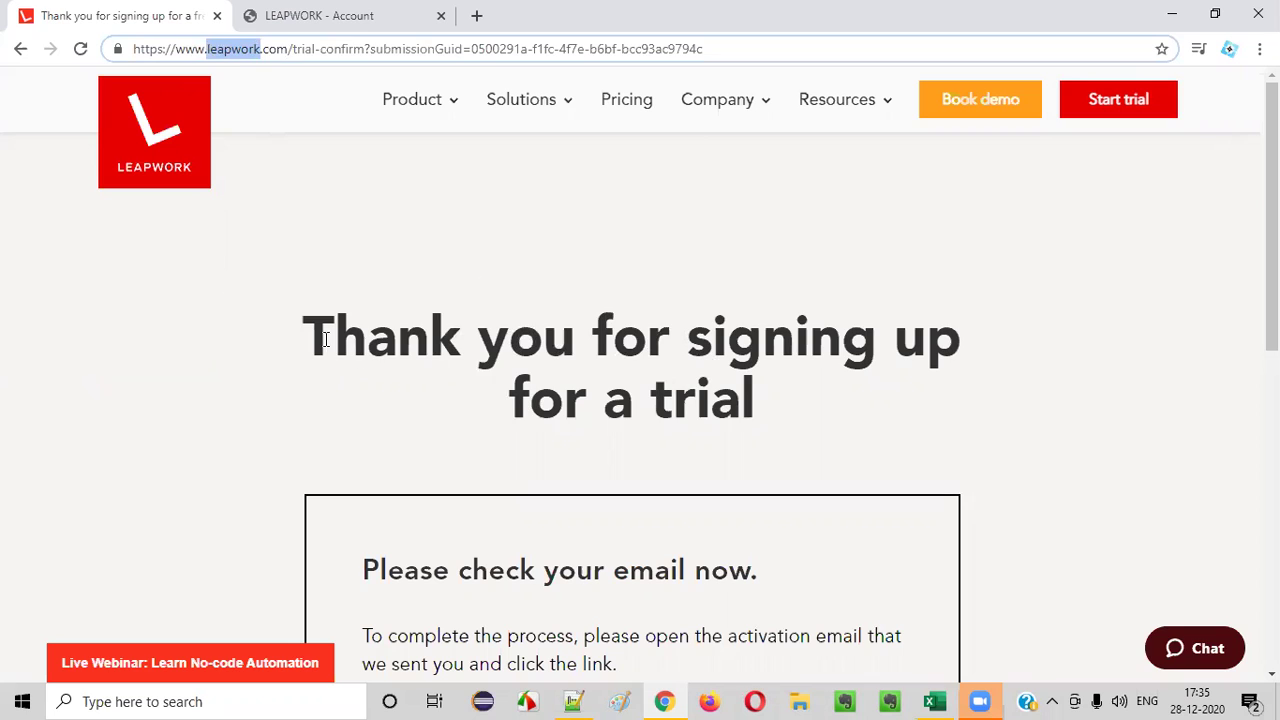
- Select the thank-you heading on the trial sign-up confirmation page
{"action": "left_click", "coordinate": [888, 410]}
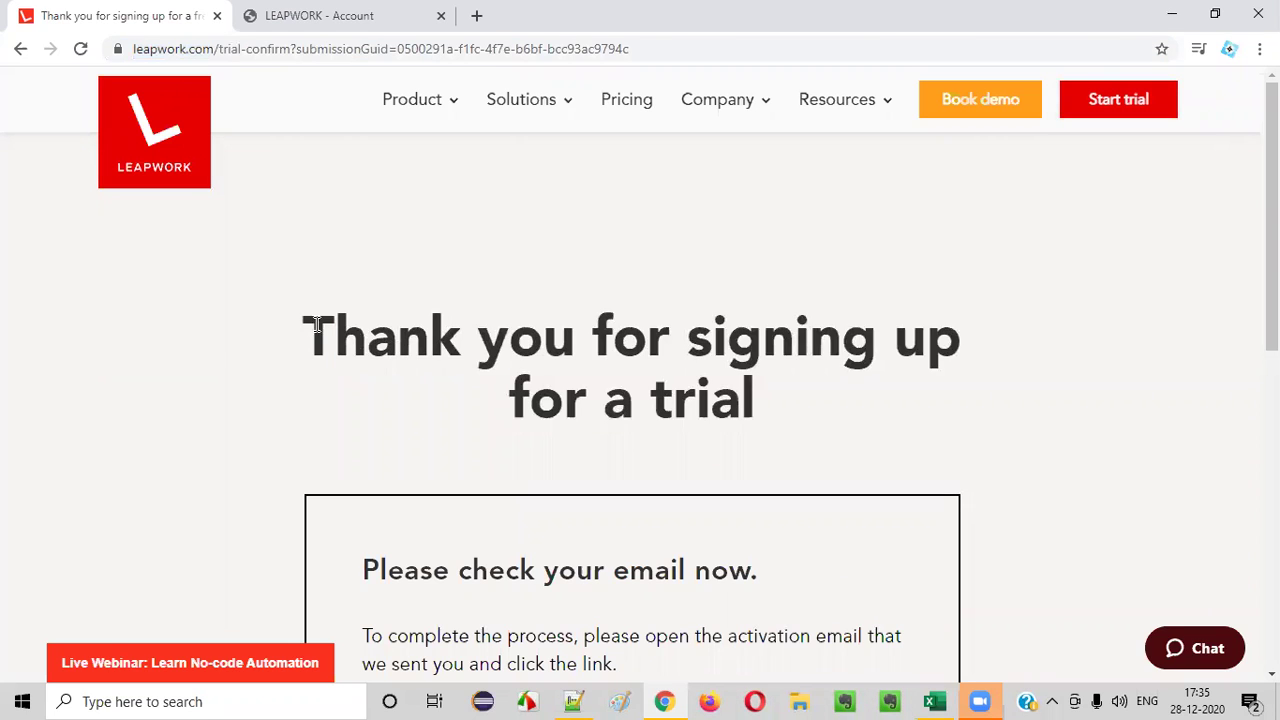
{"action": "left_click_drag", "start_coordinate": [316, 326], "coordinate": [804, 401]}
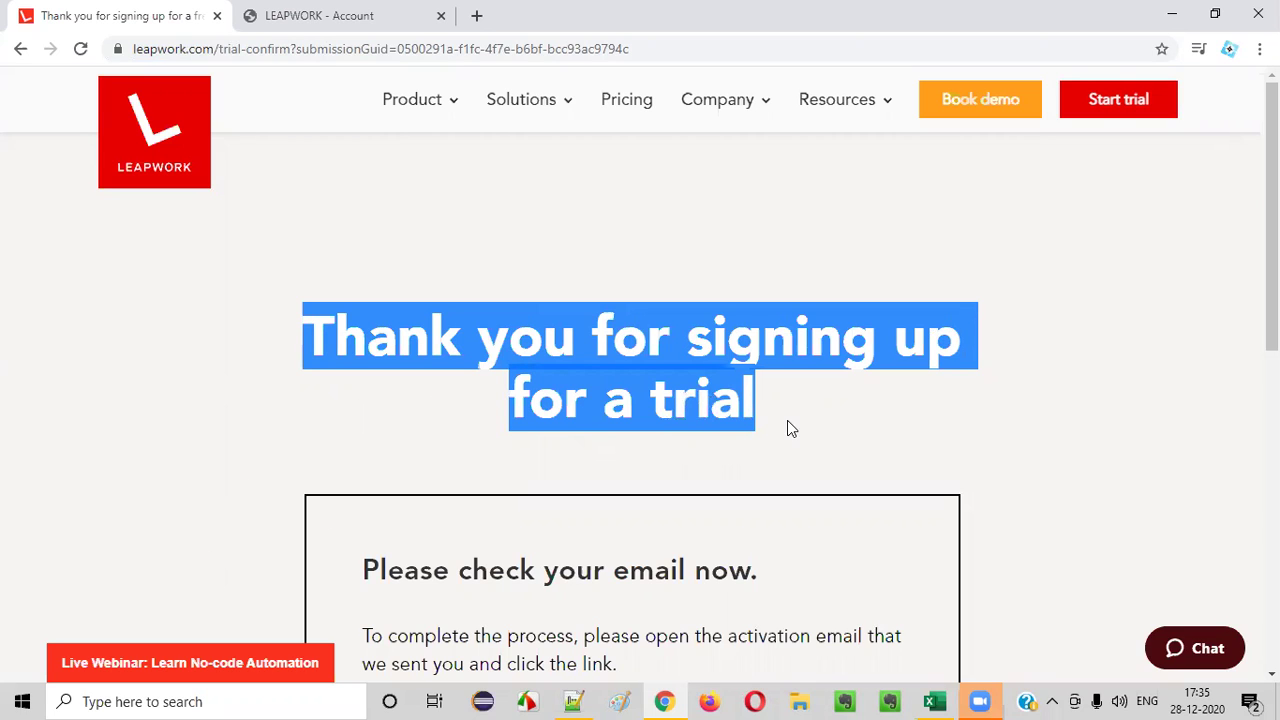
{"action": "scroll", "coordinate": [795, 420], "scroll_direction": "down", "scroll_amount": 3}
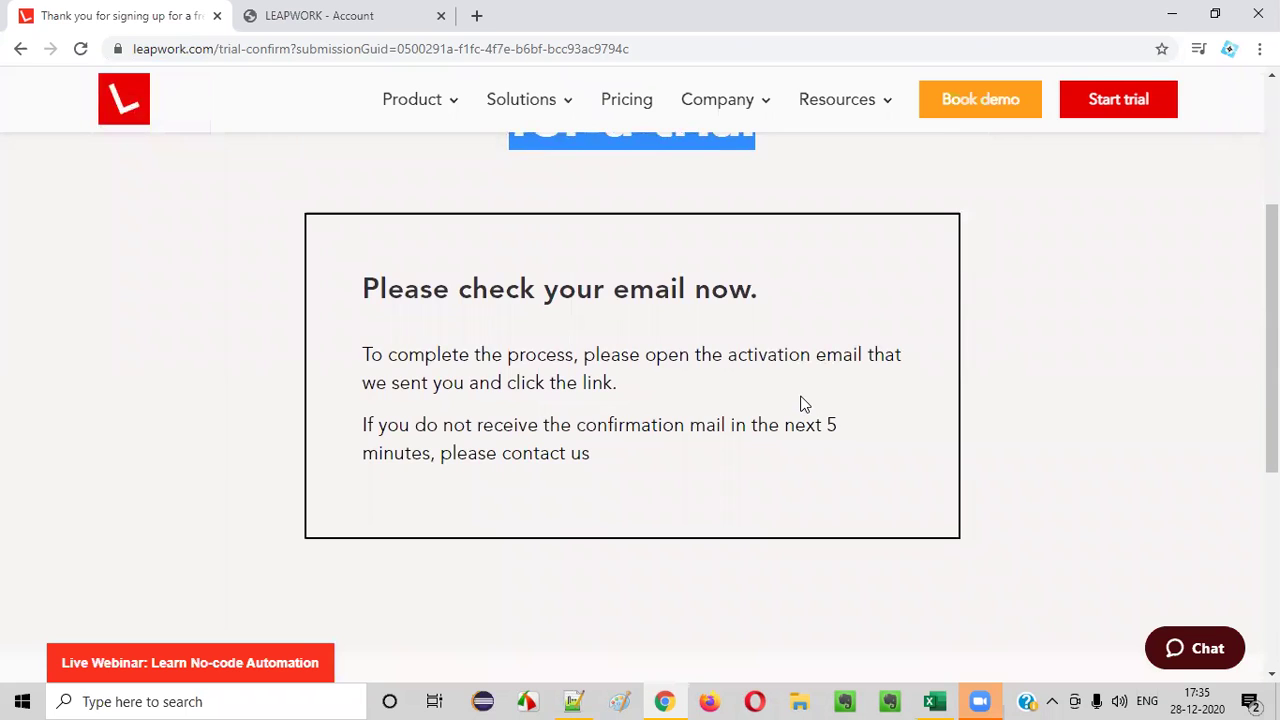
{"action": "scroll", "coordinate": [802, 405], "scroll_direction": "up", "scroll_amount": 3}
{"action": "left_click", "coordinate": [808, 421]}
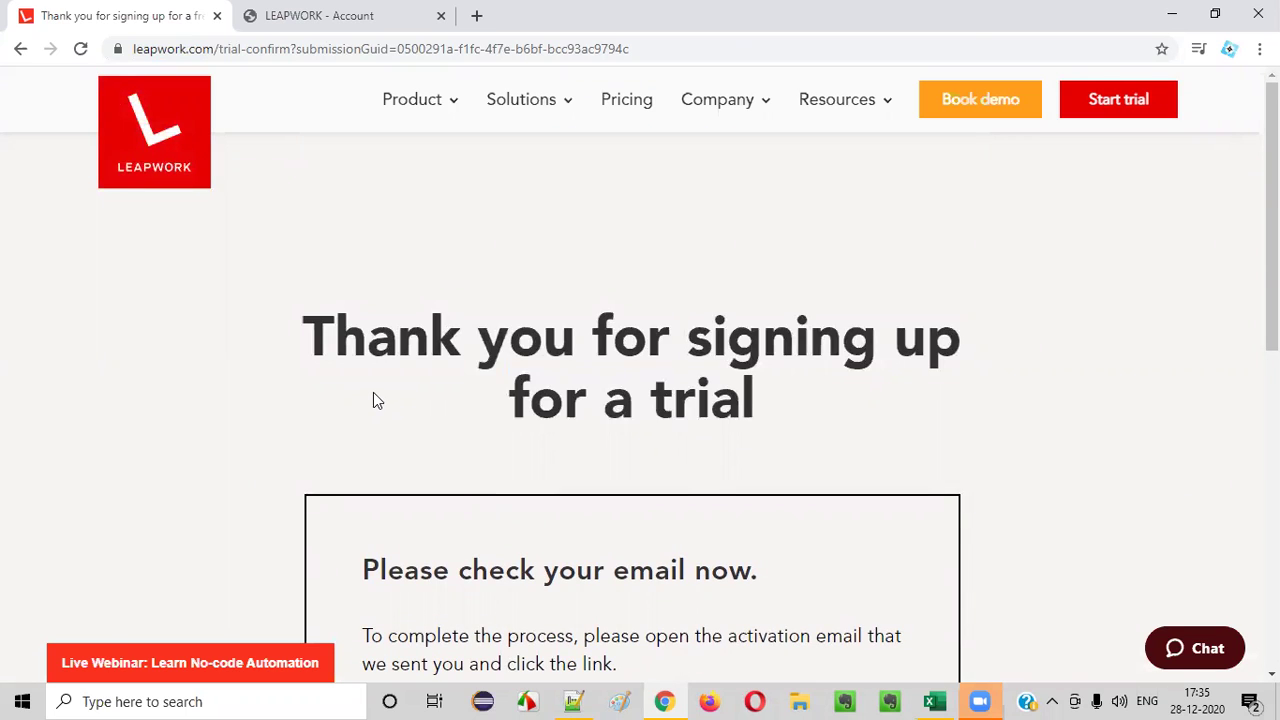
{"action": "left_click_drag", "start_coordinate": [306, 328], "coordinate": [840, 402]}
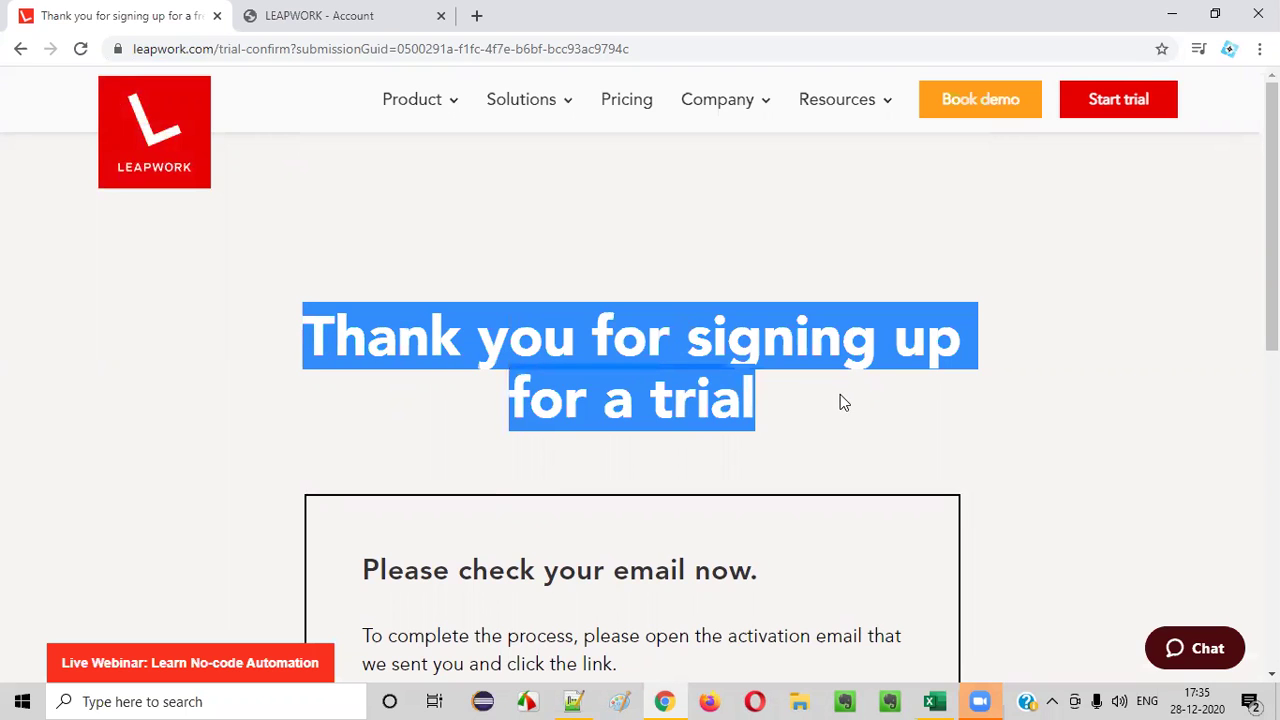
- Scroll through the confirmation page, then switch to the LEAPWORK - Account Downloads page
{"action": "scroll", "coordinate": [770, 402], "scroll_direction": "down", "scroll_amount": 1}
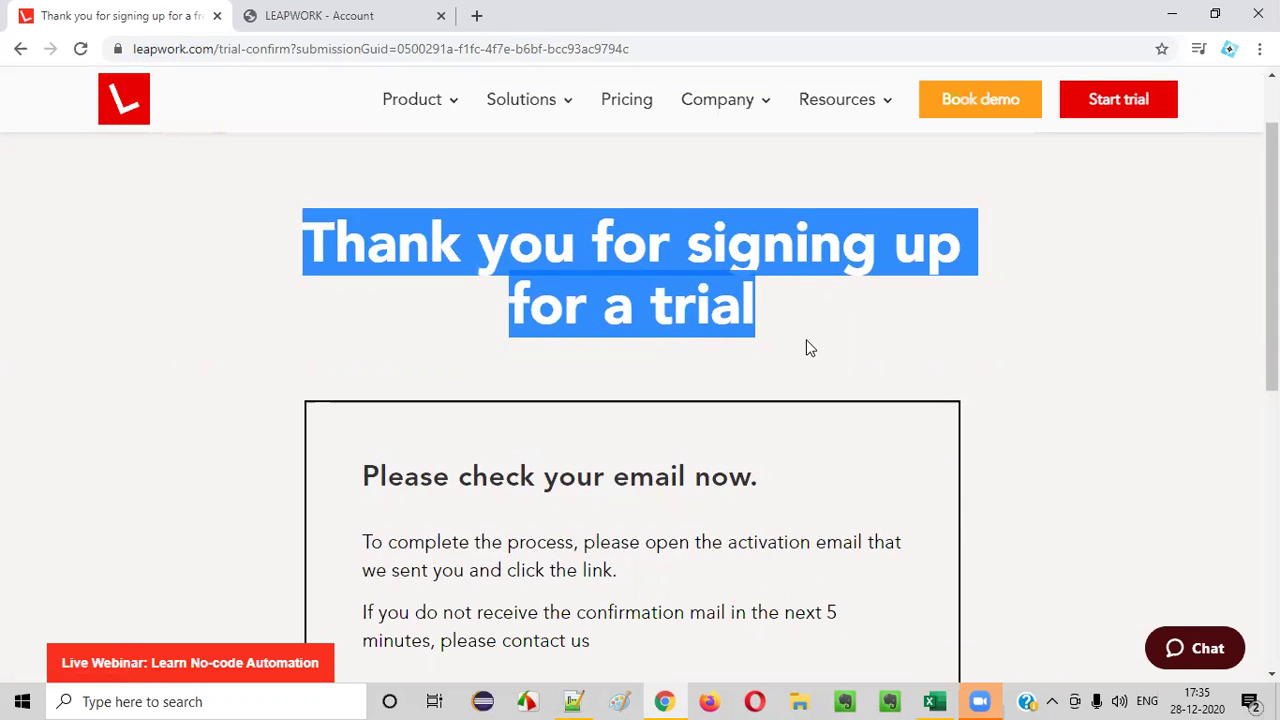
{"action": "scroll", "coordinate": [806, 339], "scroll_direction": "down", "scroll_amount": 2}
{"action": "scroll", "coordinate": [529, 277], "scroll_direction": "up", "scroll_amount": 3}
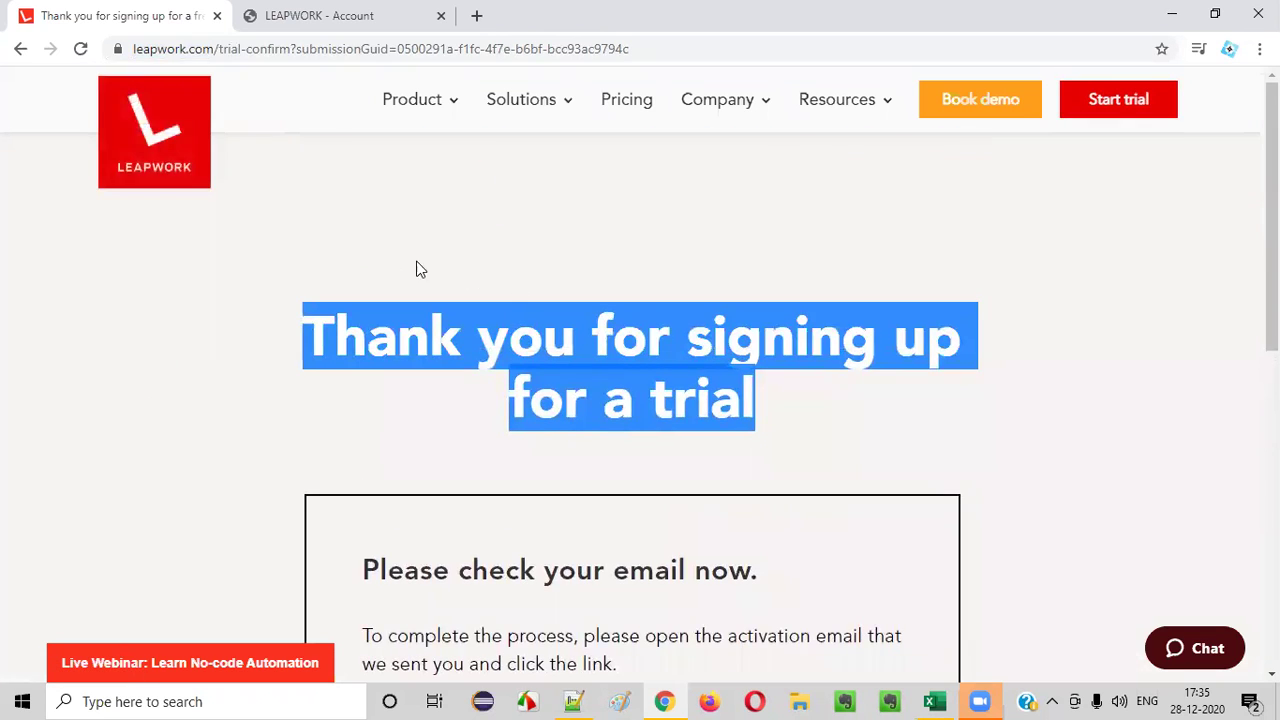
{"action": "scroll", "coordinate": [960, 417], "scroll_direction": "down", "scroll_amount": 2}
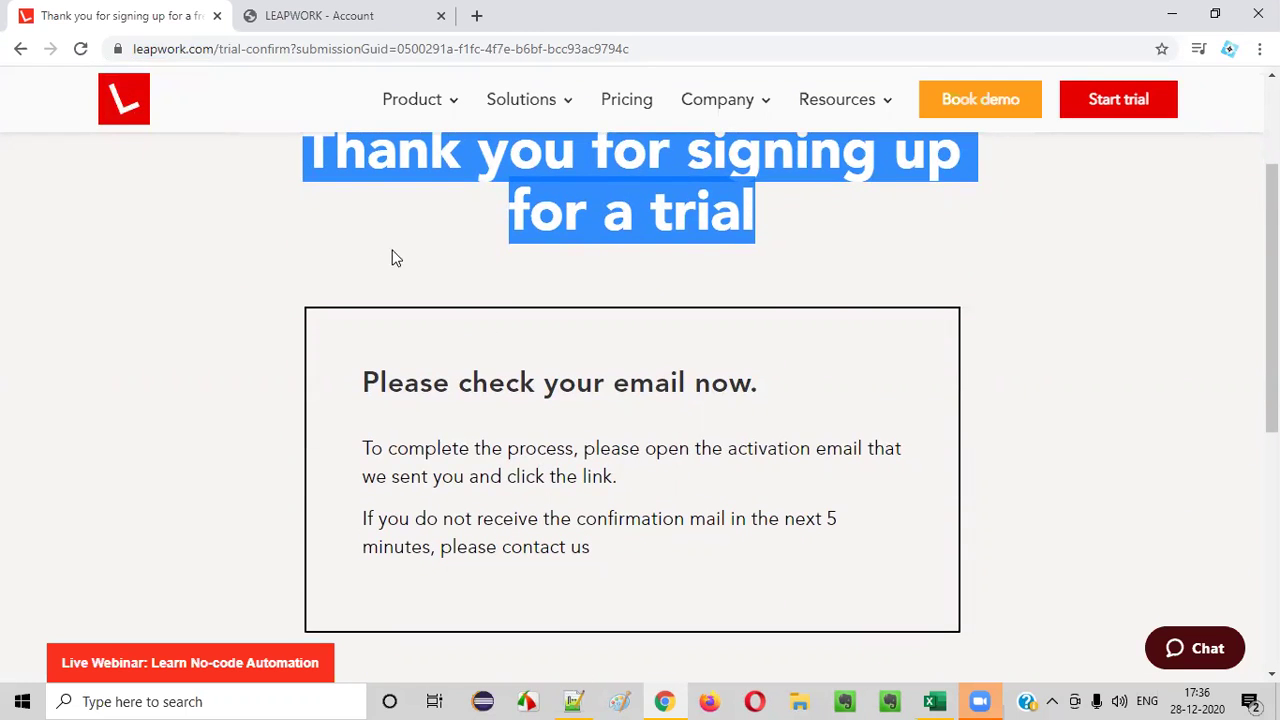
{"action": "left_click", "coordinate": [357, 17]}
{"action": "scroll", "coordinate": [600, 300], "scroll_direction": "up", "scroll_amount": 1}
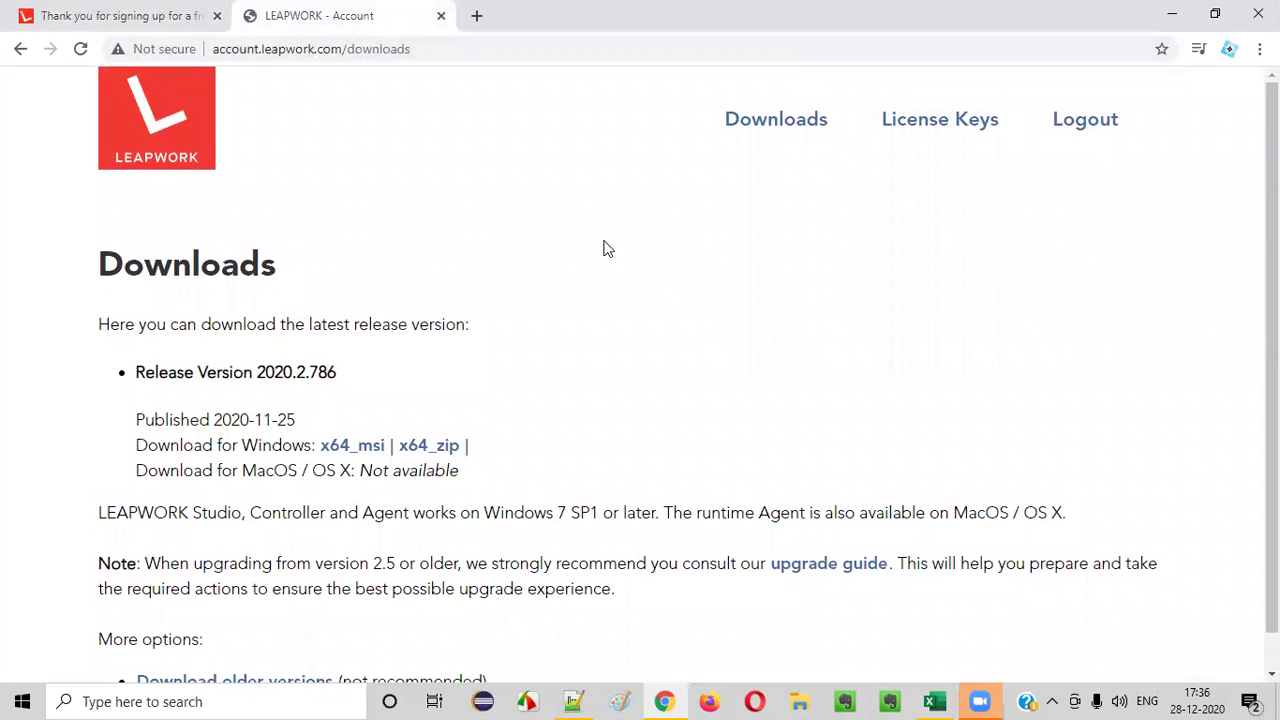
- Download the Windows x64_msi installer for release 2020.2.786 and open its download options
{"action": "scroll", "coordinate": [605, 248], "scroll_direction": "down", "scroll_amount": 1}
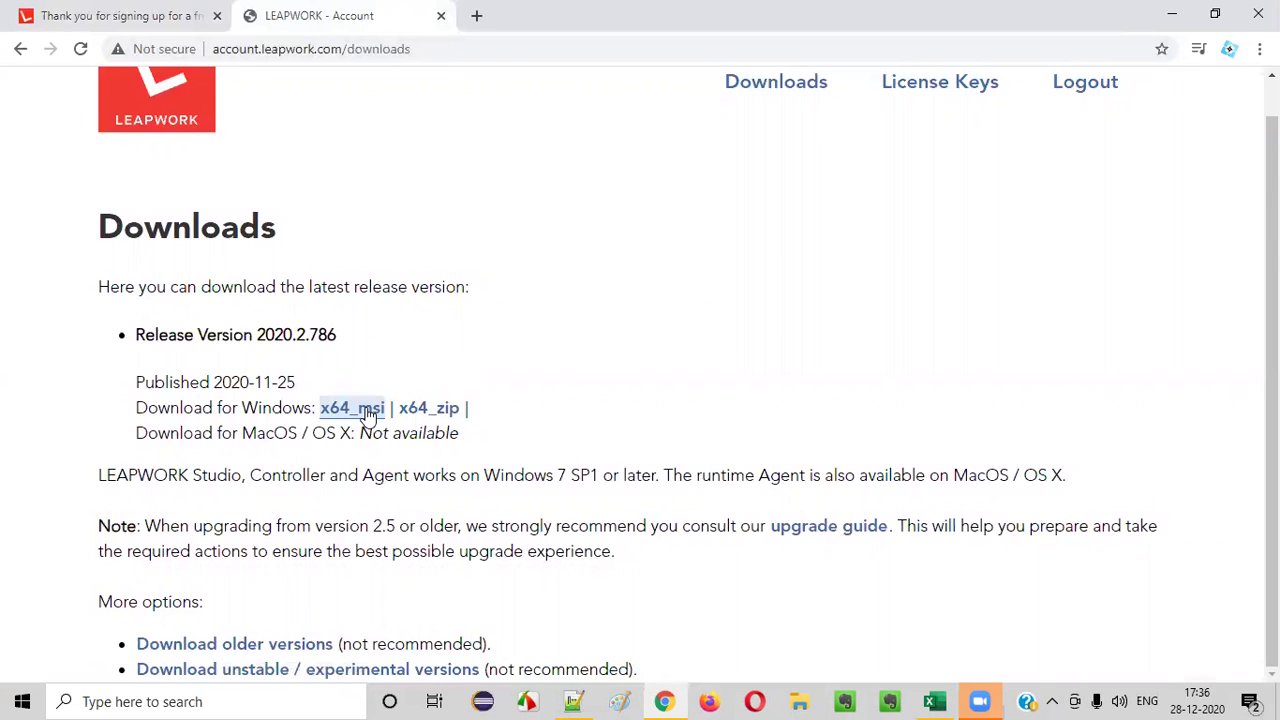
{"action": "left_click", "coordinate": [359, 413]}
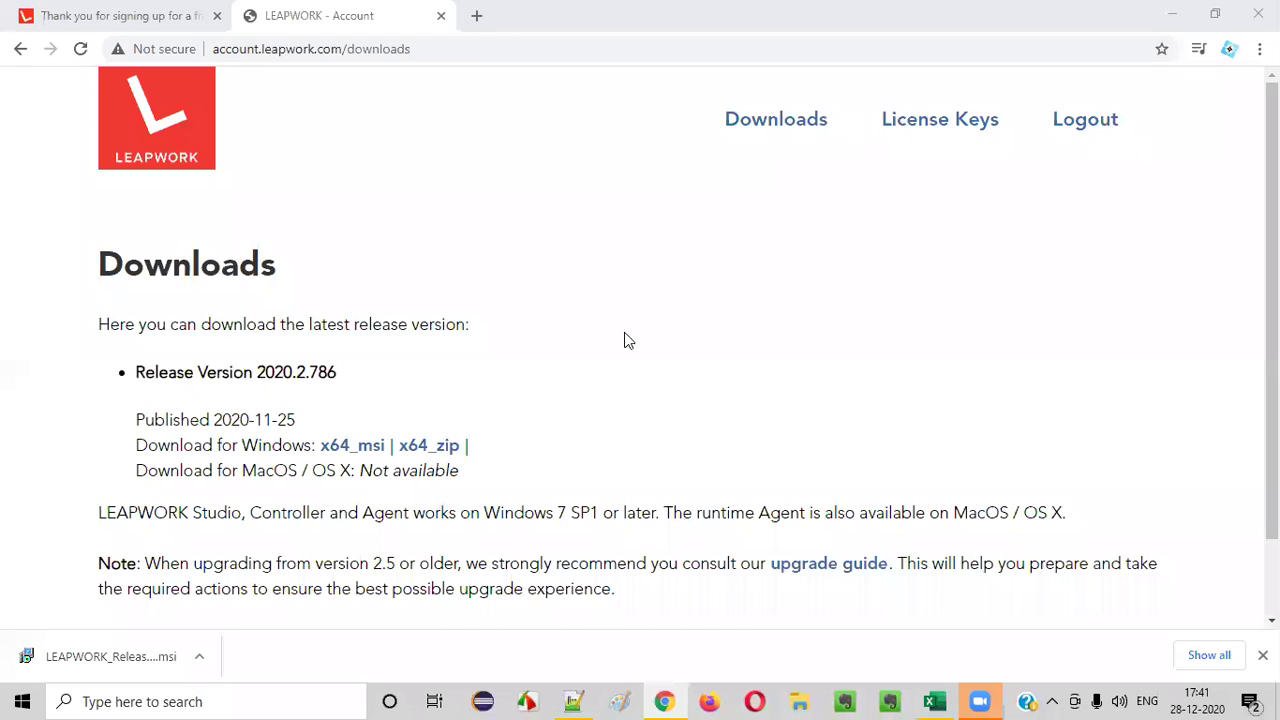
{"action": "left_click", "coordinate": [200, 660]}
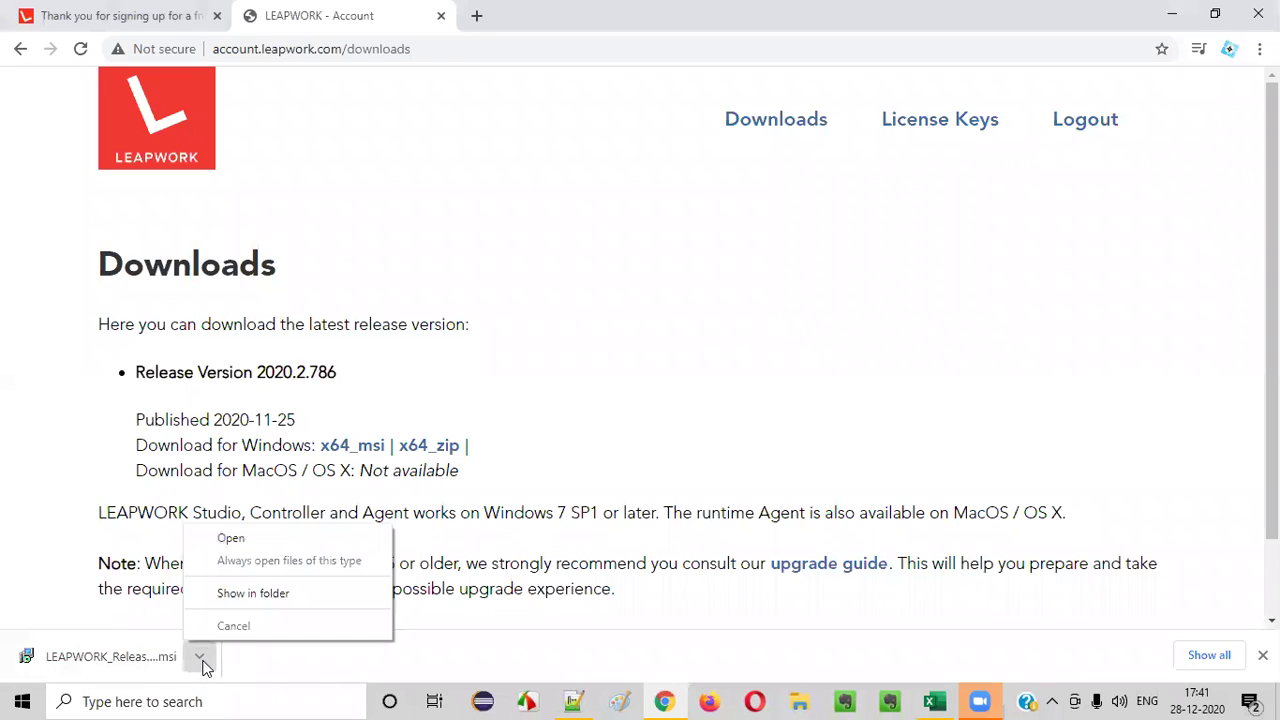
- Run LEAPWORK_Release_x64_2020.2.786 from its Downloads folder to reach the setup welcome page
{"action": "left_click", "coordinate": [268, 598]}
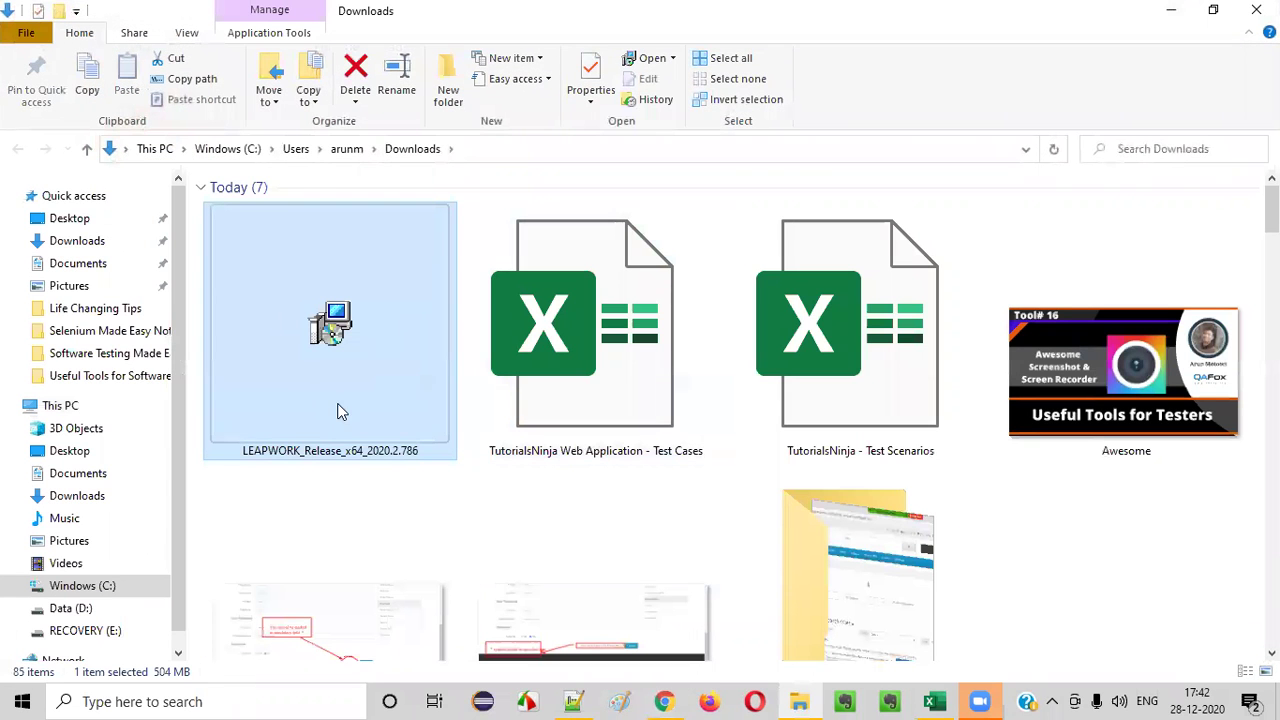
{"action": "double_click", "coordinate": [328, 375]}
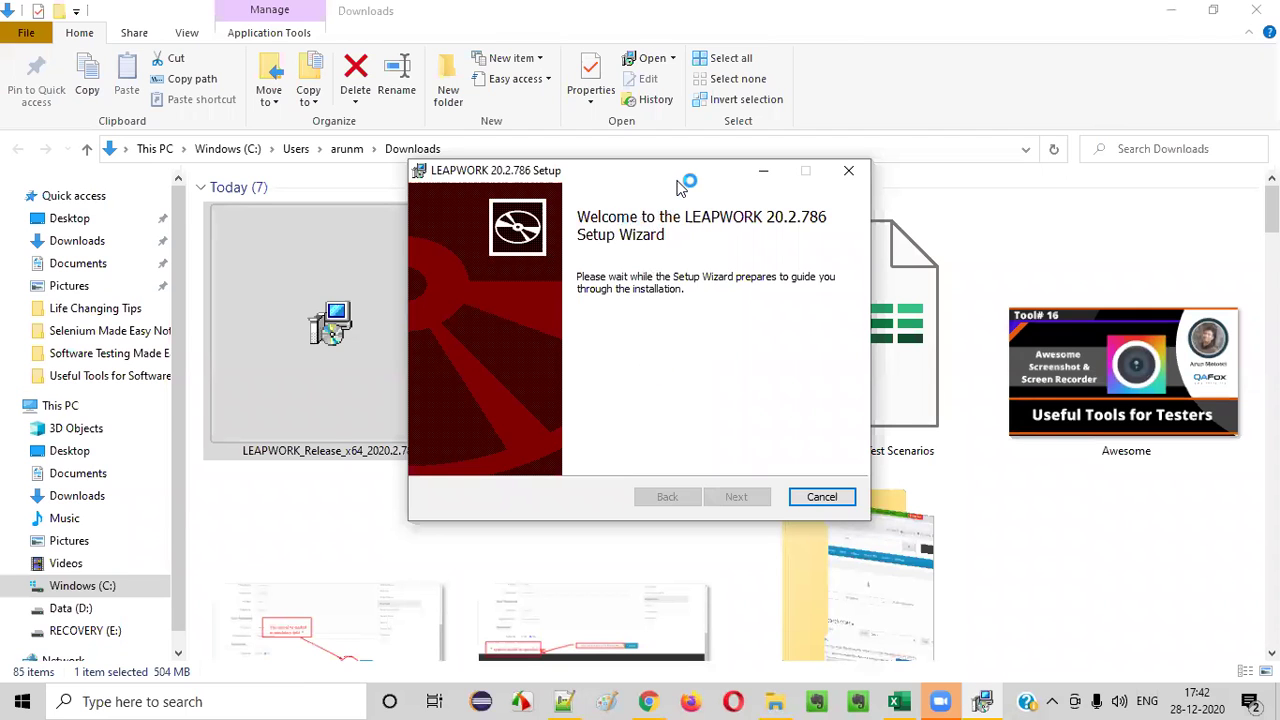
{"action": "left_click", "coordinate": [985, 703]}
{"action": "left_click", "coordinate": [985, 703]}
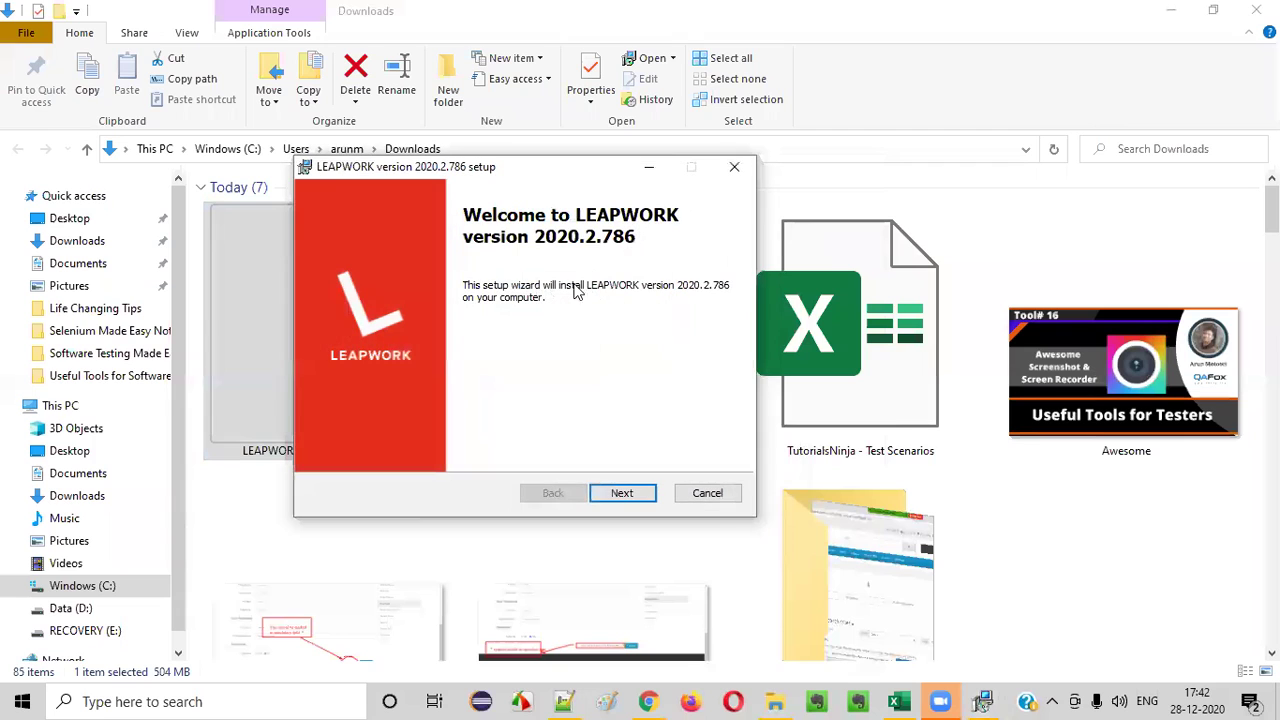
- Pass the welcome page, keeping the default features and controller settings
{"action": "left_click", "coordinate": [622, 494]}
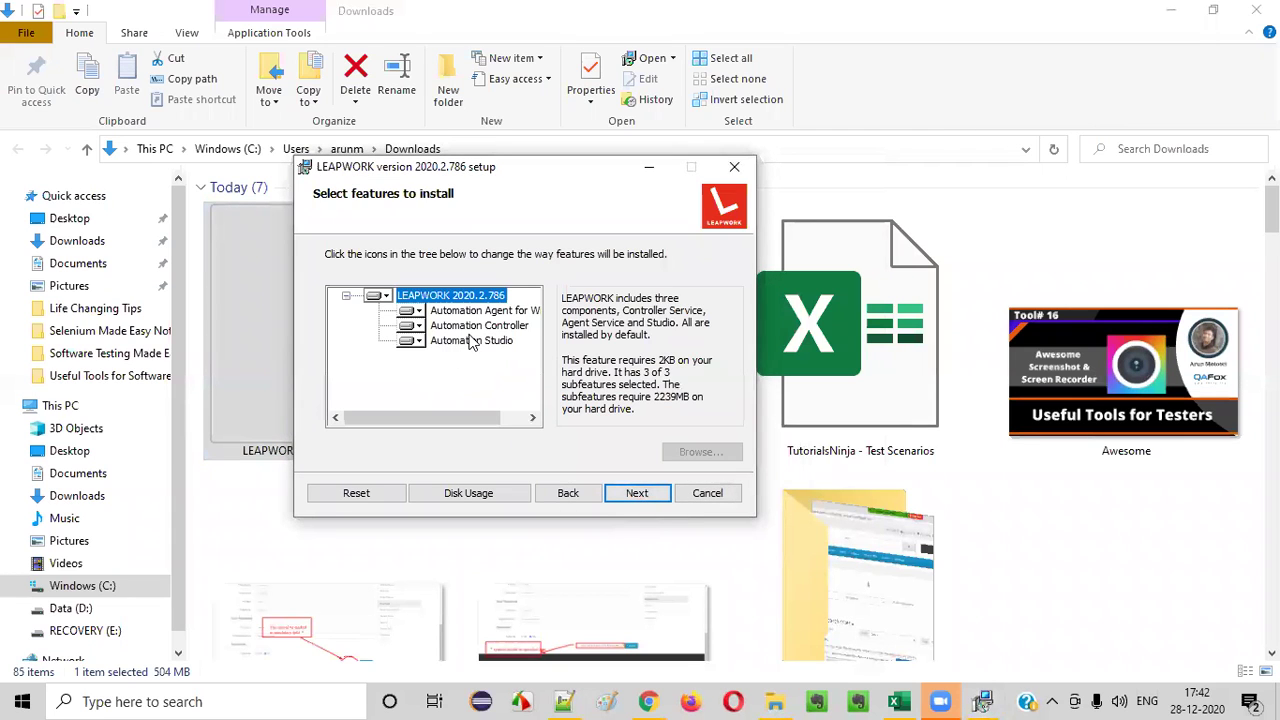
{"action": "left_click", "coordinate": [627, 492]}
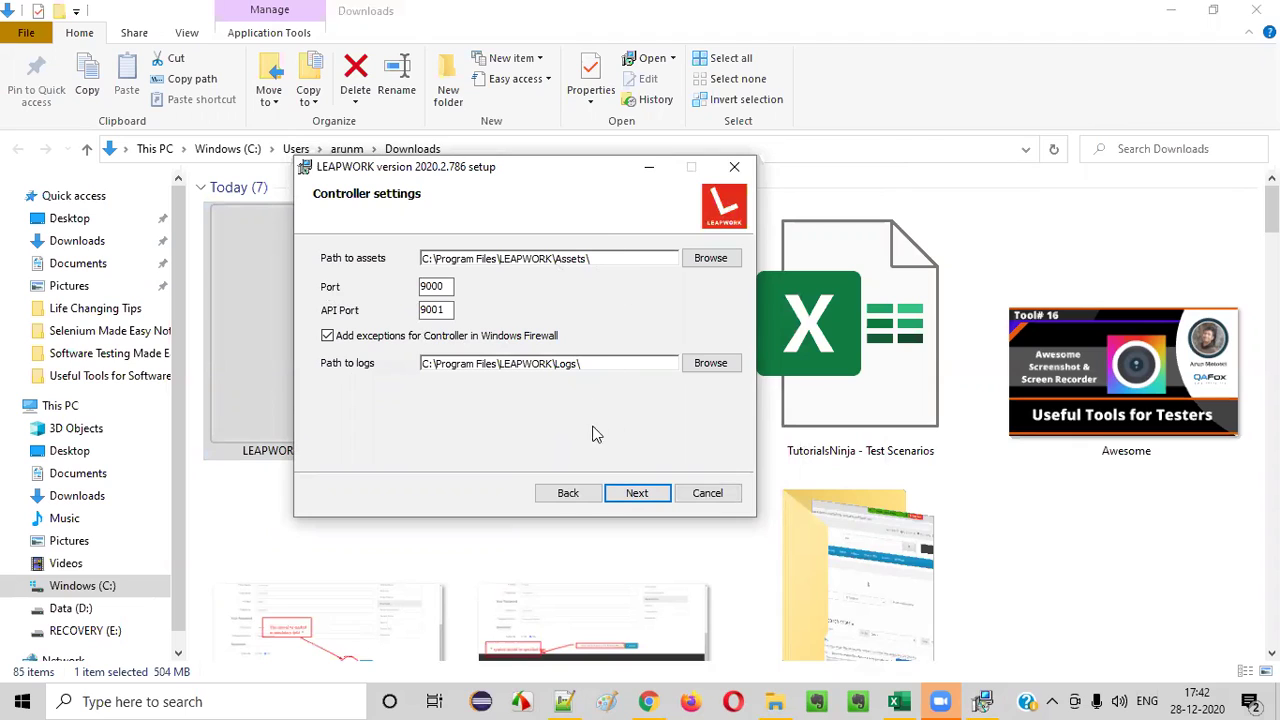
{"action": "left_click", "coordinate": [634, 494]}
- Enter a password for the 'admin' user and continue to the encryption key page
{"action": "left_click", "coordinate": [575, 352]}
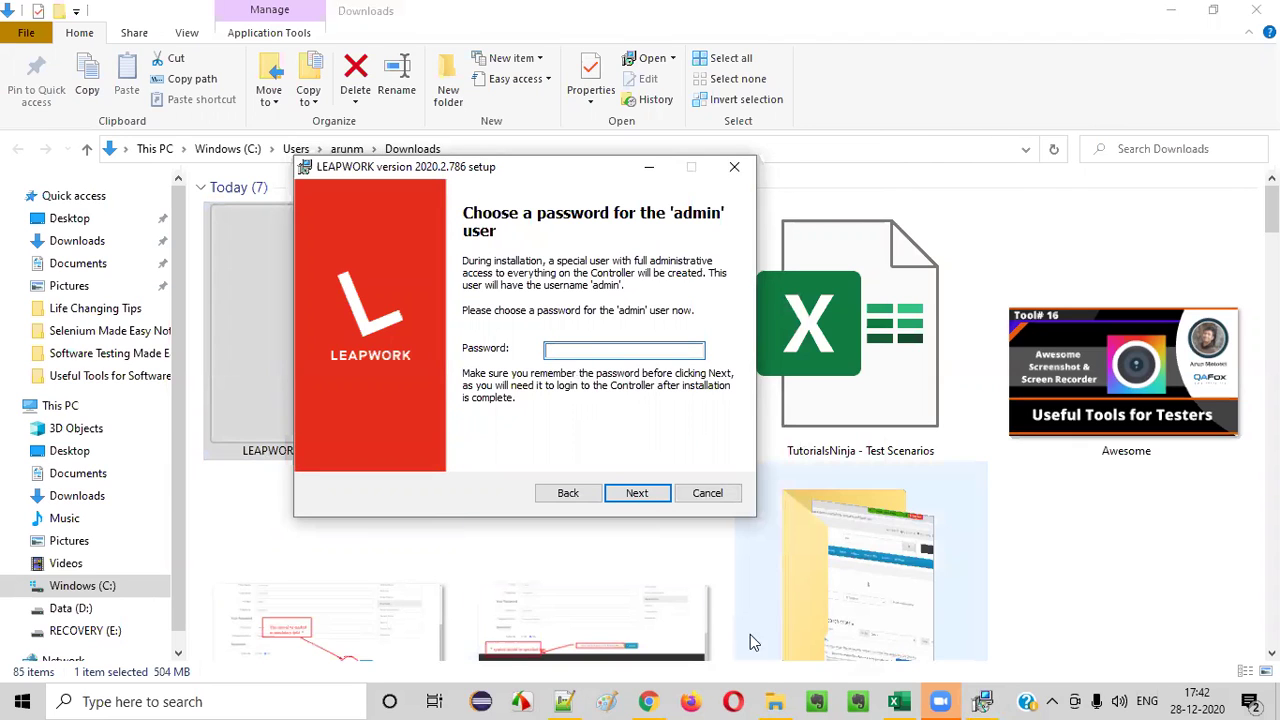
{"action": "left_click", "coordinate": [1090, 585]}
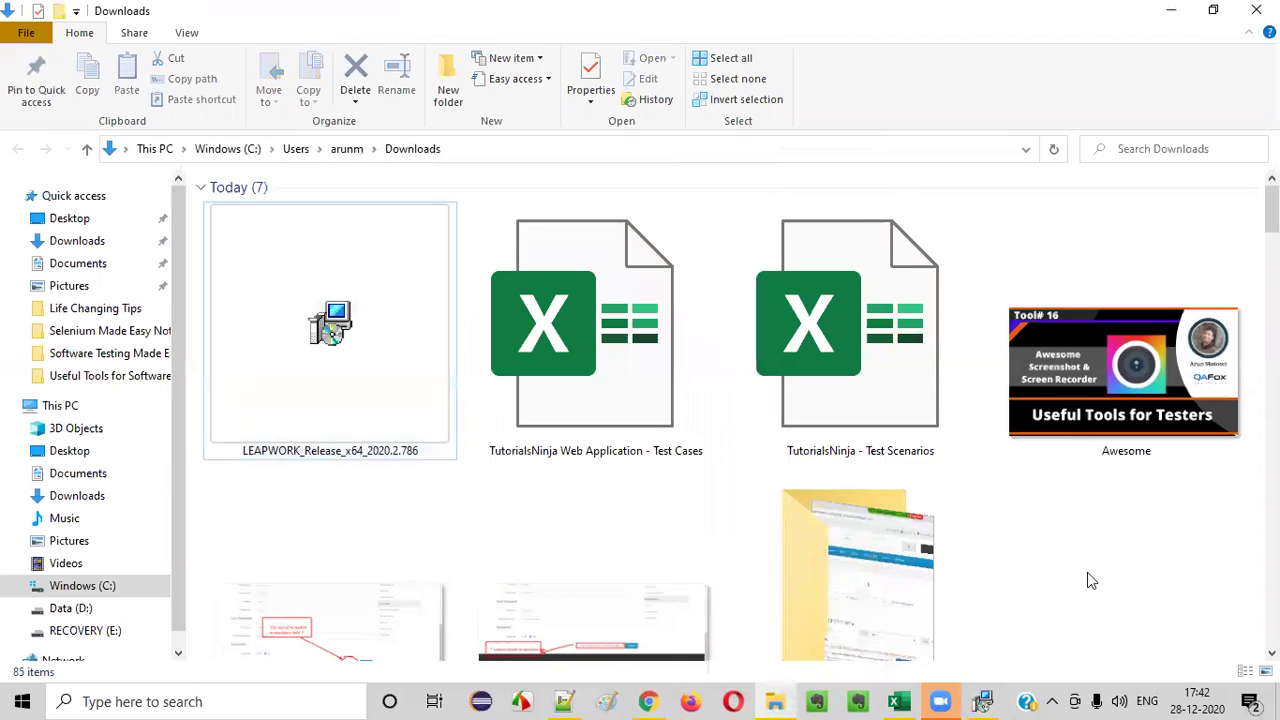
{"action": "left_click", "coordinate": [983, 701]}
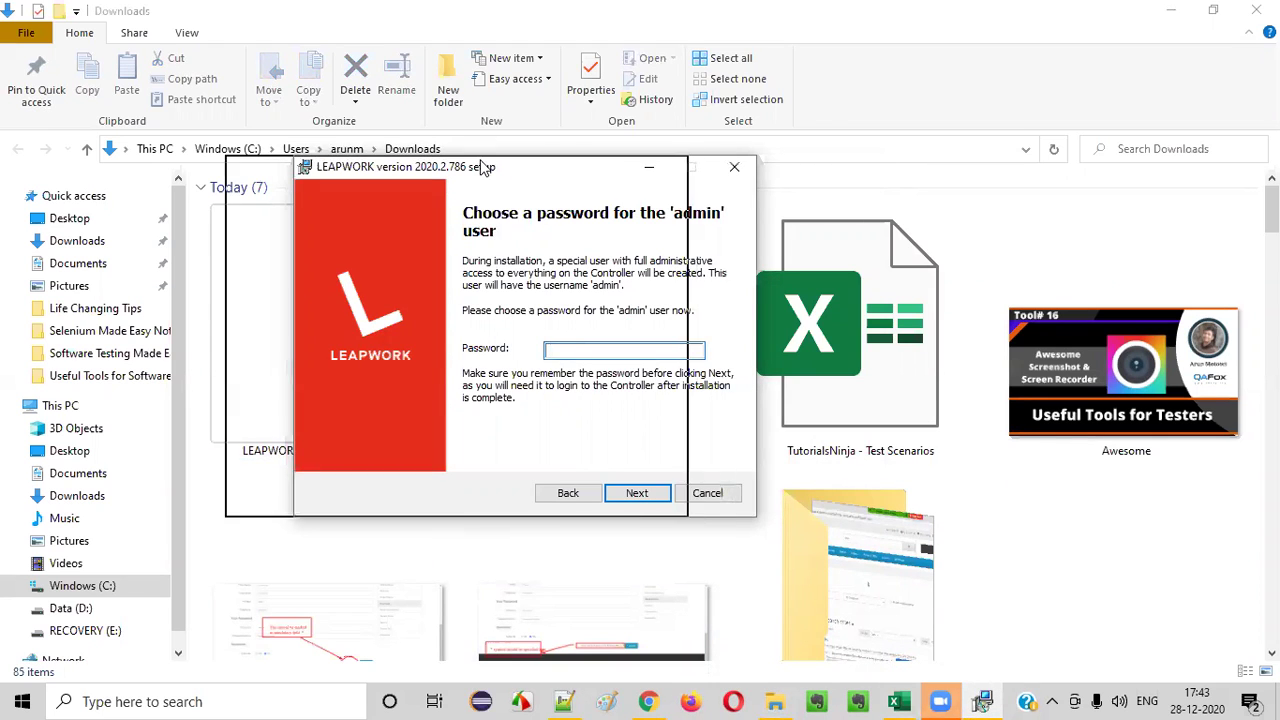
{"action": "left_click_drag", "start_coordinate": [560, 165], "coordinate": [490, 165]}
{"action": "key", "text": "Caps_Lock"}
{"action": "type", "text": "A"}
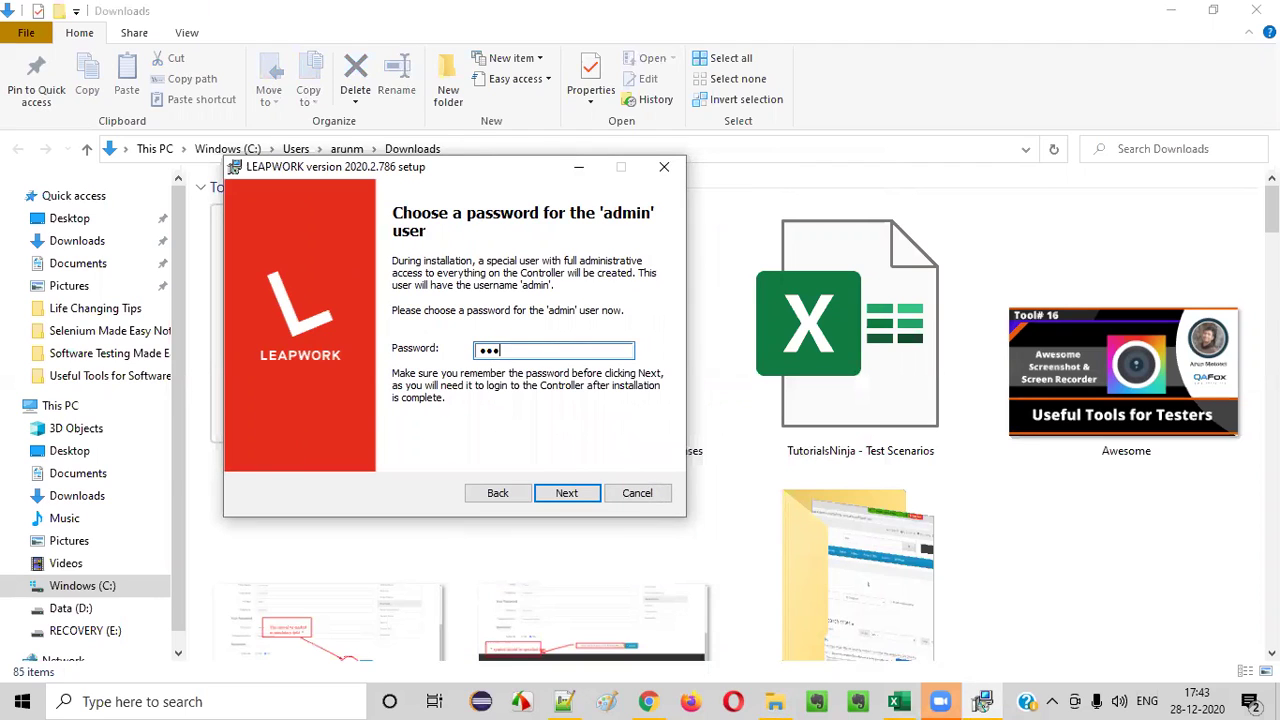
{"action": "type", "text": "•••••••"}
{"action": "left_click", "coordinate": [566, 493]}
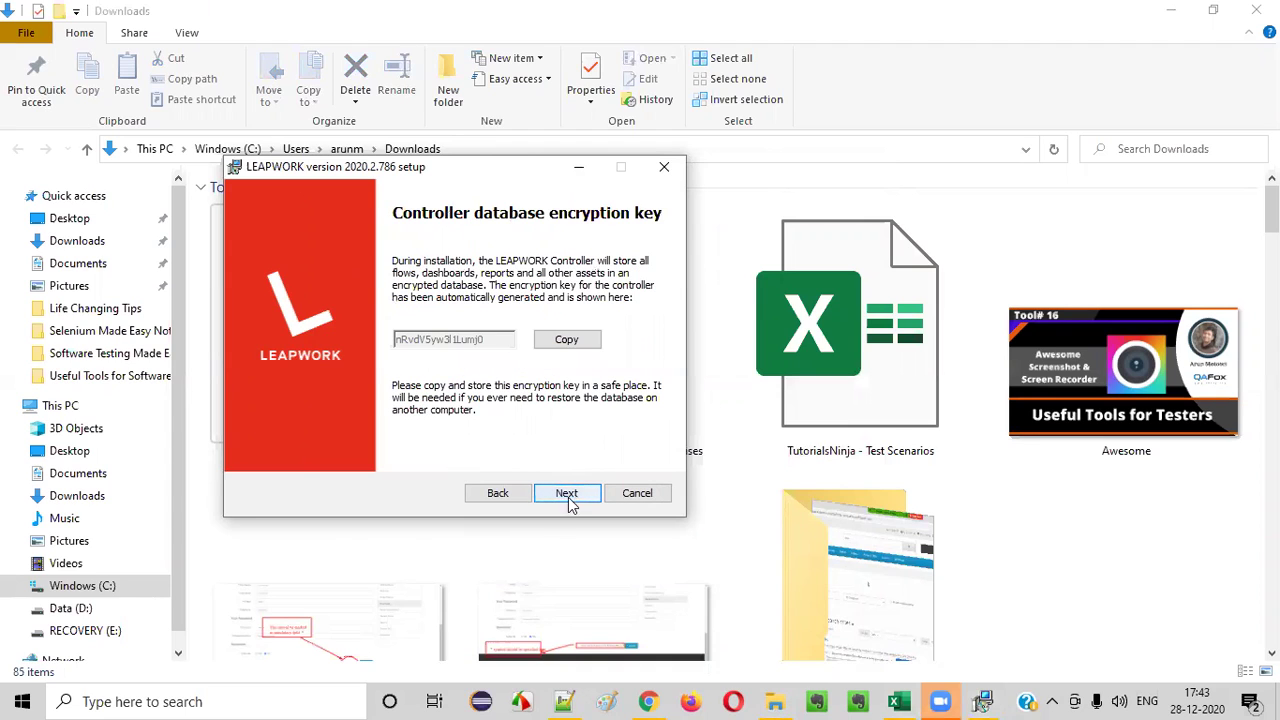
- Copy the controller database encryption key and continue
{"action": "left_click_drag", "start_coordinate": [537, 166], "coordinate": [606, 198]}
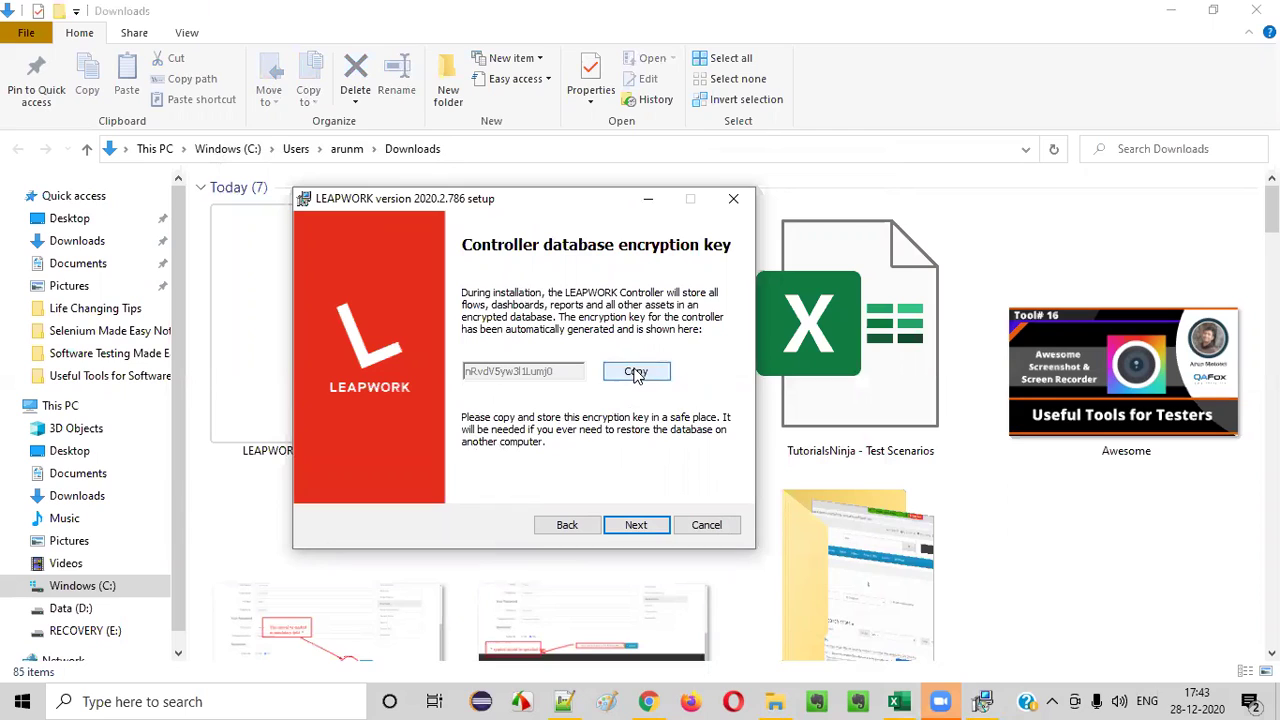
{"action": "left_click", "coordinate": [632, 372]}
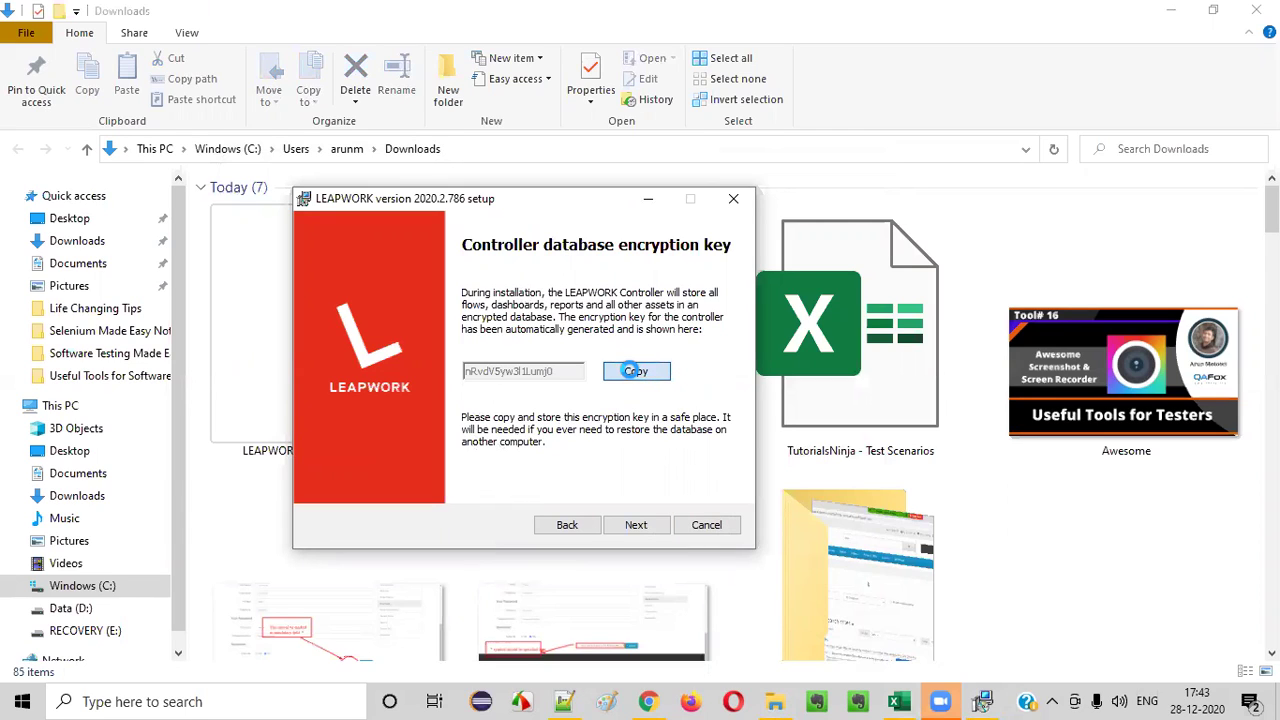
{"action": "left_click", "coordinate": [631, 373]}
{"action": "left_click", "coordinate": [640, 372]}
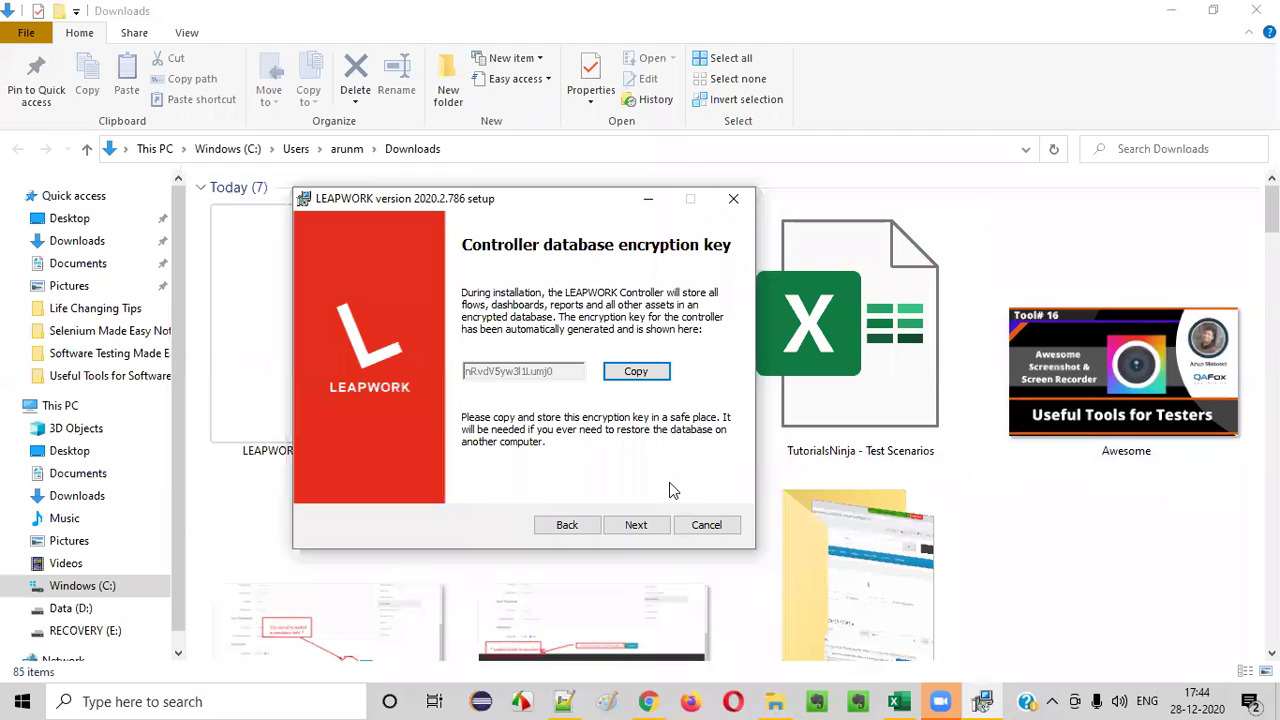
{"action": "left_click", "coordinate": [636, 525]}
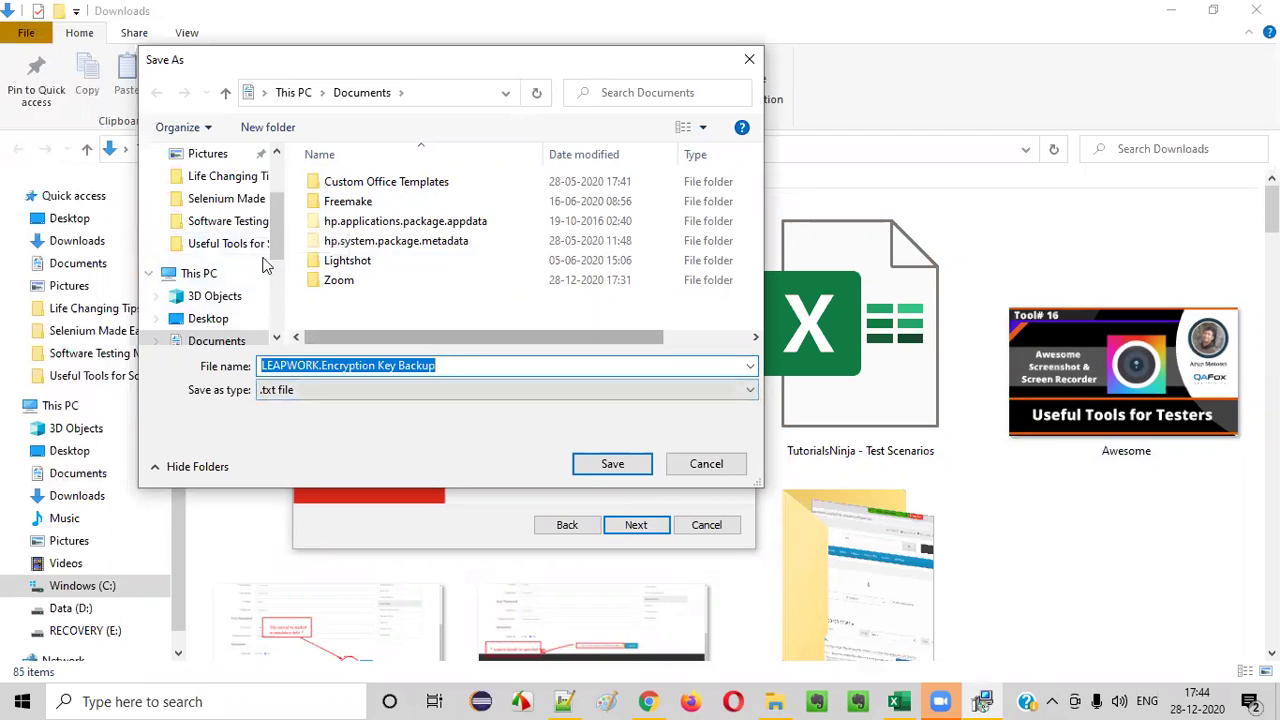
- Save the LEAPWORK.Encryption Key Backup text file to the Desktop
{"action": "scroll", "coordinate": [220, 240], "scroll_direction": "up", "scroll_amount": 2}
{"action": "left_click", "coordinate": [208, 191]}
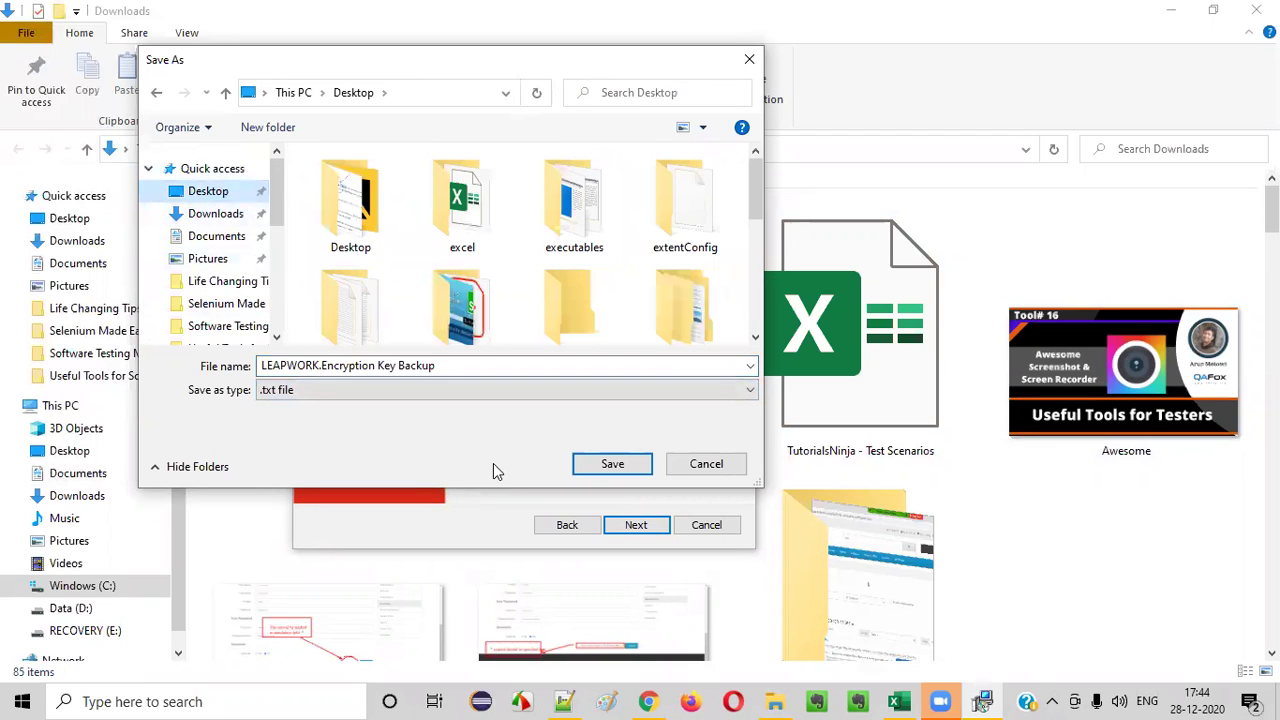
{"action": "left_click", "coordinate": [623, 462]}
{"action": "key", "text": "Return"}
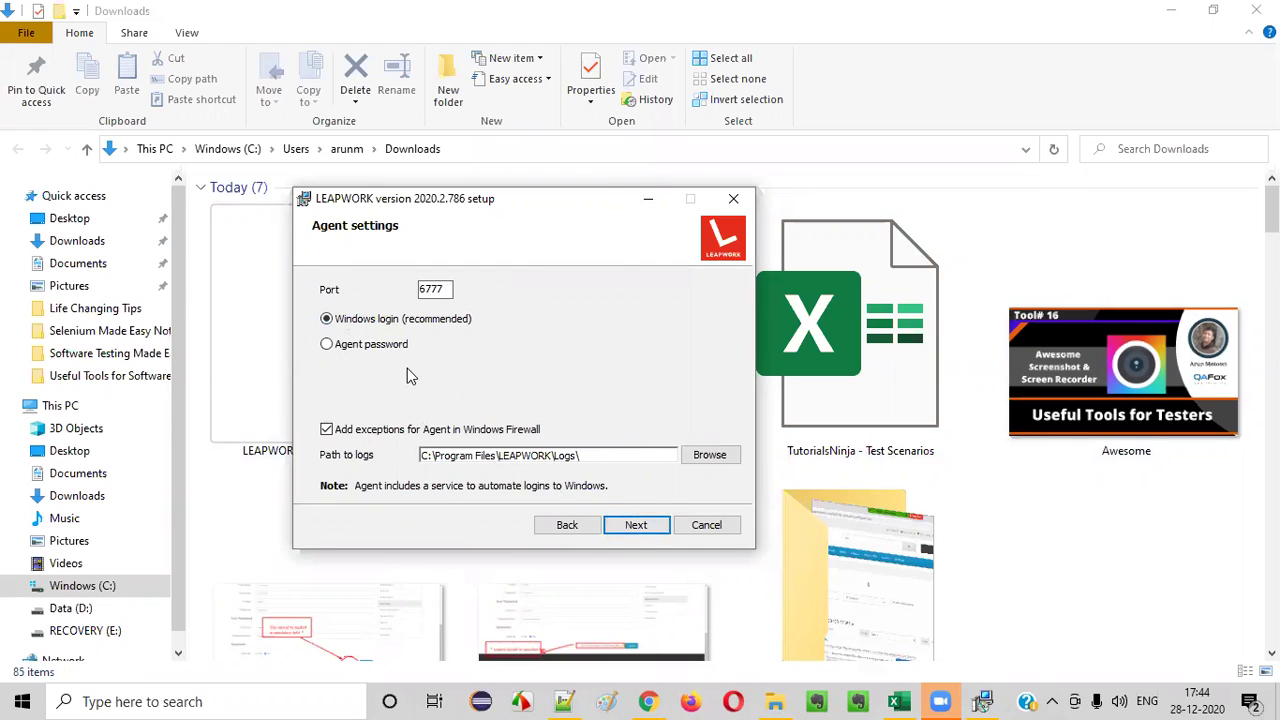
- Keep default agent (port 6777) and studio settings, then install version 2020.2.786
{"action": "left_click", "coordinate": [640, 527]}
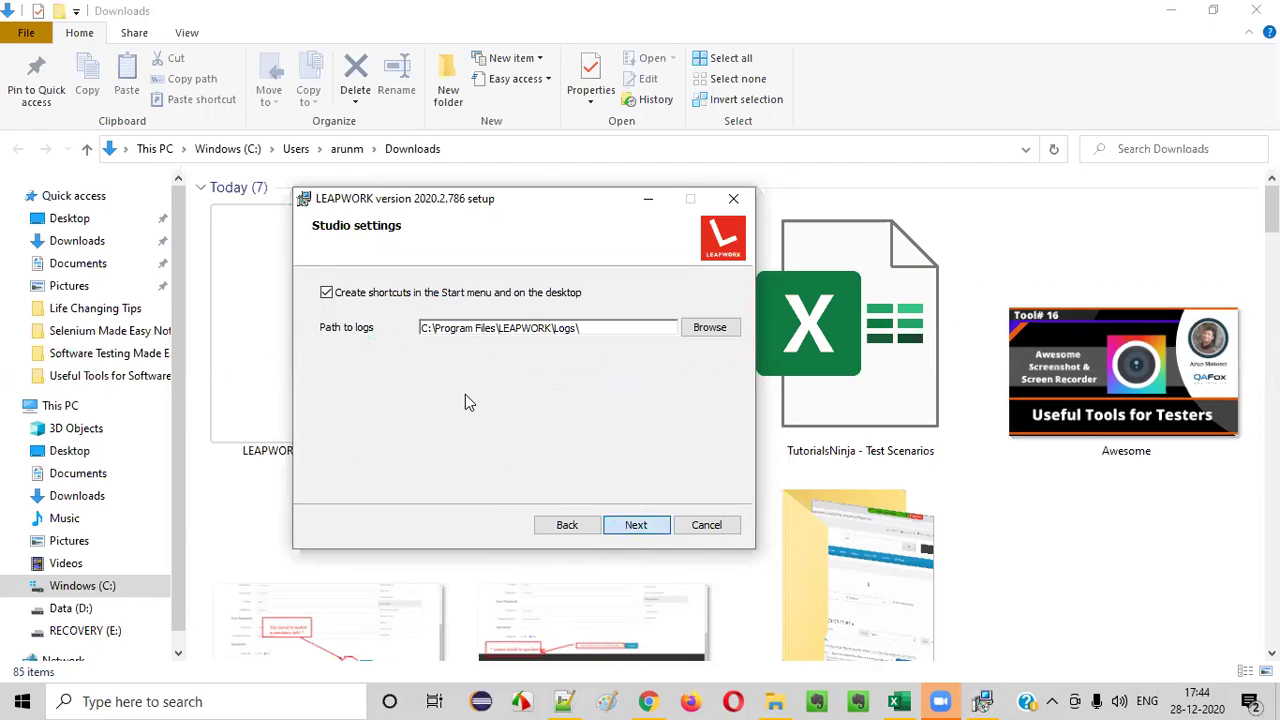
{"action": "key", "text": "Return"}
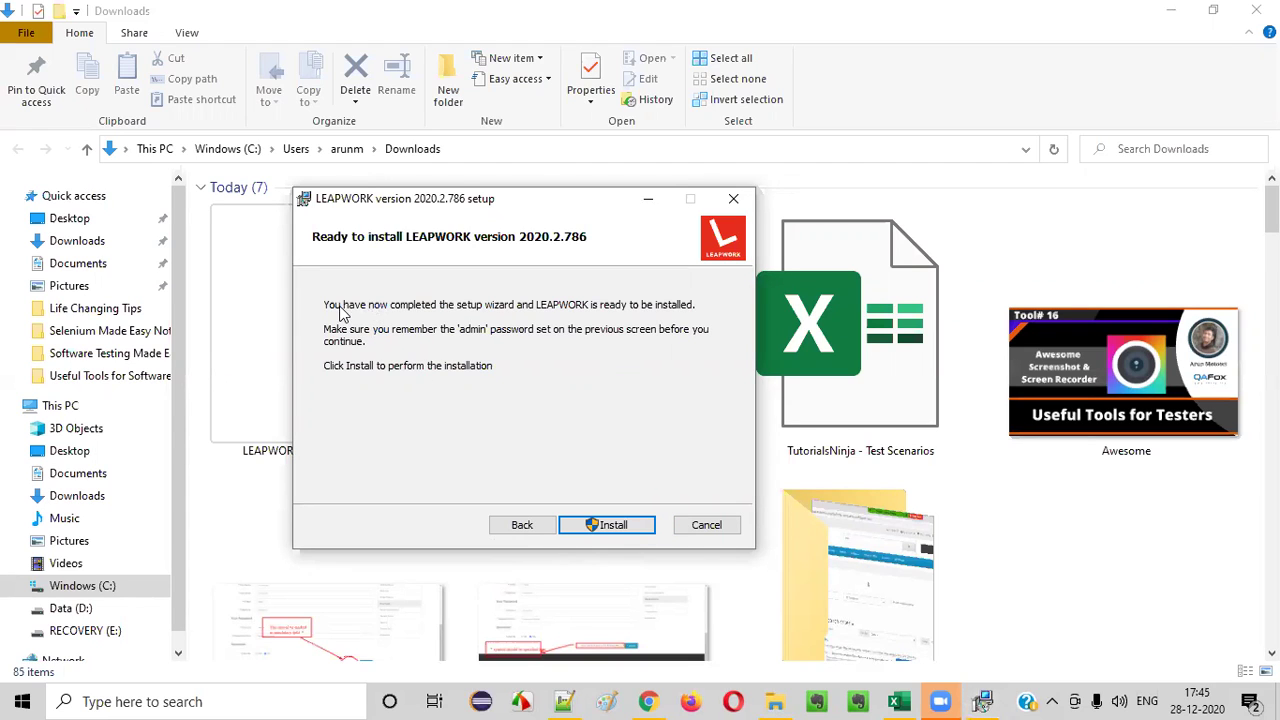
{"action": "left_click", "coordinate": [612, 526]}
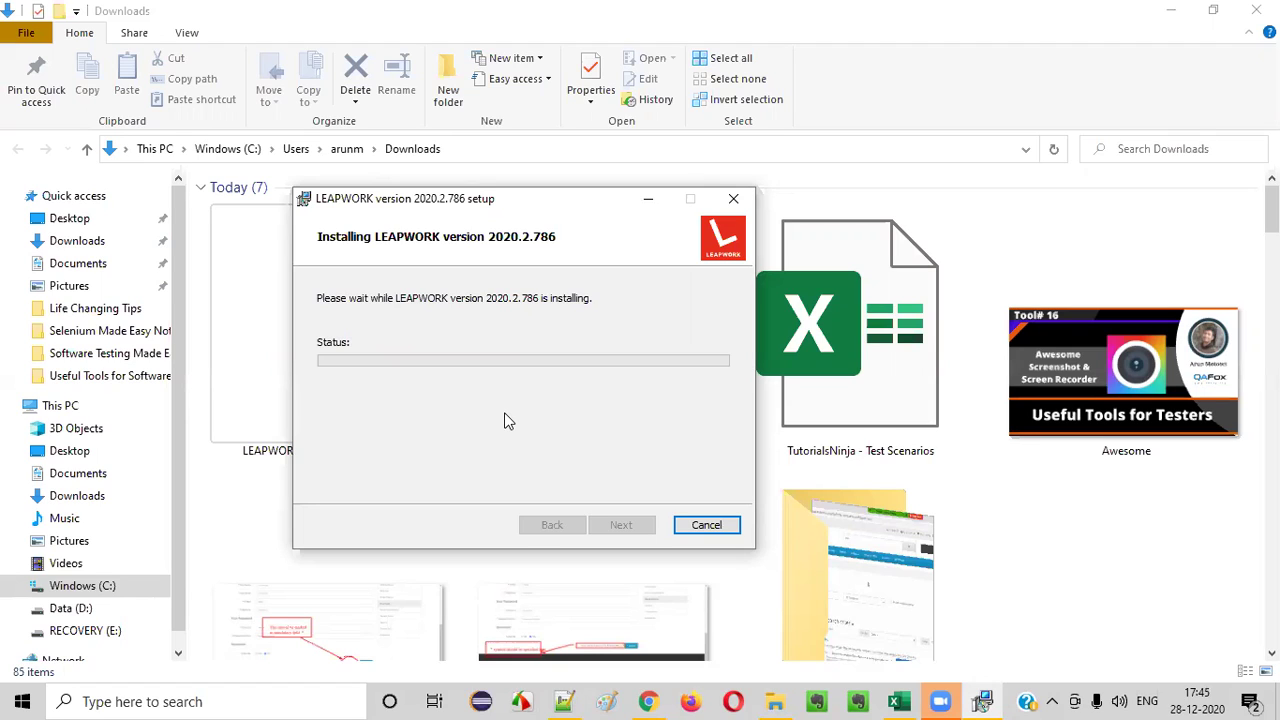
- Let the 2020.2.786 installation run until the Installation successful page appears
{"action": "left_click_drag", "start_coordinate": [506, 205], "coordinate": [466, 230]}
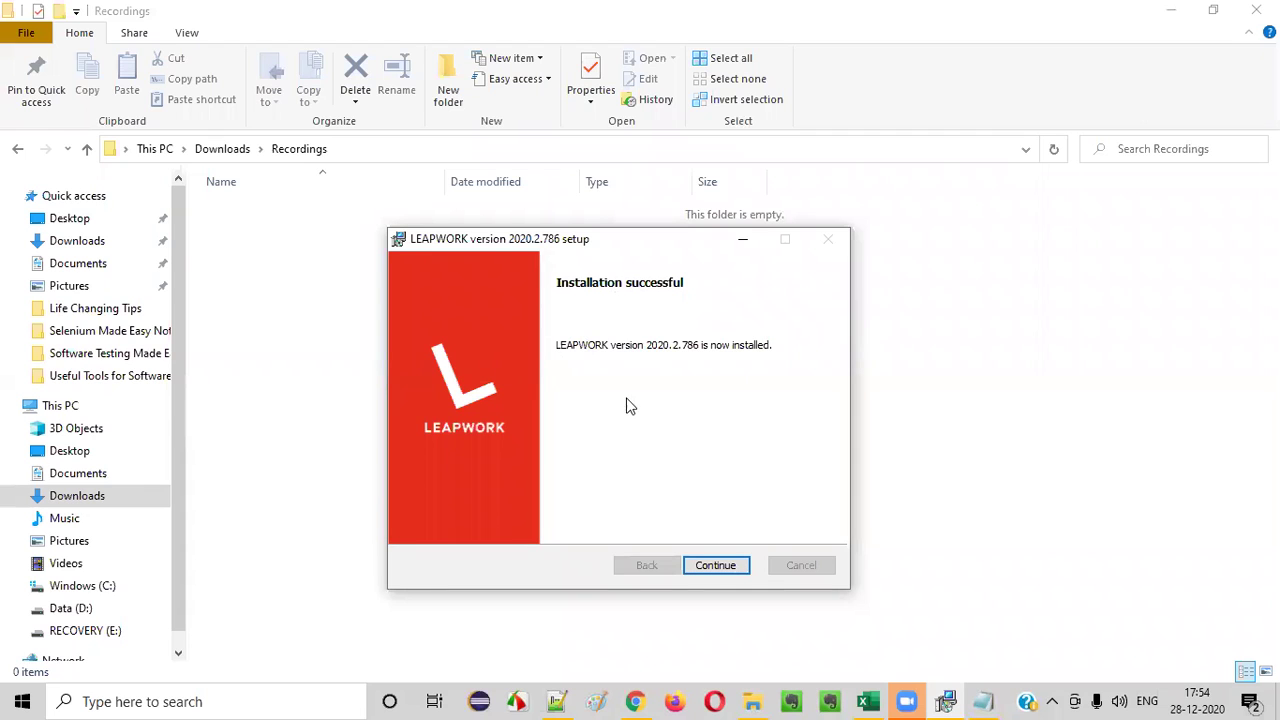
- Configure the Internet Explorer add-on and acknowledge its successful configuration
{"action": "left_click", "coordinate": [727, 571]}
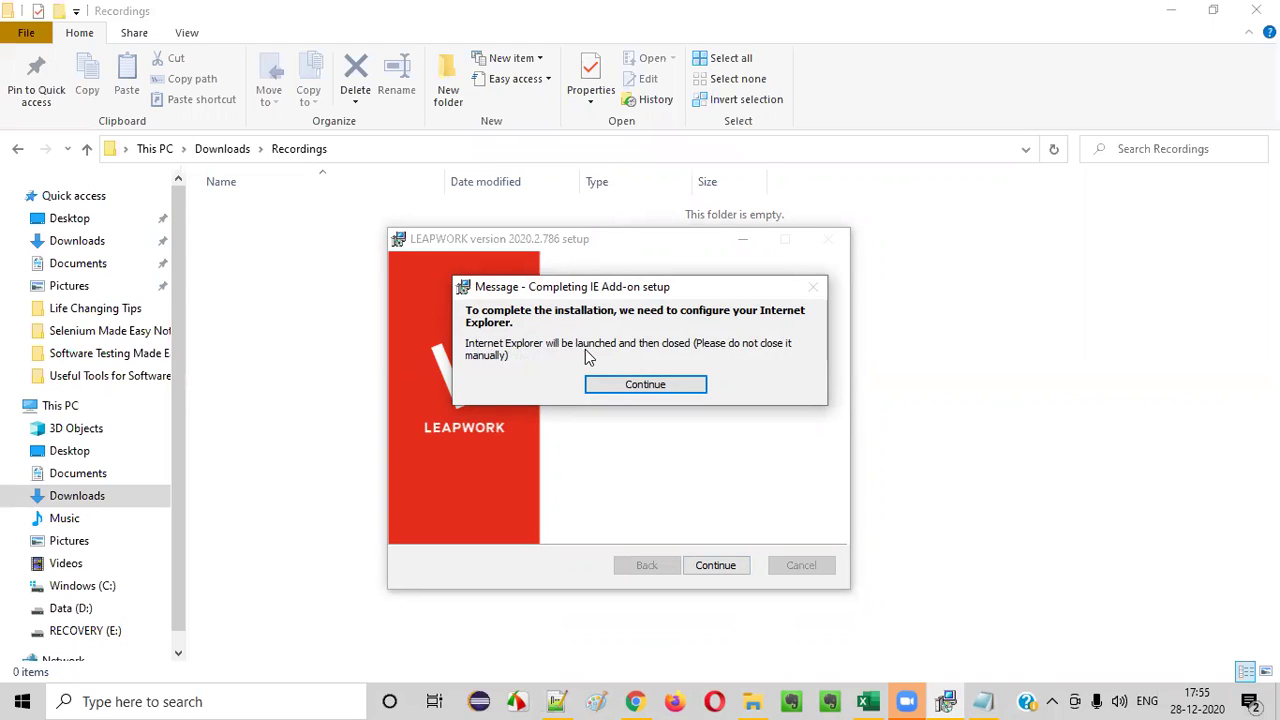
{"action": "left_click", "coordinate": [645, 390]}
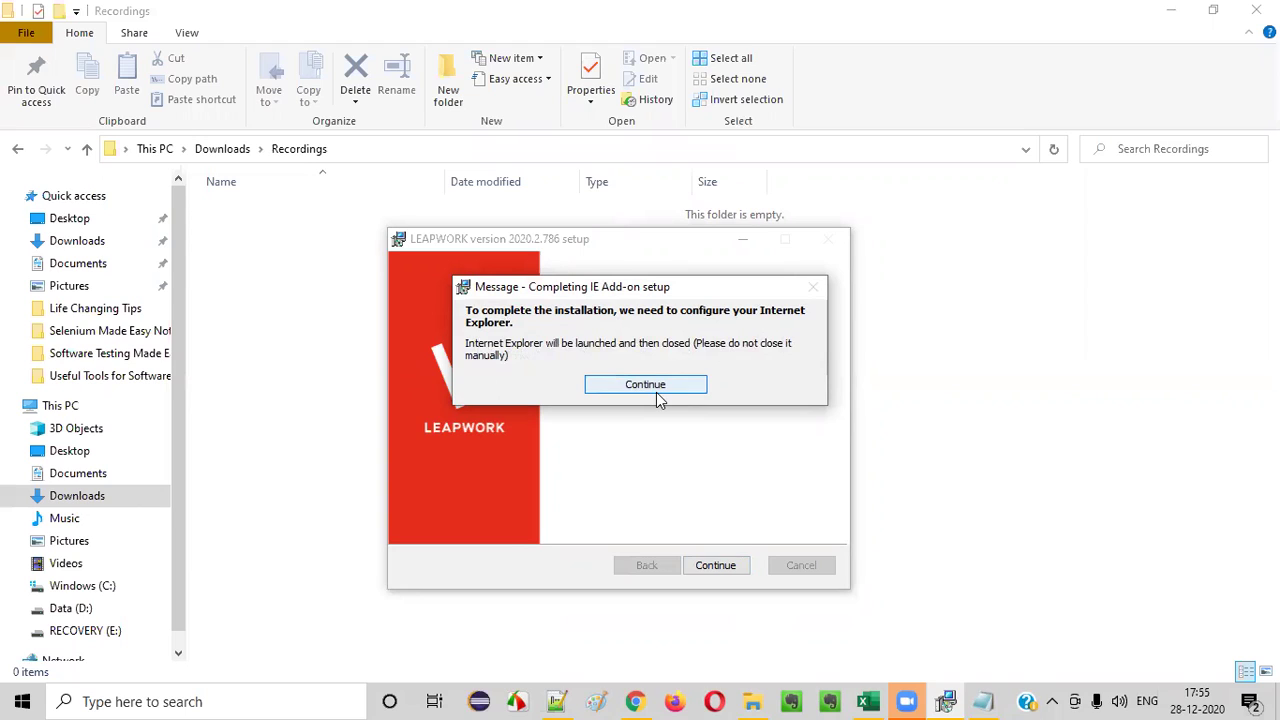
{"action": "left_click", "coordinate": [646, 384]}
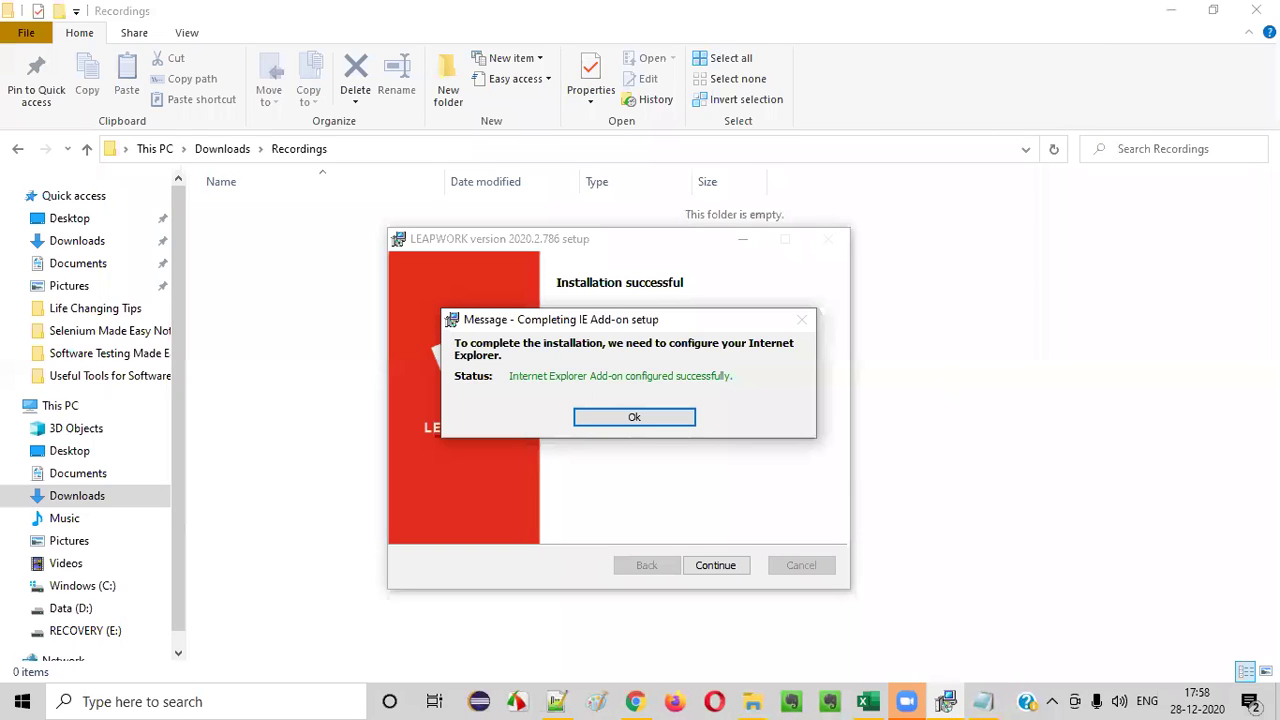
{"action": "mouse_move", "coordinate": [633, 311]}
{"action": "left_mouse_down"}
{"action": "mouse_move", "coordinate": [656, 300]}
{"action": "mouse_move", "coordinate": [610, 320]}
{"action": "mouse_move", "coordinate": [630, 327]}
{"action": "left_mouse_up"}
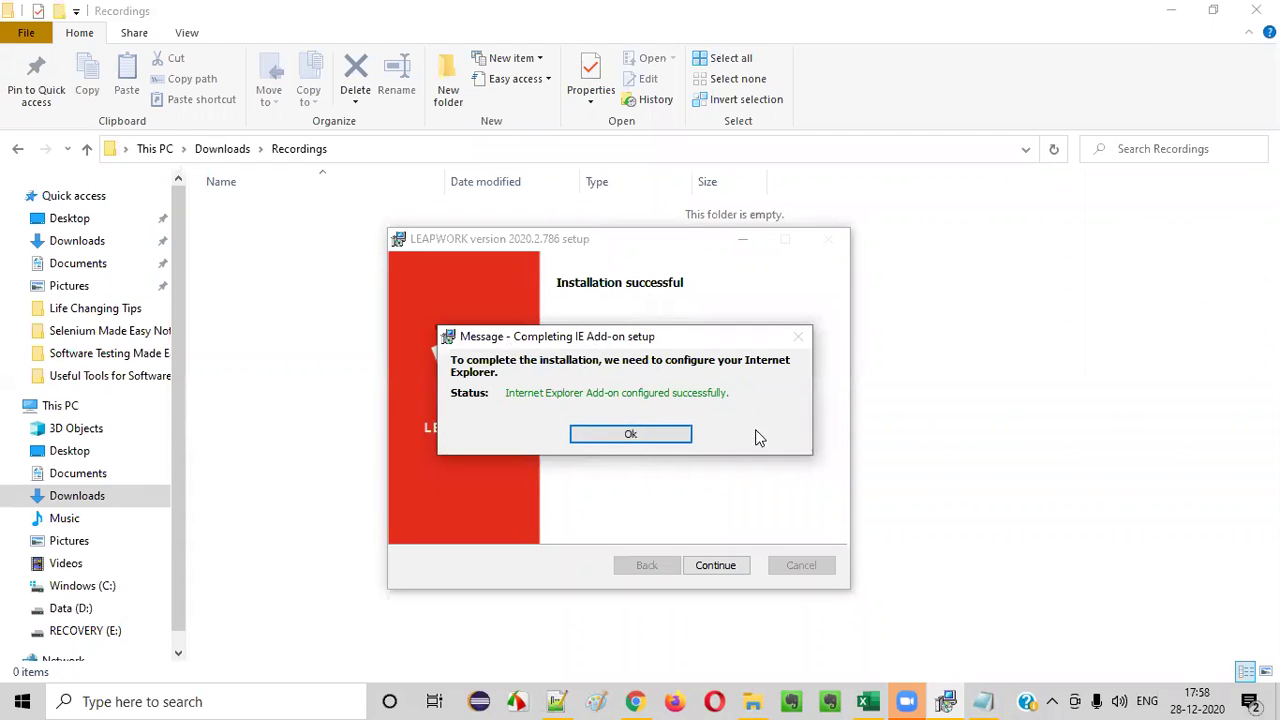
{"action": "left_click", "coordinate": [628, 436]}
{"action": "left_click_drag", "start_coordinate": [663, 243], "coordinate": [662, 192]}
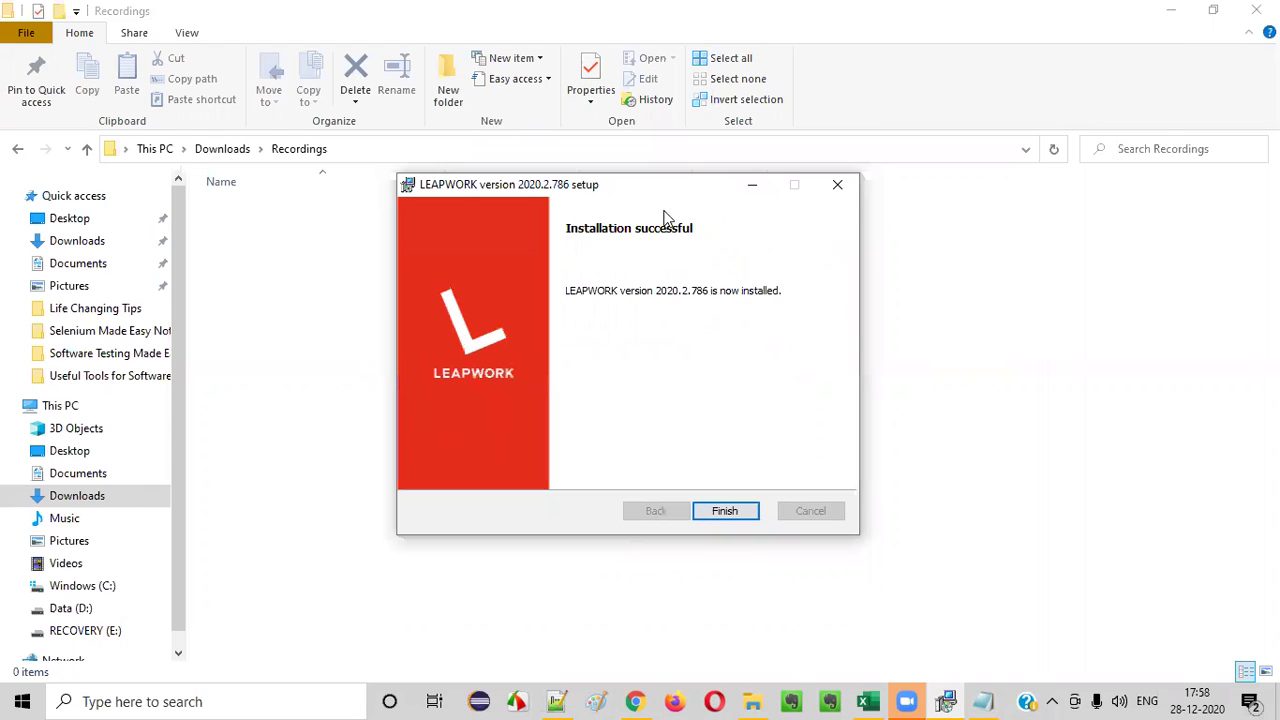
- Finish the installer, postpone the restart, and bring up Windows search
{"action": "left_click", "coordinate": [725, 512]}
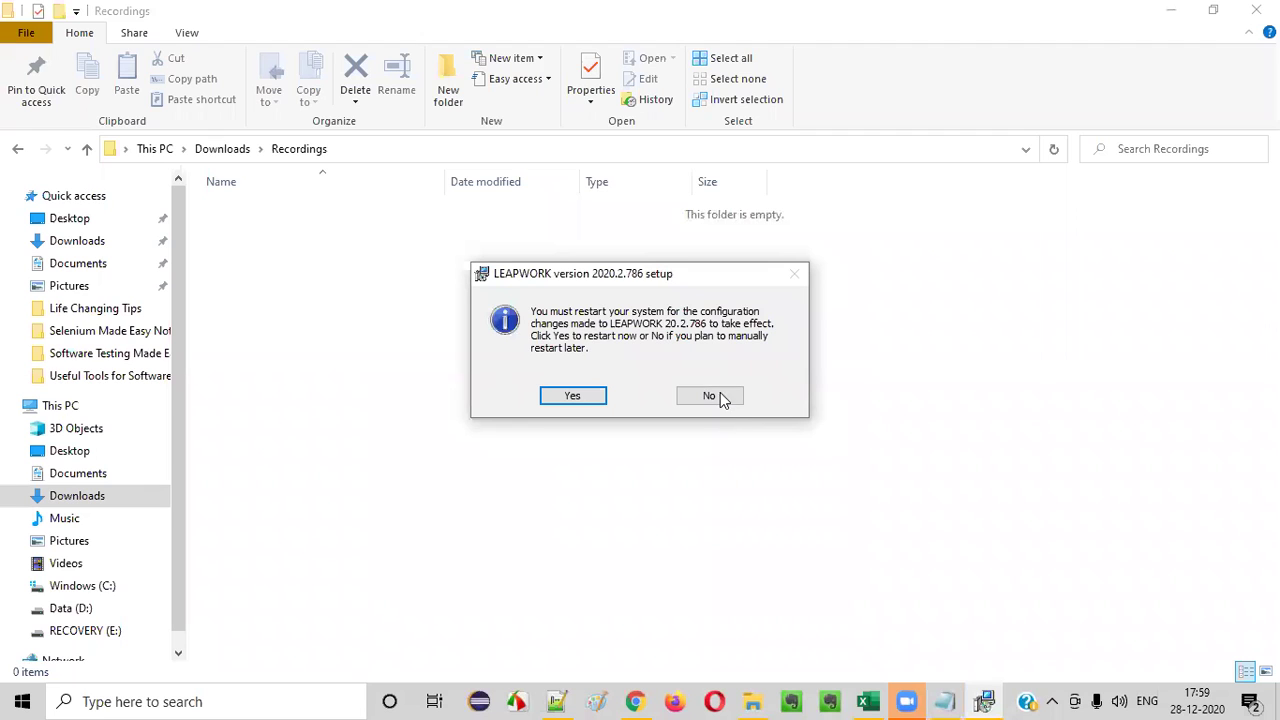
{"action": "left_click_drag", "start_coordinate": [675, 259], "coordinate": [690, 221]}
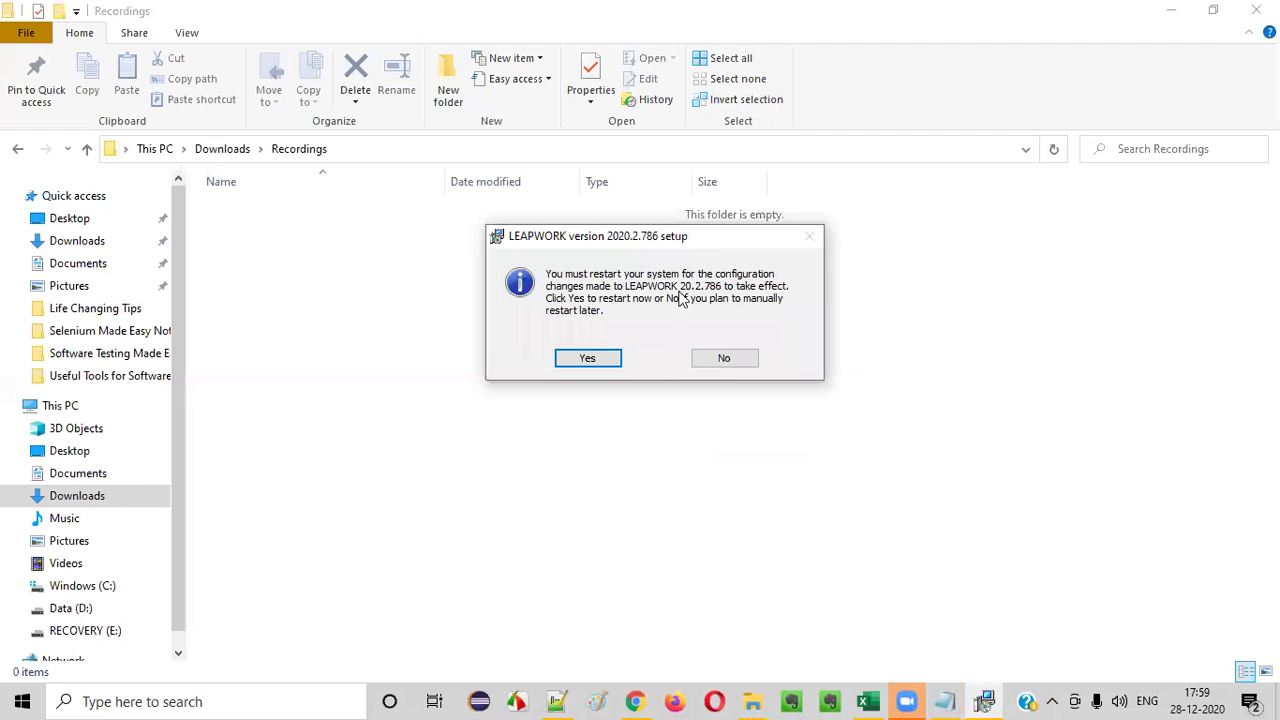
{"action": "left_click", "coordinate": [724, 360]}
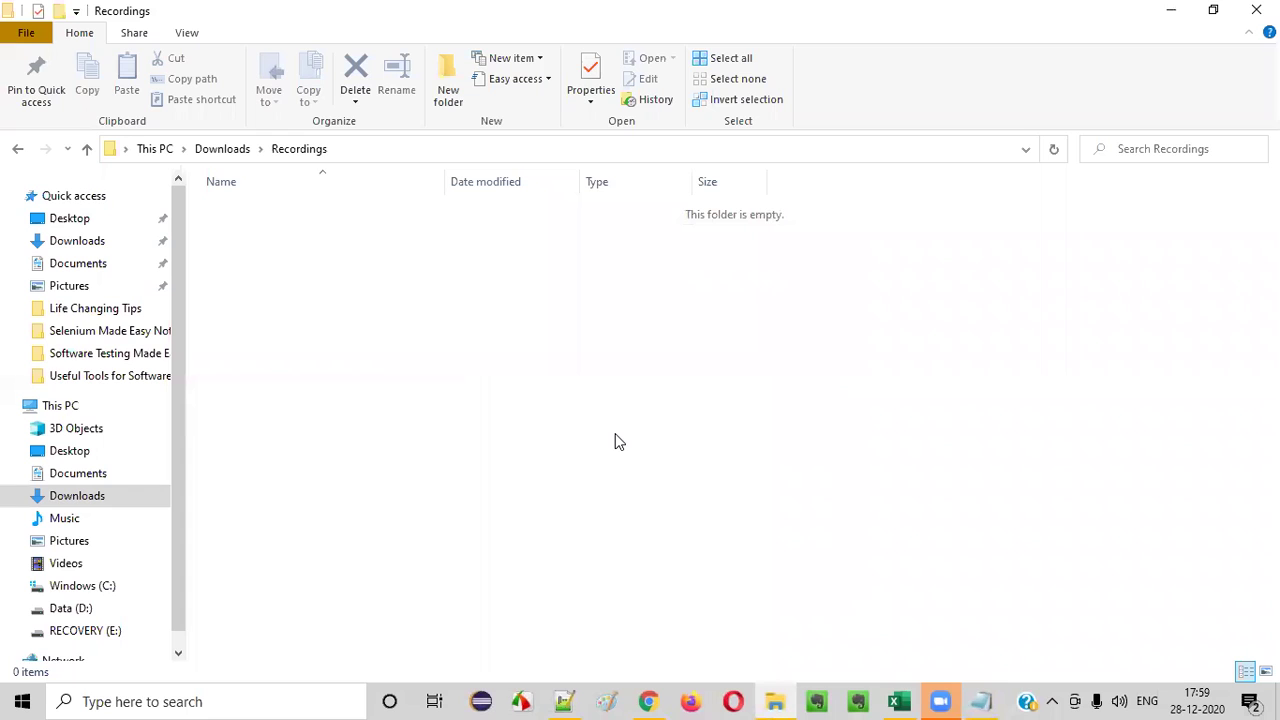
{"action": "left_click", "coordinate": [153, 700]}
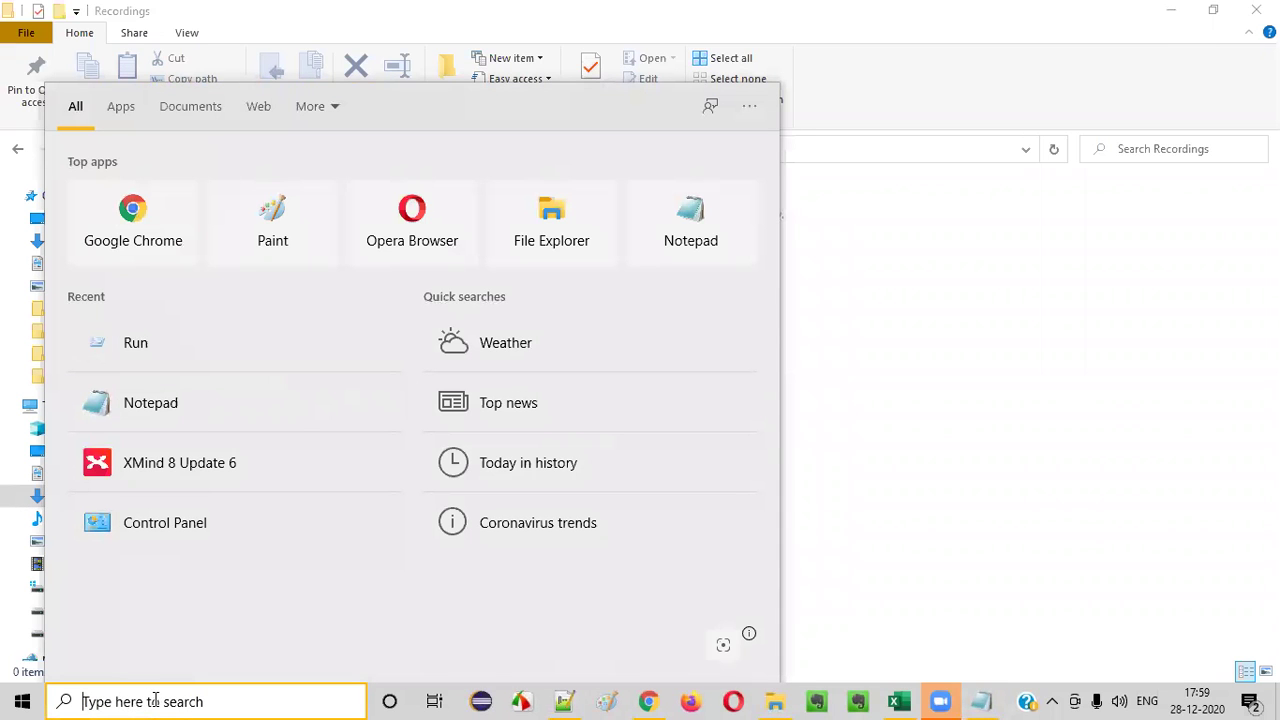
- Search 'leap', launch LEAPWORK Studio, and allow it through Windows Defender Firewall
{"action": "type", "text": "leap"}
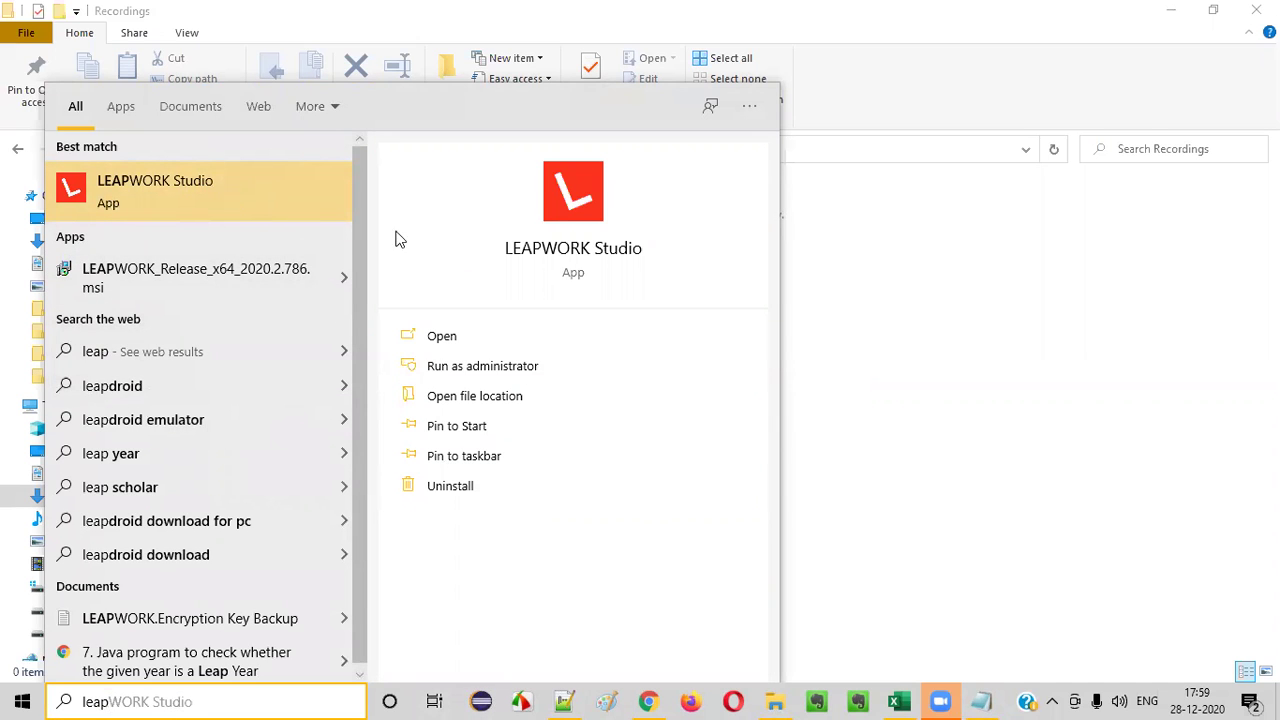
{"action": "left_click", "coordinate": [490, 370]}
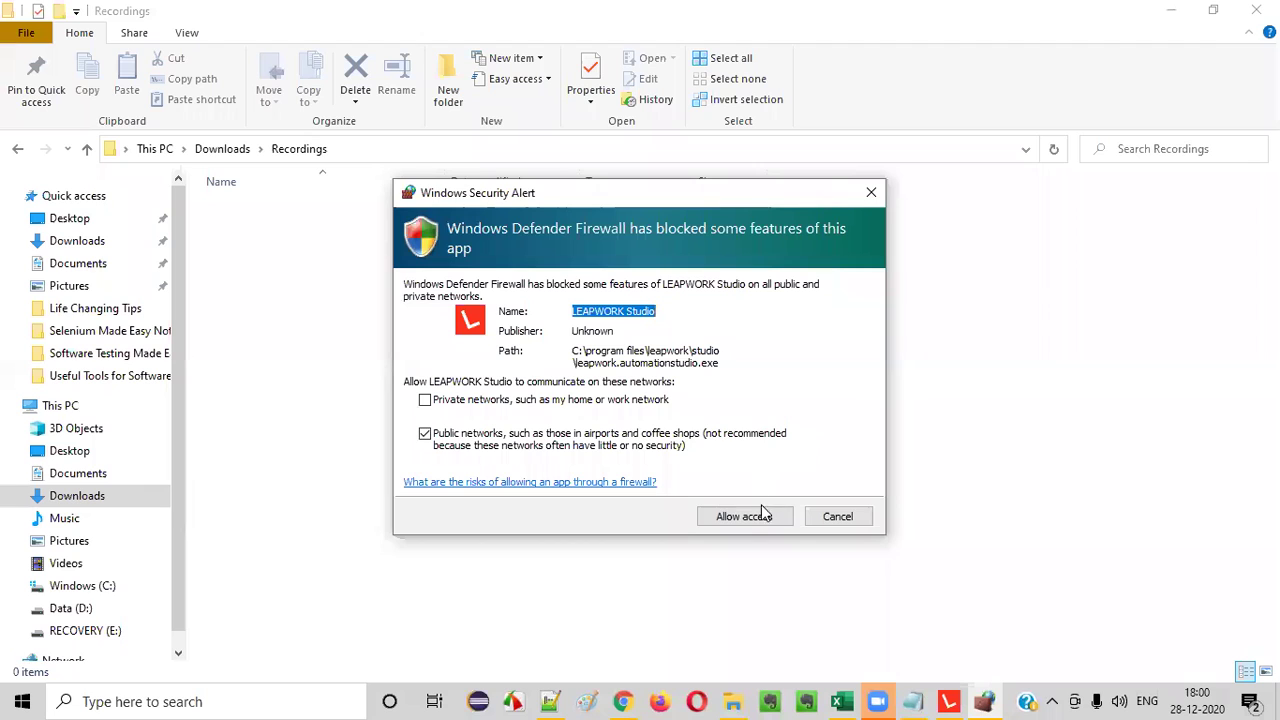
{"action": "left_click", "coordinate": [752, 518]}
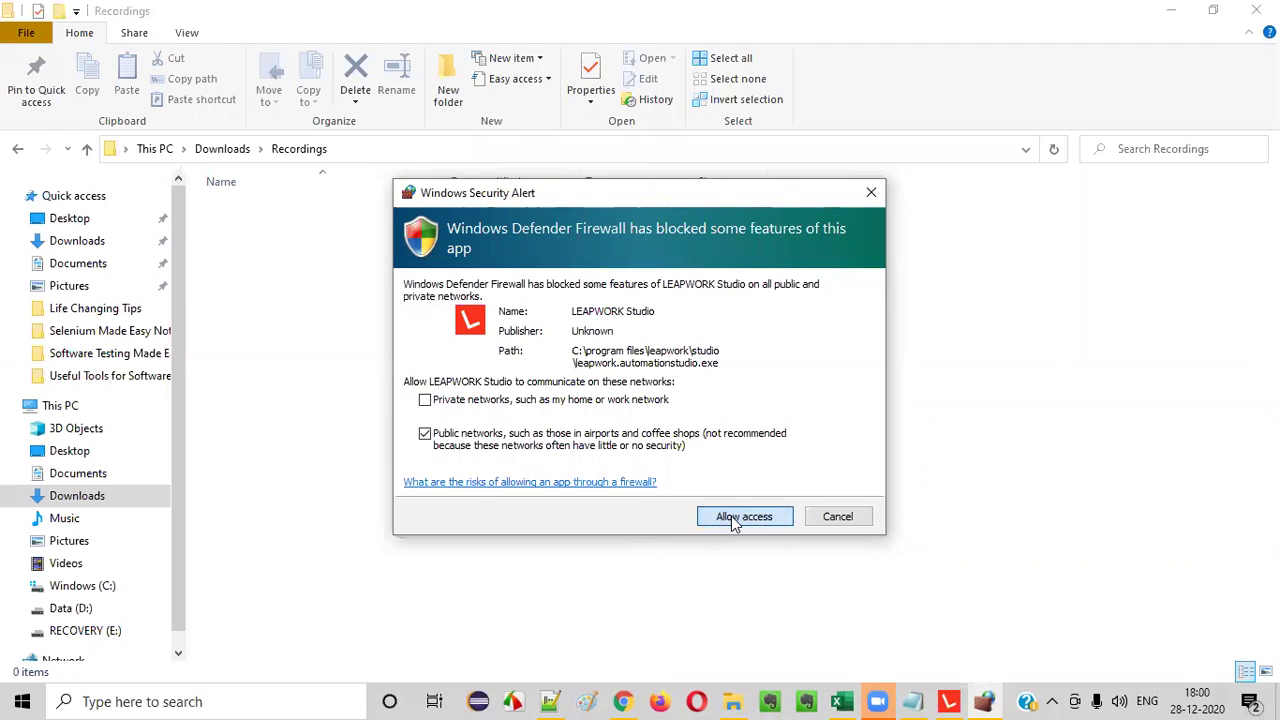
{"action": "left_click", "coordinate": [731, 516]}
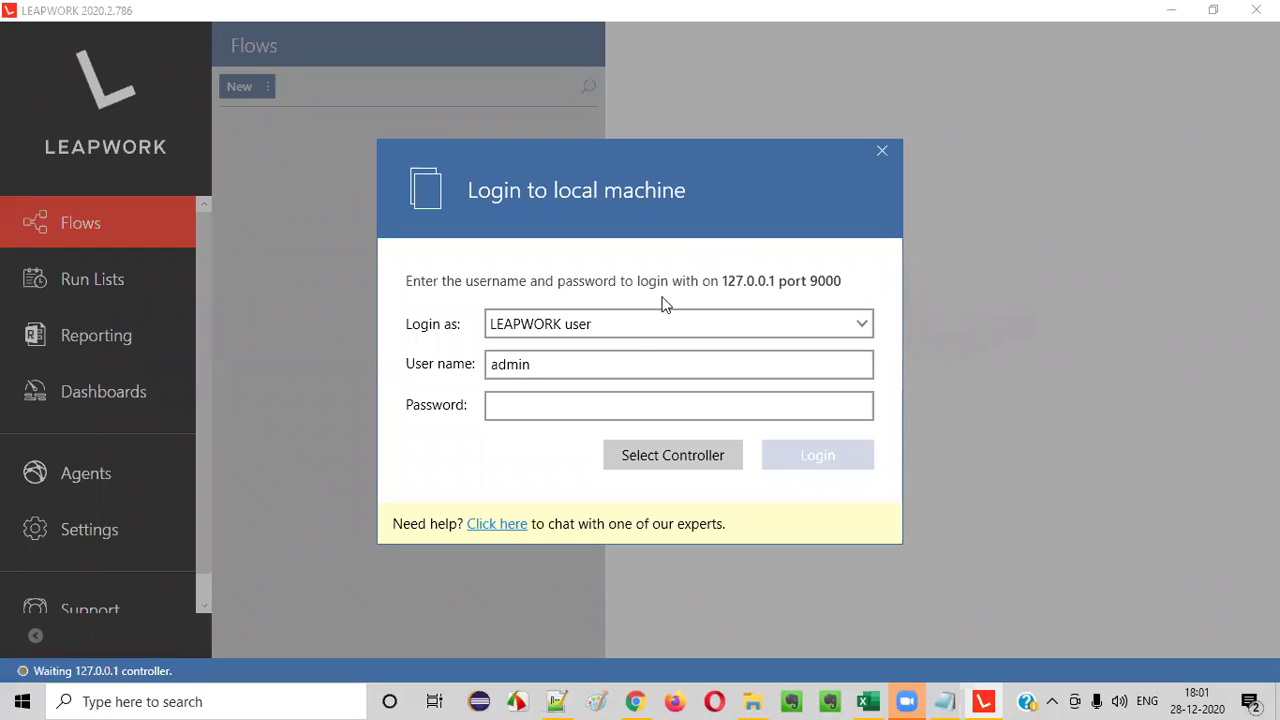
- Enter the controller password and log in to the local controller
{"action": "left_click", "coordinate": [509, 411]}
{"action": "type", "text": "1234567890"}
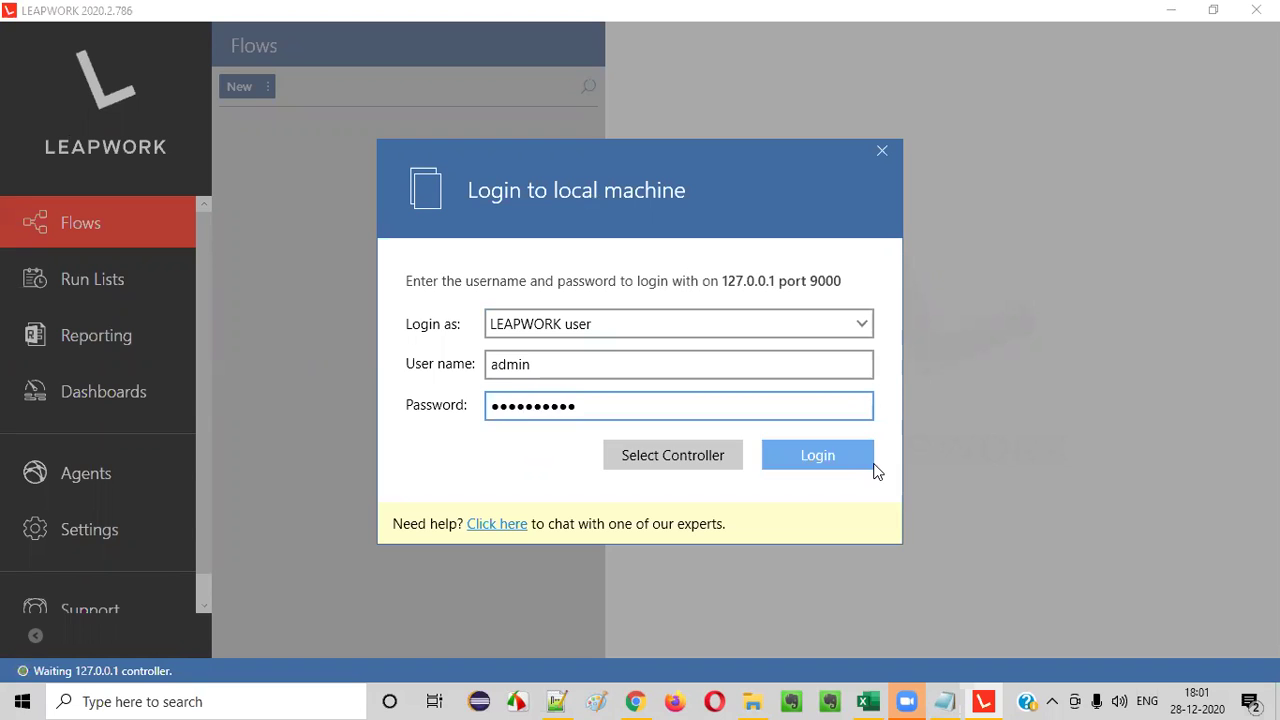
{"action": "left_click", "coordinate": [830, 459]}
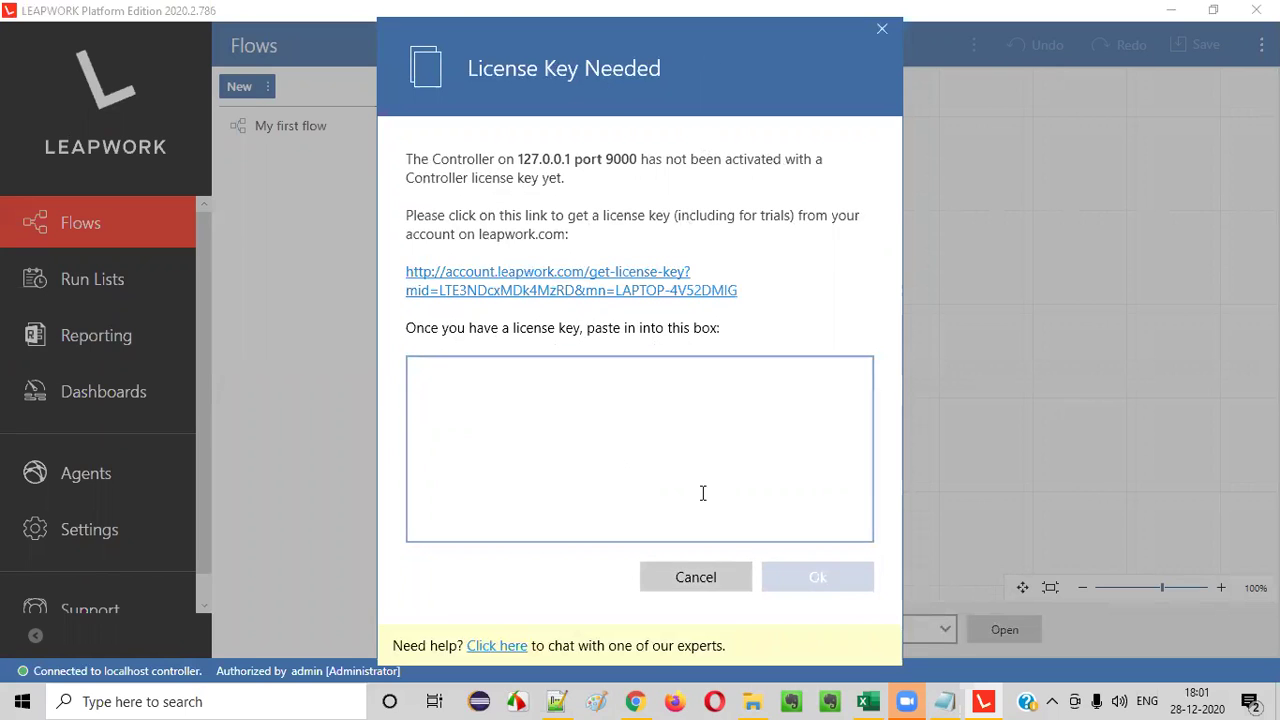
- Focus the empty license key box, then bring the browser's LEAPWORK account page forward
{"action": "left_click", "coordinate": [683, 455]}
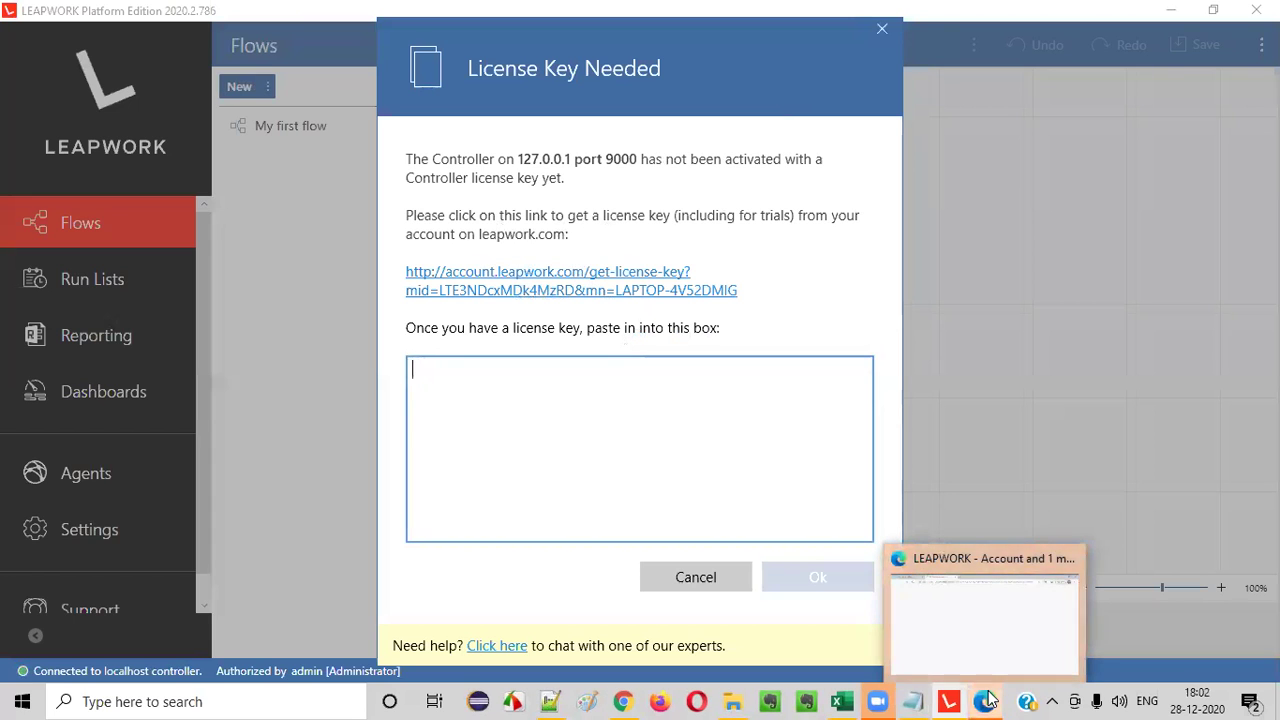
{"action": "left_click", "coordinate": [987, 700]}
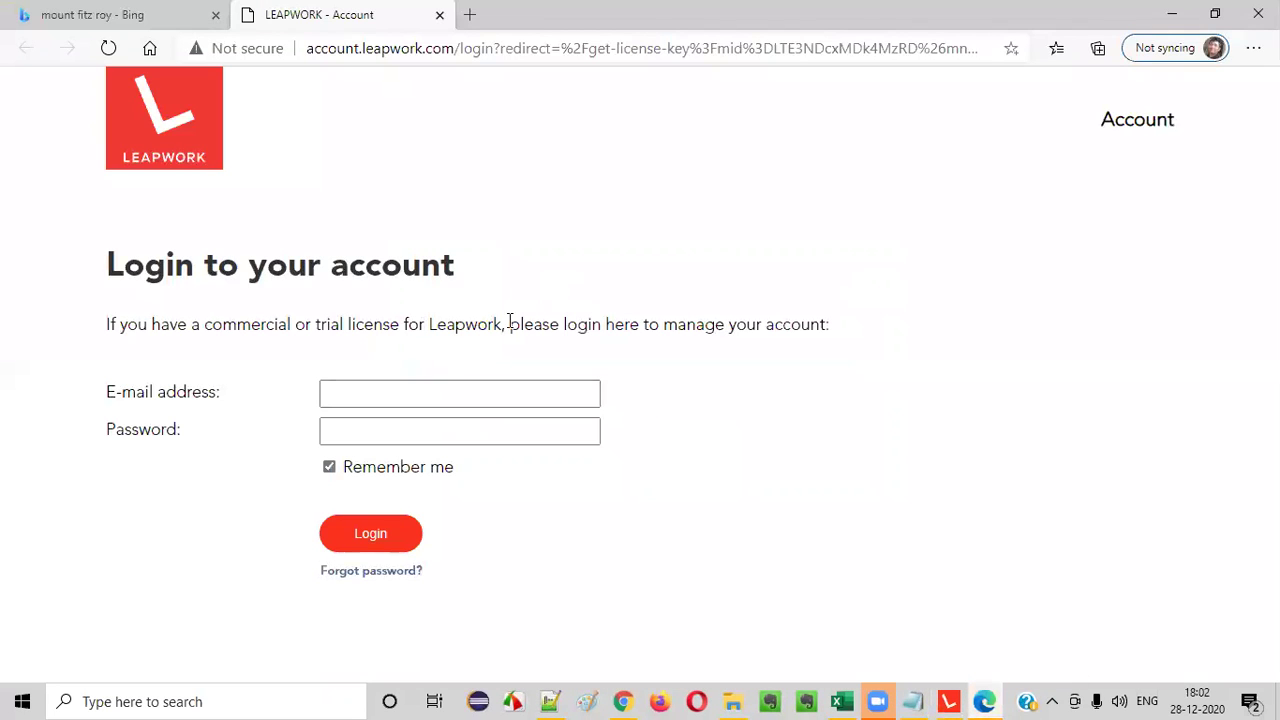
- Enter the LEAPWORK account e-mail address, fixing a typo along the way
{"action": "left_click", "coordinate": [372, 390]}
{"action": "left_click", "coordinate": [466, 262]}
{"action": "left_click", "coordinate": [371, 390]}
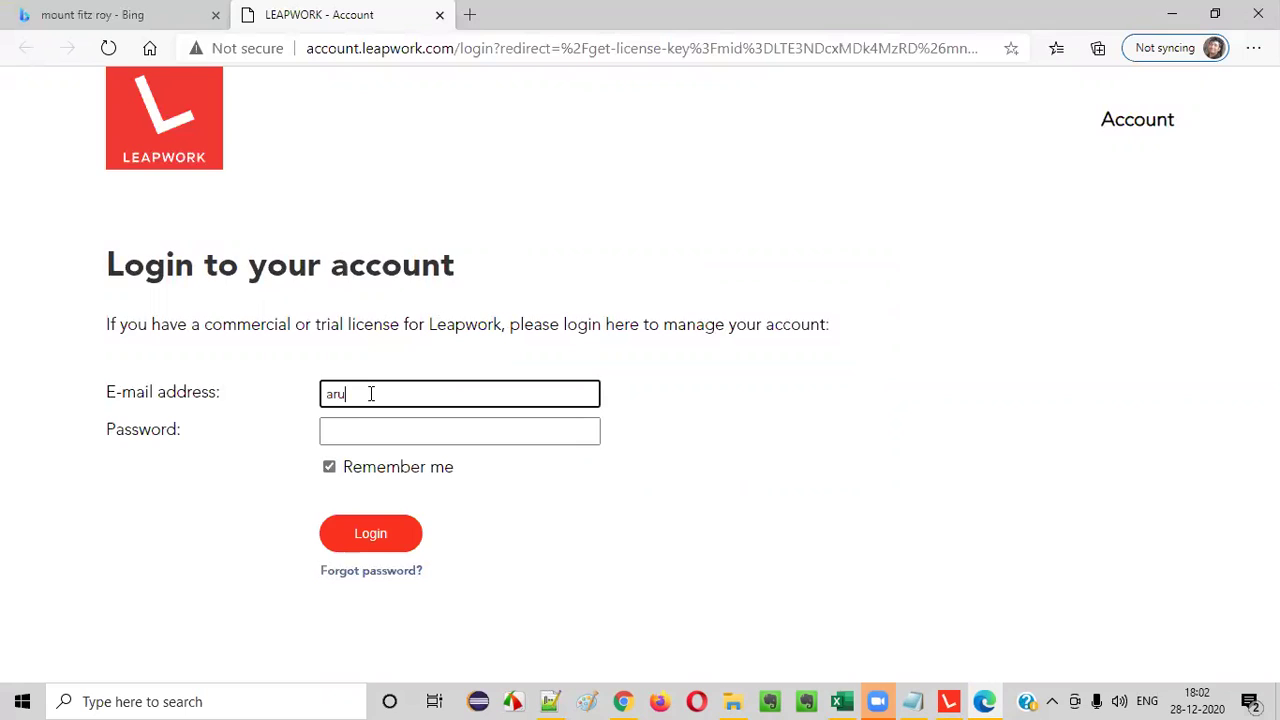
- Enter the account password, sign in, and copy the generated license key
{"action": "left_click", "coordinate": [388, 438]}
{"action": "type", "text": "********"}
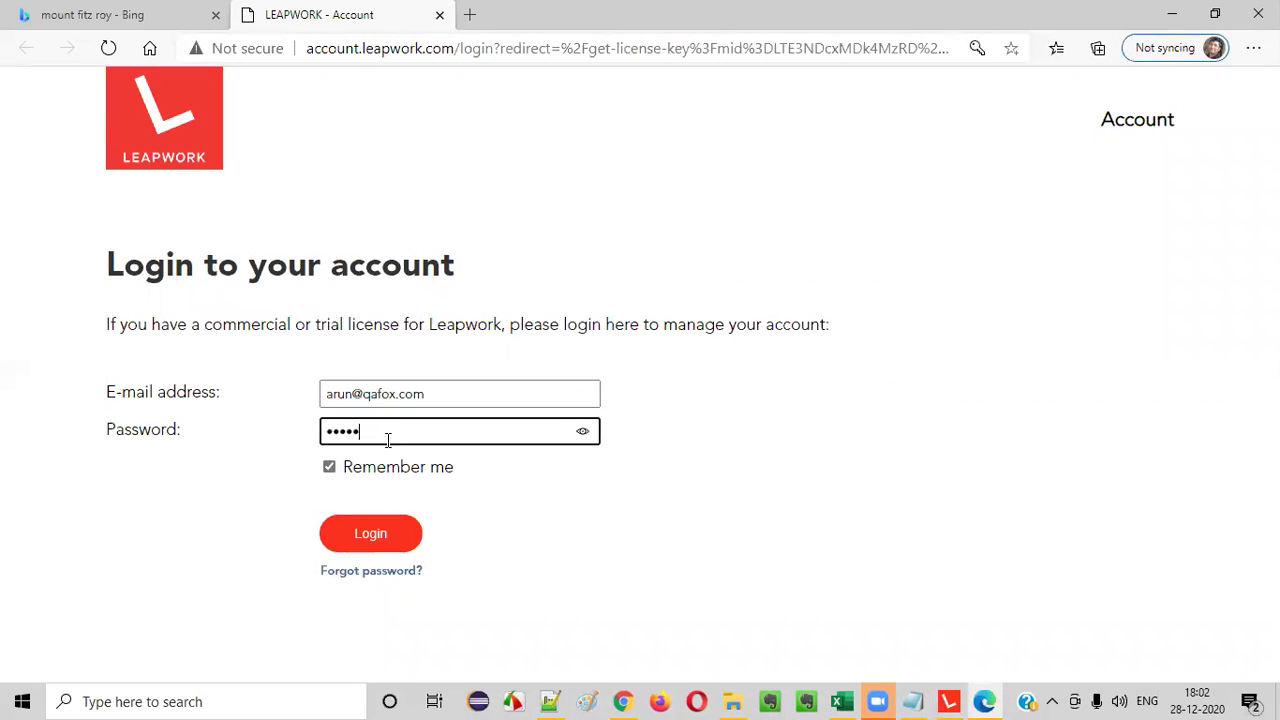
{"action": "type", "text": "**"}
{"action": "left_click", "coordinate": [362, 547]}
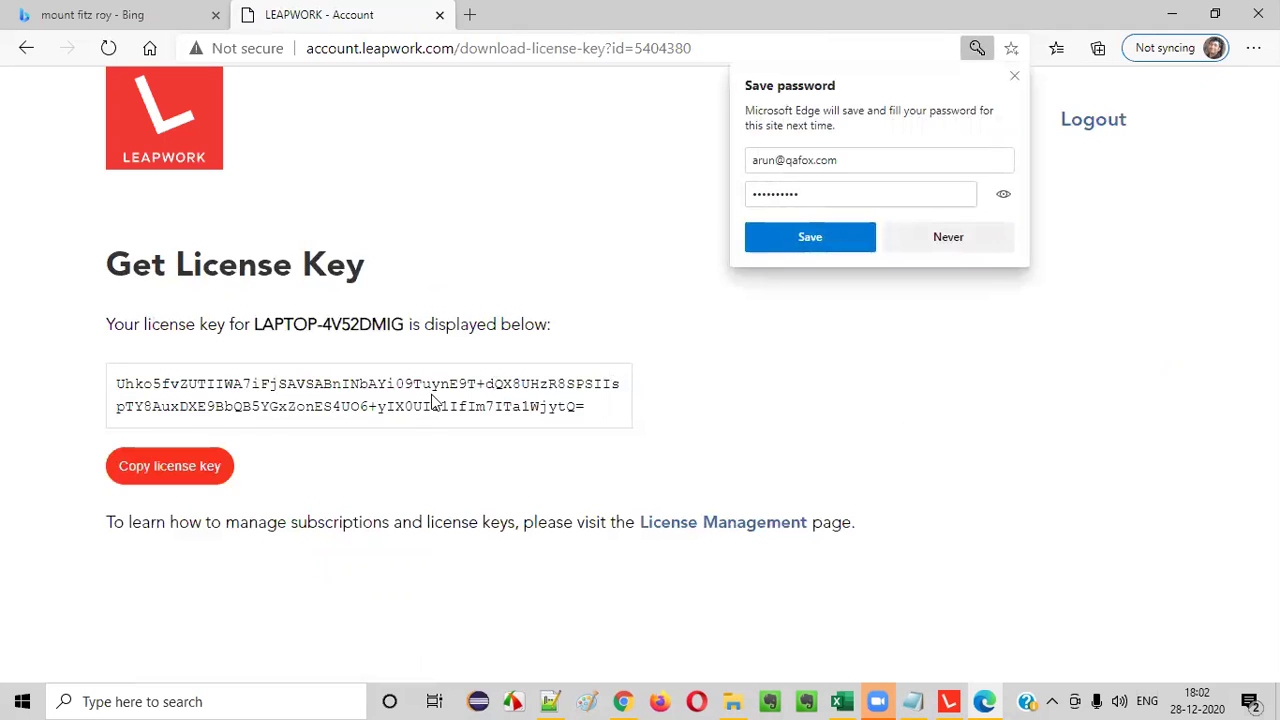
{"action": "left_click", "coordinate": [171, 466]}
{"action": "left_click", "coordinate": [950, 701]}
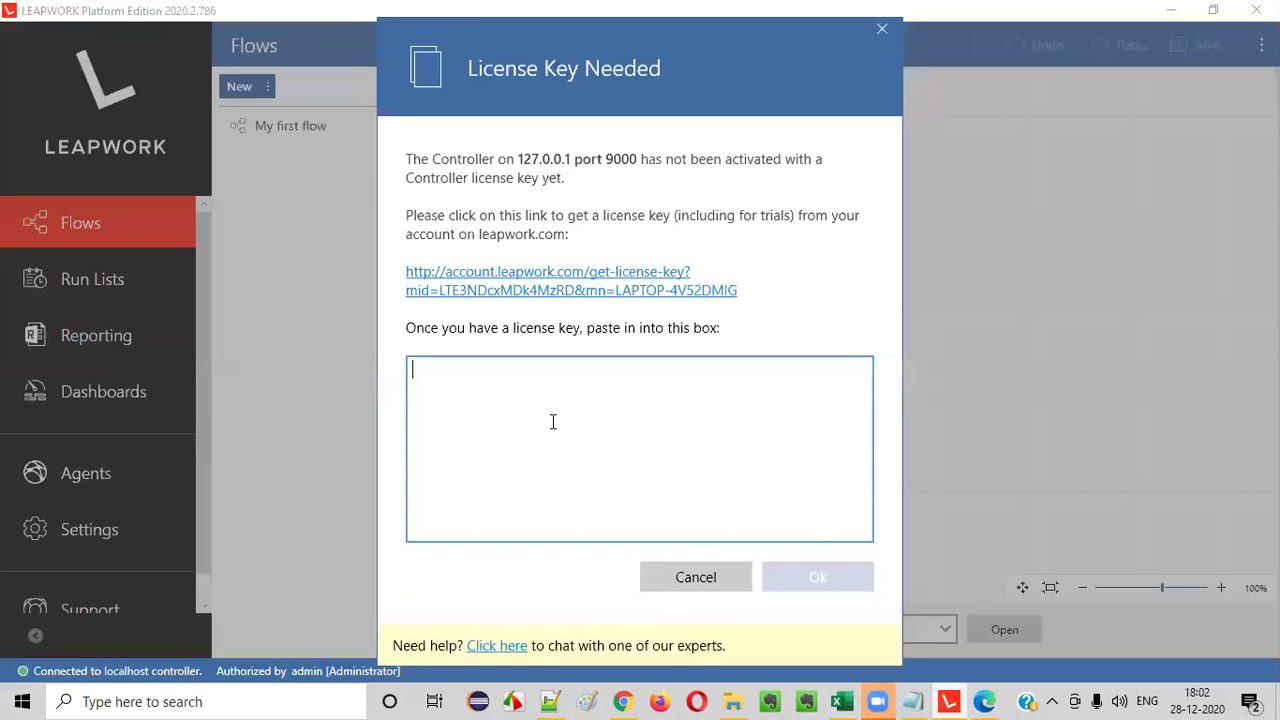
- Paste the copied license key into the license box and confirm the activation
{"action": "right_click", "coordinate": [552, 423]}
{"action": "left_click", "coordinate": [572, 478]}
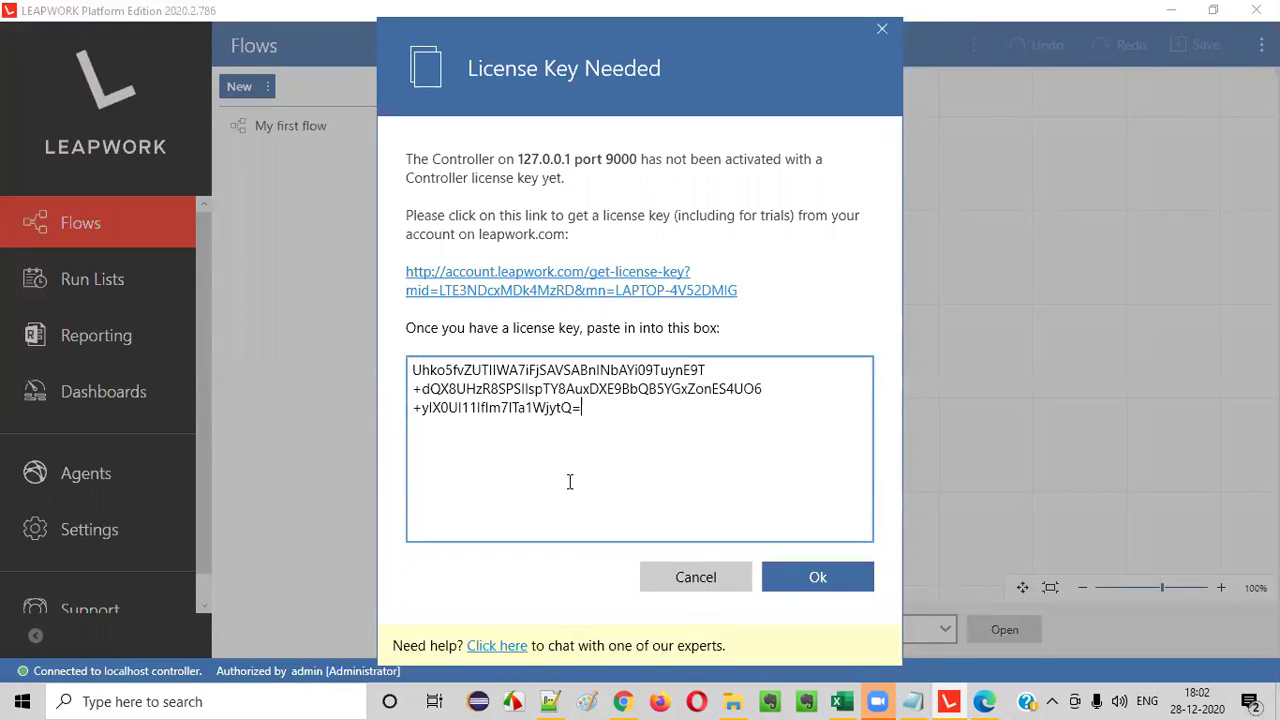
{"action": "left_click", "coordinate": [838, 572]}
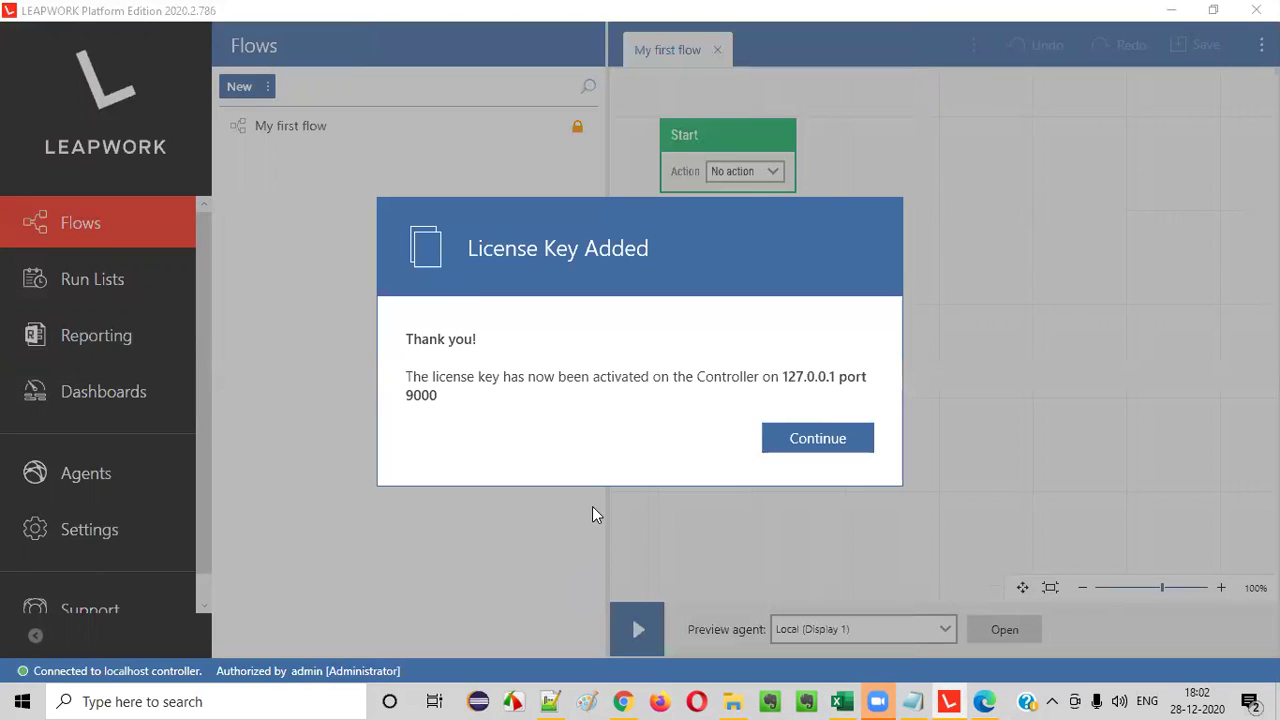
{"action": "left_click", "coordinate": [845, 445]}
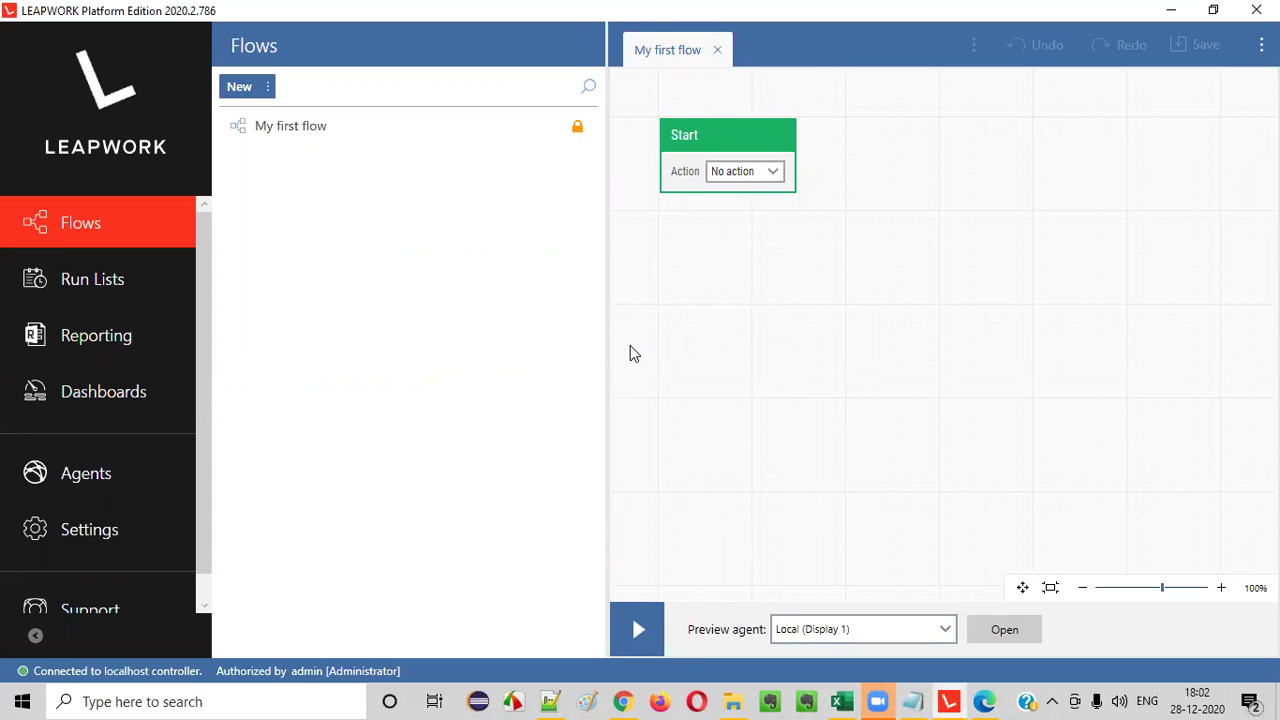
- Review the Login and Register sheets of the TutorialsNinja test-case workbook
{"action": "left_click", "coordinate": [842, 701]}
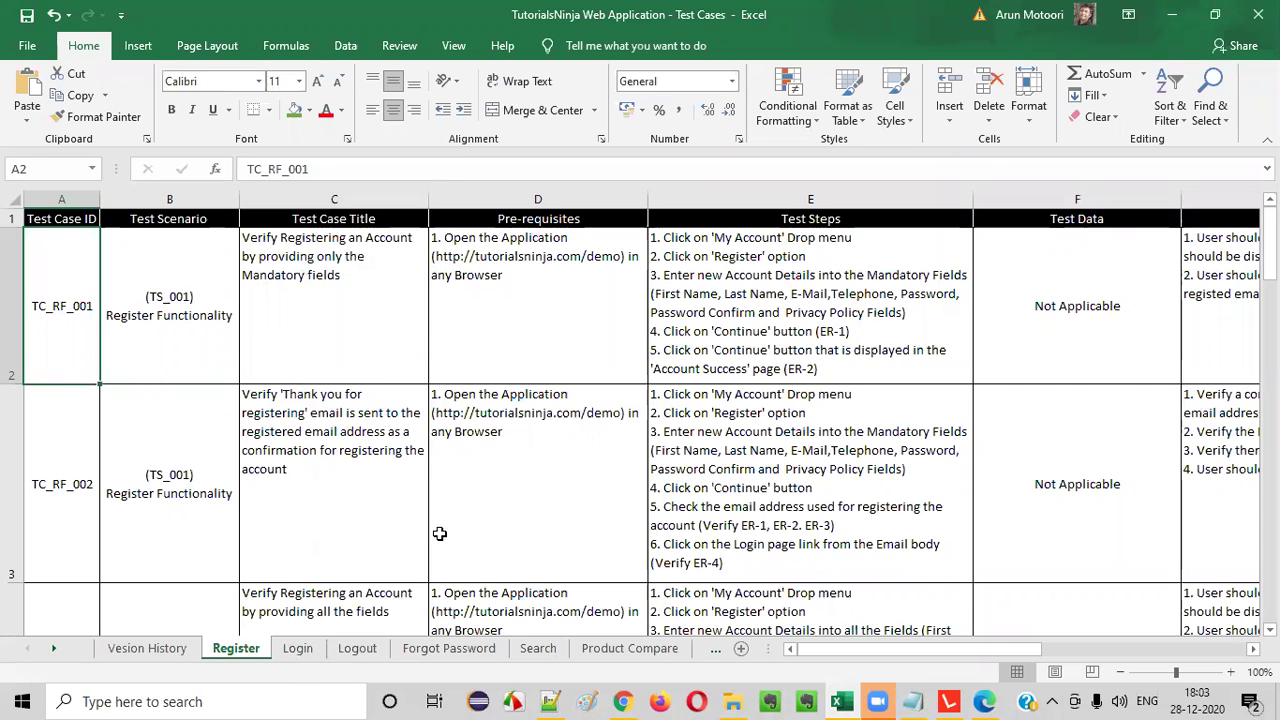
{"action": "left_click", "coordinate": [298, 648]}
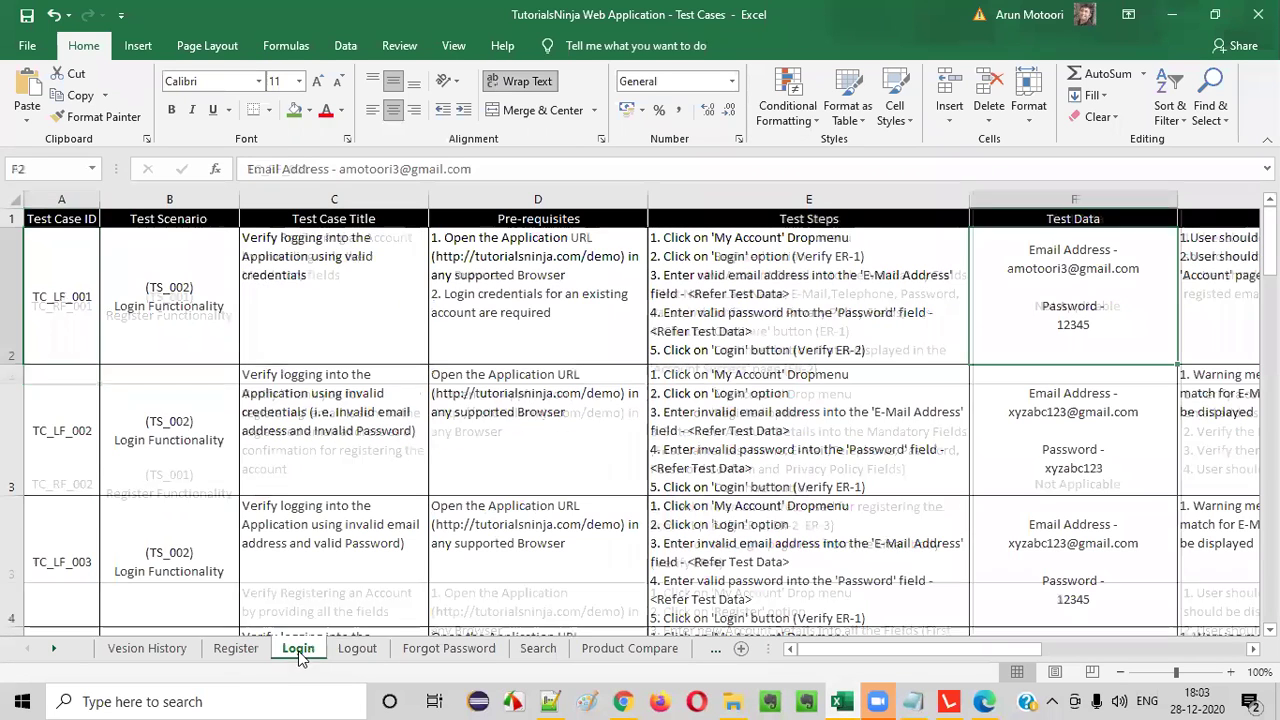
{"action": "left_click", "coordinate": [237, 648]}
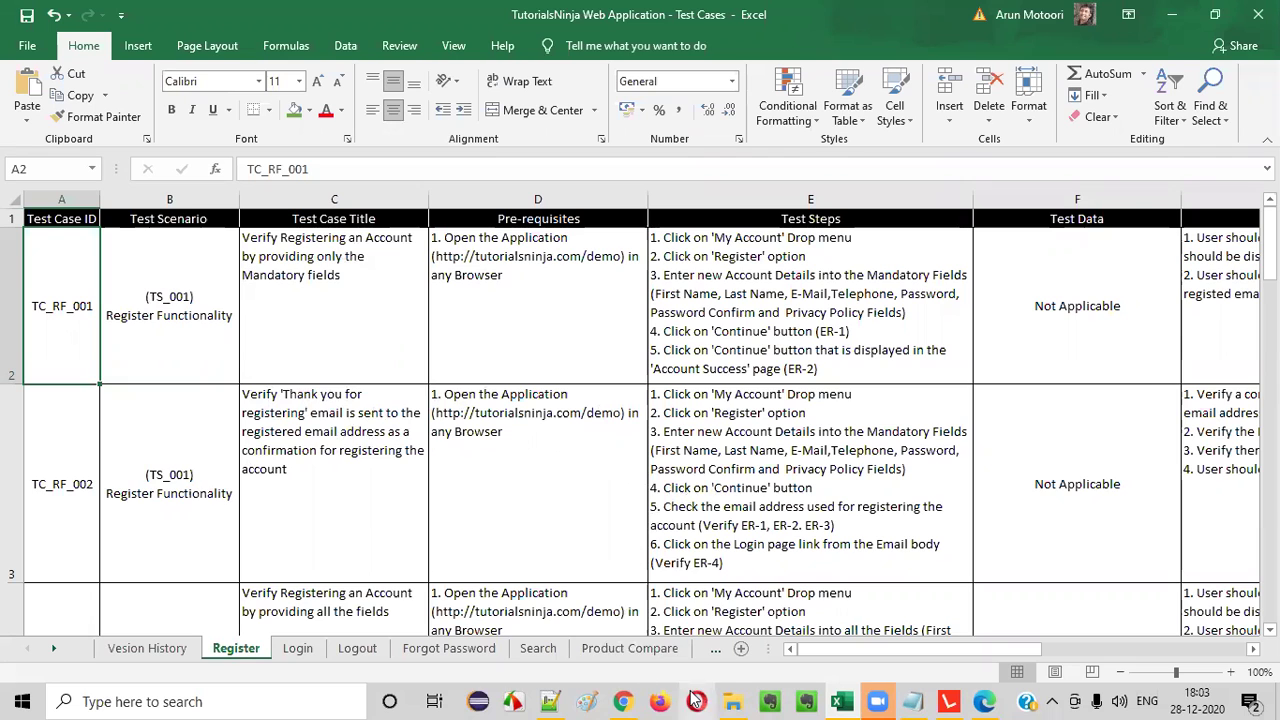
{"action": "left_click", "coordinate": [624, 701]}
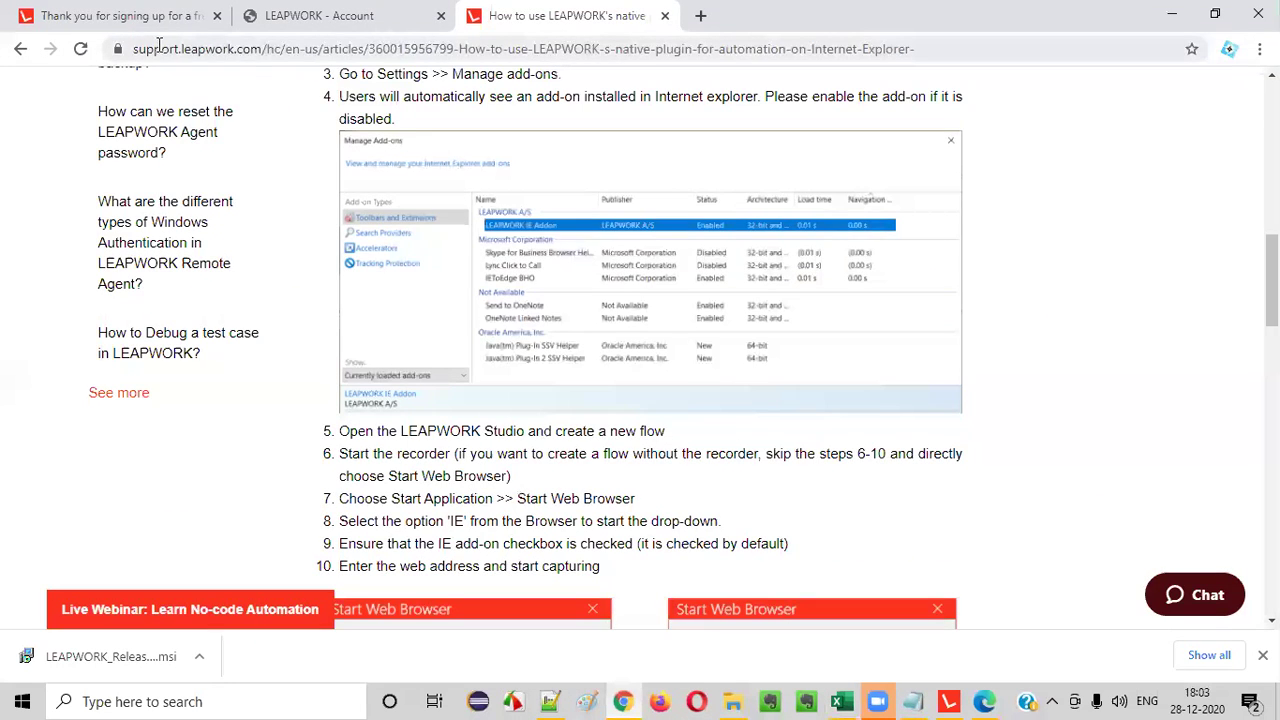
- Close the trial thank-you tab and open tutorialsninja.com/demo in a new tab
{"action": "left_click", "coordinate": [165, 20]}
{"action": "left_click", "coordinate": [217, 16]}
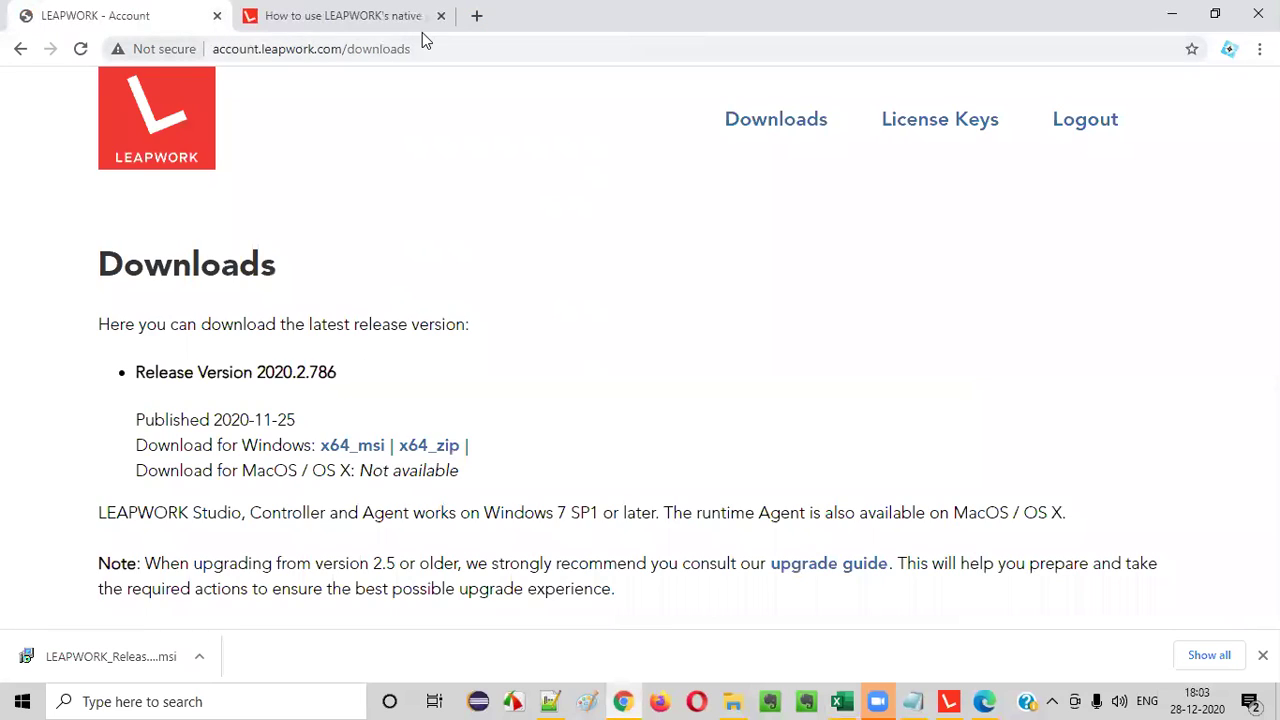
{"action": "key", "text": "ctrl+t"}
{"action": "type", "text": "tutorialsninja.com/demo"}
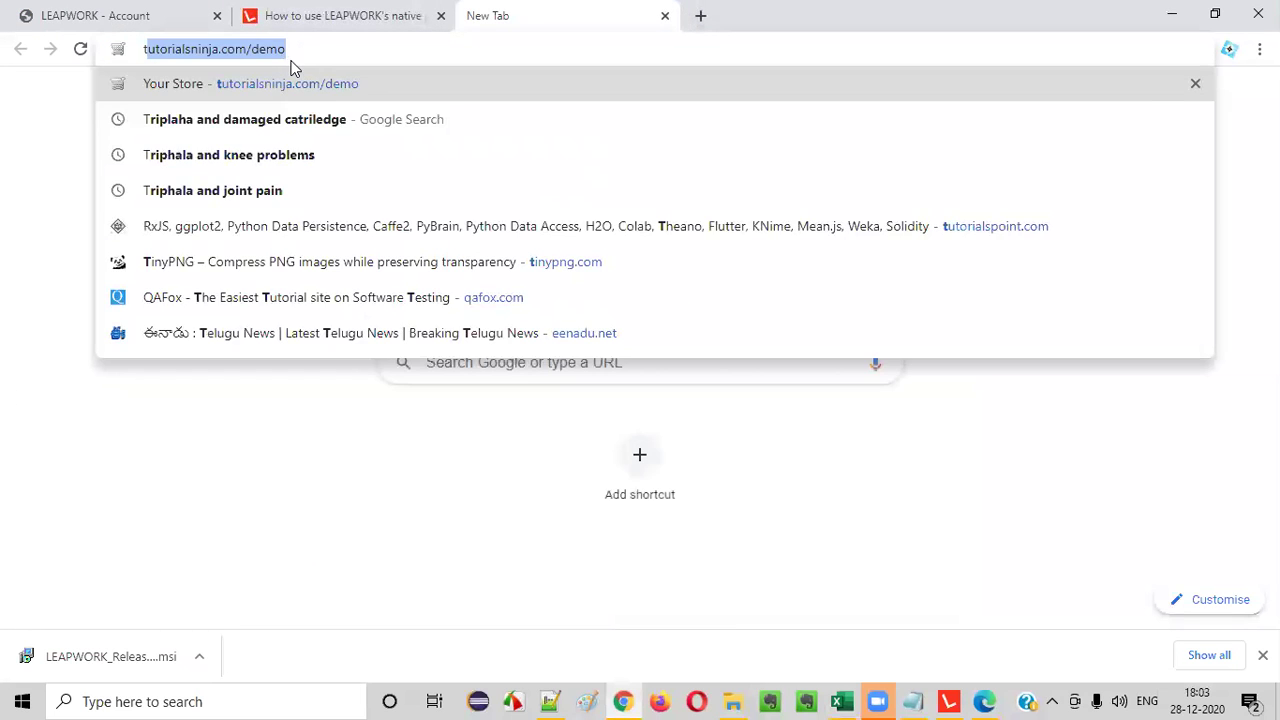
{"action": "key", "text": "Return"}
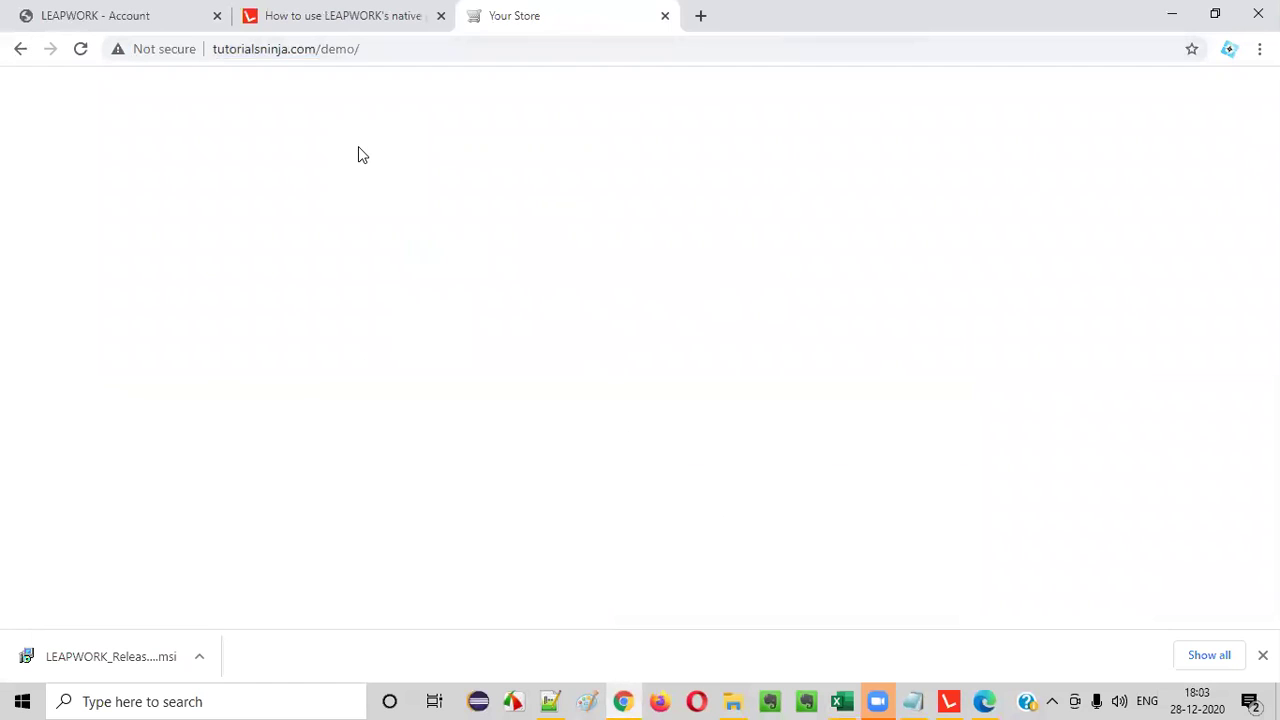
- Go to the store's Register Account page via My Account, then return to Excel
{"action": "left_click", "coordinate": [860, 85]}
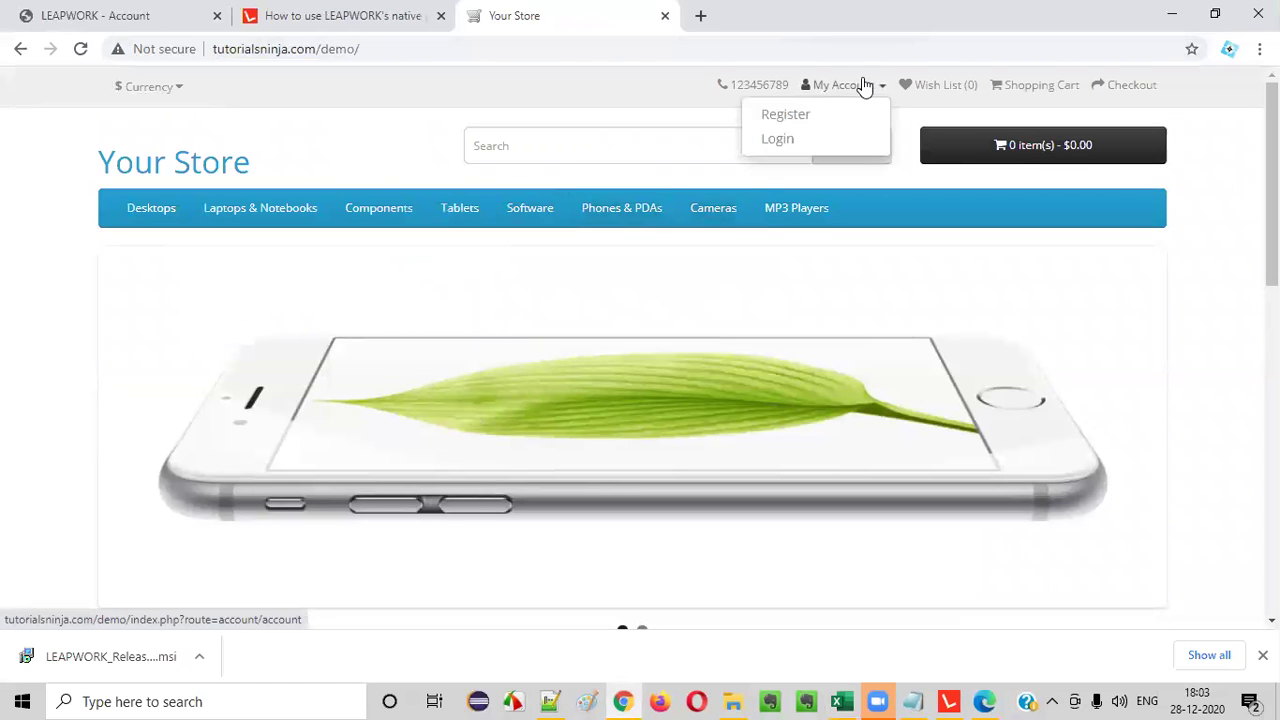
{"action": "left_click", "coordinate": [810, 122]}
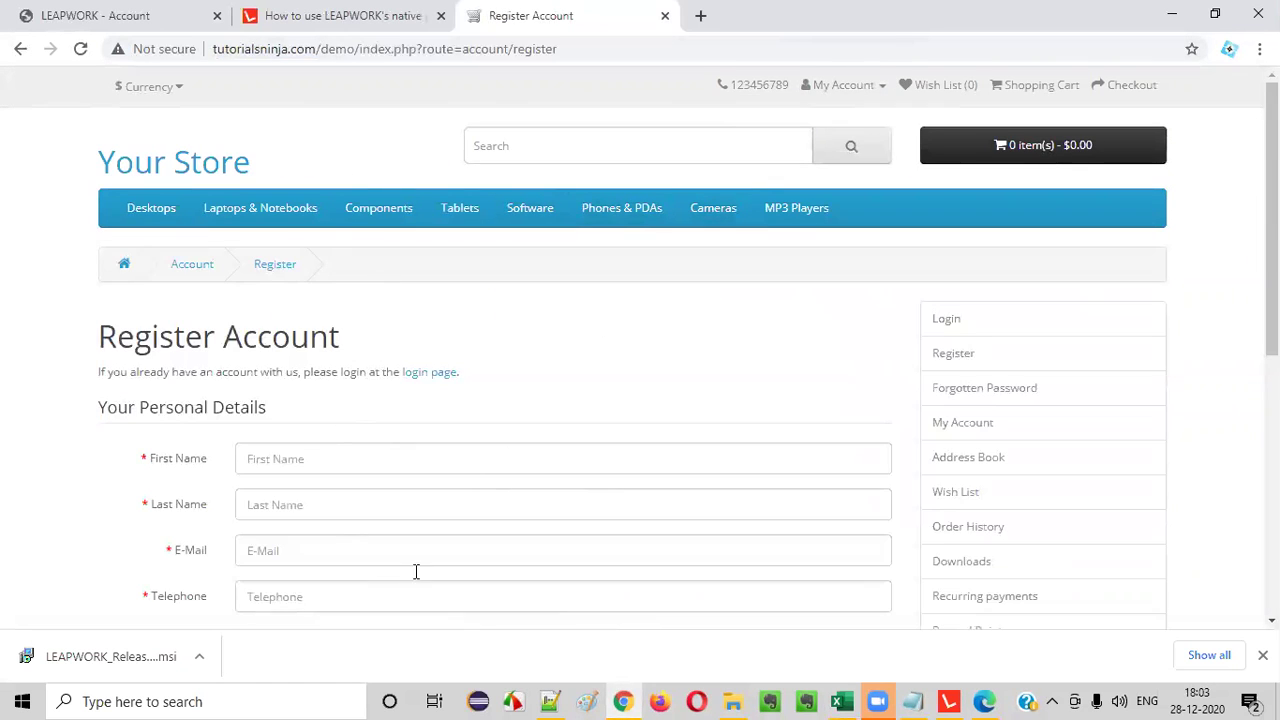
{"action": "left_click", "coordinate": [841, 701]}
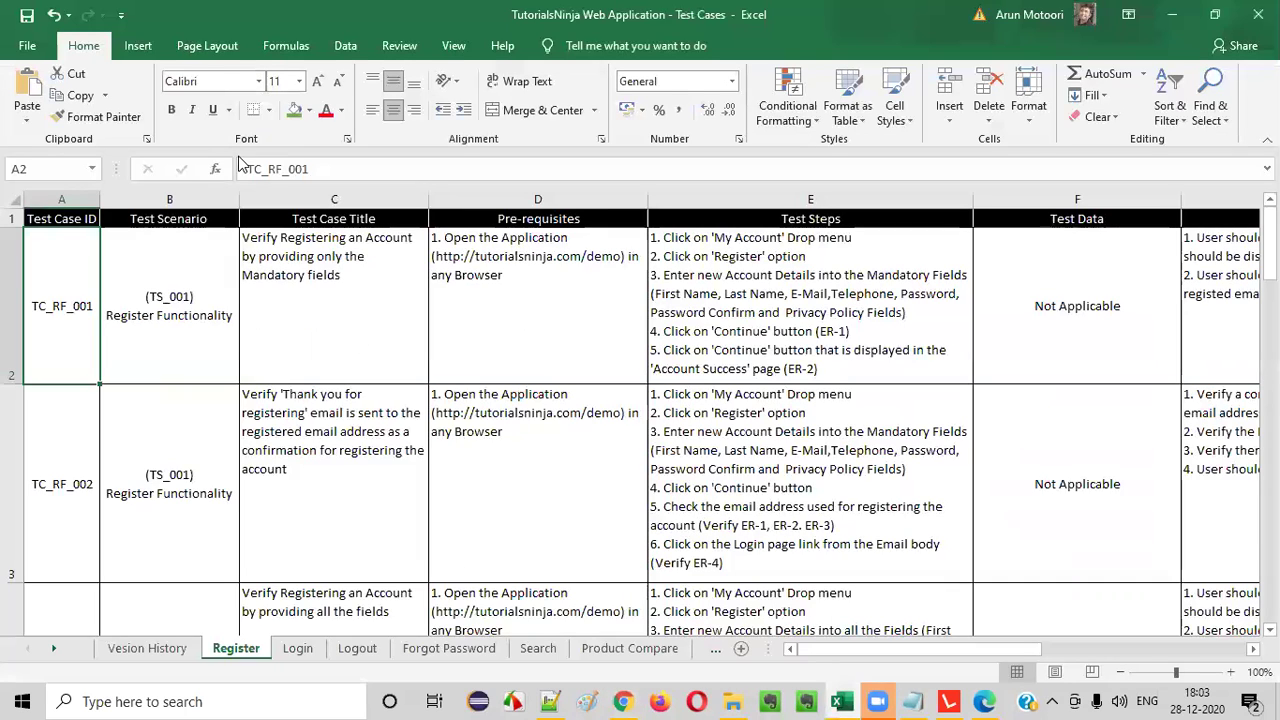
- Switch from the Excel workbook to LEAPWORK Studio's My first flow editor
{"action": "left_click", "coordinate": [948, 701]}
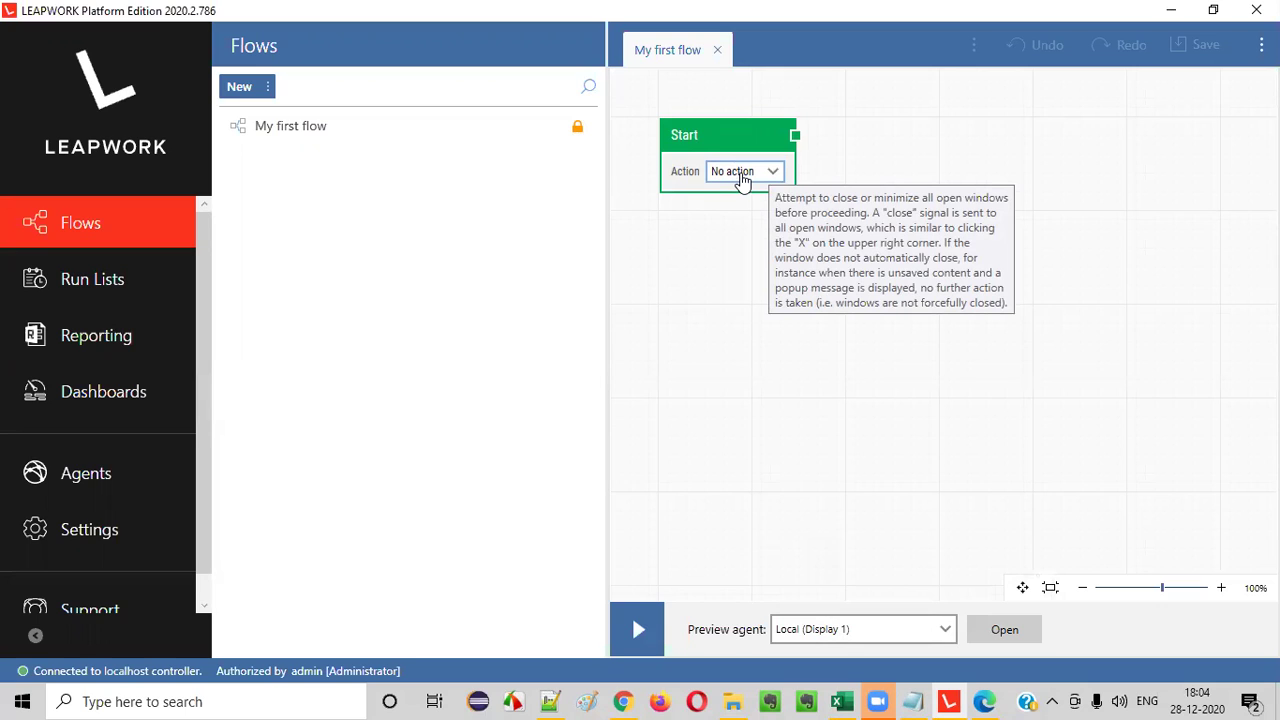
- Add a Start Web Browser block from the Web category to the canvas
{"action": "mouse_move", "coordinate": [622, 701]}
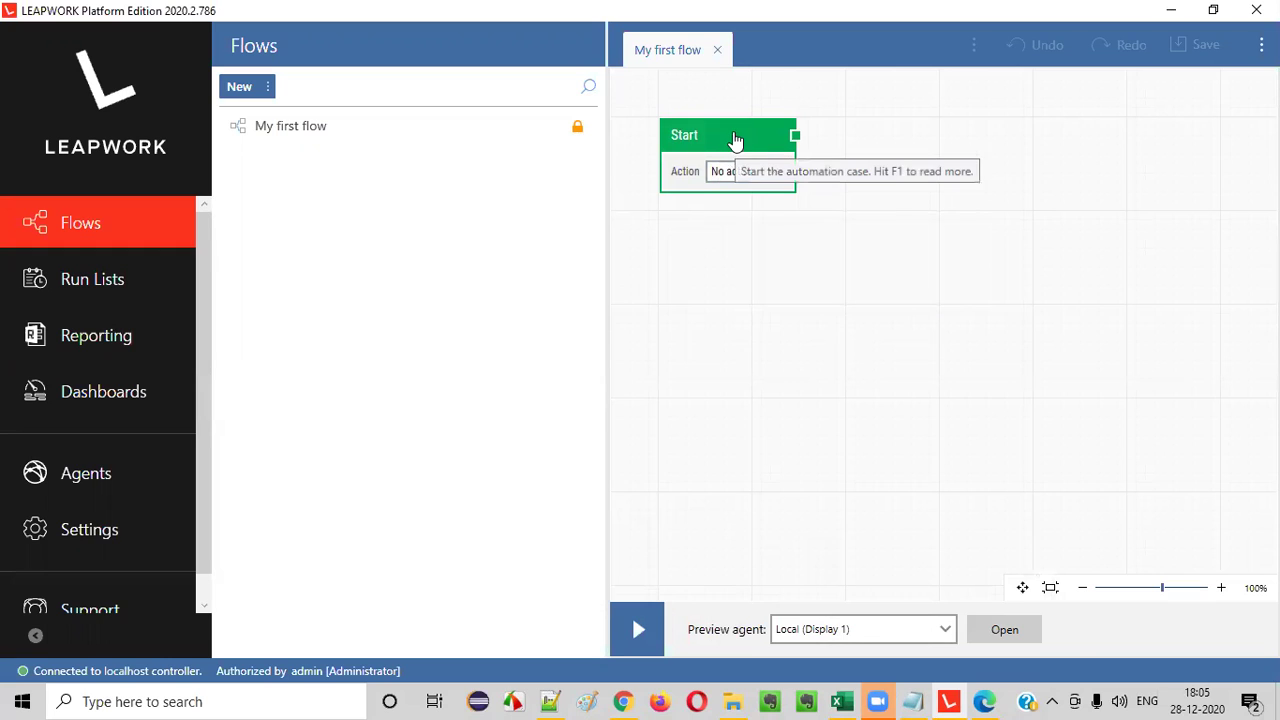
{"action": "right_click", "coordinate": [746, 246]}
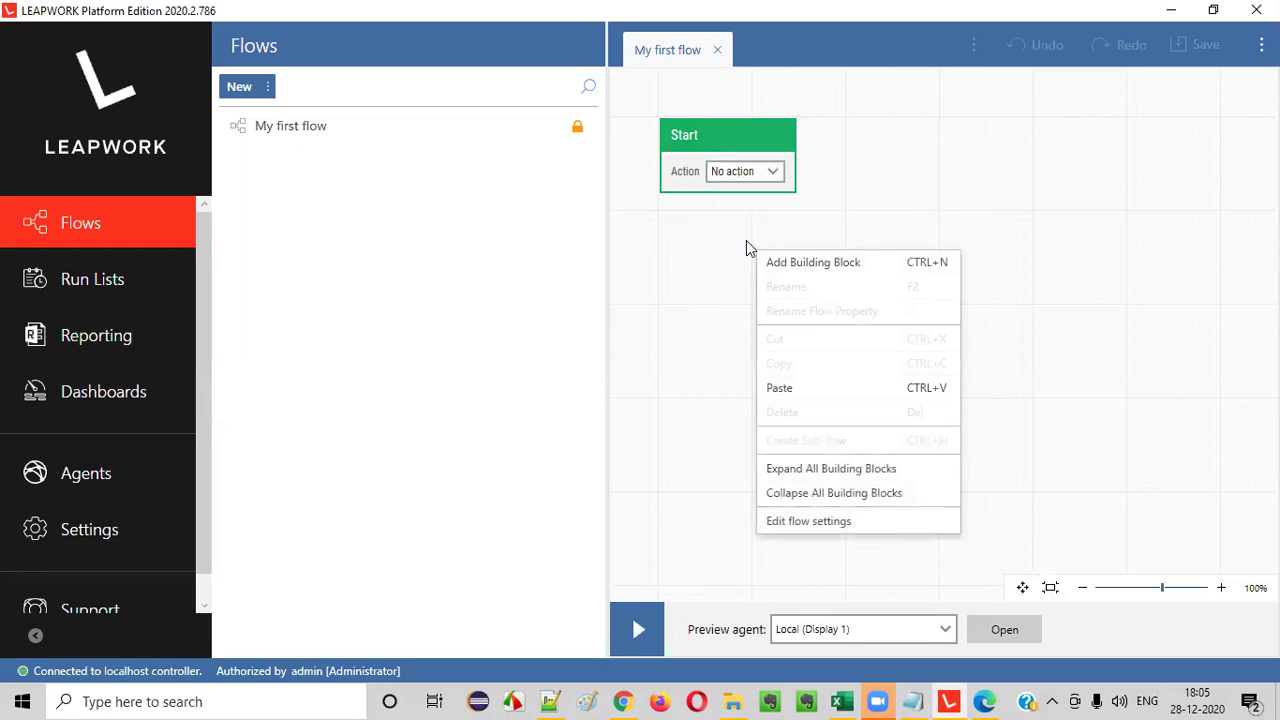
{"action": "left_click", "coordinate": [819, 263]}
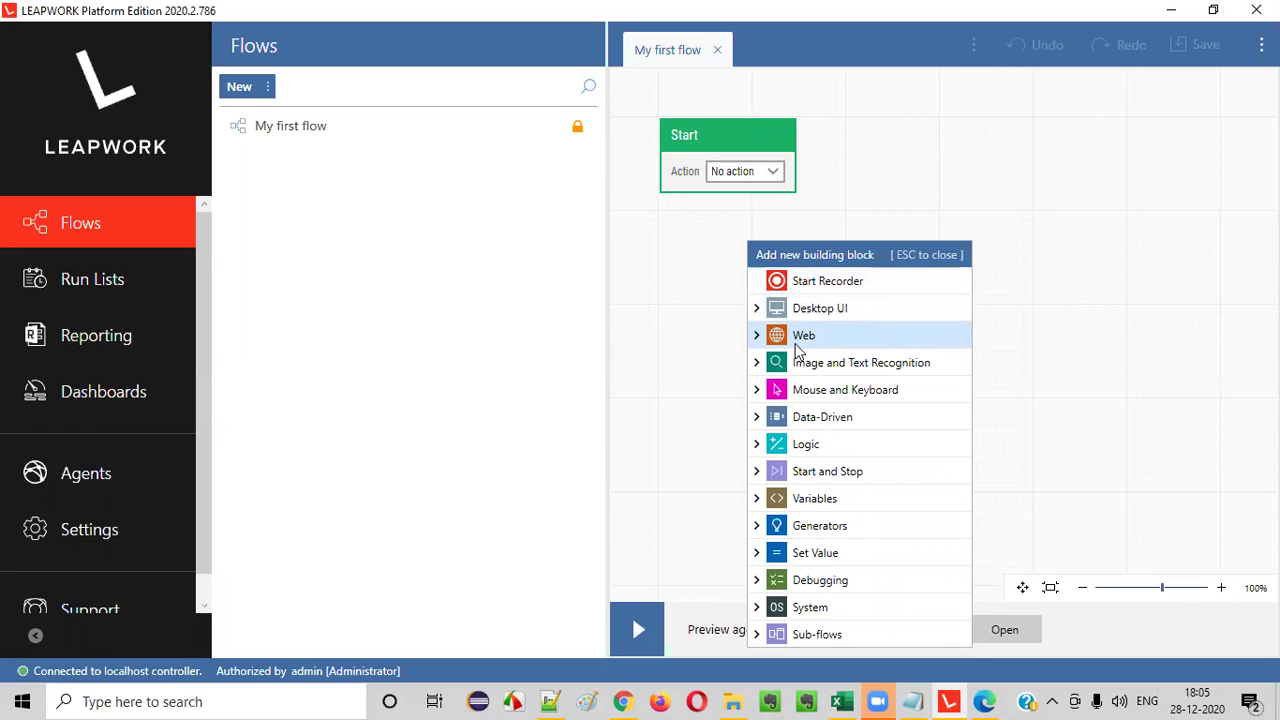
{"action": "left_click", "coordinate": [757, 335]}
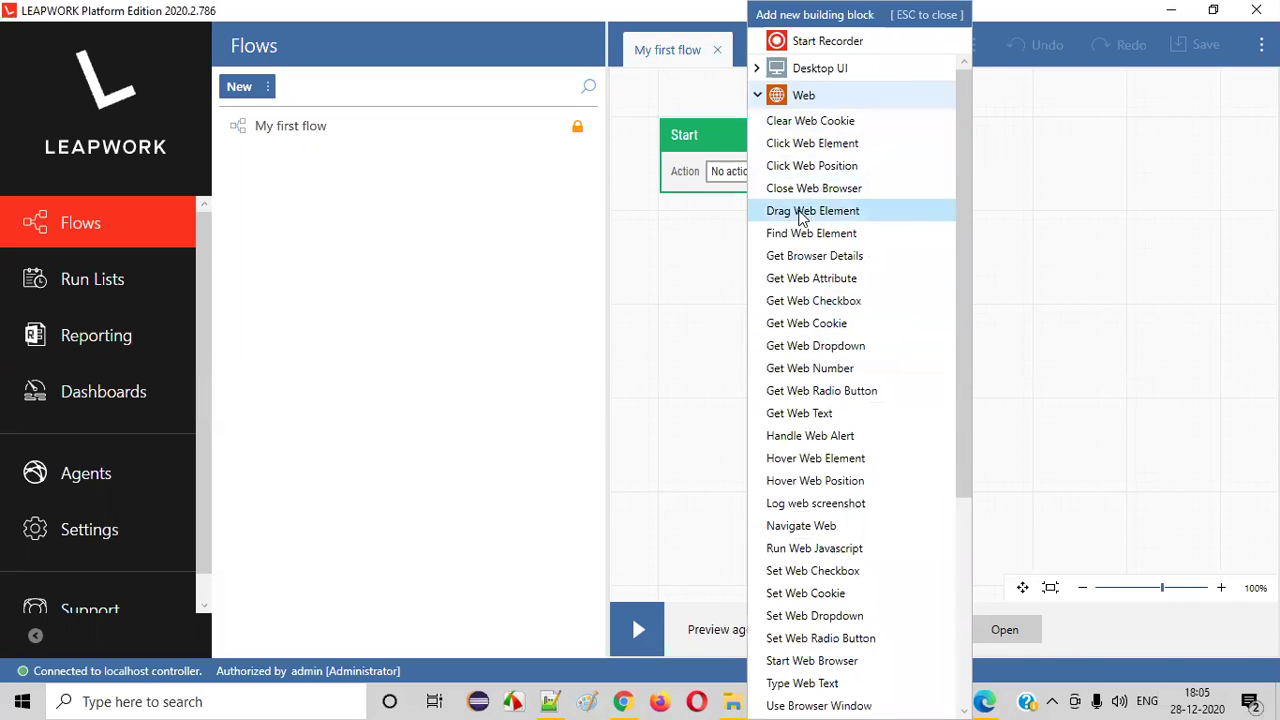
{"action": "scroll", "coordinate": [811, 372], "scroll_direction": "down", "scroll_amount": 3}
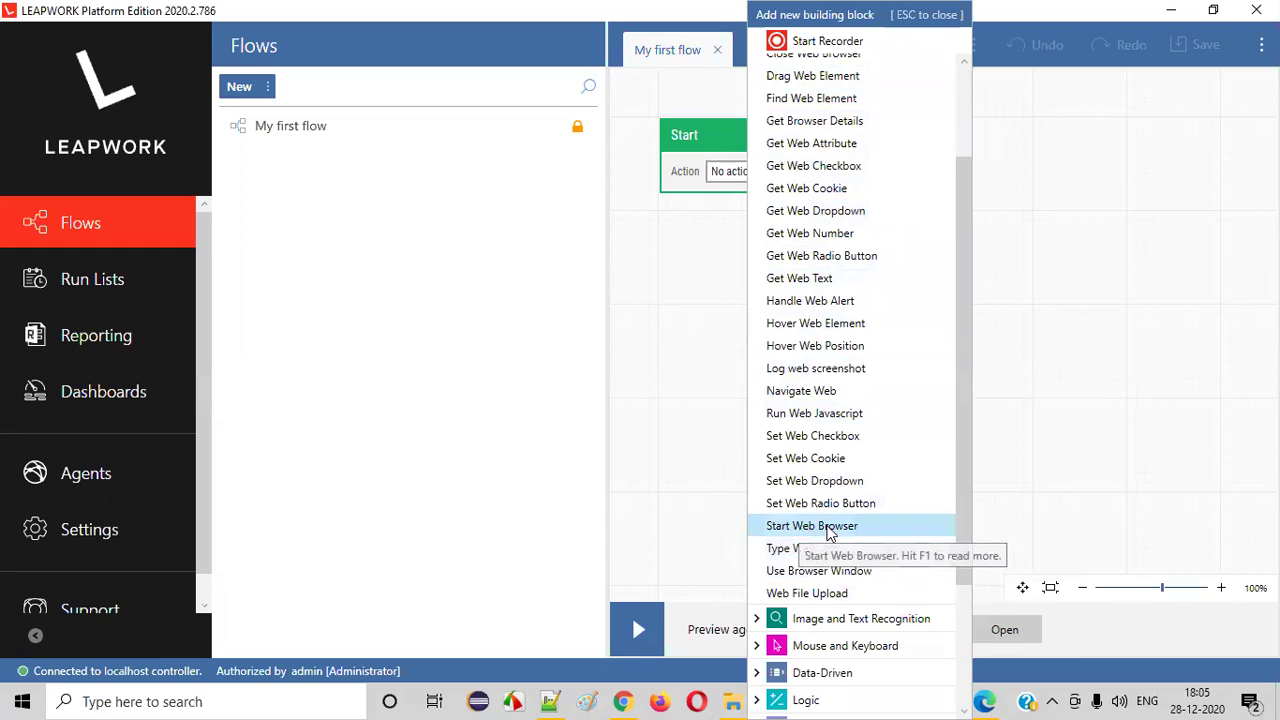
{"action": "key", "text": "Escape"}
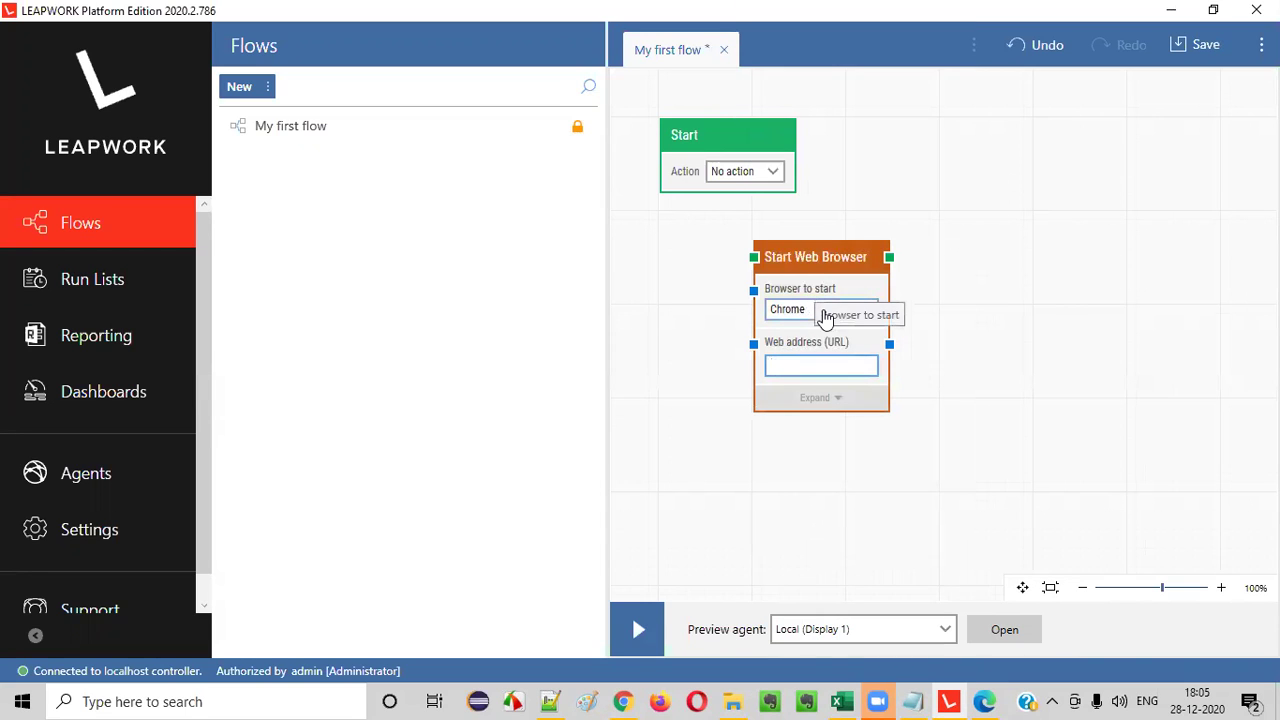
- Copy the tutorialsninja.com/demo address from Chrome's address bar for the block
{"action": "left_click", "coordinate": [622, 701]}
{"action": "left_click", "coordinate": [622, 701]}
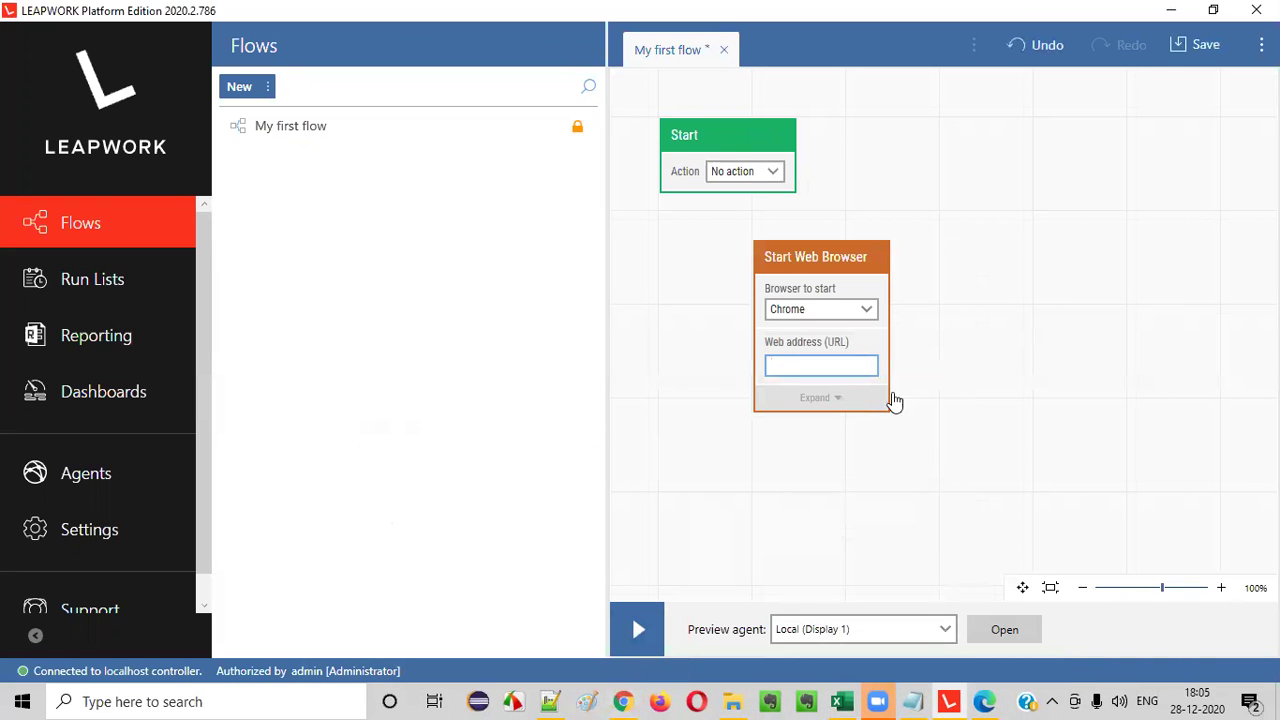
{"action": "left_click", "coordinate": [839, 368]}
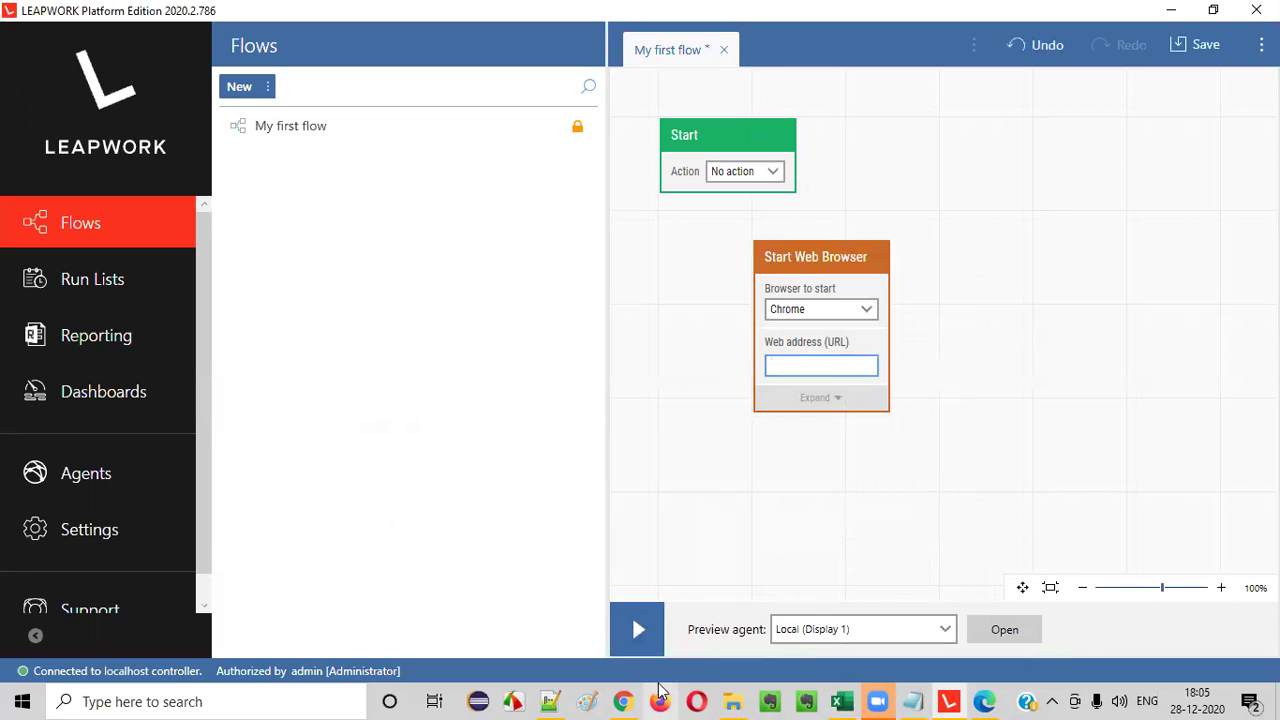
{"action": "mouse_move", "coordinate": [624, 700]}
{"action": "left_click", "coordinate": [636, 630]}
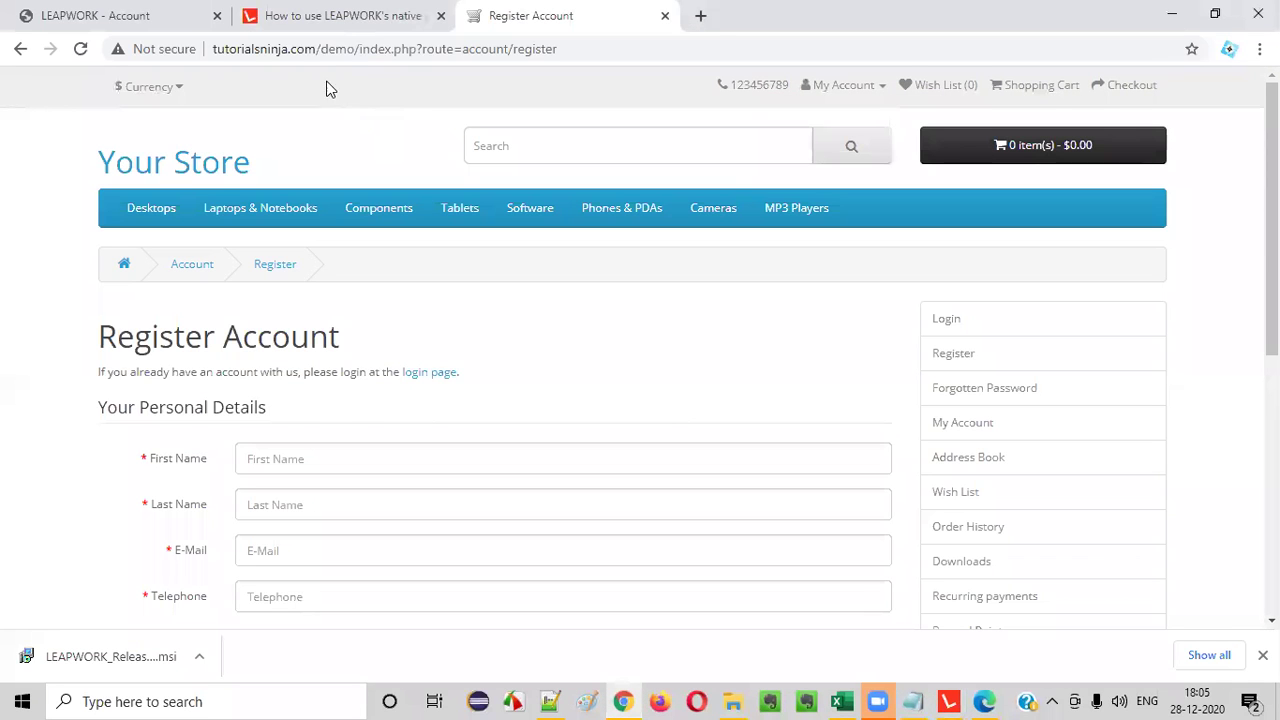
{"action": "left_click_drag", "start_coordinate": [356, 48], "coordinate": [210, 50]}
{"action": "key", "text": "ctrl+c"}
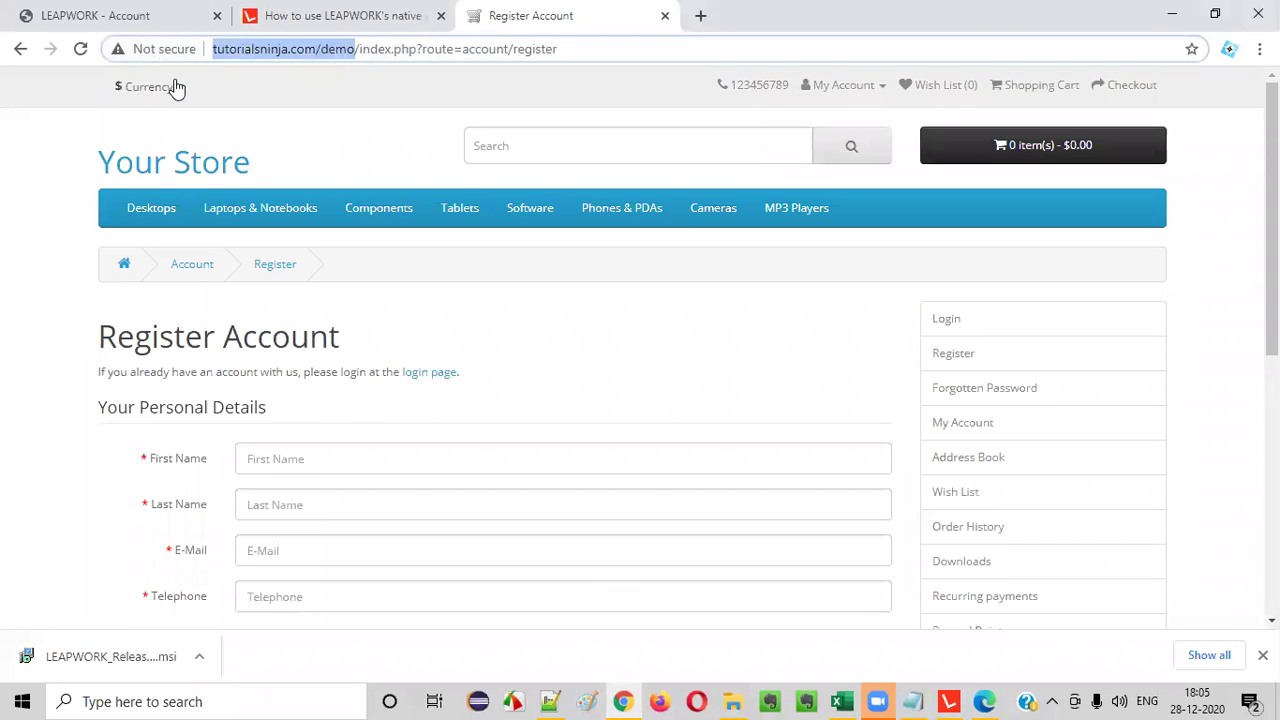
{"action": "left_click", "coordinate": [949, 701]}
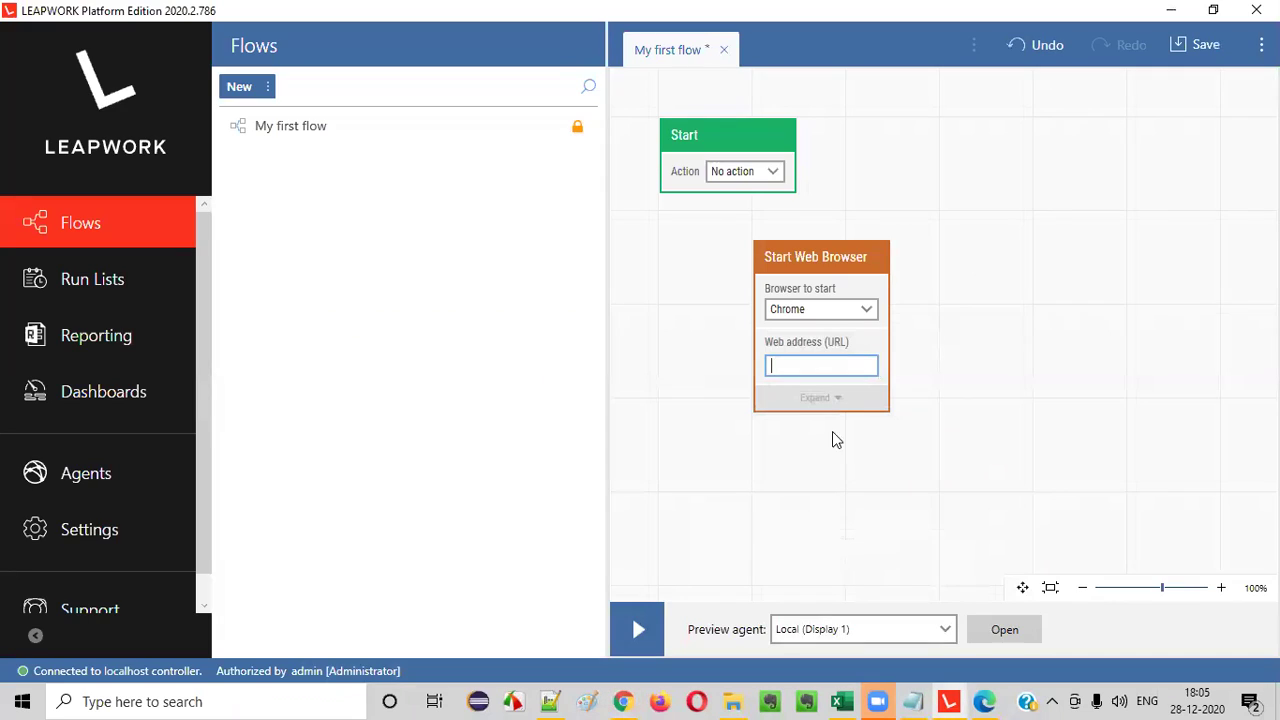
{"action": "left_click", "coordinate": [808, 363]}
{"action": "key", "text": "ctrl+v"}
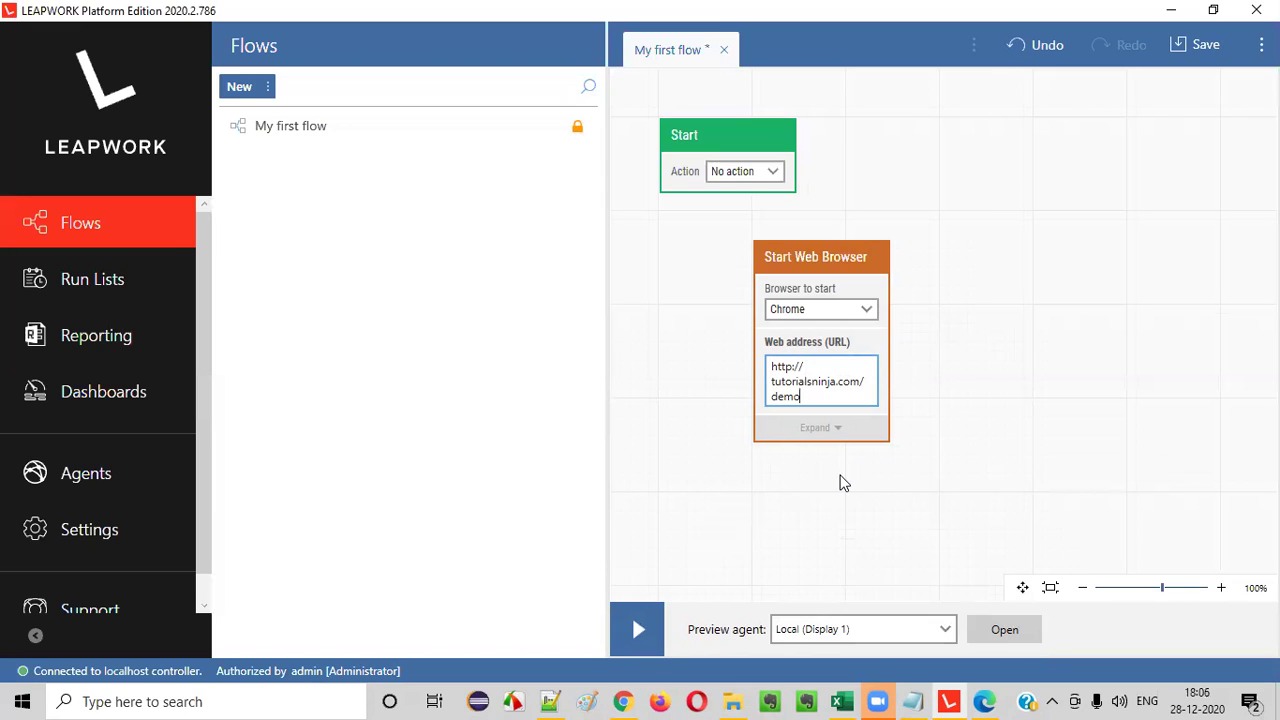
{"action": "left_click_drag", "start_coordinate": [811, 253], "coordinate": [877, 128]}
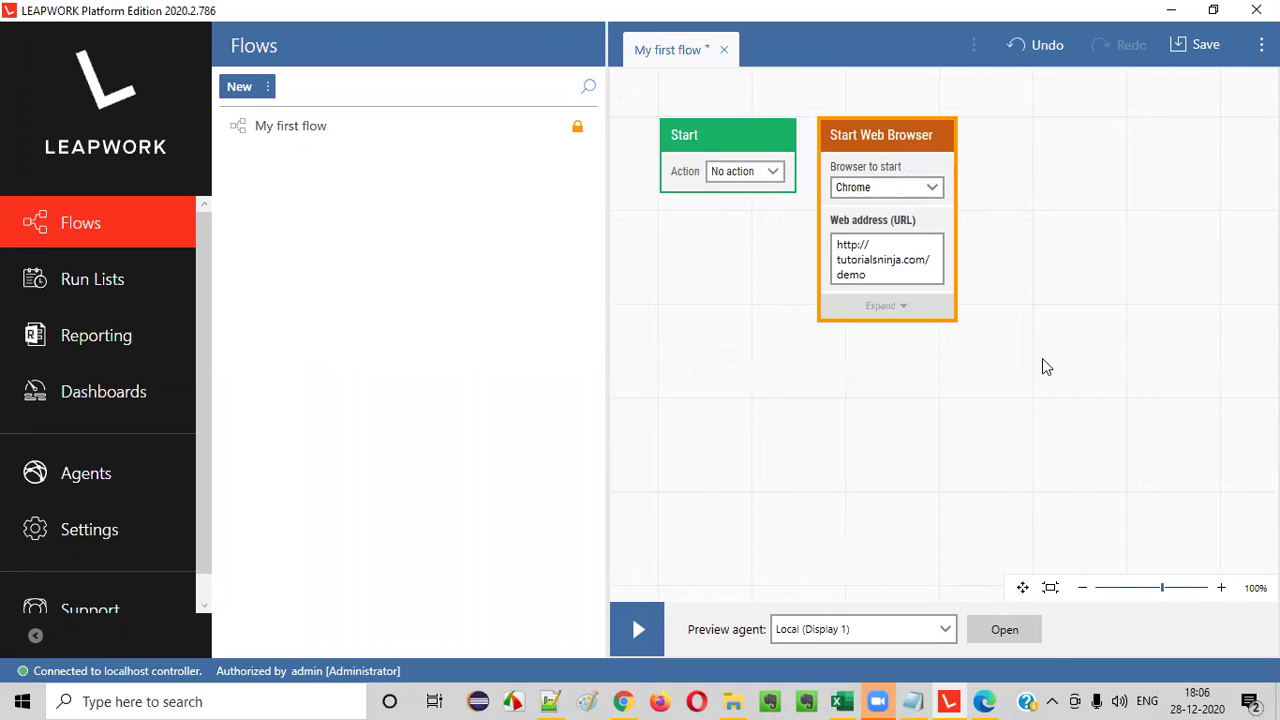
- Connect the Start block's output to the Start Web Browser block and reposition it
{"action": "left_click", "coordinate": [705, 146]}
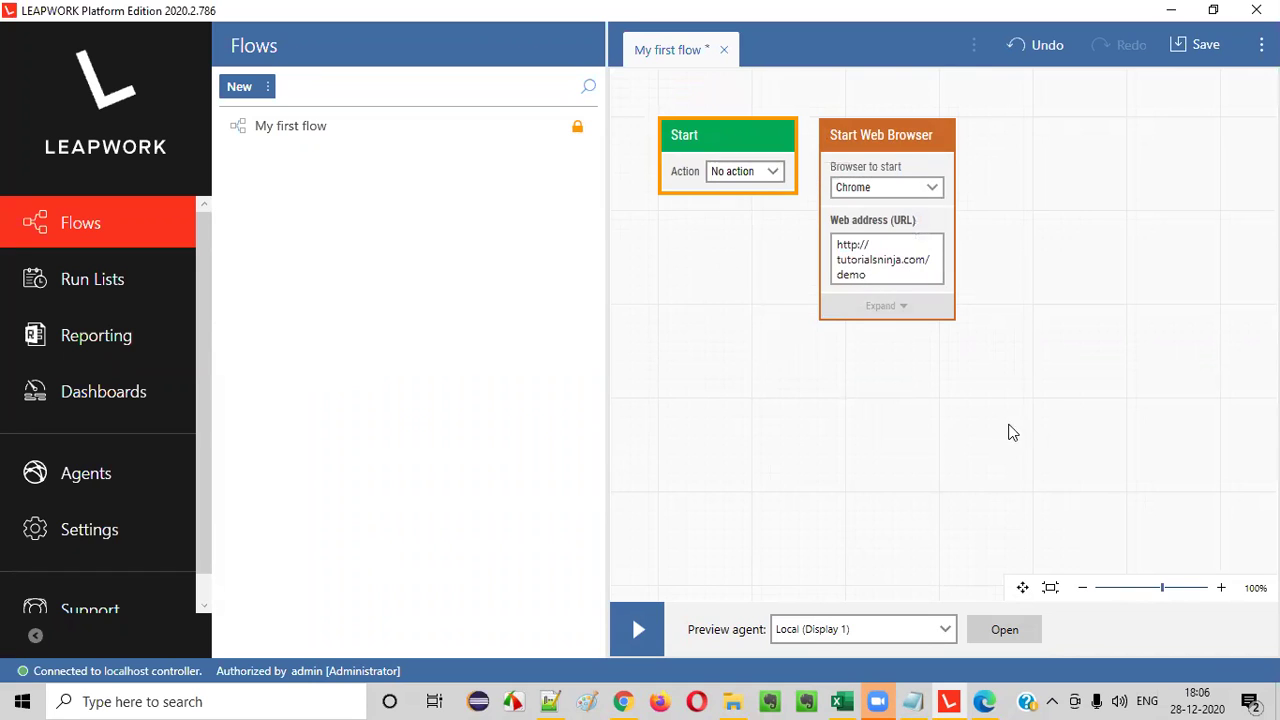
{"action": "left_click", "coordinate": [796, 141]}
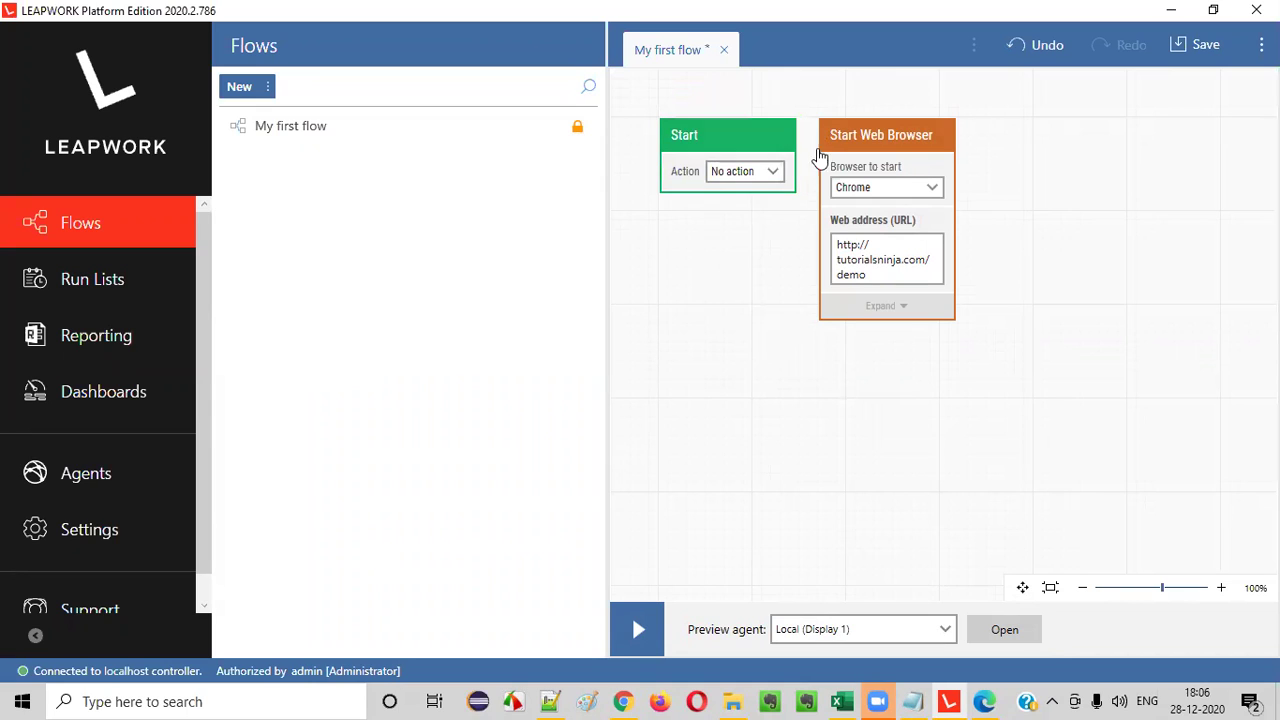
{"action": "mouse_move", "coordinate": [797, 141]}
{"action": "left_mouse_down"}
{"action": "mouse_move", "coordinate": [830, 143]}
{"action": "mouse_move", "coordinate": [817, 137]}
{"action": "left_mouse_up"}
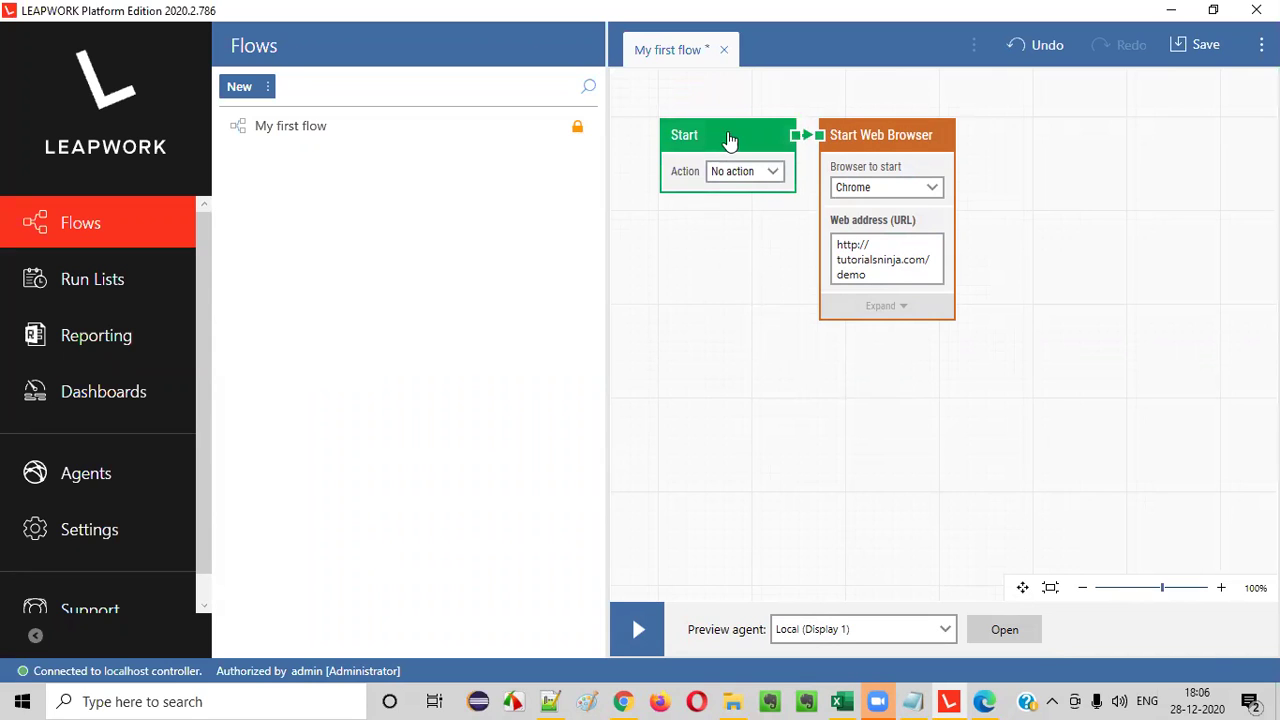
{"action": "left_click_drag", "start_coordinate": [890, 135], "coordinate": [926, 126]}
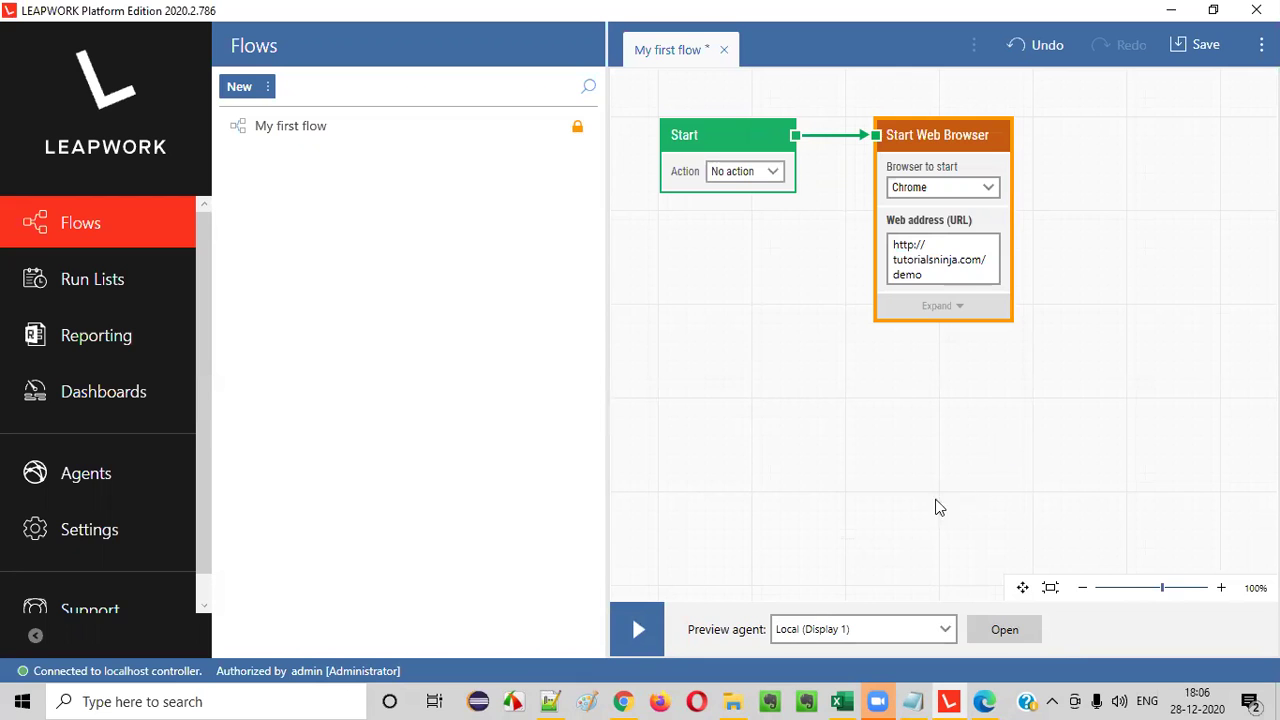
- Check TC_RF_001's pre-requisites and test steps in Excel, then return to Chrome
{"action": "left_click", "coordinate": [845, 620]}
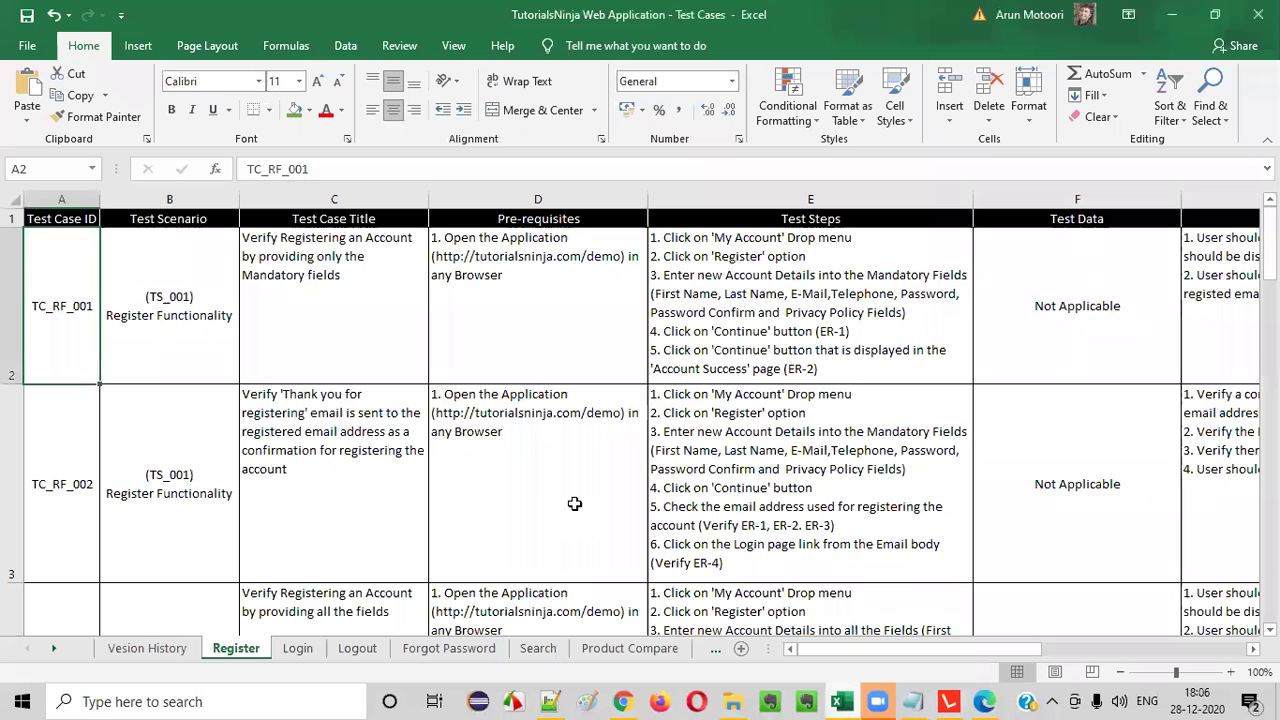
{"action": "left_click", "coordinate": [560, 294]}
{"action": "left_click", "coordinate": [694, 283]}
{"action": "left_click", "coordinate": [554, 288]}
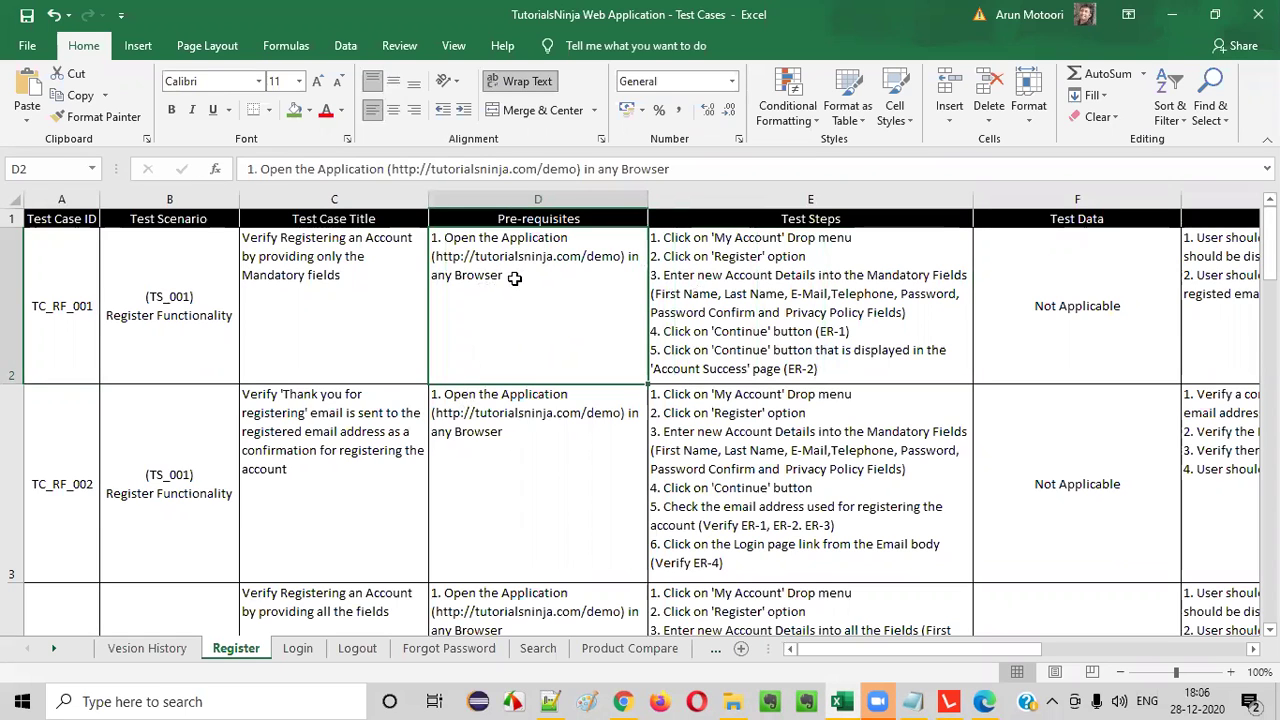
{"action": "left_click", "coordinate": [623, 701]}
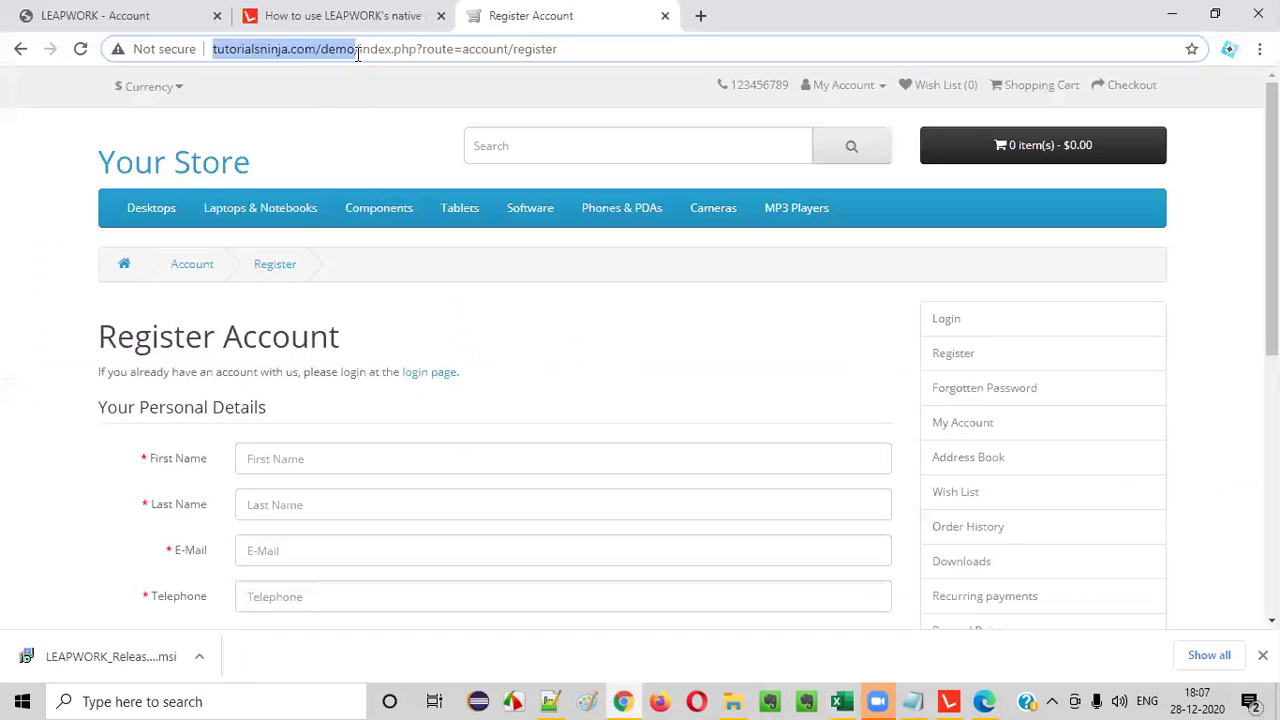
- Remove the register route from the address bar to load the tutorialsninja demo homepage
{"action": "left_click_drag", "start_coordinate": [357, 54], "coordinate": [677, 68]}
{"action": "key", "text": "BackSpace"}
{"action": "key", "text": "Return"}
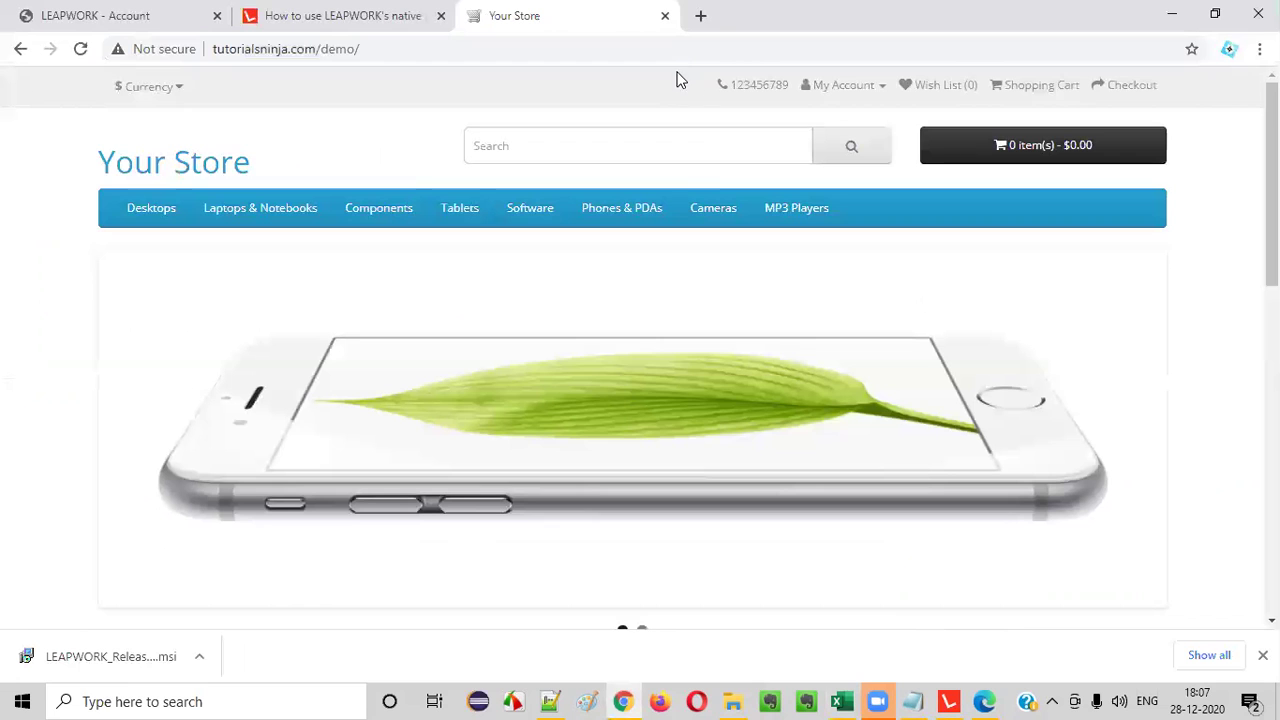
- Look over the store's My Account options, then switch back to LEAPWORK Studio
{"action": "left_click", "coordinate": [843, 88]}
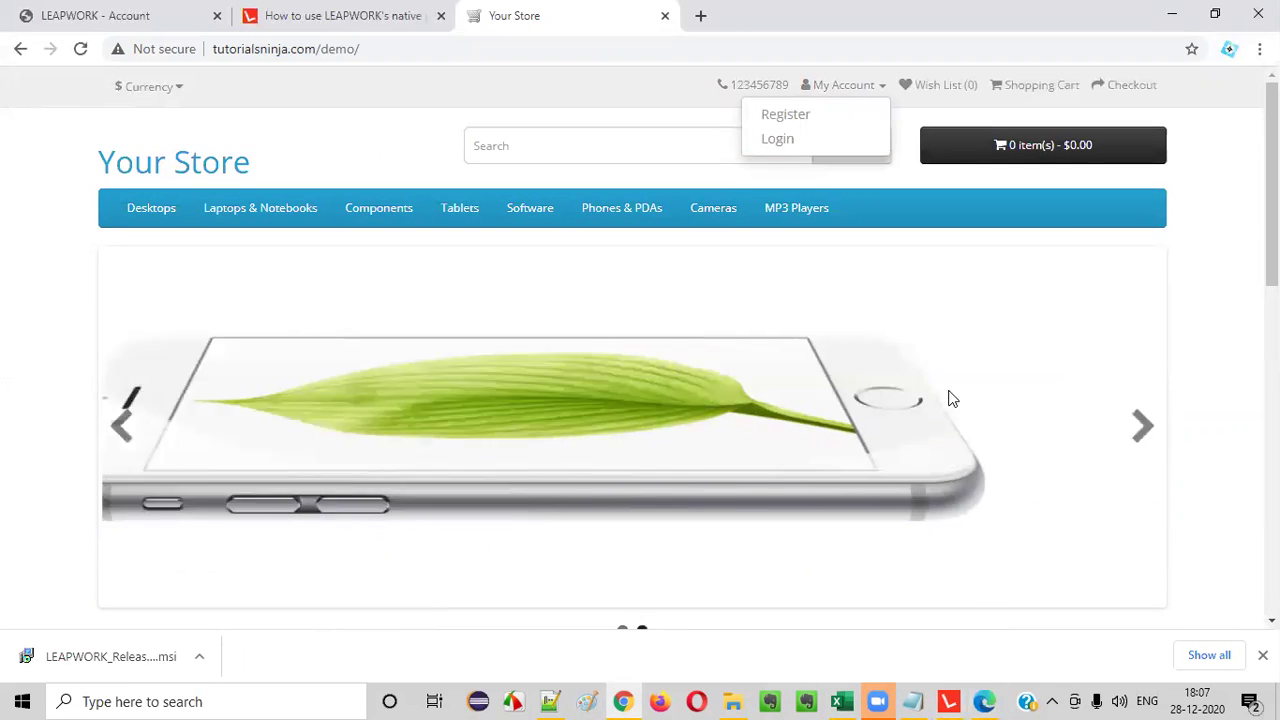
{"action": "mouse_move", "coordinate": [949, 700]}
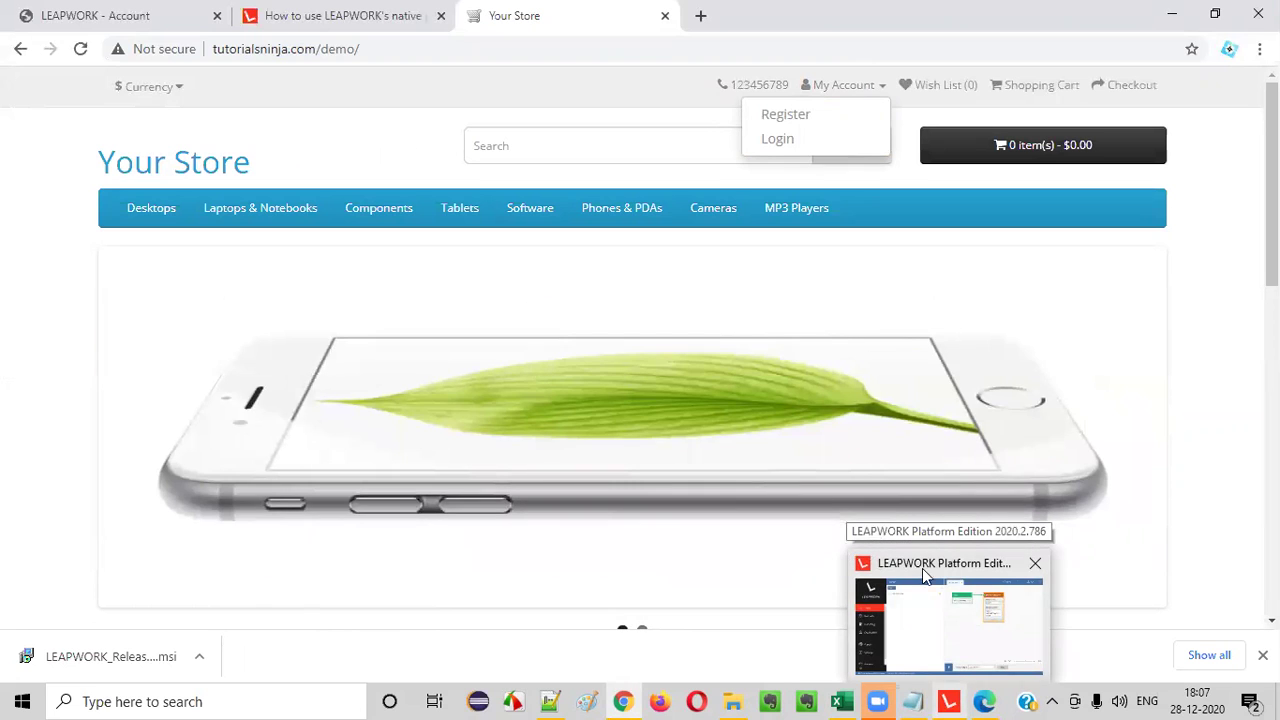
{"action": "right_click", "coordinate": [846, 87]}
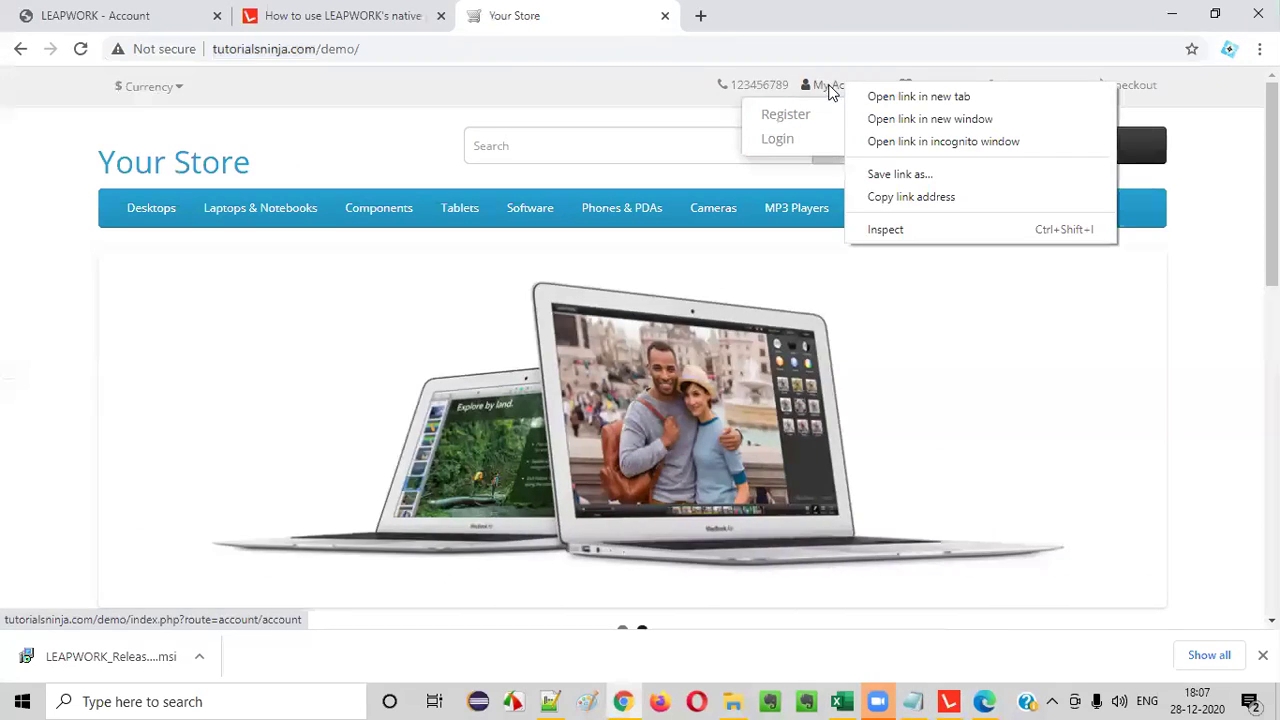
{"action": "left_click", "coordinate": [950, 701]}
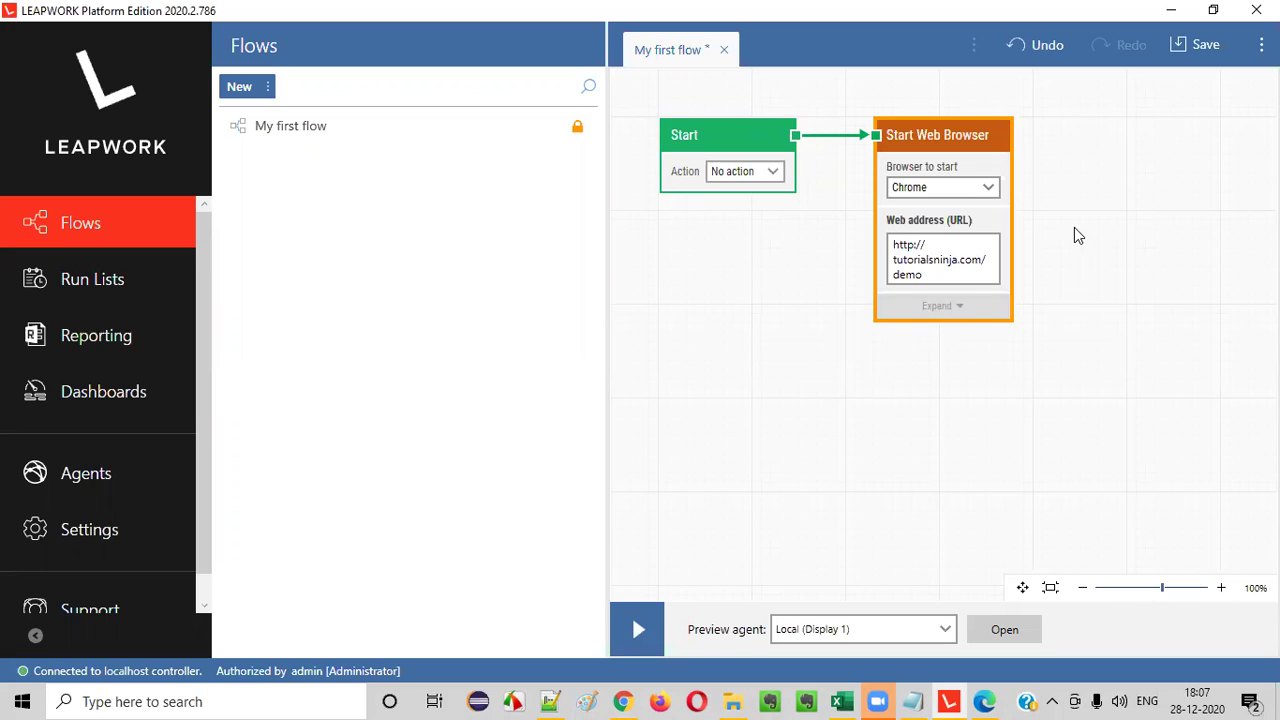
- Add a Click Web Element block from the Web building-block category
{"action": "right_click", "coordinate": [1074, 232]}
{"action": "right_click", "coordinate": [772, 327]}
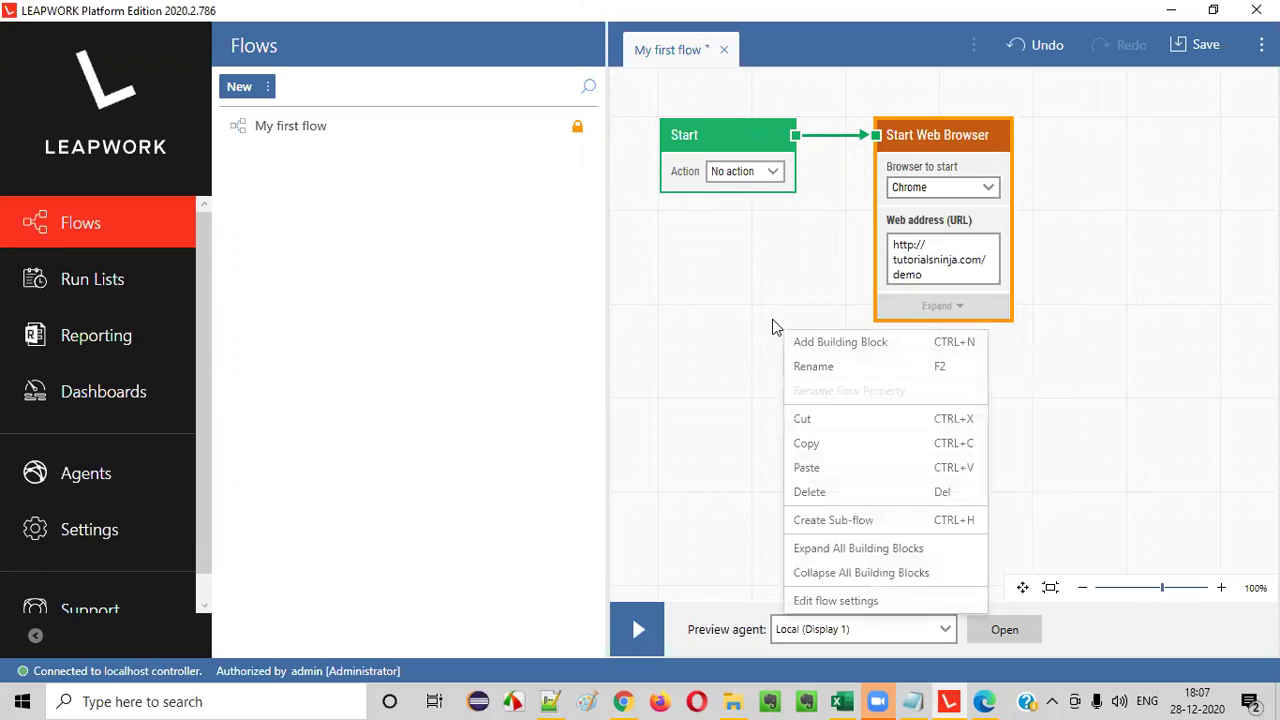
{"action": "left_click", "coordinate": [870, 342]}
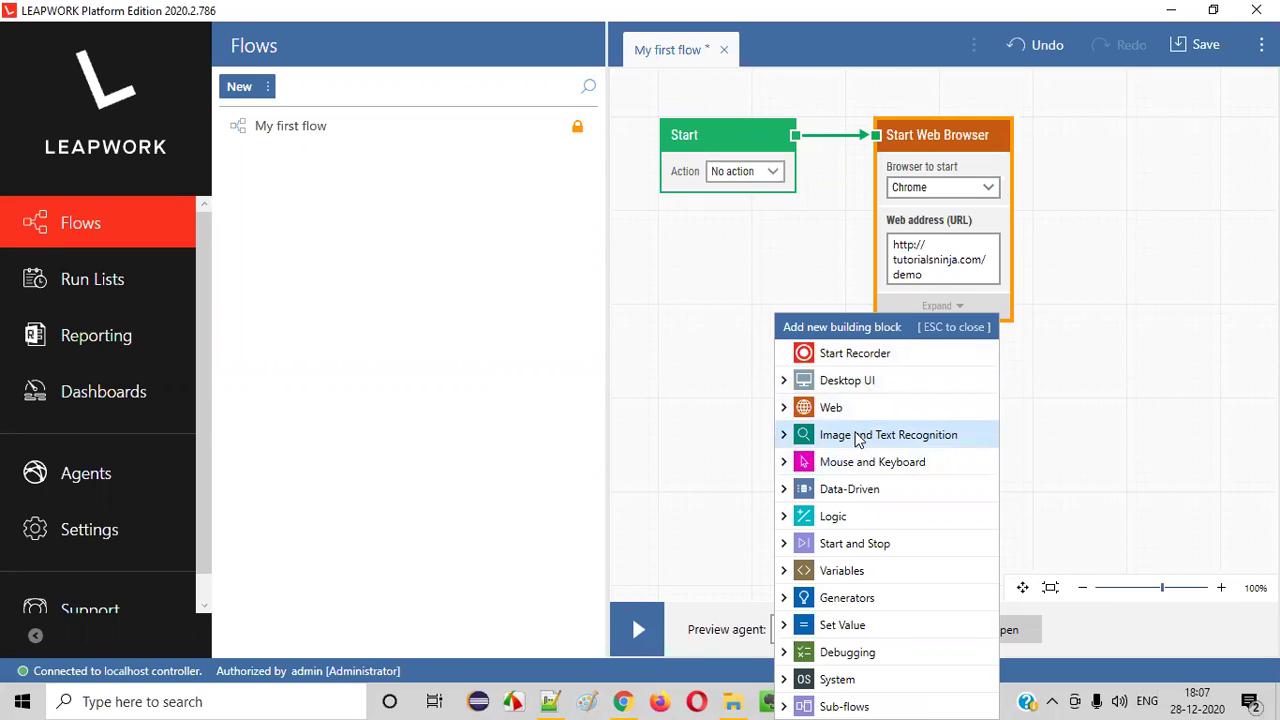
{"action": "left_click", "coordinate": [785, 407]}
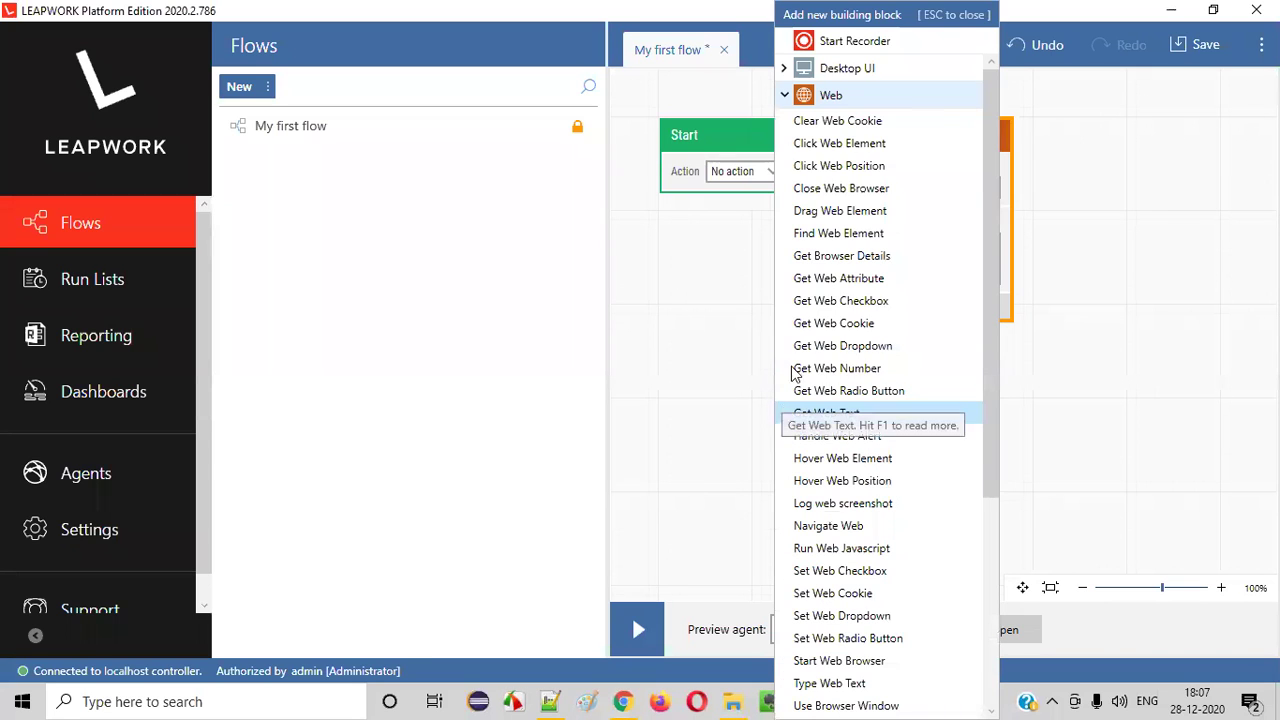
{"action": "left_click", "coordinate": [840, 145]}
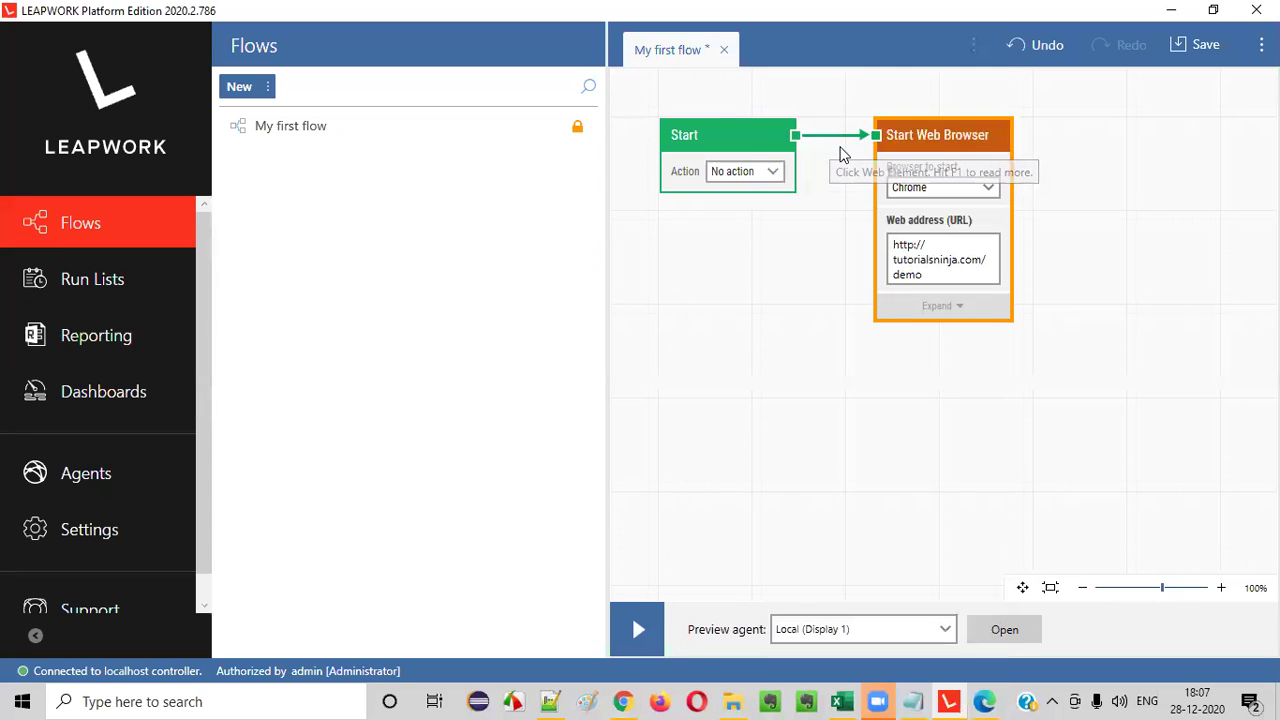
- Place the Click Web Element block right of Start Web Browser and connect them
{"action": "left_click_drag", "start_coordinate": [905, 340], "coordinate": [1121, 149]}
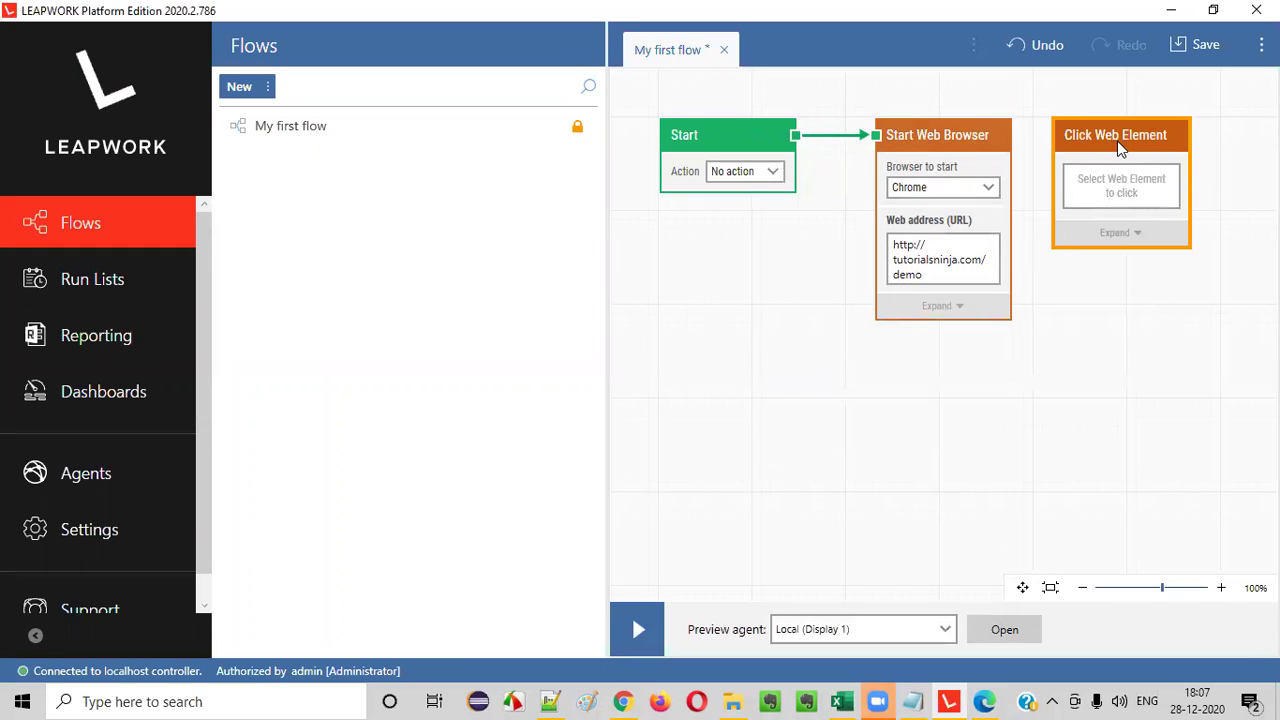
{"action": "left_click_drag", "start_coordinate": [1011, 135], "coordinate": [1054, 135]}
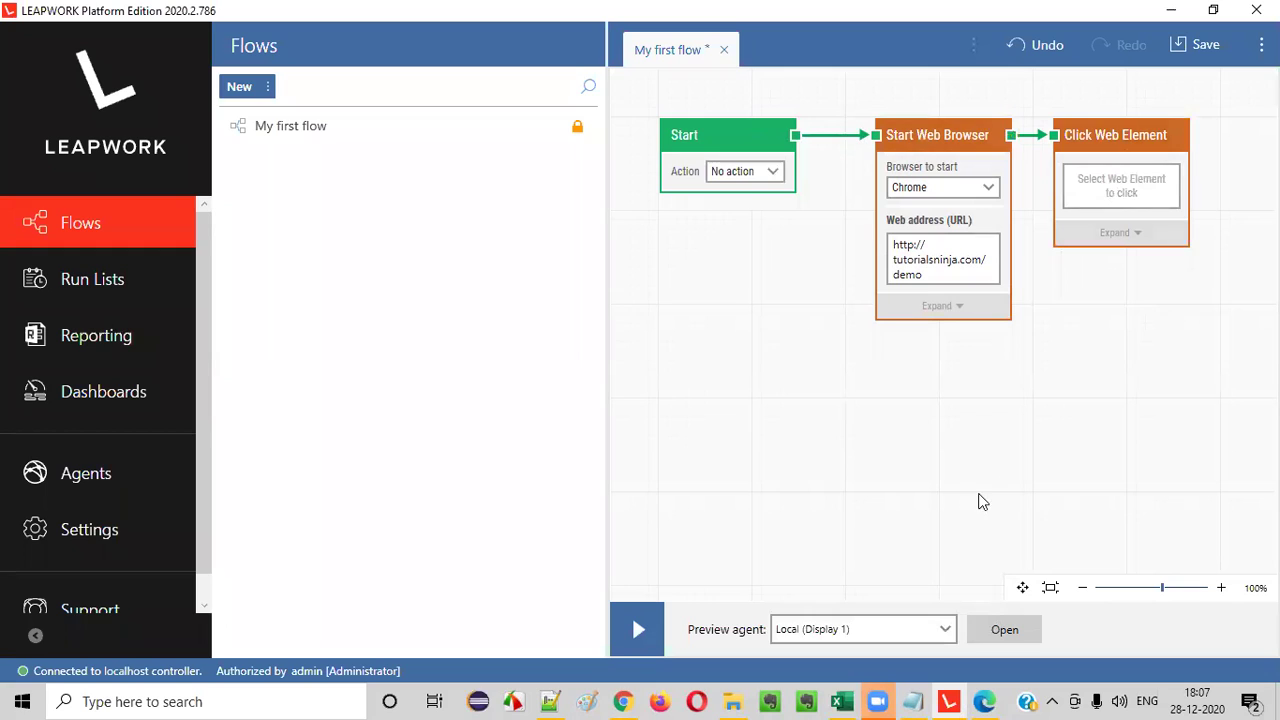
{"action": "left_click", "coordinate": [1136, 200]}
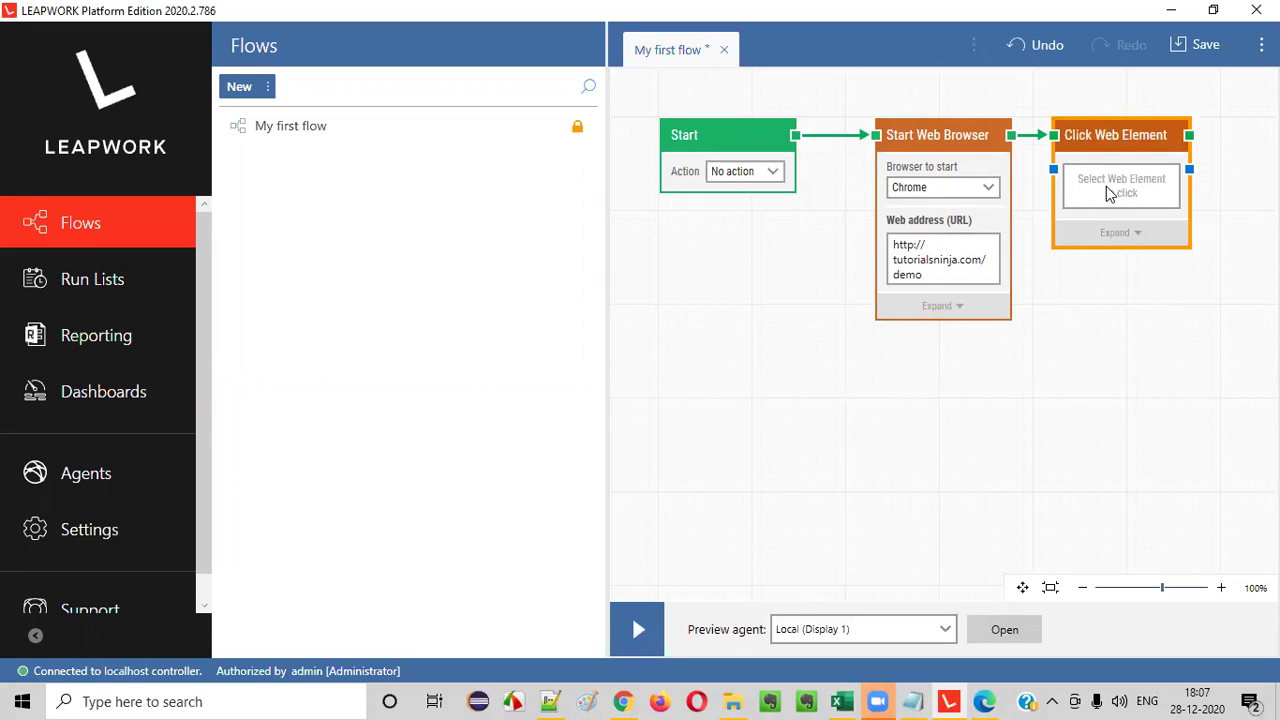
- Capture the tutorialsninja My Account link as the Click Web Element target
{"action": "left_click", "coordinate": [1119, 182]}
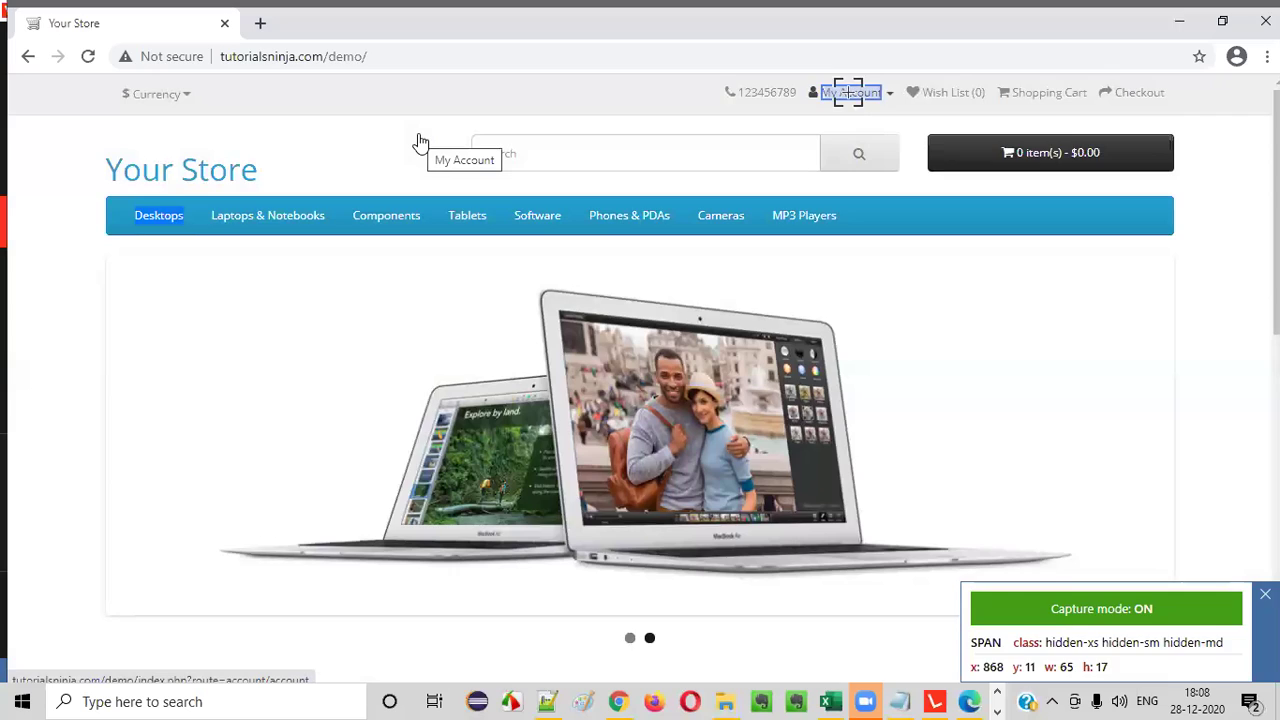
{"action": "left_click", "coordinate": [848, 96]}
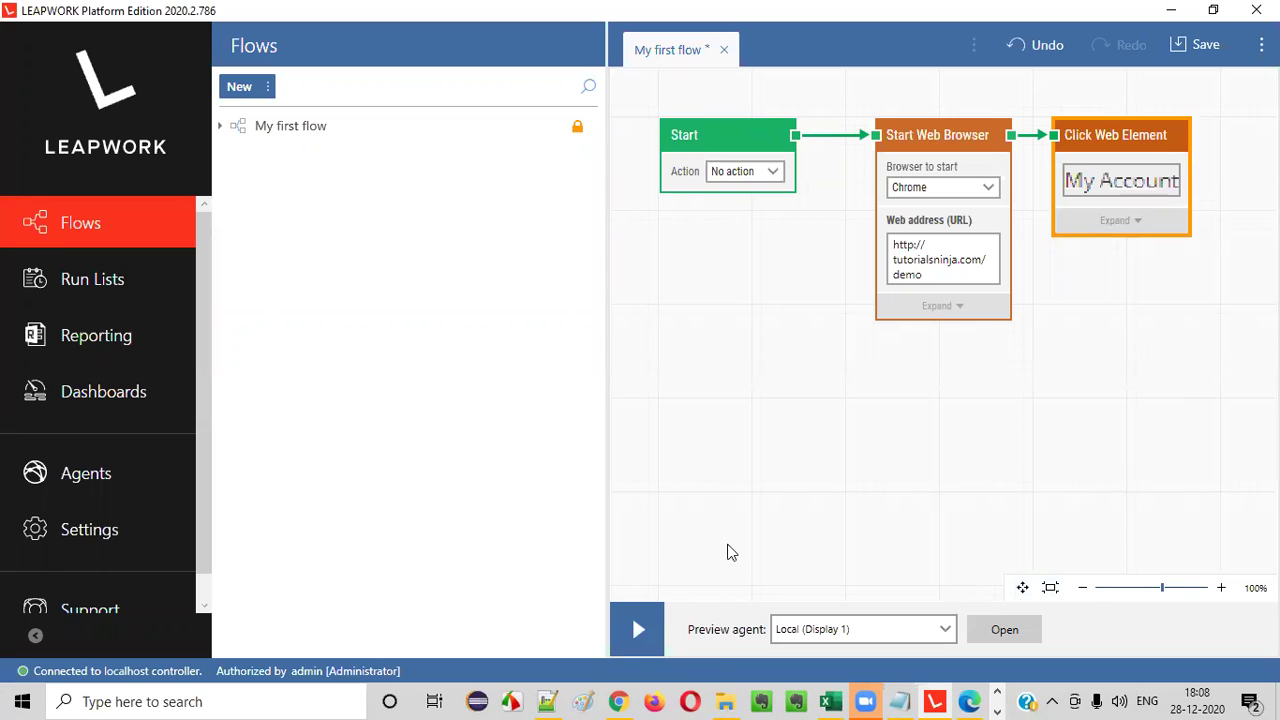
- Check the store page in Chrome, then close the leftover Edge LEAPWORK Account window
{"action": "mouse_move", "coordinate": [622, 699]}
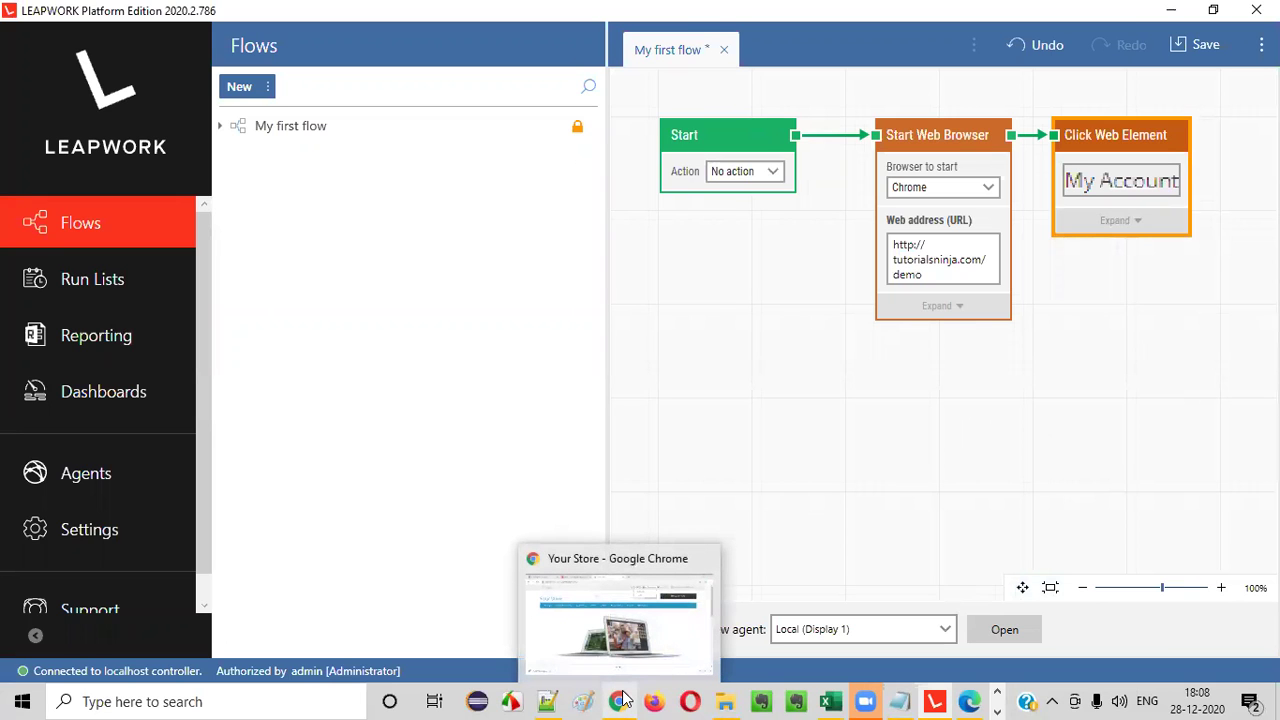
{"action": "left_click", "coordinate": [622, 699]}
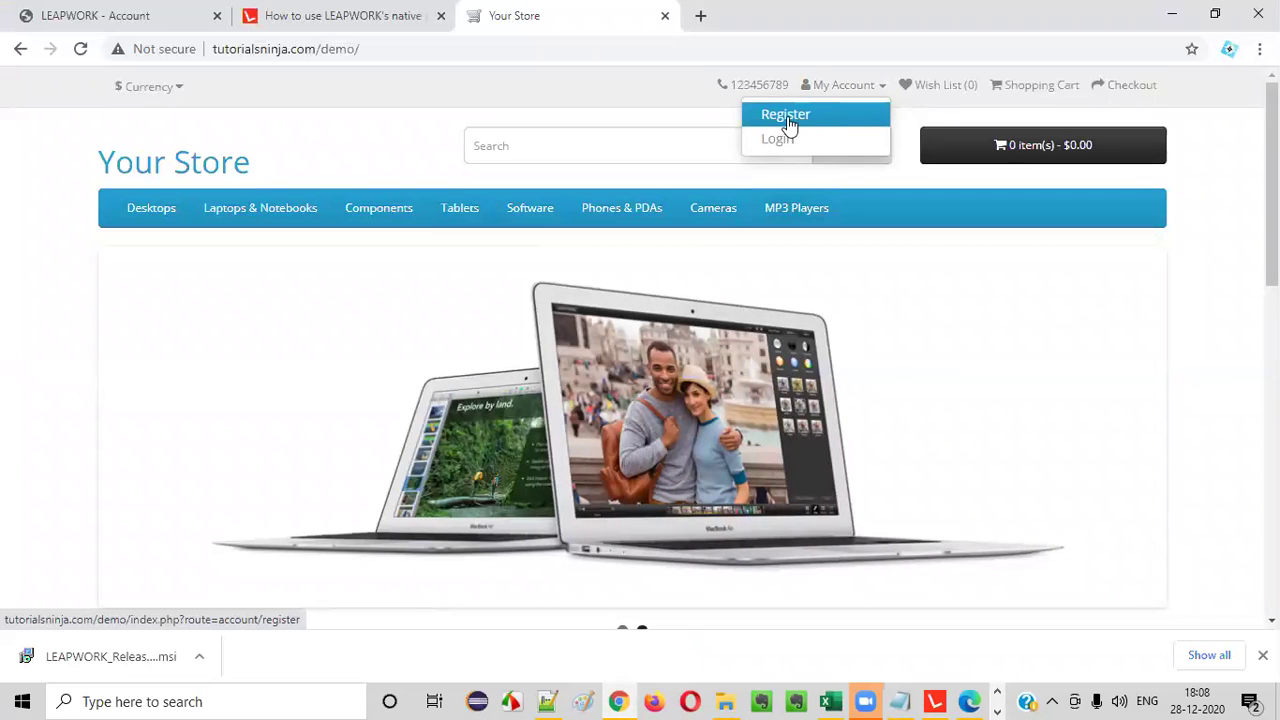
{"action": "left_click", "coordinate": [948, 697]}
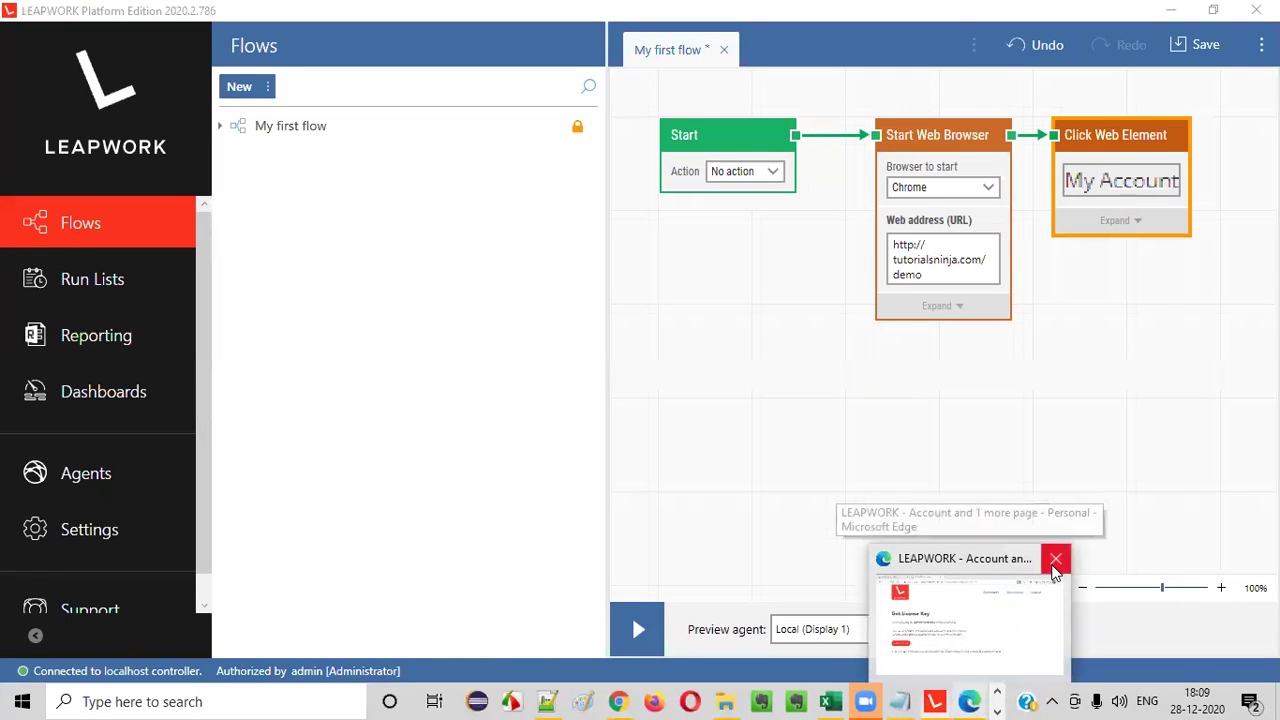
{"action": "left_click", "coordinate": [1053, 558]}
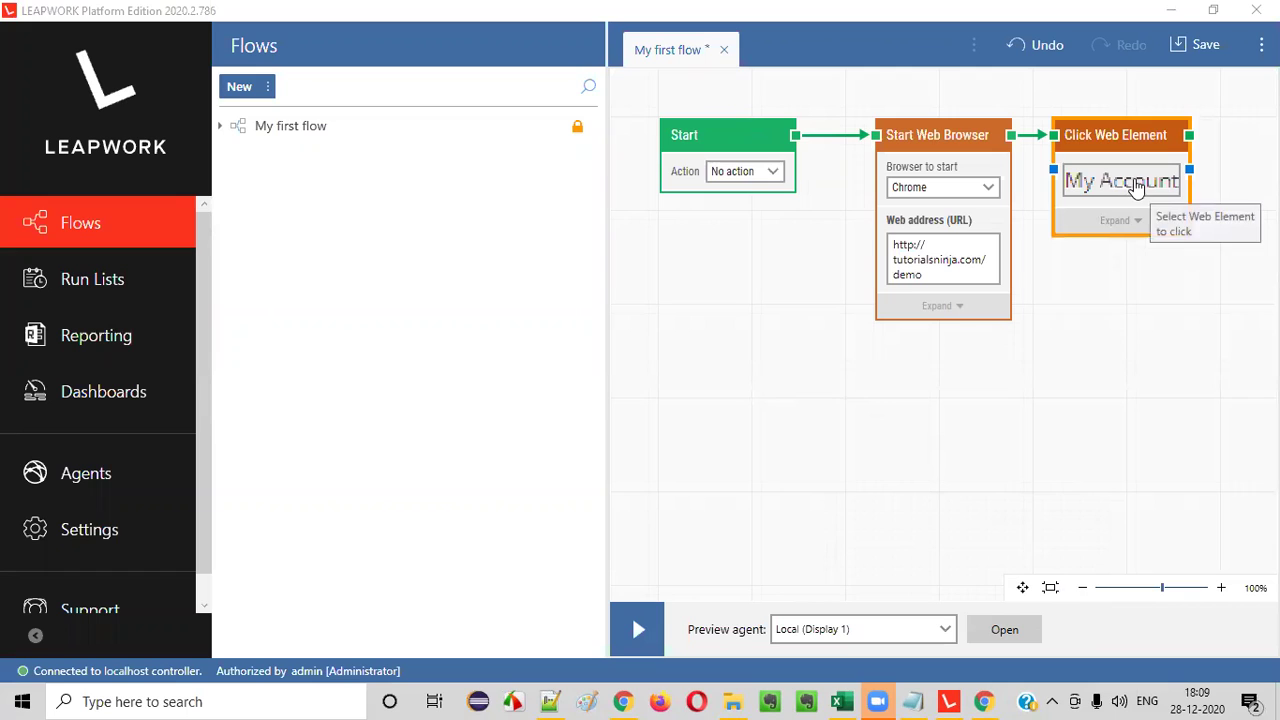
{"action": "right_click", "coordinate": [798, 376]}
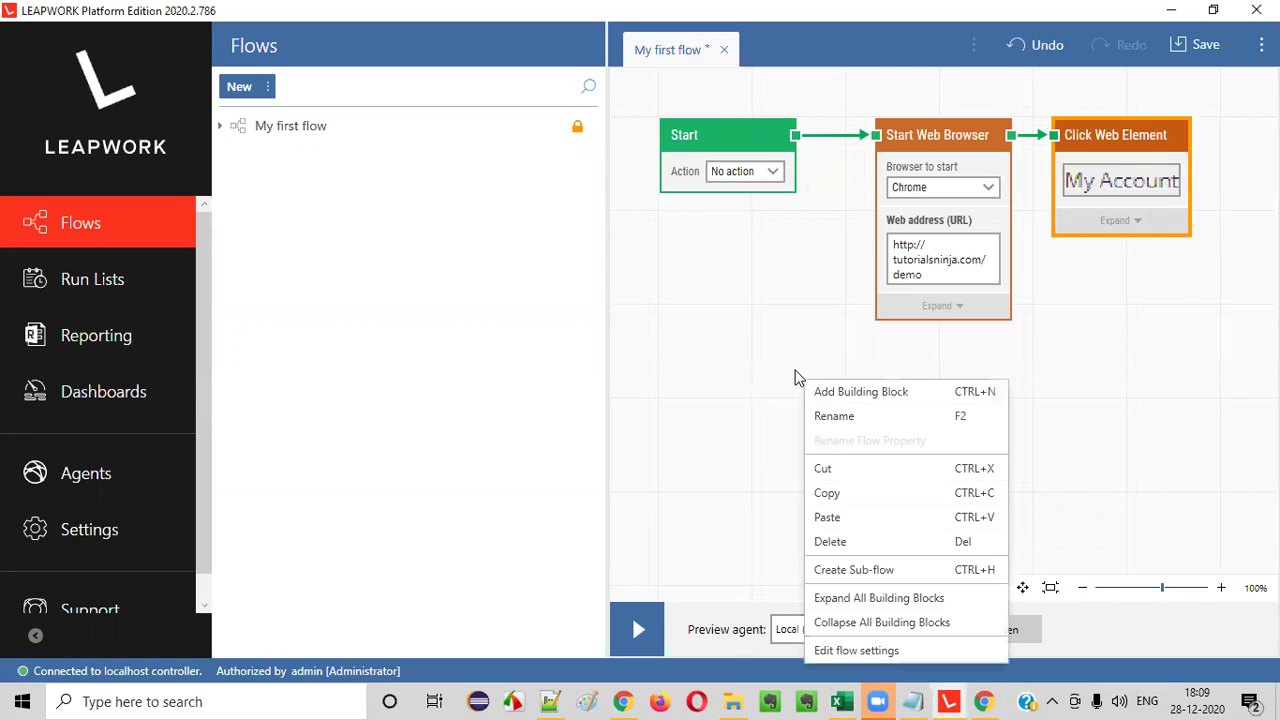
- Add another Click Web Element block and place it below the My Account block
{"action": "left_click", "coordinate": [848, 393]}
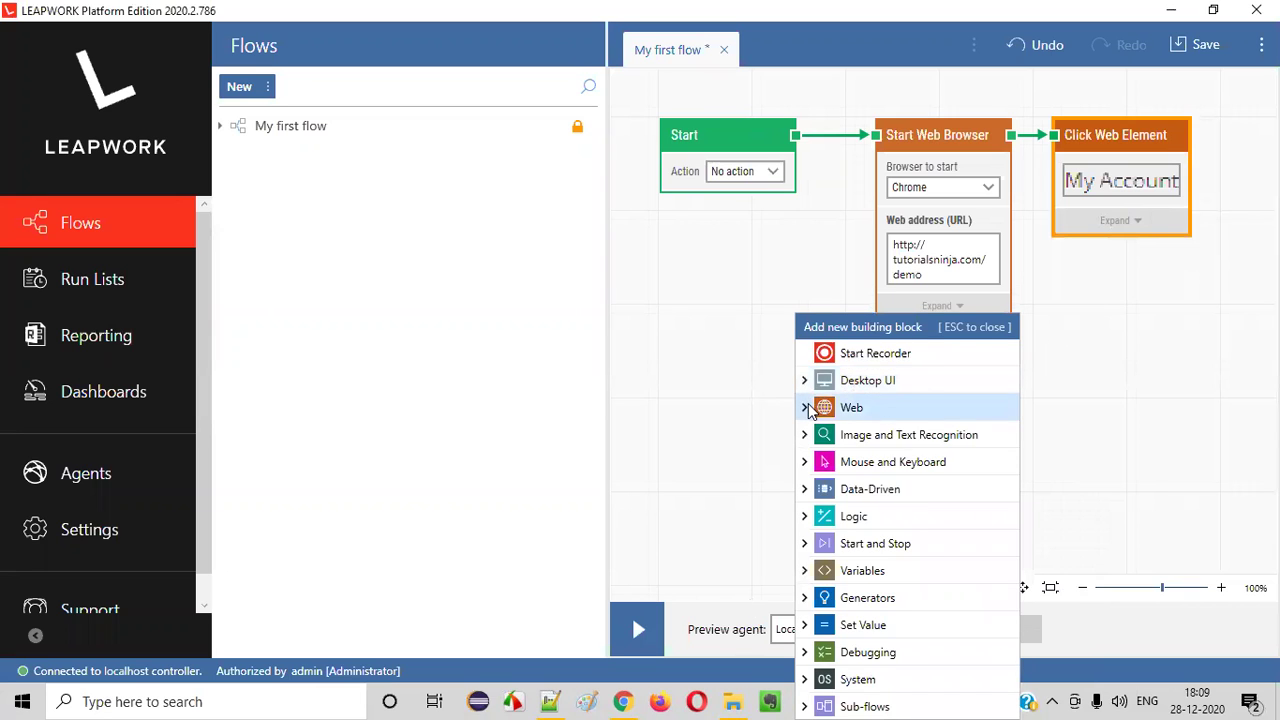
{"action": "left_click", "coordinate": [850, 406]}
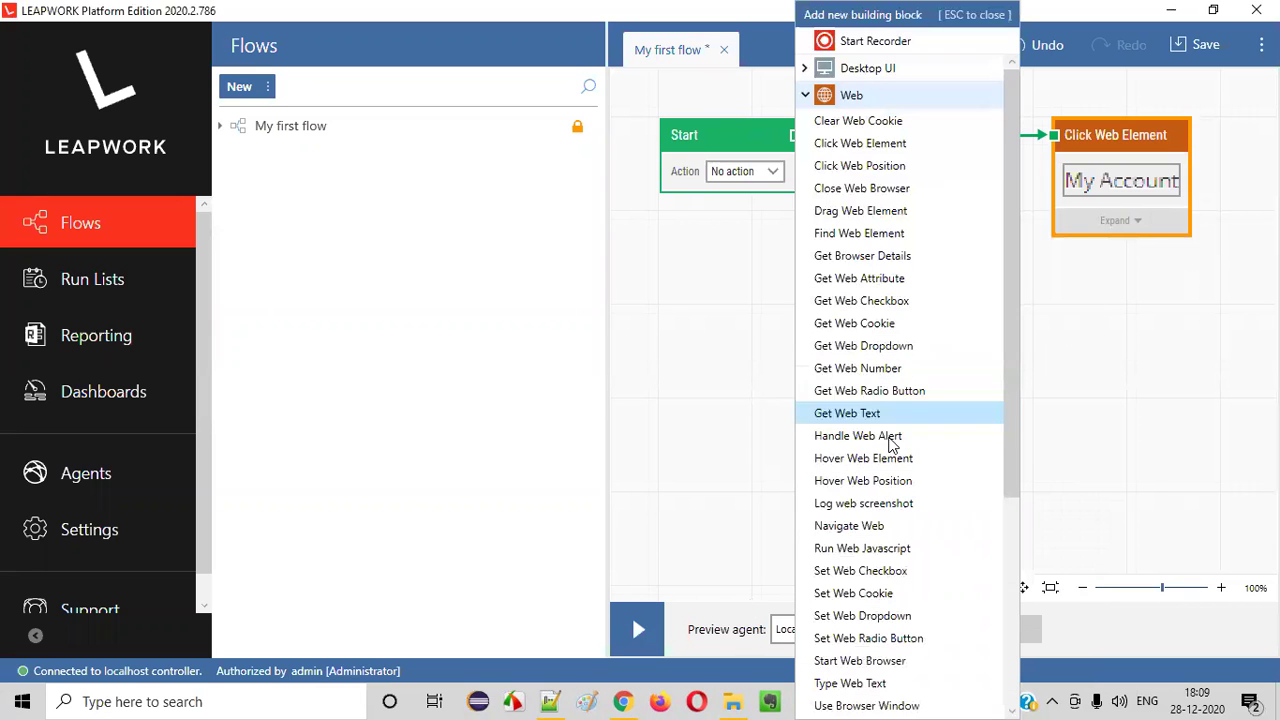
{"action": "left_click", "coordinate": [862, 148]}
{"action": "left_click_drag", "start_coordinate": [943, 389], "coordinate": [1136, 358]}
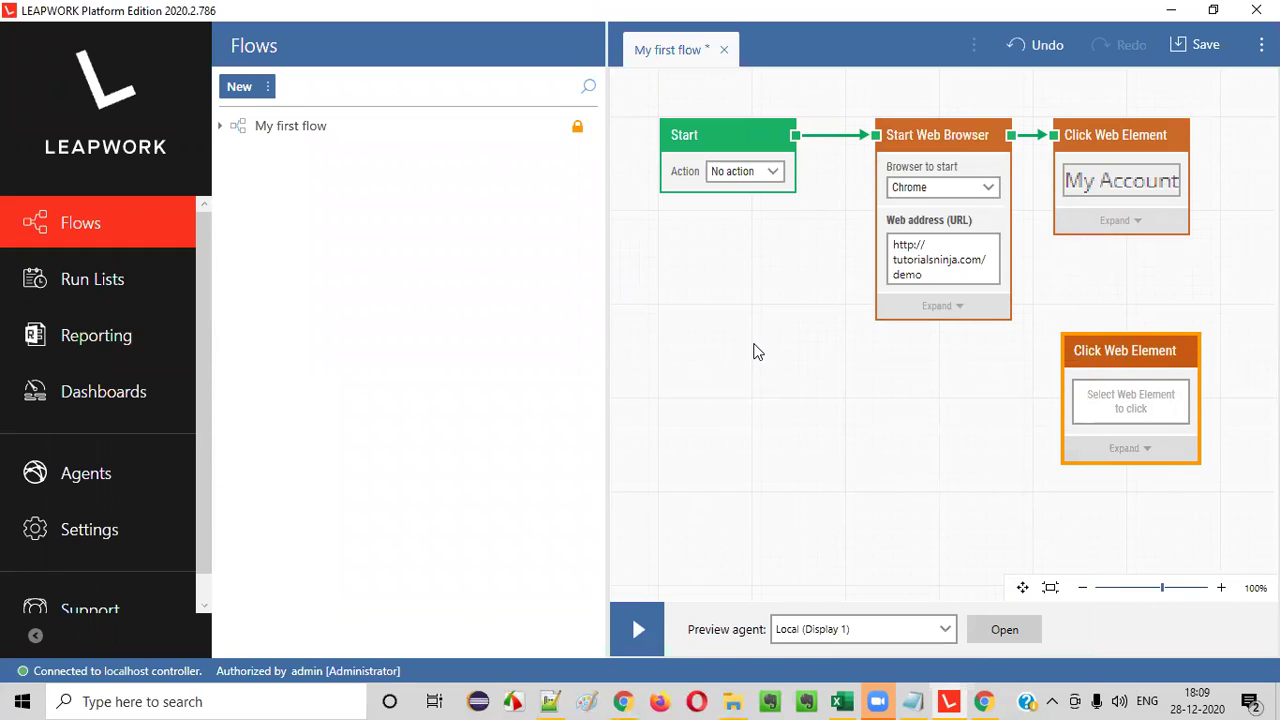
- Adjust the canvas view, fitting the flow and zooming out to 80%
{"action": "left_click", "coordinate": [1082, 588]}
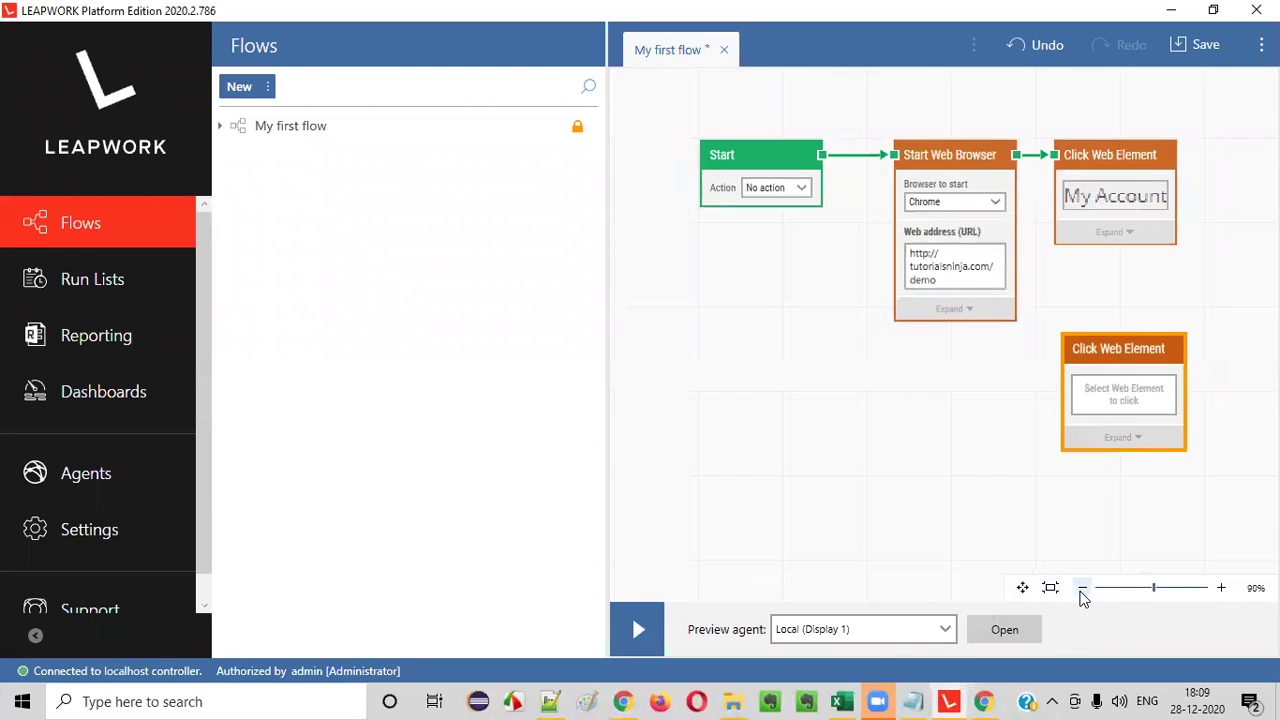
{"action": "left_click", "coordinate": [1082, 590]}
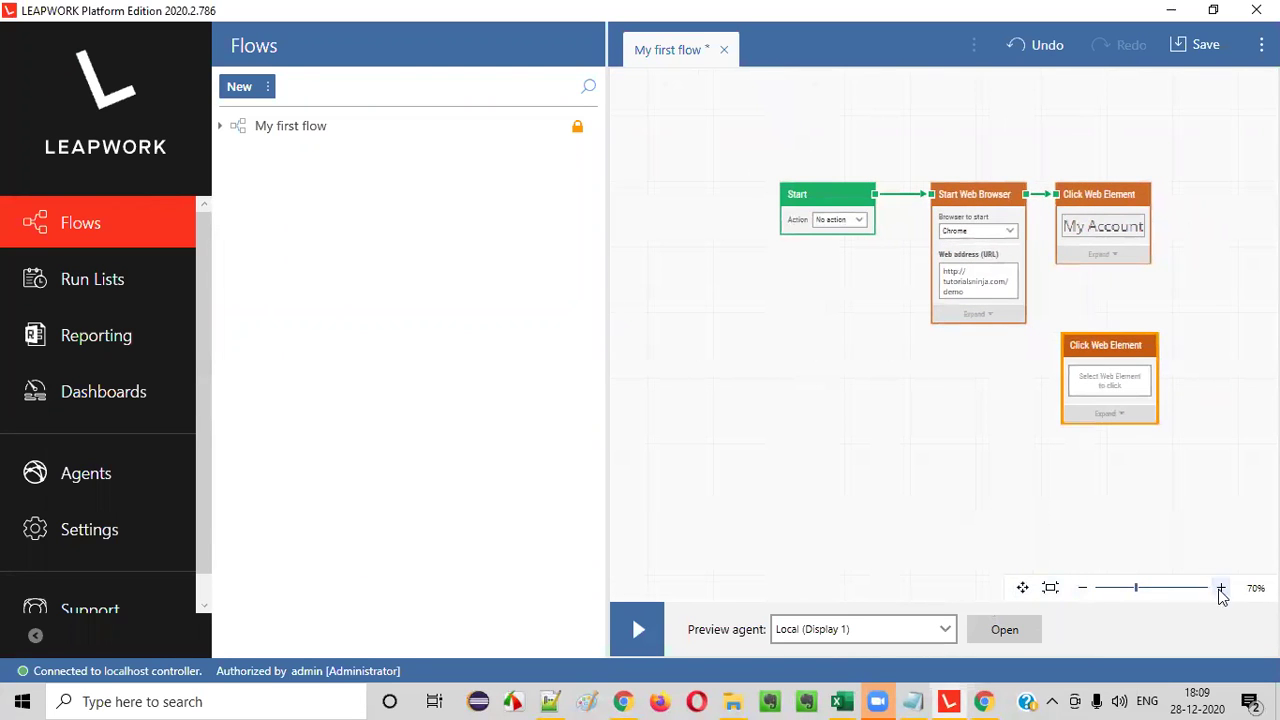
{"action": "left_click_drag", "start_coordinate": [1104, 481], "coordinate": [1048, 483]}
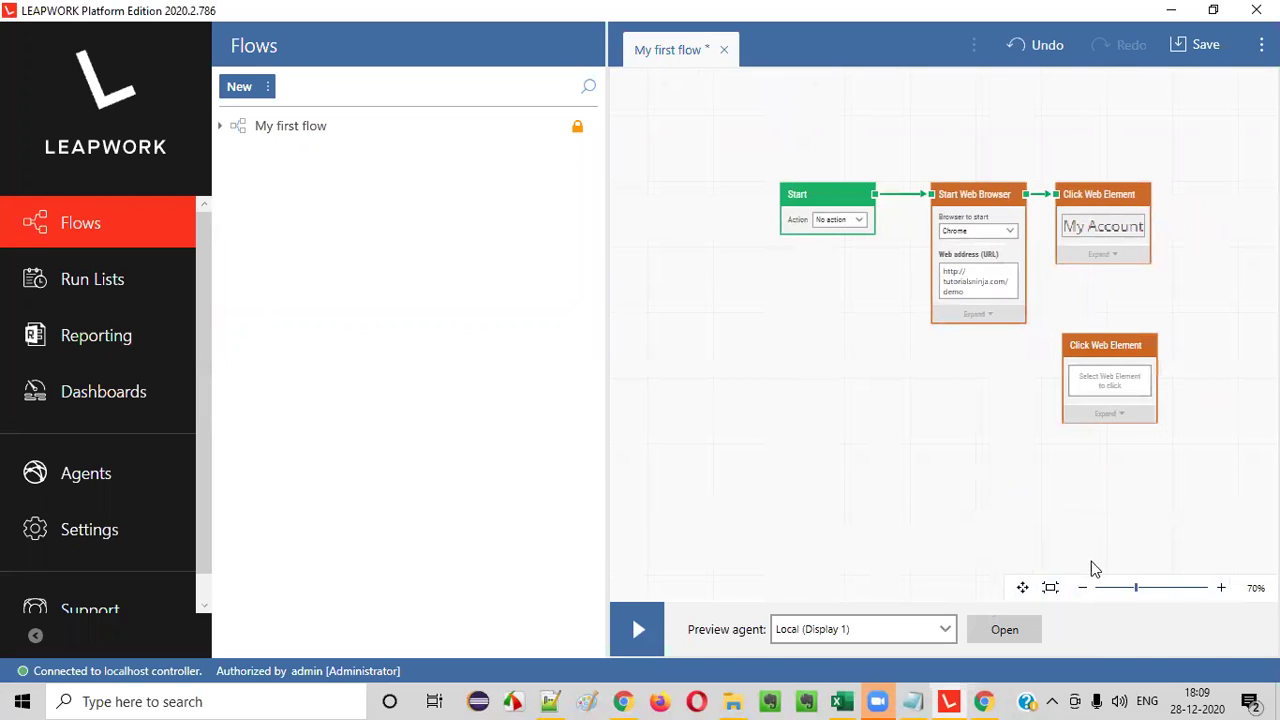
{"action": "left_click", "coordinate": [1050, 587]}
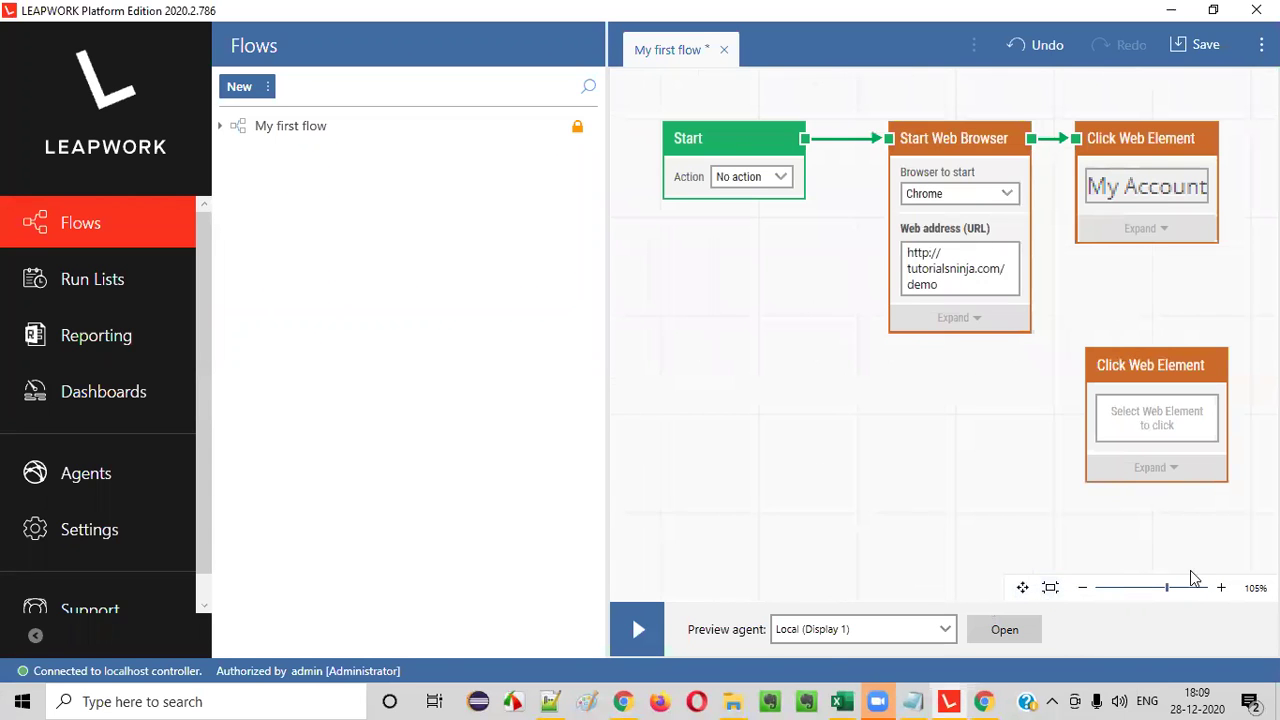
{"action": "left_click", "coordinate": [1021, 587]}
{"action": "left_click", "coordinate": [1092, 462]}
{"action": "left_click", "coordinate": [1070, 460]}
{"action": "left_click", "coordinate": [1082, 588]}
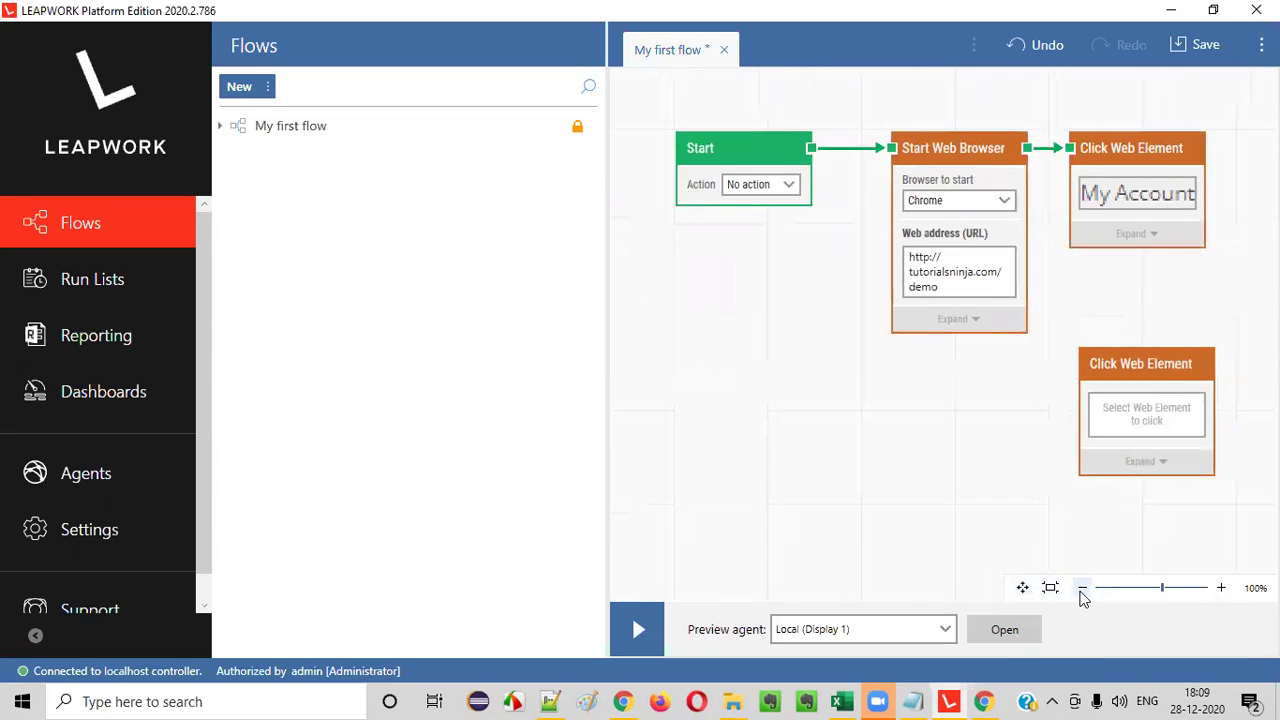
{"action": "left_click", "coordinate": [1082, 588]}
{"action": "left_click", "coordinate": [1082, 588]}
{"action": "left_click", "coordinate": [1082, 588]}
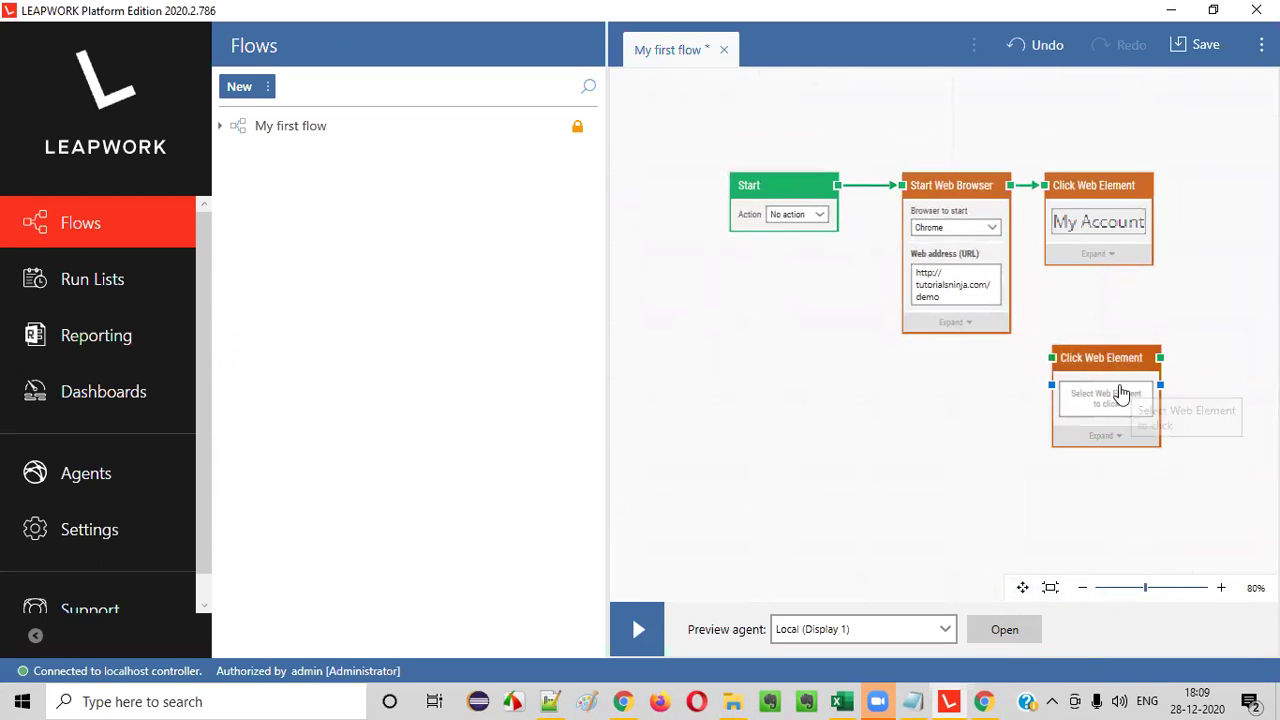
- Move the new block beside My Account, link them, and start capturing its Register target
{"action": "left_click_drag", "start_coordinate": [1109, 366], "coordinate": [950, 205]}
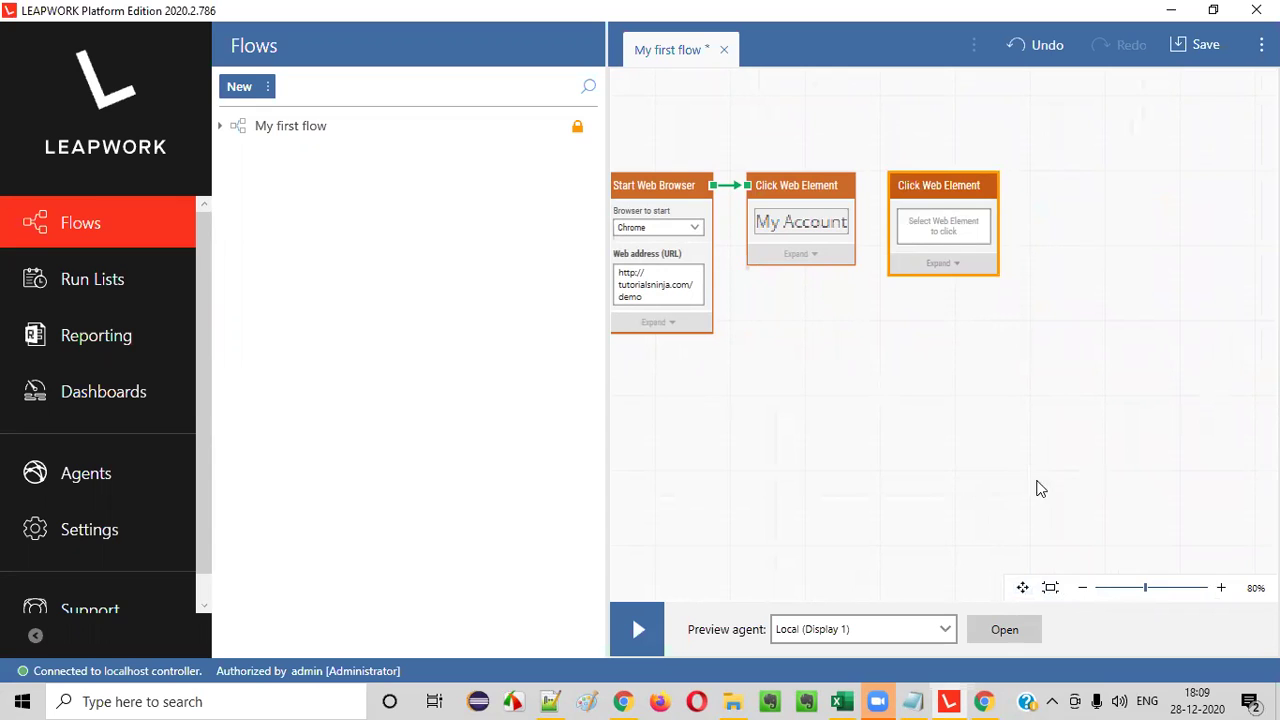
{"action": "left_click", "coordinate": [860, 372]}
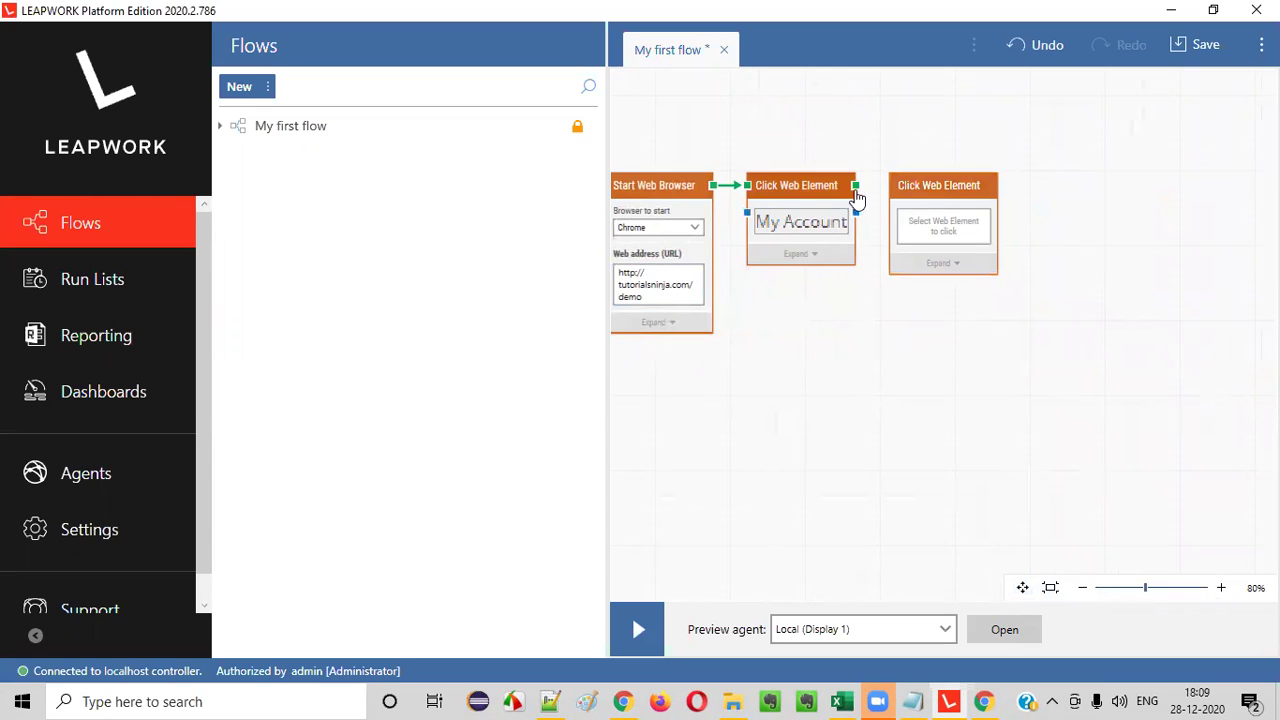
{"action": "left_click_drag", "start_coordinate": [856, 188], "coordinate": [886, 196]}
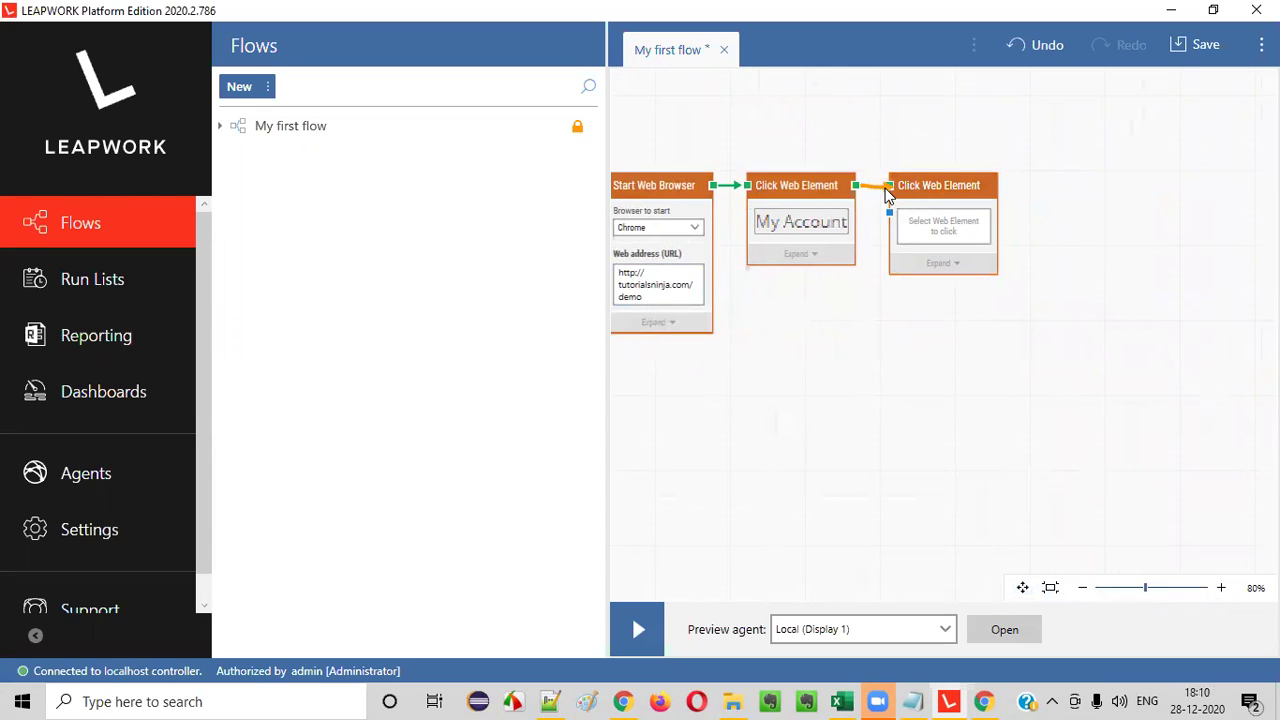
{"action": "left_click_drag", "start_coordinate": [952, 290], "coordinate": [952, 290]}
{"action": "left_click", "coordinate": [849, 272]}
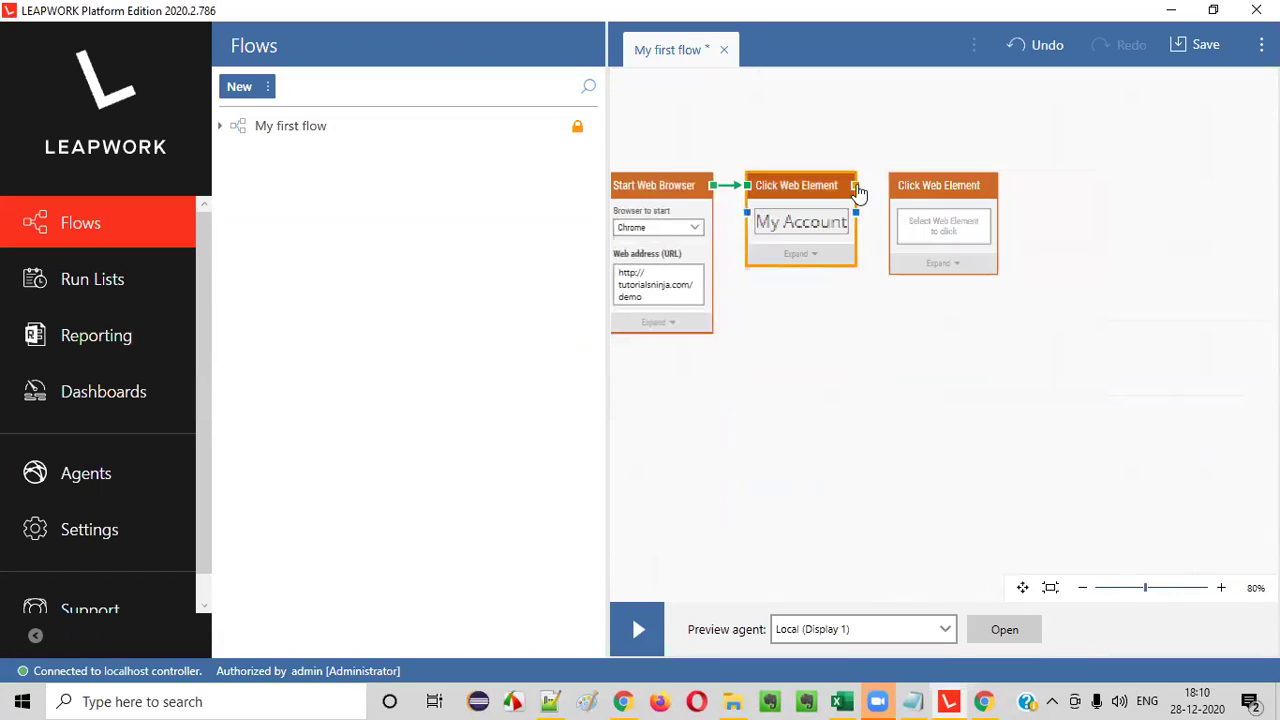
{"action": "mouse_move", "coordinate": [870, 193]}
{"action": "left_mouse_down"}
{"action": "mouse_move", "coordinate": [907, 192]}
{"action": "mouse_move", "coordinate": [885, 187]}
{"action": "left_mouse_up"}
{"action": "left_click", "coordinate": [943, 228]}
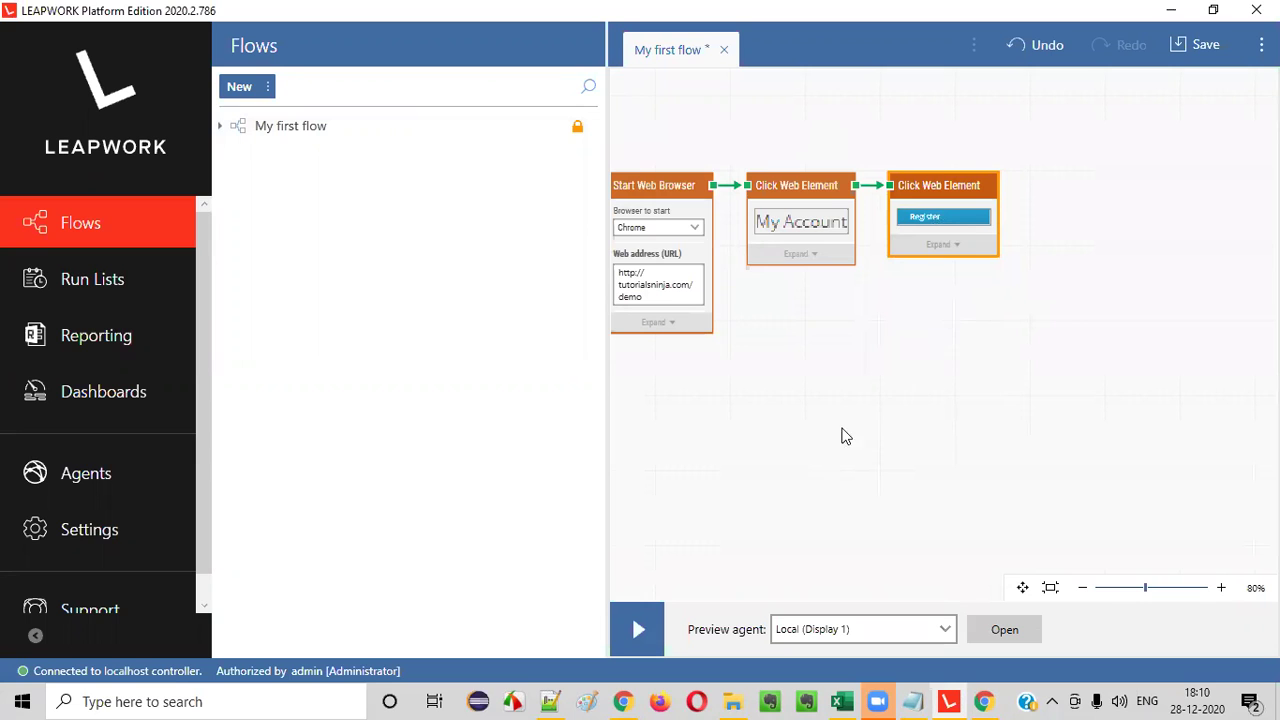
- Open the demo store's Register Account page in Chrome
{"action": "left_click", "coordinate": [623, 701]}
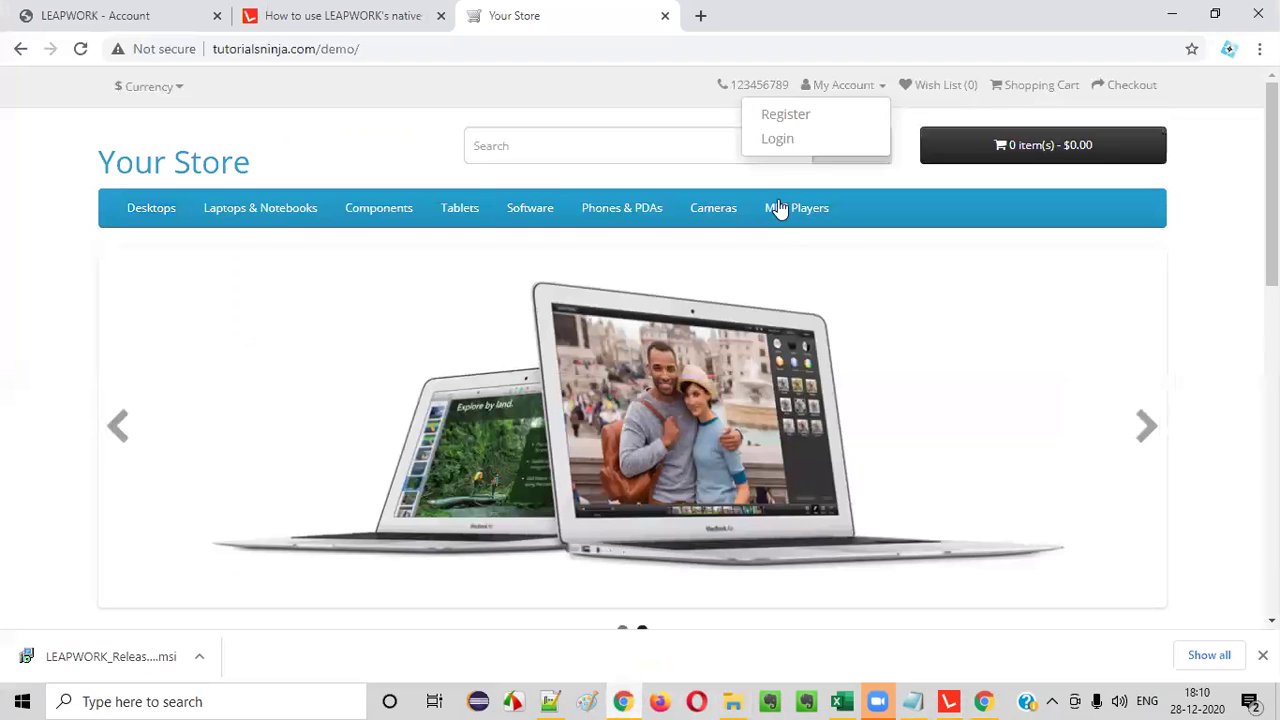
{"action": "left_click", "coordinate": [802, 122]}
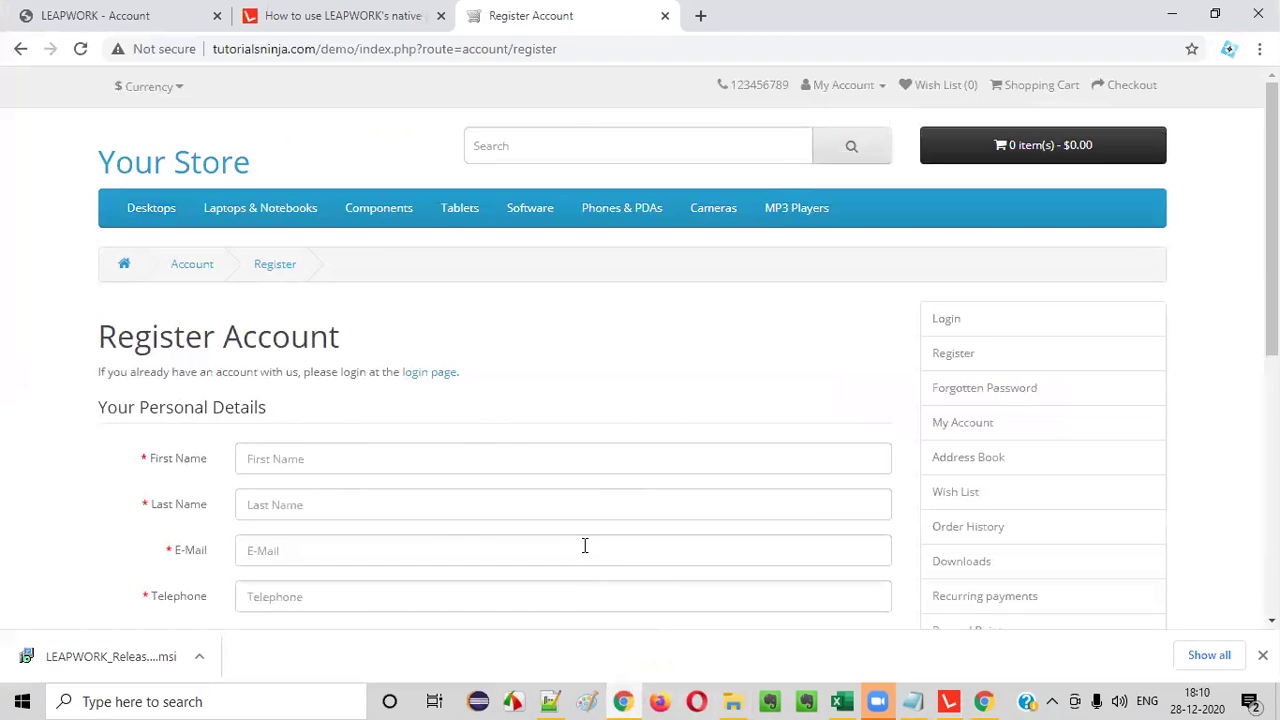
{"action": "left_click", "coordinate": [949, 701]}
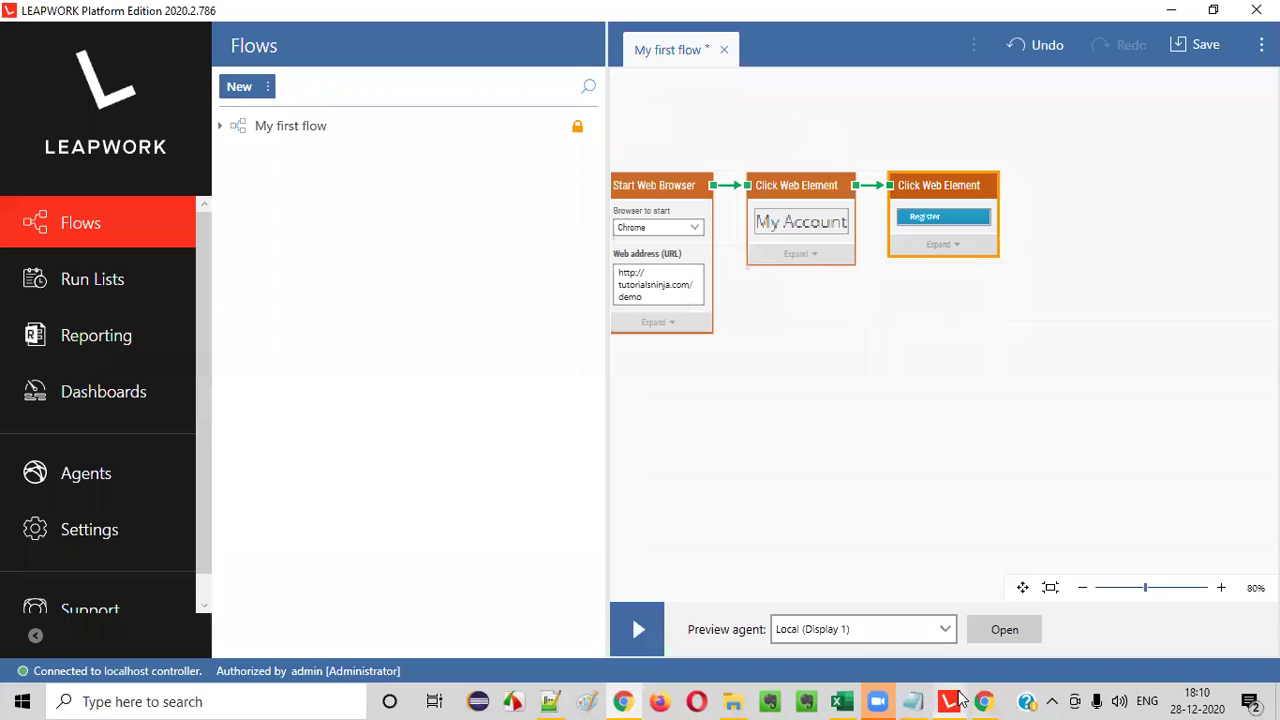
{"action": "left_click", "coordinate": [916, 693]}
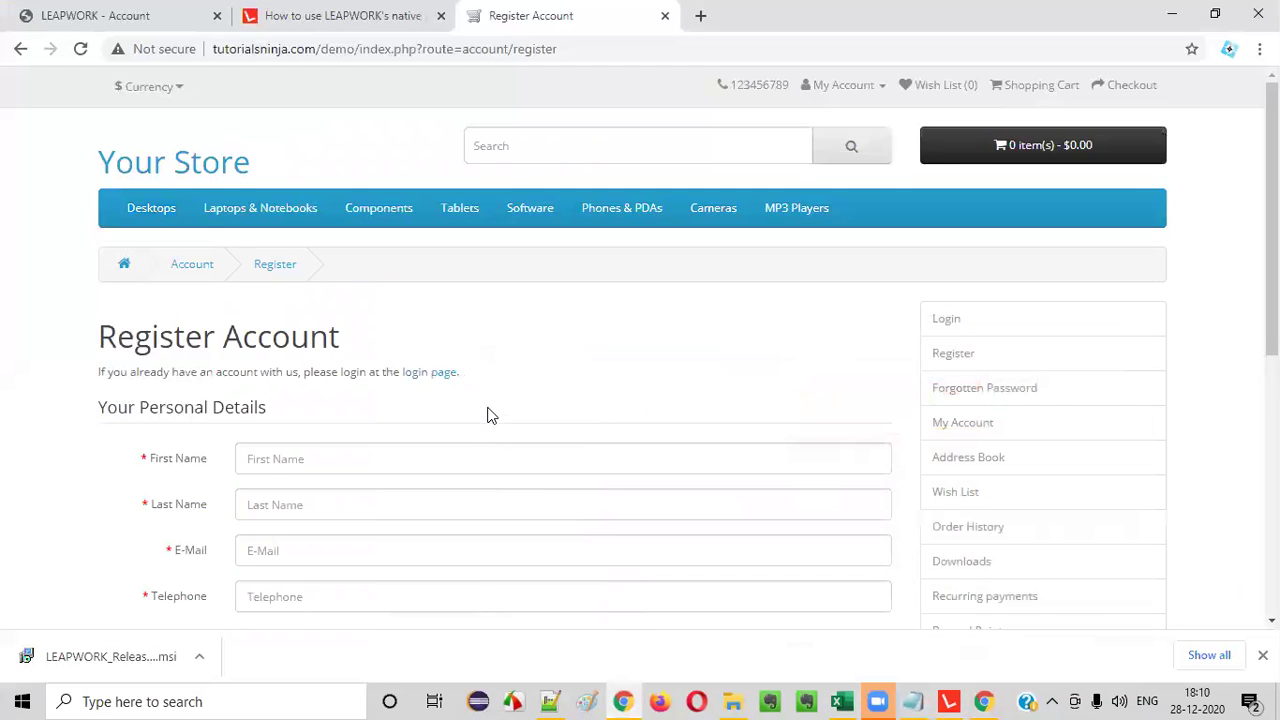
- Scroll through the Register Account form, close the downloads bar, and return to LEAPWORK Studio
{"action": "left_click_drag", "start_coordinate": [113, 245], "coordinate": [272, 245]}
{"action": "scroll", "coordinate": [357, 280], "scroll_direction": "down", "scroll_amount": 1}
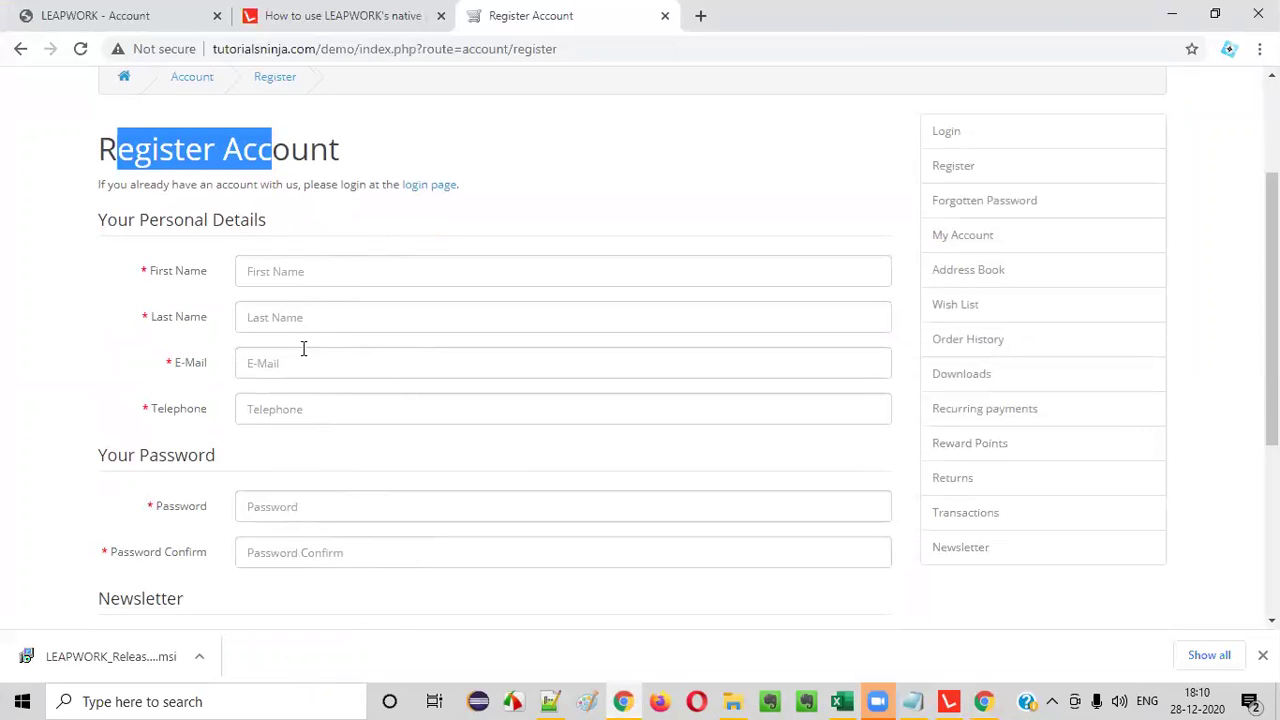
{"action": "scroll", "coordinate": [383, 386], "scroll_direction": "down", "scroll_amount": 3}
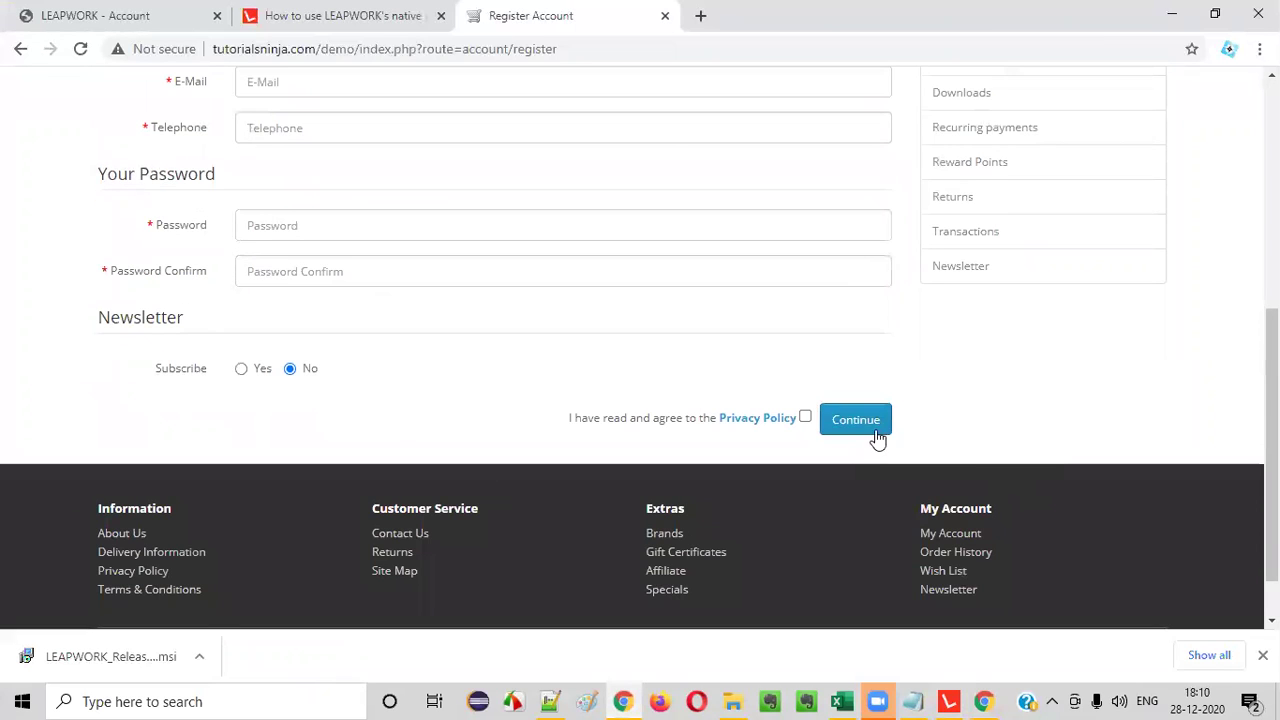
{"action": "left_click", "coordinate": [1262, 655]}
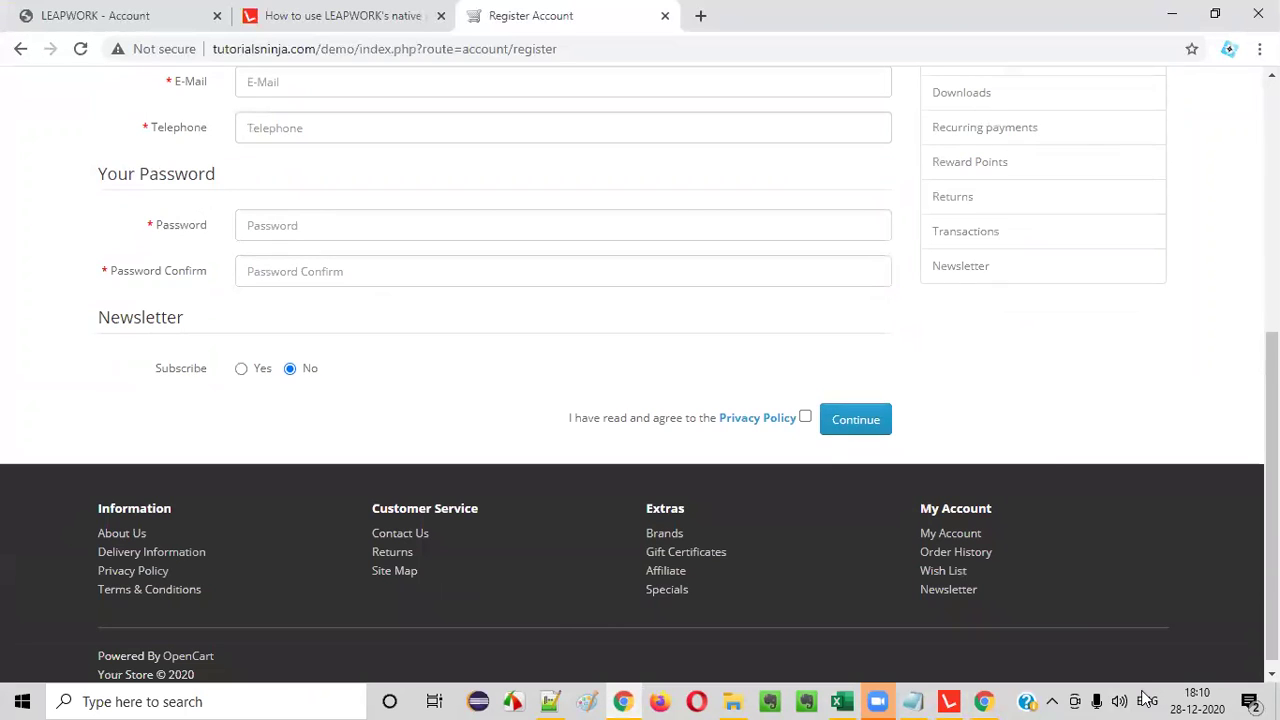
{"action": "scroll", "coordinate": [662, 498], "scroll_direction": "up", "scroll_amount": 3}
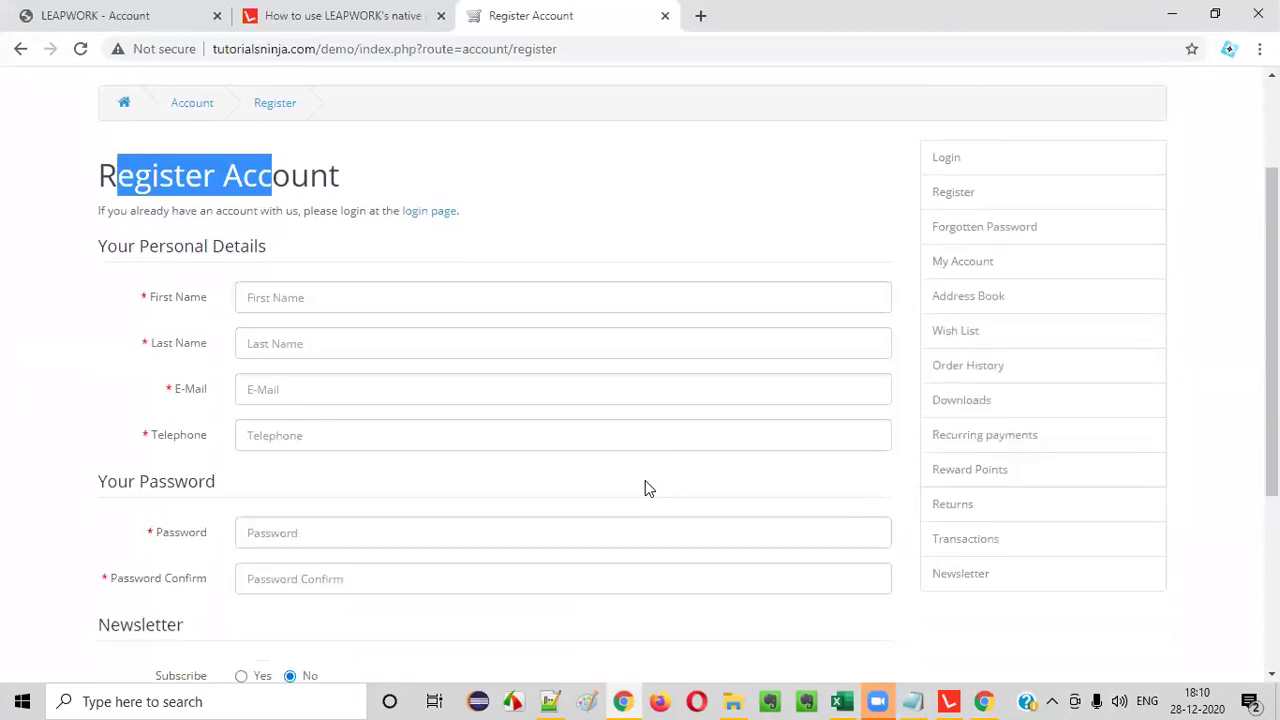
{"action": "scroll", "coordinate": [645, 480], "scroll_direction": "down", "scroll_amount": 1}
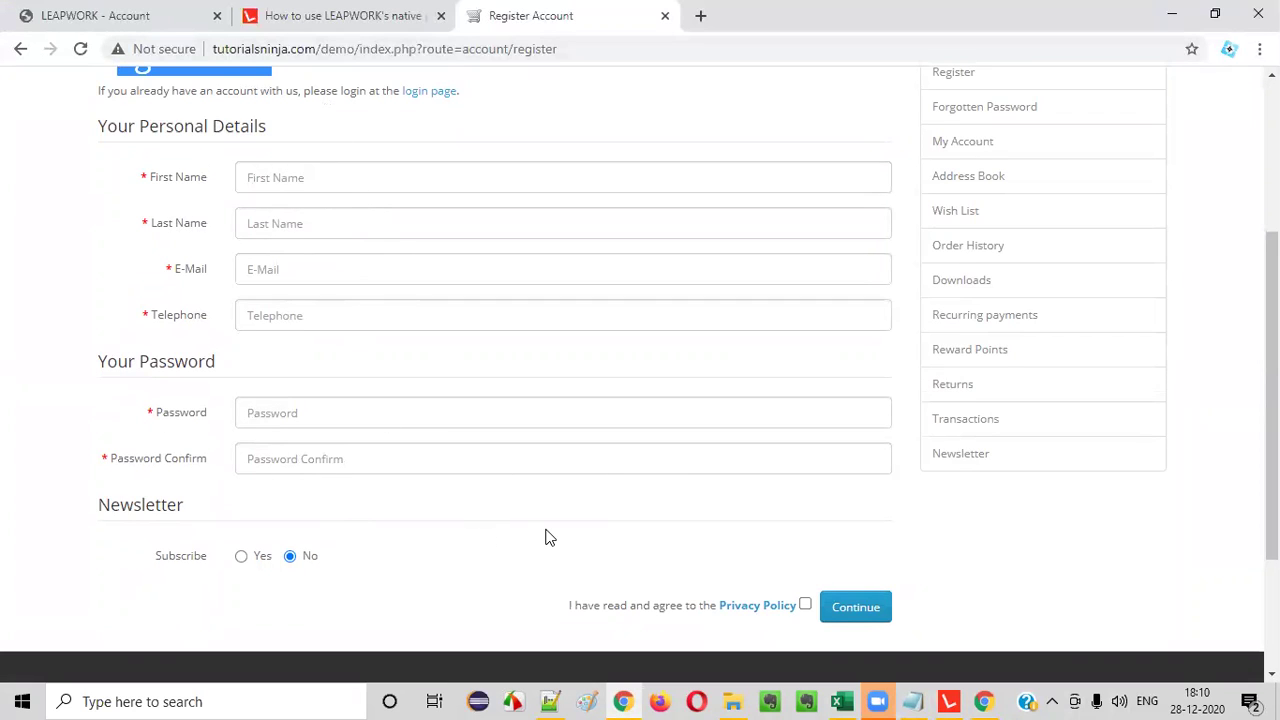
{"action": "scroll", "coordinate": [343, 377], "scroll_direction": "up", "scroll_amount": 2}
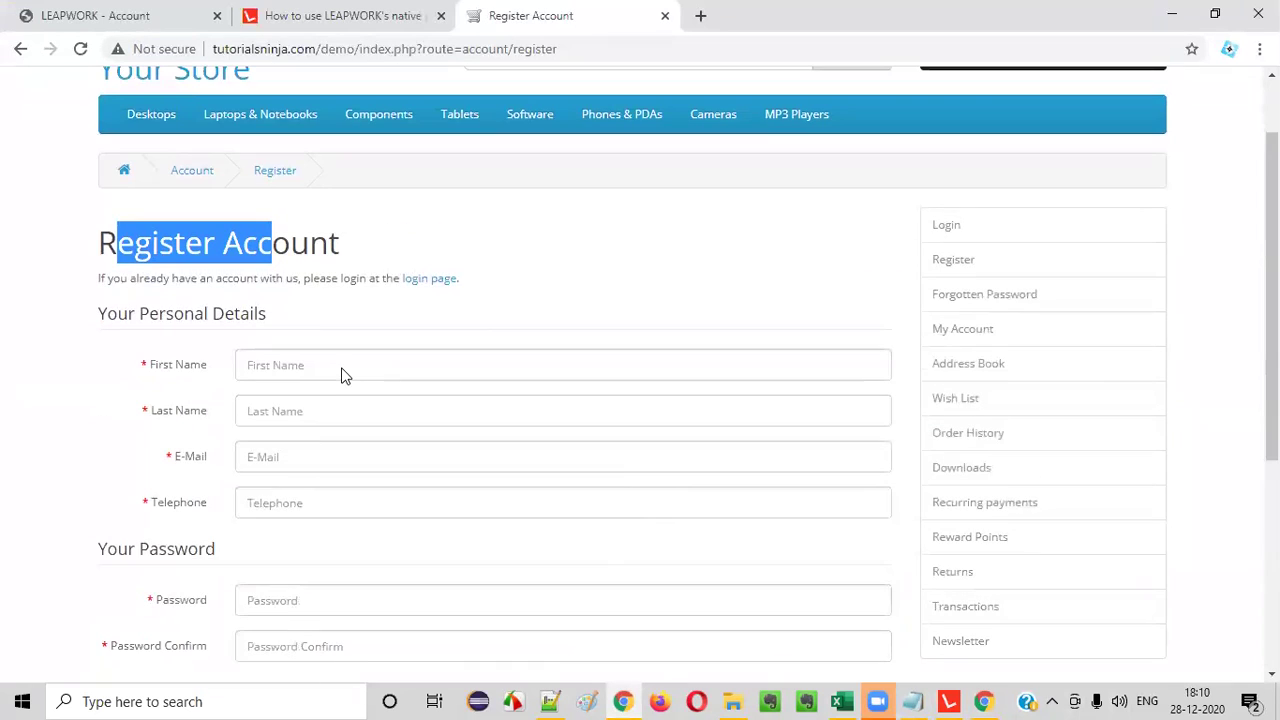
{"action": "left_click", "coordinate": [482, 309]}
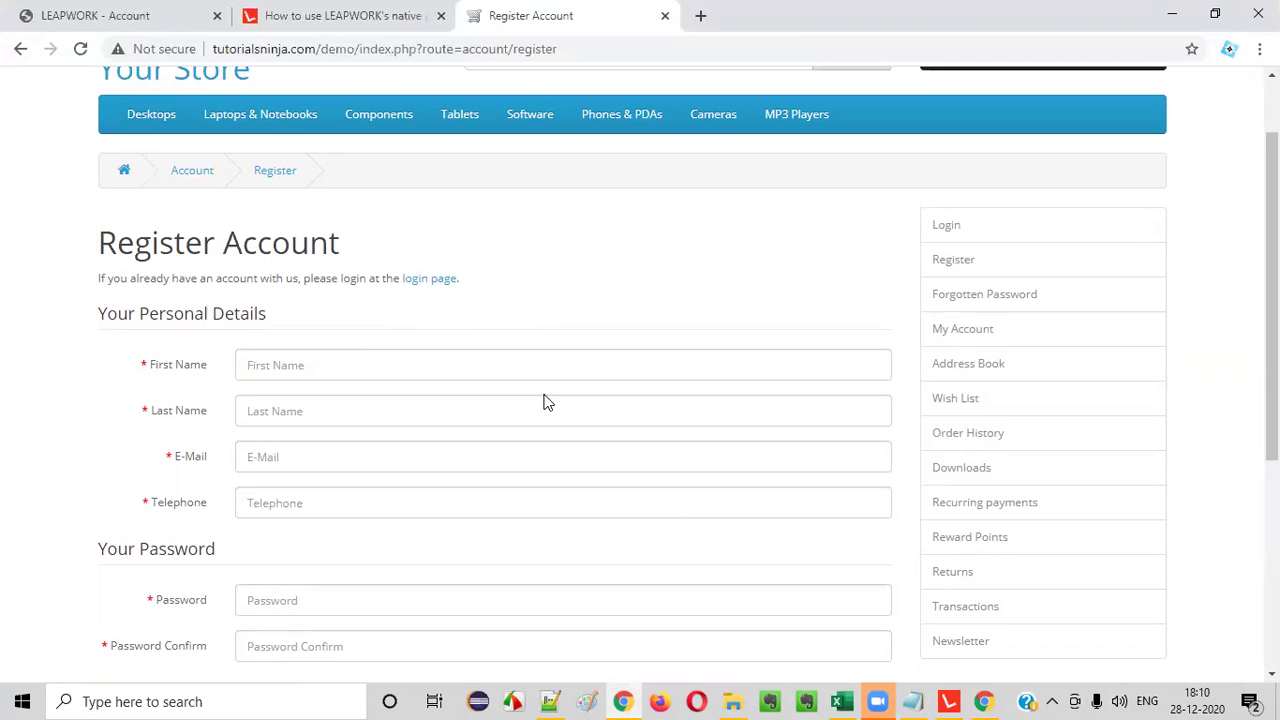
{"action": "mouse_move", "coordinate": [948, 700]}
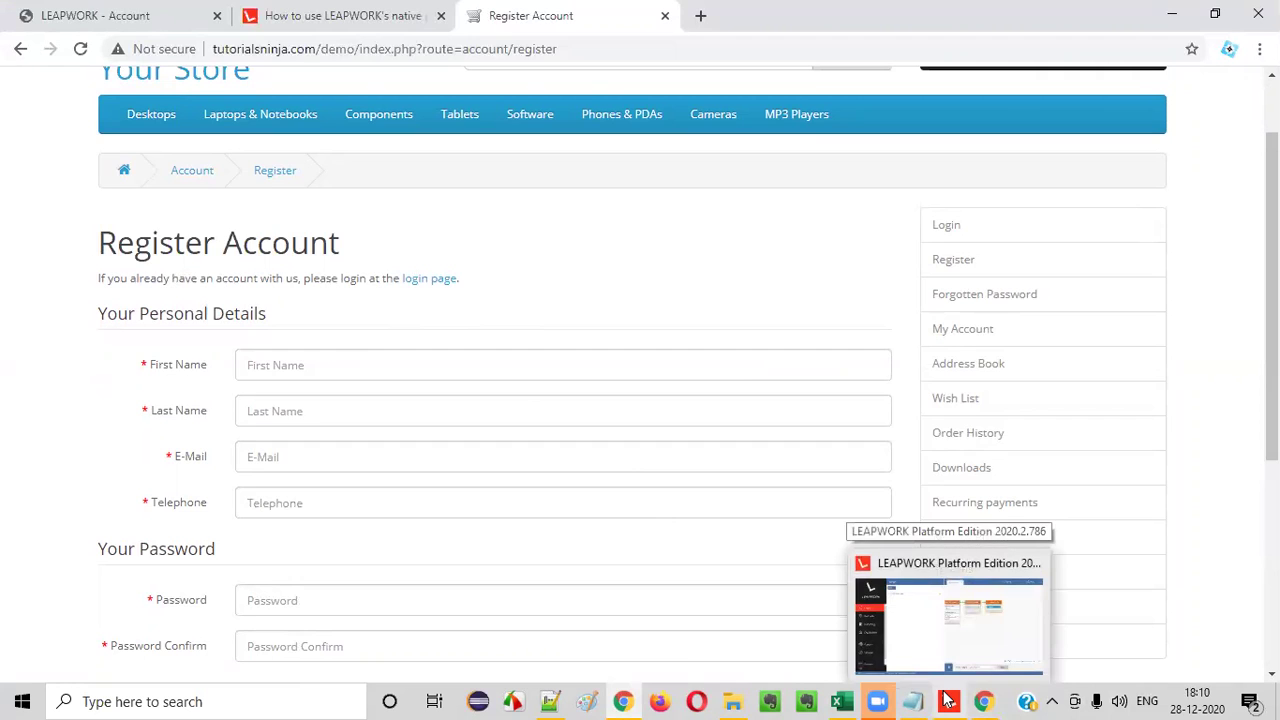
{"action": "left_click", "coordinate": [948, 700]}
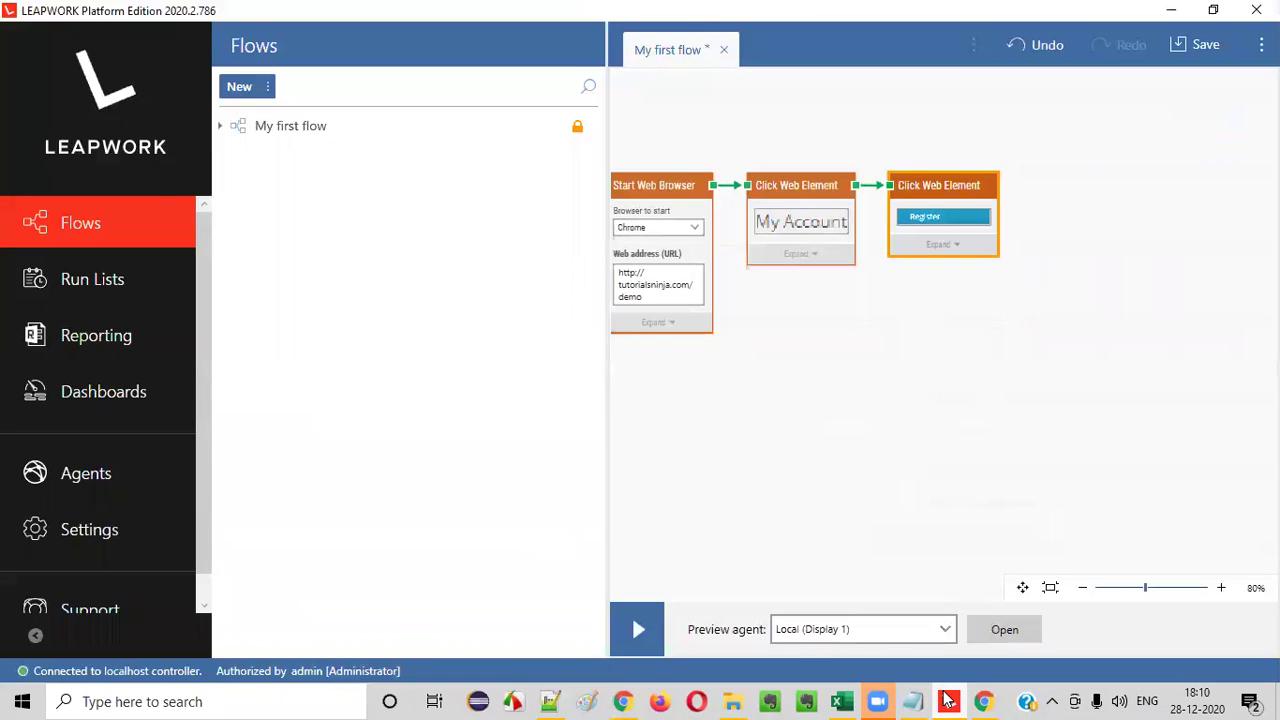
- Open the Add Building Block list and browse the Web category
{"action": "left_click", "coordinate": [948, 700]}
{"action": "left_click", "coordinate": [948, 700]}
{"action": "right_click", "coordinate": [924, 306]}
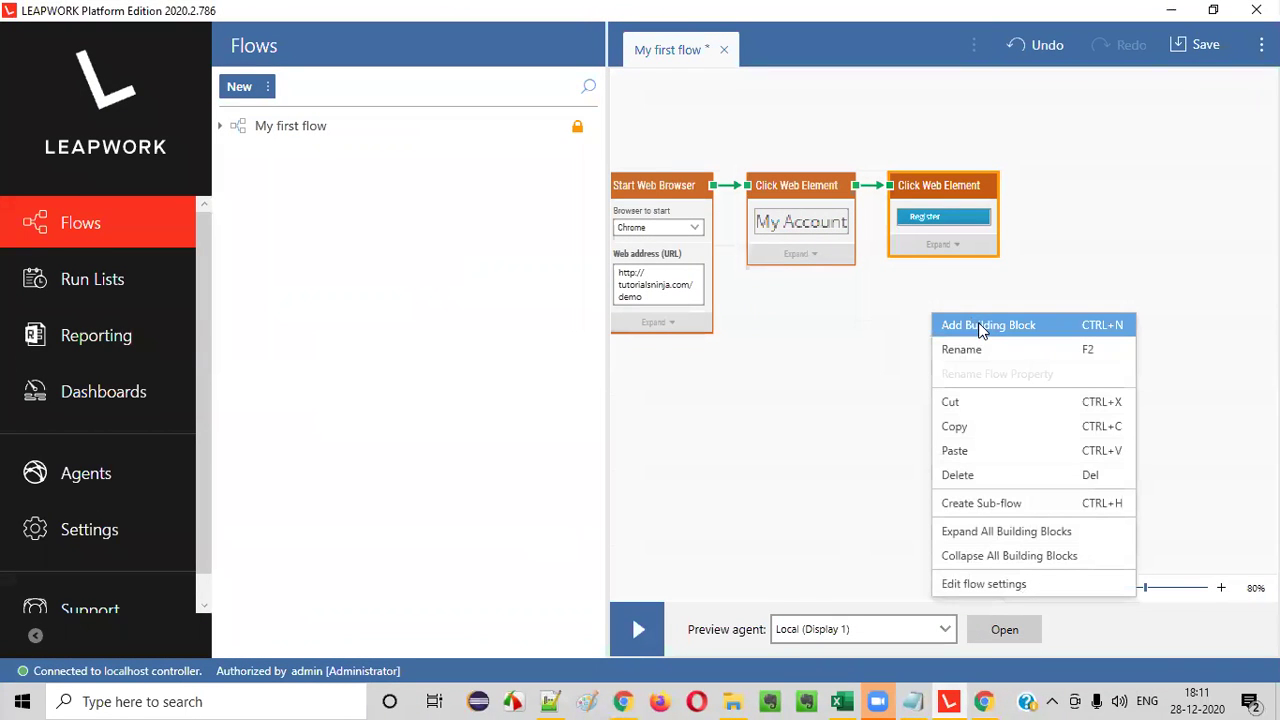
{"action": "left_click", "coordinate": [979, 330]}
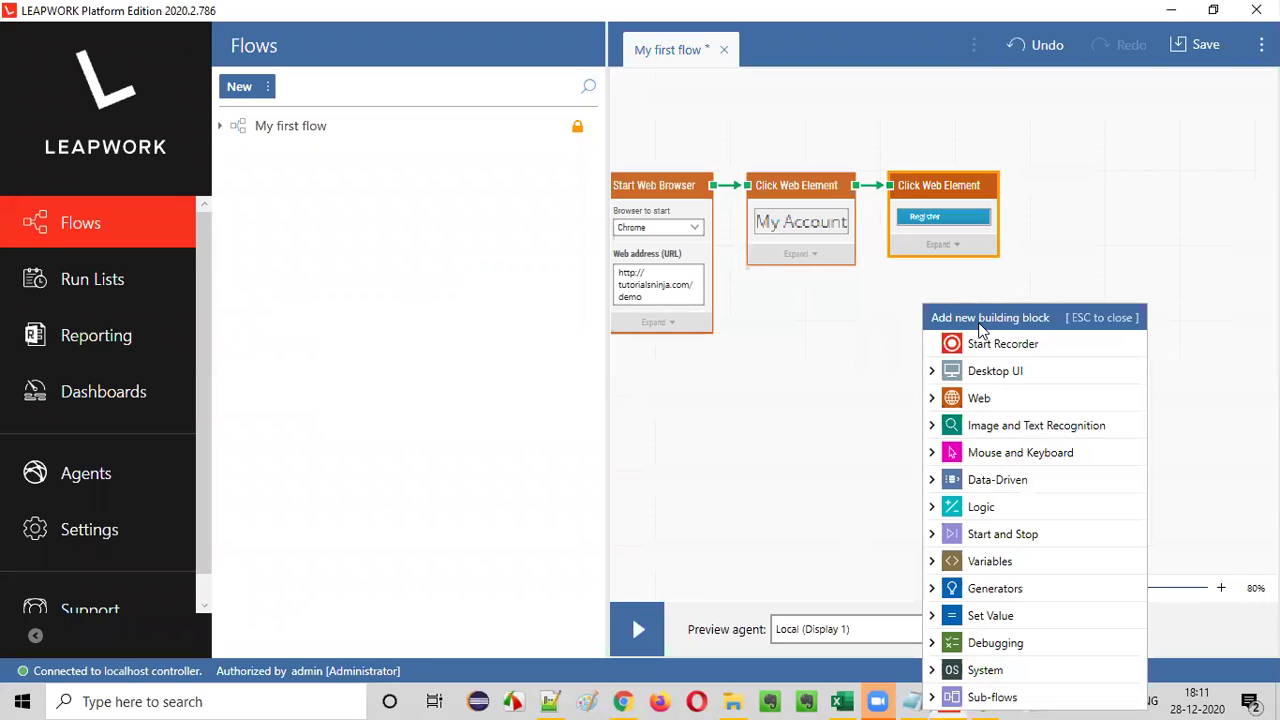
{"action": "left_click", "coordinate": [932, 399]}
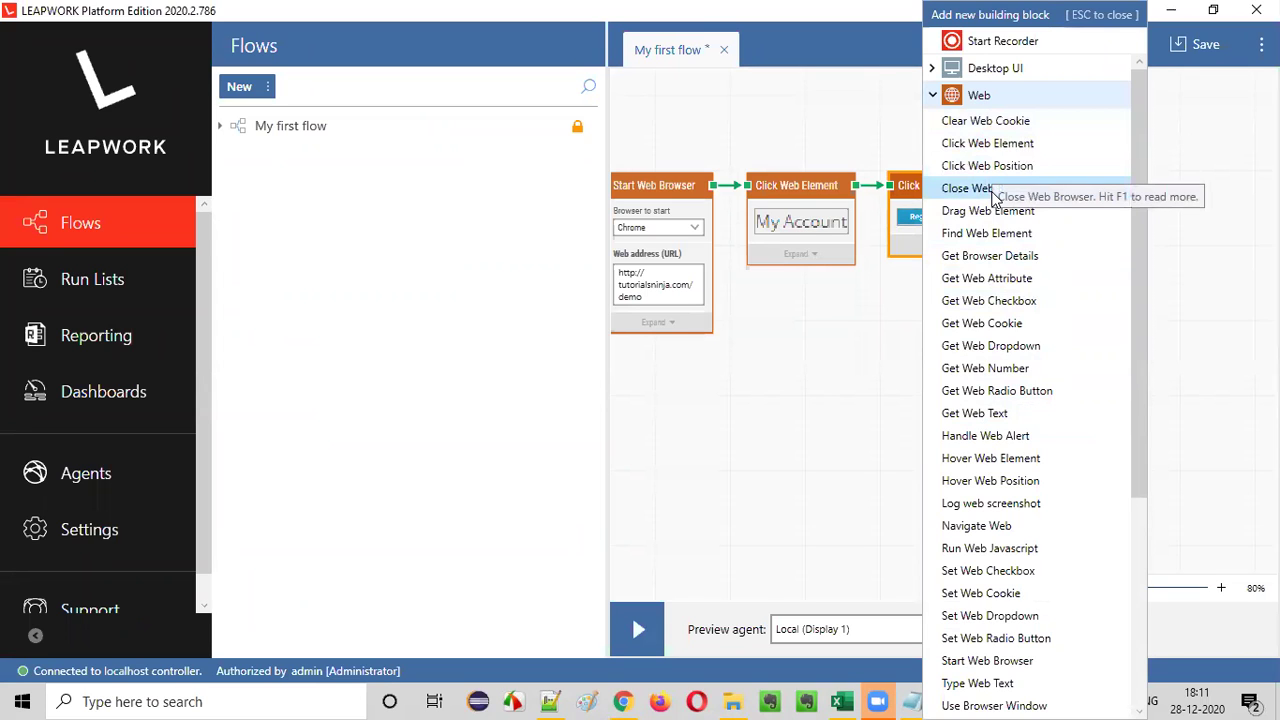
{"action": "scroll", "coordinate": [1042, 340], "scroll_direction": "down", "scroll_amount": 5}
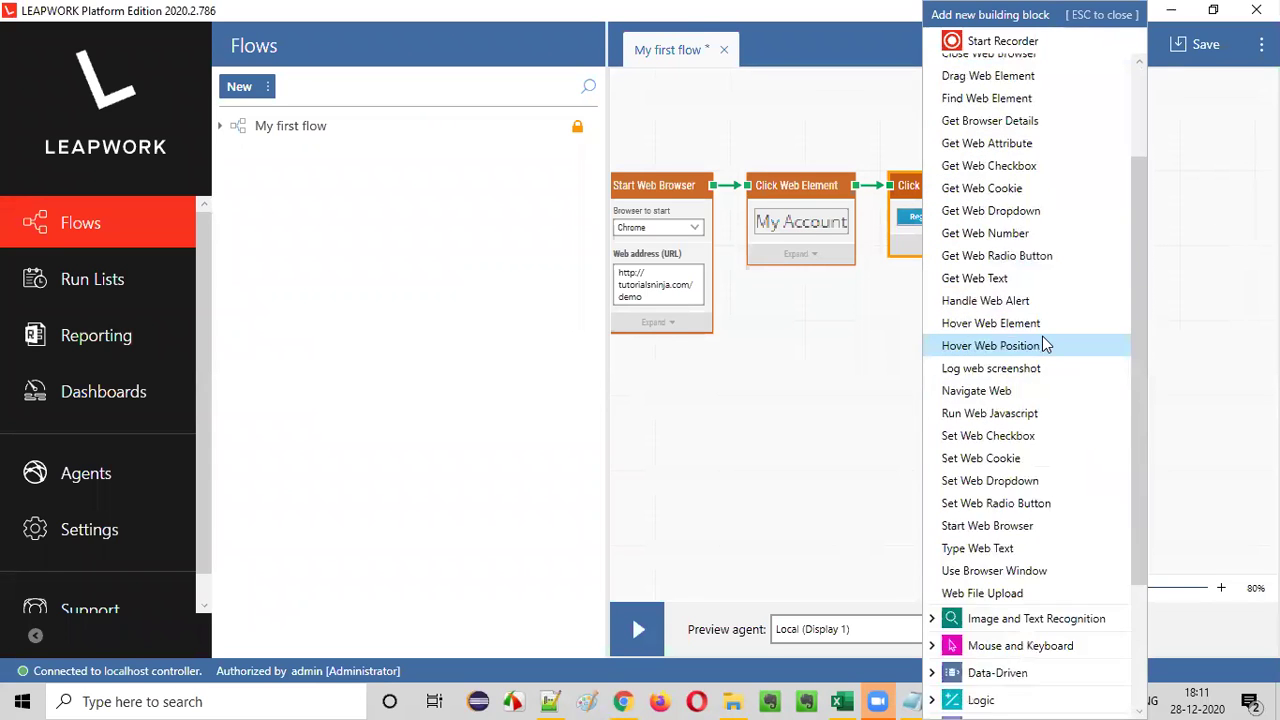
{"action": "scroll", "coordinate": [1042, 336], "scroll_direction": "down", "scroll_amount": 3}
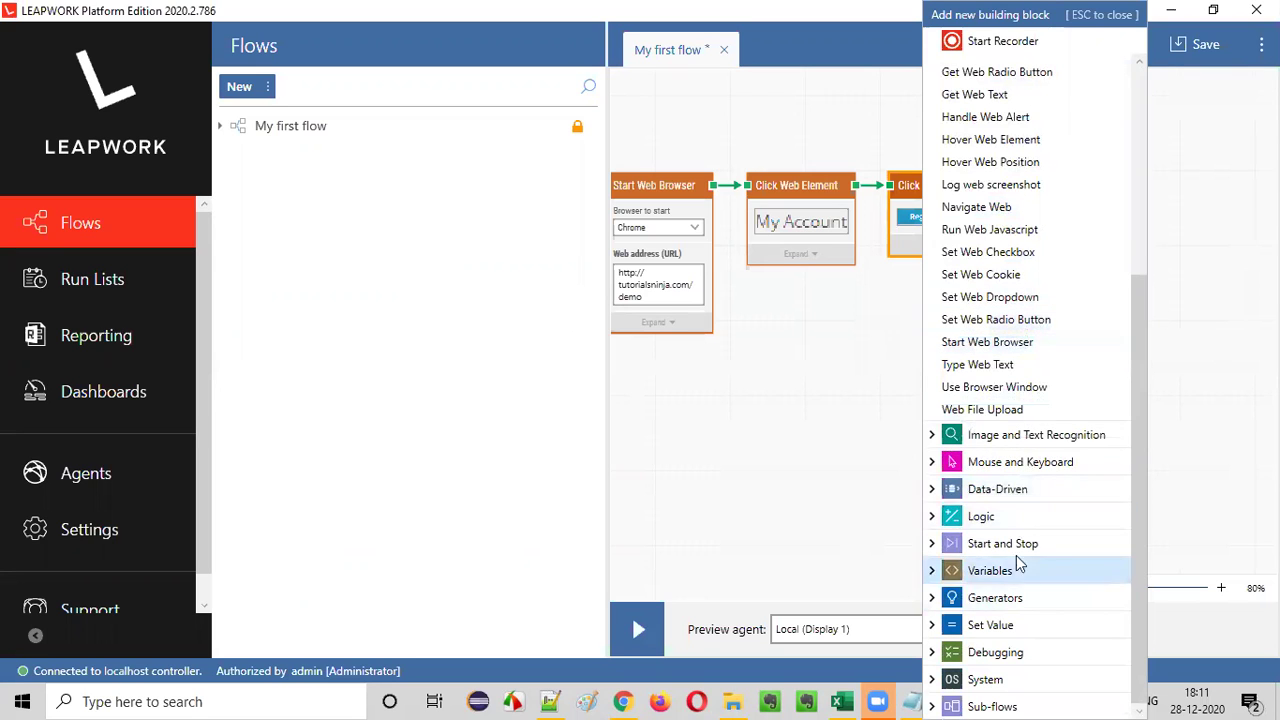
{"action": "scroll", "coordinate": [1023, 428], "scroll_direction": "up", "scroll_amount": 1}
{"action": "scroll", "coordinate": [1049, 437], "scroll_direction": "up", "scroll_amount": 7}
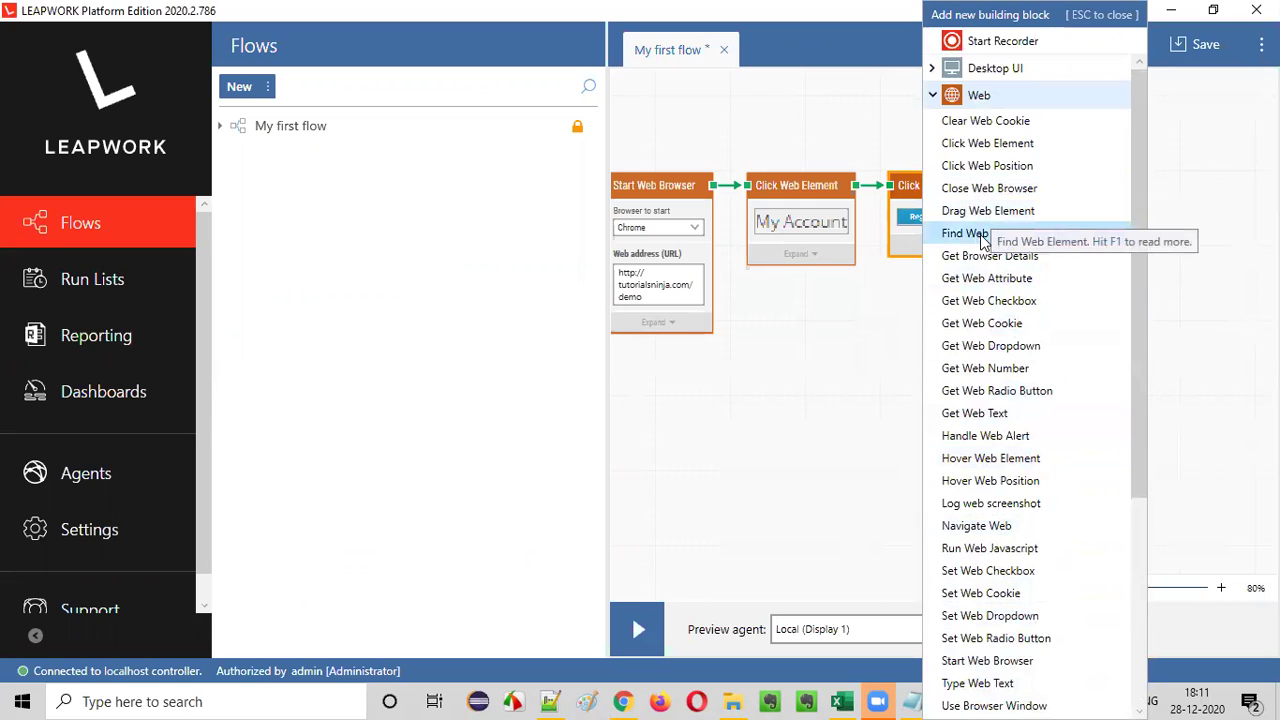
- Add a Find Web Element block beside the others and link the Register click to it
{"action": "left_click", "coordinate": [970, 238]}
{"action": "left_click_drag", "start_coordinate": [980, 357], "coordinate": [1074, 191]}
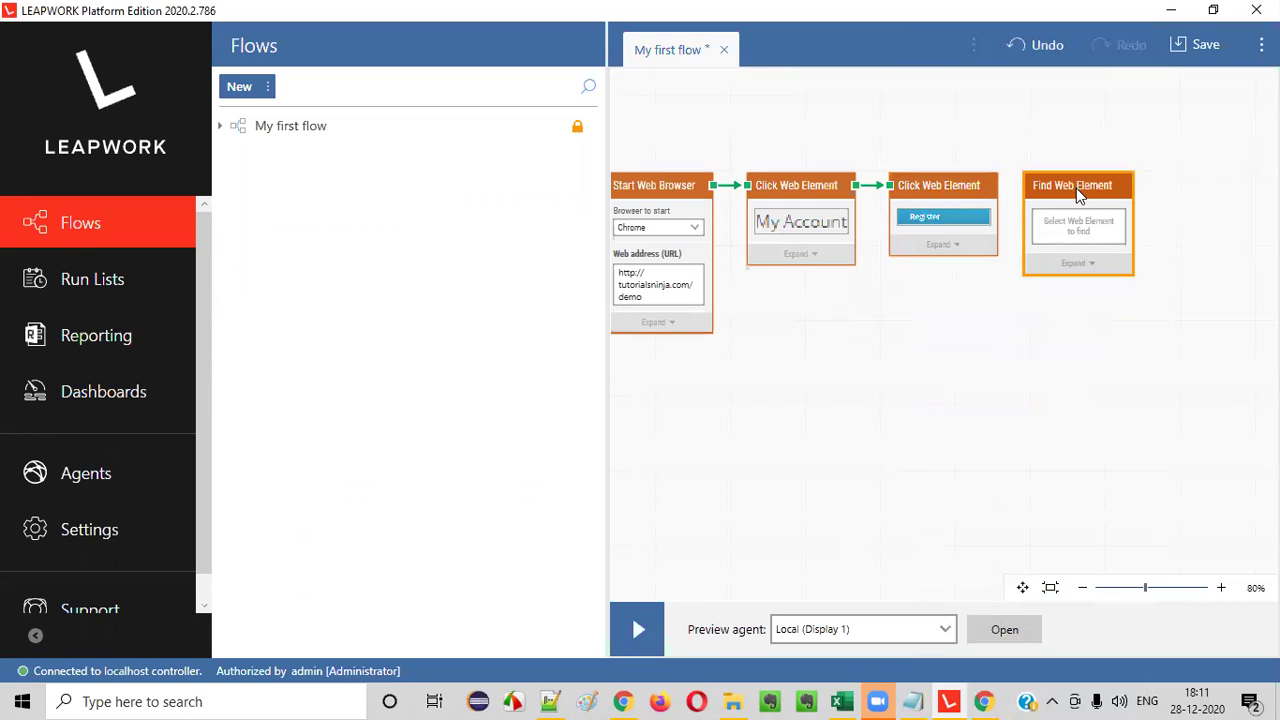
{"action": "left_click_drag", "start_coordinate": [996, 195], "coordinate": [1100, 229]}
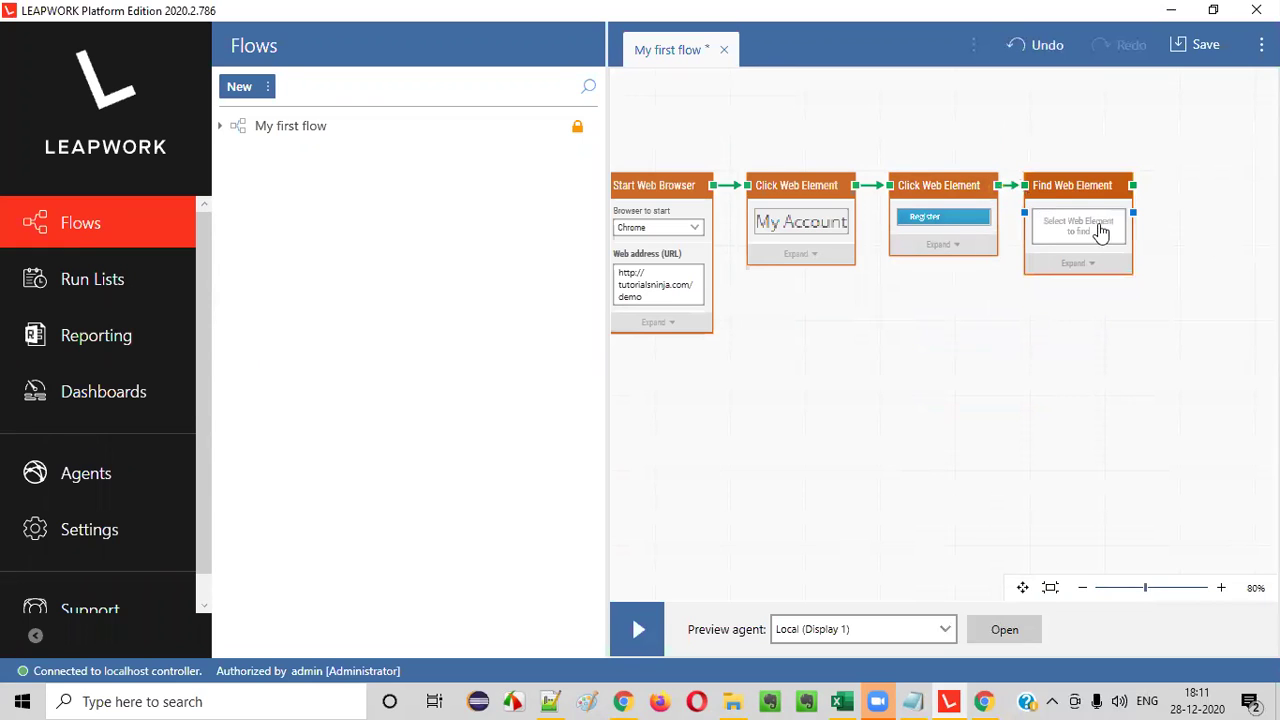
- Capture the Register Account H1 heading as the Find Web Element target
{"action": "left_click", "coordinate": [1080, 226]}
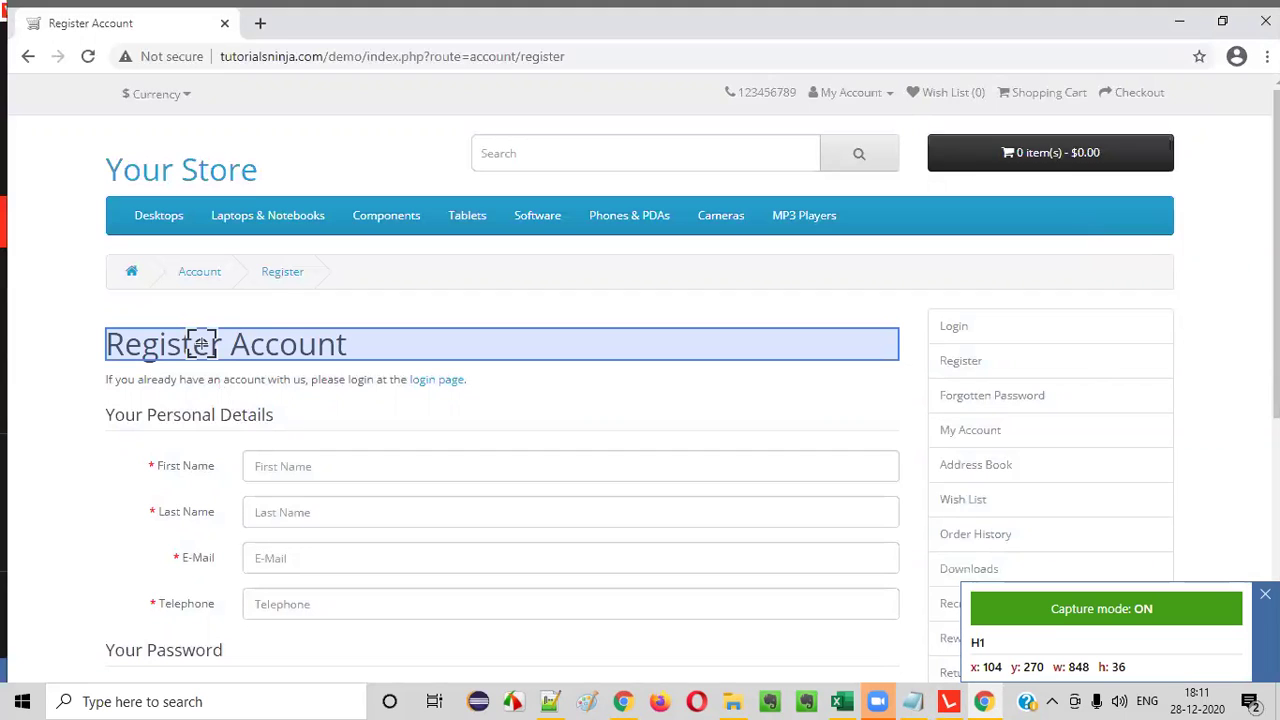
{"action": "left_click", "coordinate": [201, 344]}
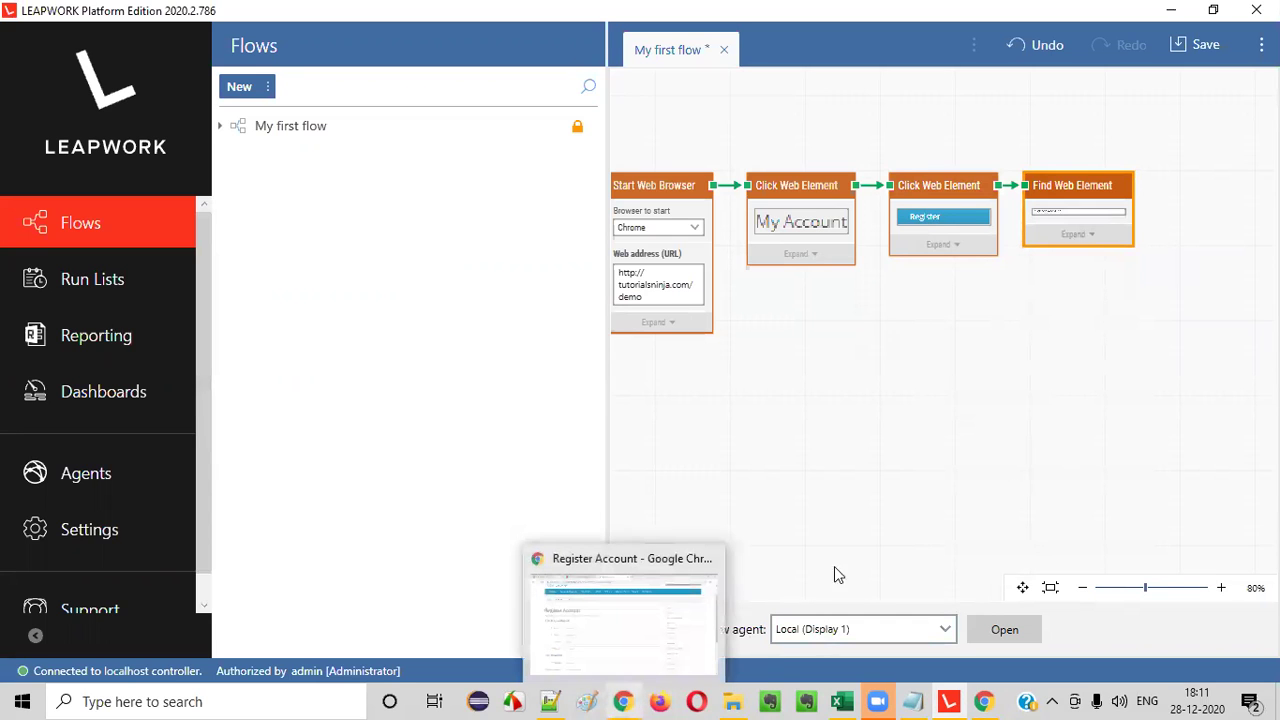
- Zoom the flow canvas in three steps, then back out three steps
{"action": "left_click", "coordinate": [1220, 588]}
{"action": "left_click", "coordinate": [1220, 588]}
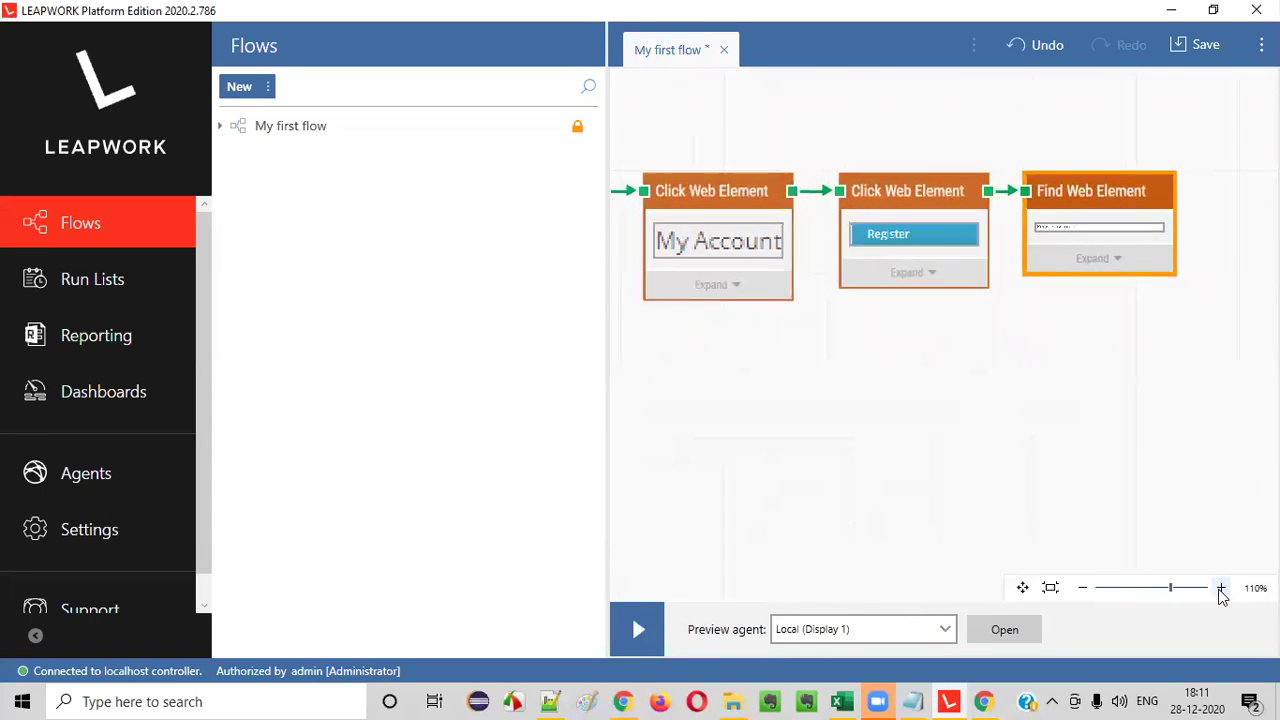
{"action": "left_click", "coordinate": [1220, 588]}
{"action": "left_click", "coordinate": [1083, 588]}
{"action": "left_click", "coordinate": [1083, 588]}
{"action": "left_click", "coordinate": [1083, 588]}
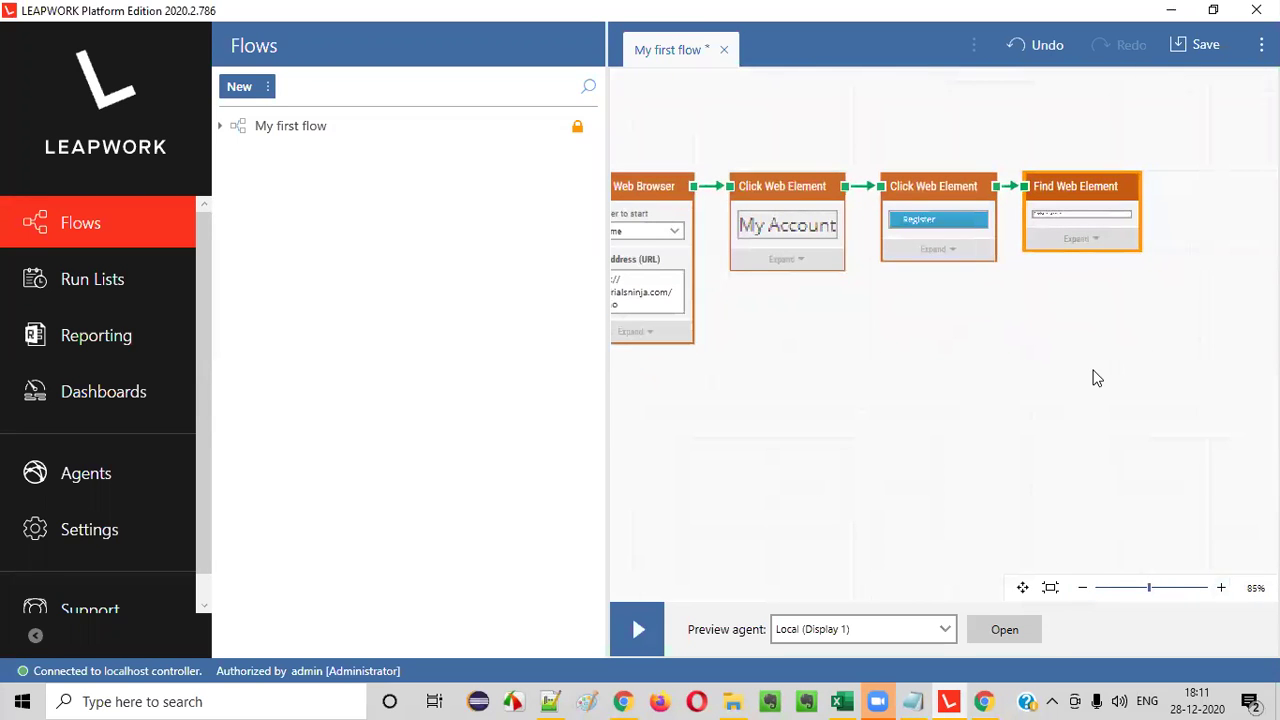
- Expand Find Web Element to review its properties, collapse it, and drag it wider
{"action": "left_click", "coordinate": [1118, 245]}
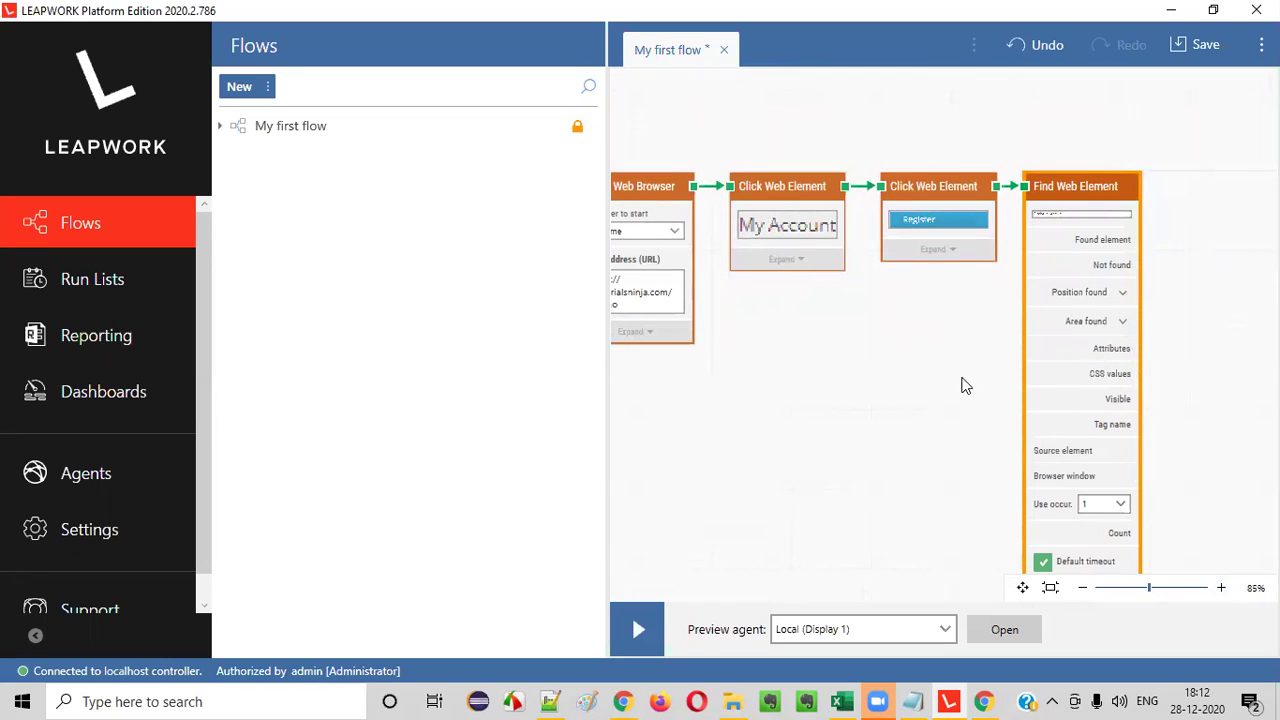
{"action": "scroll", "coordinate": [1080, 385], "scroll_direction": "down", "scroll_amount": 3}
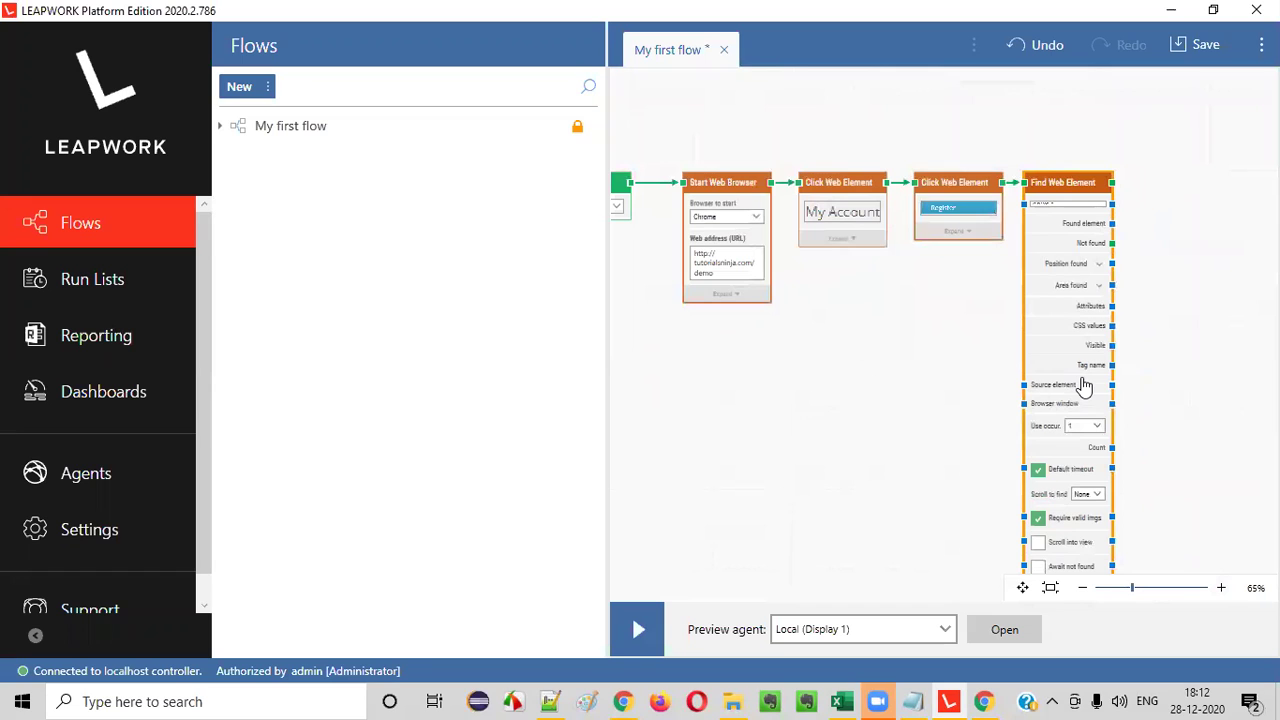
{"action": "left_click", "coordinate": [1083, 587]}
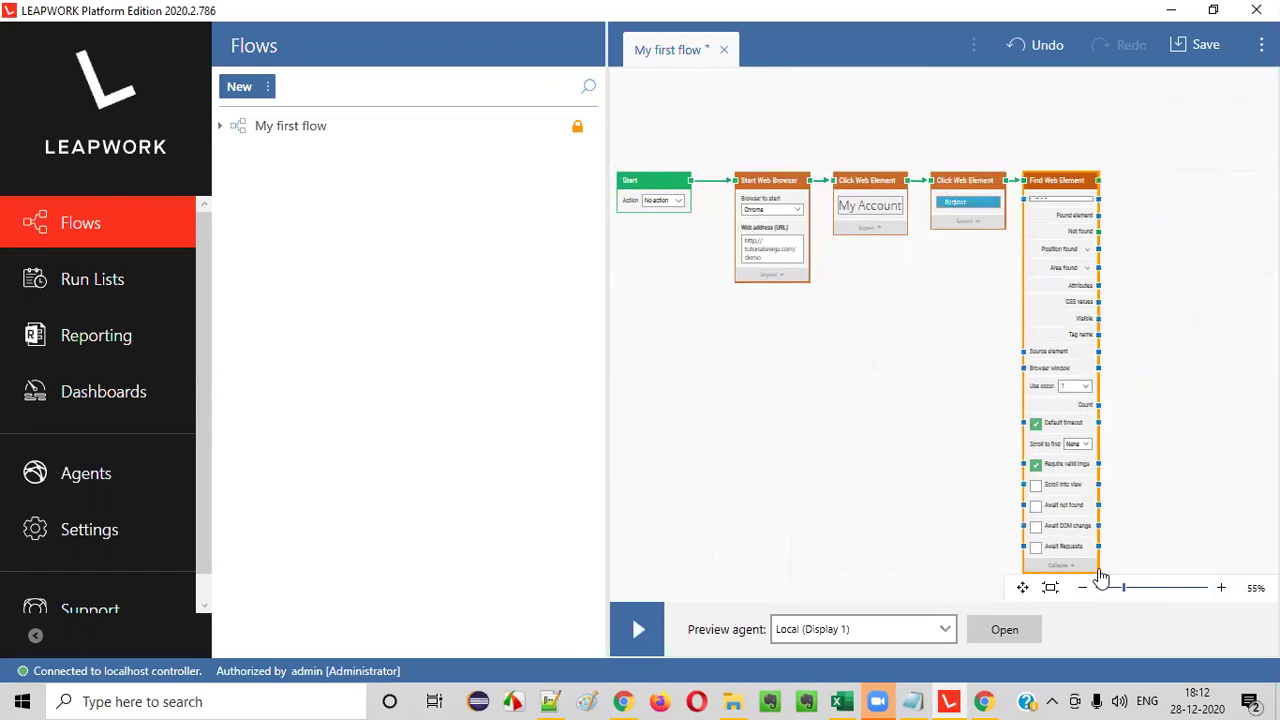
{"action": "mouse_move", "coordinate": [1066, 243]}
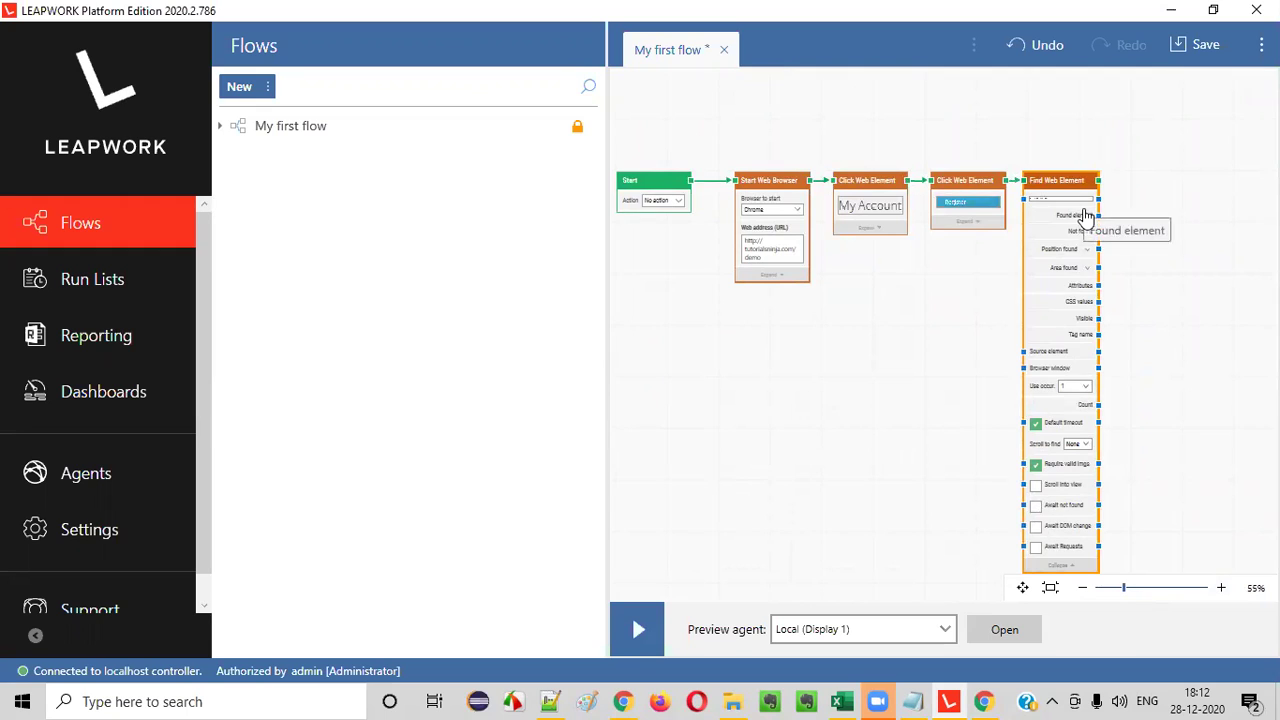
{"action": "left_click", "coordinate": [1062, 566]}
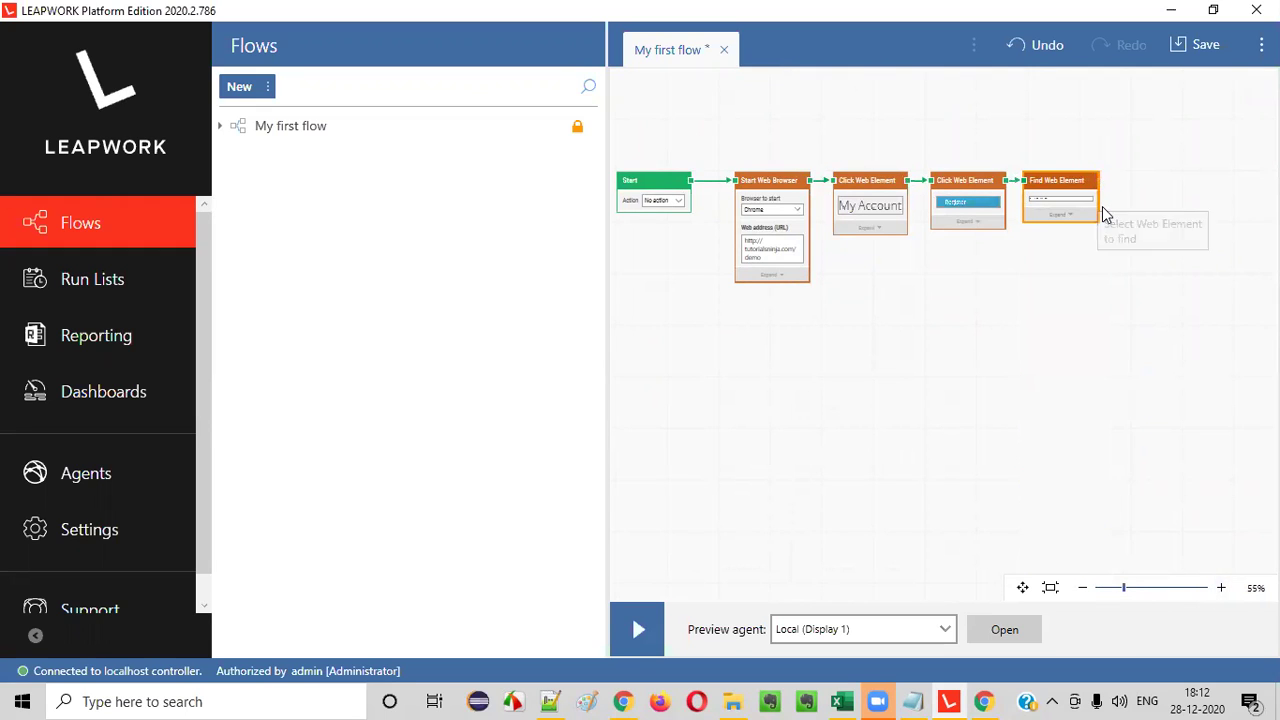
{"action": "left_click_drag", "start_coordinate": [1099, 207], "coordinate": [1166, 215]}
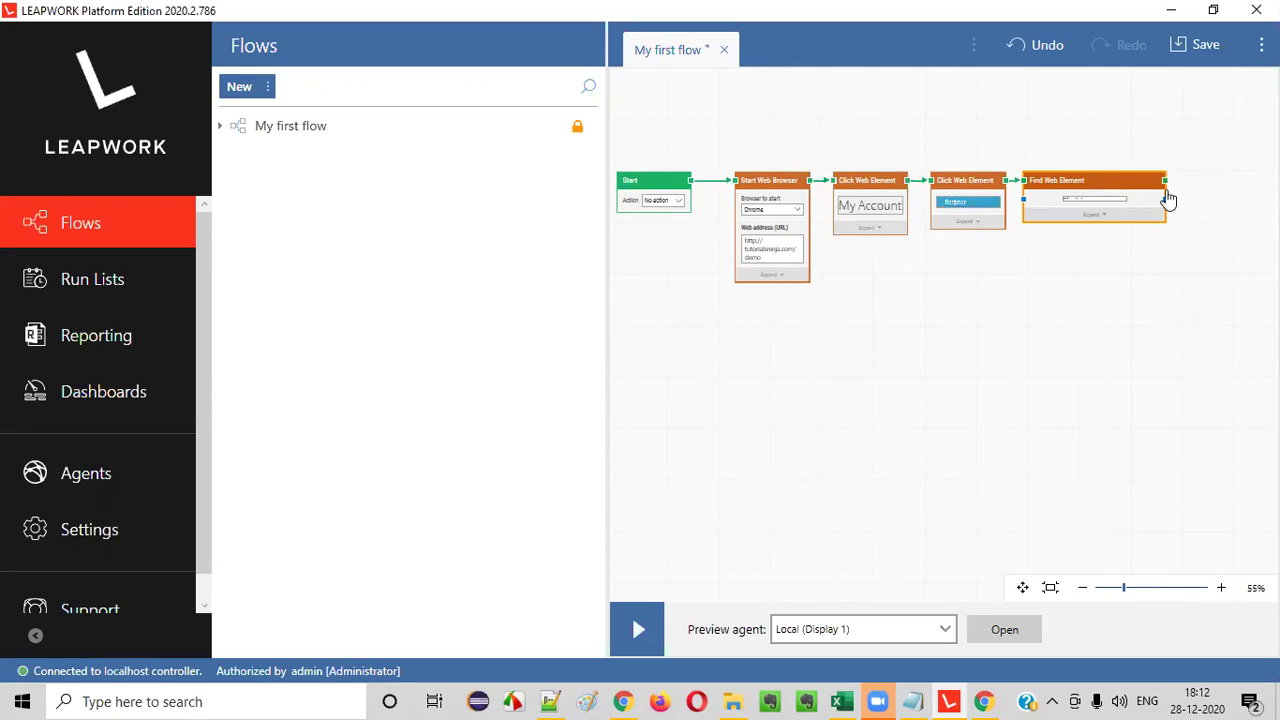
{"action": "left_click_drag", "start_coordinate": [1166, 190], "coordinate": [1183, 189]}
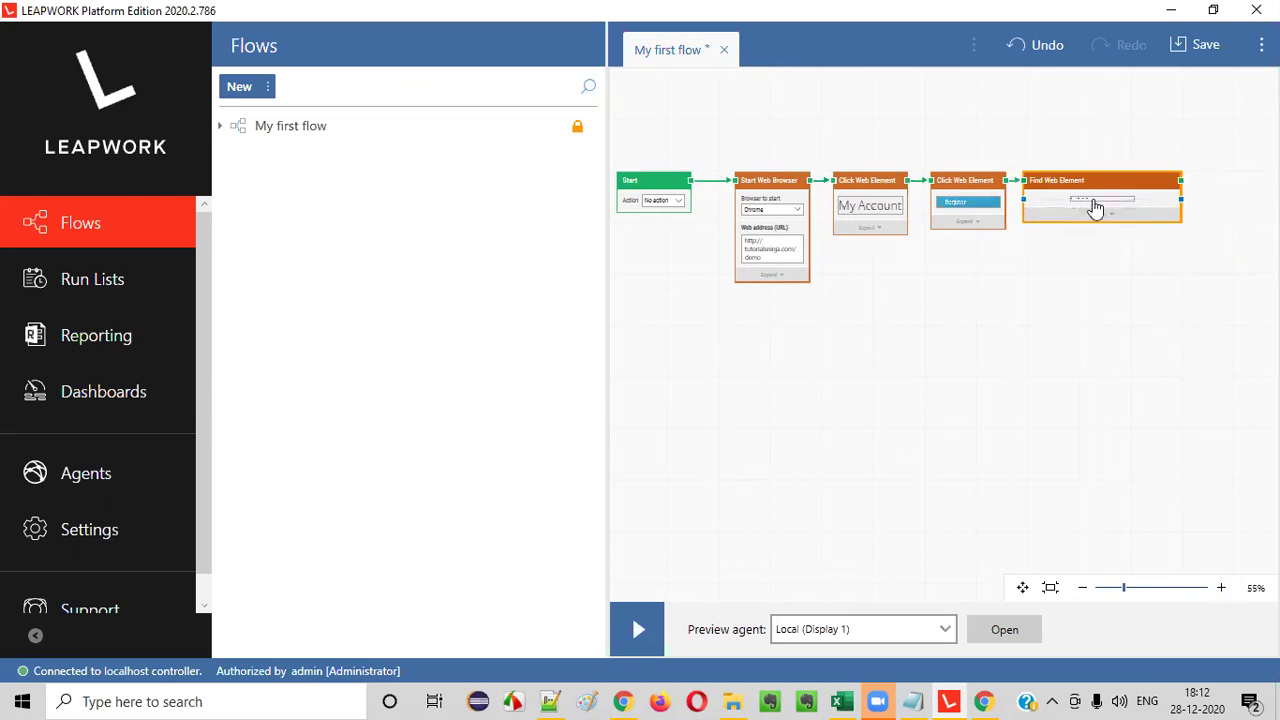
{"action": "left_click", "coordinate": [1221, 587]}
{"action": "left_click", "coordinate": [1222, 588]}
{"action": "left_click", "coordinate": [1222, 588]}
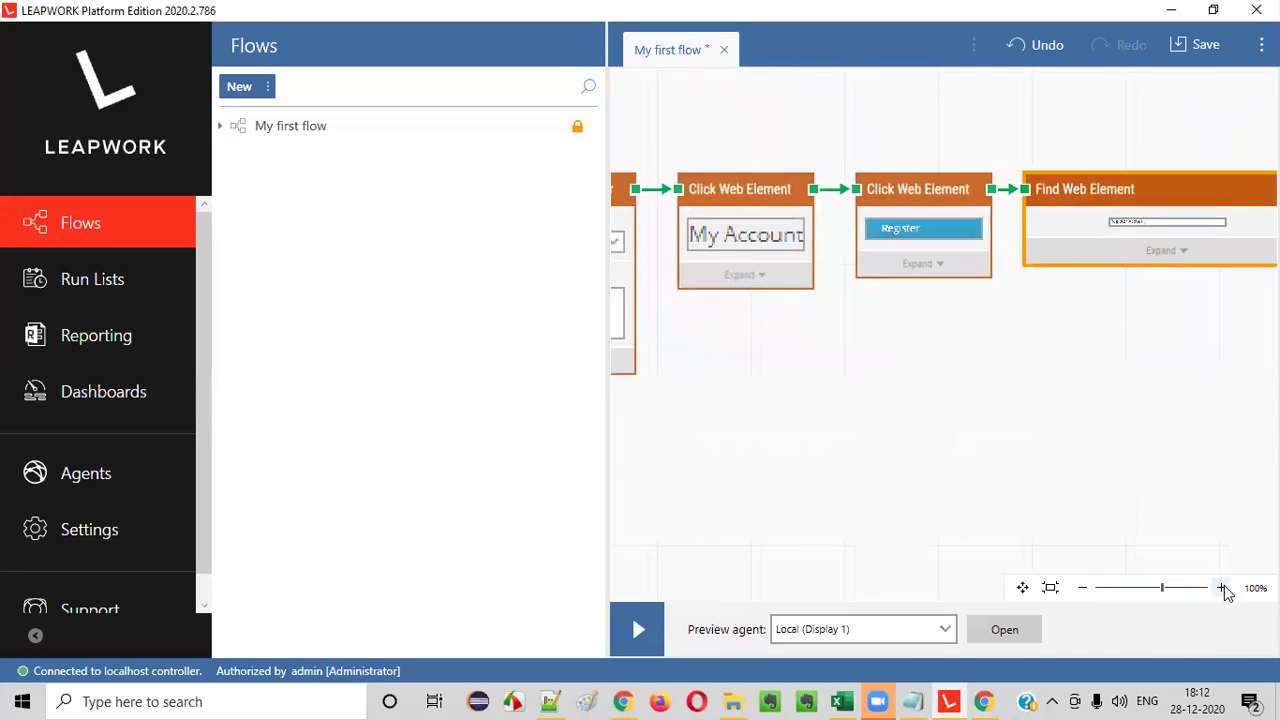
{"action": "left_click", "coordinate": [1224, 590]}
{"action": "left_click", "coordinate": [1222, 589]}
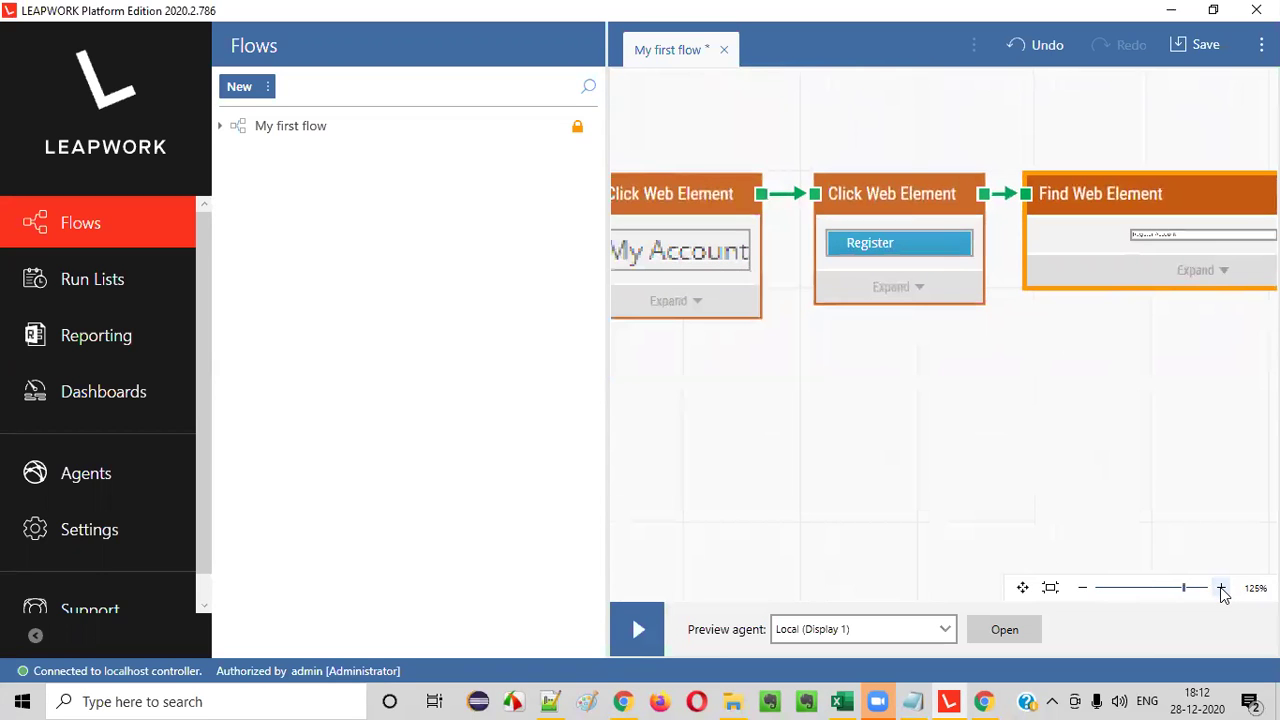
{"action": "left_click", "coordinate": [1222, 589]}
{"action": "left_click", "coordinate": [1222, 589]}
{"action": "left_click", "coordinate": [1222, 589]}
{"action": "left_click", "coordinate": [1222, 589]}
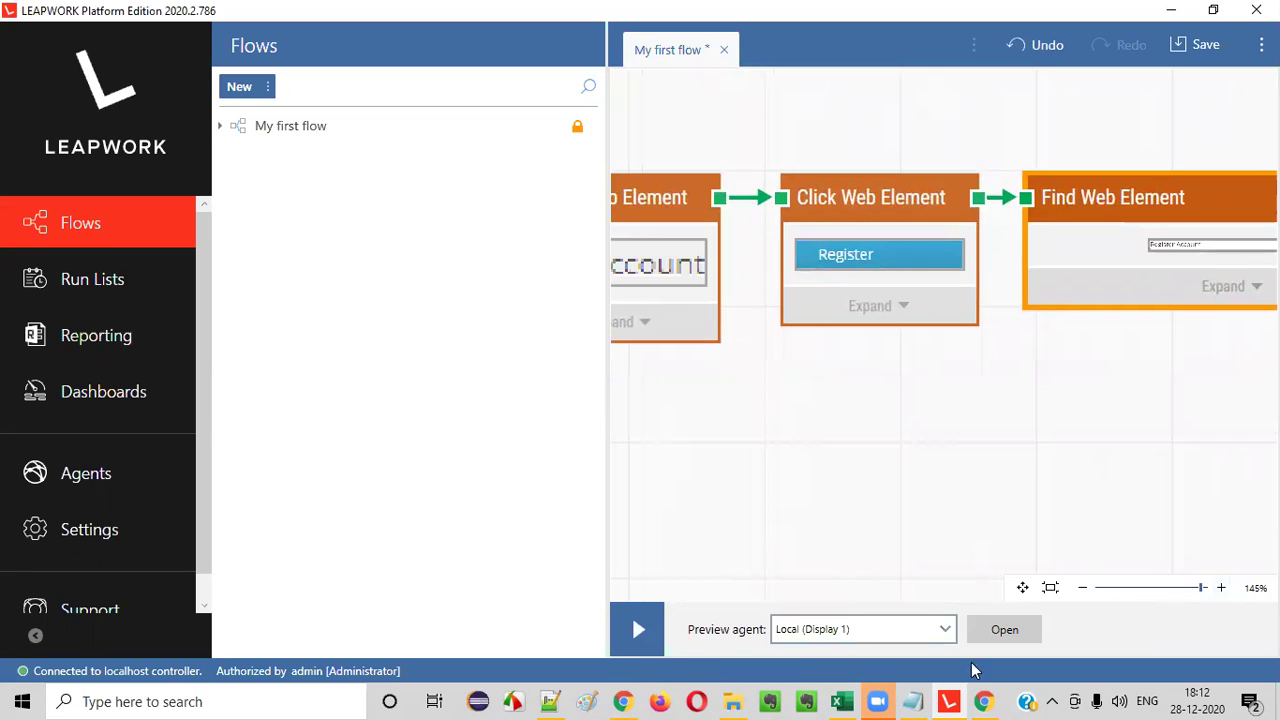
{"action": "left_click_drag", "start_coordinate": [1146, 417], "coordinate": [969, 433]}
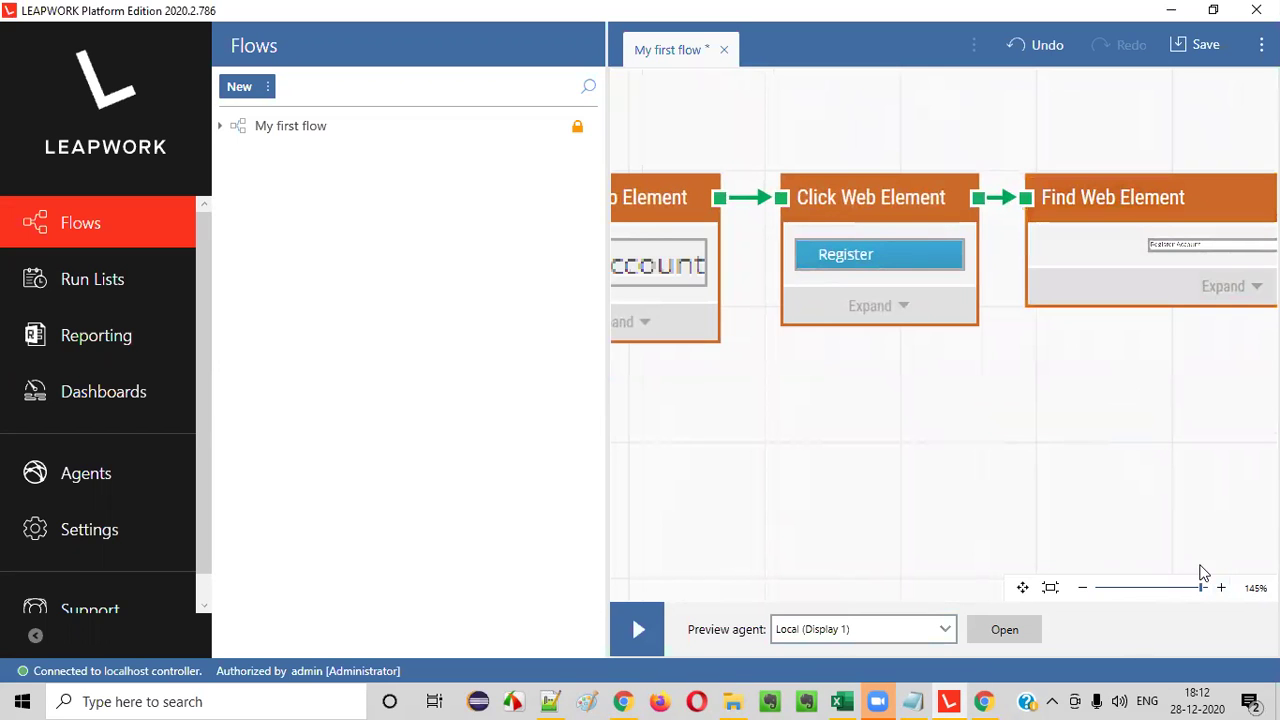
{"action": "left_click", "coordinate": [1083, 589]}
{"action": "left_click", "coordinate": [1083, 589]}
{"action": "left_click", "coordinate": [1083, 589]}
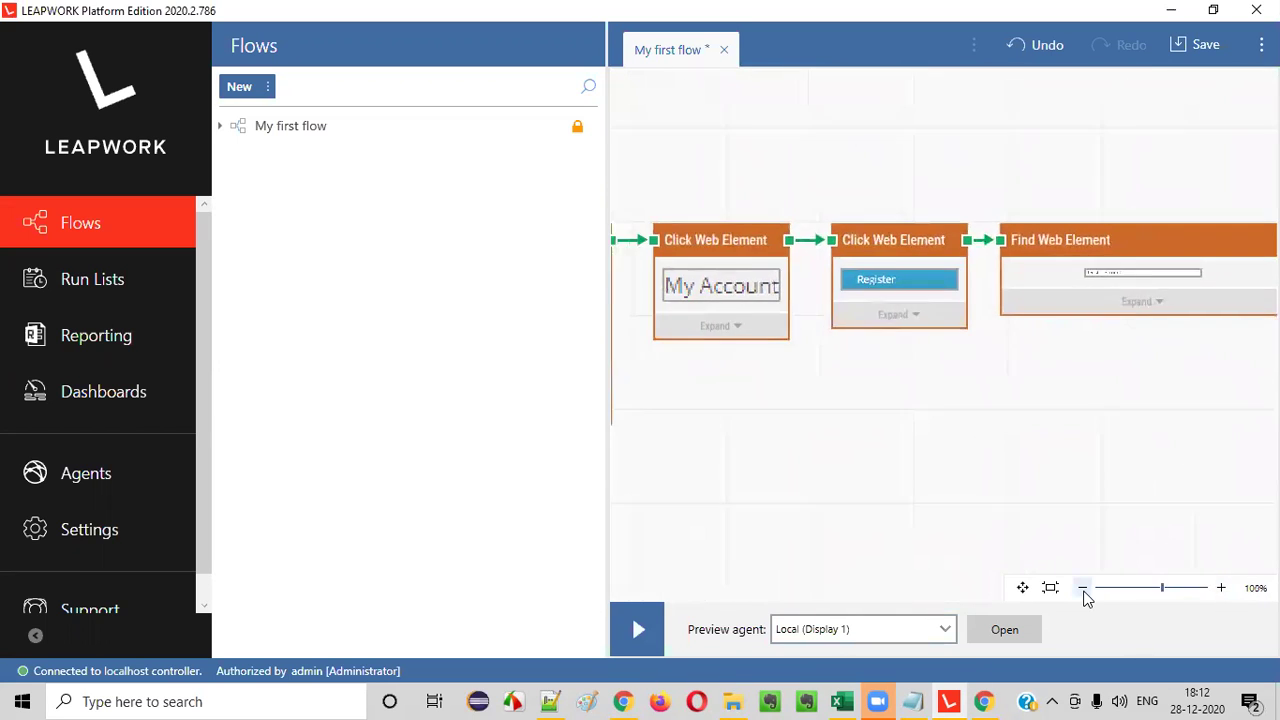
{"action": "left_click", "coordinate": [1083, 589]}
{"action": "left_click", "coordinate": [1083, 589]}
{"action": "left_click", "coordinate": [1083, 589]}
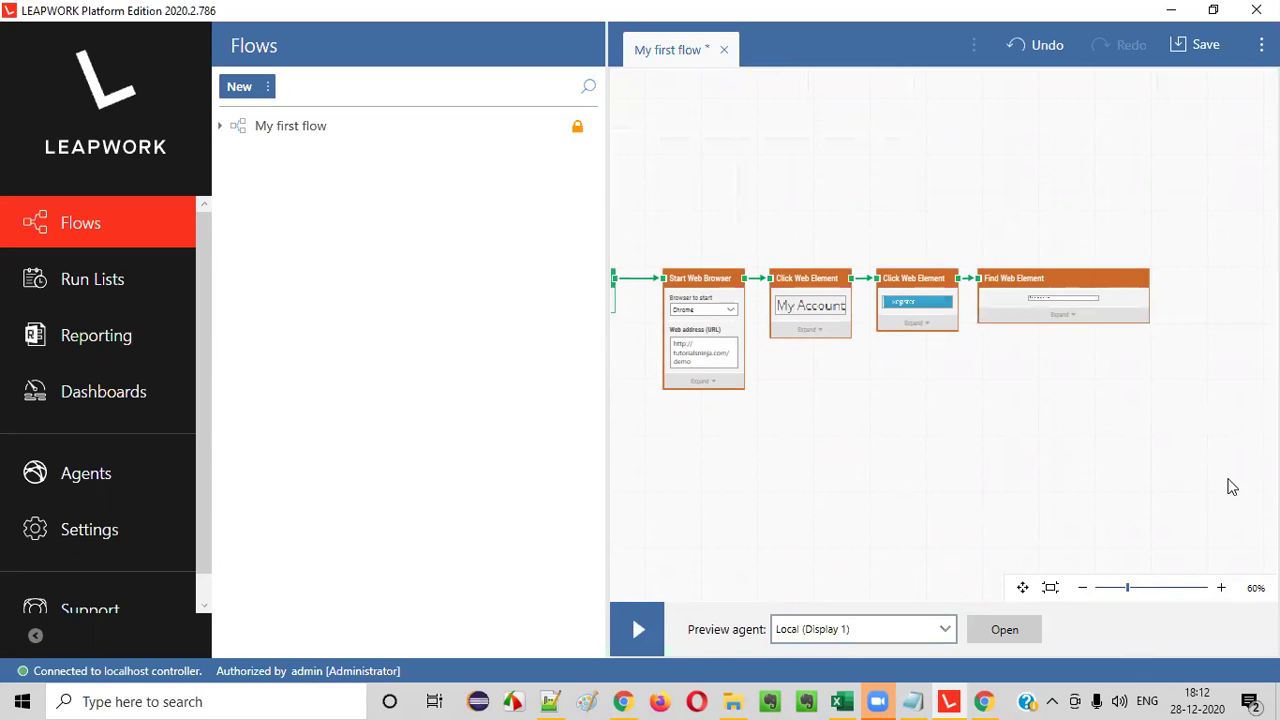
- Scroll through the Register Account form and highlight its Your Personal Details heading, then return to LEAPWORK
{"action": "left_click", "coordinate": [622, 701]}
{"action": "scroll", "coordinate": [470, 304], "scroll_direction": "down", "scroll_amount": 1}
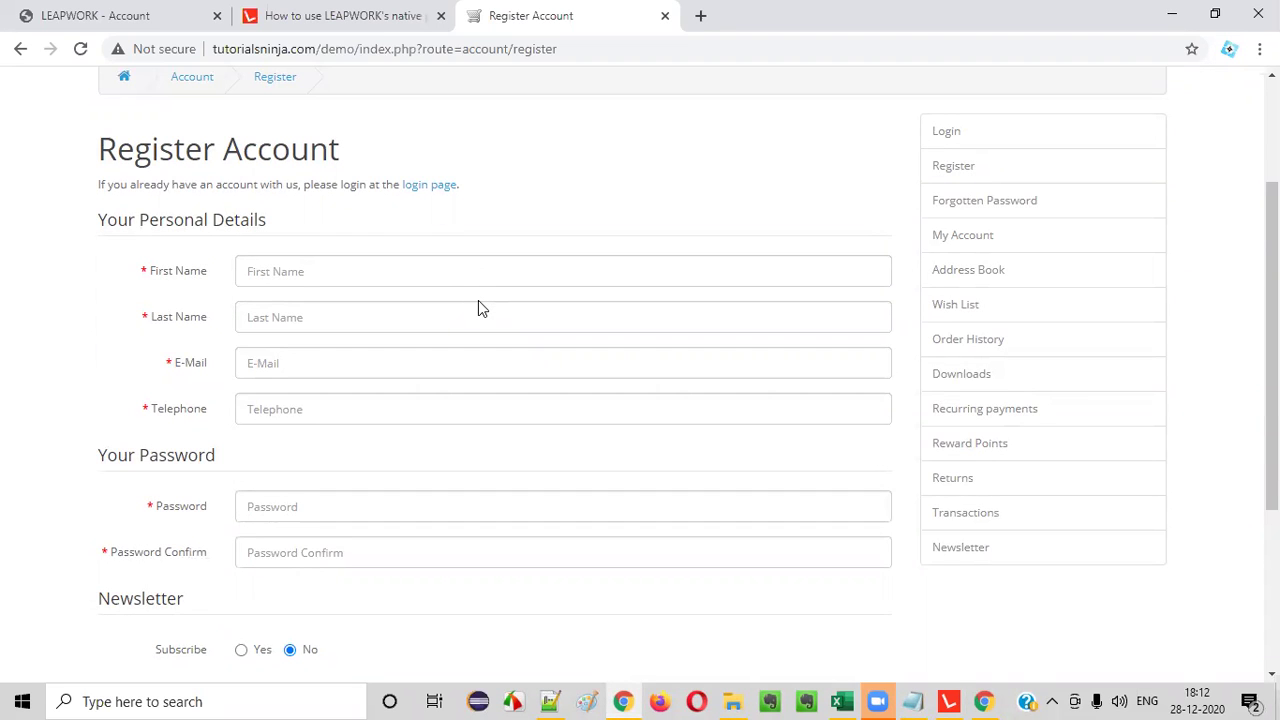
{"action": "scroll", "coordinate": [478, 302], "scroll_direction": "down", "scroll_amount": 2}
{"action": "scroll", "coordinate": [478, 302], "scroll_direction": "up", "scroll_amount": 3}
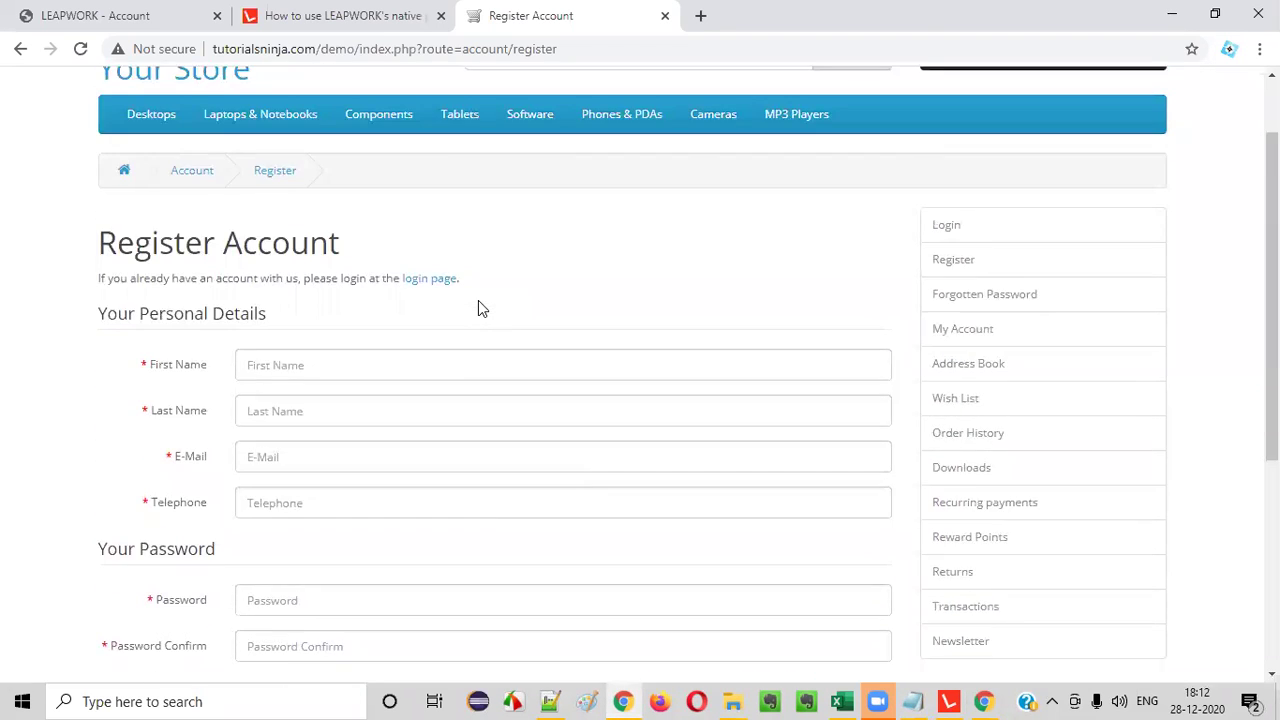
{"action": "scroll", "coordinate": [478, 306], "scroll_direction": "down", "scroll_amount": 1}
{"action": "left_click_drag", "start_coordinate": [104, 222], "coordinate": [302, 310]}
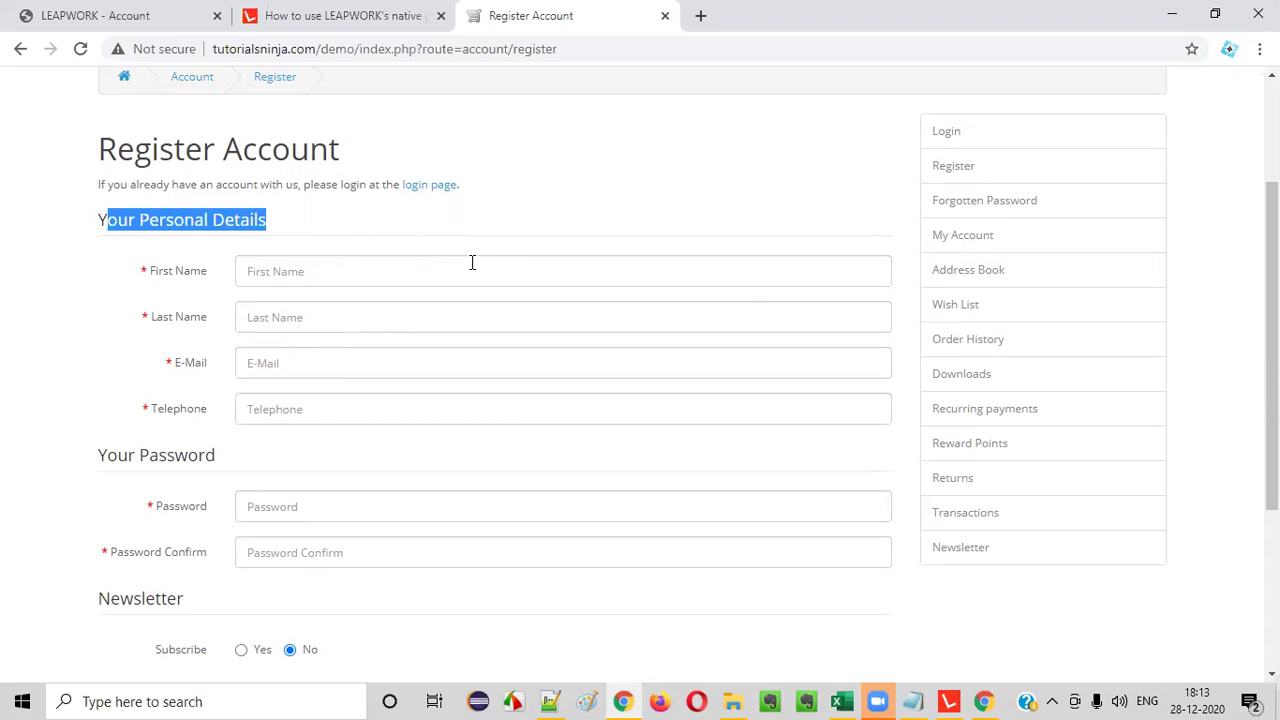
{"action": "scroll", "coordinate": [426, 271], "scroll_direction": "down", "scroll_amount": 2}
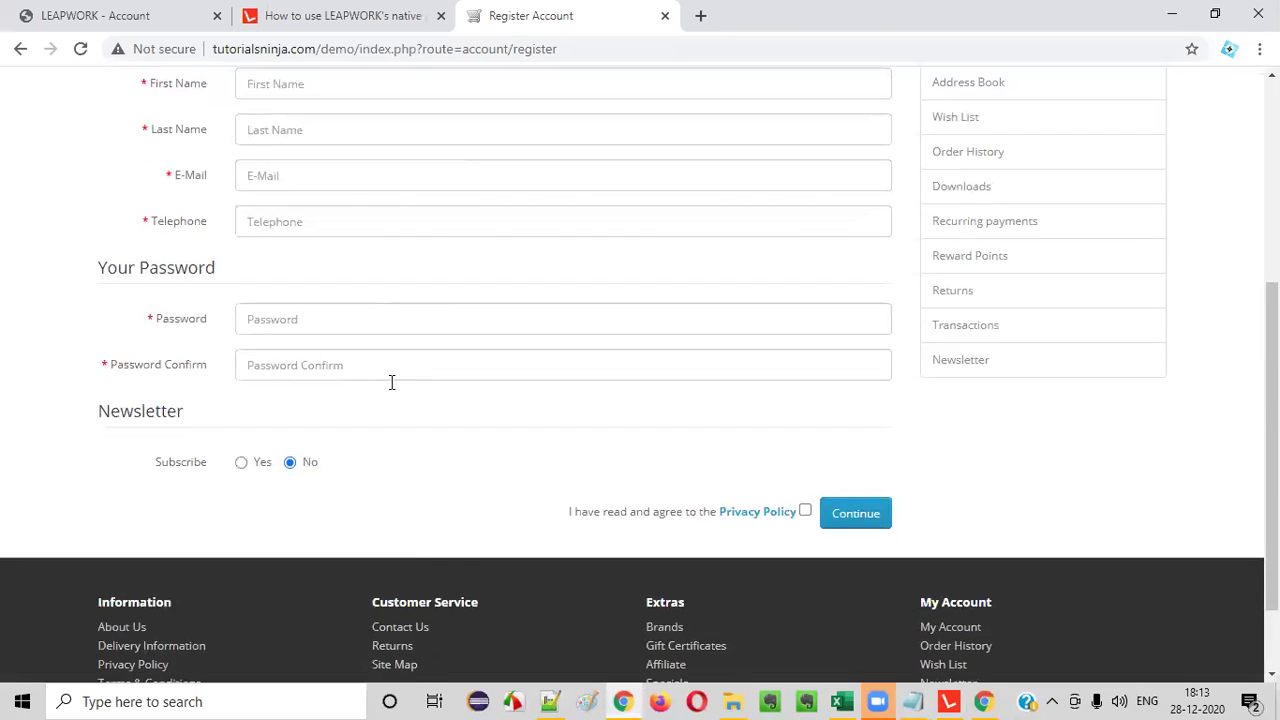
{"action": "scroll", "coordinate": [418, 467], "scroll_direction": "up", "scroll_amount": 2}
{"action": "left_click", "coordinate": [521, 213]}
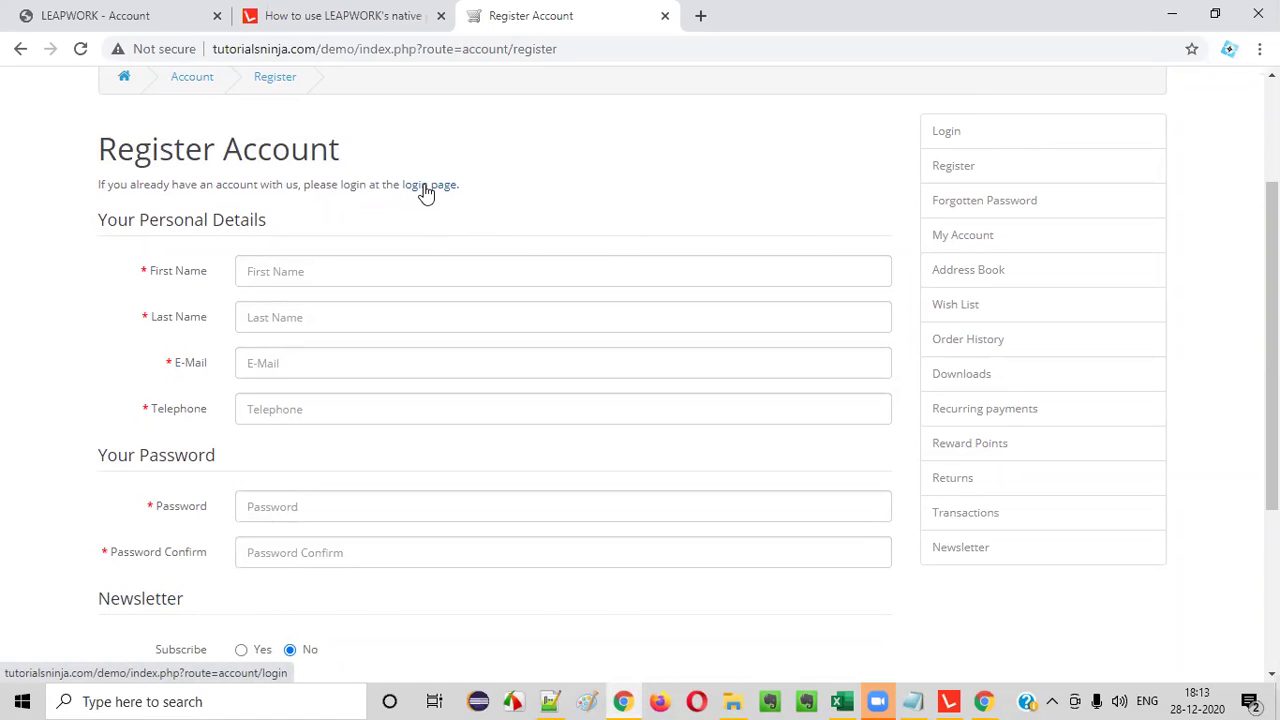
{"action": "left_click", "coordinate": [947, 695]}
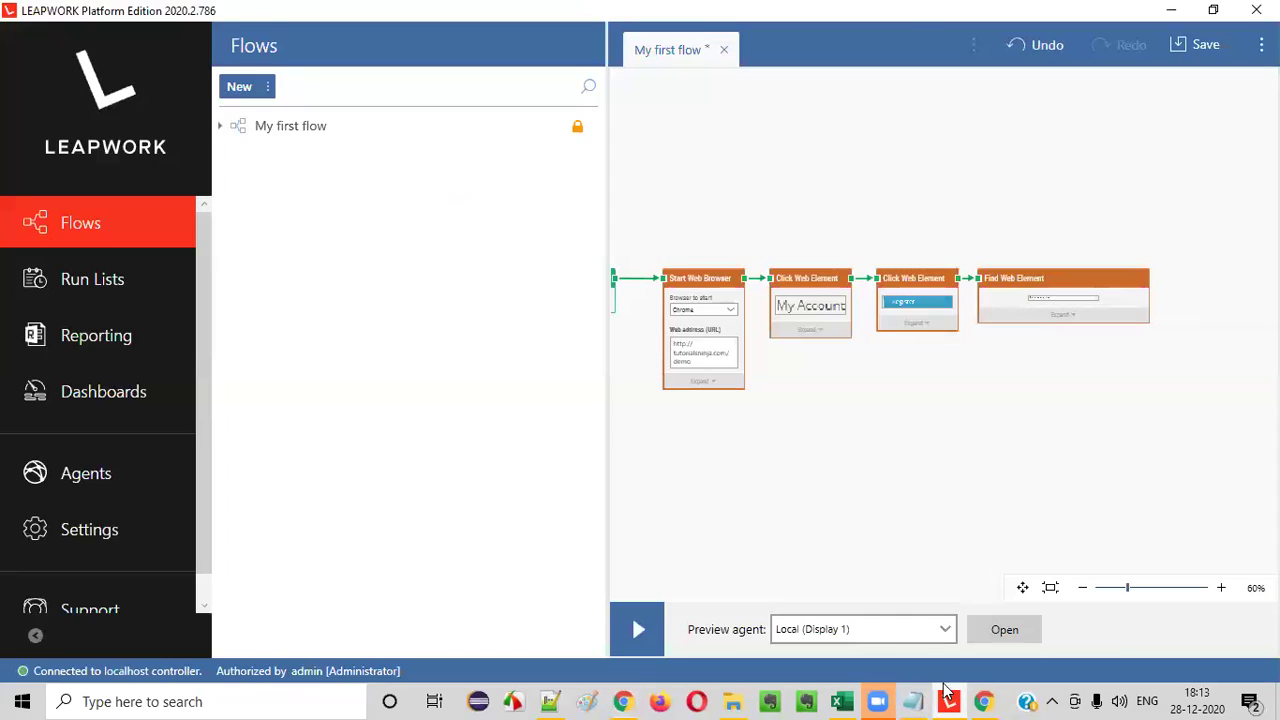
- Add a Click Web Element block targeting the 'login page' link, connected after Find Web Element
{"action": "right_click", "coordinate": [1179, 291]}
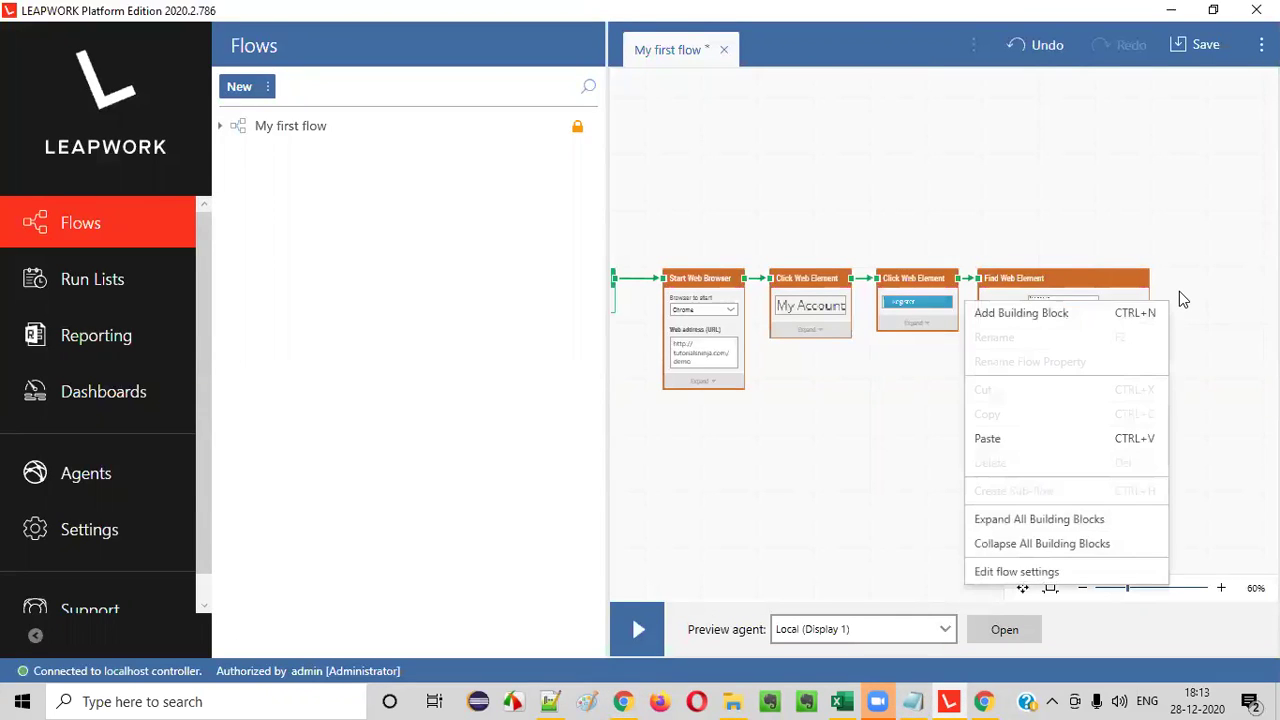
{"action": "left_click", "coordinate": [1106, 313]}
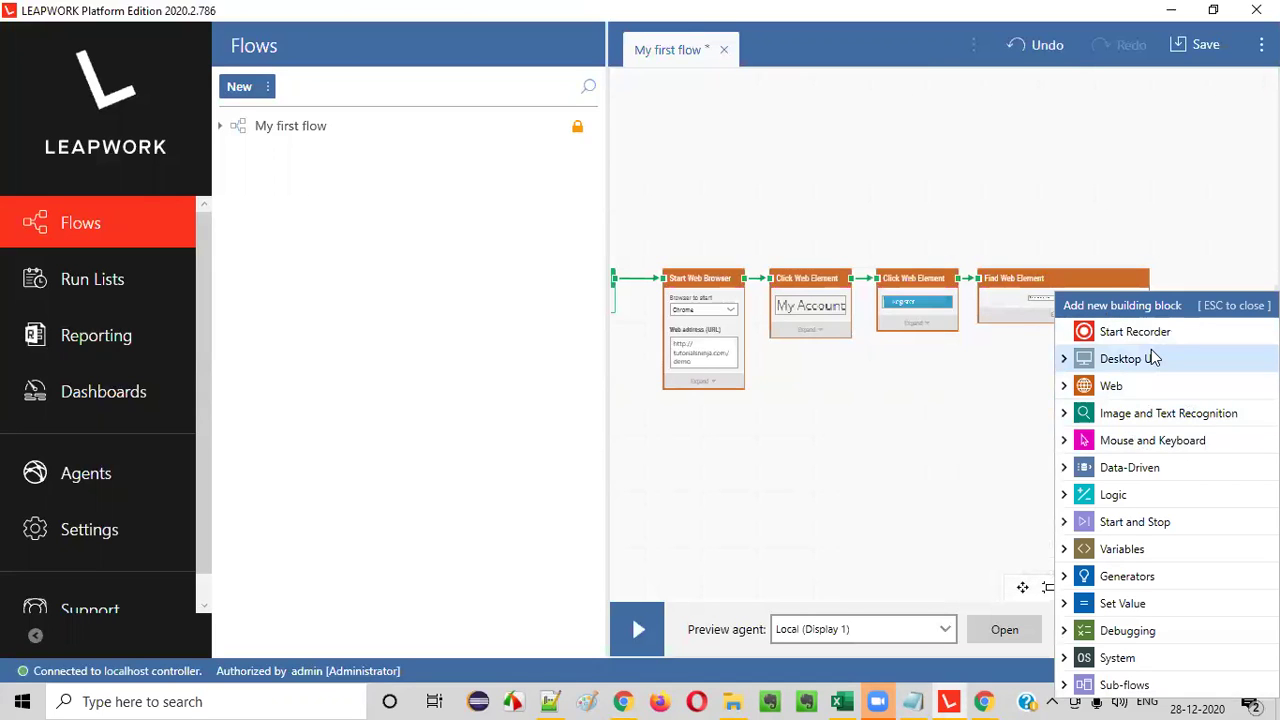
{"action": "left_click", "coordinate": [1071, 388]}
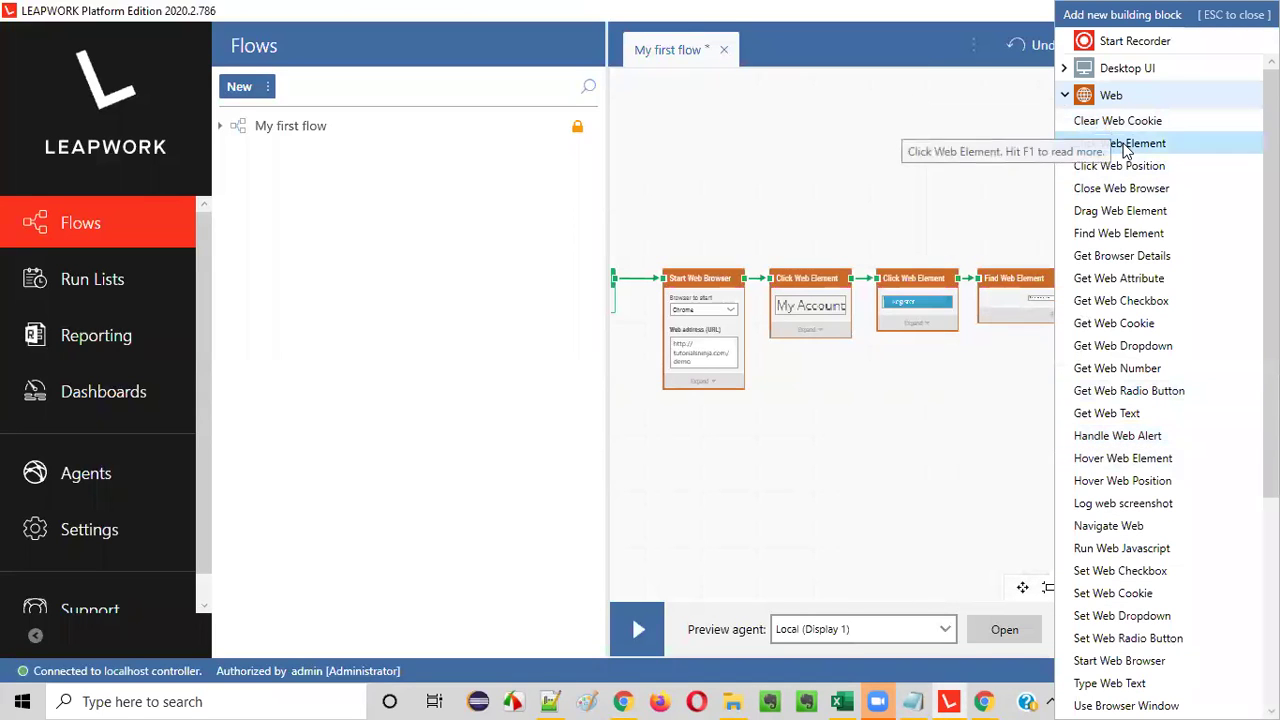
{"action": "left_click", "coordinate": [1152, 150]}
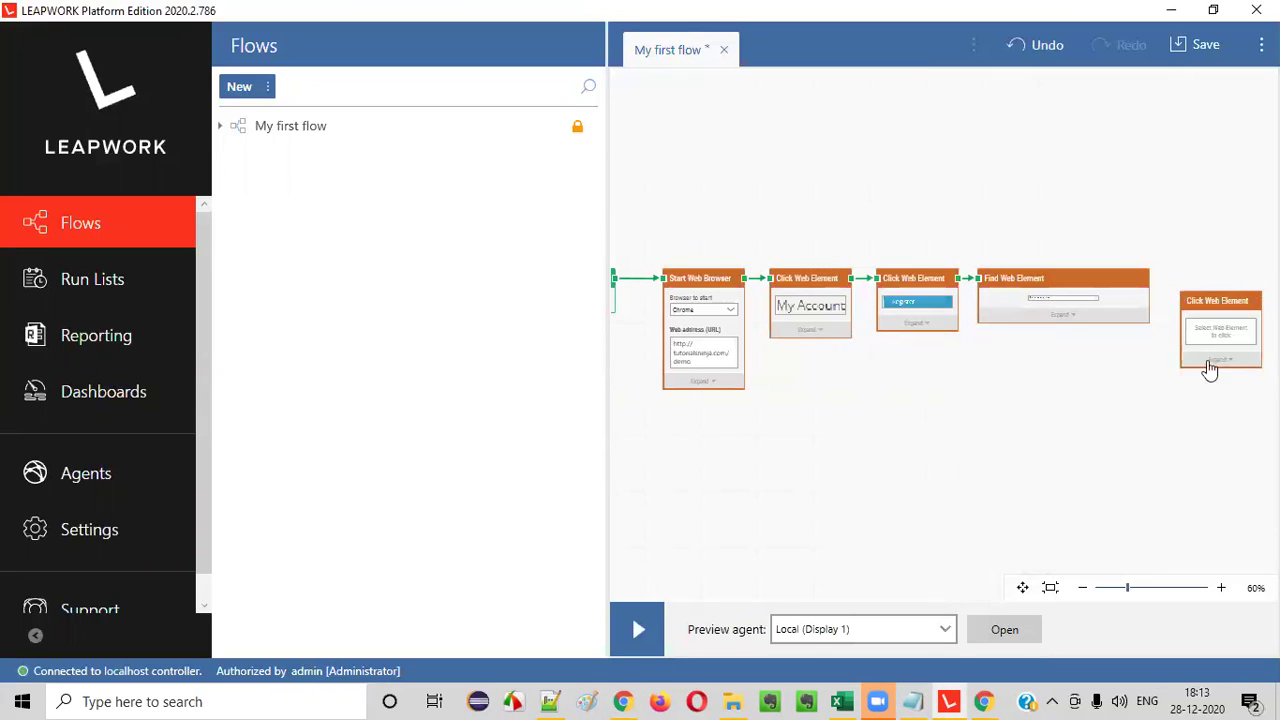
{"action": "left_click", "coordinate": [1215, 340]}
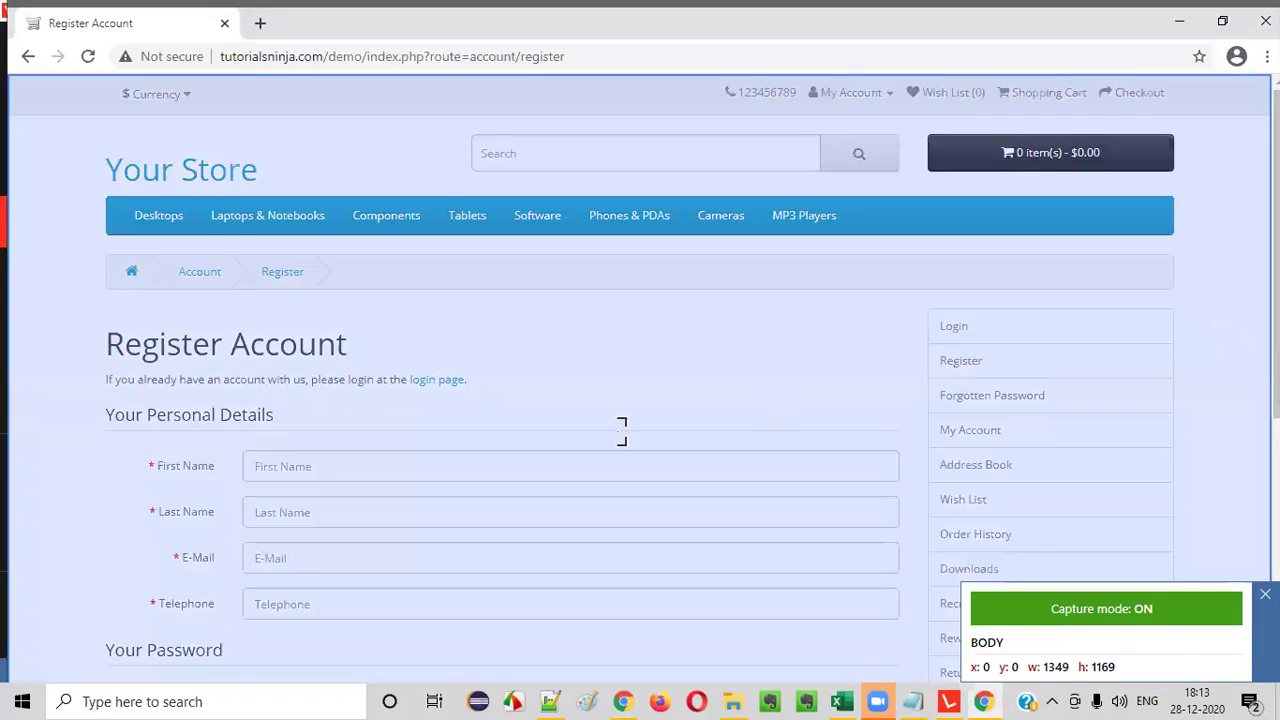
{"action": "left_click", "coordinate": [437, 378]}
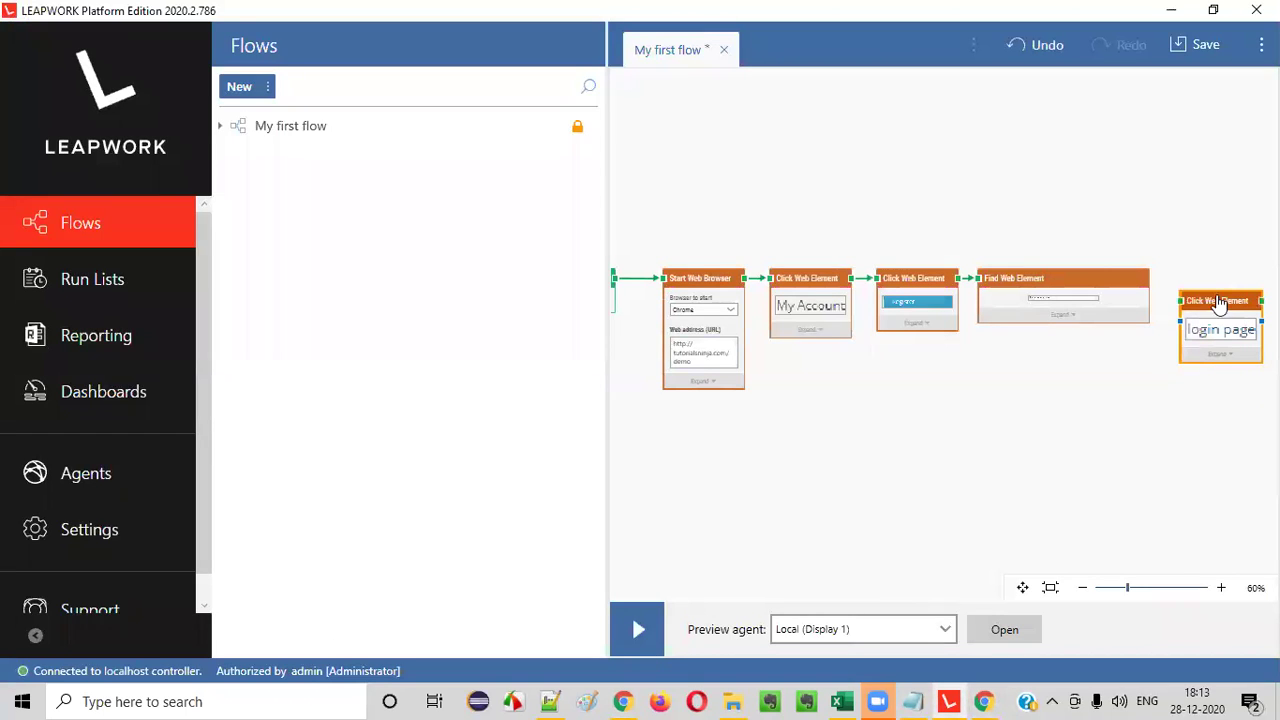
{"action": "left_click_drag", "start_coordinate": [1214, 305], "coordinate": [1202, 285]}
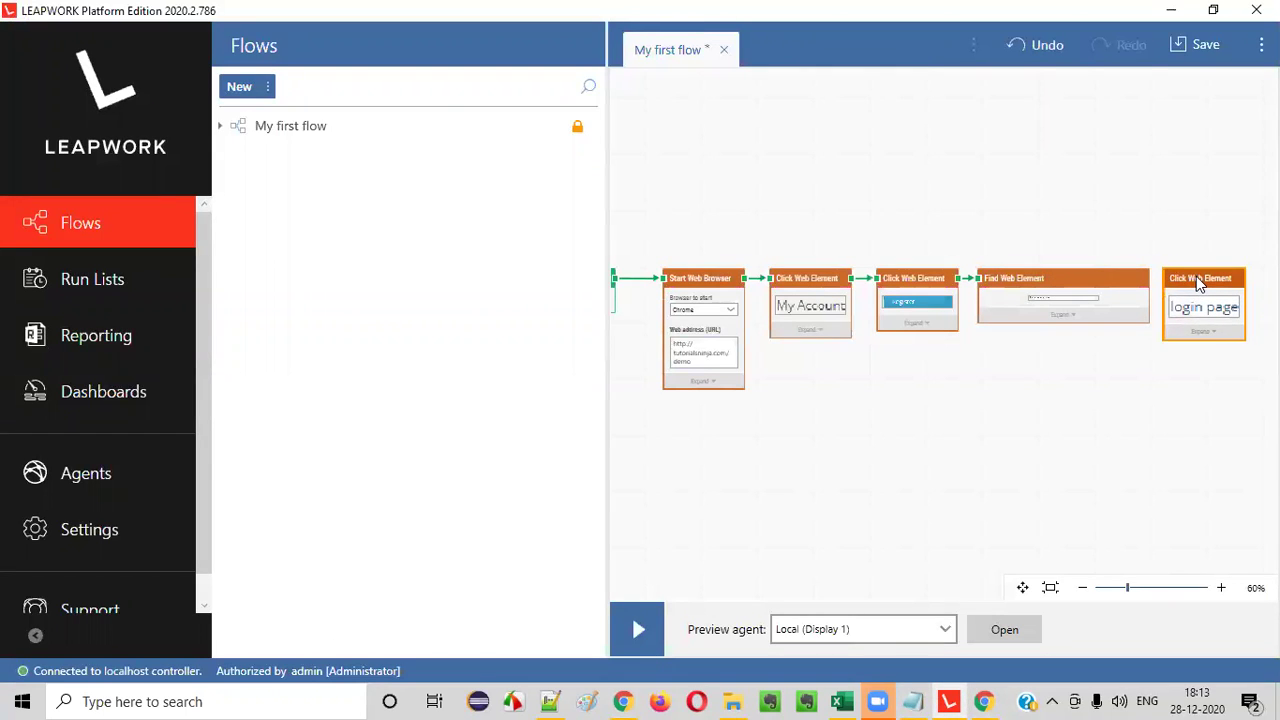
{"action": "left_click_drag", "start_coordinate": [1148, 278], "coordinate": [1180, 290]}
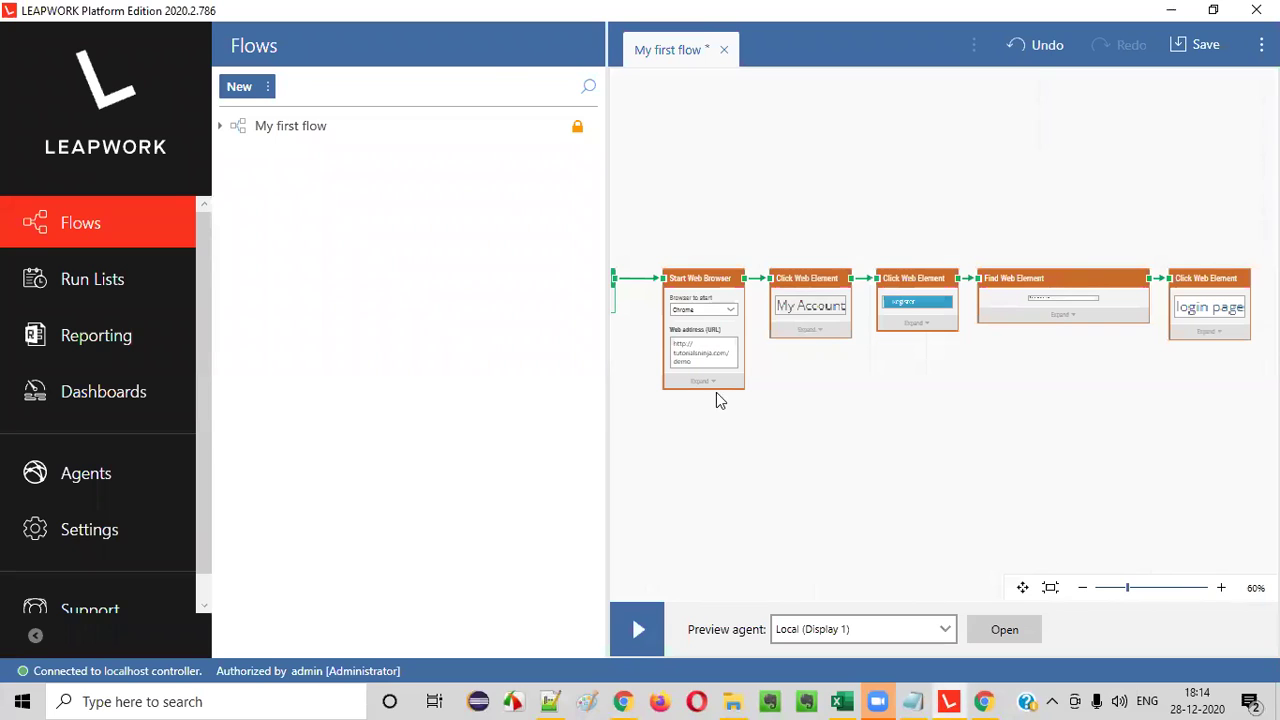
- Follow the login page link in Chrome to reach the store's Account Login form
{"action": "left_click", "coordinate": [622, 701]}
{"action": "left_click", "coordinate": [420, 188]}
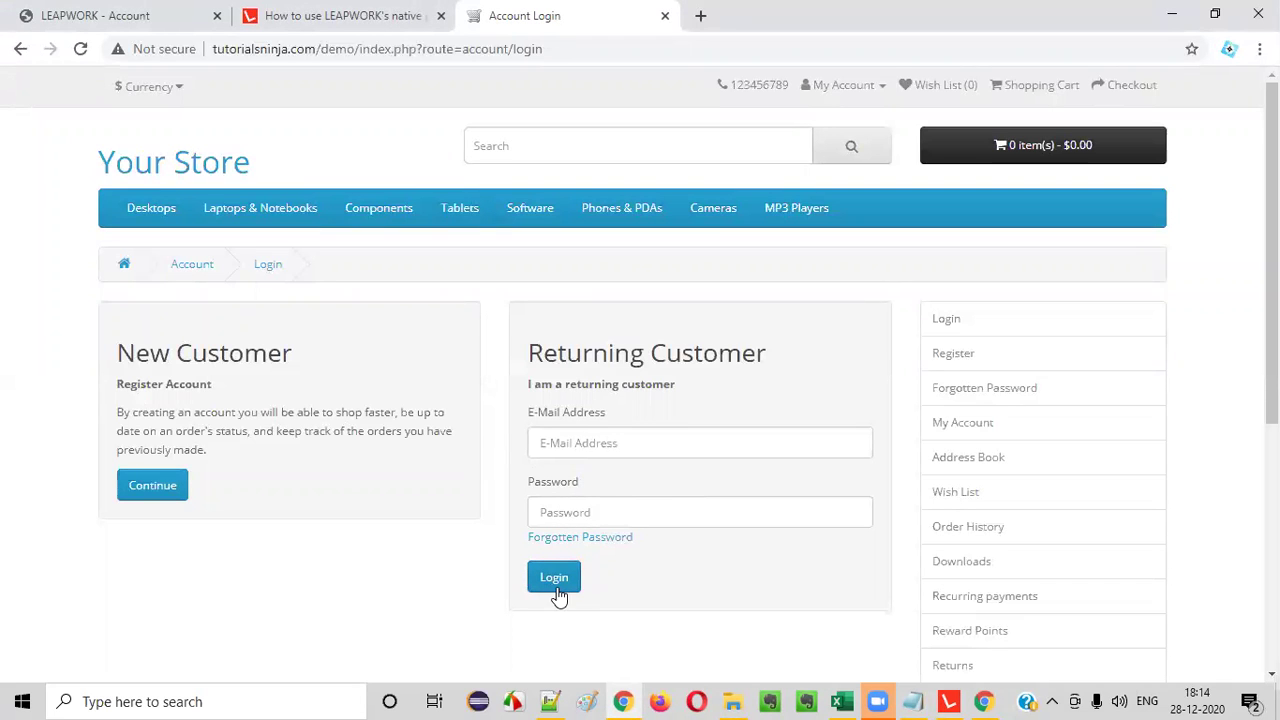
{"action": "left_click", "coordinate": [948, 701]}
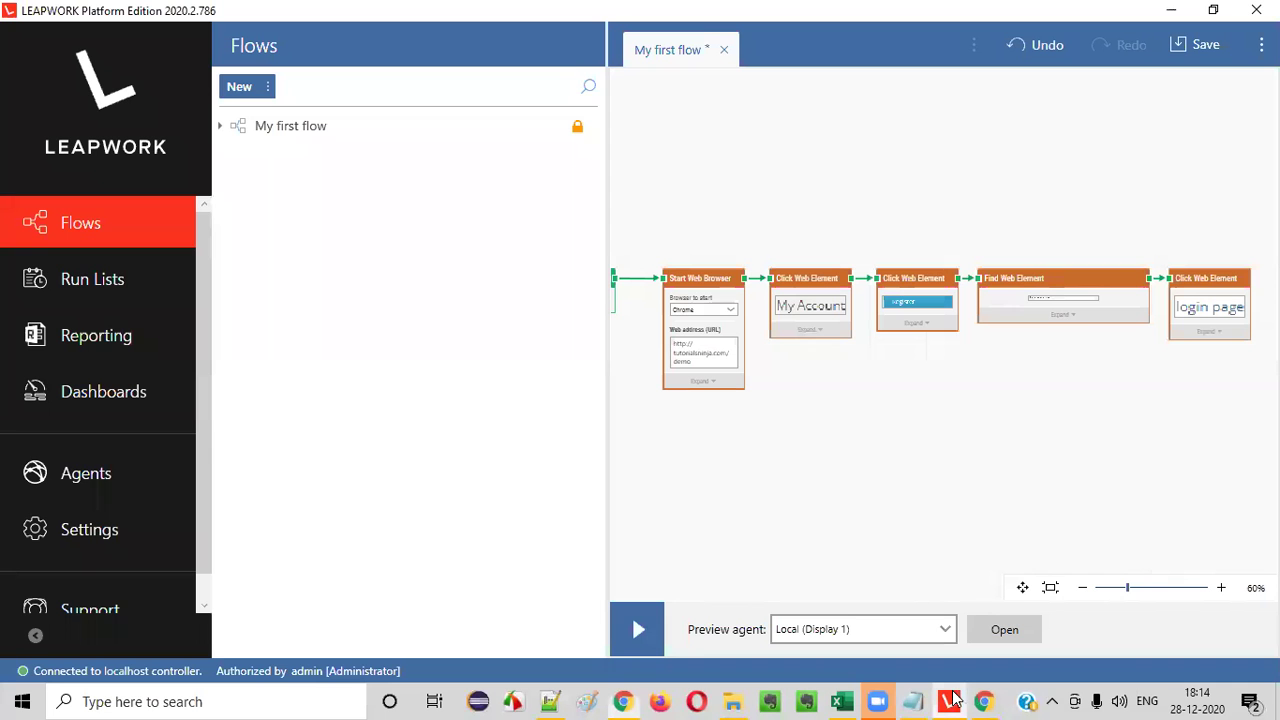
{"action": "right_click", "coordinate": [968, 398]}
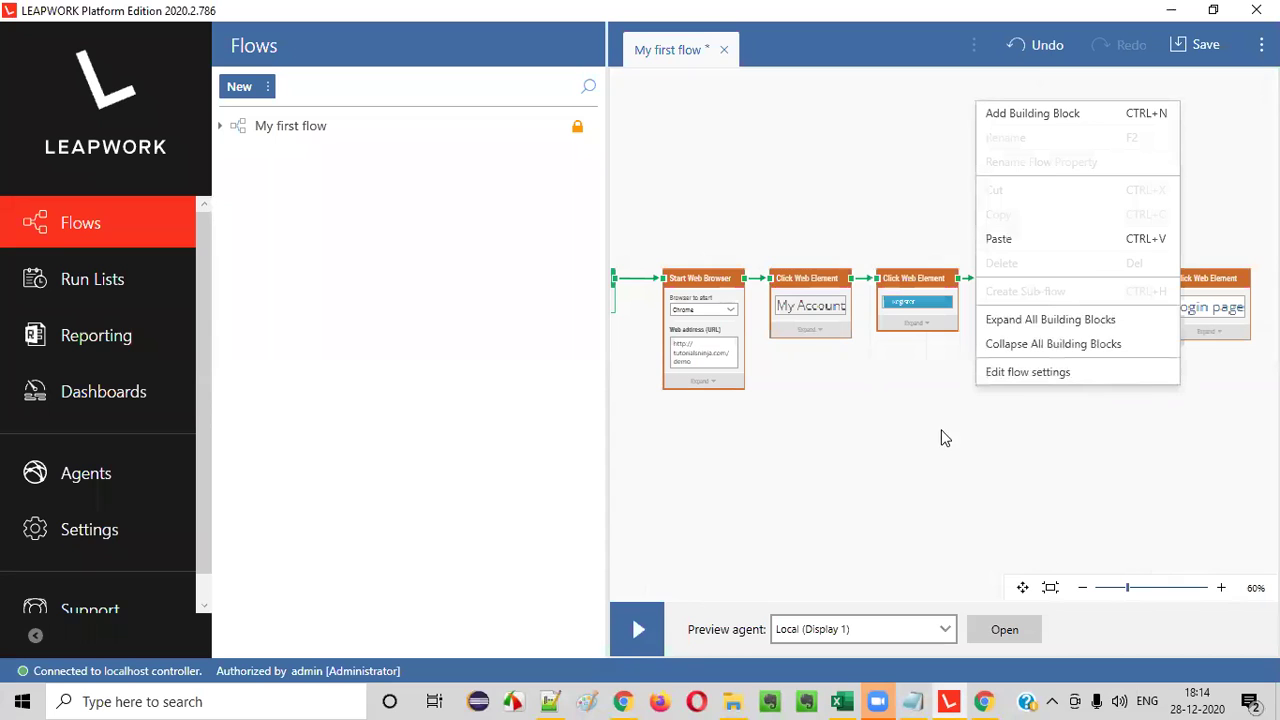
{"action": "left_click", "coordinate": [1044, 118]}
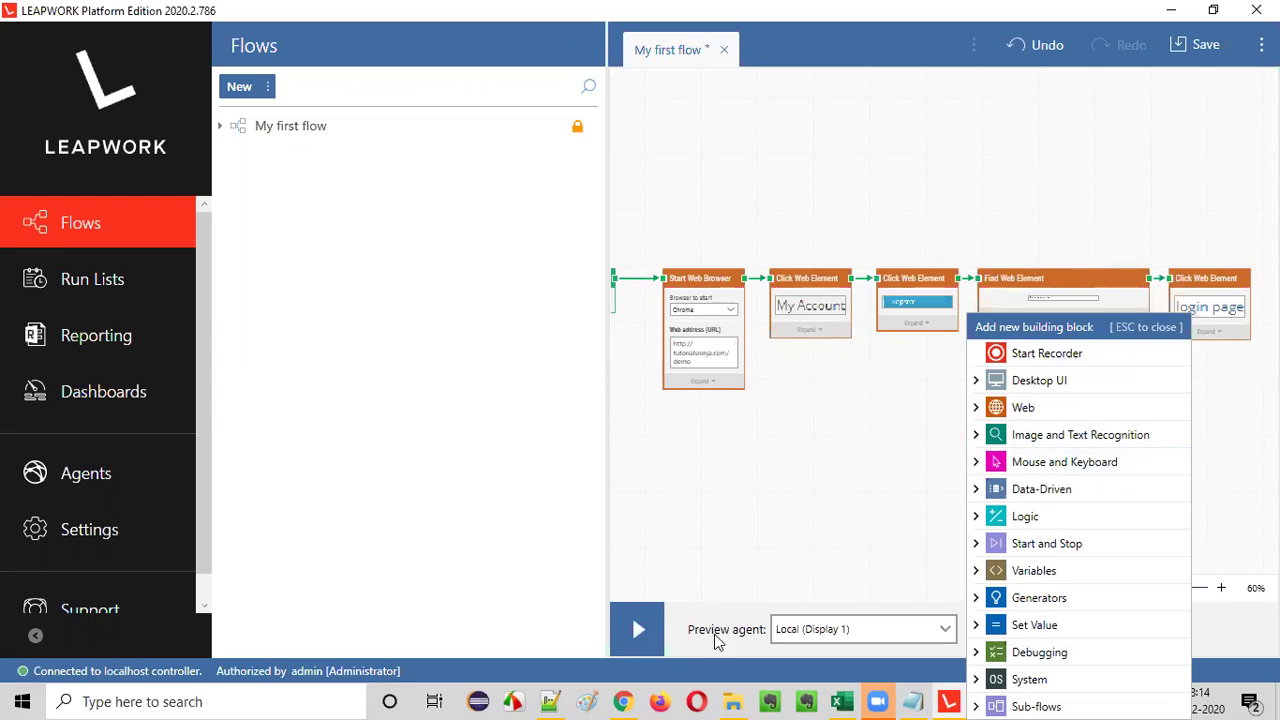
{"action": "left_click", "coordinate": [622, 701]}
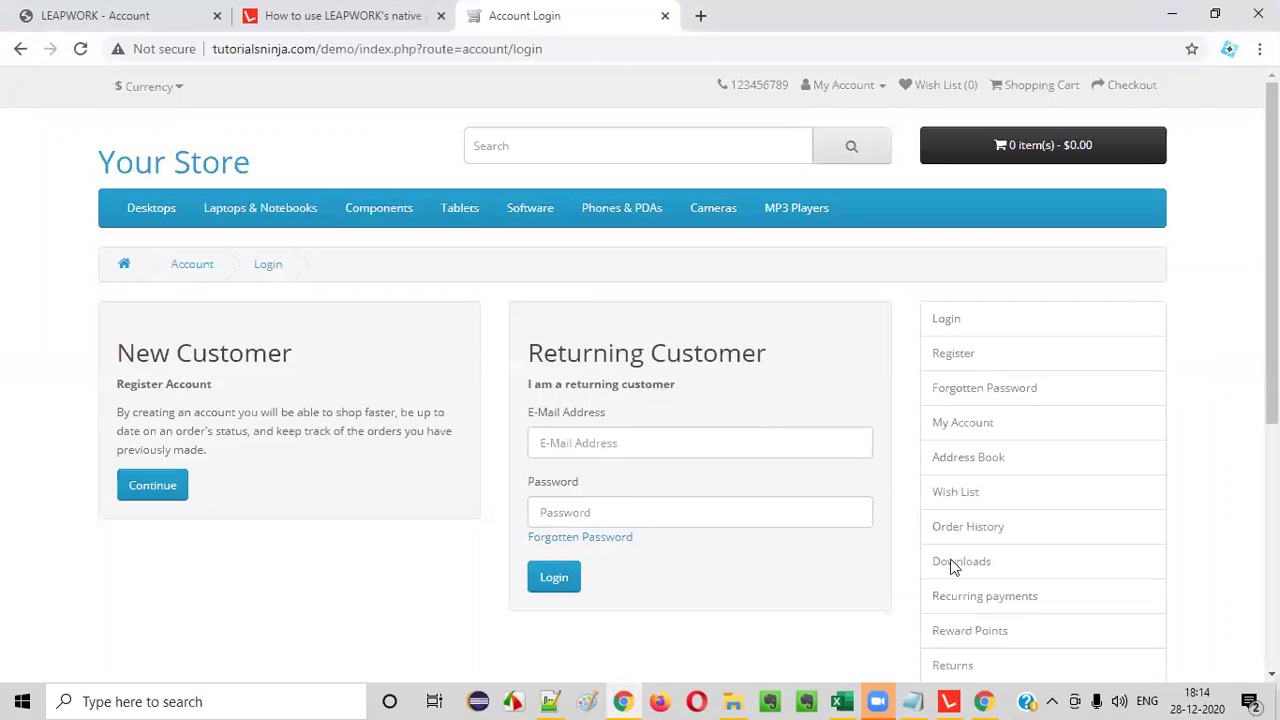
{"action": "left_click", "coordinate": [948, 701]}
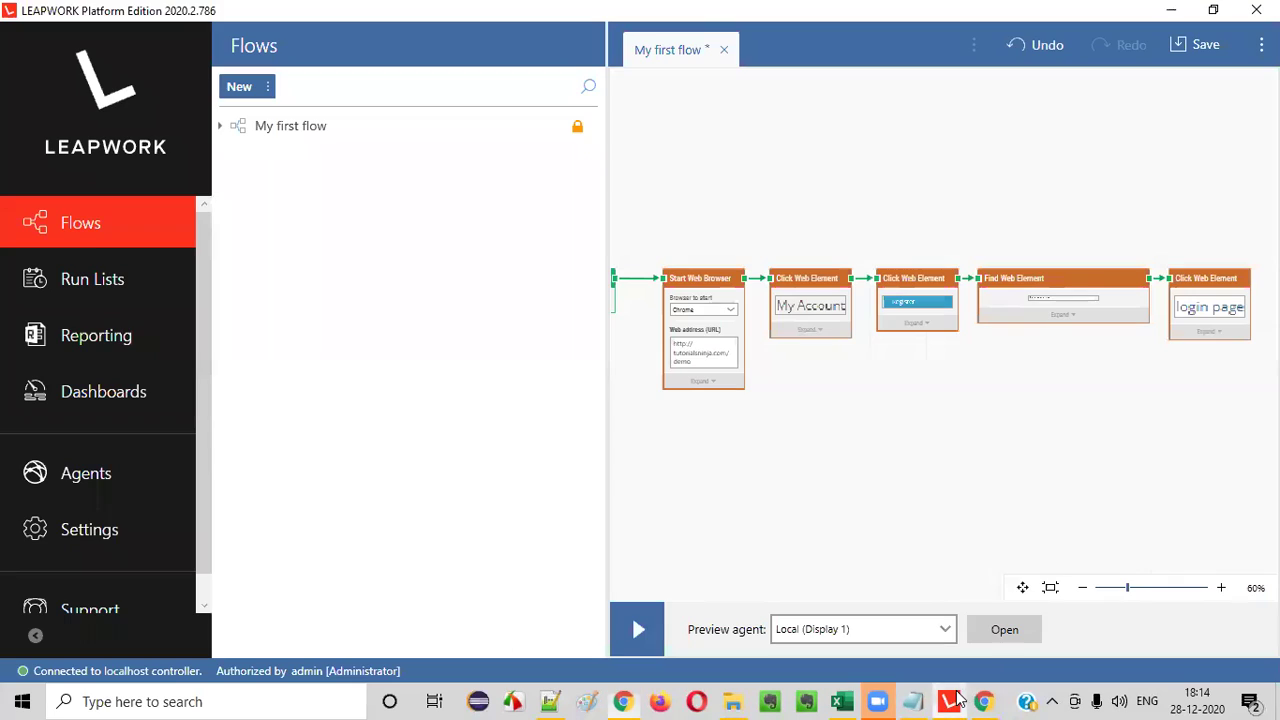
- Add a Web > Type Web Text block and link it right after the login page click step
{"action": "right_click", "coordinate": [980, 418]}
{"action": "left_click", "coordinate": [1043, 126]}
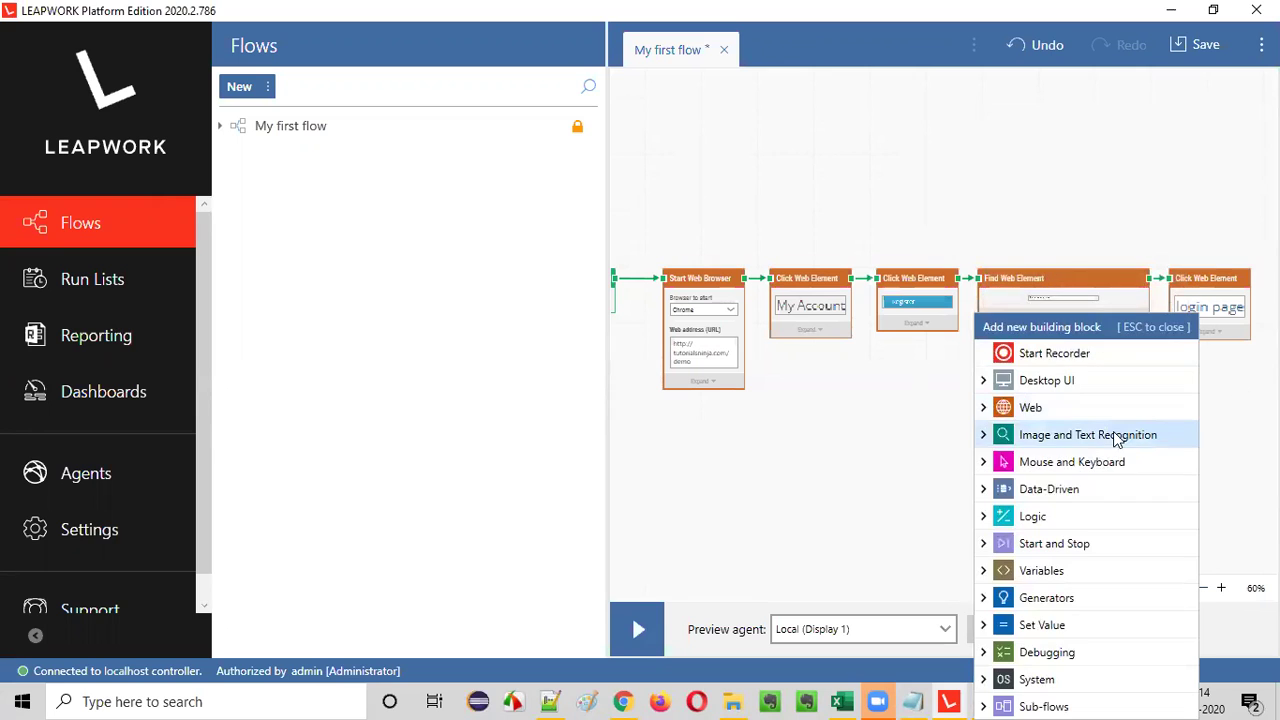
{"action": "left_click", "coordinate": [983, 409]}
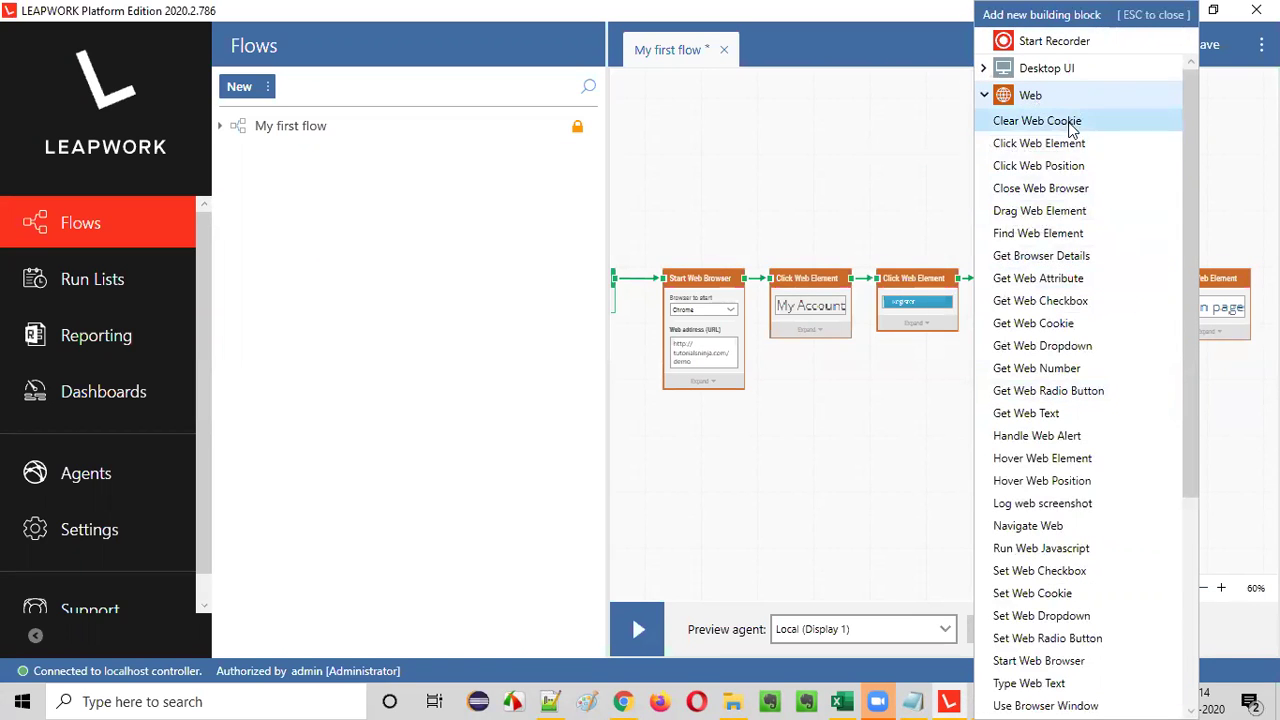
{"action": "scroll", "coordinate": [1091, 389], "scroll_direction": "down", "scroll_amount": 2}
{"action": "scroll", "coordinate": [1089, 370], "scroll_direction": "up", "scroll_amount": 2}
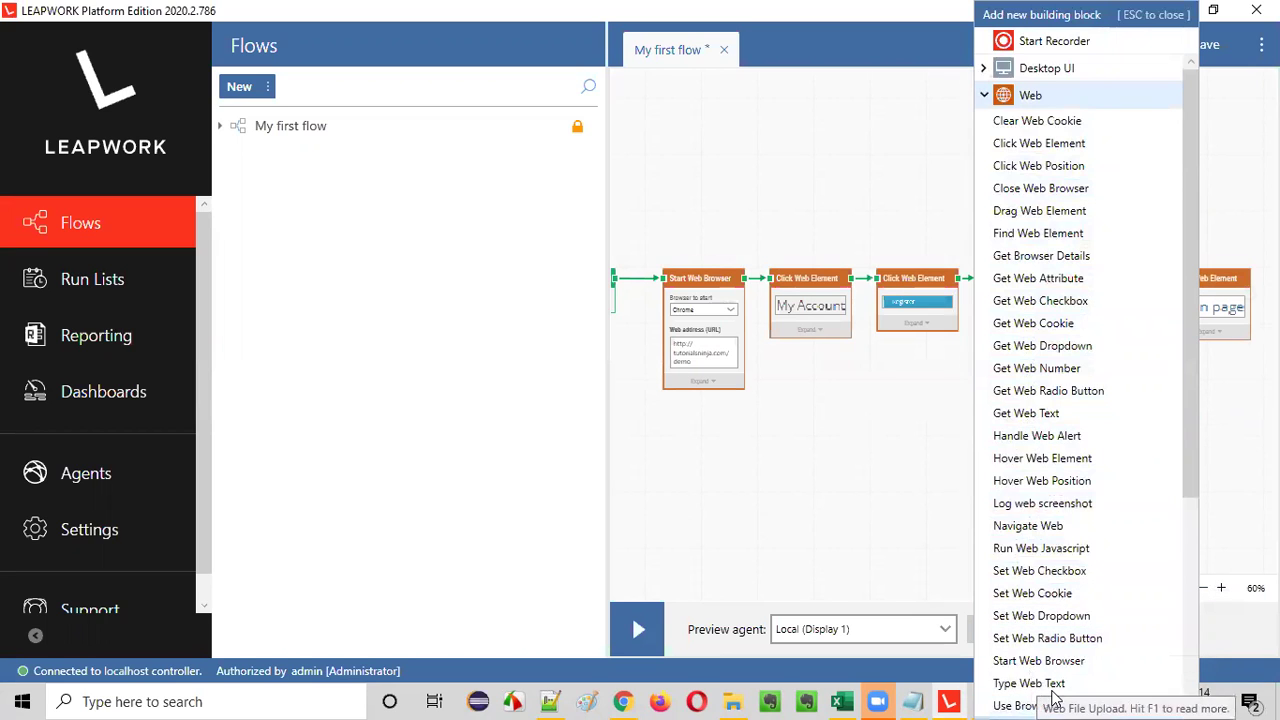
{"action": "scroll", "coordinate": [1040, 685], "scroll_direction": "down", "scroll_amount": 2}
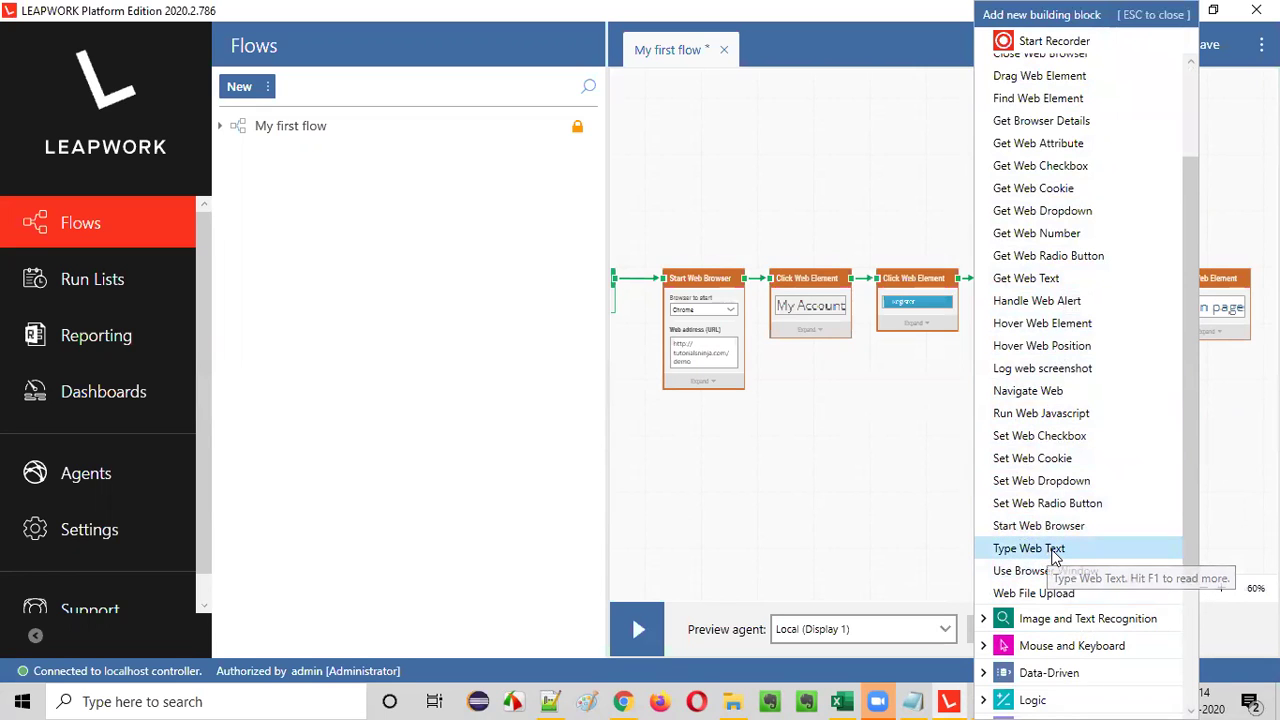
{"action": "left_click", "coordinate": [1053, 555]}
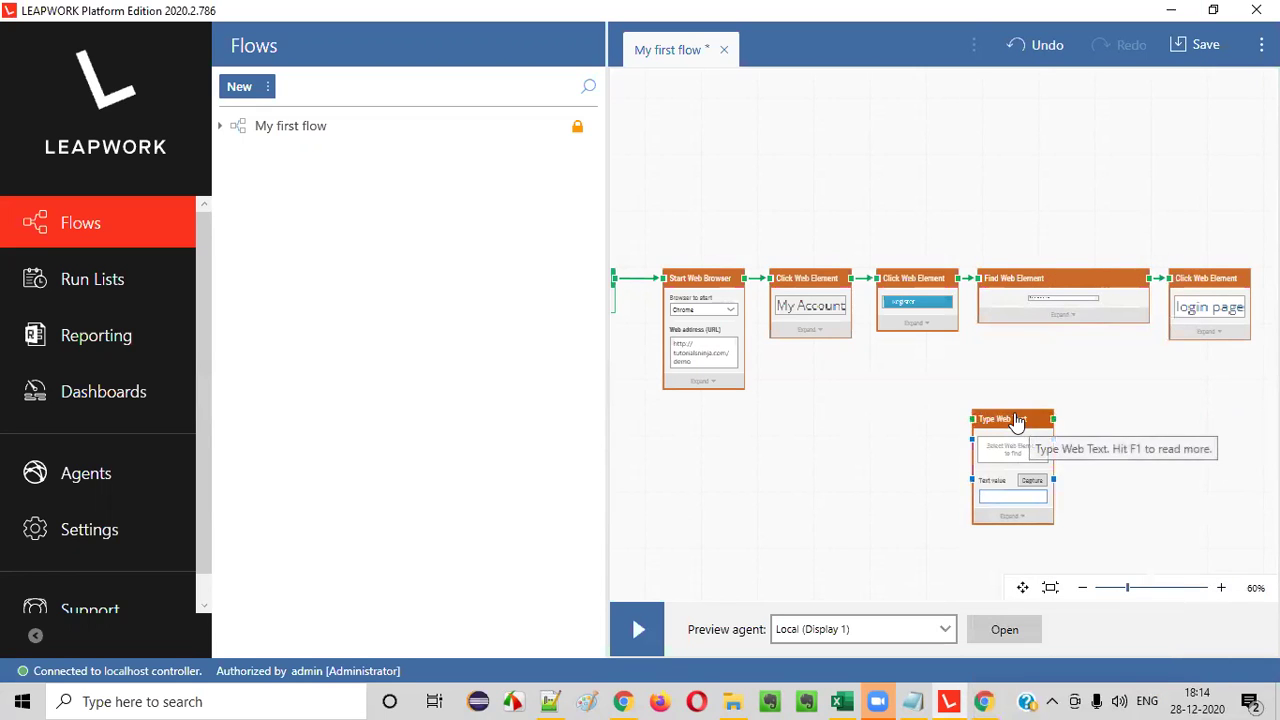
{"action": "left_click_drag", "start_coordinate": [1022, 425], "coordinate": [1255, 318]}
{"action": "left_click_drag", "start_coordinate": [1171, 279], "coordinate": [710, 277]}
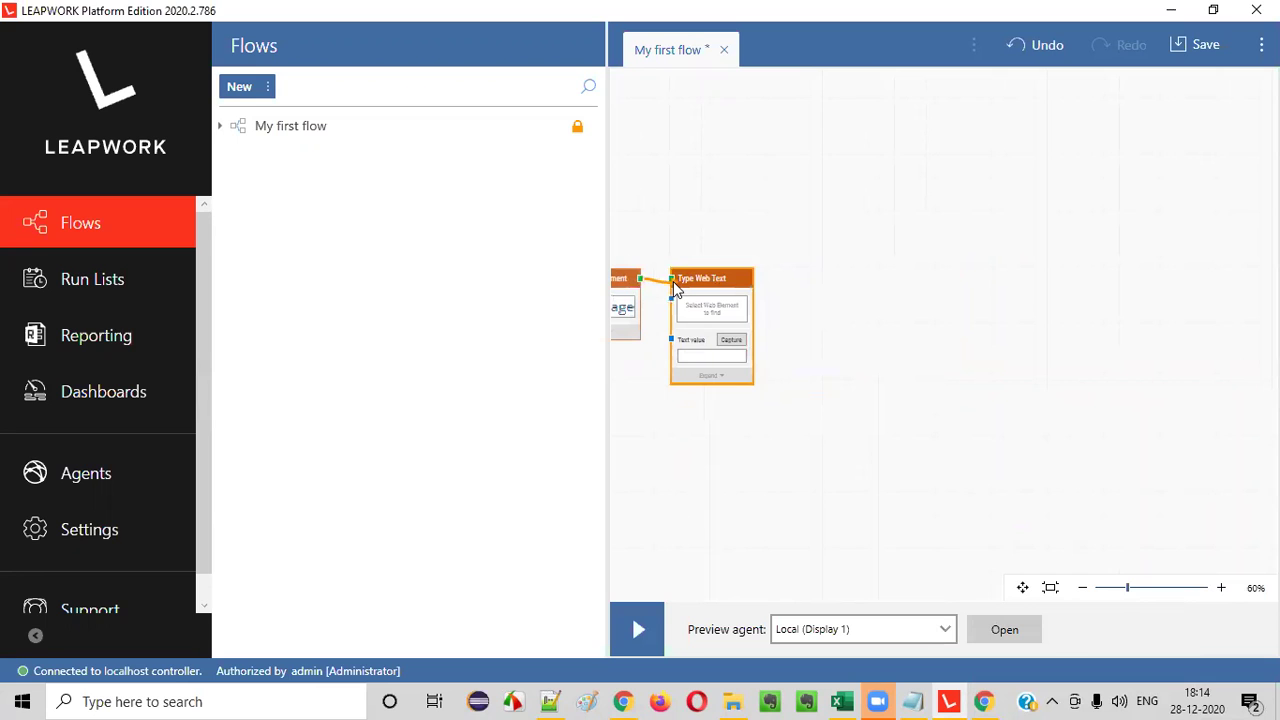
{"action": "left_click_drag", "start_coordinate": [669, 283], "coordinate": [669, 279]}
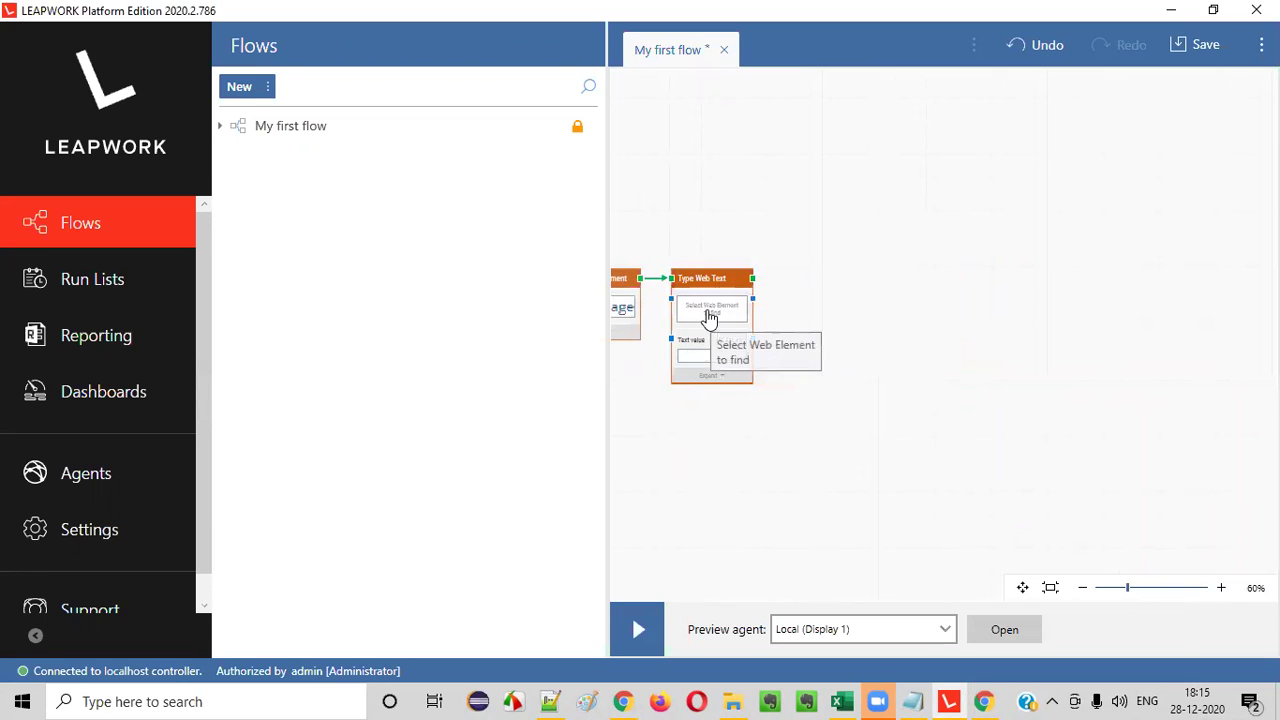
- Point the Type Web Text block at the E-Mail Address field and enter the account e-mail as its text value
{"action": "left_click", "coordinate": [710, 310]}
{"action": "left_click", "coordinate": [601, 450]}
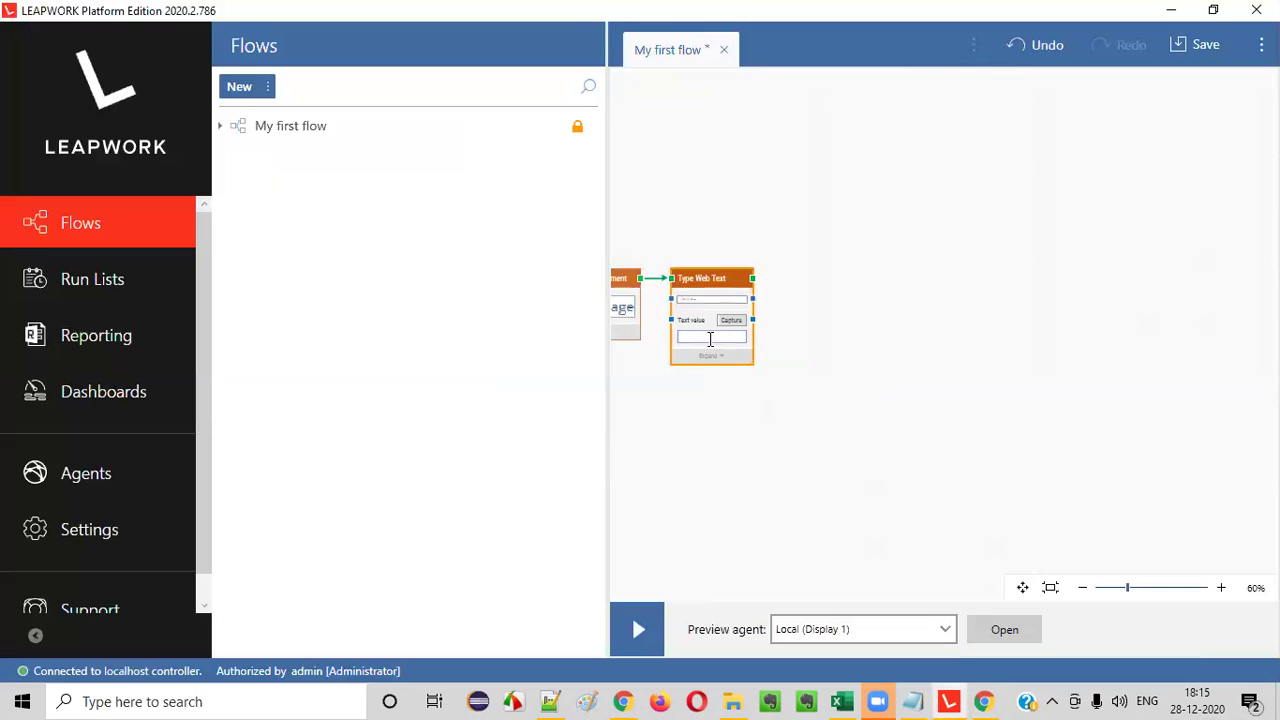
{"action": "left_click", "coordinate": [710, 338]}
{"action": "left_click", "coordinate": [1221, 588]}
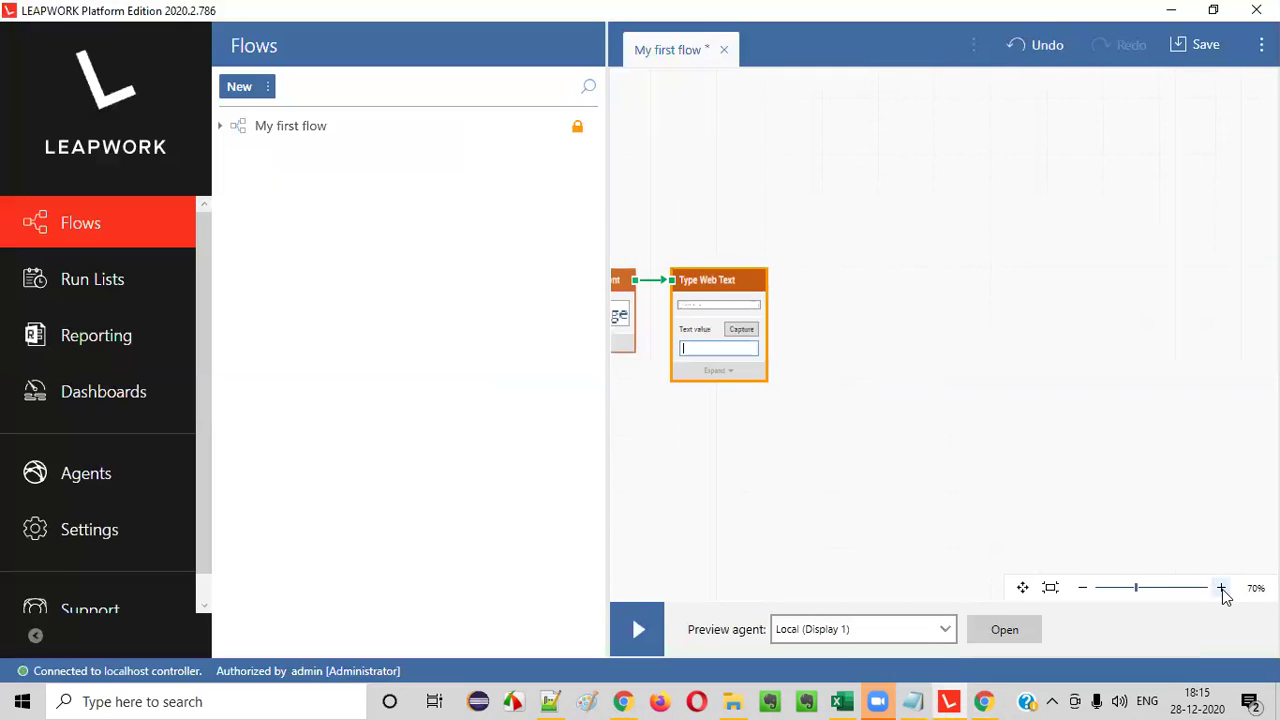
{"action": "left_click", "coordinate": [1221, 588]}
{"action": "left_click", "coordinate": [1221, 588]}
{"action": "left_click", "coordinate": [1221, 588]}
{"action": "left_click", "coordinate": [727, 387]}
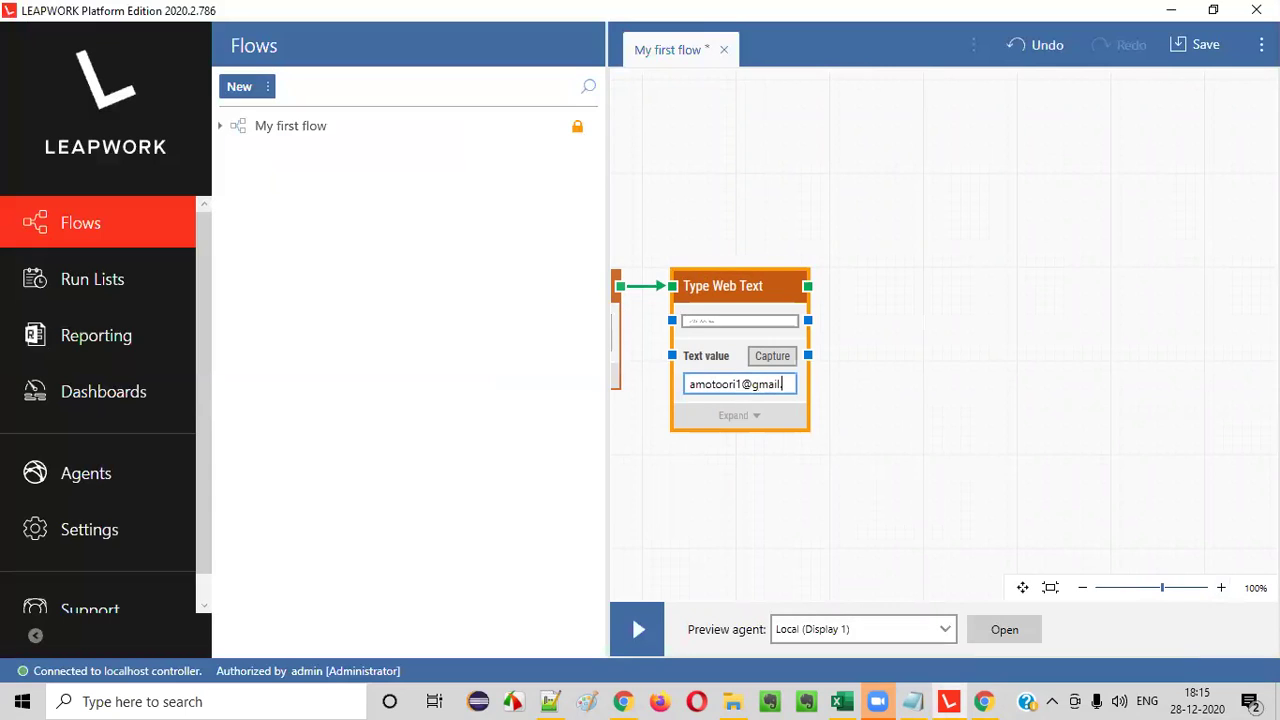
{"action": "type", "text": ".com"}
{"action": "left_click", "coordinate": [872, 407]}
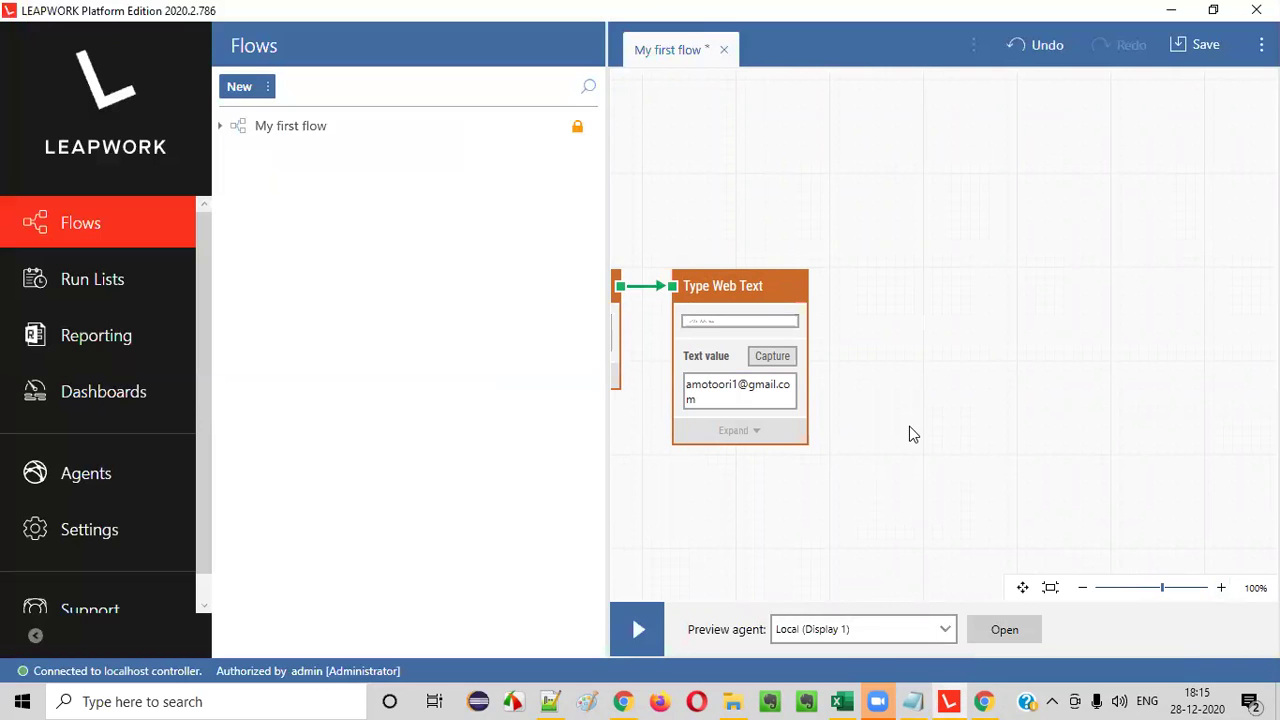
- Add another Type Web Text block beside the e-mail step, targeting the store's Password field
{"action": "right_click", "coordinate": [883, 352]}
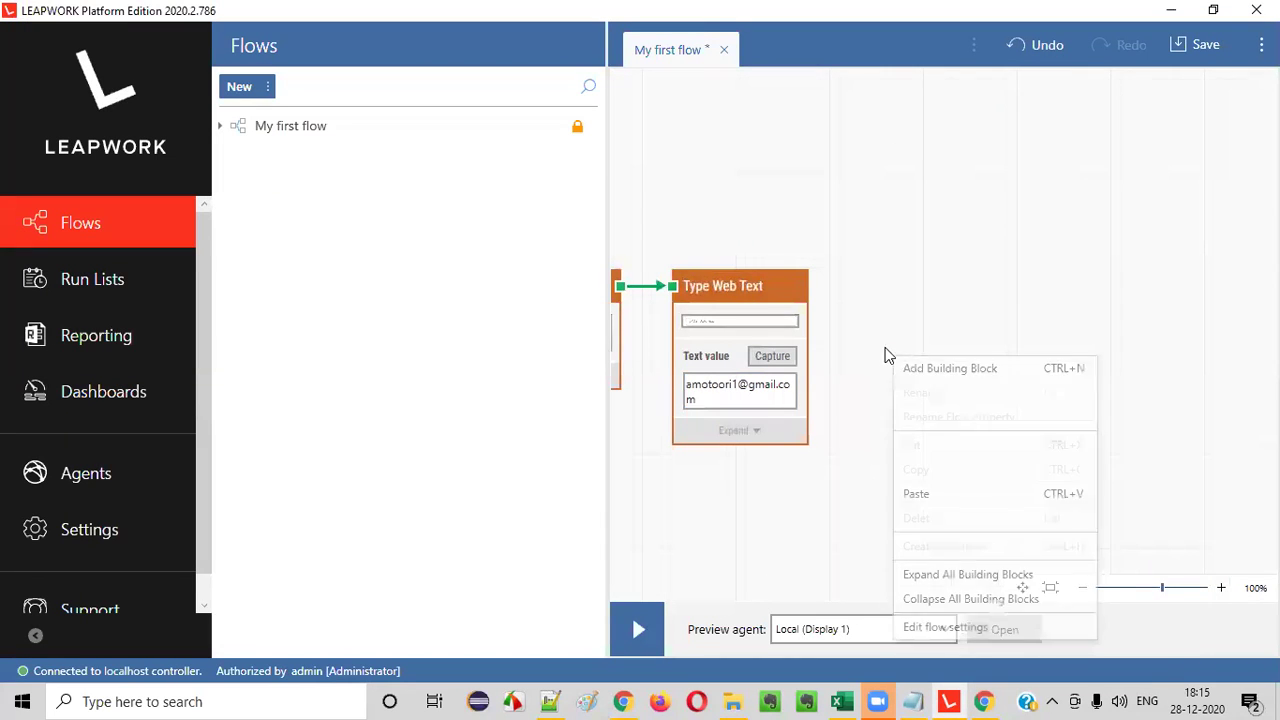
{"action": "left_click", "coordinate": [949, 380]}
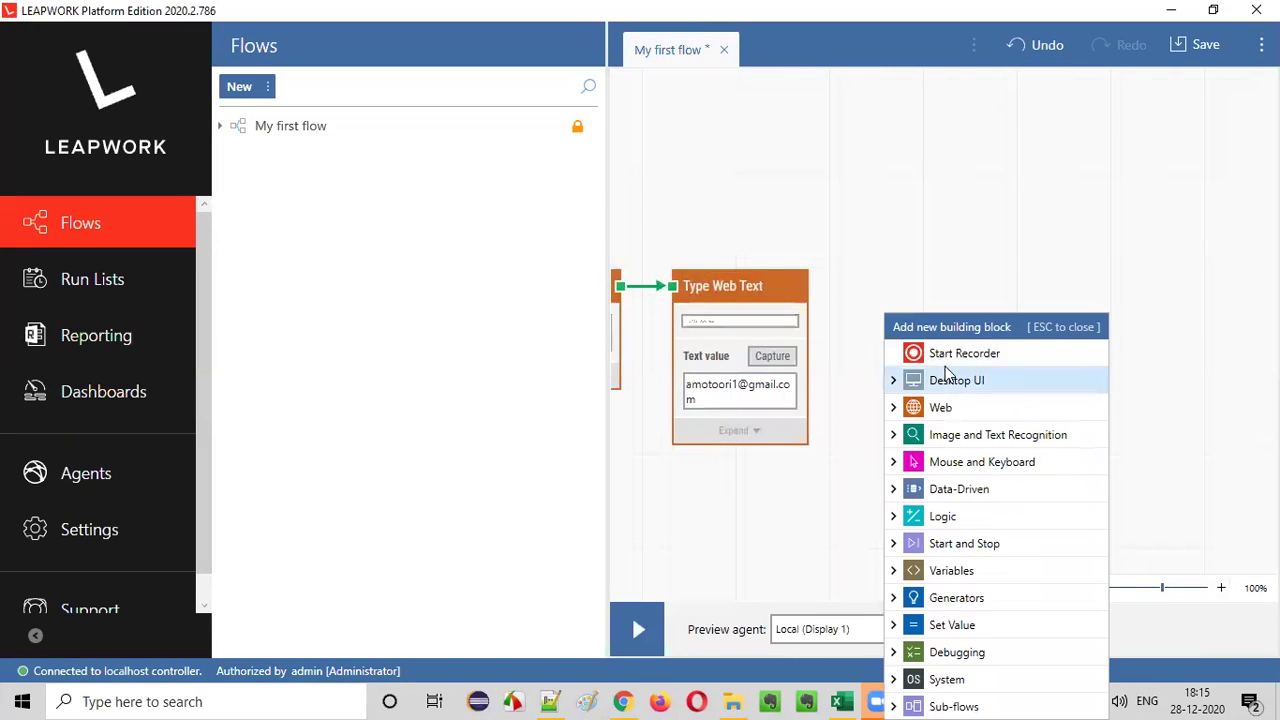
{"action": "left_click", "coordinate": [893, 412]}
{"action": "scroll", "coordinate": [1049, 466], "scroll_direction": "down", "scroll_amount": 1}
{"action": "scroll", "coordinate": [1049, 466], "scroll_direction": "down", "scroll_amount": 2}
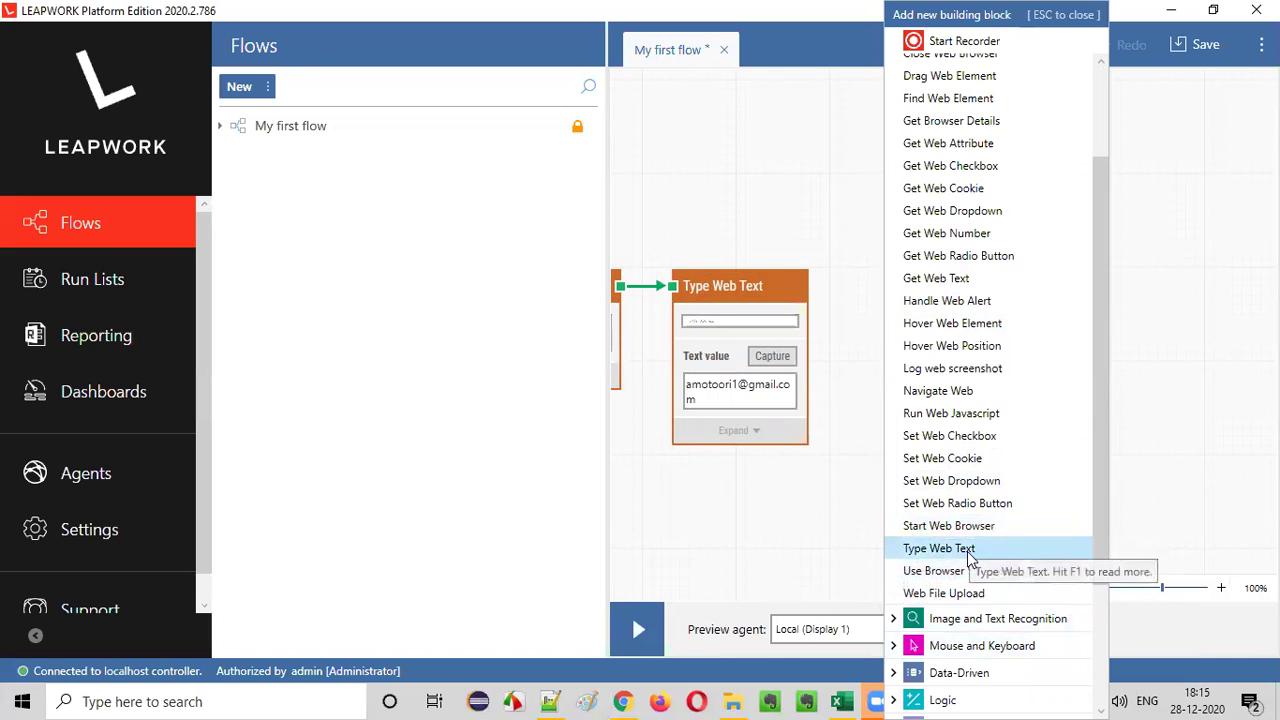
{"action": "left_click", "coordinate": [952, 548]}
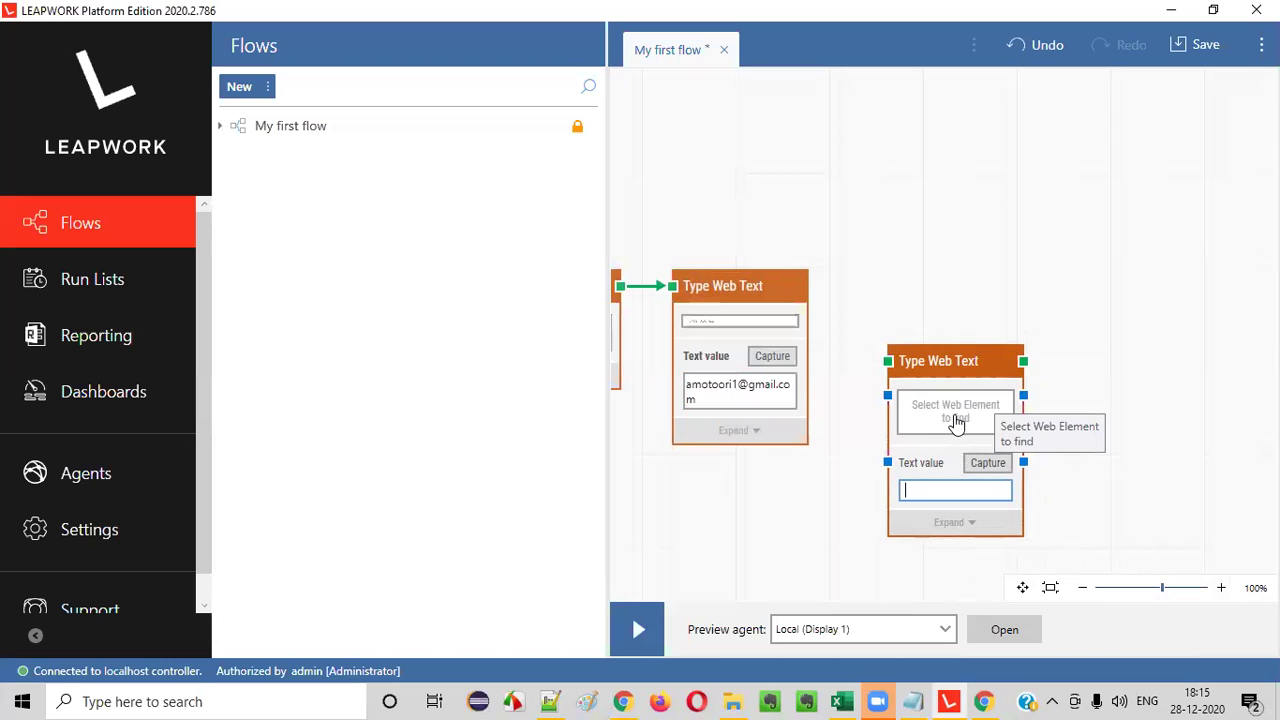
{"action": "left_click_drag", "start_coordinate": [938, 358], "coordinate": [836, 287]}
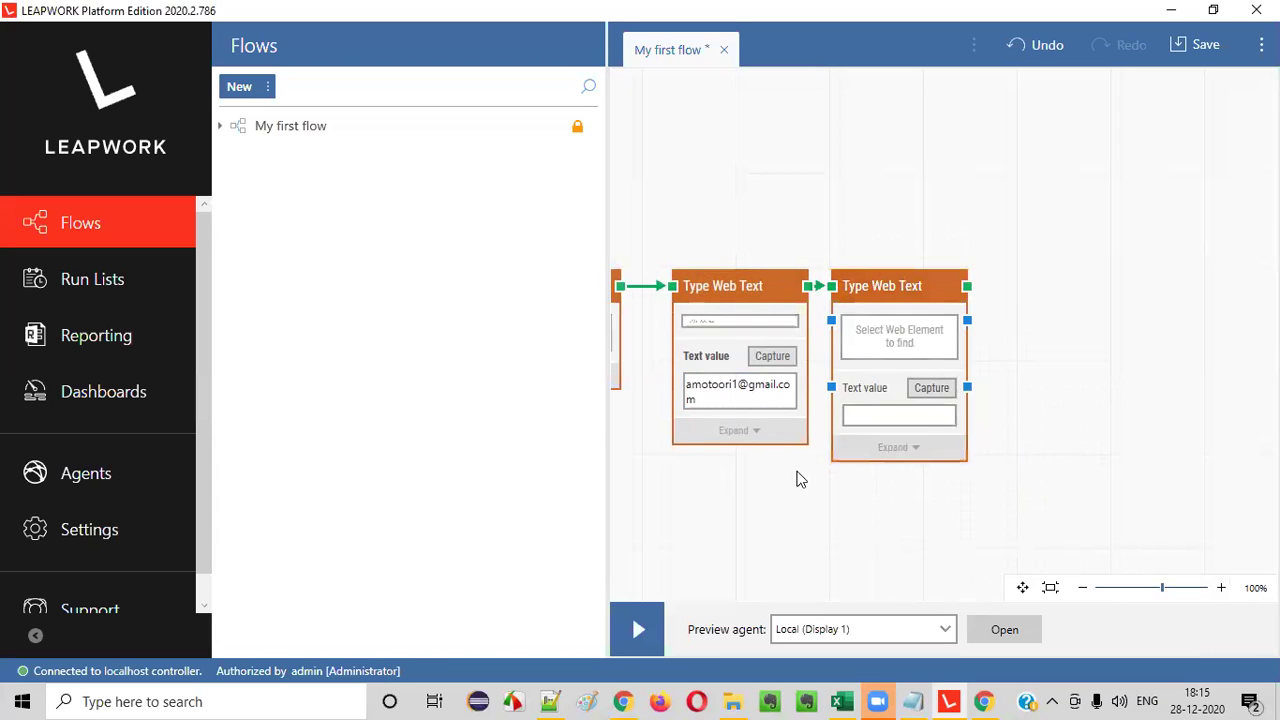
{"action": "left_click", "coordinate": [928, 340]}
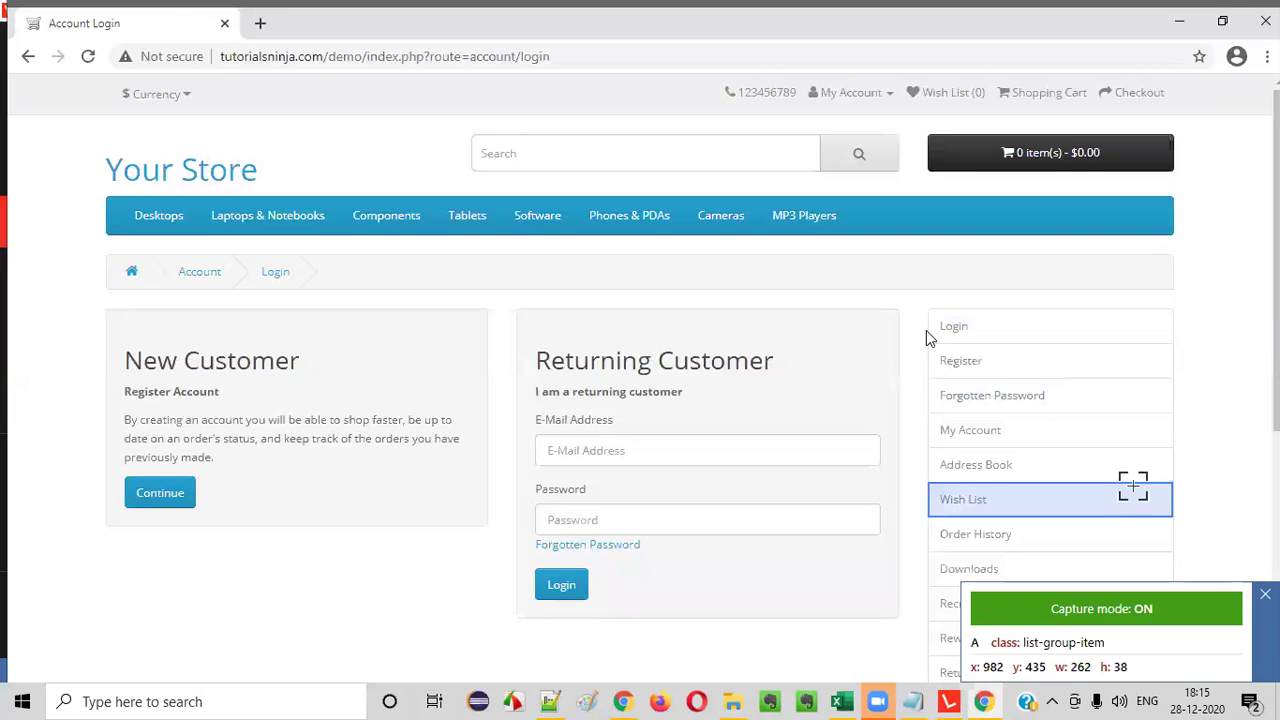
{"action": "left_click", "coordinate": [674, 520]}
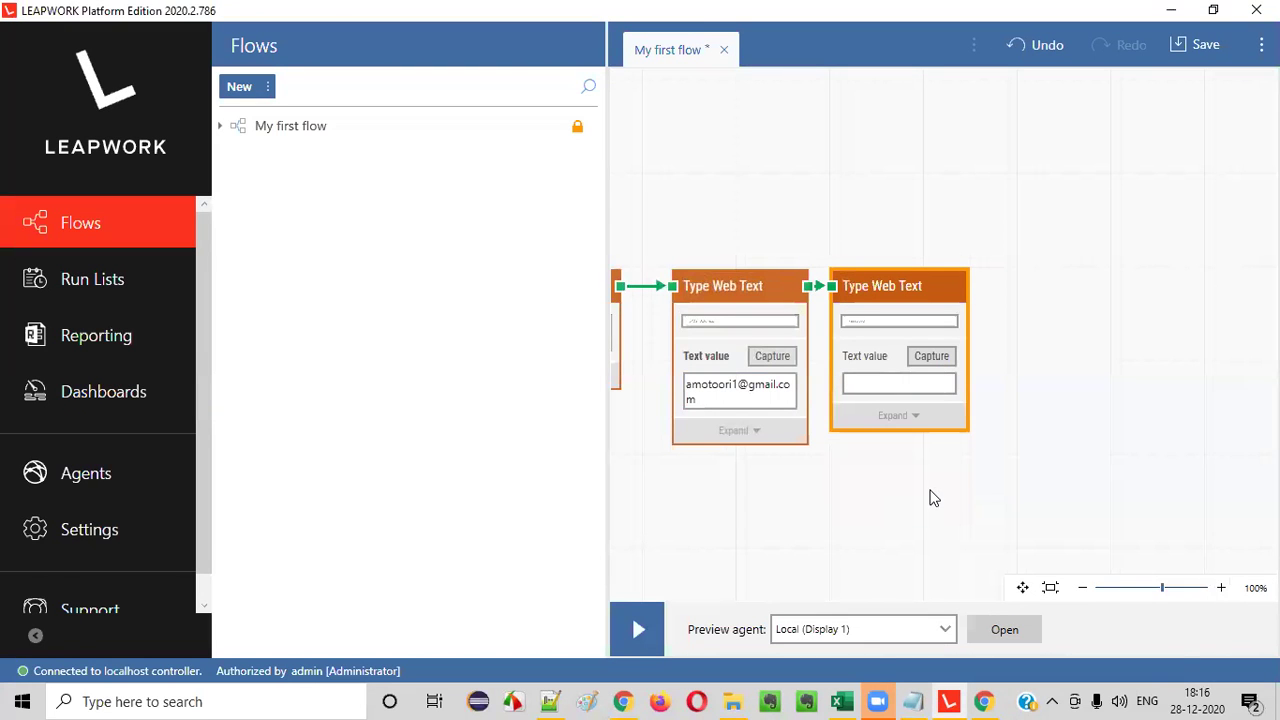
- Expand the password block and set its text Type to Password
{"action": "left_click", "coordinate": [895, 416]}
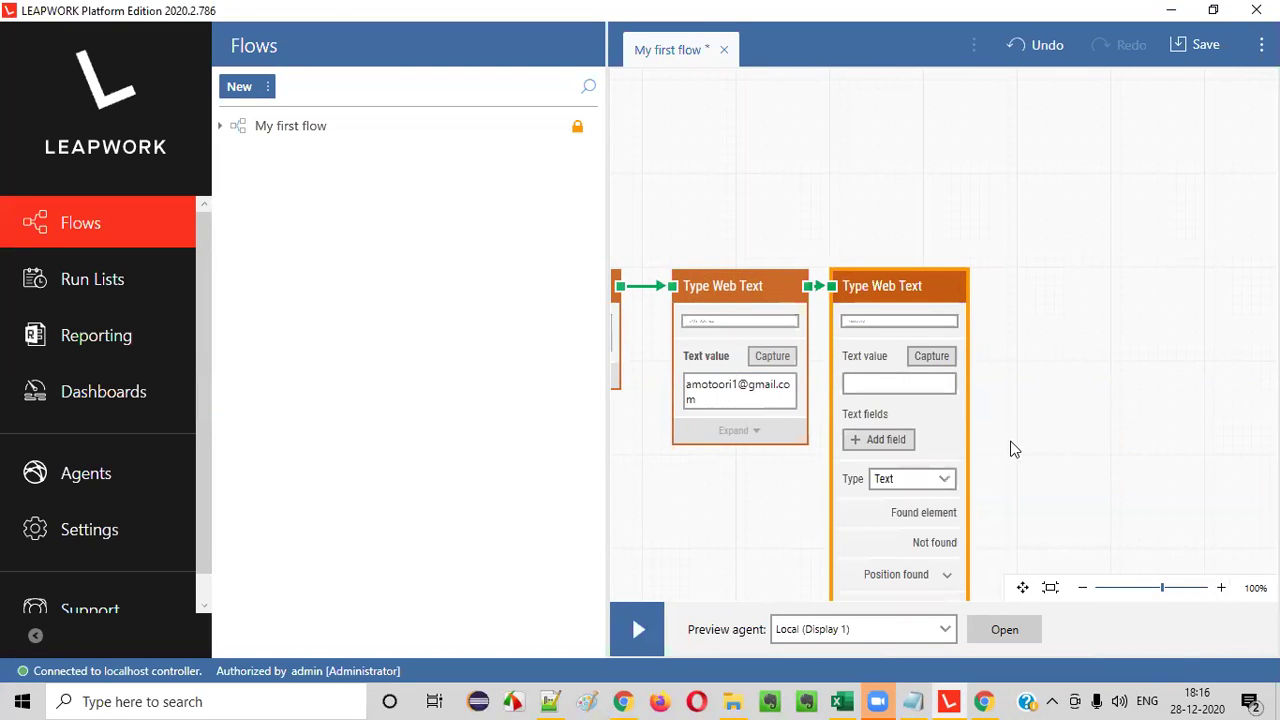
{"action": "scroll", "coordinate": [962, 425], "scroll_direction": "down", "scroll_amount": 1}
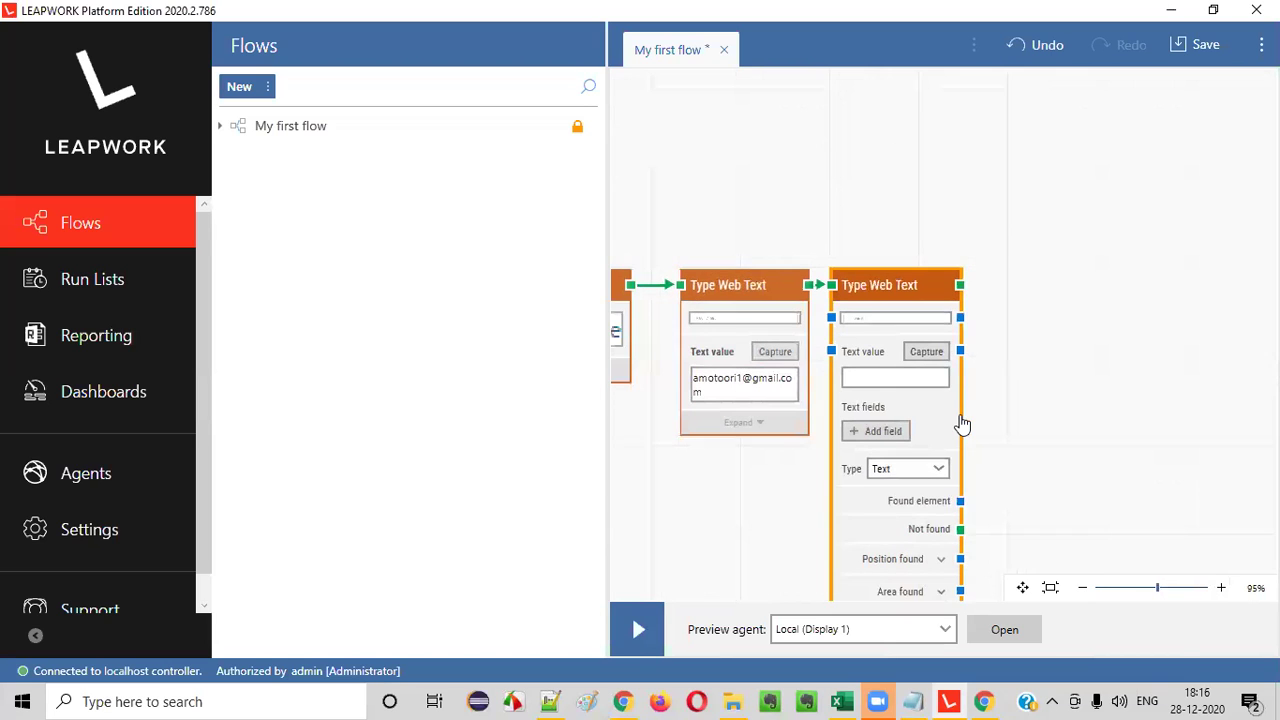
{"action": "scroll", "coordinate": [962, 422], "scroll_direction": "up", "scroll_amount": 3}
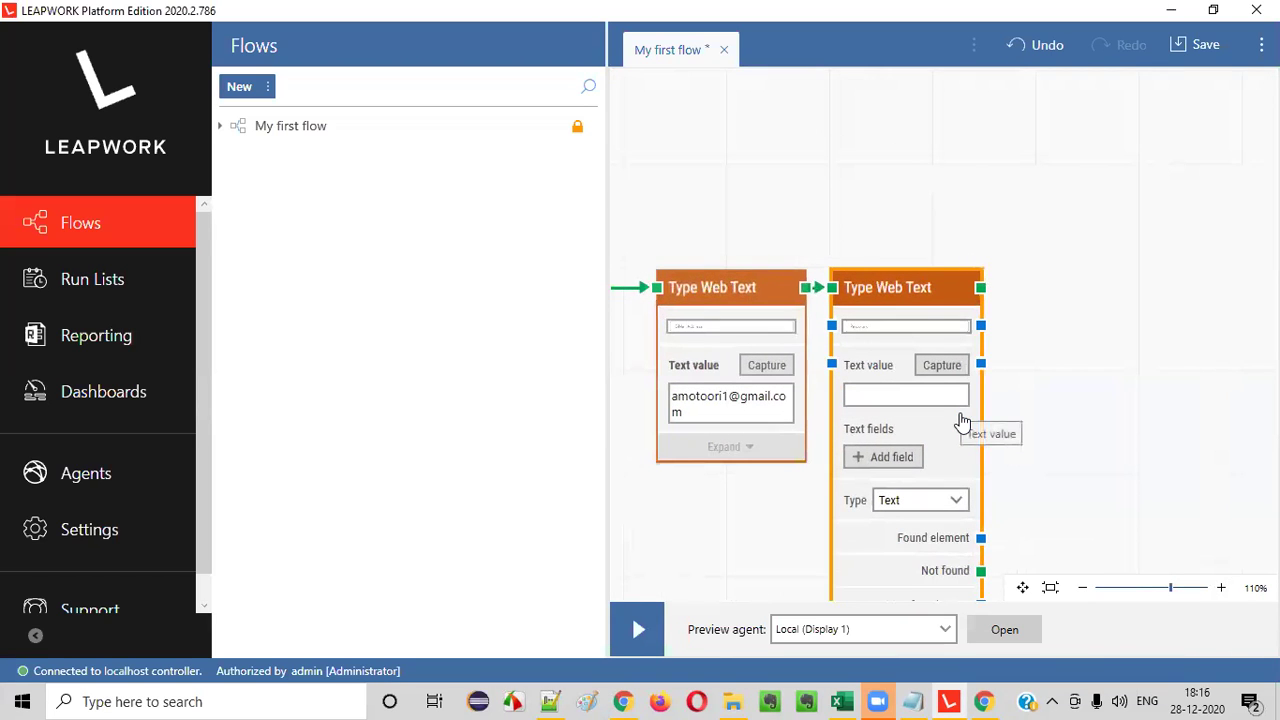
{"action": "left_click", "coordinate": [915, 505]}
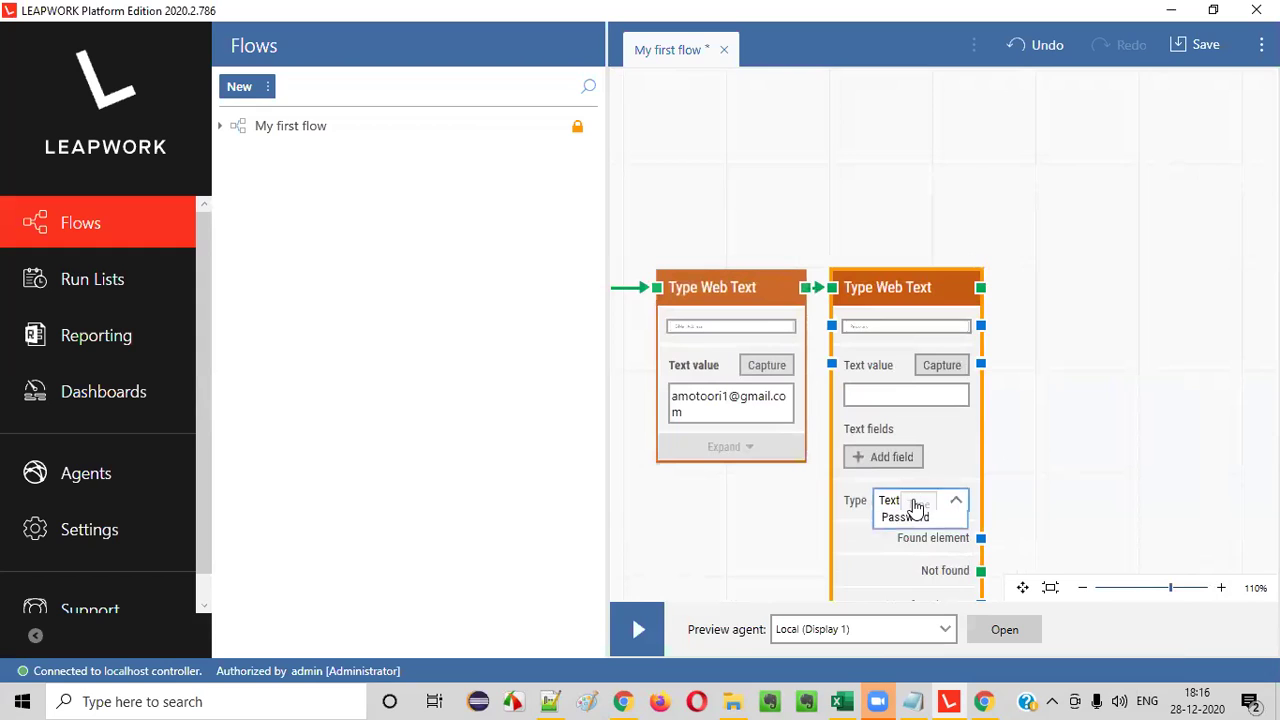
{"action": "left_click", "coordinate": [912, 537]}
- Enter the account password as the masked Text value and collapse the block
{"action": "left_click", "coordinate": [896, 388]}
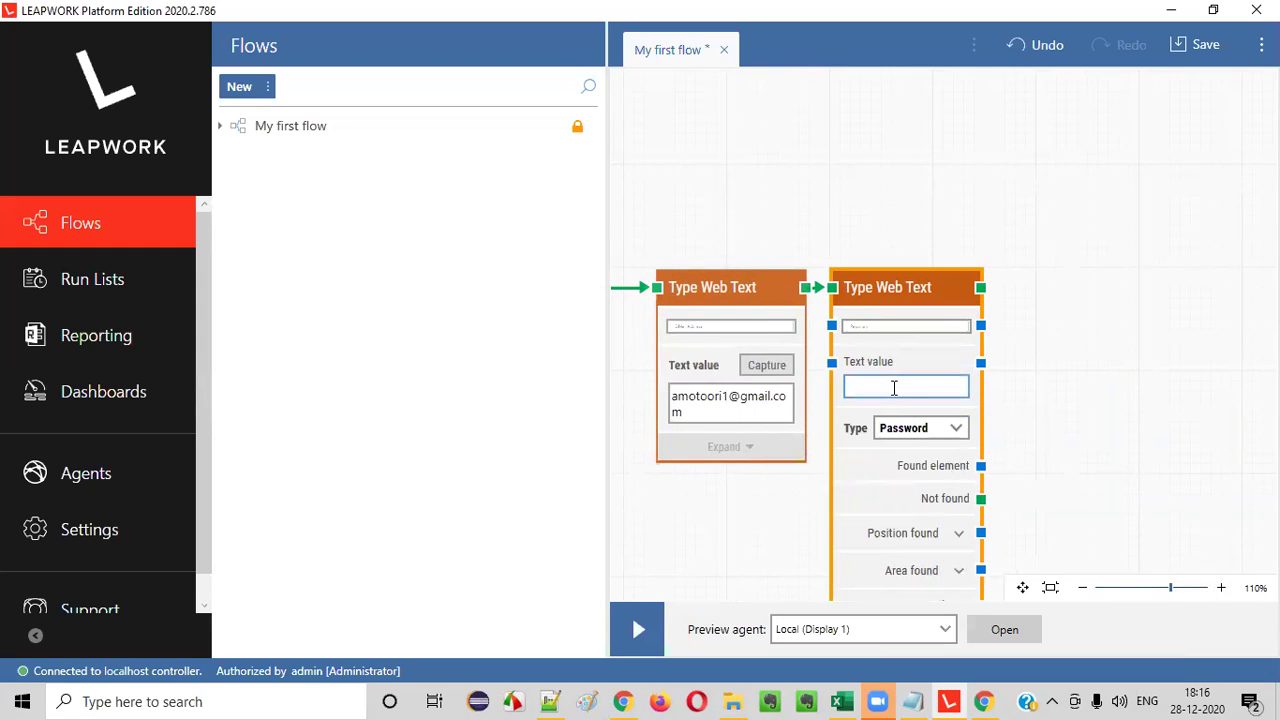
{"action": "type", "text": "a"}
{"action": "scroll", "coordinate": [1094, 414], "scroll_direction": "down", "scroll_amount": 2}
{"action": "scroll", "coordinate": [1094, 414], "scroll_direction": "down", "scroll_amount": 5}
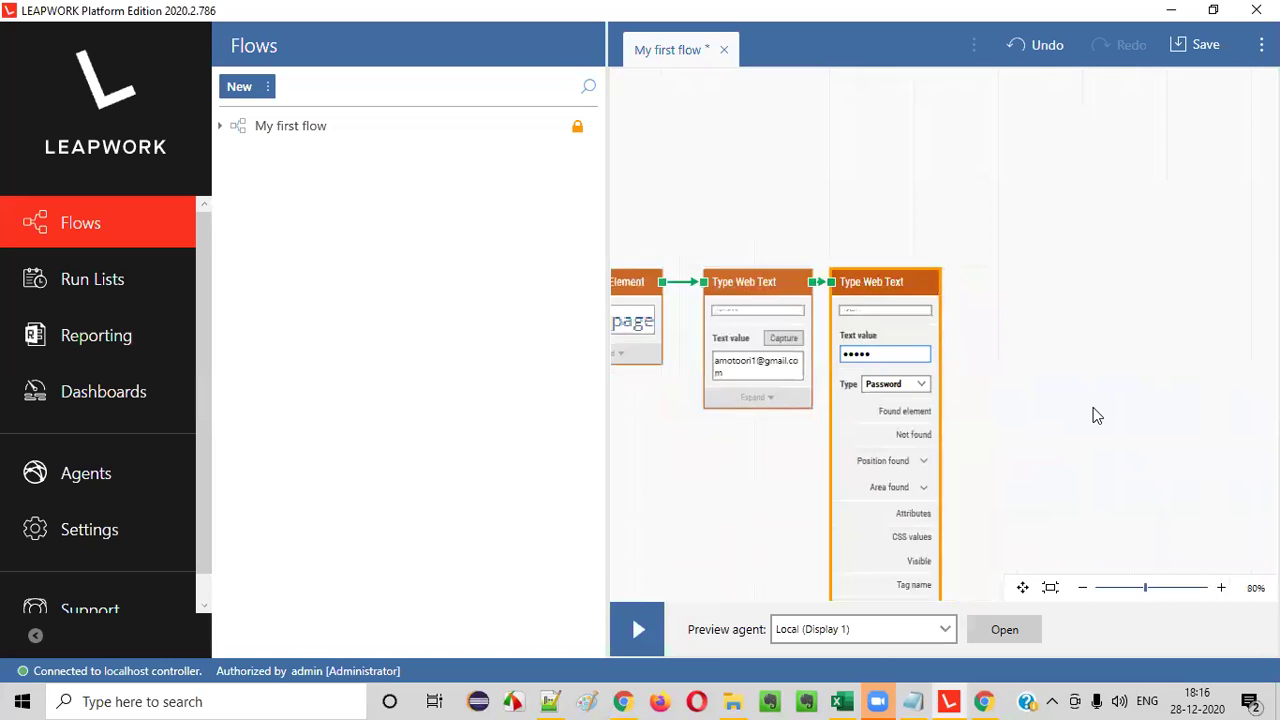
{"action": "left_click", "coordinate": [858, 566]}
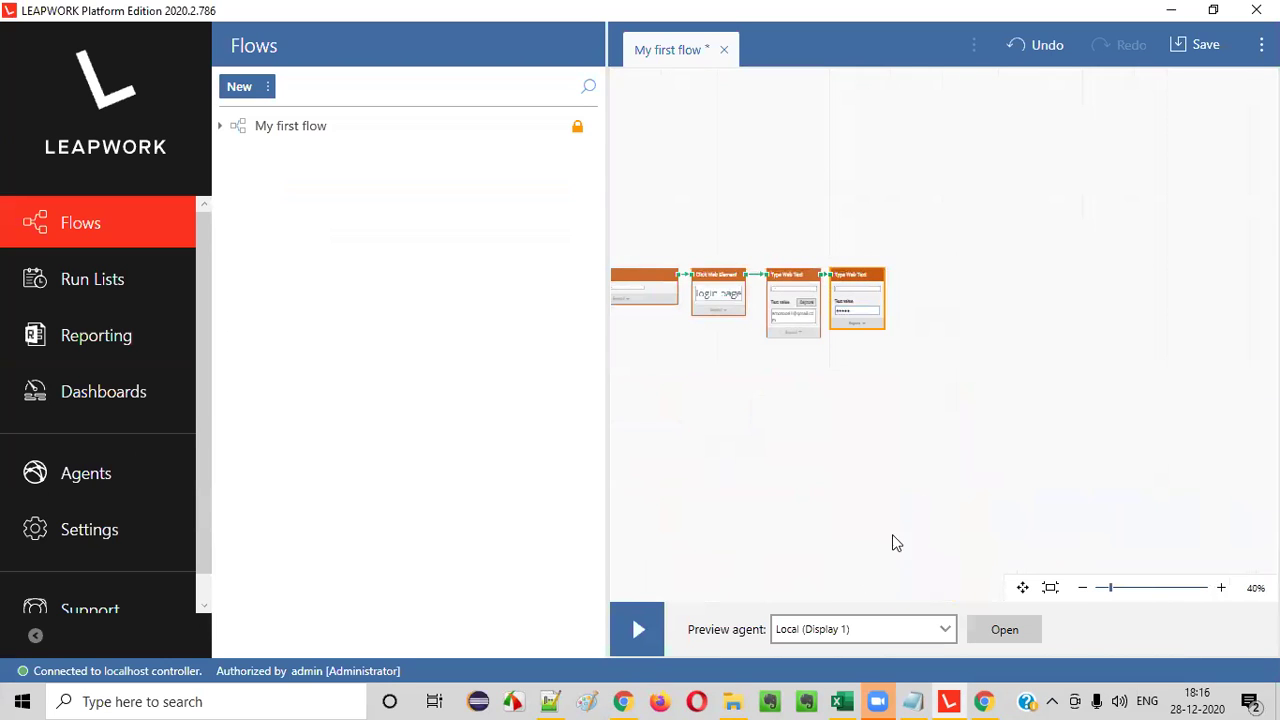
{"action": "scroll", "coordinate": [939, 405], "scroll_direction": "up", "scroll_amount": 7}
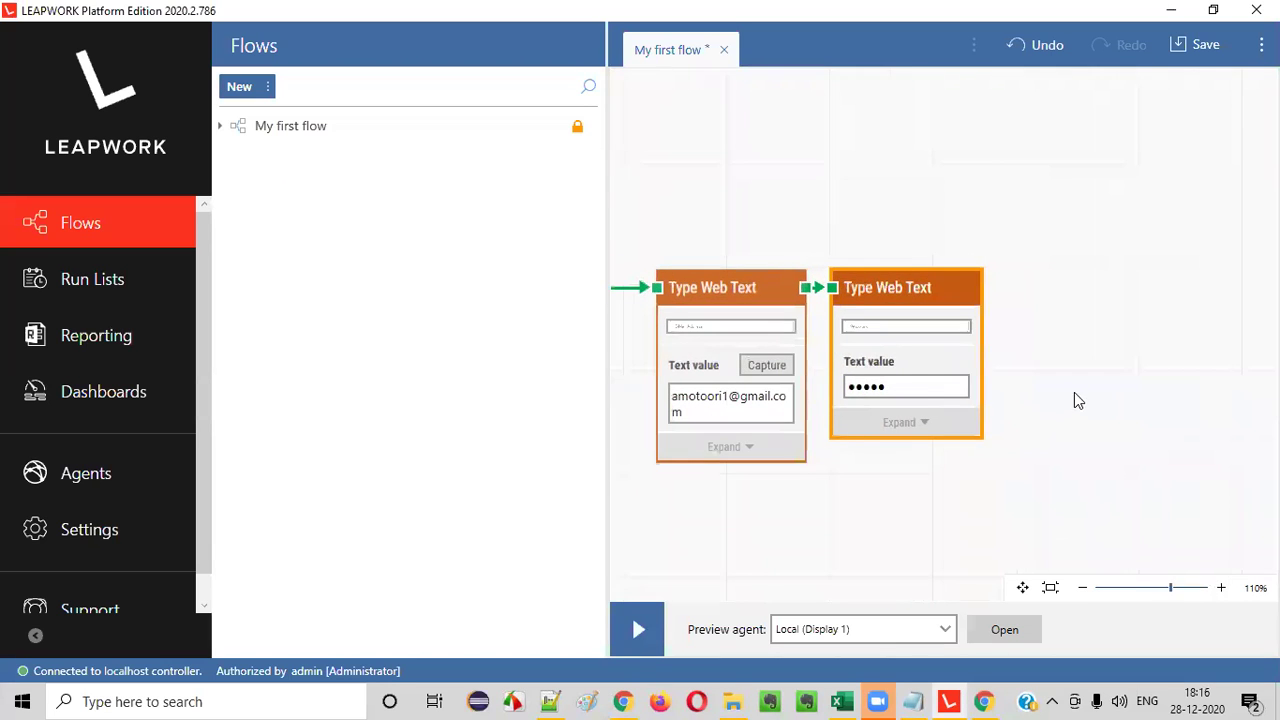
{"action": "scroll", "coordinate": [1077, 400], "scroll_direction": "up", "scroll_amount": 1}
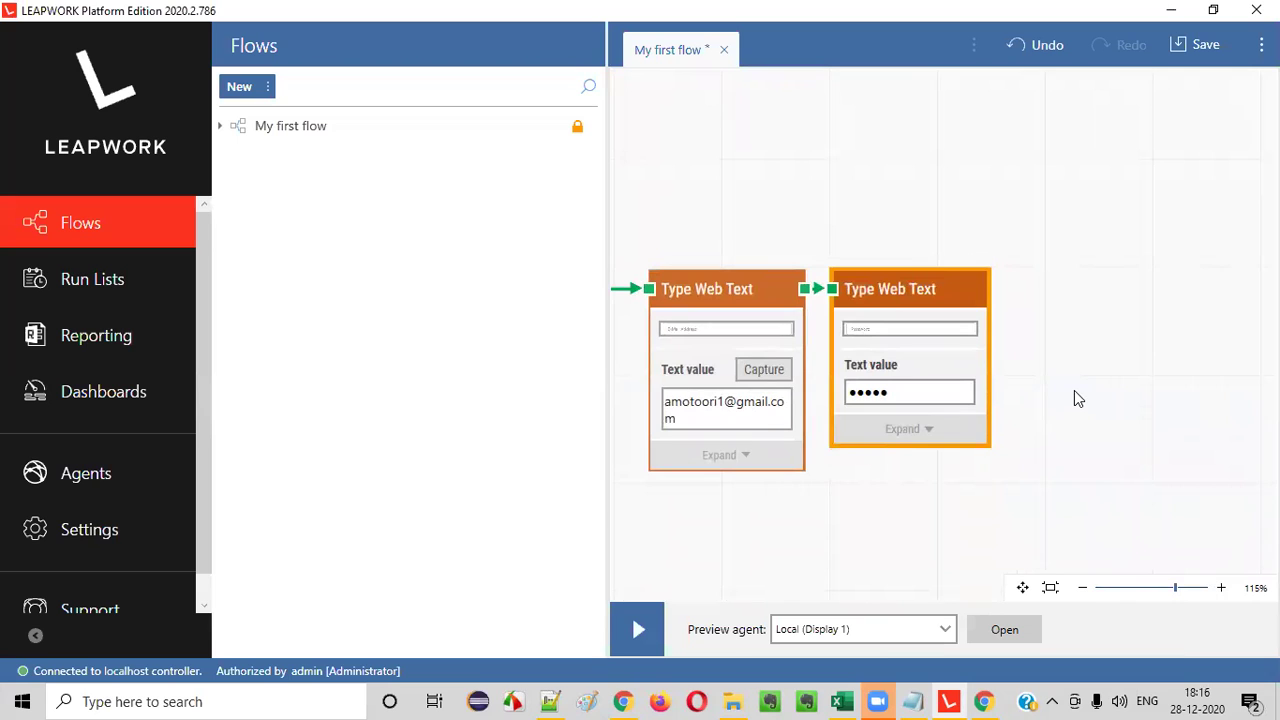
{"action": "left_click", "coordinate": [620, 701]}
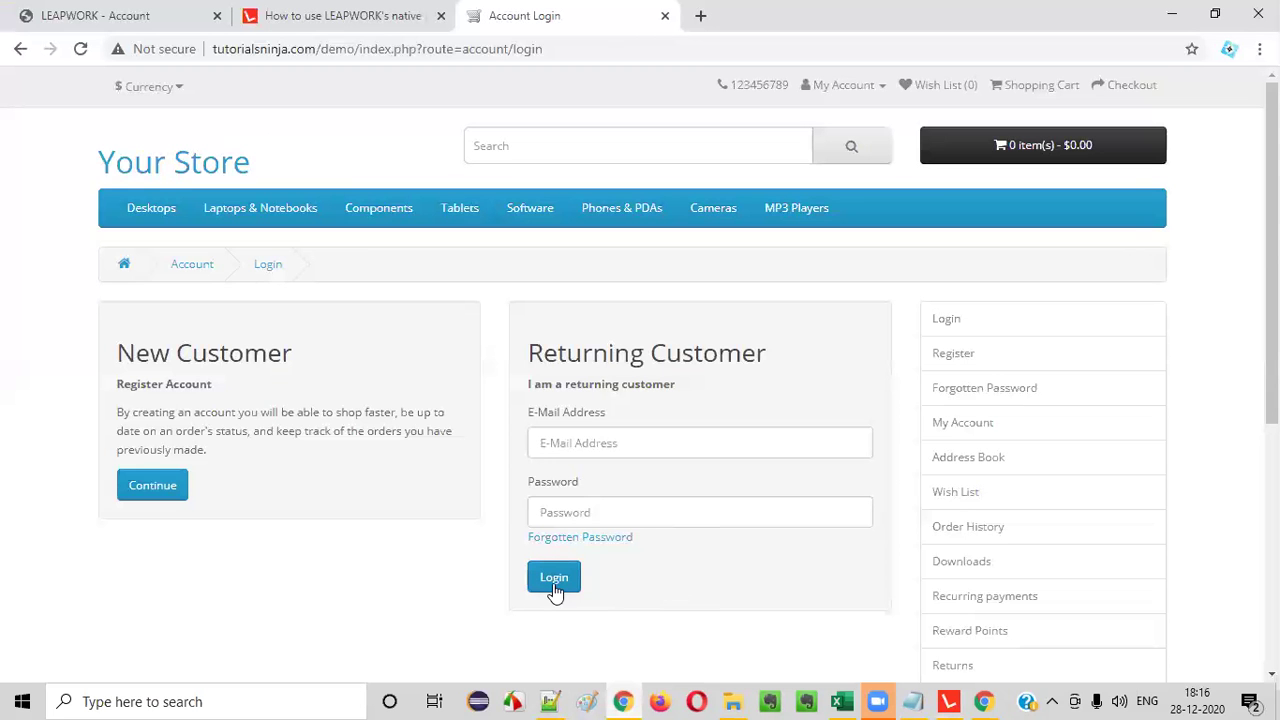
{"action": "left_click", "coordinate": [948, 701]}
- Add a Click Web Element block after the password step, targeting the store's Login button
{"action": "right_click", "coordinate": [1063, 335]}
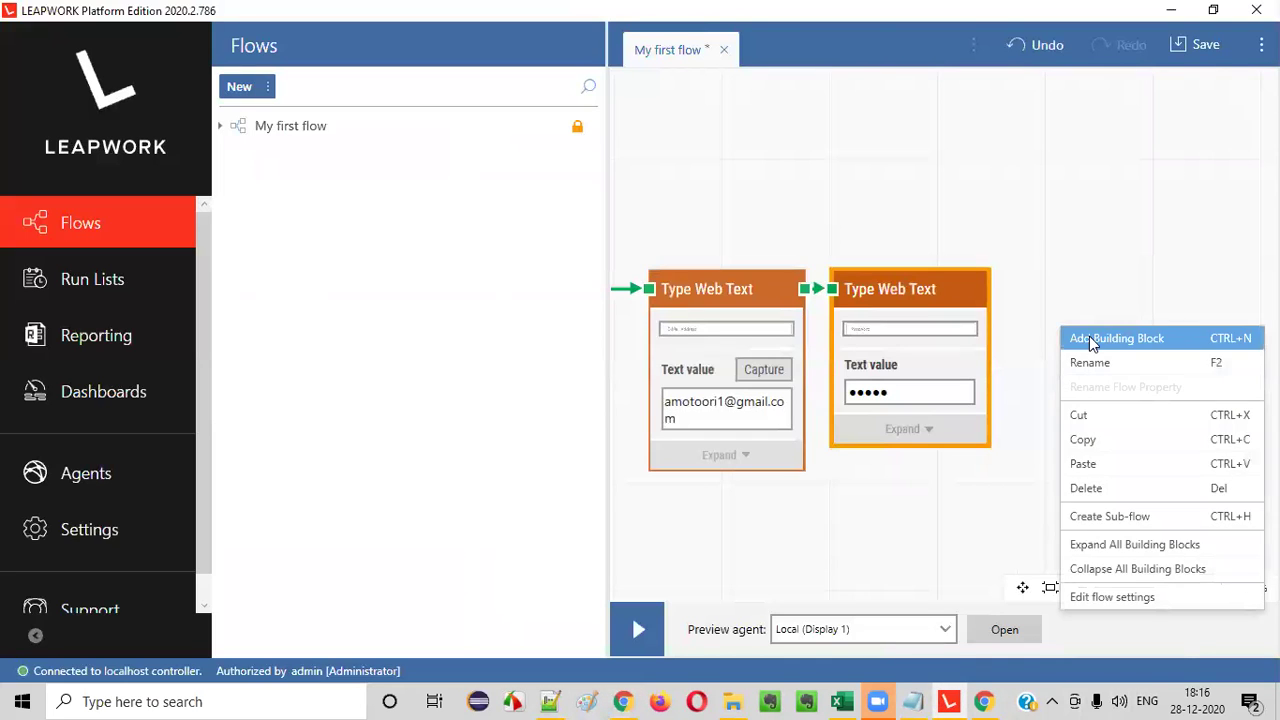
{"action": "left_click", "coordinate": [1084, 340]}
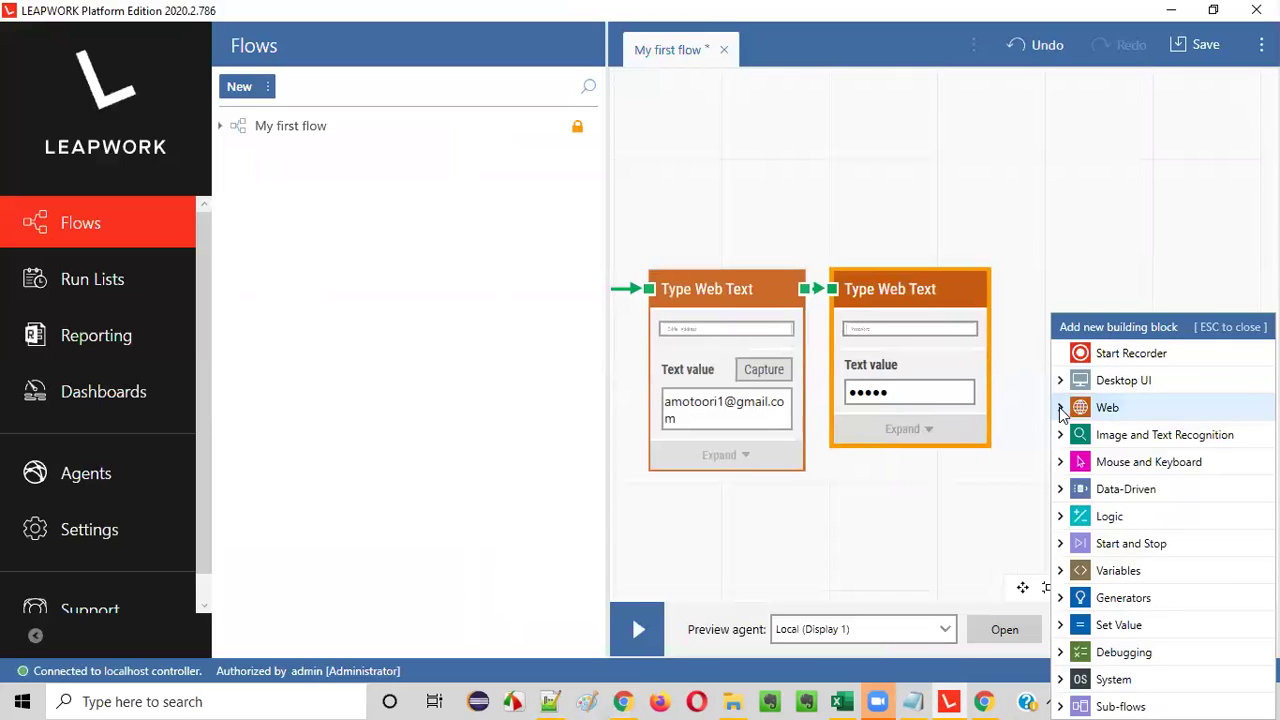
{"action": "left_click", "coordinate": [1062, 410]}
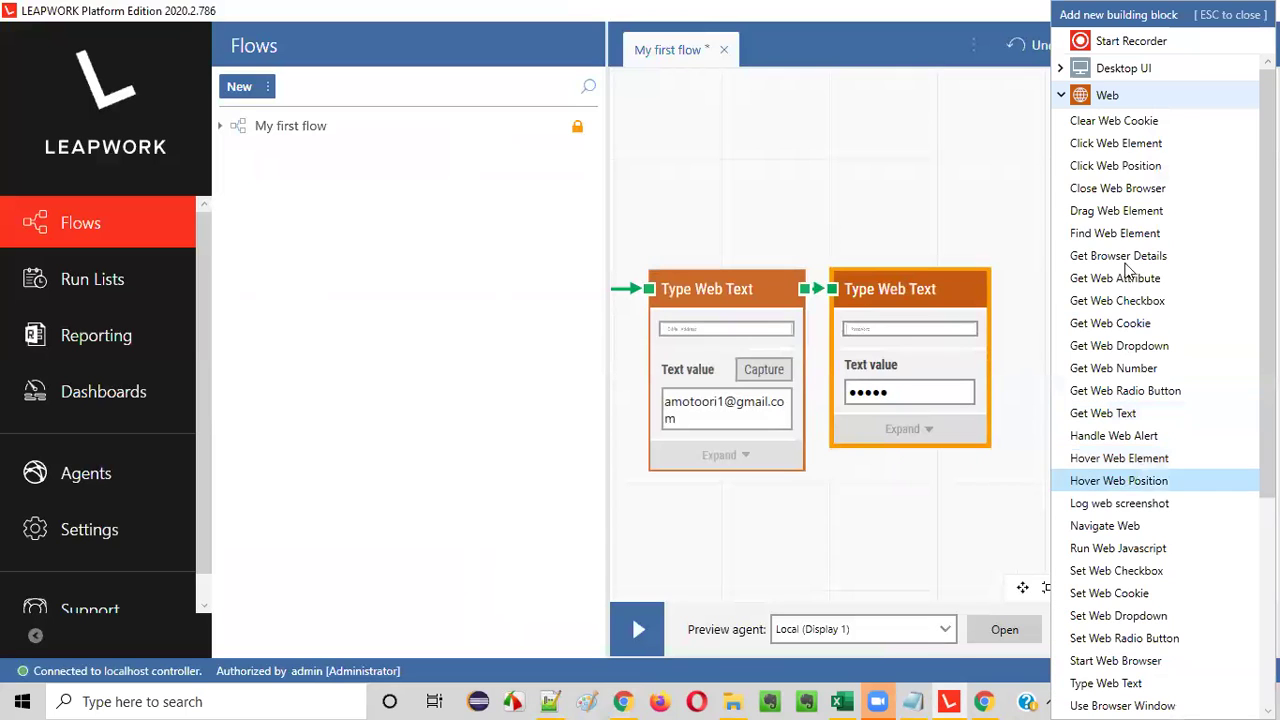
{"action": "left_click", "coordinate": [1117, 145]}
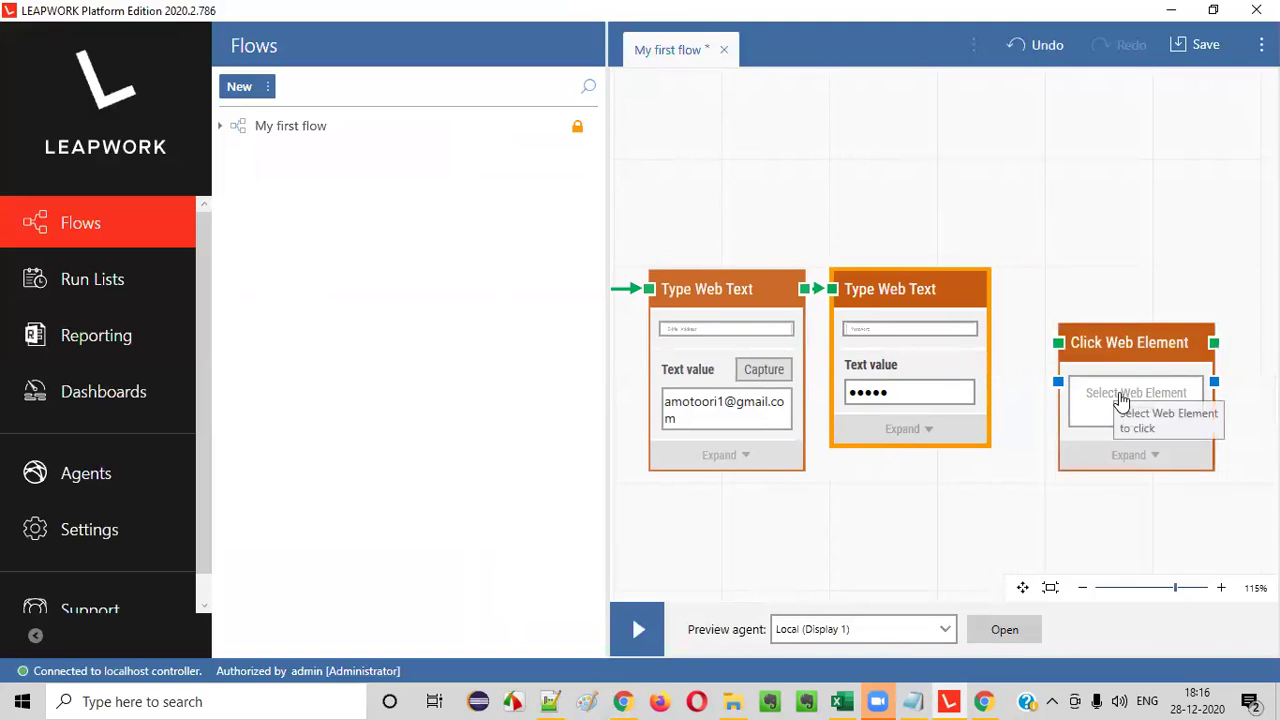
{"action": "left_click_drag", "start_coordinate": [1120, 406], "coordinate": [1087, 363]}
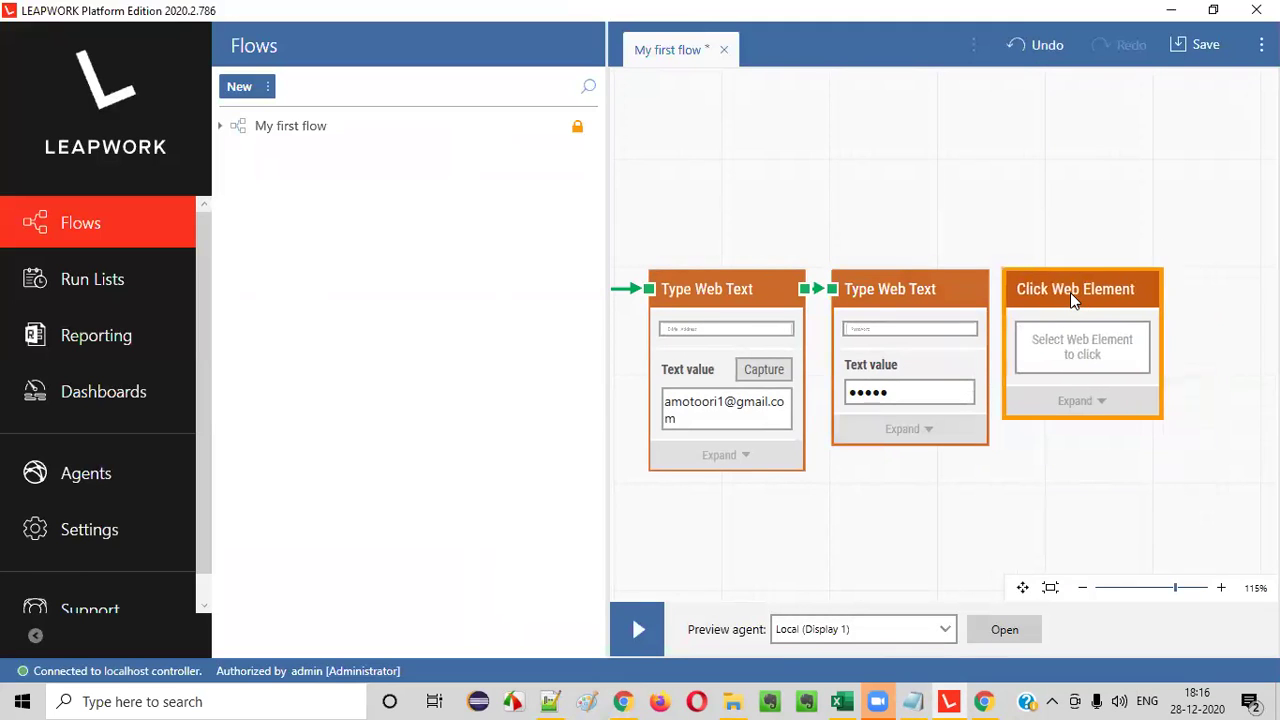
{"action": "left_click_drag", "start_coordinate": [993, 304], "coordinate": [1014, 289]}
{"action": "left_click", "coordinate": [1098, 360]}
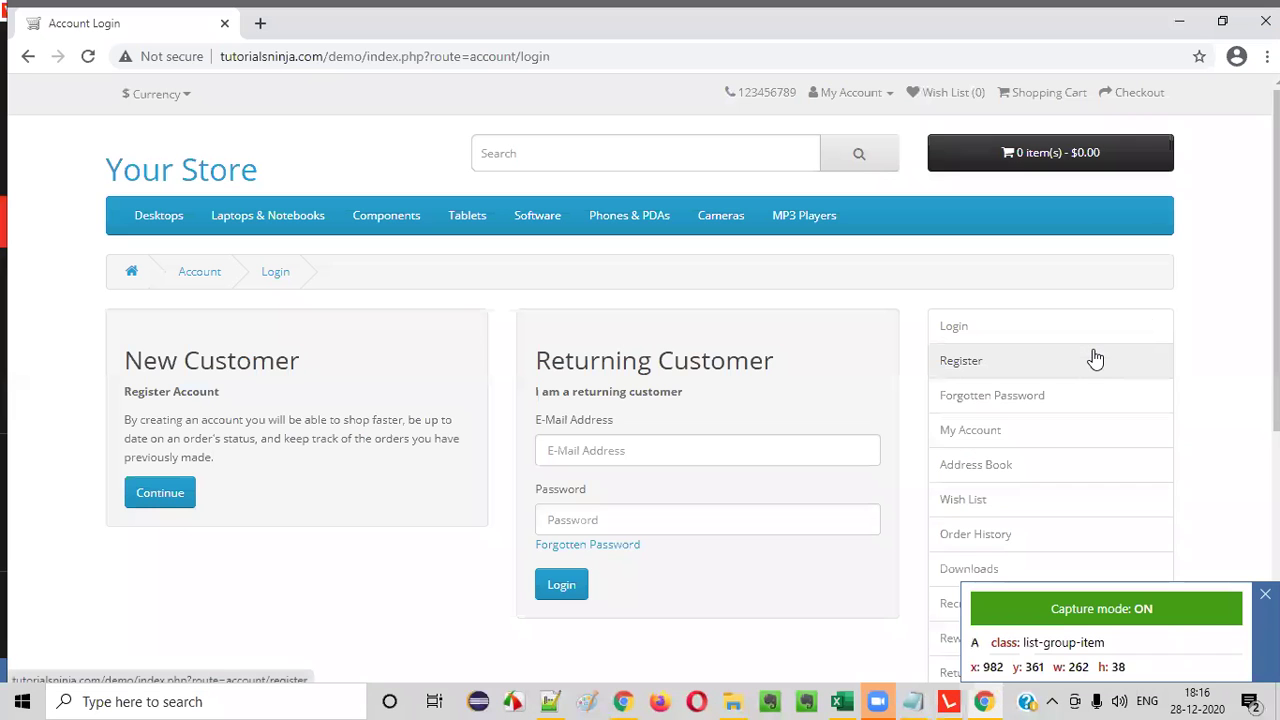
{"action": "left_click", "coordinate": [563, 585]}
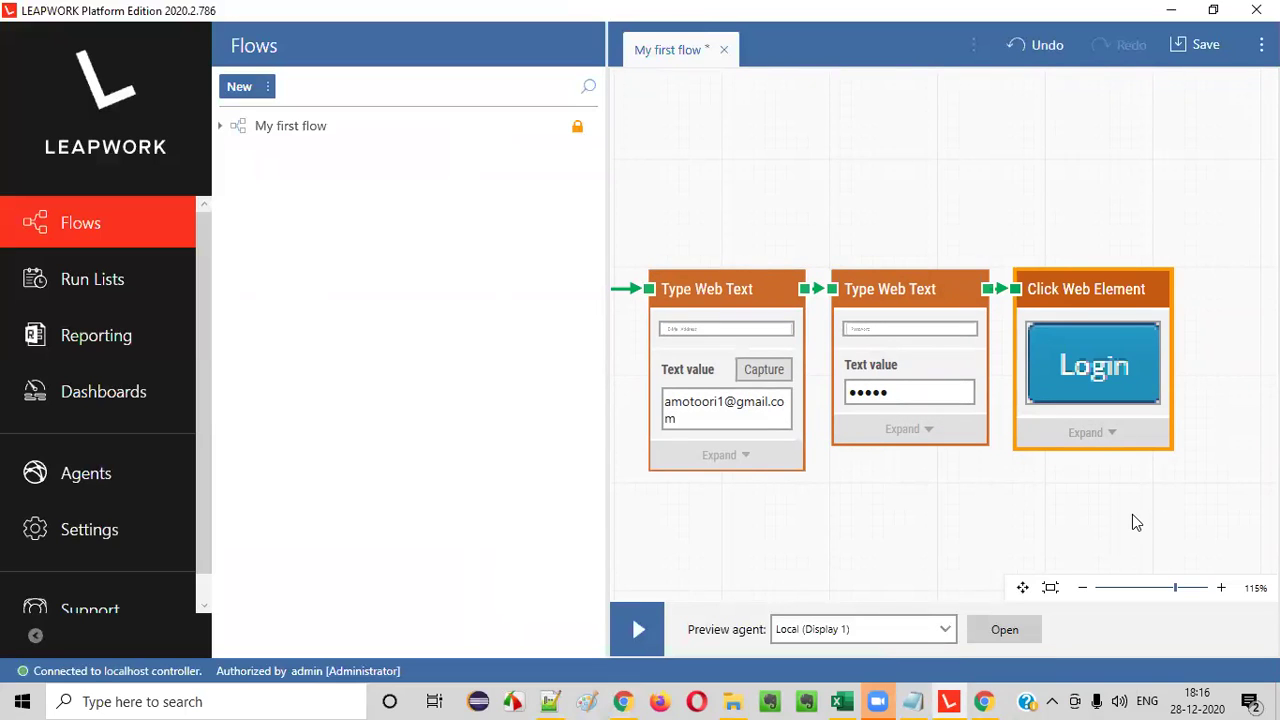
{"action": "left_click", "coordinate": [622, 701]}
- Log in manually with the saved e-mail and password, reach My Account, then return to LEAPWORK
{"action": "left_click", "coordinate": [592, 445]}
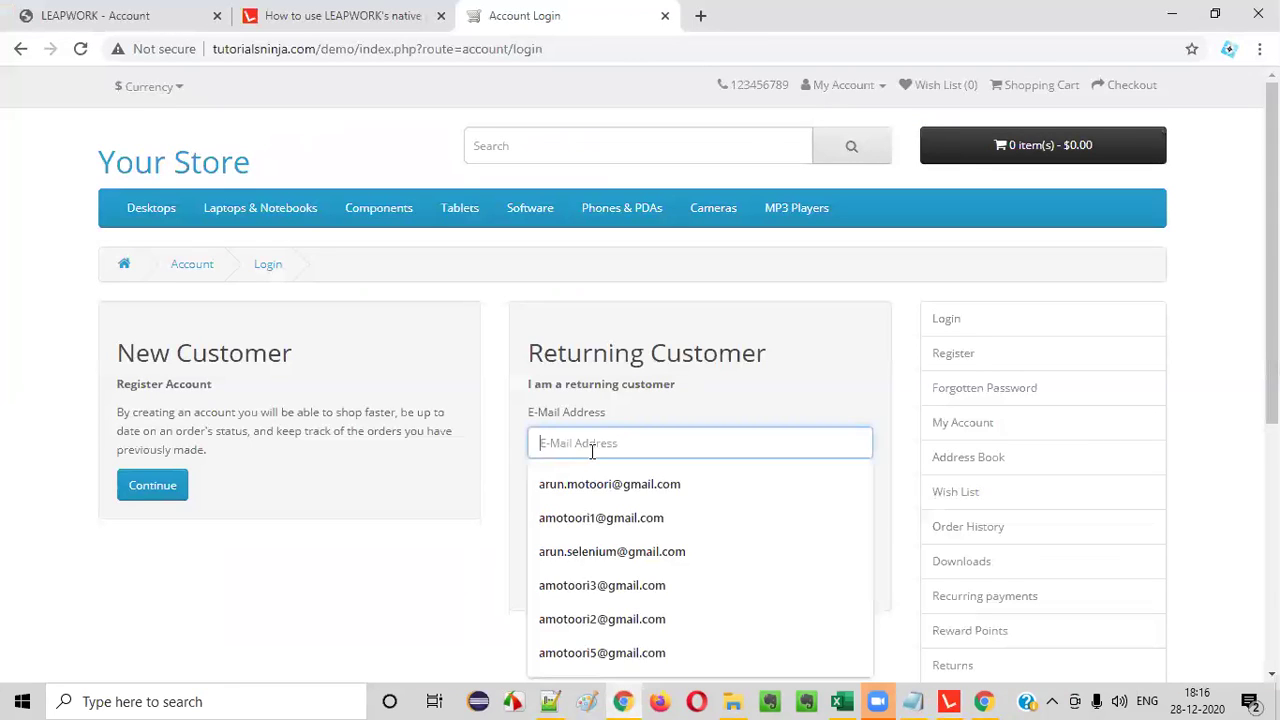
{"action": "left_click", "coordinate": [592, 520]}
{"action": "left_click", "coordinate": [595, 515]}
{"action": "type", "text": "12"}
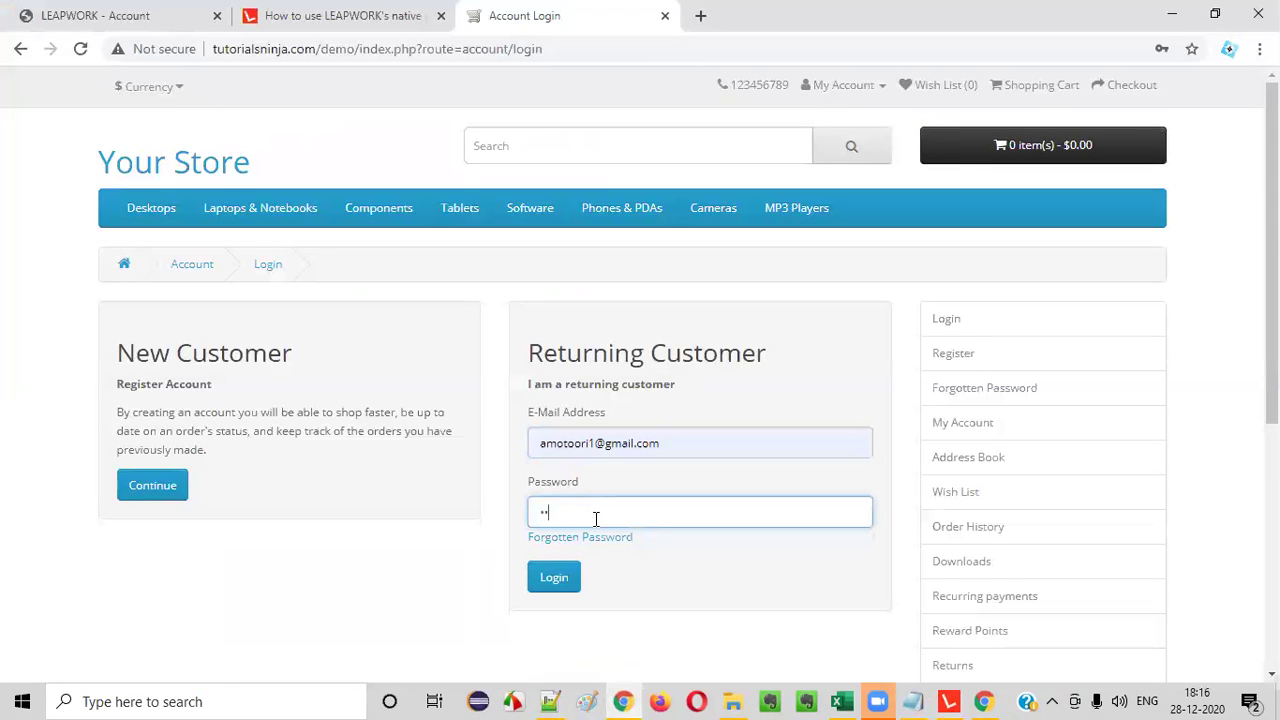
{"action": "left_click", "coordinate": [561, 575]}
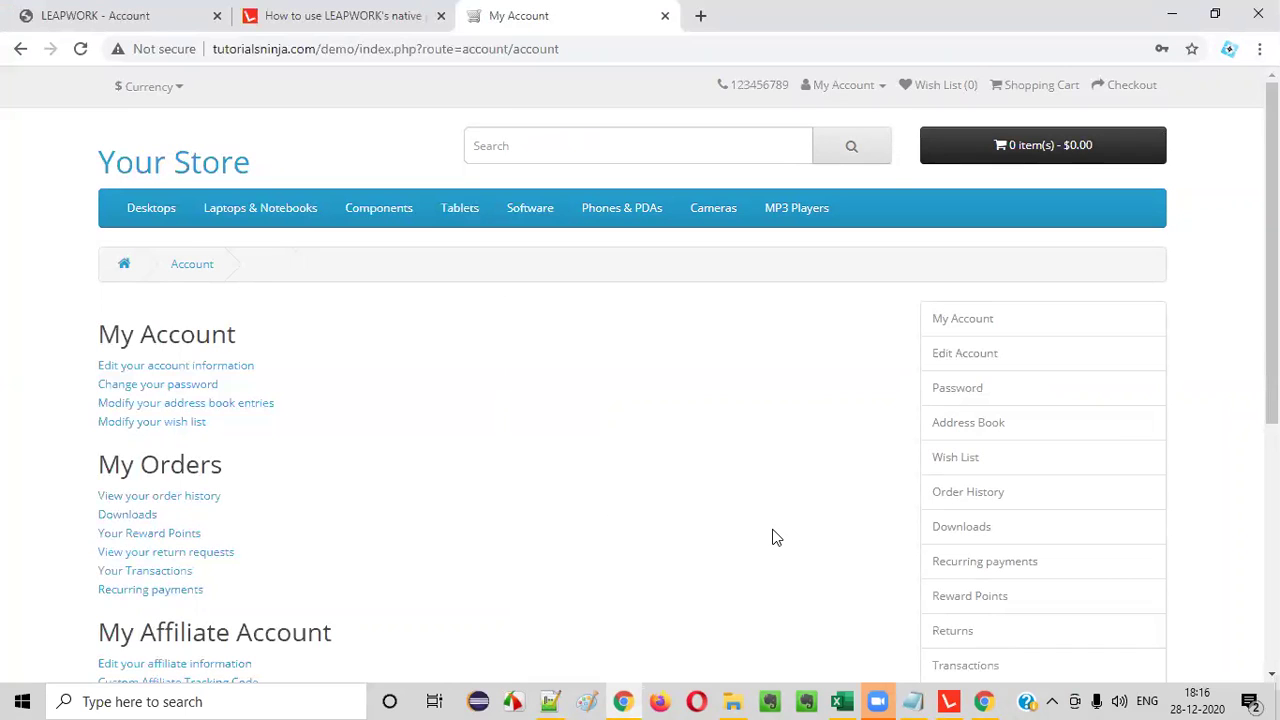
{"action": "left_click_drag", "start_coordinate": [97, 341], "coordinate": [243, 334]}
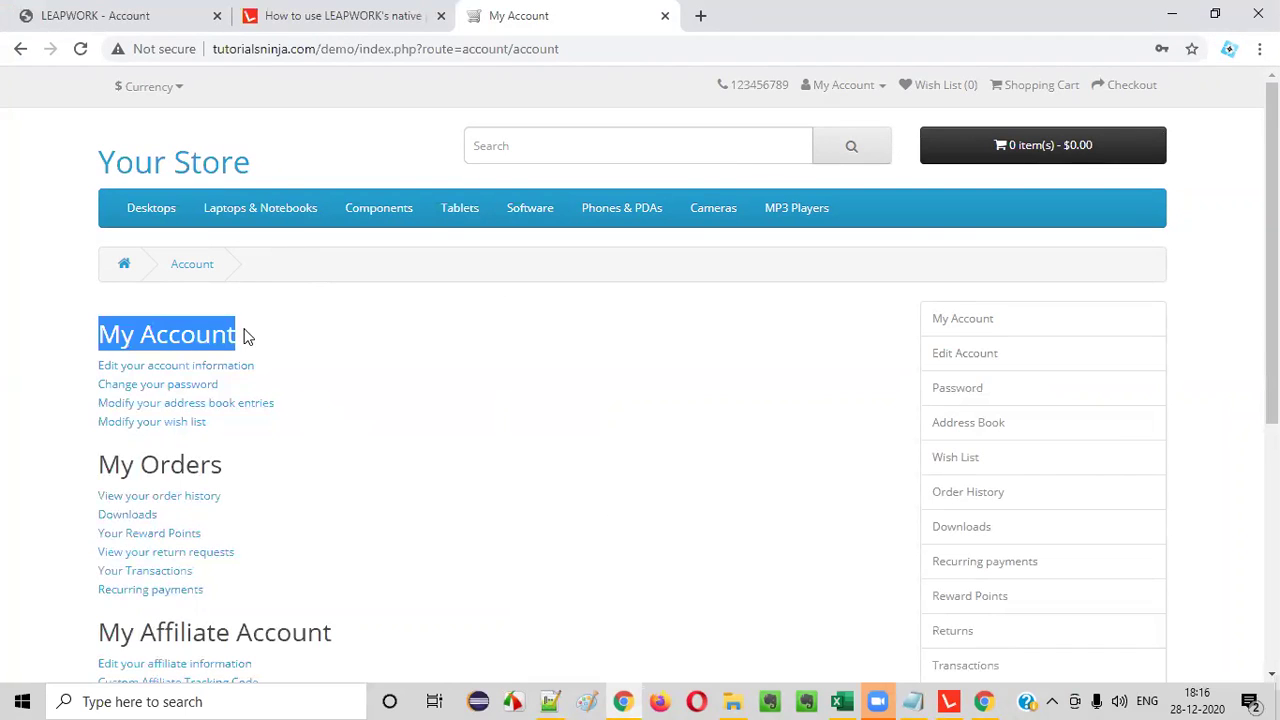
{"action": "left_click", "coordinate": [948, 701]}
- Add a Web > Find Web Element block, linked after the Login button click step
{"action": "right_click", "coordinate": [1218, 302]}
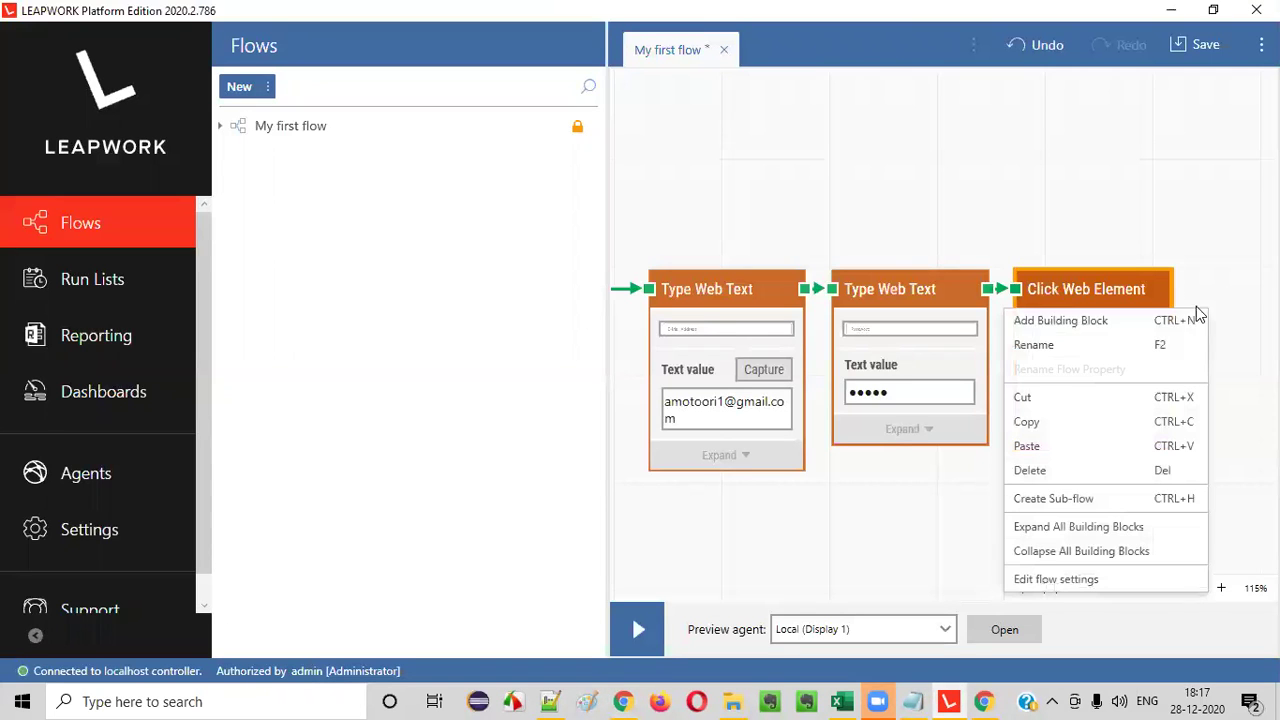
{"action": "left_click", "coordinate": [1115, 326]}
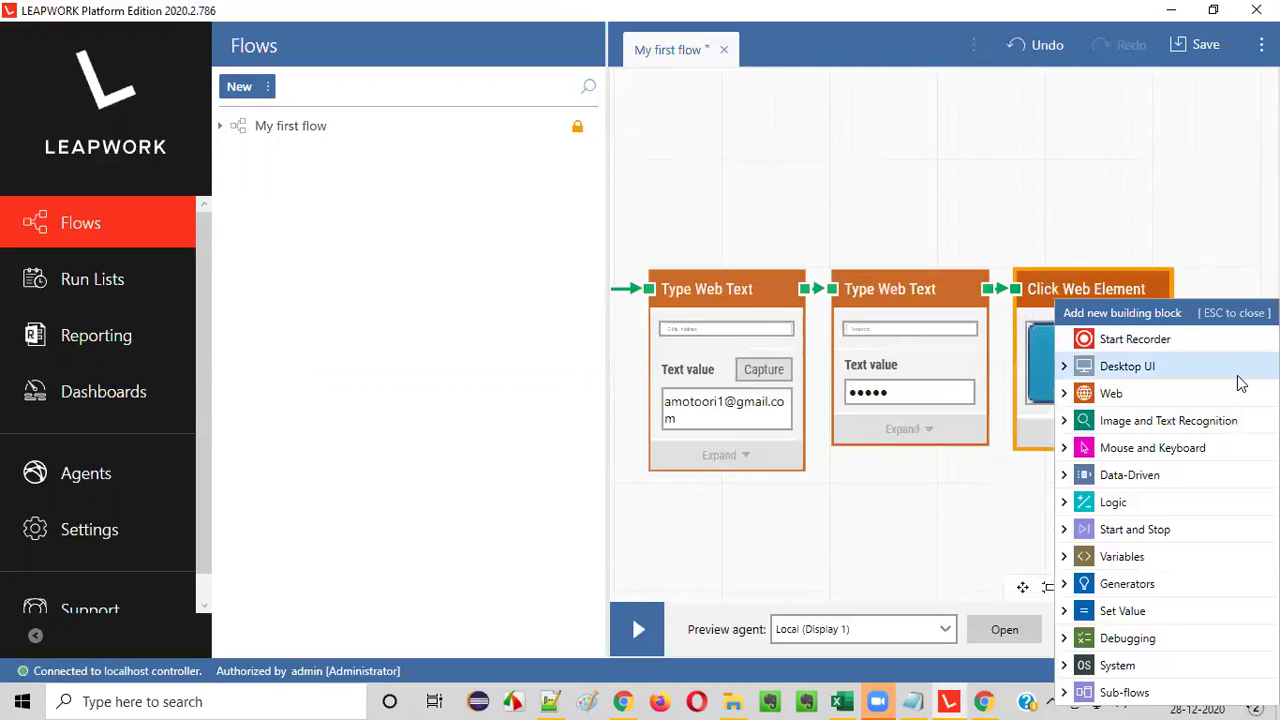
{"action": "left_click", "coordinate": [1068, 396]}
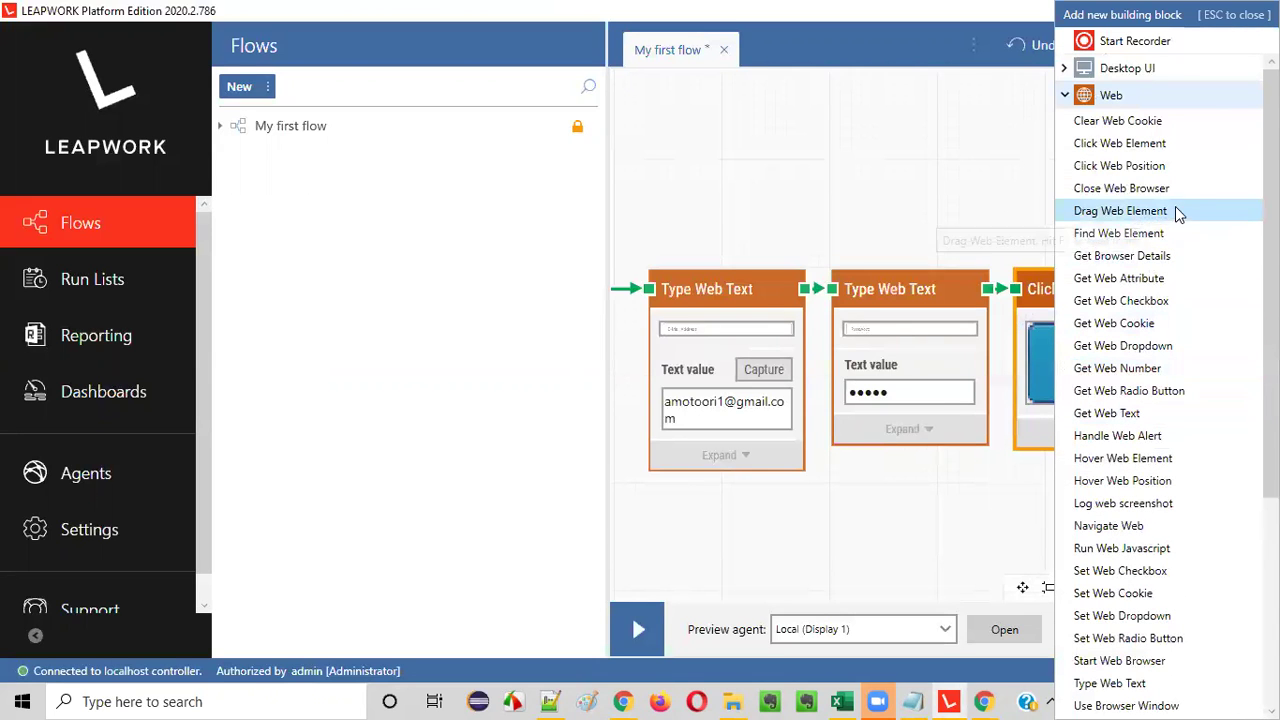
{"action": "left_click", "coordinate": [1140, 233]}
{"action": "left_click_drag", "start_coordinate": [1236, 345], "coordinate": [969, 291]}
{"action": "left_click", "coordinate": [1028, 345]}
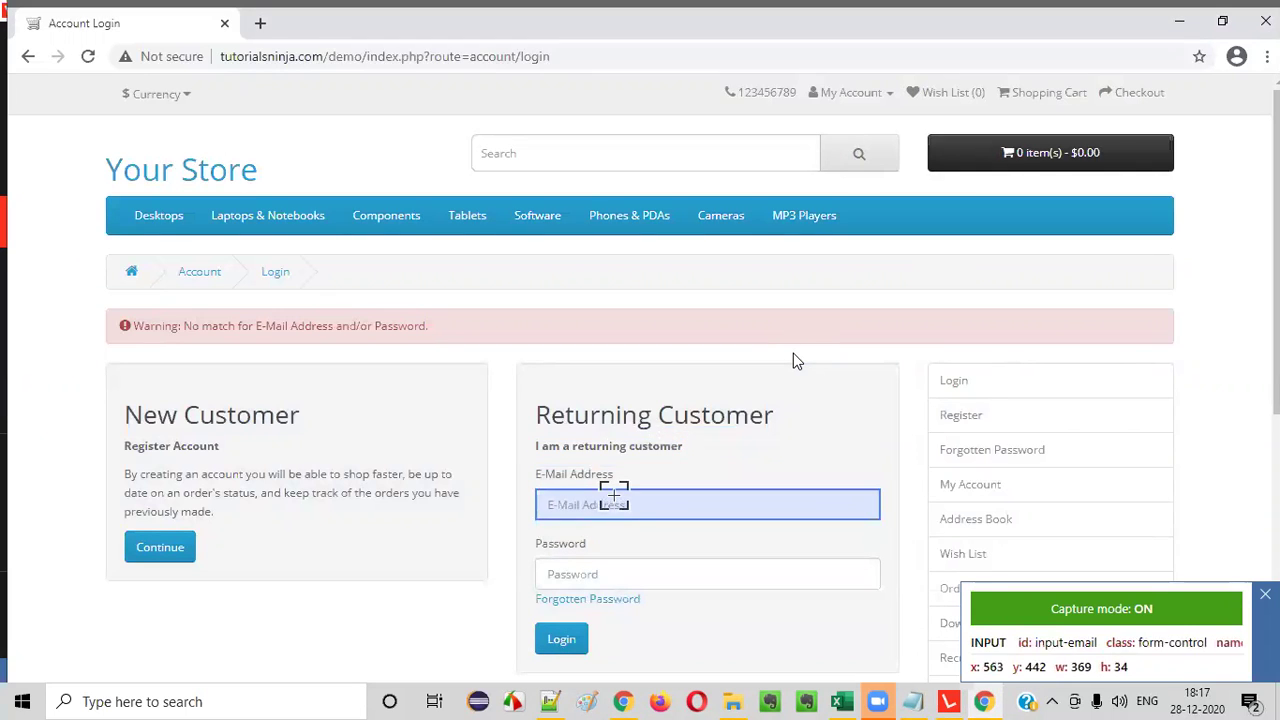
{"action": "left_click", "coordinate": [975, 519]}
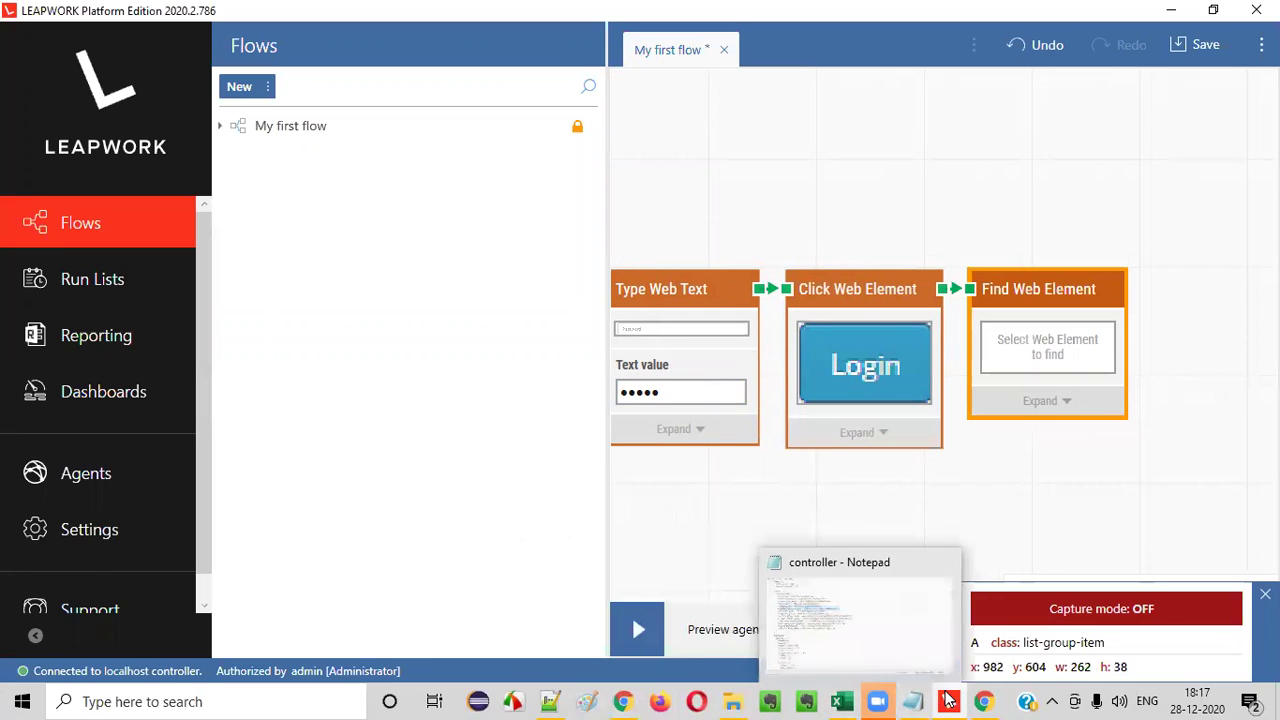
- Start element capture for the find step, then switch Capture mode off to use the page
{"action": "mouse_move", "coordinate": [953, 699]}
{"action": "left_click", "coordinate": [1054, 358]}
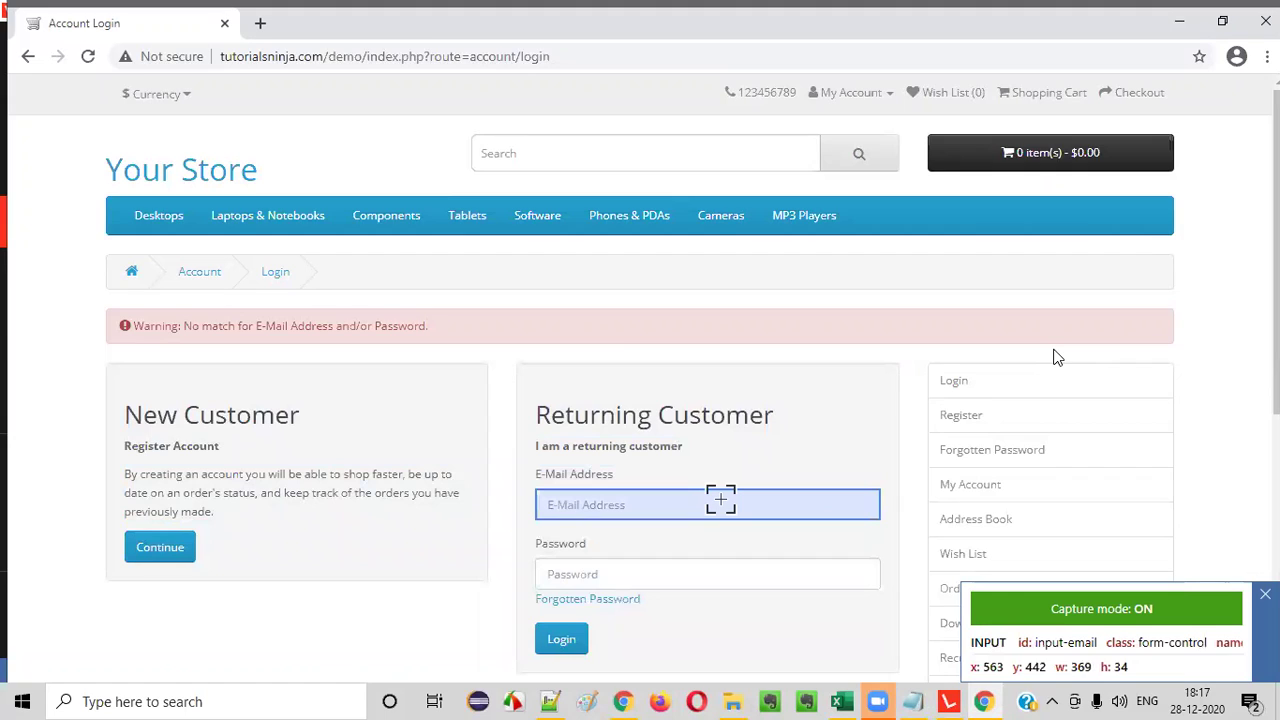
{"action": "left_click", "coordinate": [1128, 614]}
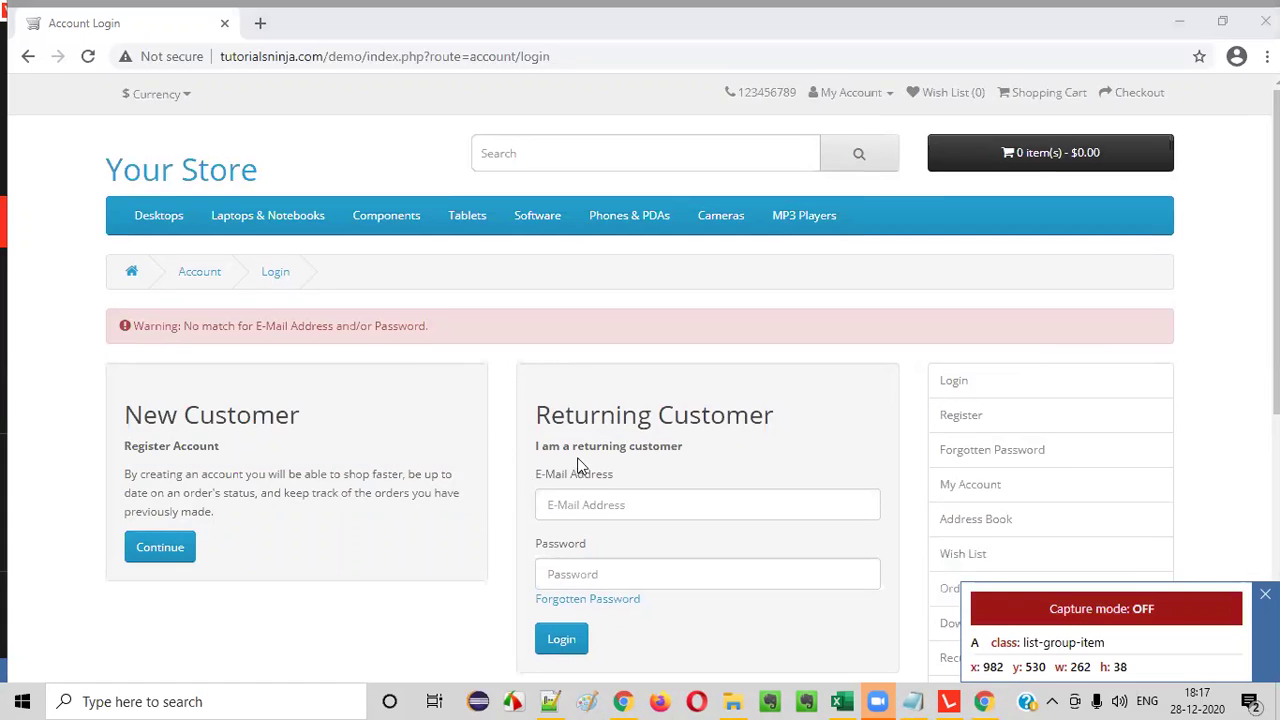
{"action": "scroll", "coordinate": [577, 466], "scroll_direction": "down", "scroll_amount": 1}
- Log in with the demo account's e-mail, then capture the My Account heading as the target
{"action": "left_click", "coordinate": [595, 419]}
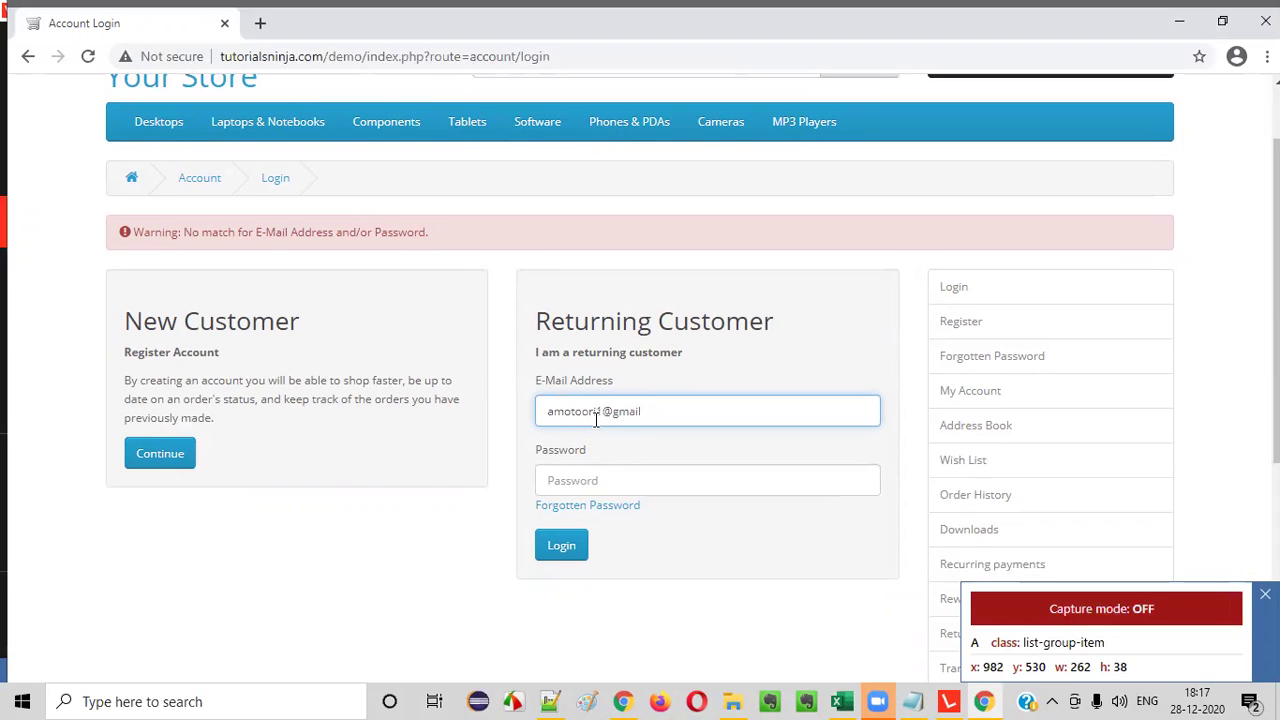
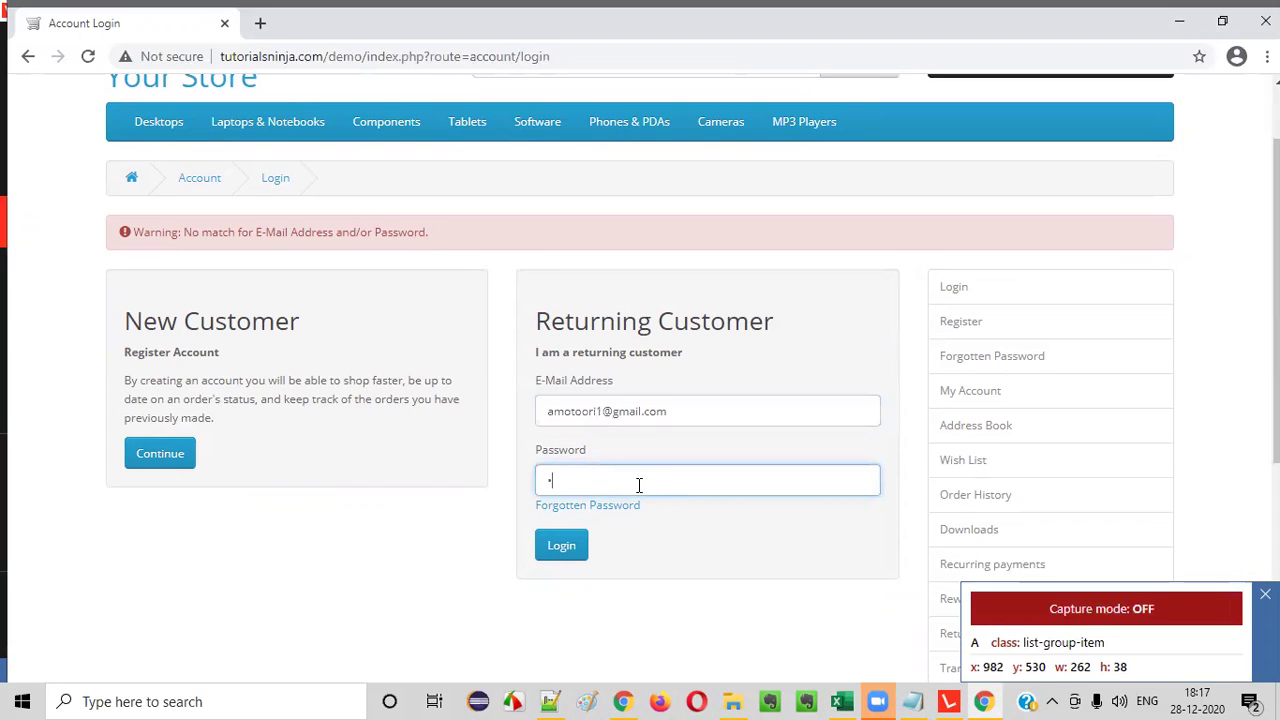
{"action": "left_click", "coordinate": [566, 545]}
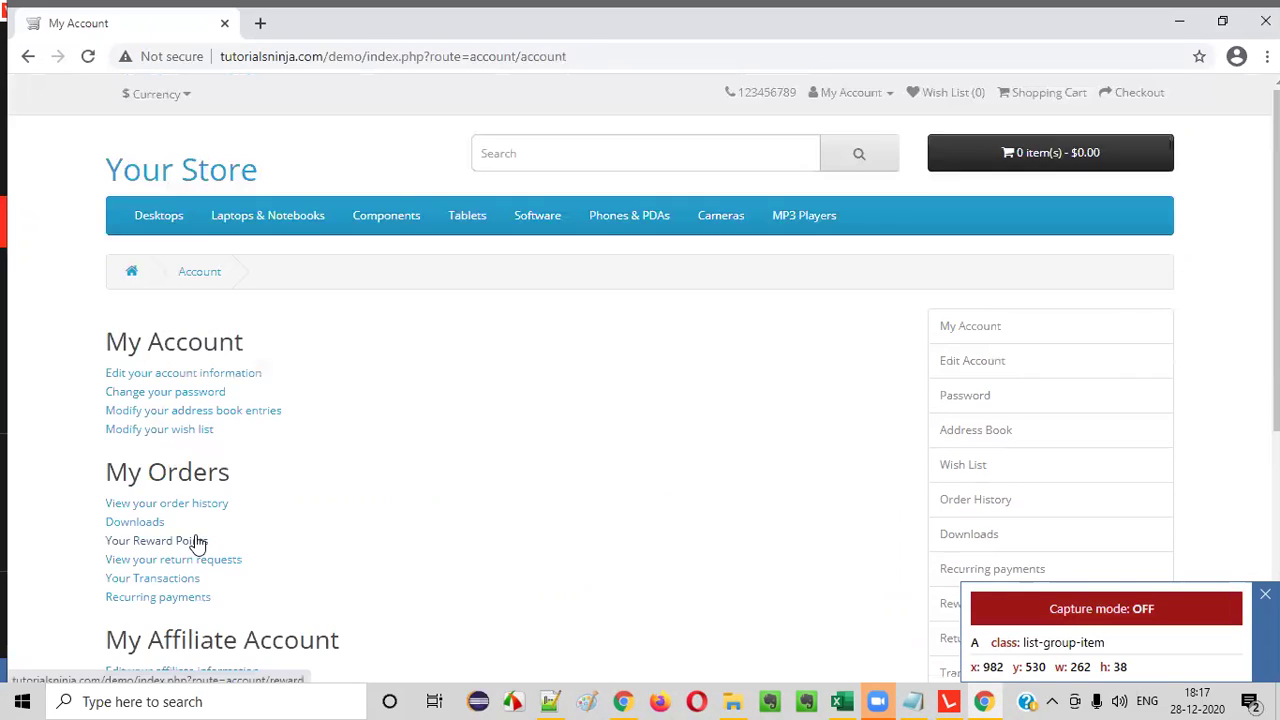
{"action": "left_click", "coordinate": [1108, 608]}
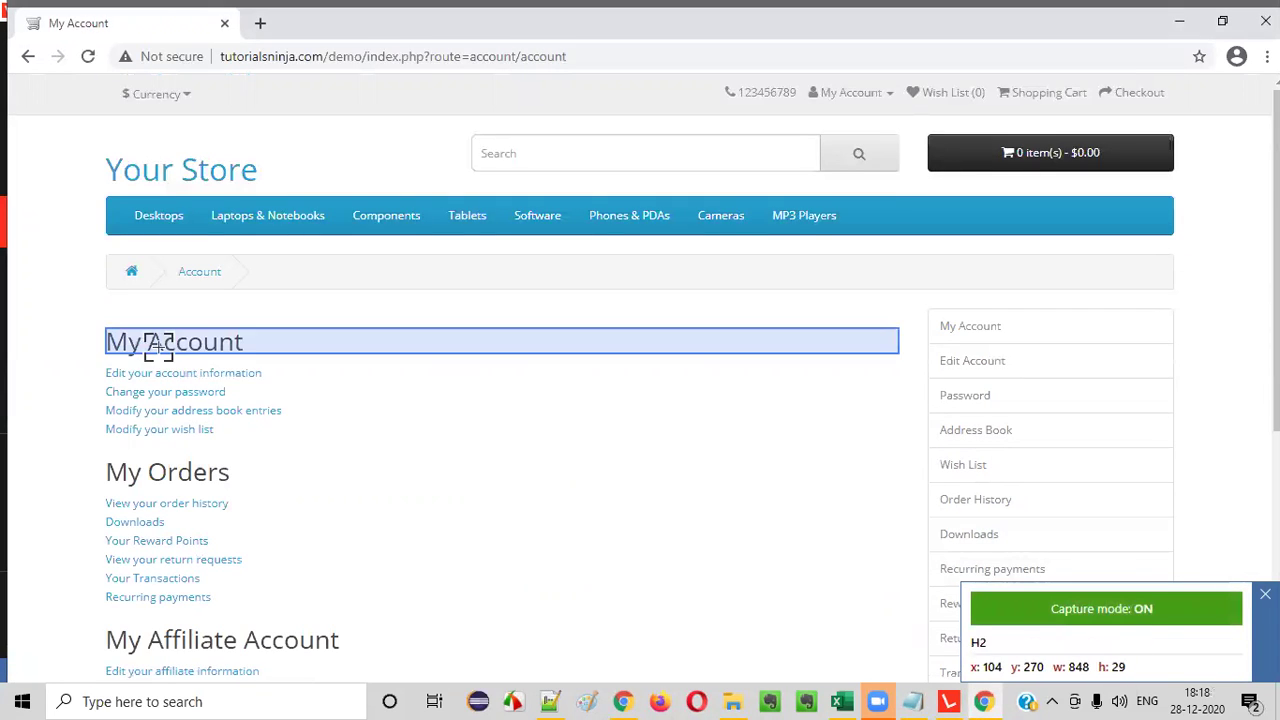
{"action": "left_click", "coordinate": [162, 345]}
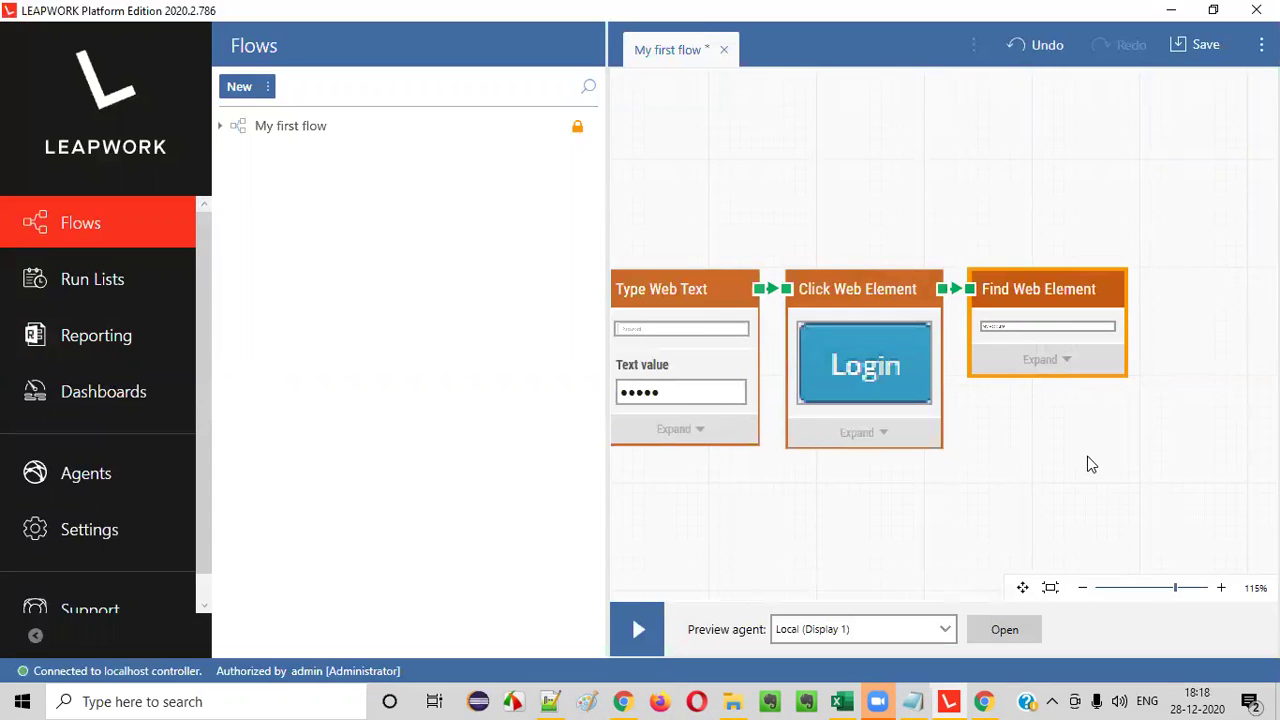
{"action": "left_click_drag", "start_coordinate": [855, 535], "coordinate": [949, 537]}
{"action": "left_click", "coordinate": [1082, 588]}
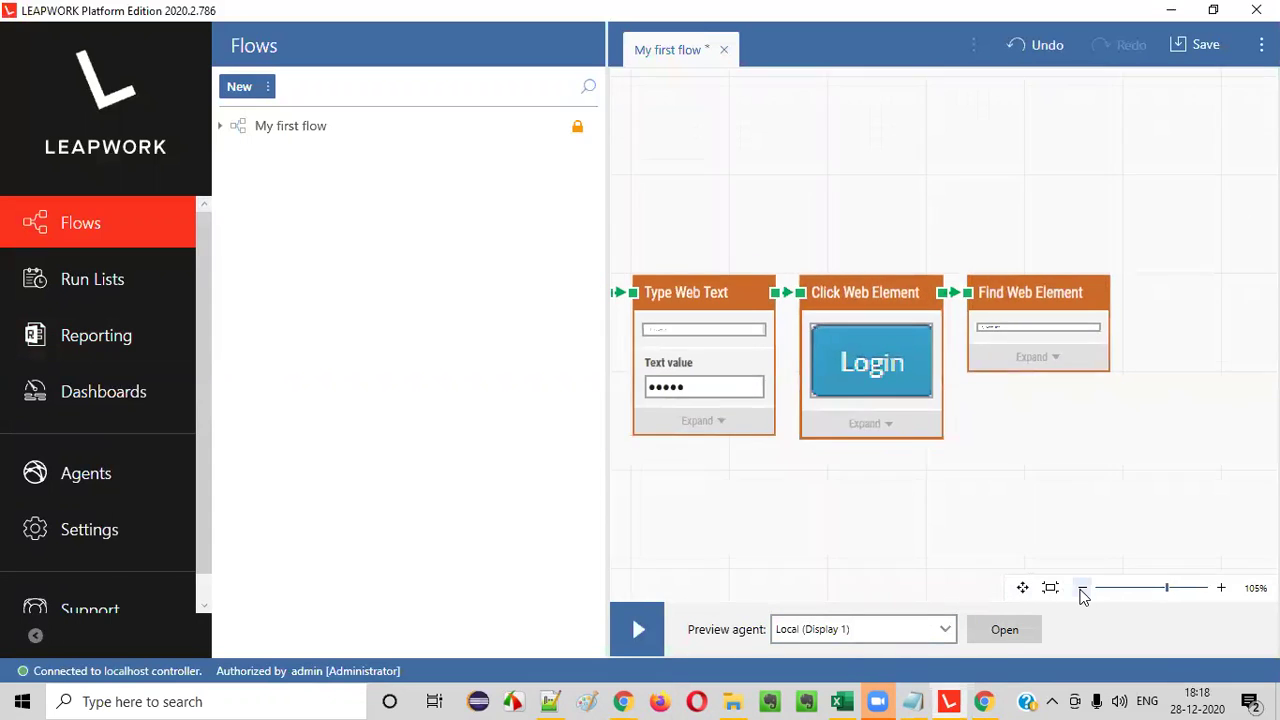
{"action": "left_click", "coordinate": [1082, 588]}
{"action": "left_click", "coordinate": [1082, 588]}
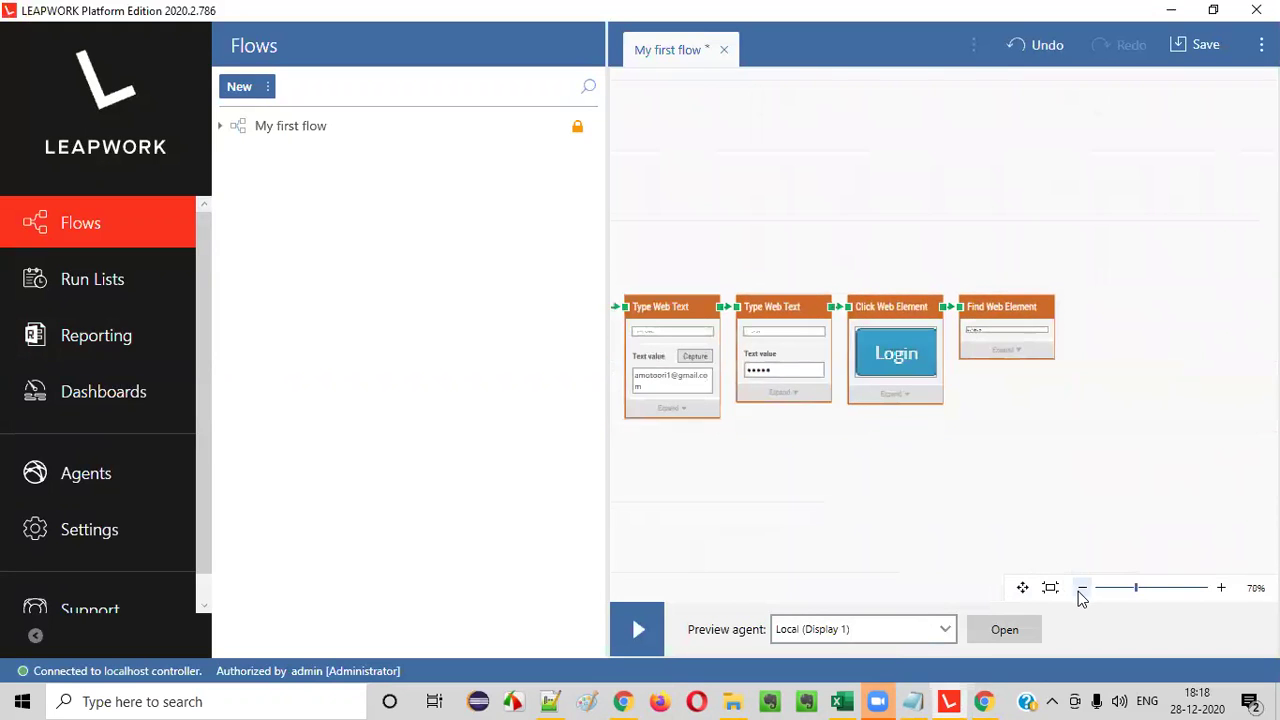
{"action": "left_click", "coordinate": [697, 383]}
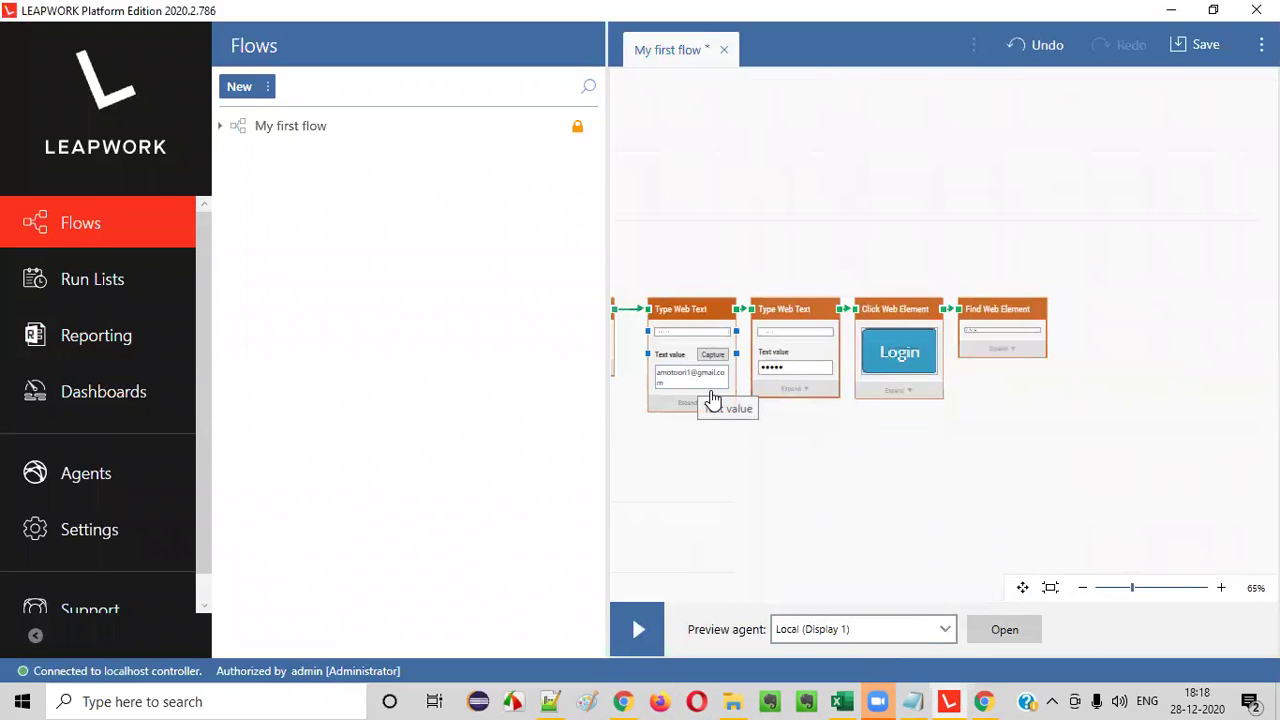
{"action": "left_click", "coordinate": [704, 379]}
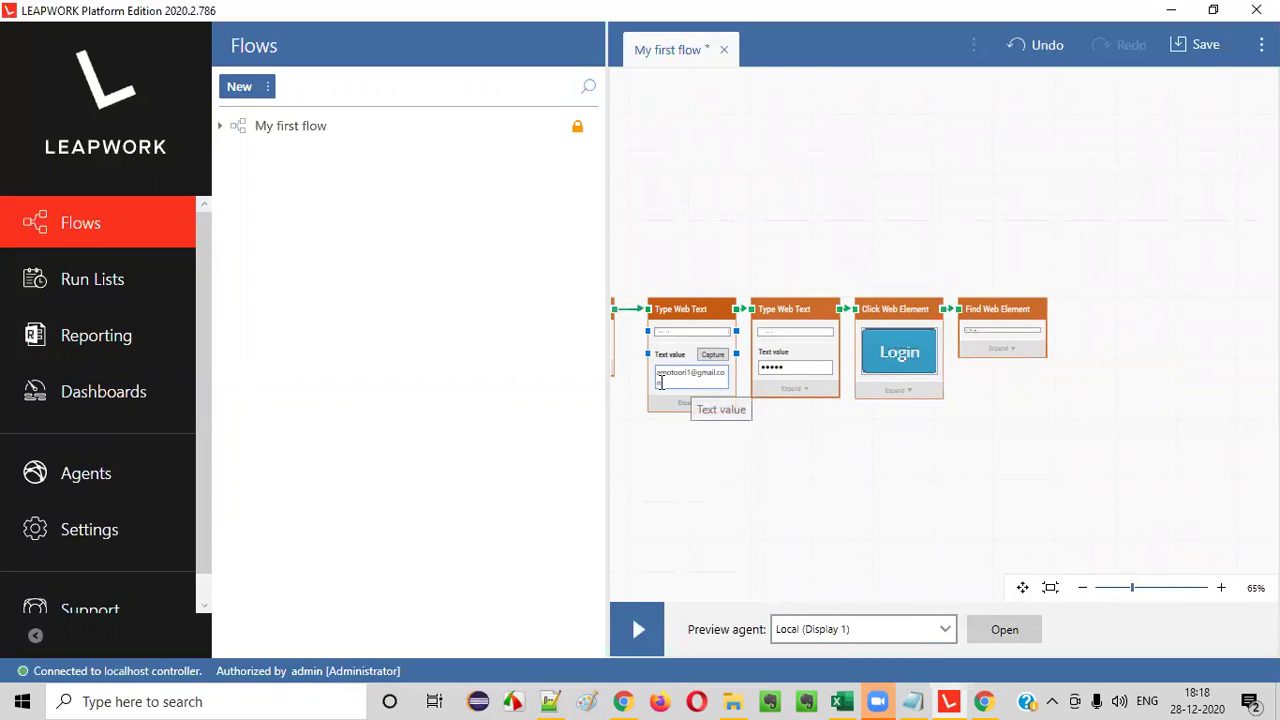
{"action": "left_click", "coordinate": [783, 371]}
{"action": "left_click_drag", "start_coordinate": [787, 369], "coordinate": [737, 371]}
{"action": "key", "text": "BackSpace"}
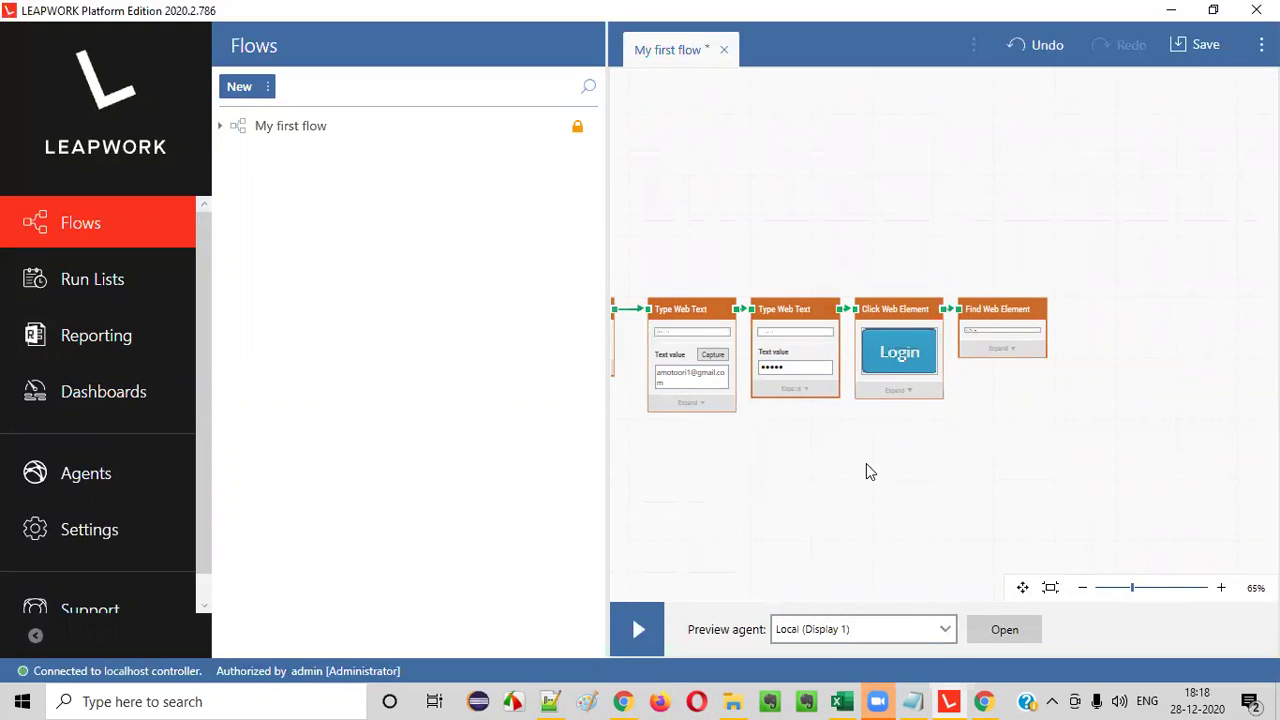
{"action": "left_click", "coordinate": [1220, 587]}
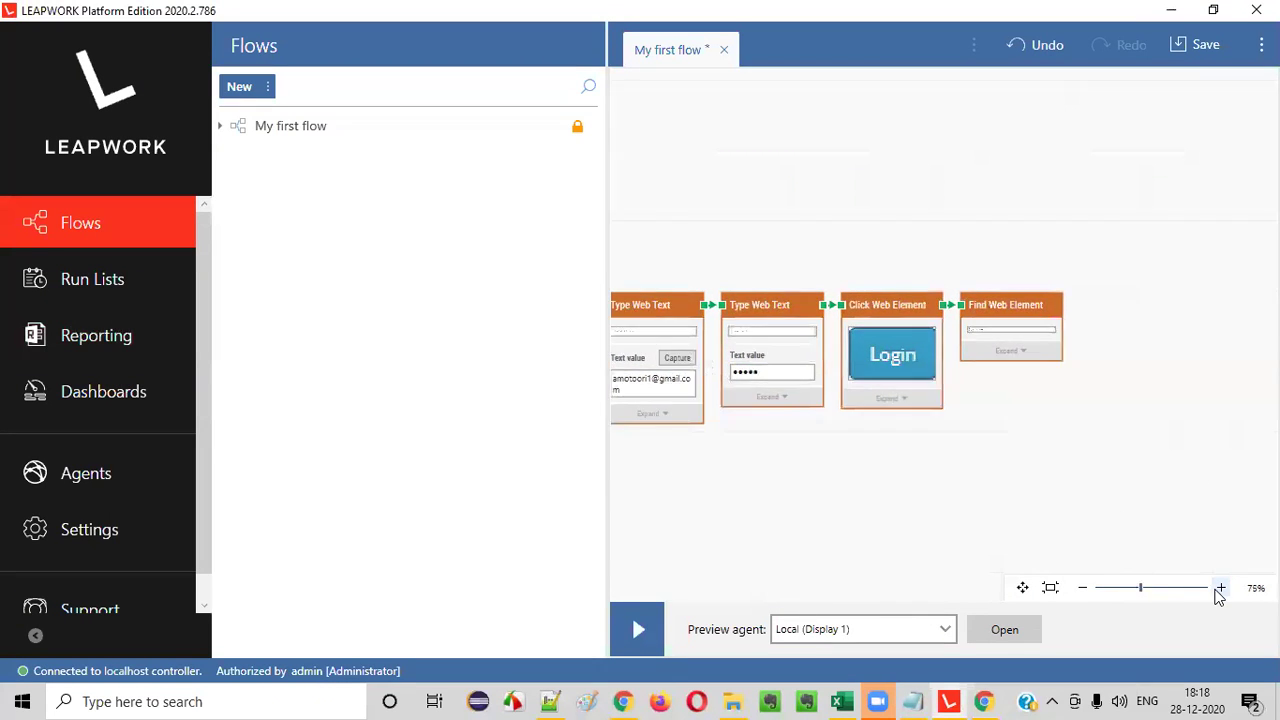
{"action": "left_click", "coordinate": [1219, 589]}
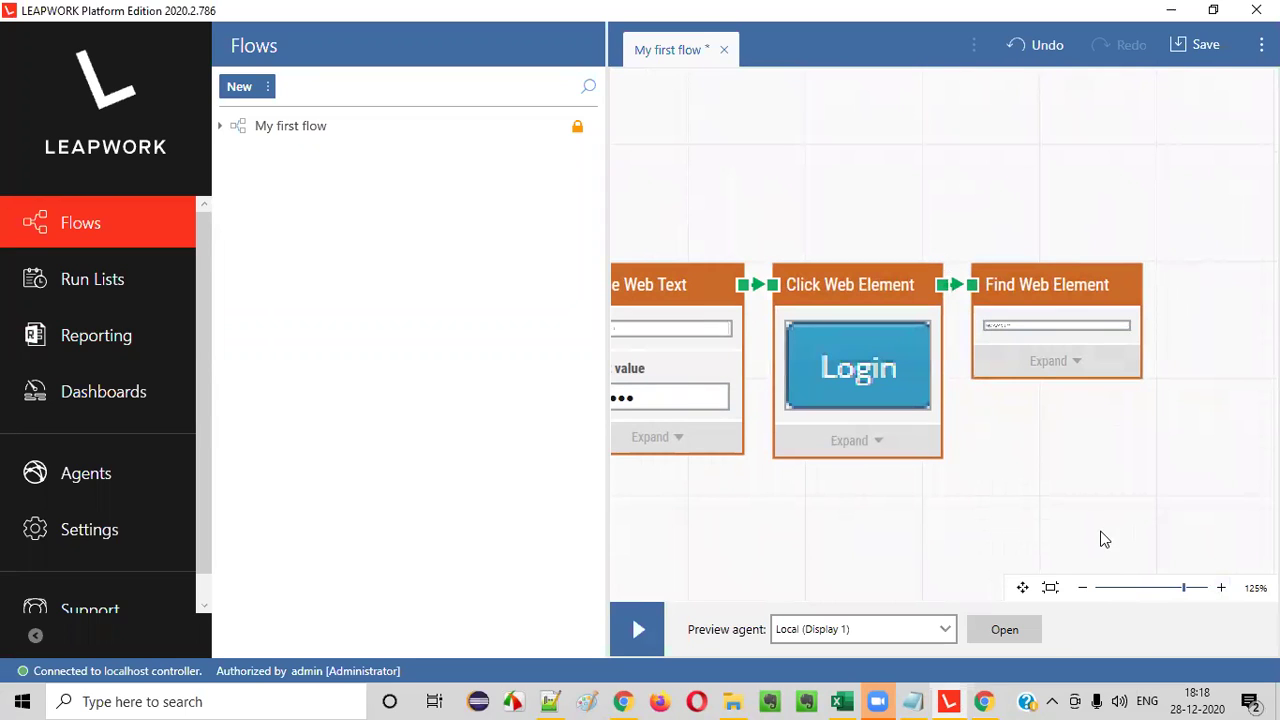
- Add a Pass building block to the flow canvas
{"action": "right_click", "coordinate": [1076, 452]}
{"action": "left_click", "coordinate": [962, 182]}
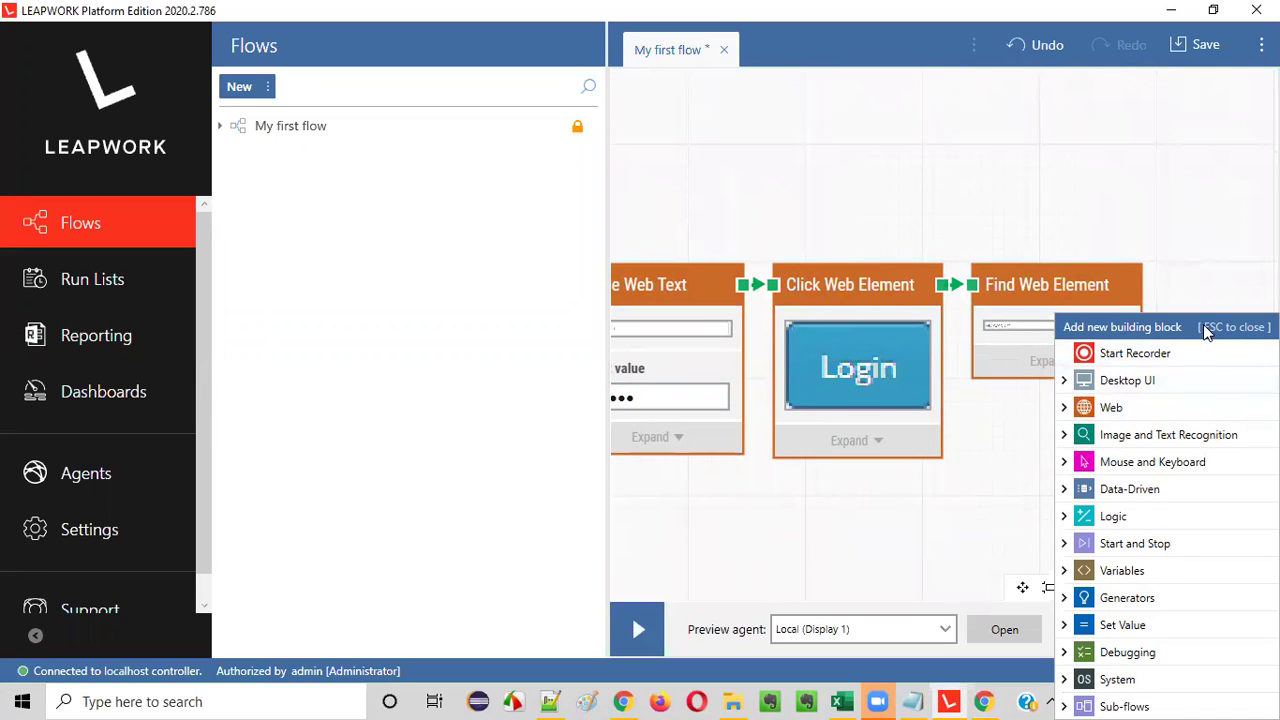
{"action": "type", "text": "Pass"}
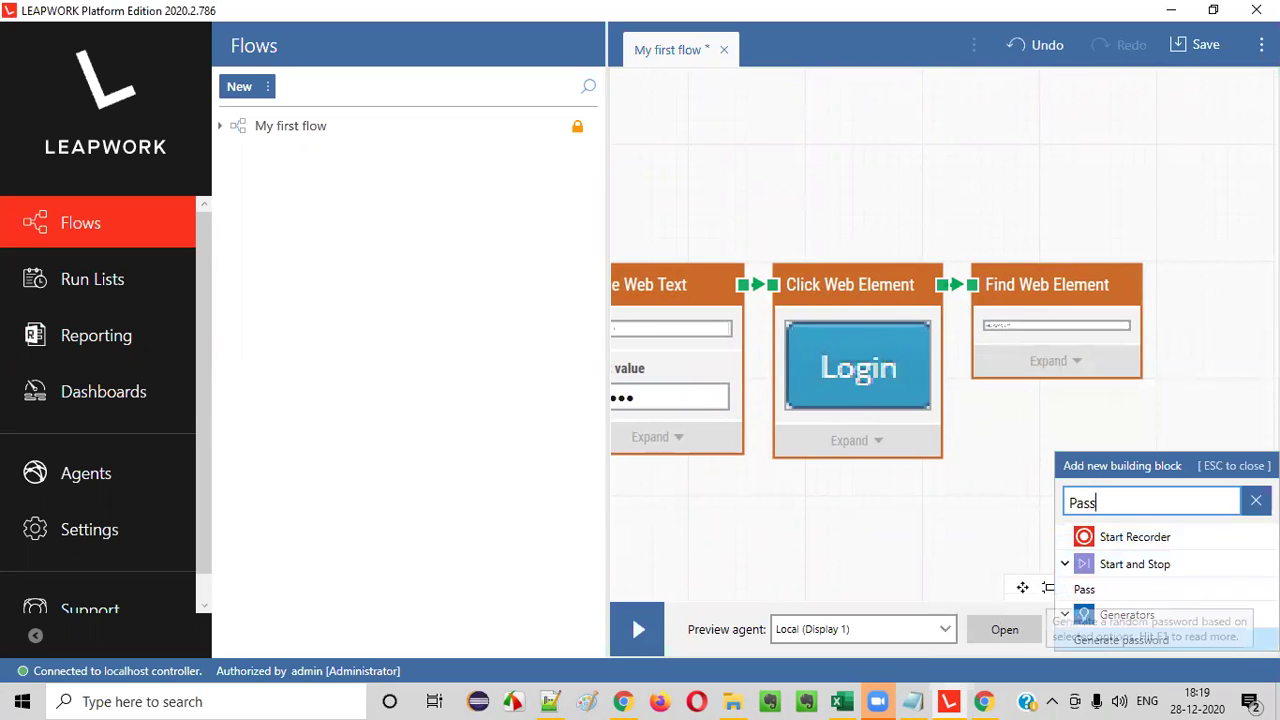
{"action": "key", "text": "Up"}
{"action": "key", "text": "Down"}
{"action": "key", "text": "Down"}
{"action": "key", "text": "Down"}
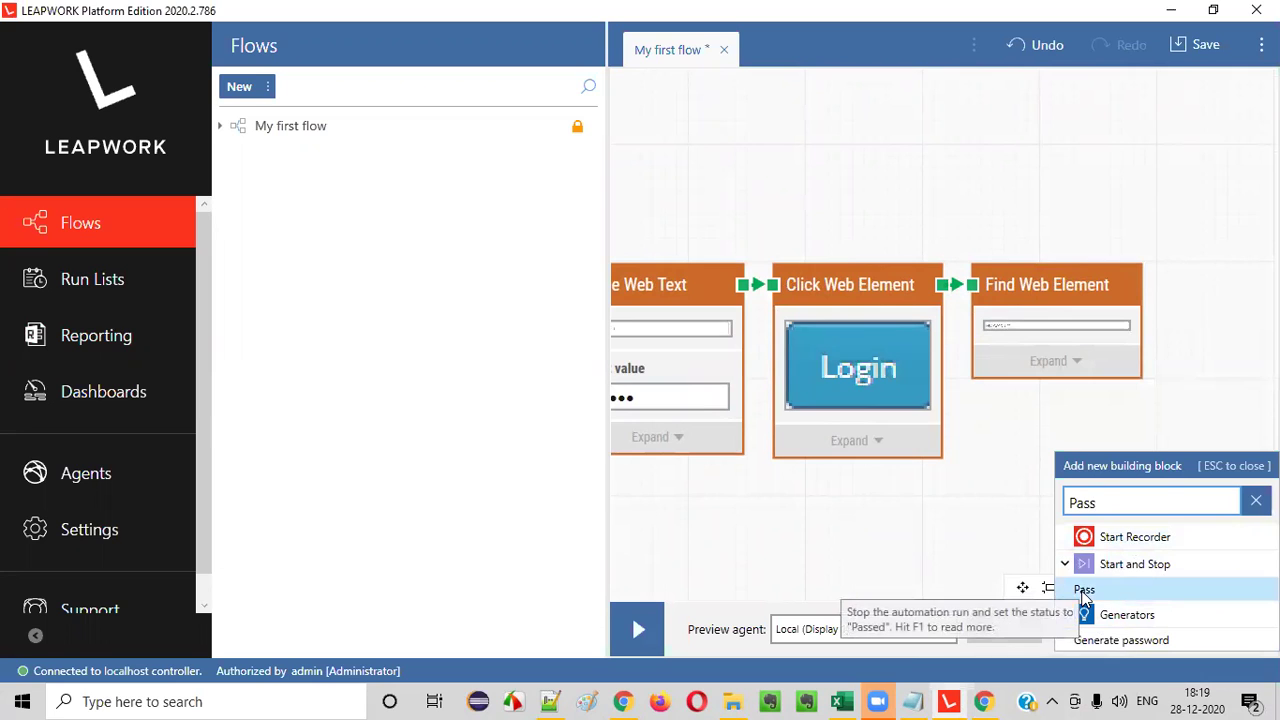
{"action": "left_click", "coordinate": [1084, 592]}
- Place the Pass block beside Find Web Element and connect Find Web Element's output to it
{"action": "left_click_drag", "start_coordinate": [1158, 470], "coordinate": [1080, 278]}
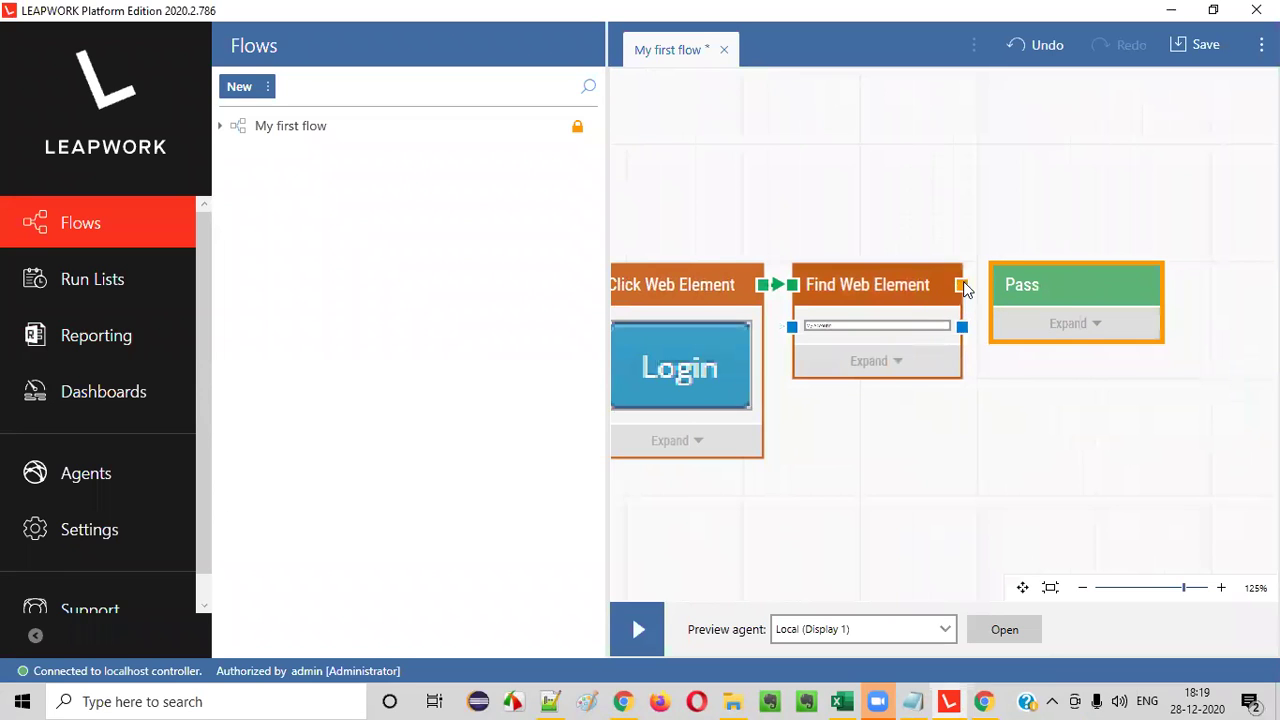
{"action": "left_click_drag", "start_coordinate": [963, 287], "coordinate": [992, 285]}
{"action": "left_click", "coordinate": [1104, 469]}
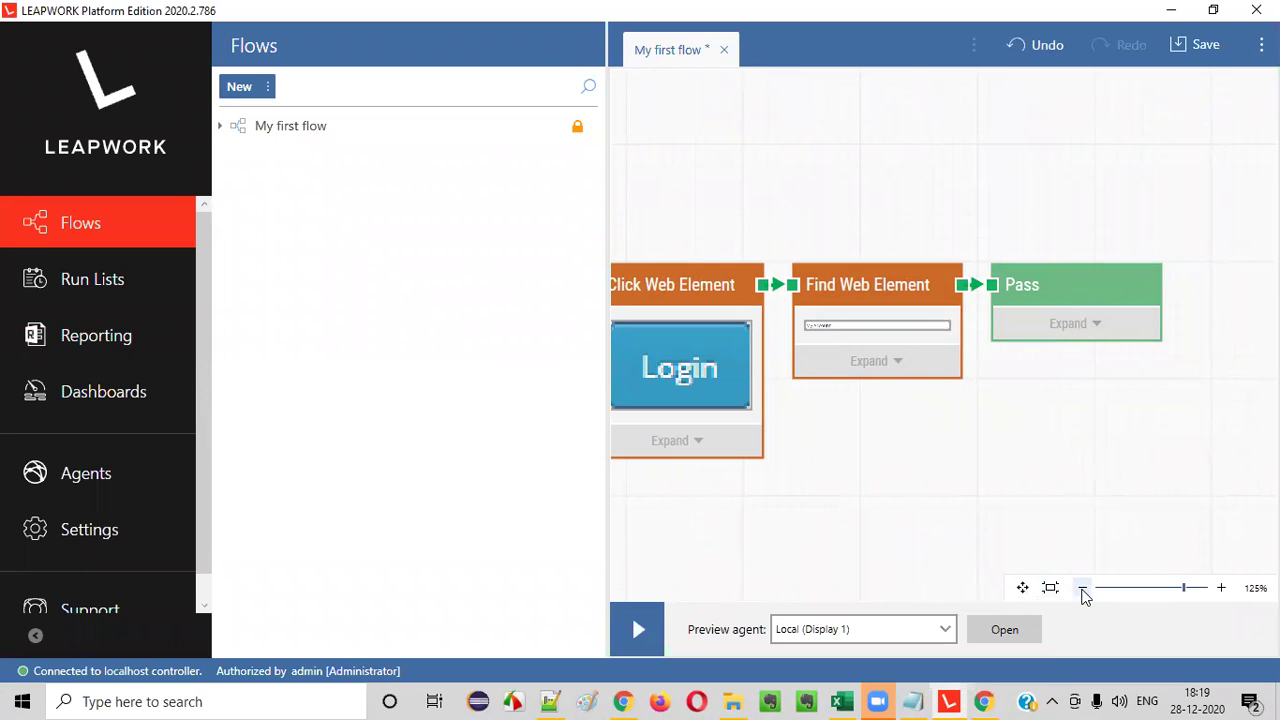
{"action": "left_click_drag", "start_coordinate": [605, 540], "coordinate": [291, 512]}
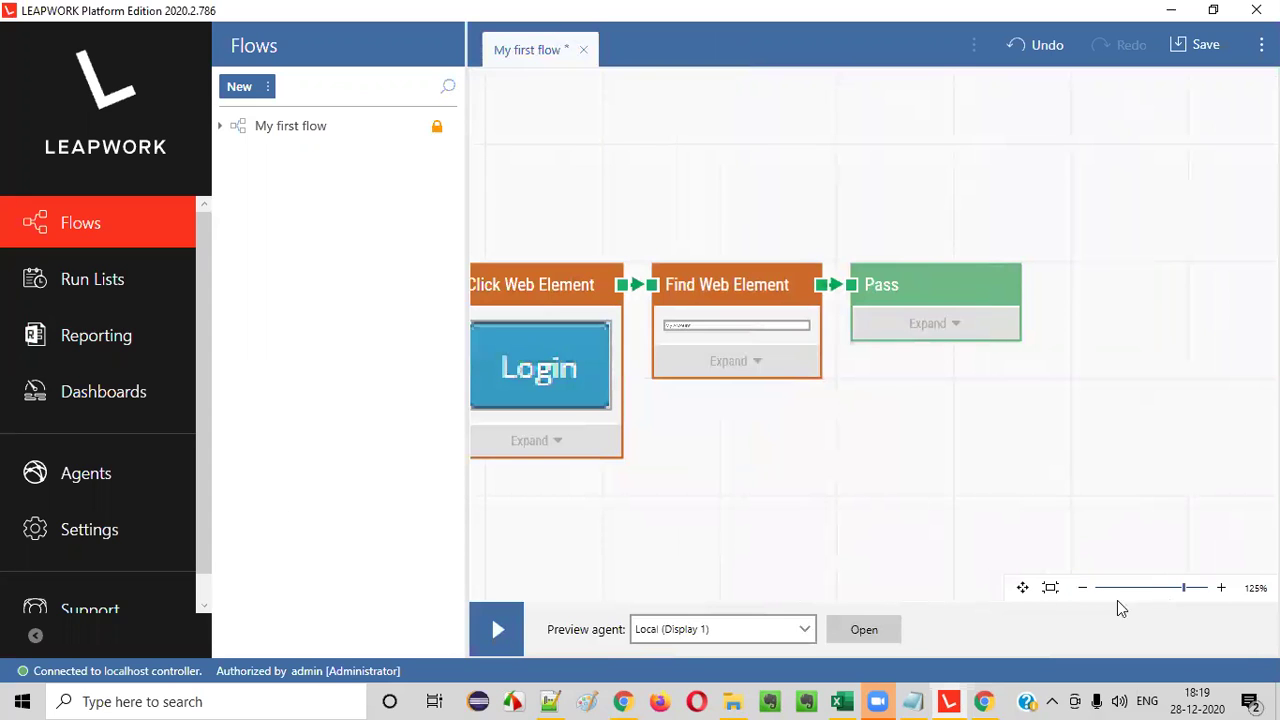
{"action": "left_click", "coordinate": [1084, 588]}
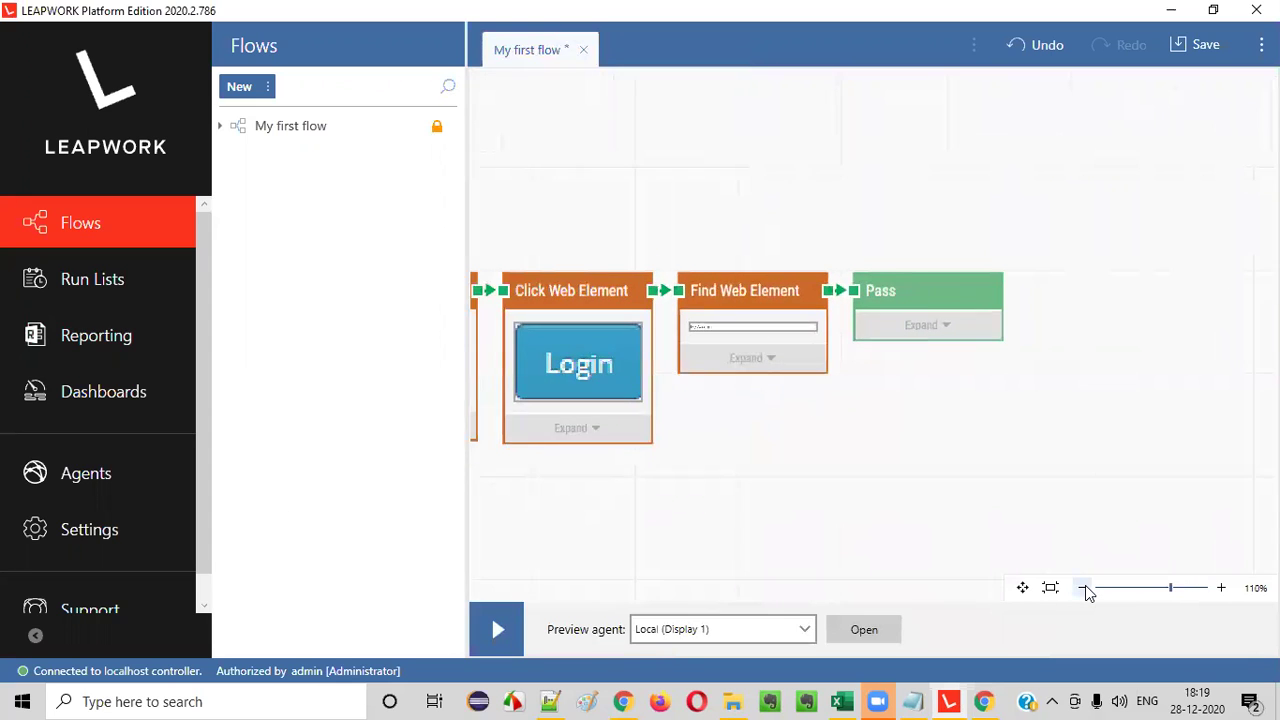
{"action": "left_click", "coordinate": [1084, 588]}
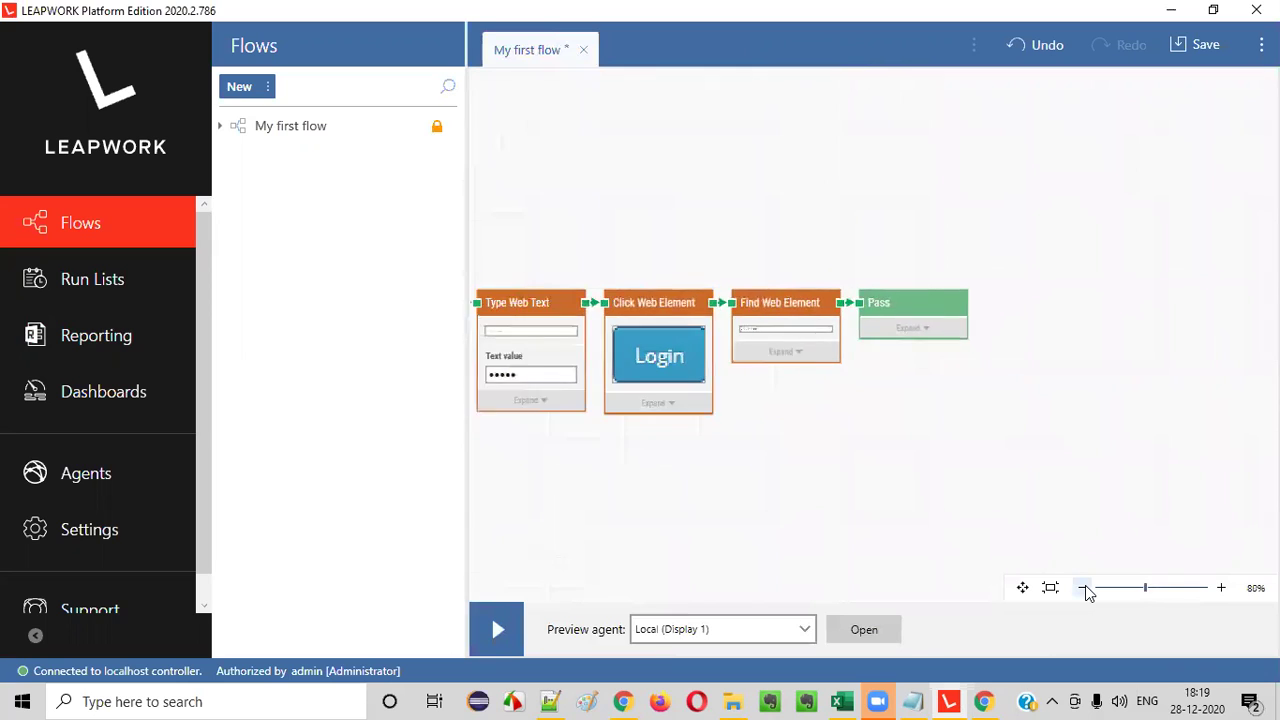
{"action": "left_click", "coordinate": [1084, 588]}
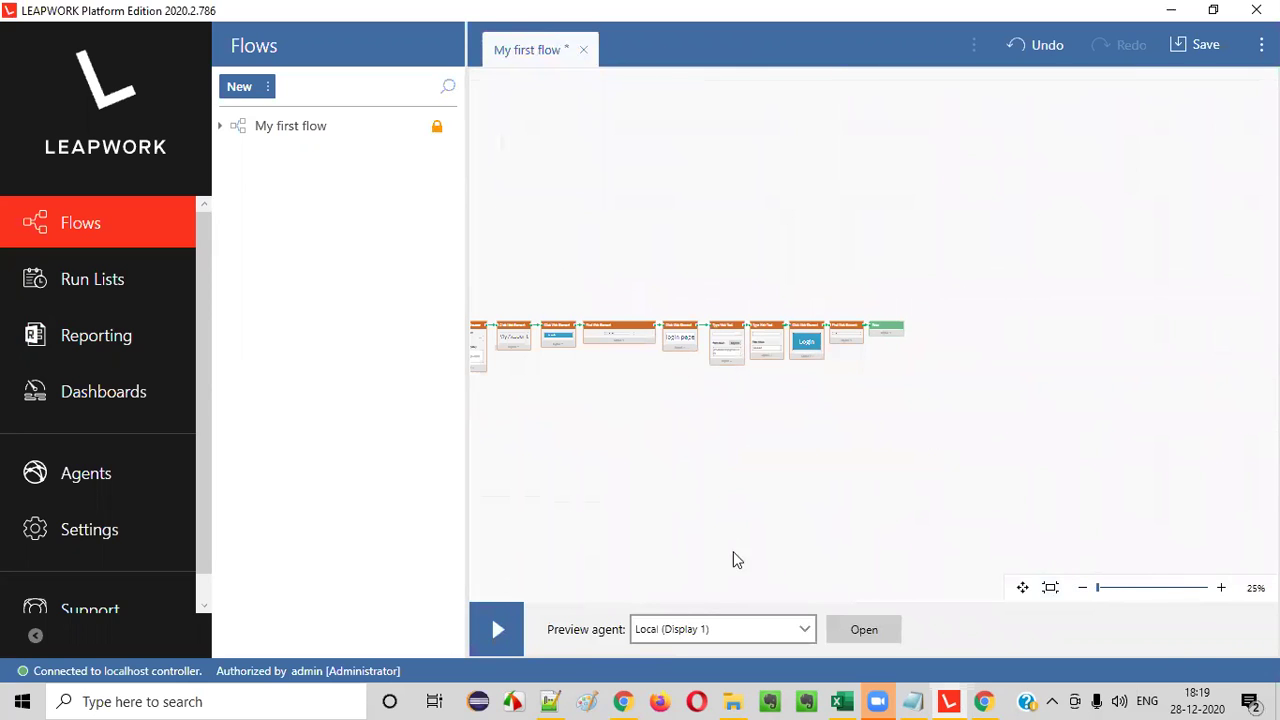
{"action": "left_click", "coordinate": [1022, 589]}
{"action": "left_click_drag", "start_coordinate": [660, 488], "coordinate": [861, 422]}
{"action": "left_click", "coordinate": [1022, 588]}
{"action": "left_click", "coordinate": [1221, 588]}
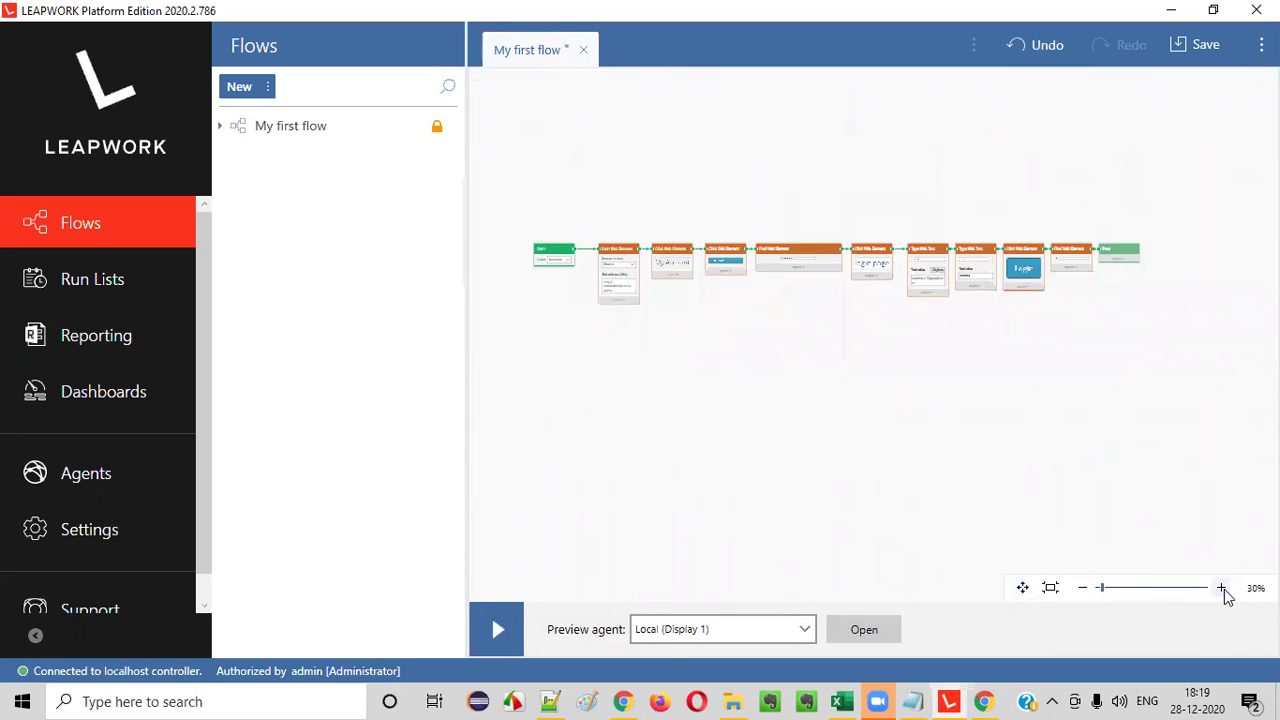
{"action": "left_click", "coordinate": [1221, 588]}
{"action": "left_click", "coordinate": [1022, 588]}
{"action": "left_click_drag", "start_coordinate": [700, 388], "coordinate": [843, 400]}
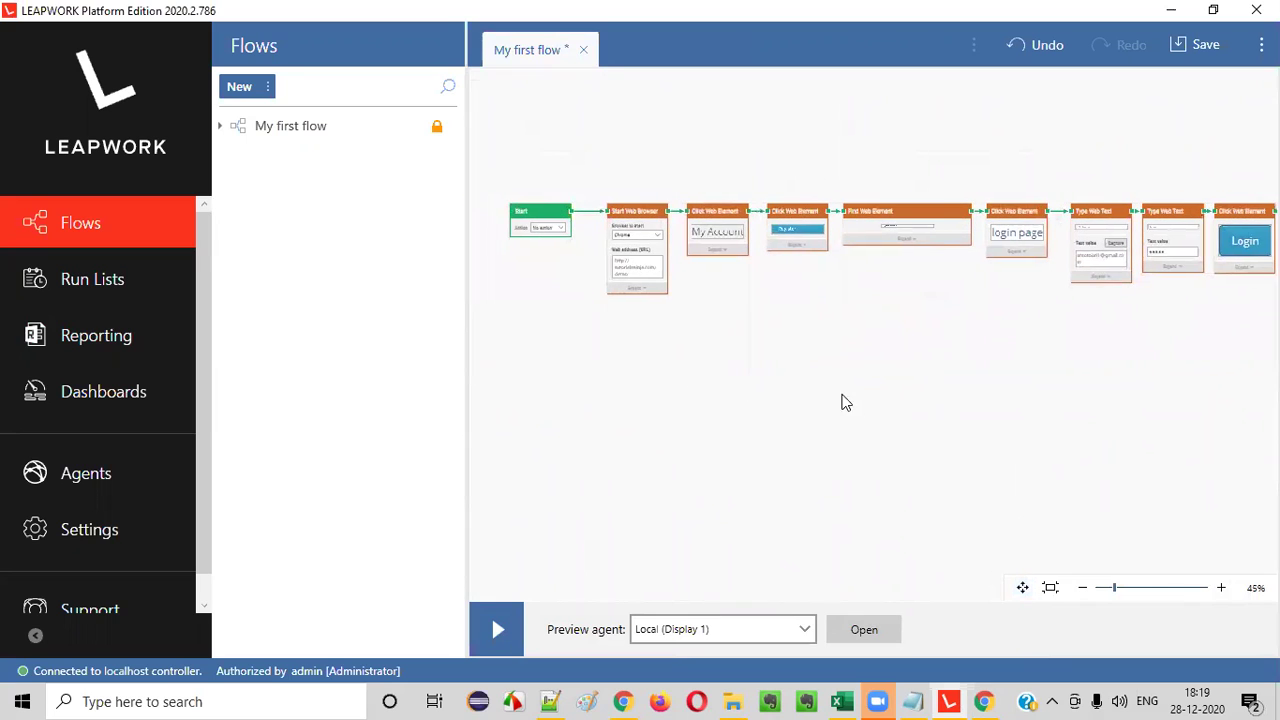
{"action": "left_click", "coordinate": [1221, 588]}
{"action": "left_click", "coordinate": [1221, 588]}
{"action": "left_click", "coordinate": [1022, 588]}
{"action": "left_click_drag", "start_coordinate": [651, 377], "coordinate": [824, 378]}
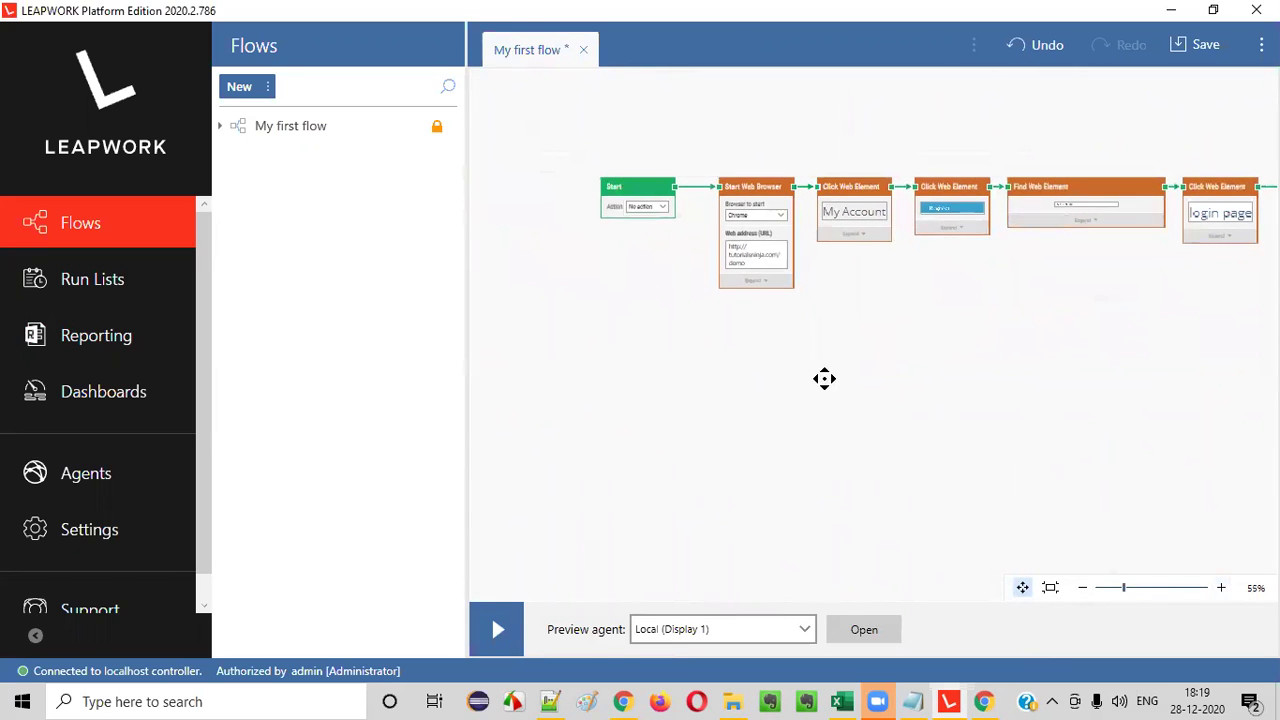
{"action": "left_click", "coordinate": [1221, 588]}
{"action": "left_click", "coordinate": [1221, 588]}
{"action": "left_click", "coordinate": [1022, 588]}
{"action": "left_click_drag", "start_coordinate": [960, 426], "coordinate": [384, 371]}
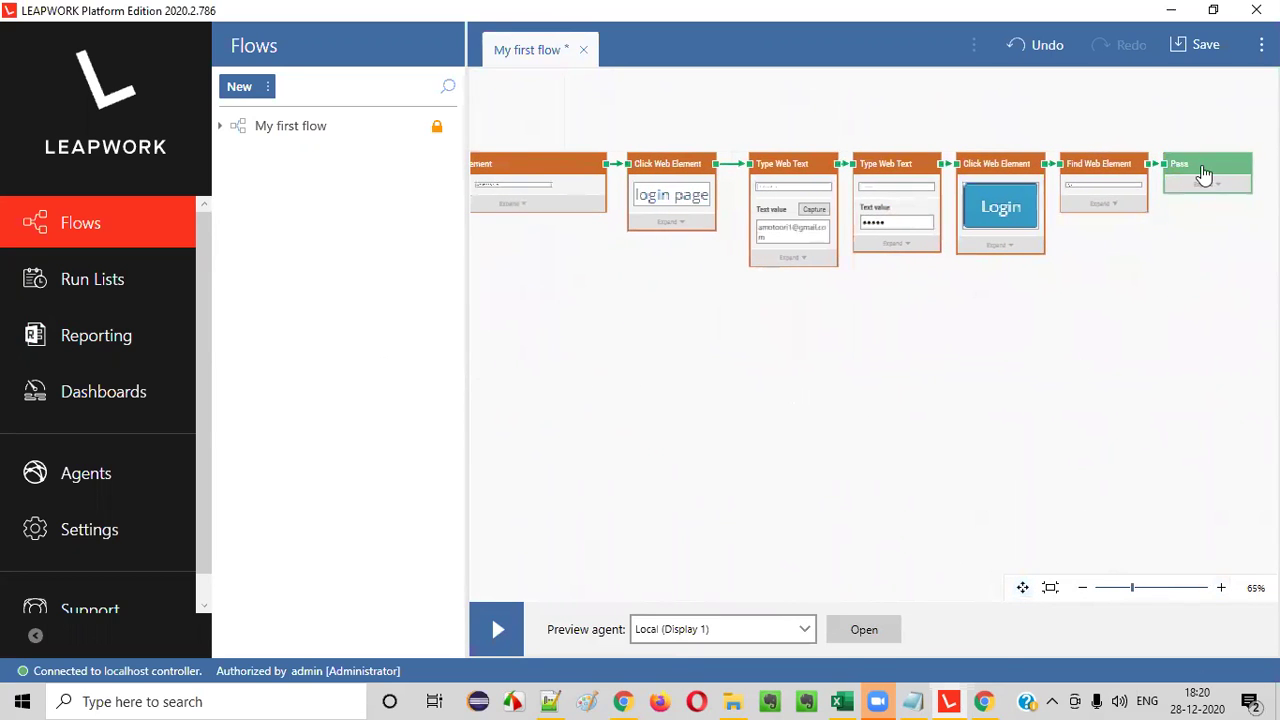
{"action": "left_click", "coordinate": [1022, 588]}
{"action": "left_click_drag", "start_coordinate": [755, 437], "coordinate": [1278, 475]}
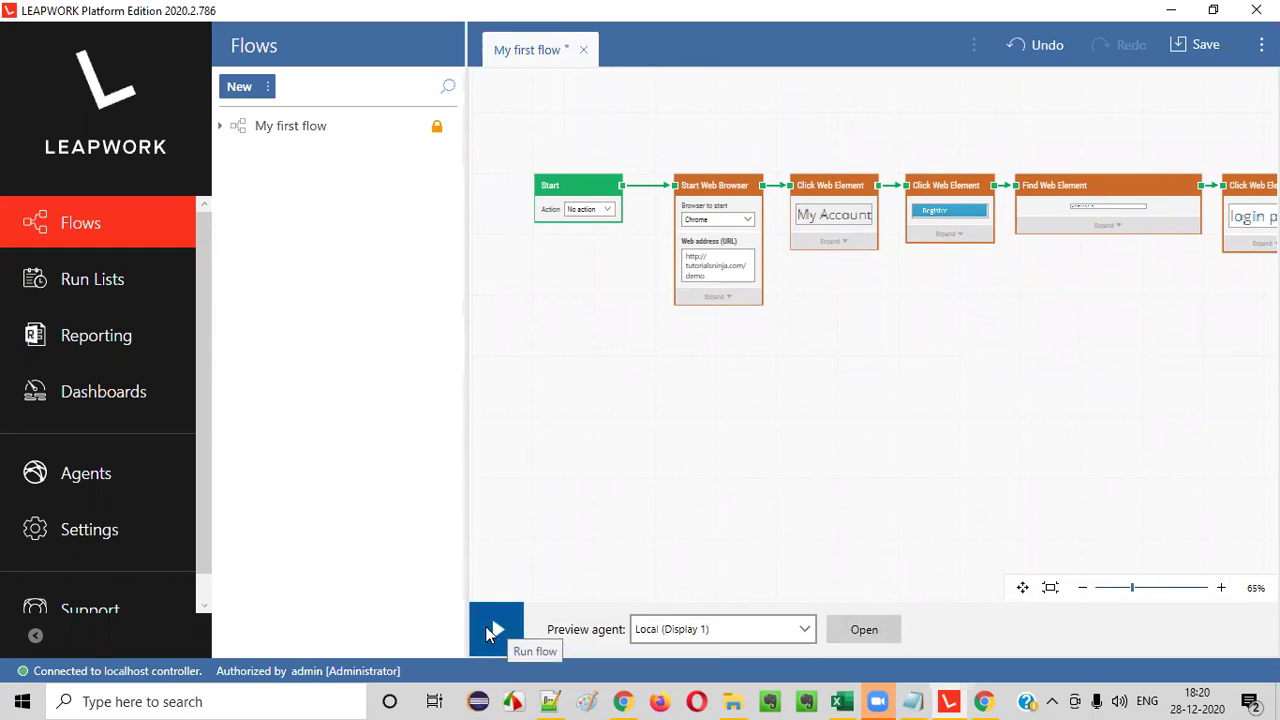
- Run My first flow on the Local (Display 1) agent
{"action": "left_click", "coordinate": [703, 632]}
{"action": "left_click", "coordinate": [697, 628]}
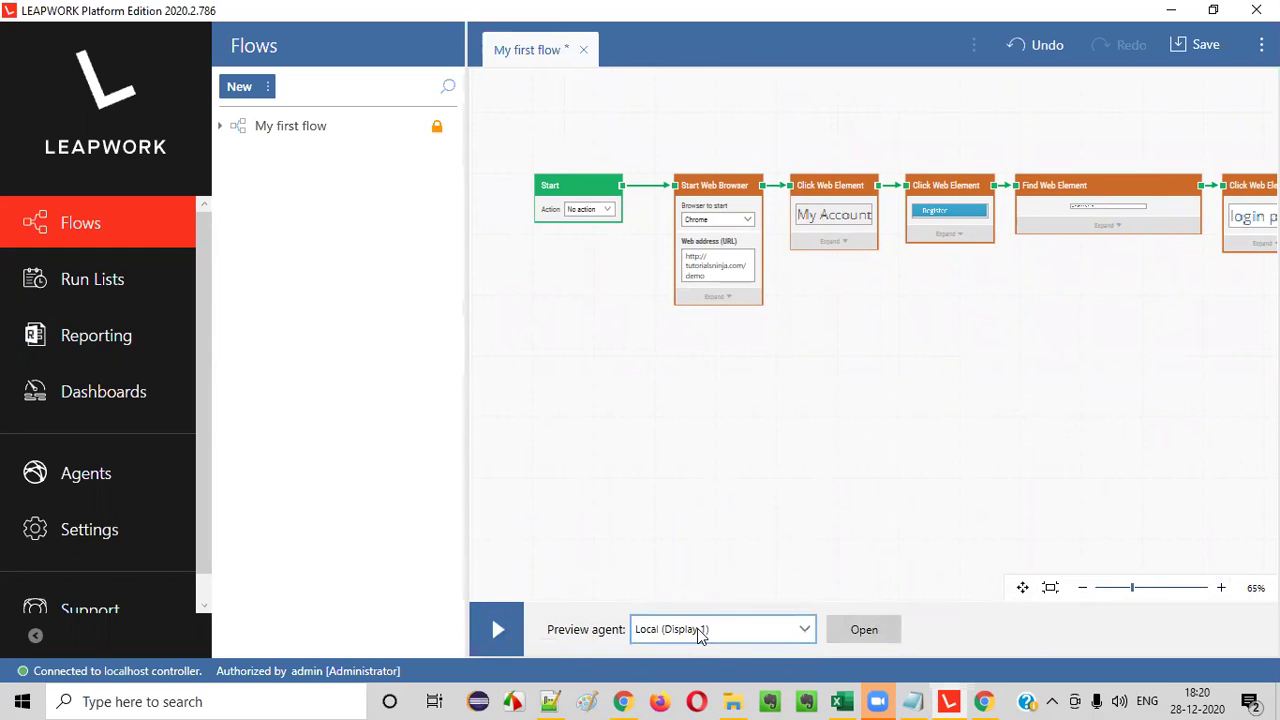
{"action": "left_click", "coordinate": [495, 628]}
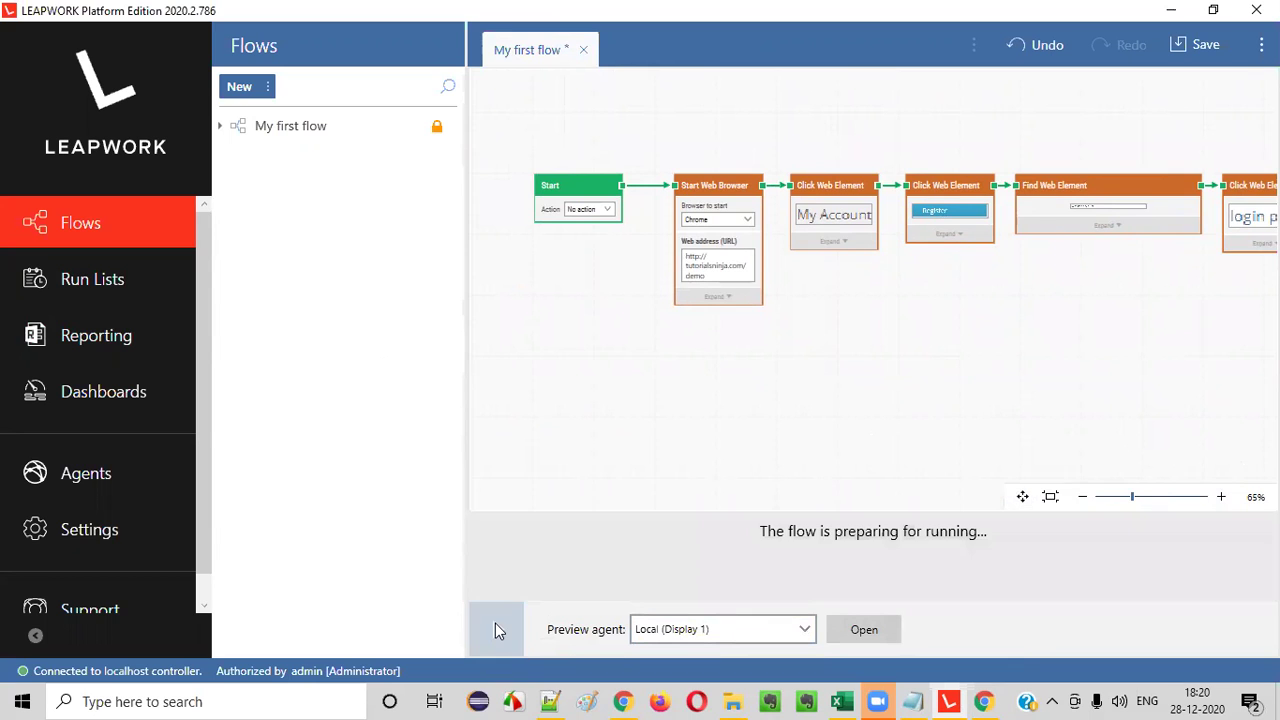
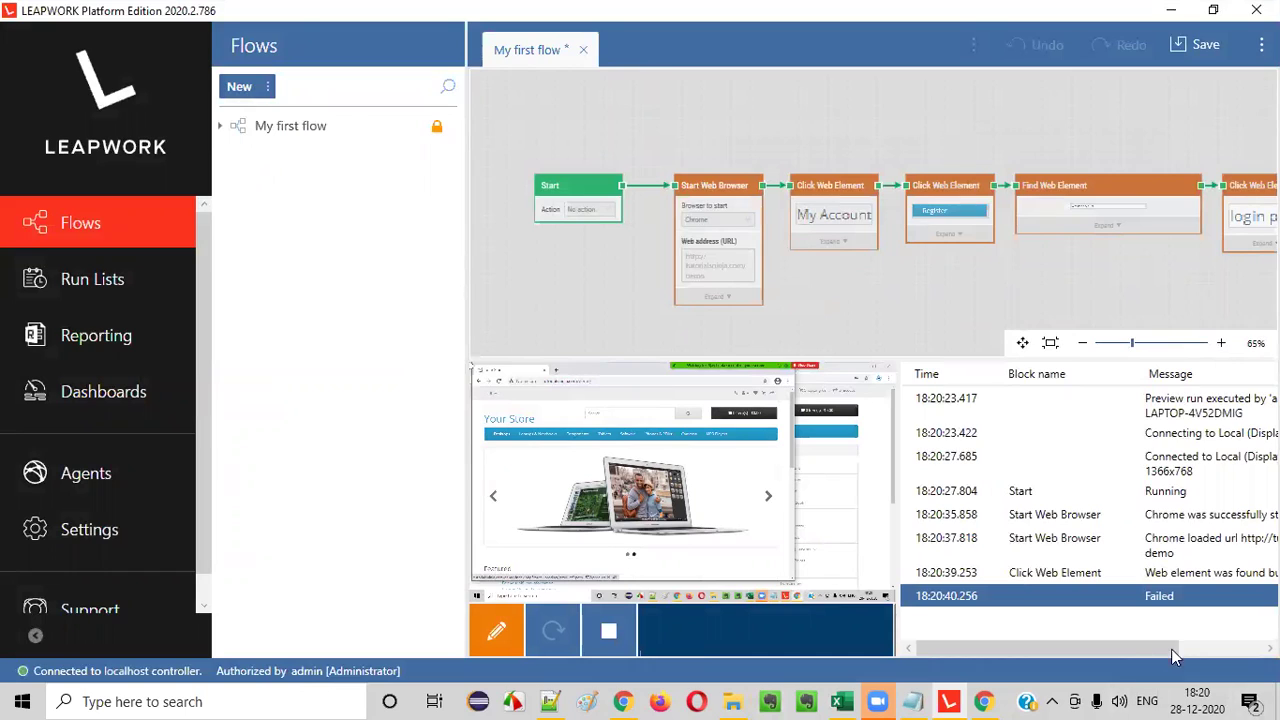
- Show the failing 'Web element was found but not clickable' log entry and its screenshot
{"action": "left_click", "coordinate": [876, 699]}
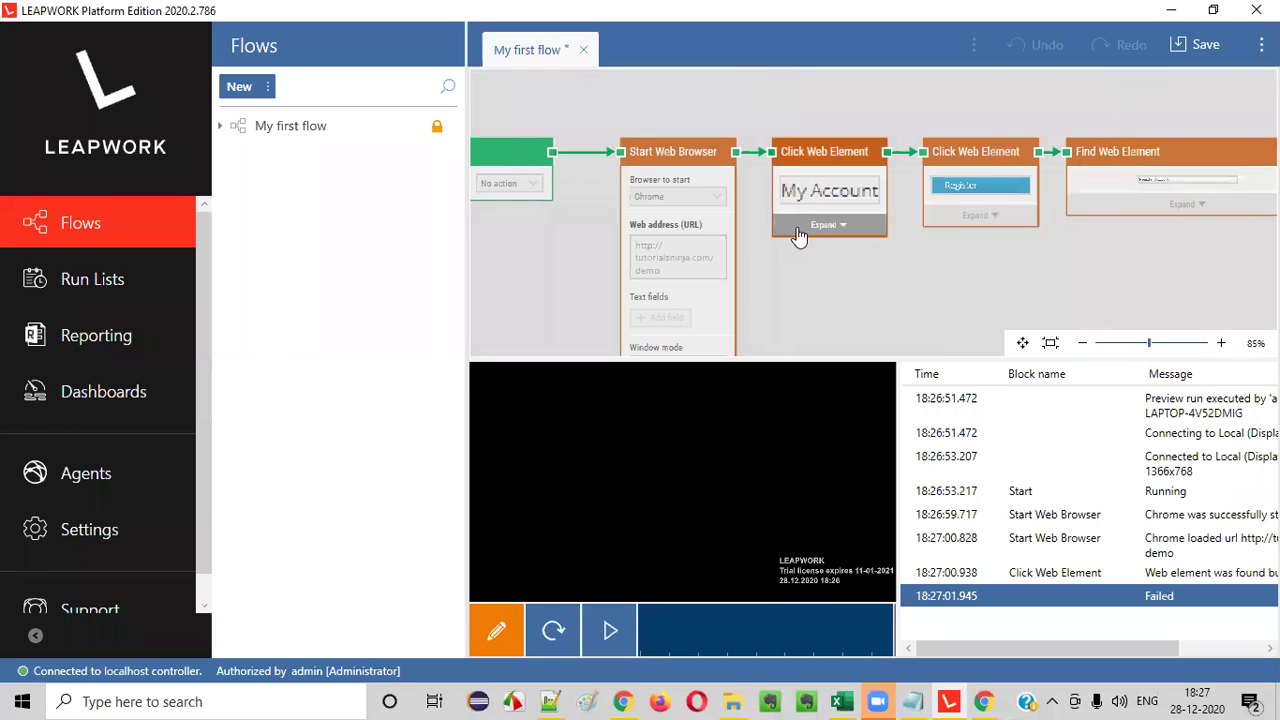
{"action": "left_click_drag", "start_coordinate": [1083, 649], "coordinate": [1247, 652]}
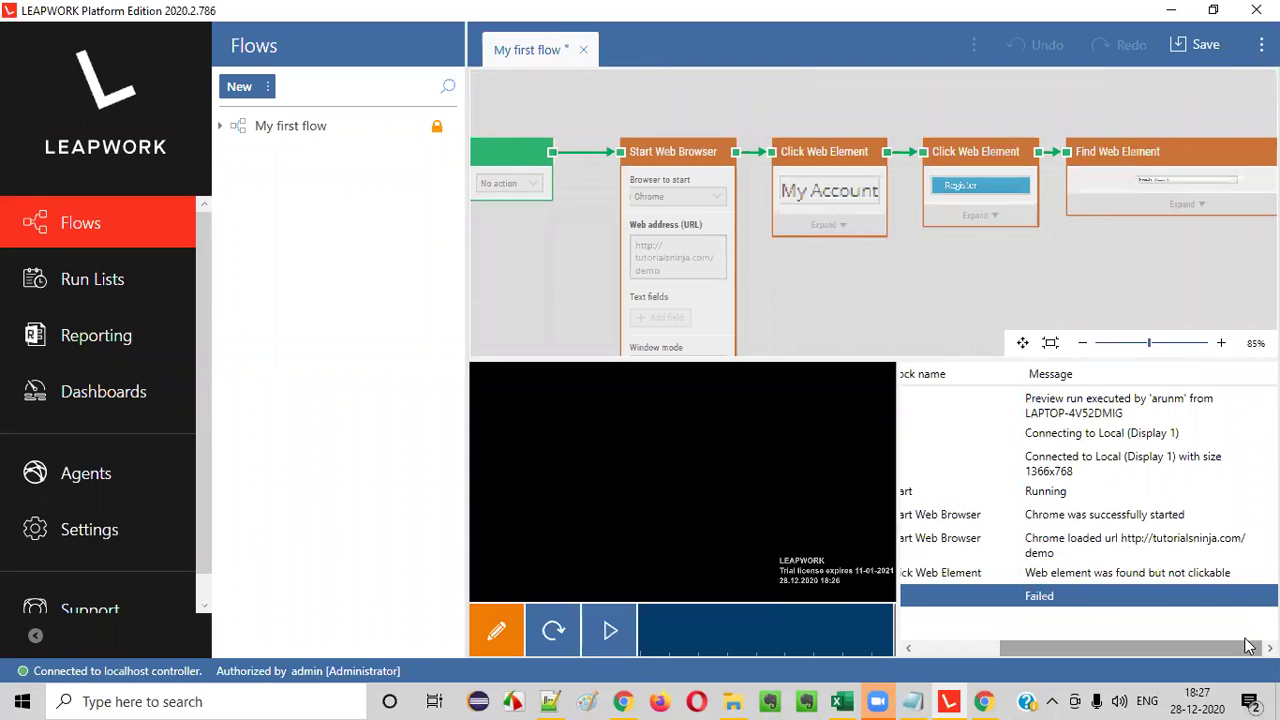
{"action": "left_click", "coordinate": [1165, 576]}
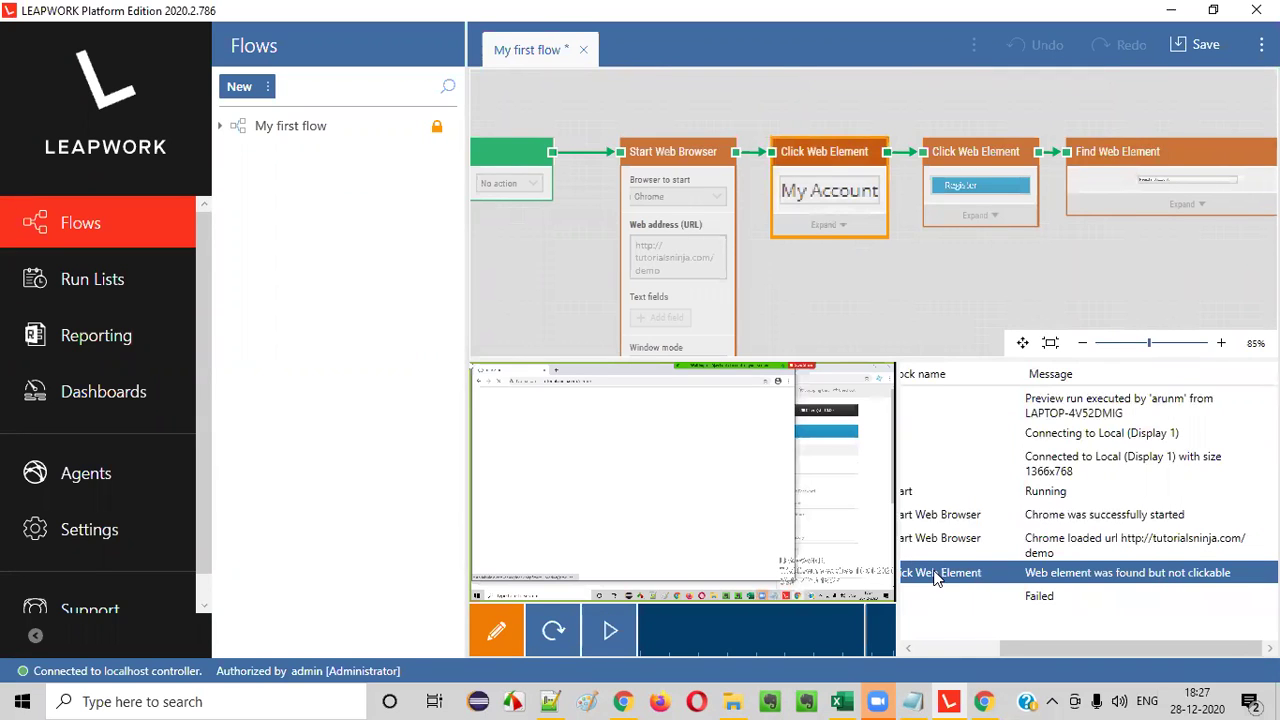
{"action": "left_click_drag", "start_coordinate": [1030, 647], "coordinate": [982, 647]}
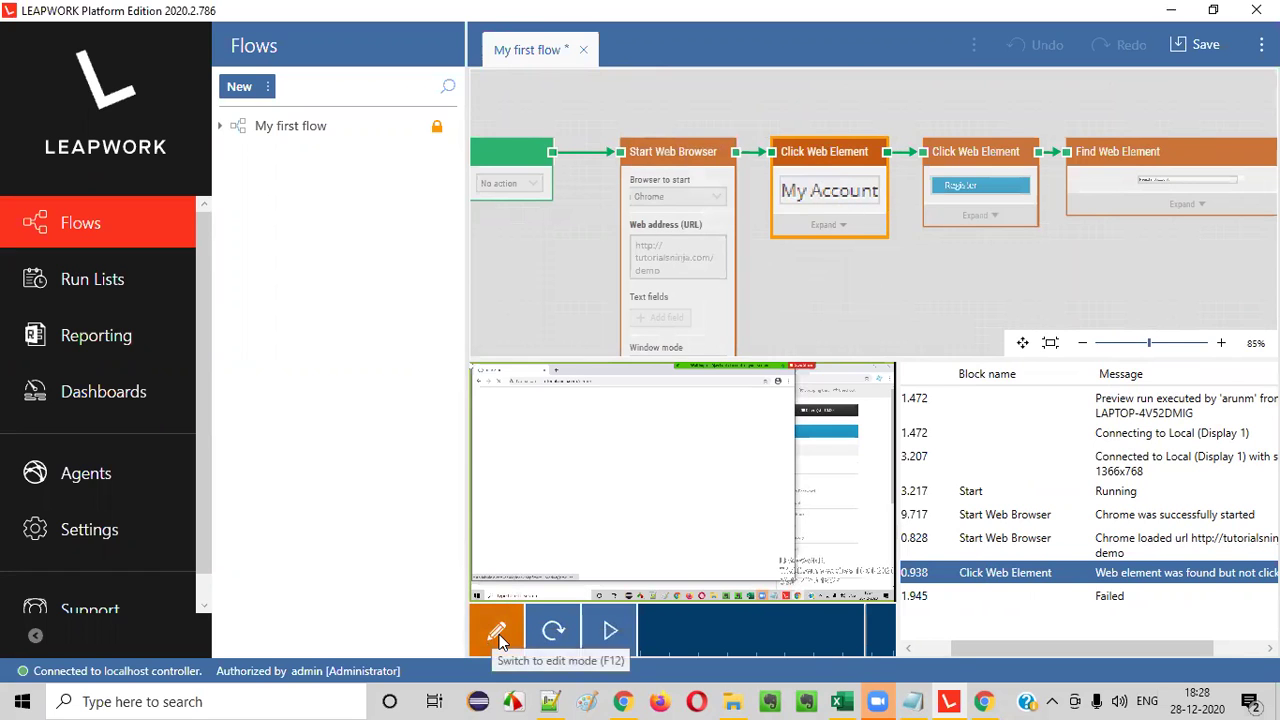
{"action": "mouse_move", "coordinate": [635, 700]}
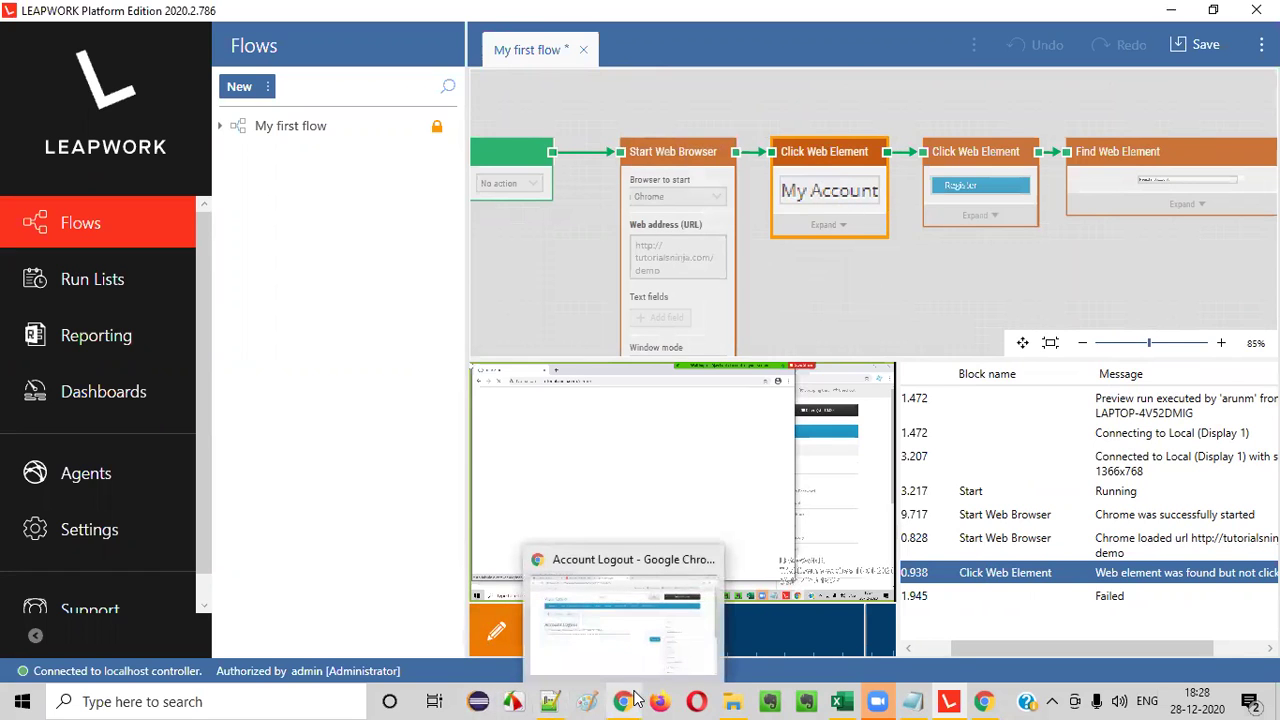
- In Chrome, go to the store's Login page, then back to the Your Store home page
{"action": "left_click", "coordinate": [635, 700]}
{"action": "left_click_drag", "start_coordinate": [503, 42], "coordinate": [811, 126]}
{"action": "left_click", "coordinate": [840, 92]}
{"action": "left_click", "coordinate": [777, 138]}
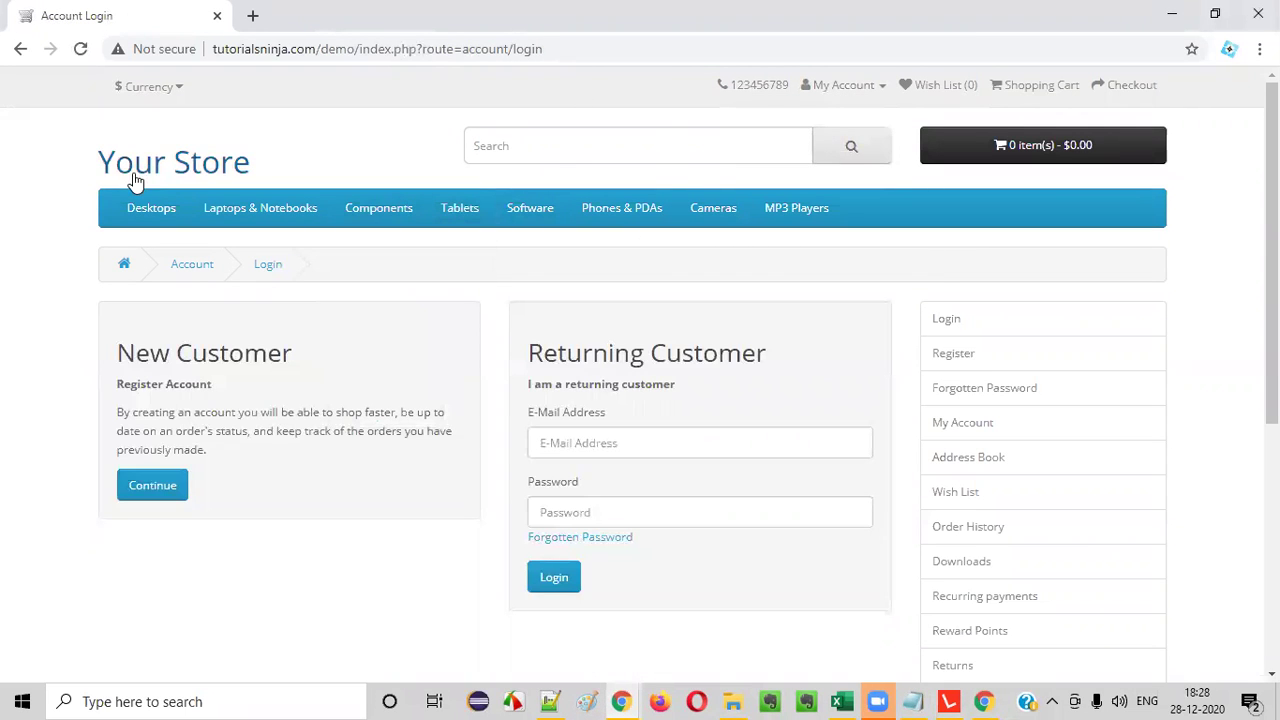
{"action": "left_click", "coordinate": [184, 168]}
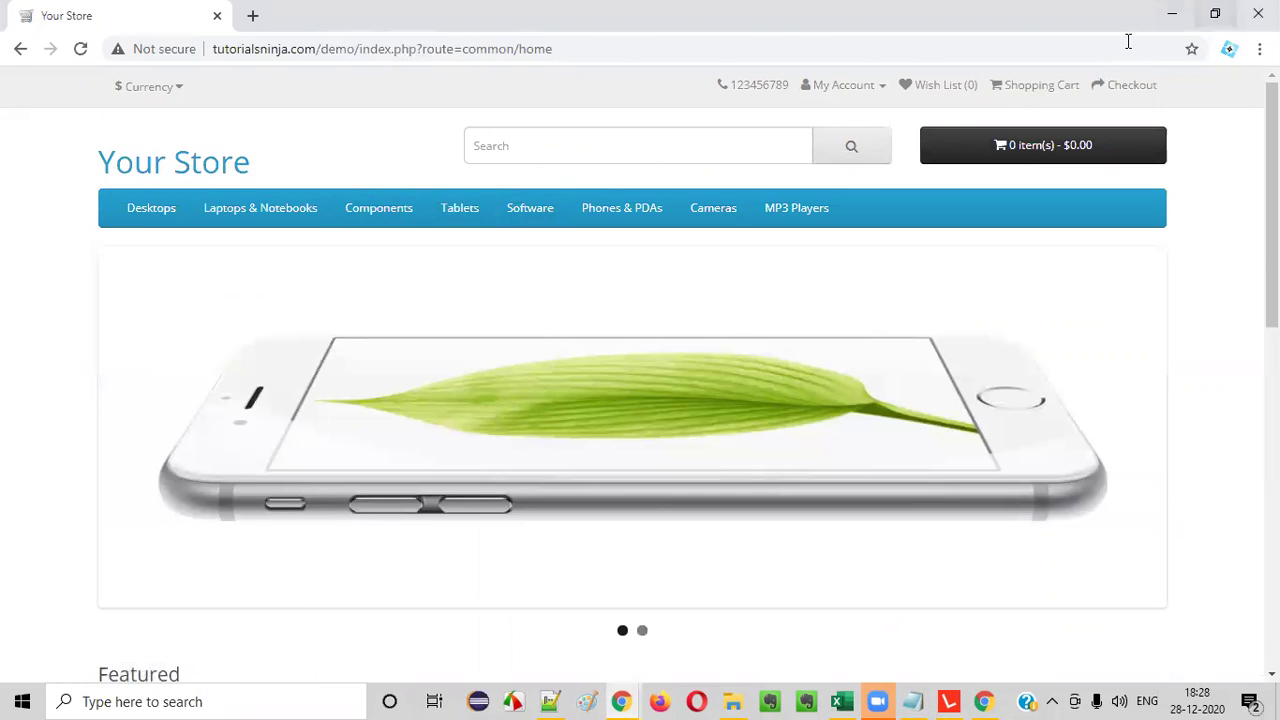
- Restore the browser to a smaller window and switch back to LEAPWORK Studio
{"action": "left_click", "coordinate": [1215, 13]}
{"action": "left_click_drag", "start_coordinate": [748, 114], "coordinate": [677, 60]}
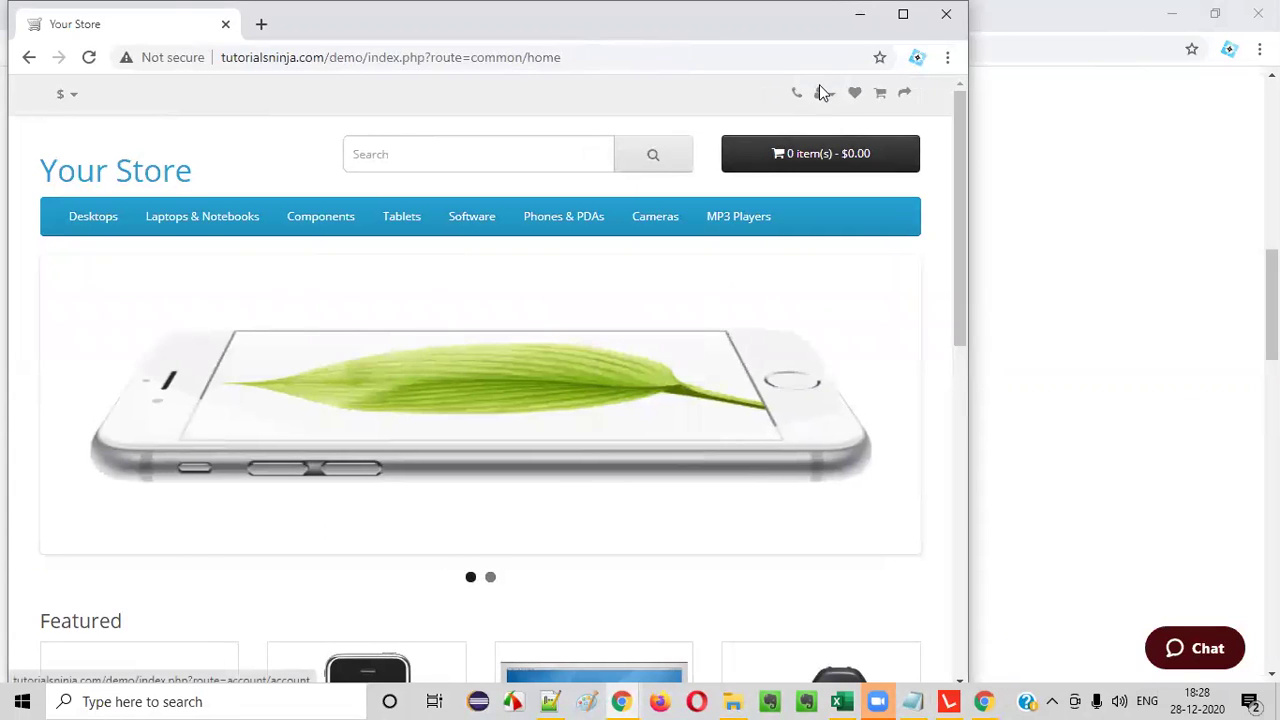
{"action": "double_click", "coordinate": [680, 24]}
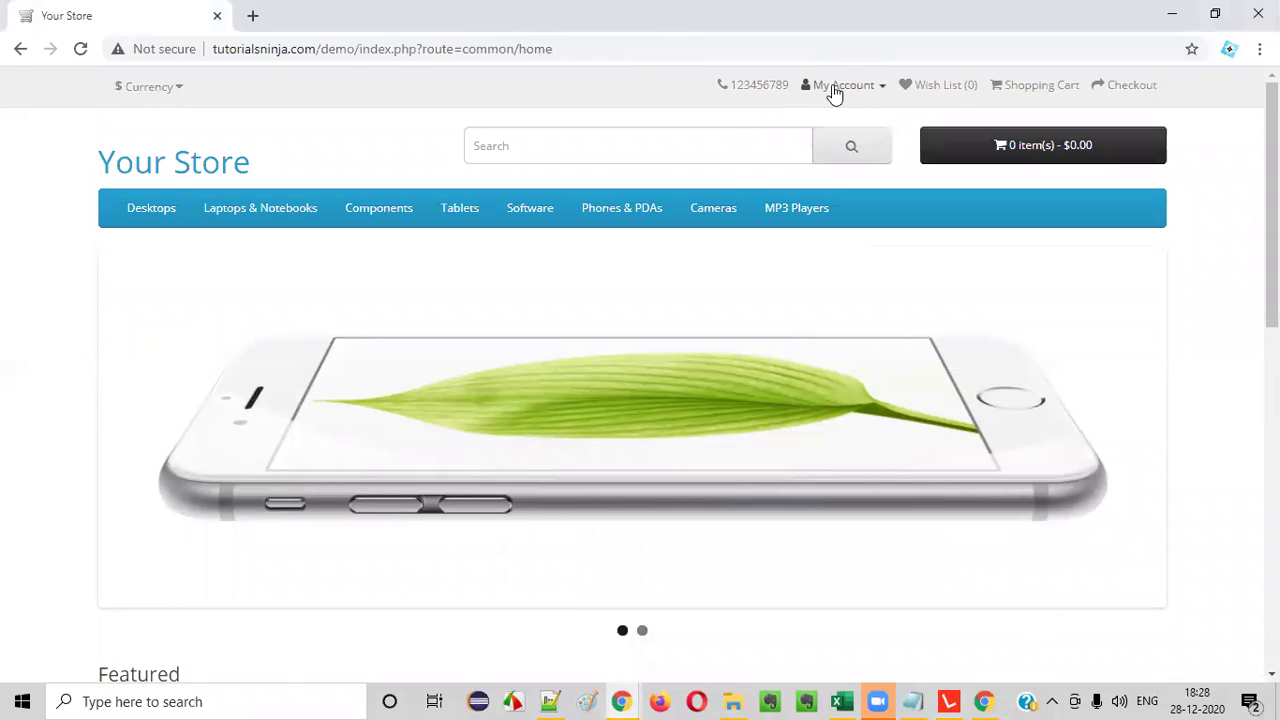
{"action": "double_click", "coordinate": [1147, 30]}
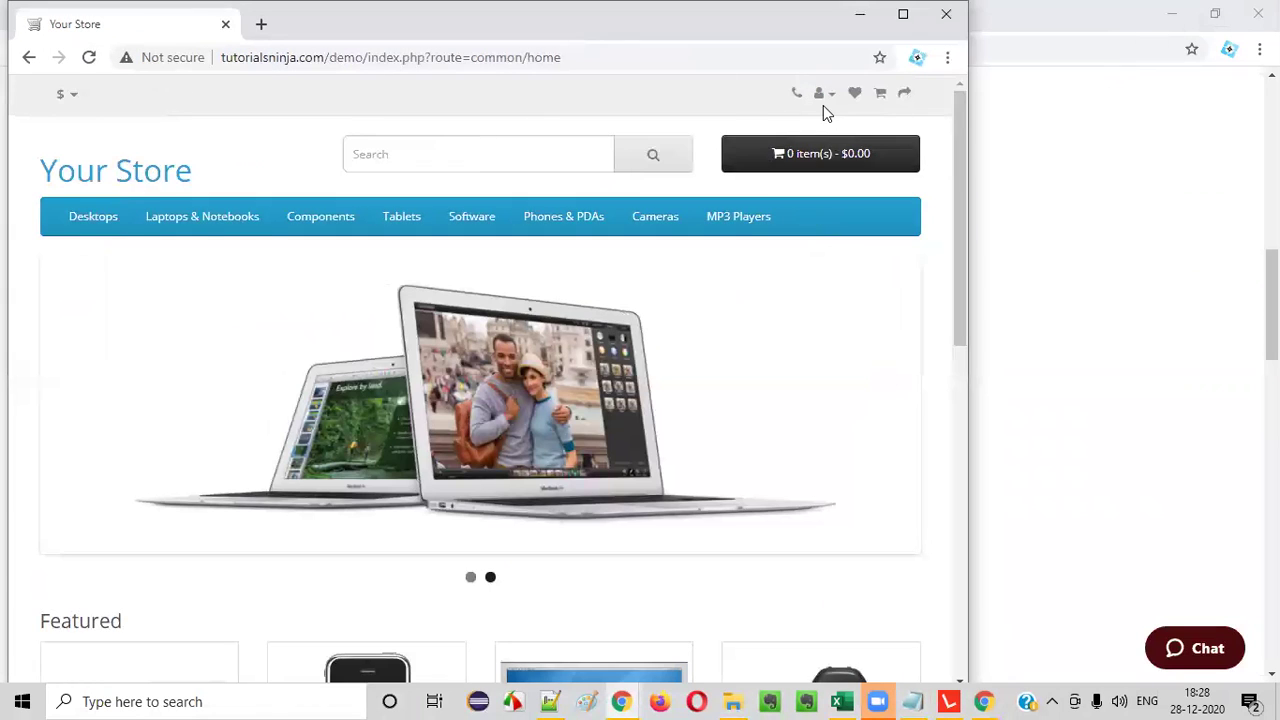
{"action": "left_click", "coordinate": [949, 701]}
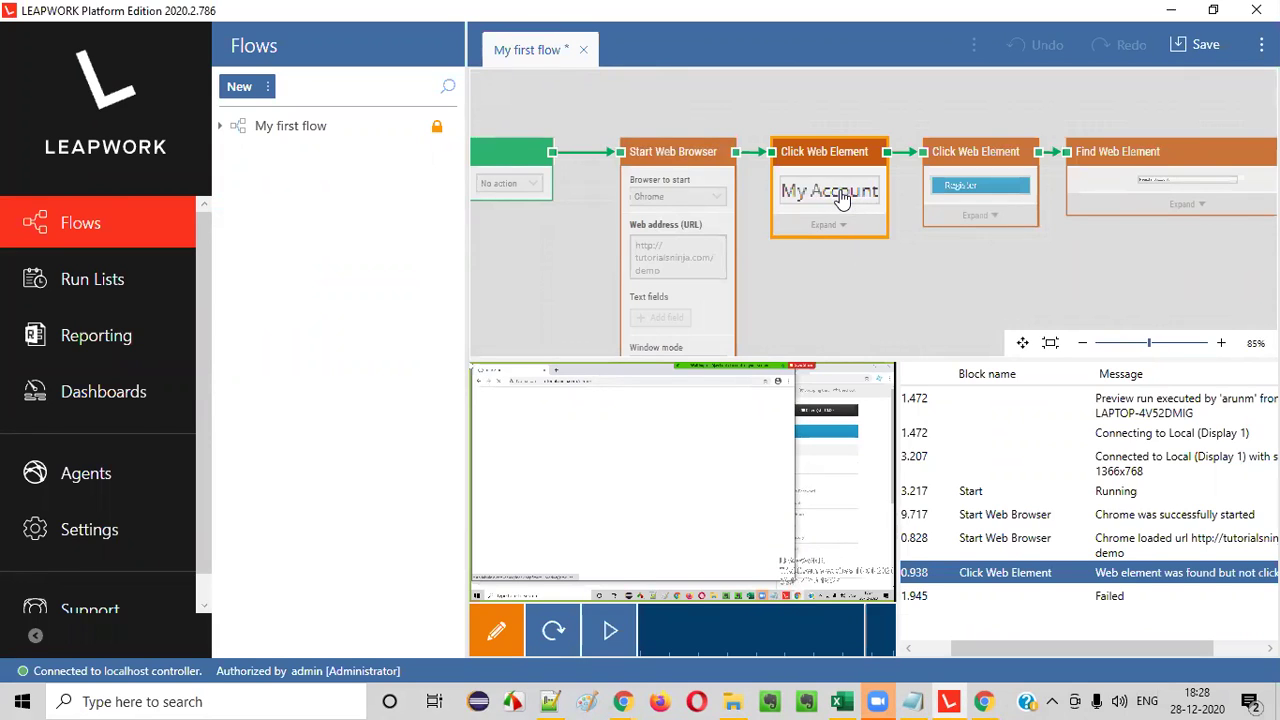
- Return to edit mode and recapture the first Click Web Element target as the store's account icon
{"action": "right_click", "coordinate": [840, 196]}
{"action": "key", "text": "Escape"}
{"action": "left_click", "coordinate": [497, 634]}
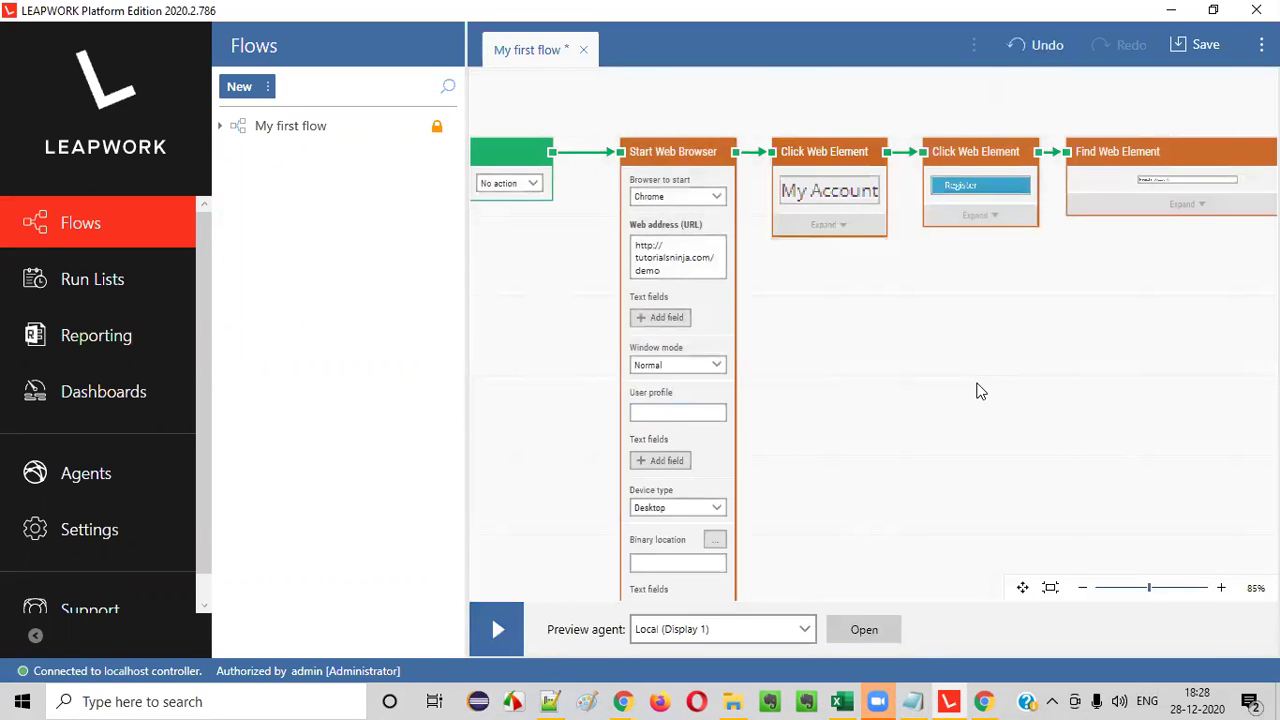
{"action": "left_click", "coordinate": [840, 197]}
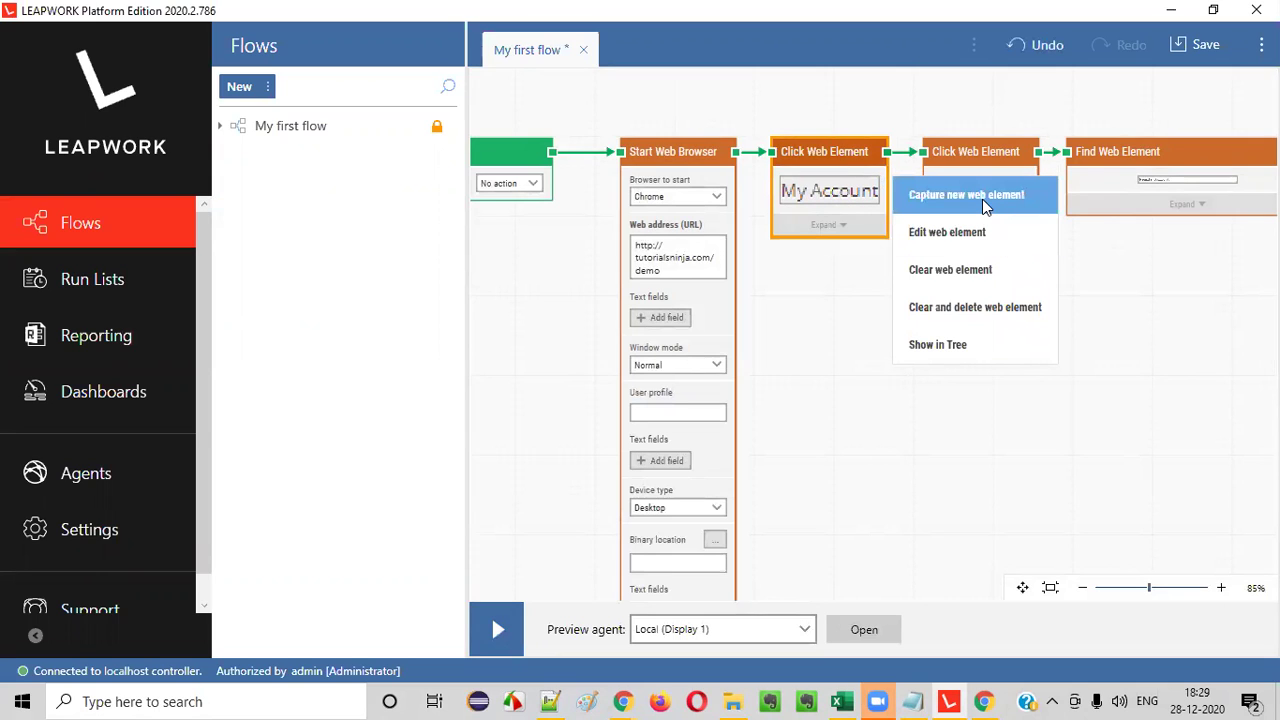
{"action": "left_click", "coordinate": [982, 199]}
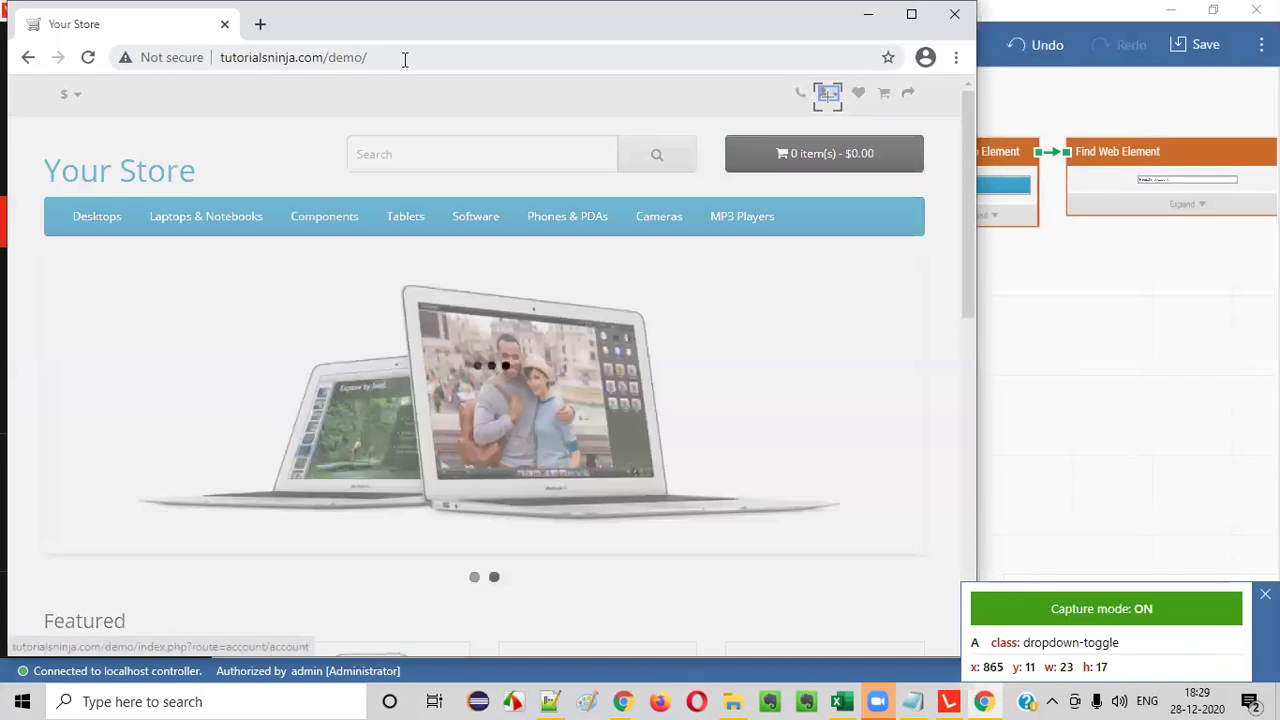
{"action": "left_click", "coordinate": [827, 95]}
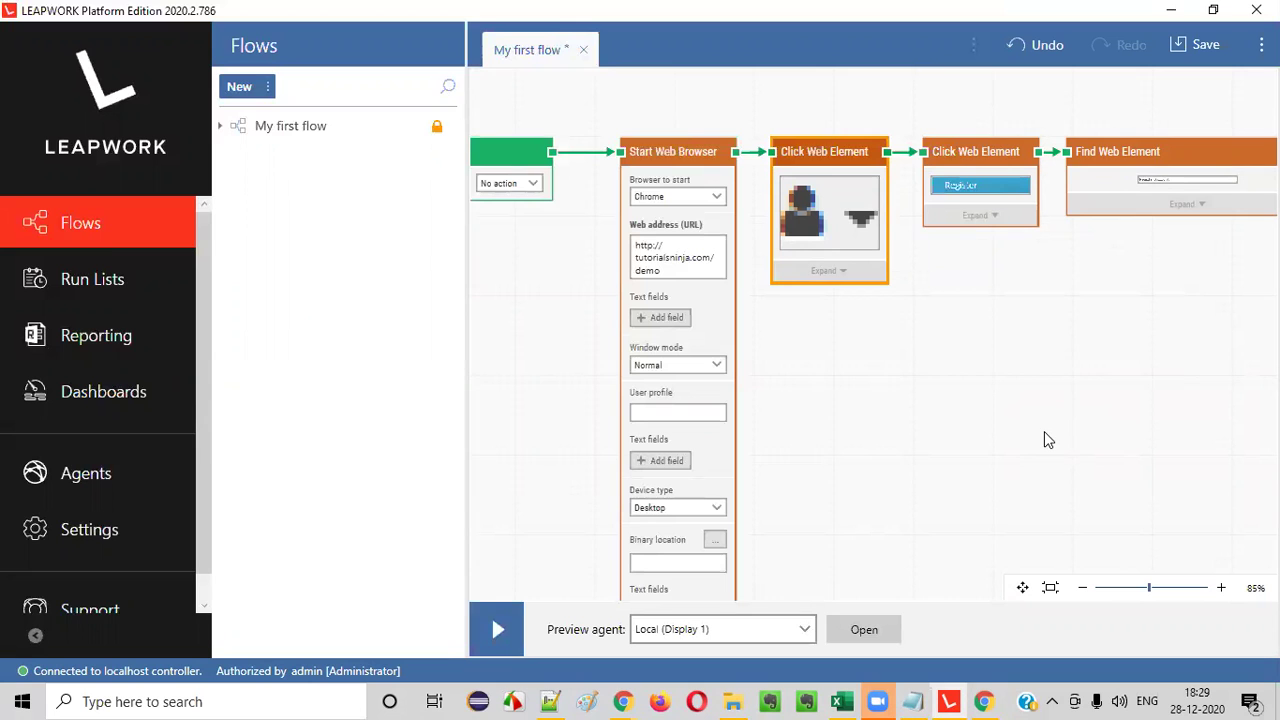
- Rerun the flow, confirm the log ends with 'Flow is passed.', and resume editing
{"action": "left_click", "coordinate": [497, 630]}
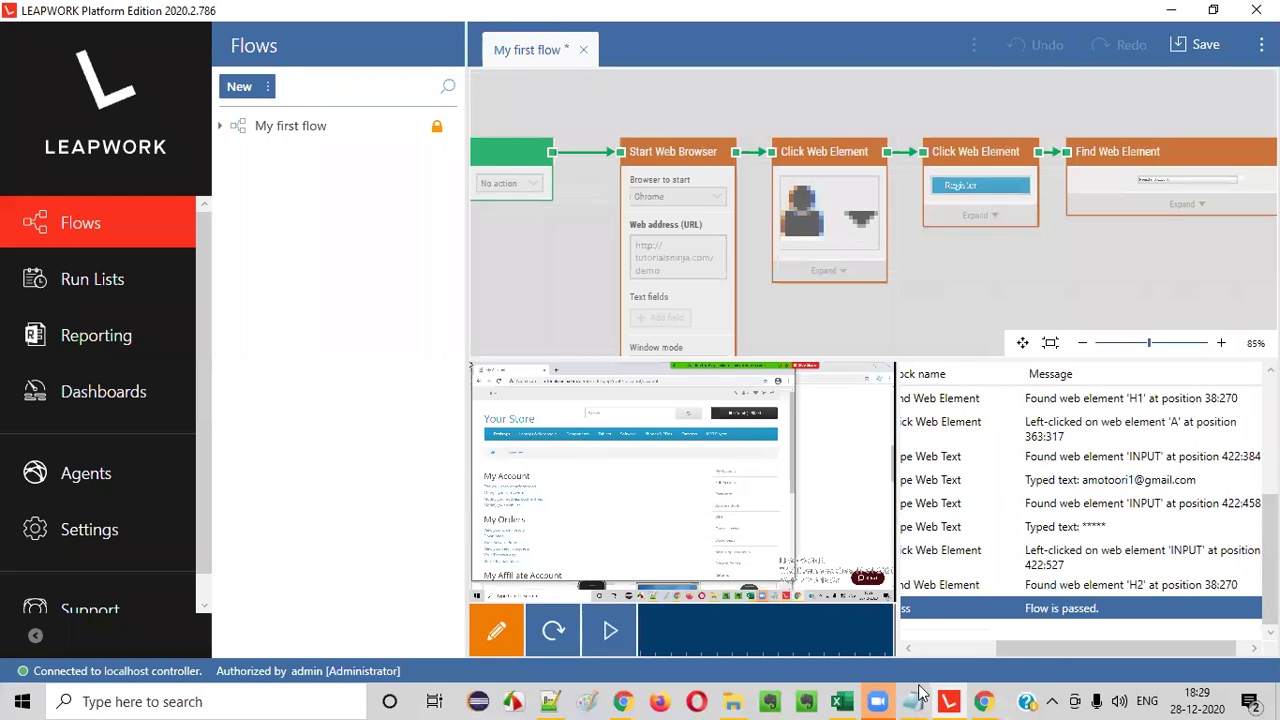
{"action": "left_click_drag", "start_coordinate": [1163, 650], "coordinate": [1213, 645]}
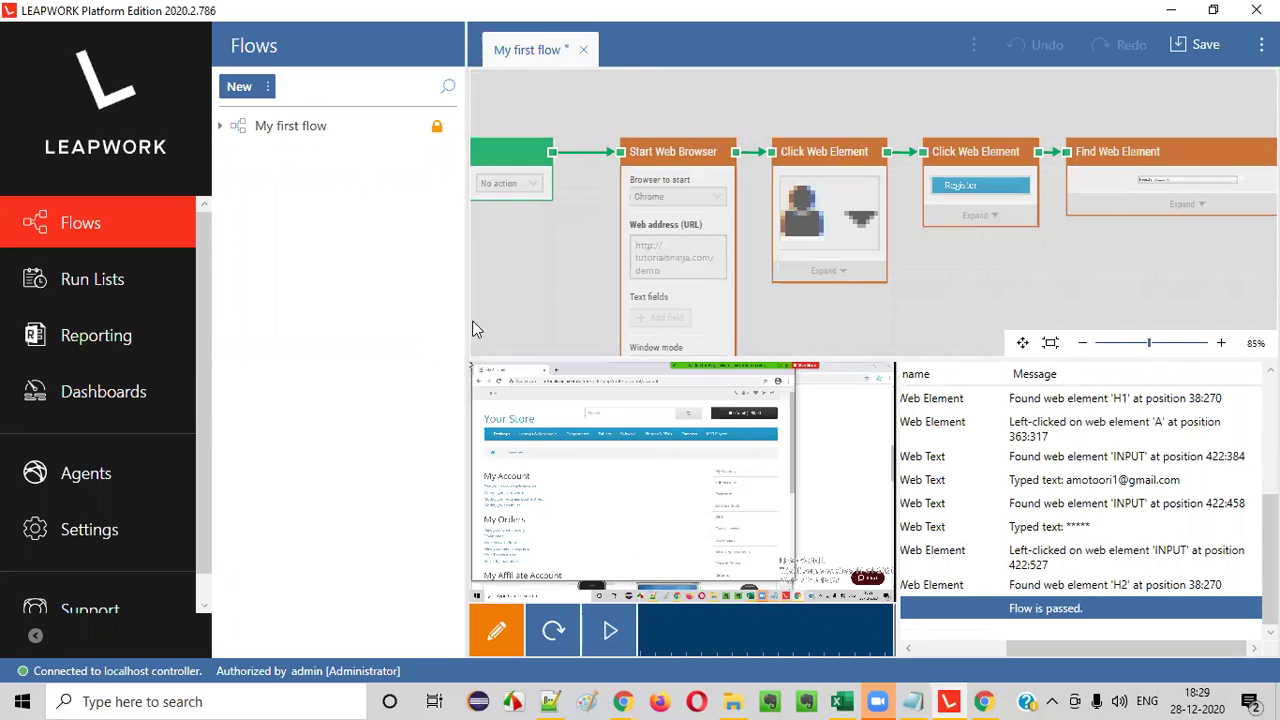
{"action": "left_click_drag", "start_coordinate": [1085, 645], "coordinate": [995, 646]}
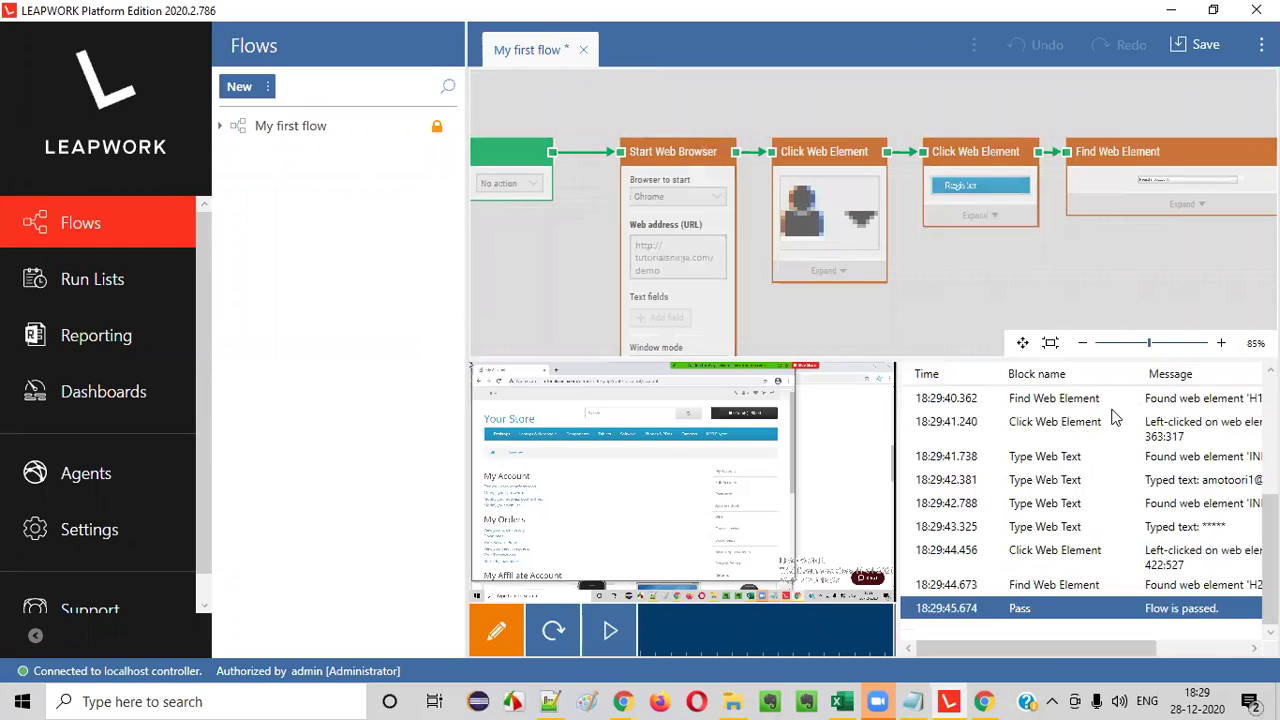
{"action": "left_click", "coordinate": [508, 630]}
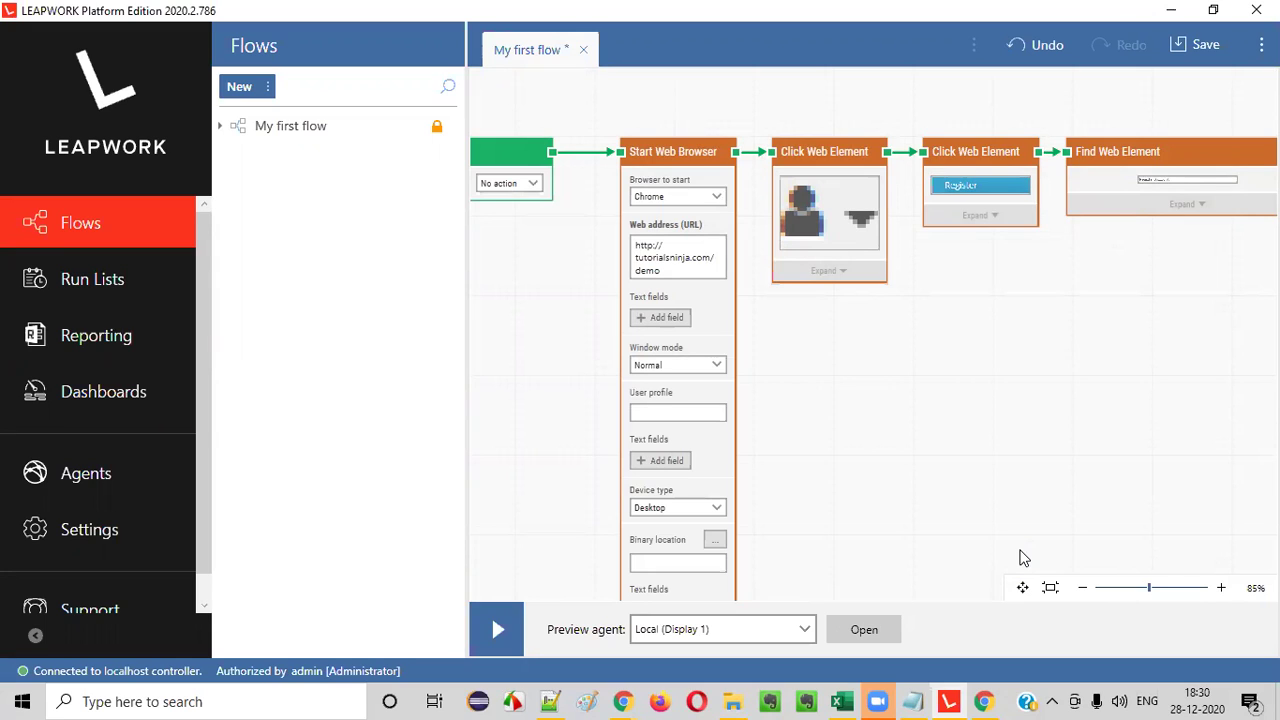
- Rename My first flow to 'Login Test Case' in the Flows list
{"action": "left_click", "coordinate": [322, 130]}
{"action": "right_click", "coordinate": [322, 130]}
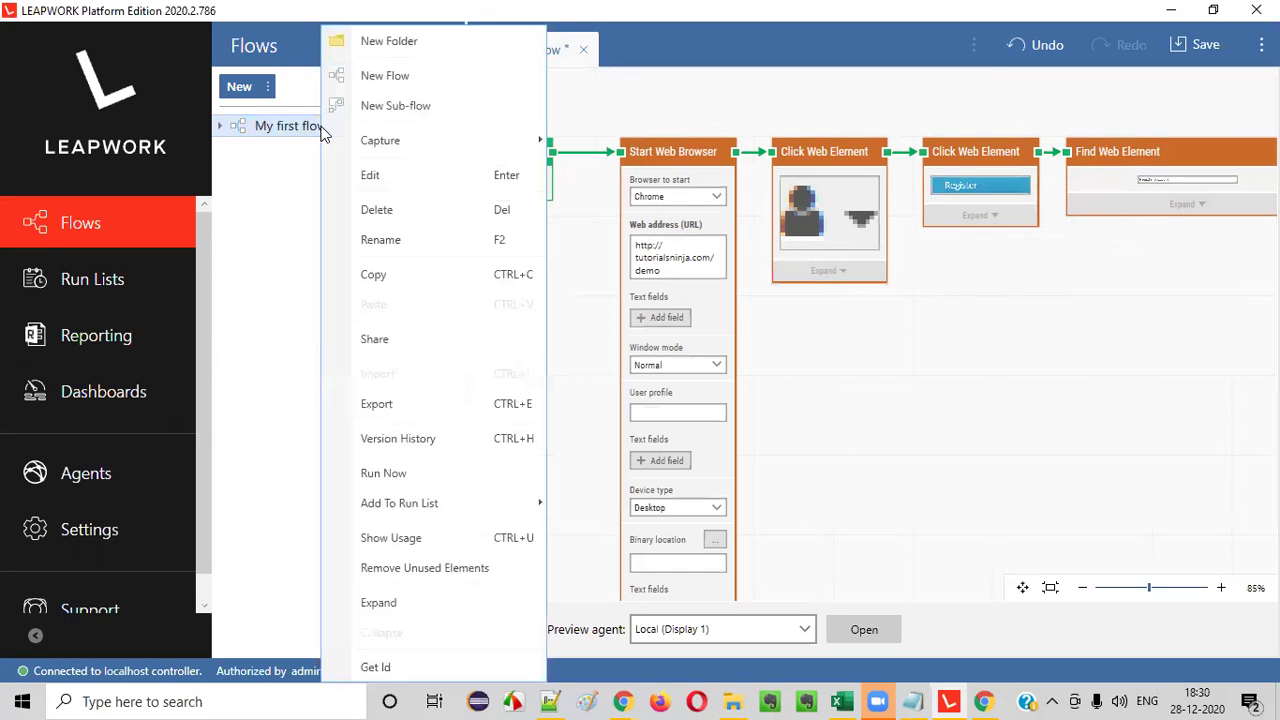
{"action": "left_click", "coordinate": [377, 241]}
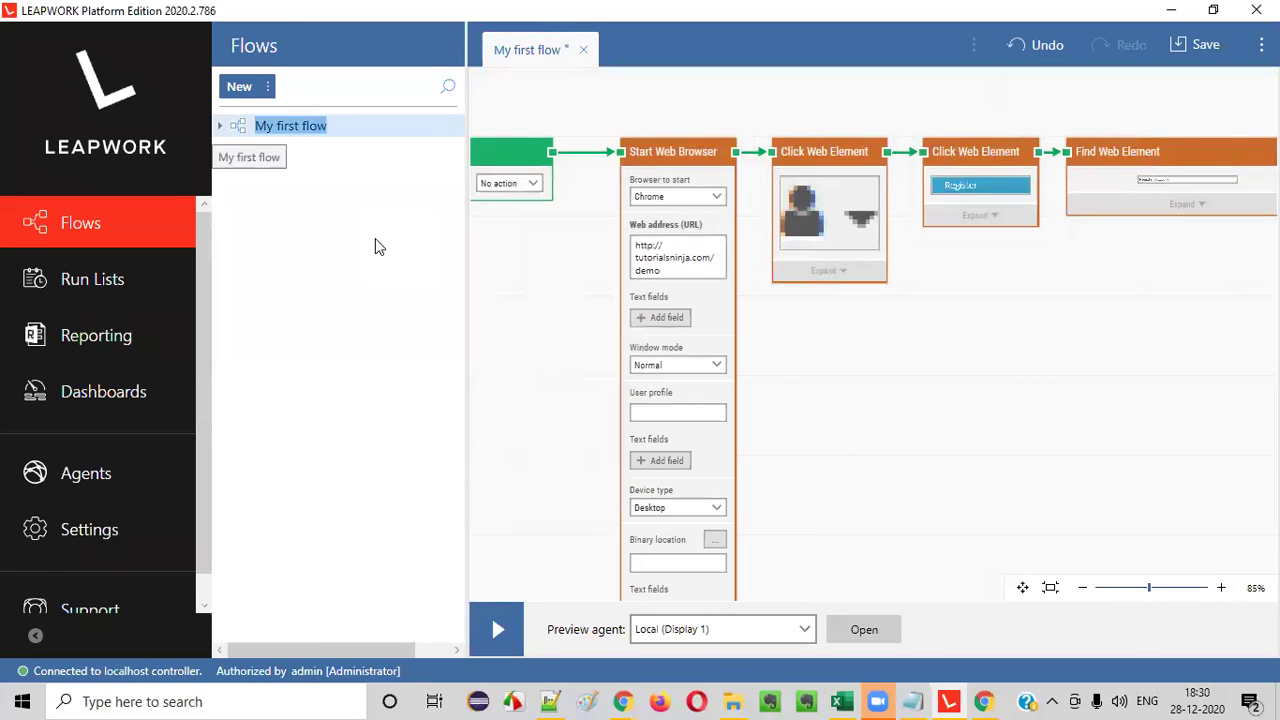
{"action": "type", "text": "L"}
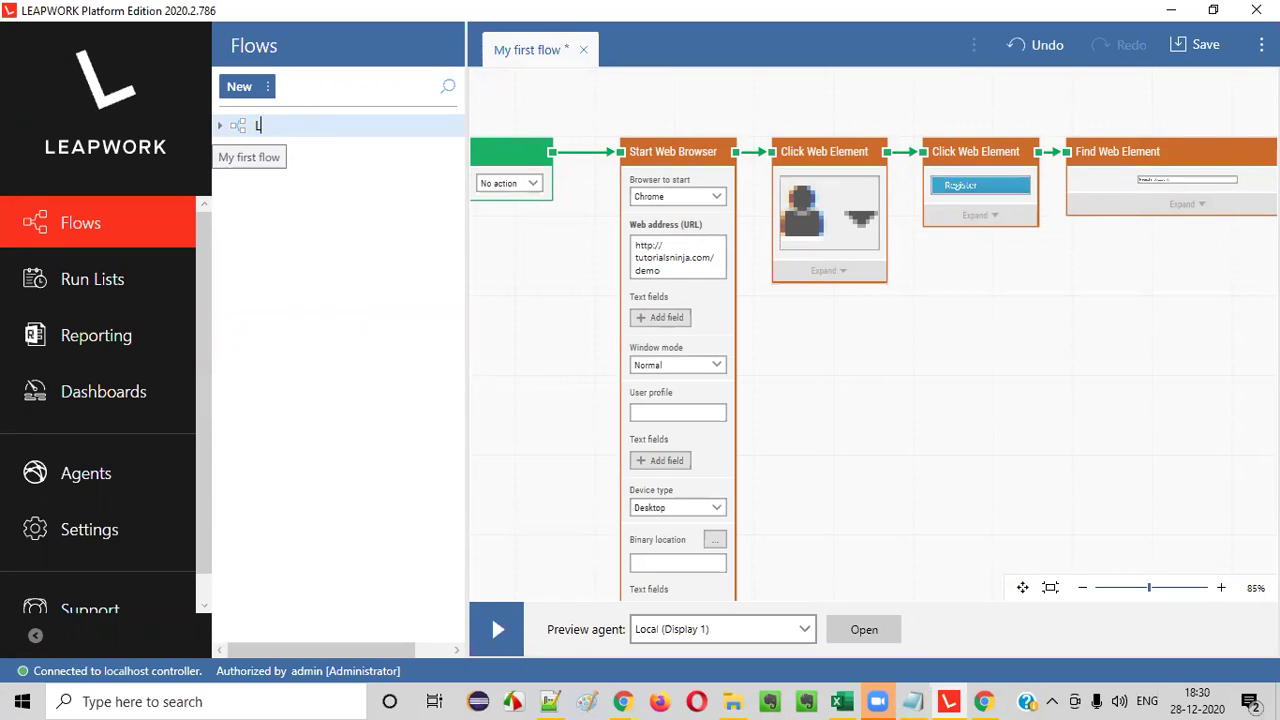
{"action": "type", "text": "ogin Test Case"}
{"action": "key", "text": "Return"}
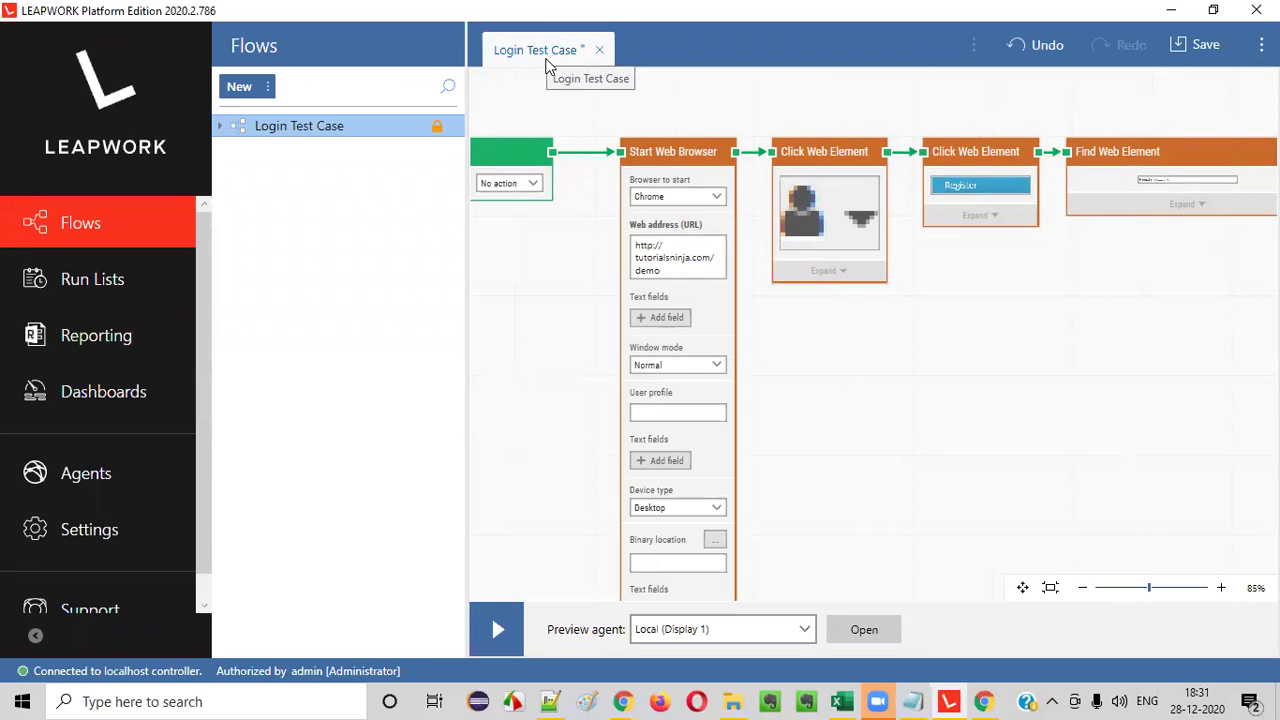
{"action": "left_click", "coordinate": [632, 311]}
{"action": "left_click", "coordinate": [515, 405]}
- Save the flow as a version with the comment 'Created Login Test Case (Initial Version)'
{"action": "left_click", "coordinate": [1200, 44]}
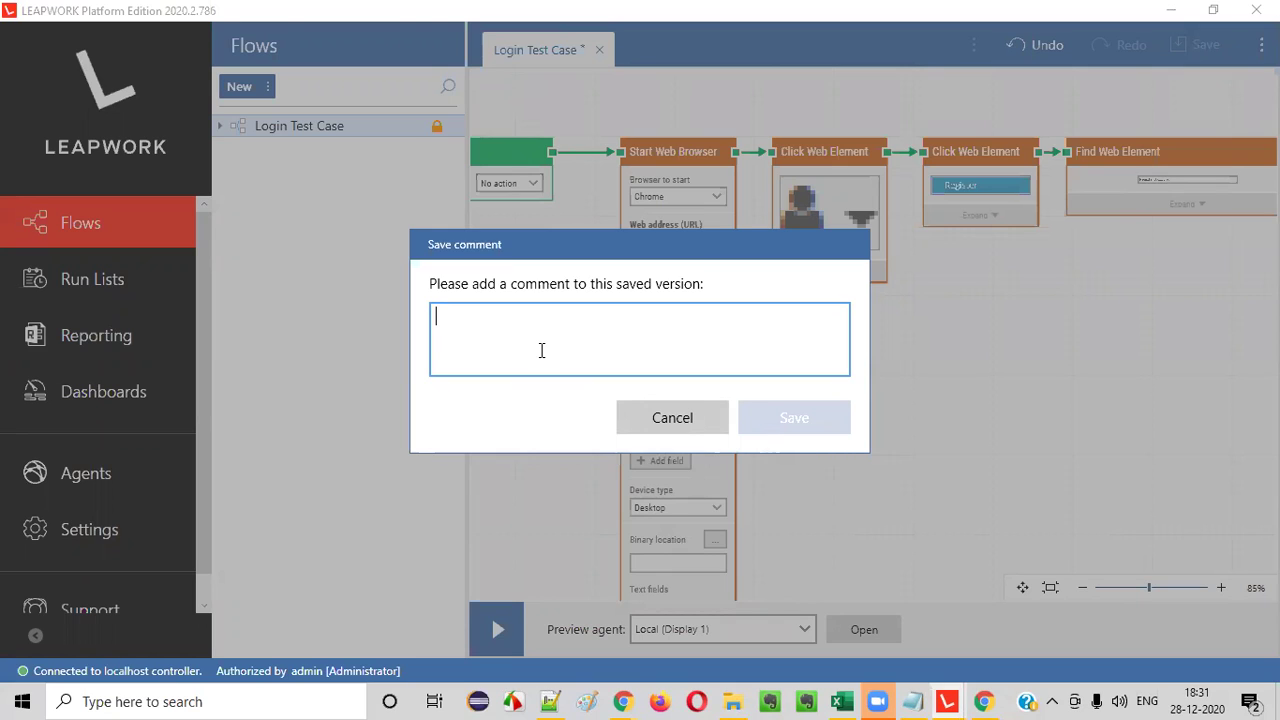
{"action": "type", "text": "Created"}
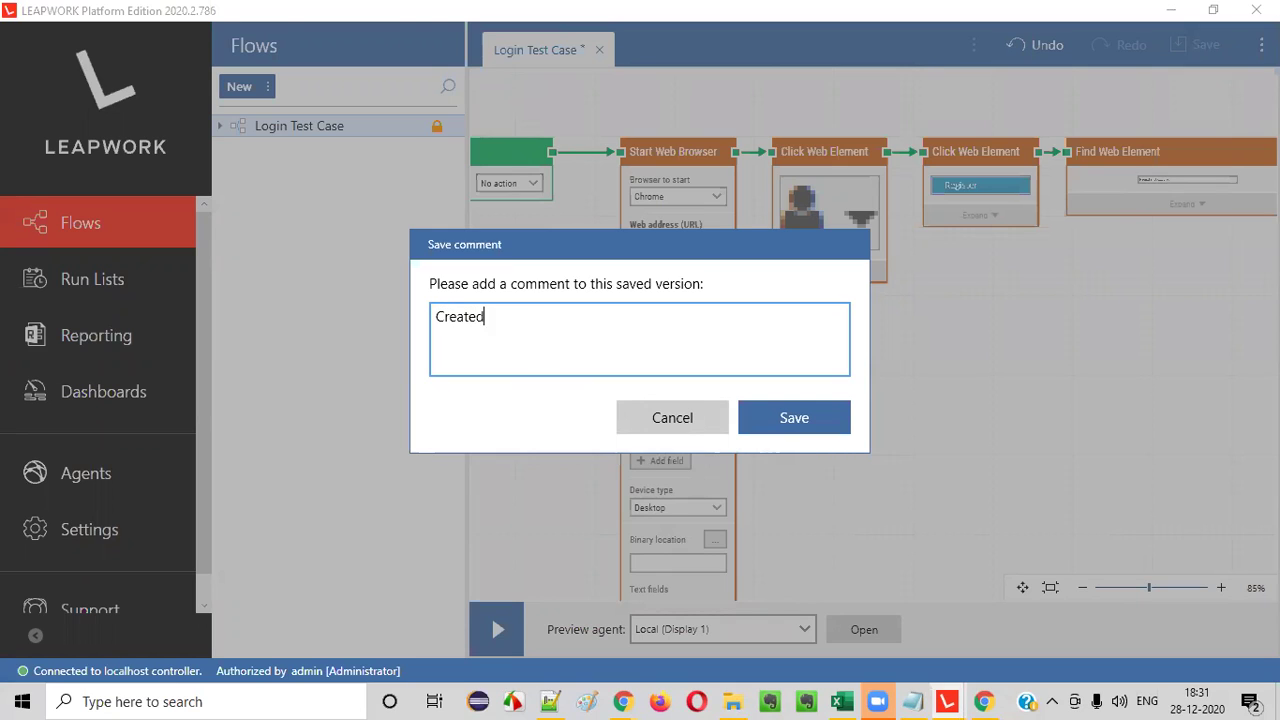
{"action": "type", "text": " Login Test Case (Initial Version)"}
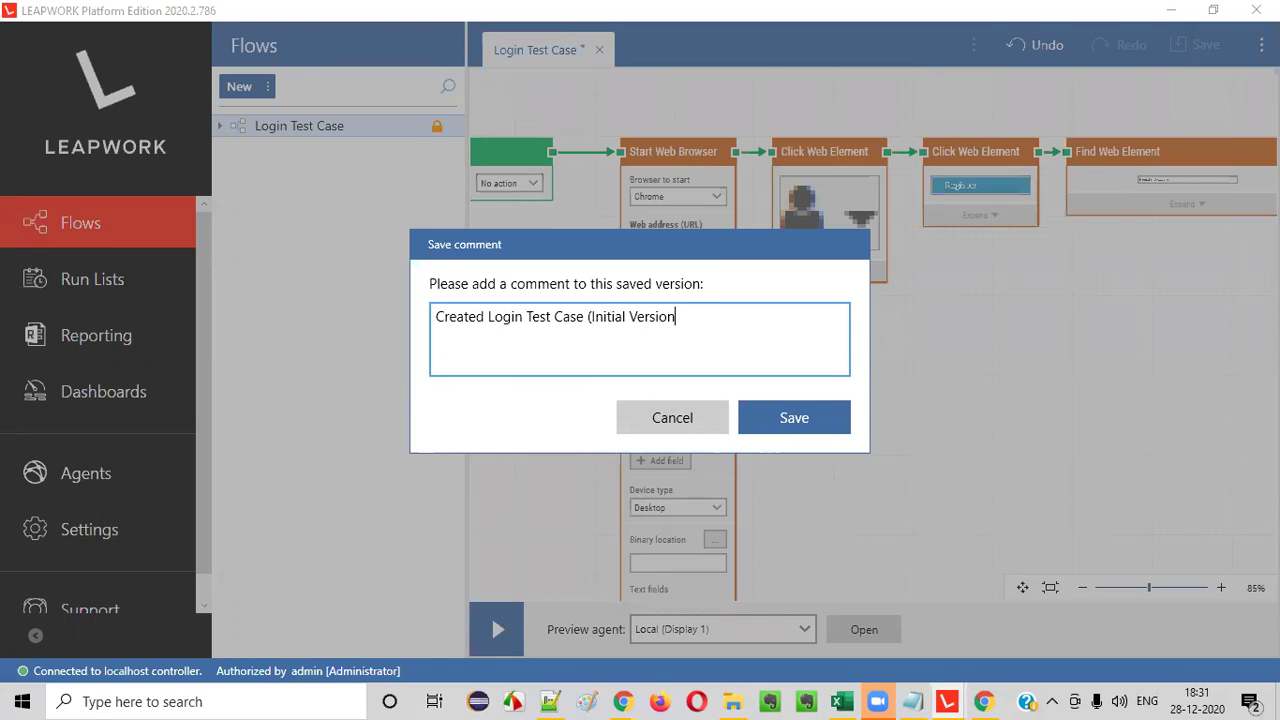
{"action": "left_click", "coordinate": [794, 417]}
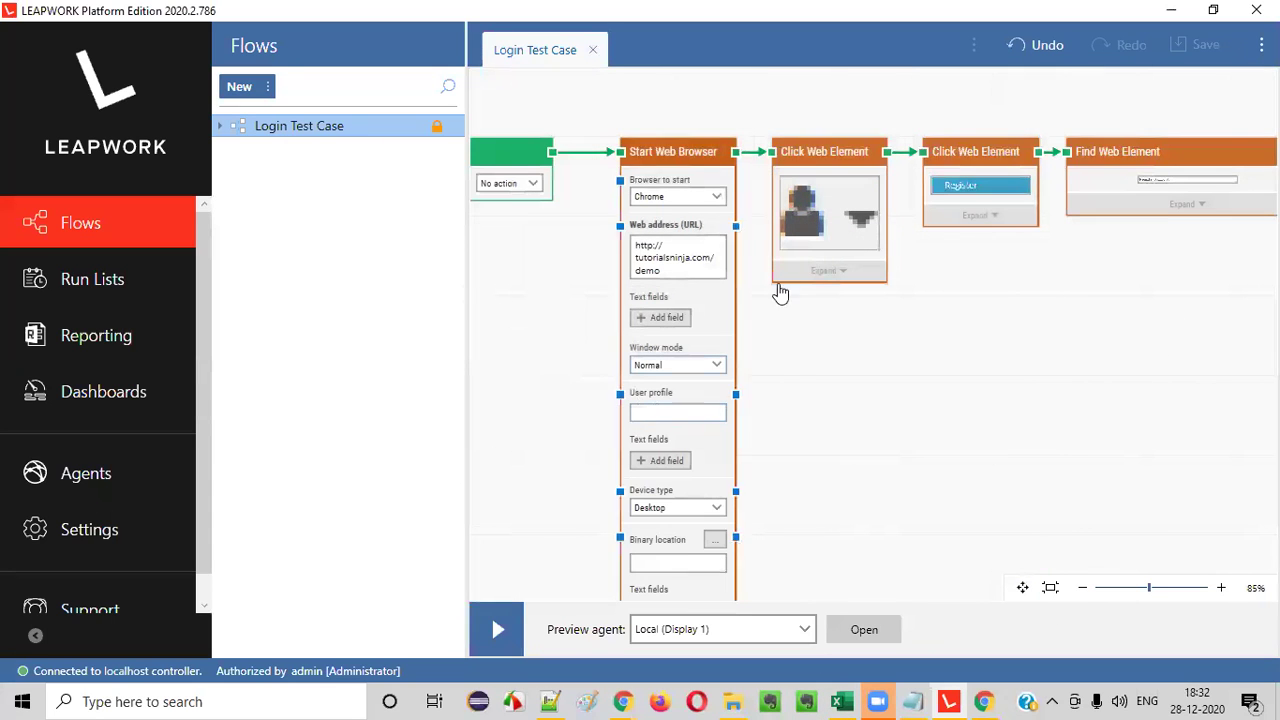
- Collapse the Start Web Browser step's settings on the canvas
{"action": "left_click", "coordinate": [828, 216]}
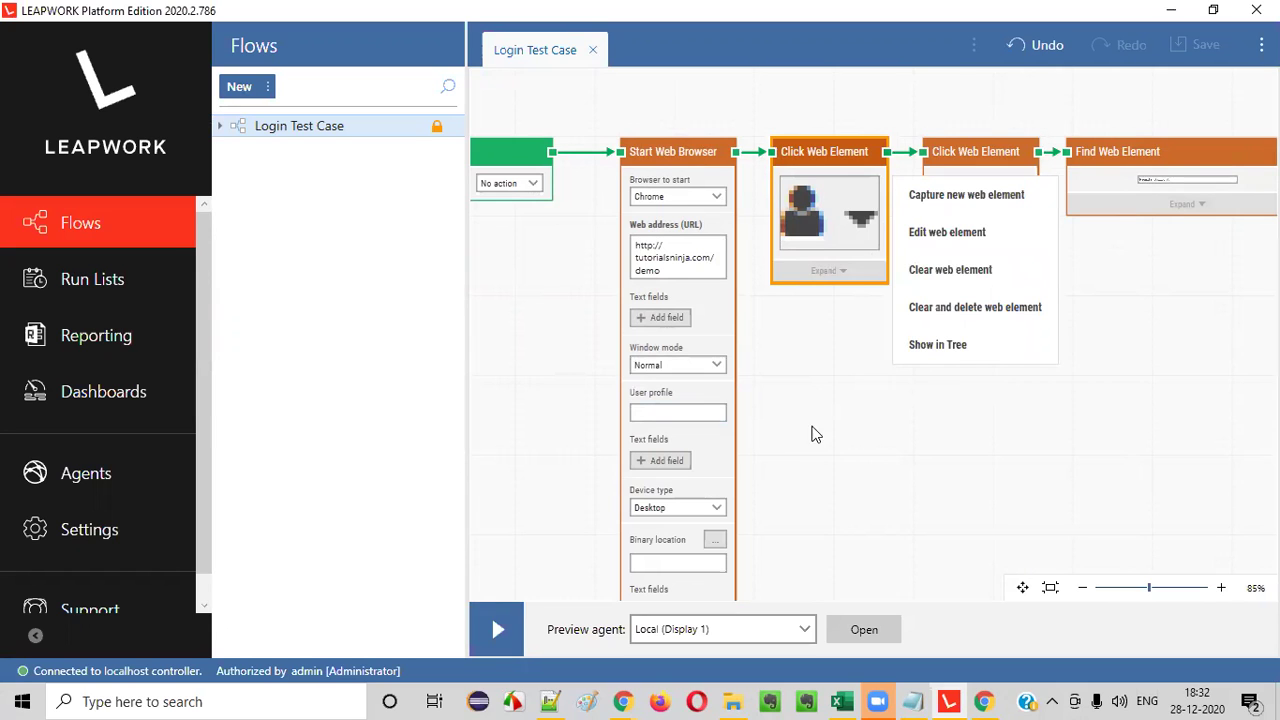
{"action": "left_click", "coordinate": [847, 421]}
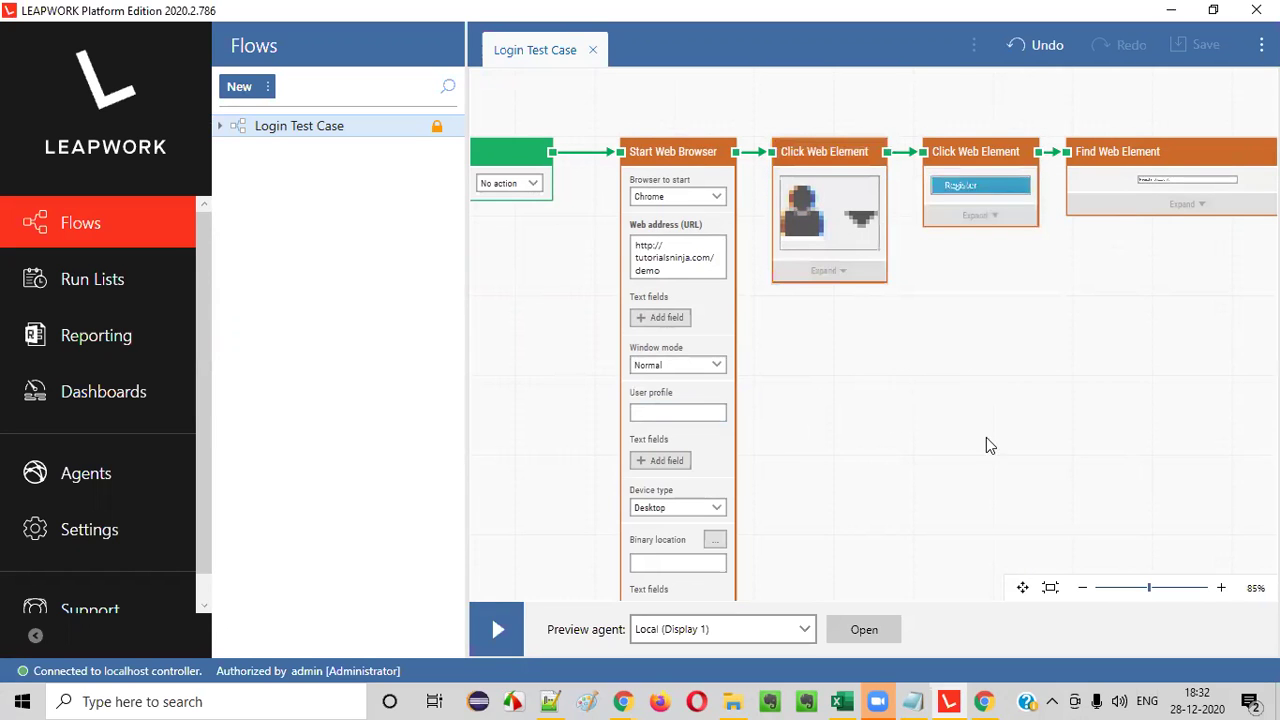
{"action": "scroll", "coordinate": [982, 448], "scroll_direction": "down", "scroll_amount": 1}
{"action": "scroll", "coordinate": [980, 450], "scroll_direction": "up", "scroll_amount": 1}
{"action": "left_click", "coordinate": [1022, 587]}
{"action": "left_click_drag", "start_coordinate": [835, 375], "coordinate": [832, 177]}
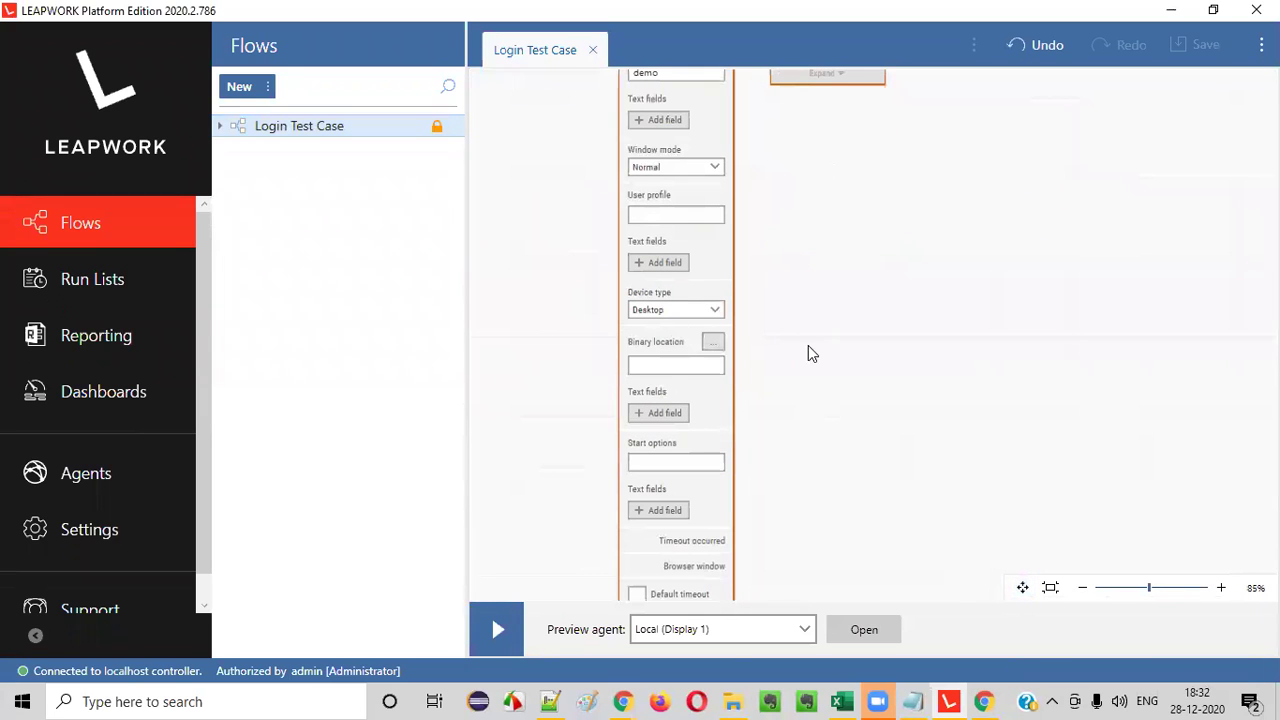
{"action": "left_click_drag", "start_coordinate": [931, 457], "coordinate": [903, 266]}
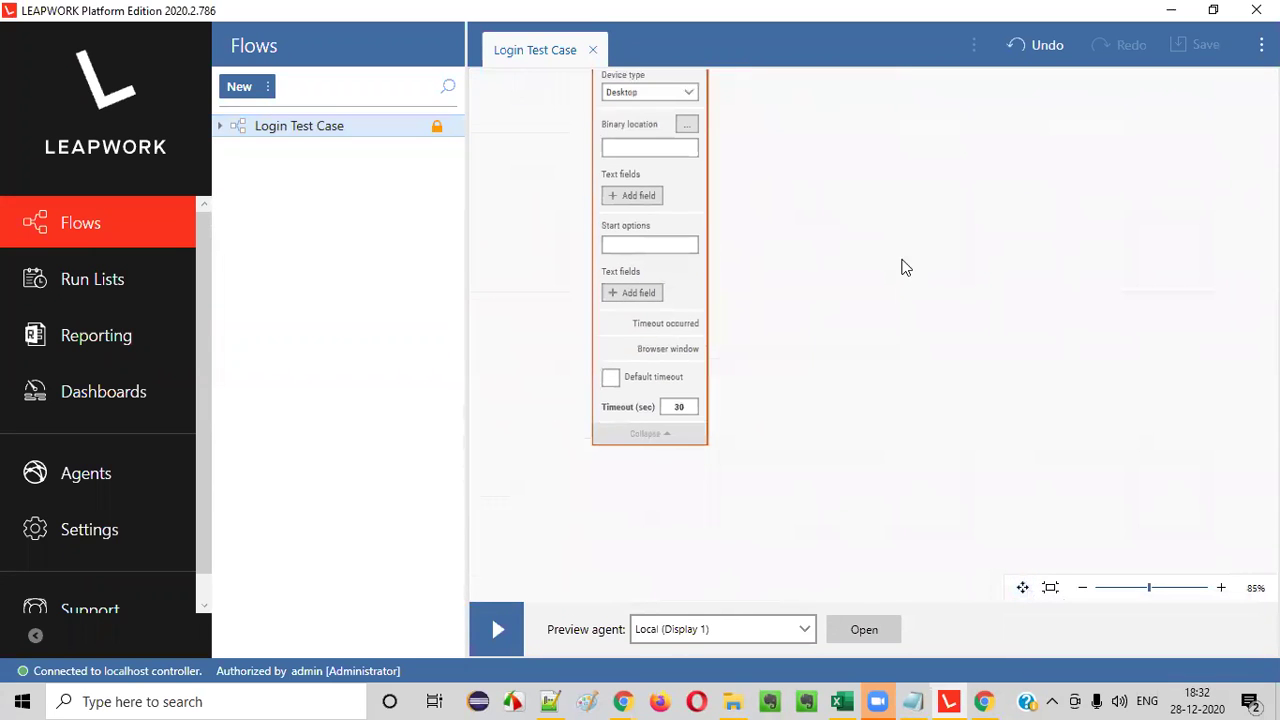
{"action": "left_click", "coordinate": [645, 435]}
- Bring the flow back into view and open the first Click Web Element's web element options
{"action": "scroll", "coordinate": [1010, 535], "scroll_direction": "up", "scroll_amount": 3}
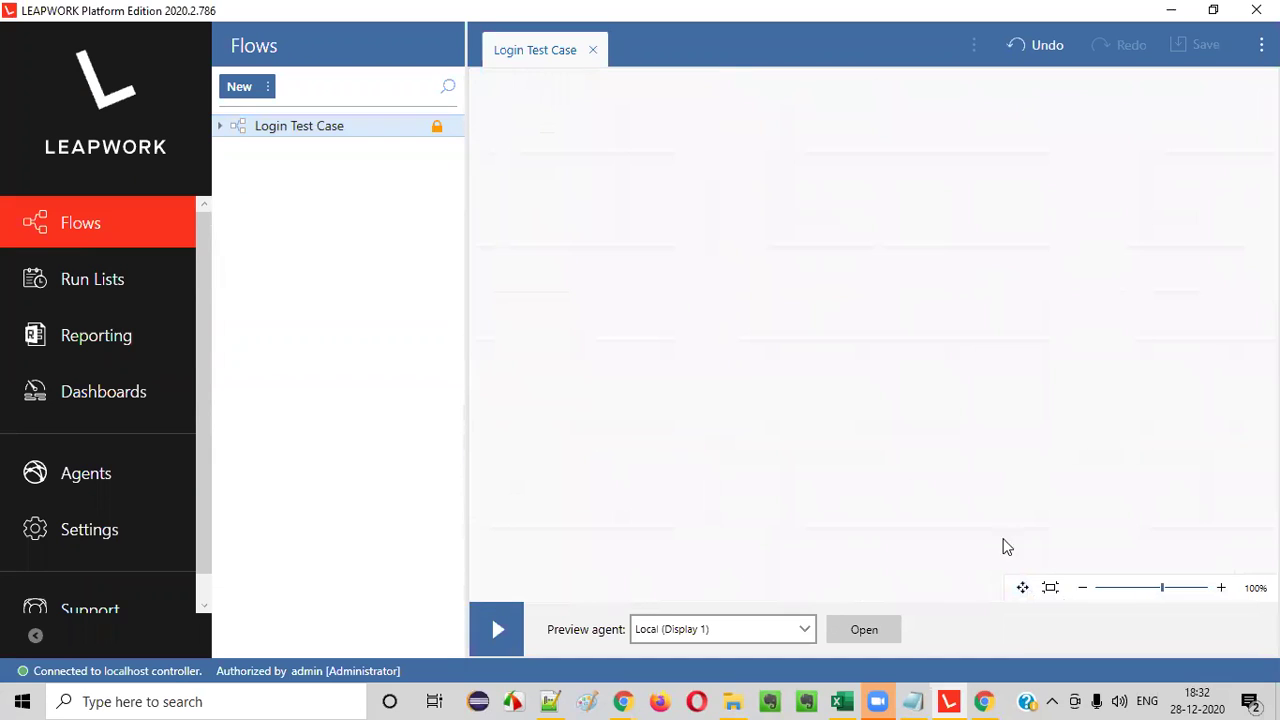
{"action": "left_click", "coordinate": [1025, 595]}
{"action": "left_click_drag", "start_coordinate": [943, 380], "coordinate": [1031, 486]}
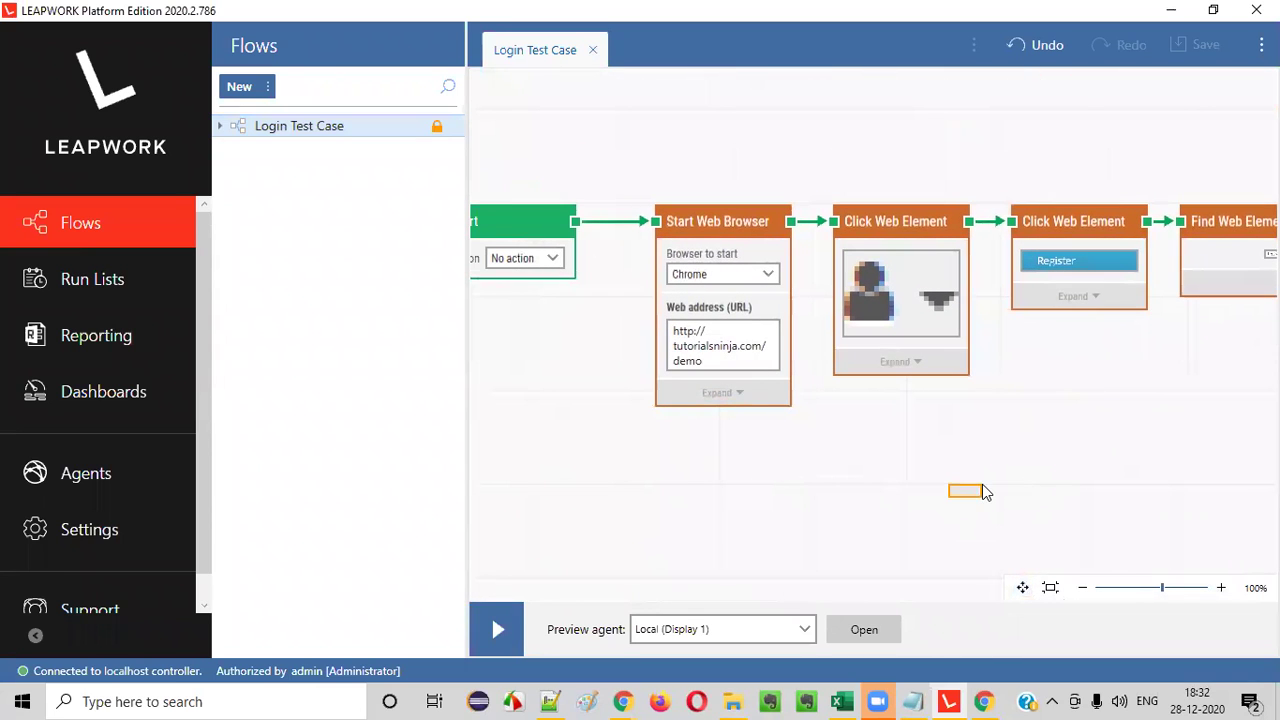
{"action": "left_click", "coordinate": [896, 293]}
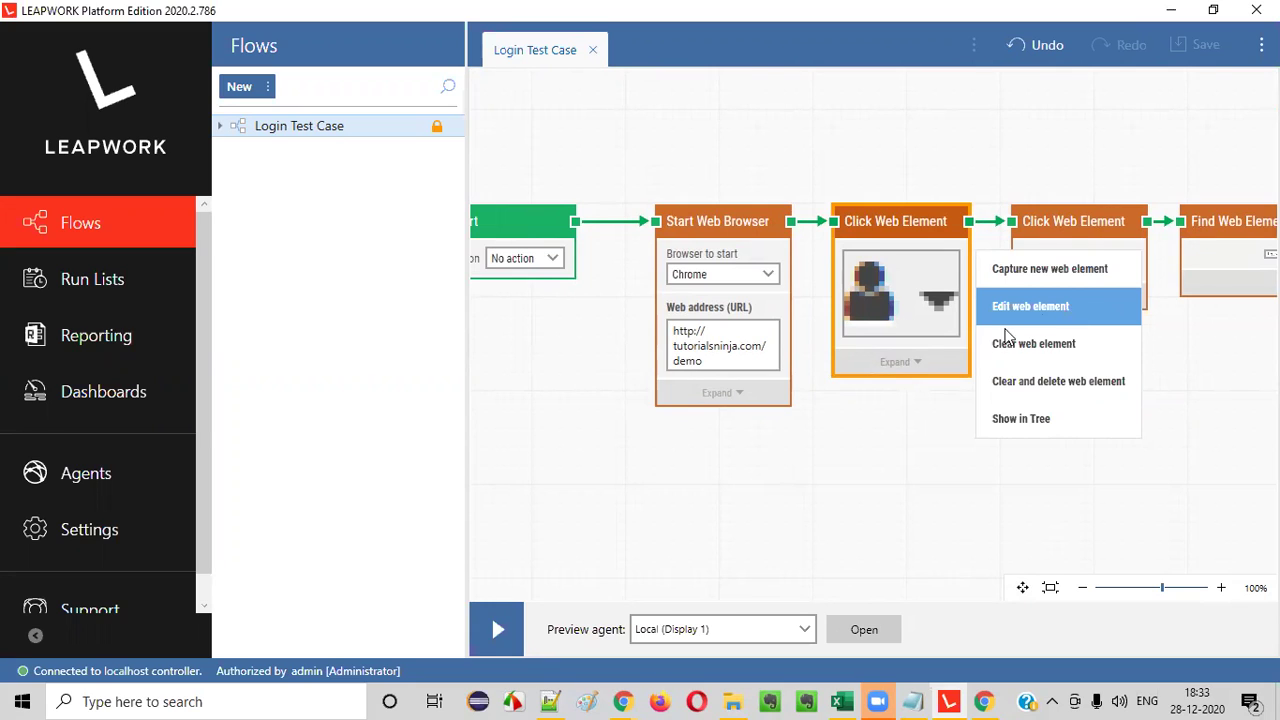
- Open the account-icon element in Edit Web Element and glance at its Web Tree
{"action": "left_click", "coordinate": [1040, 304]}
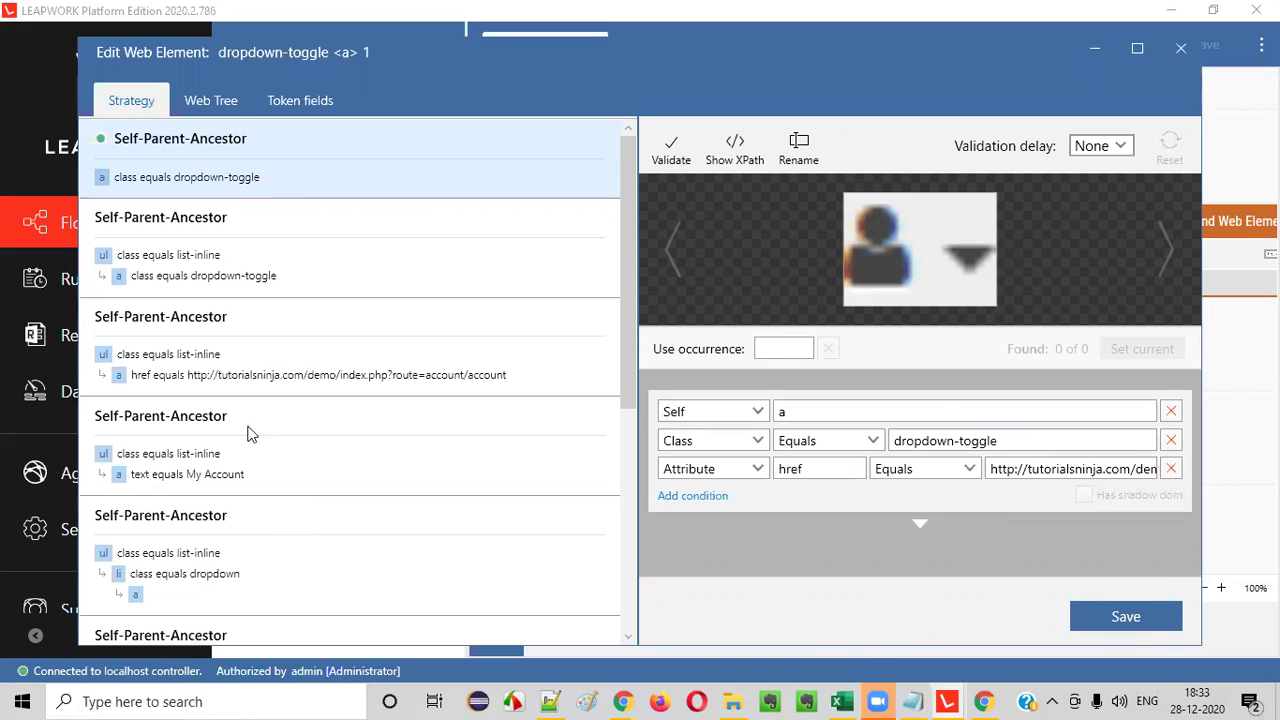
{"action": "left_click", "coordinate": [221, 108]}
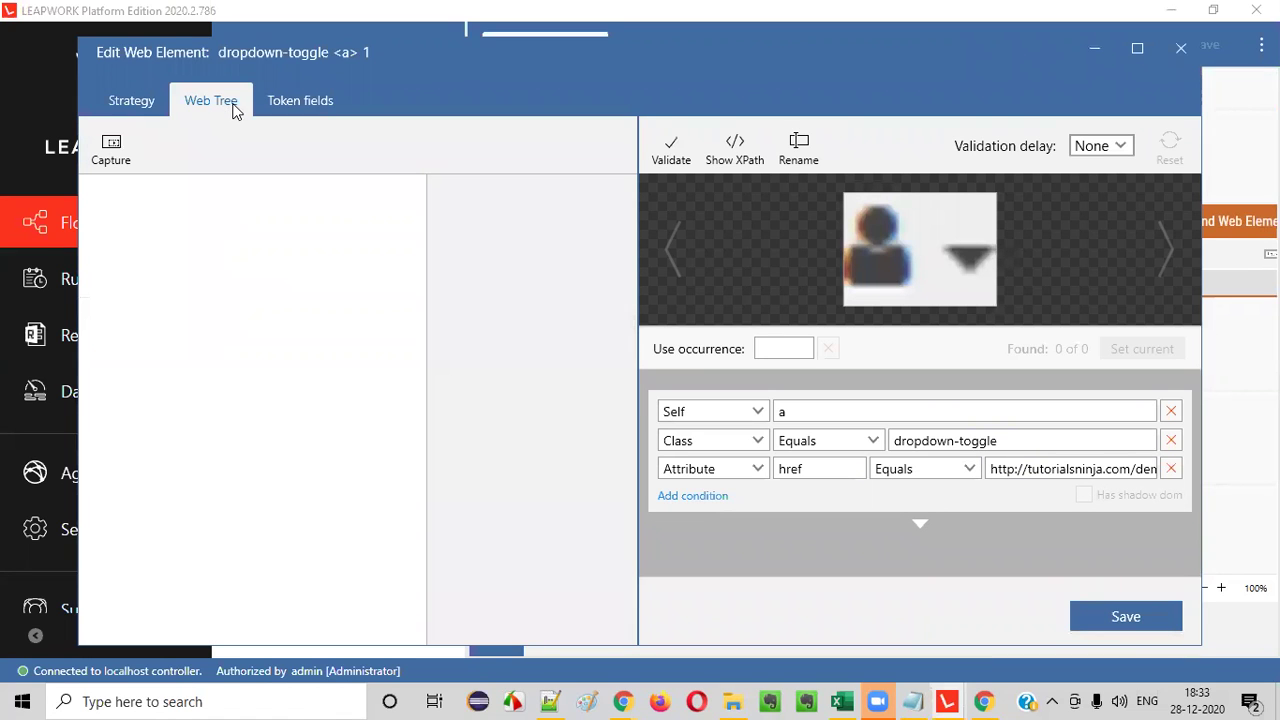
{"action": "left_click", "coordinate": [131, 101]}
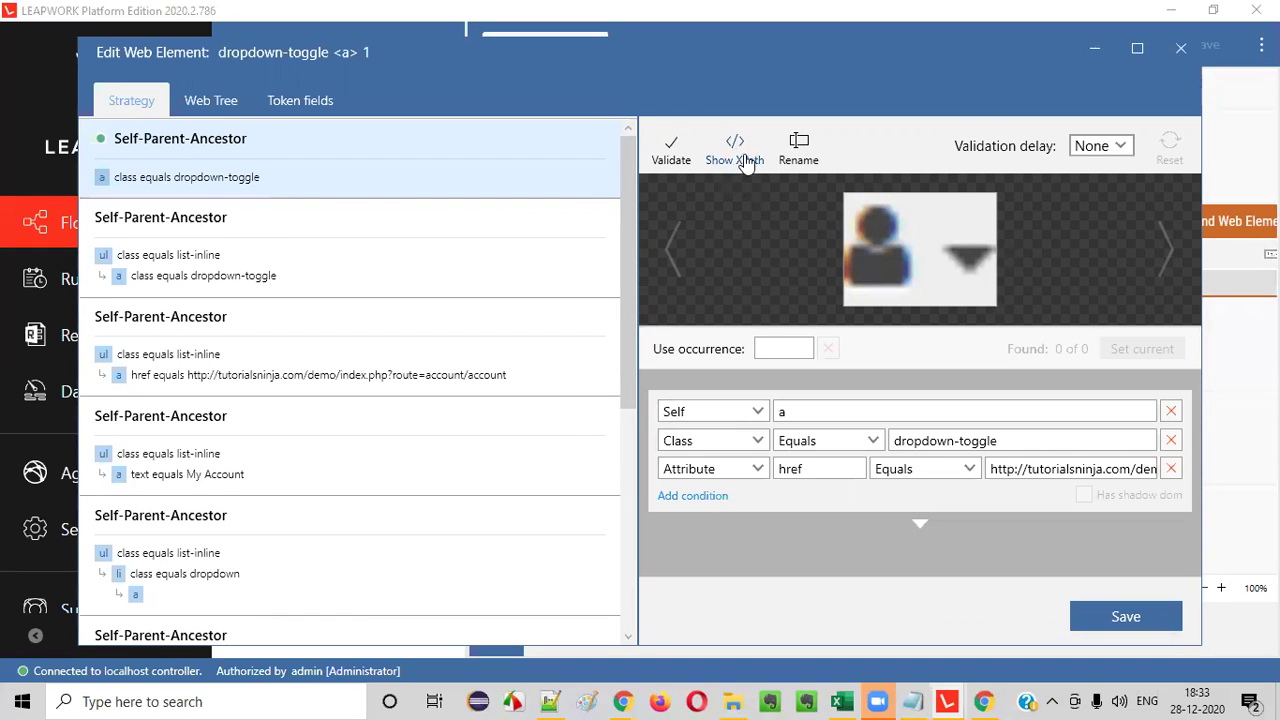
- Reveal the element's XPath and validate it, highlighting the 1 of 1 matched account icon
{"action": "left_click", "coordinate": [736, 160]}
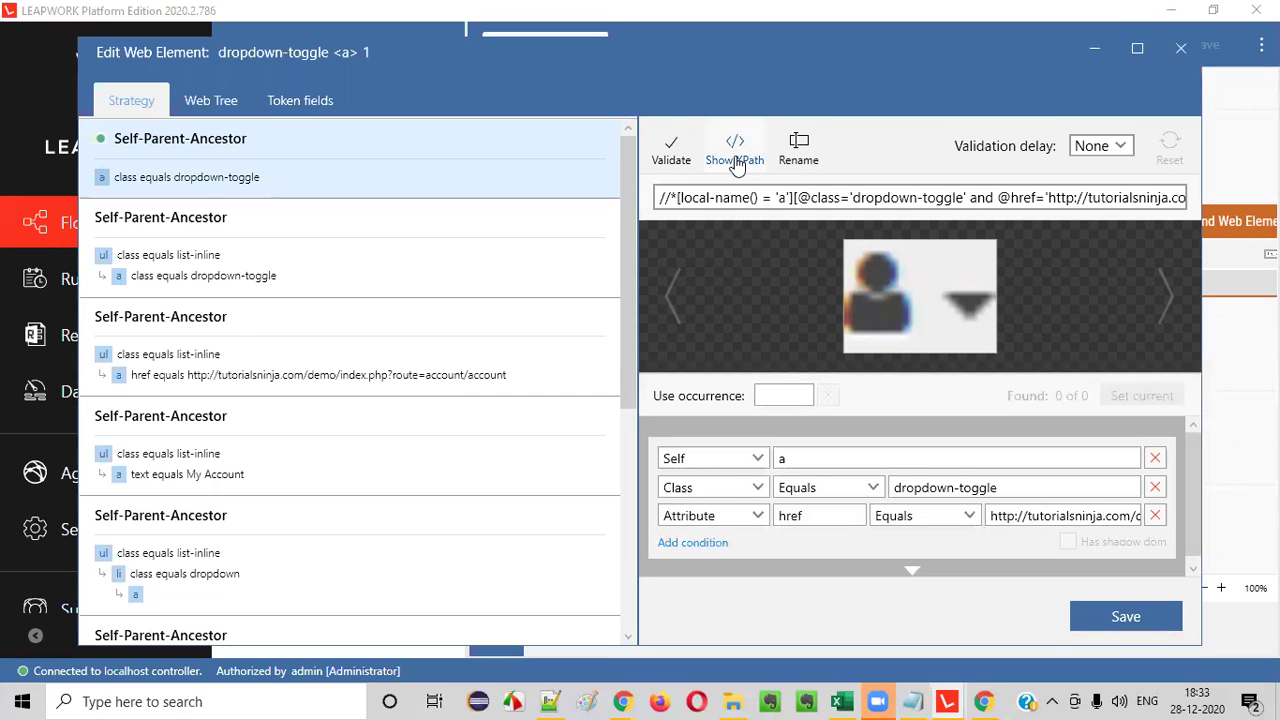
{"action": "left_click_drag", "start_coordinate": [709, 198], "coordinate": [658, 205]}
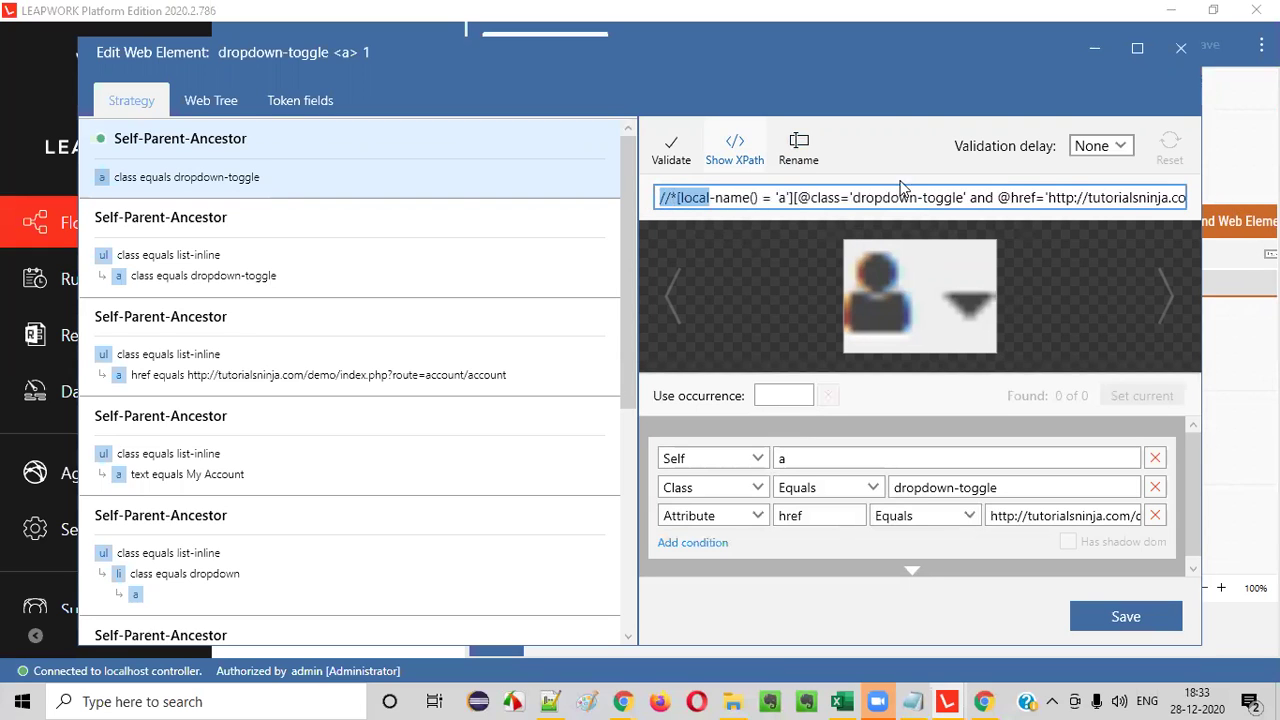
{"action": "left_click", "coordinate": [671, 148]}
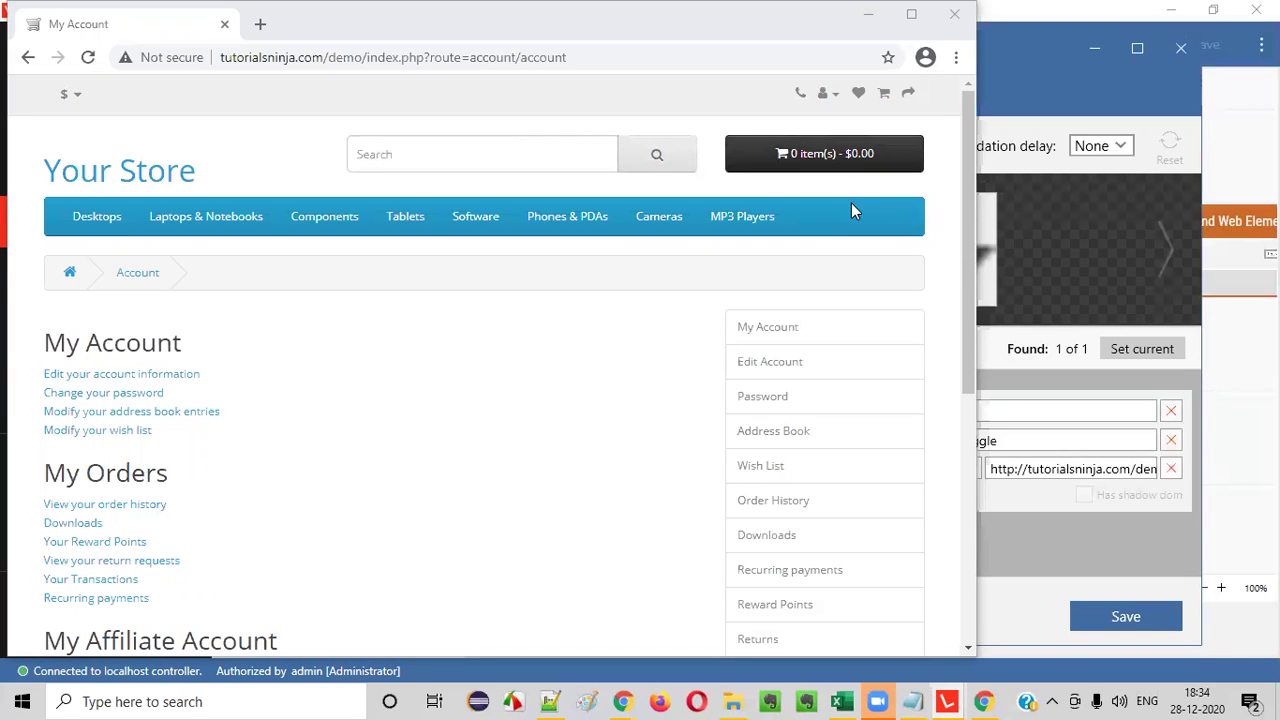
{"action": "left_click", "coordinate": [1063, 285]}
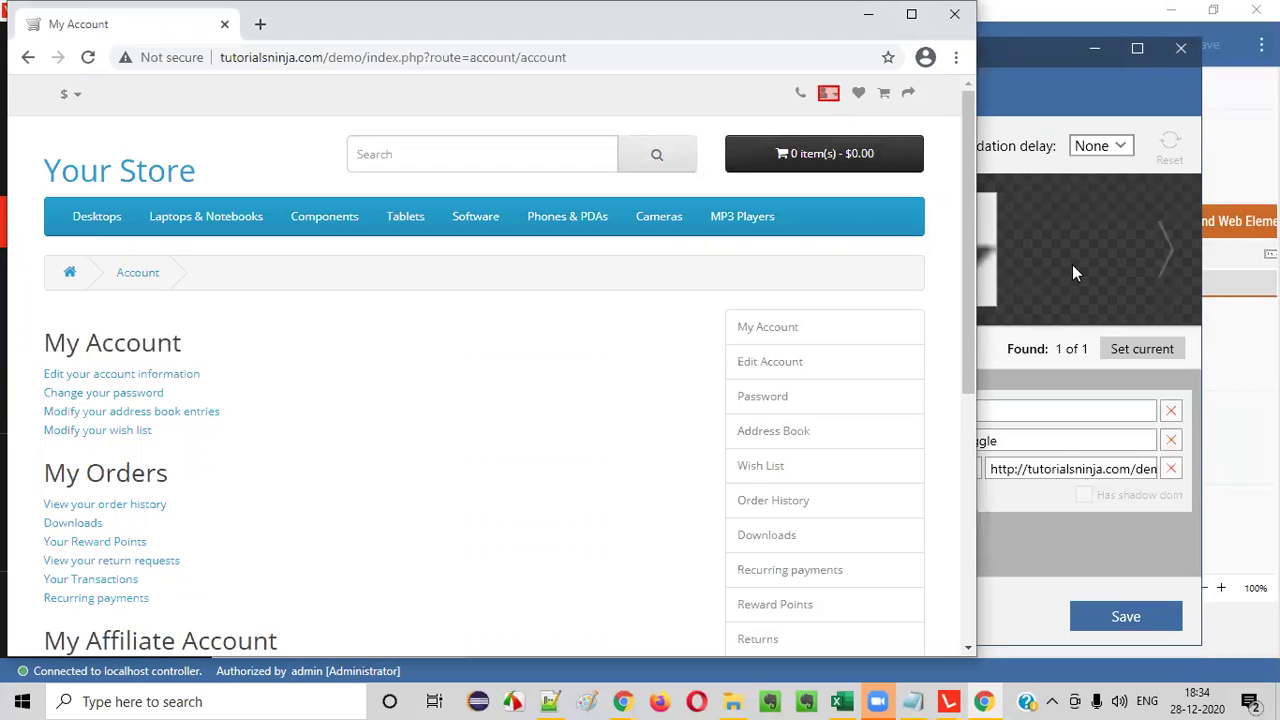
{"action": "left_click", "coordinate": [1072, 264]}
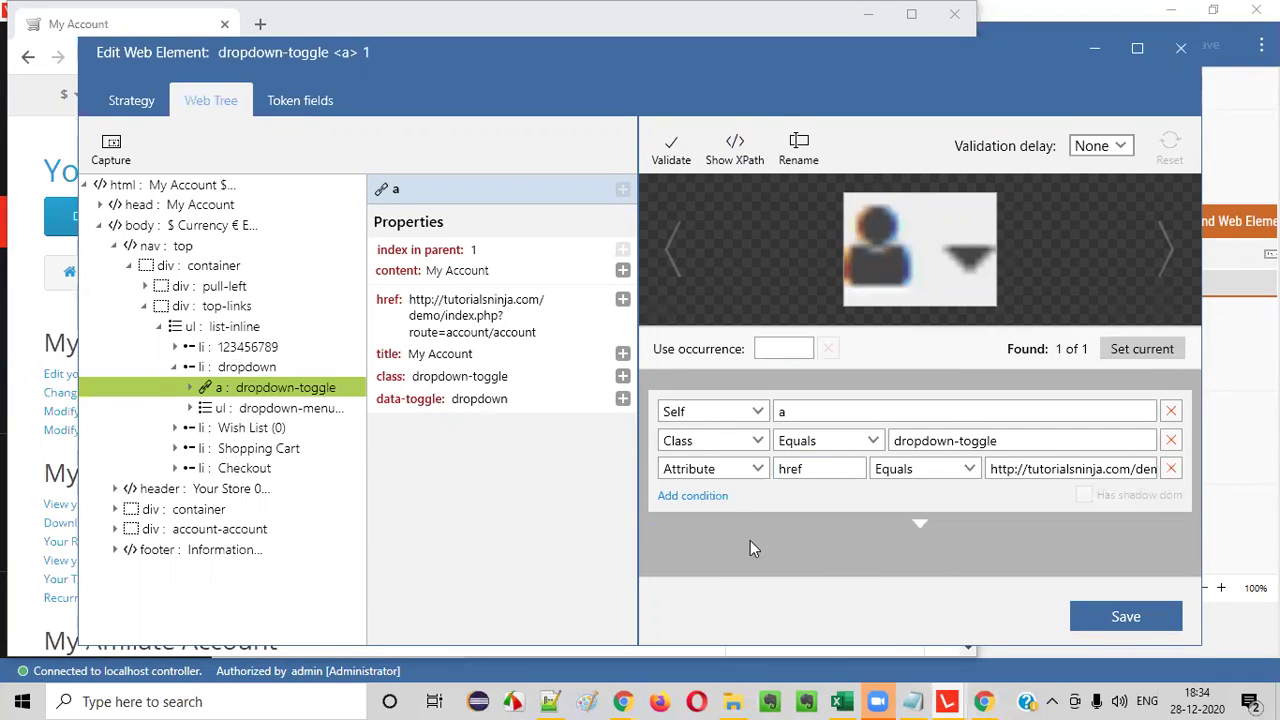
- Close the Edit Web Element dialog and bring the Login Test Case canvas back in front
{"action": "left_click", "coordinate": [1181, 49]}
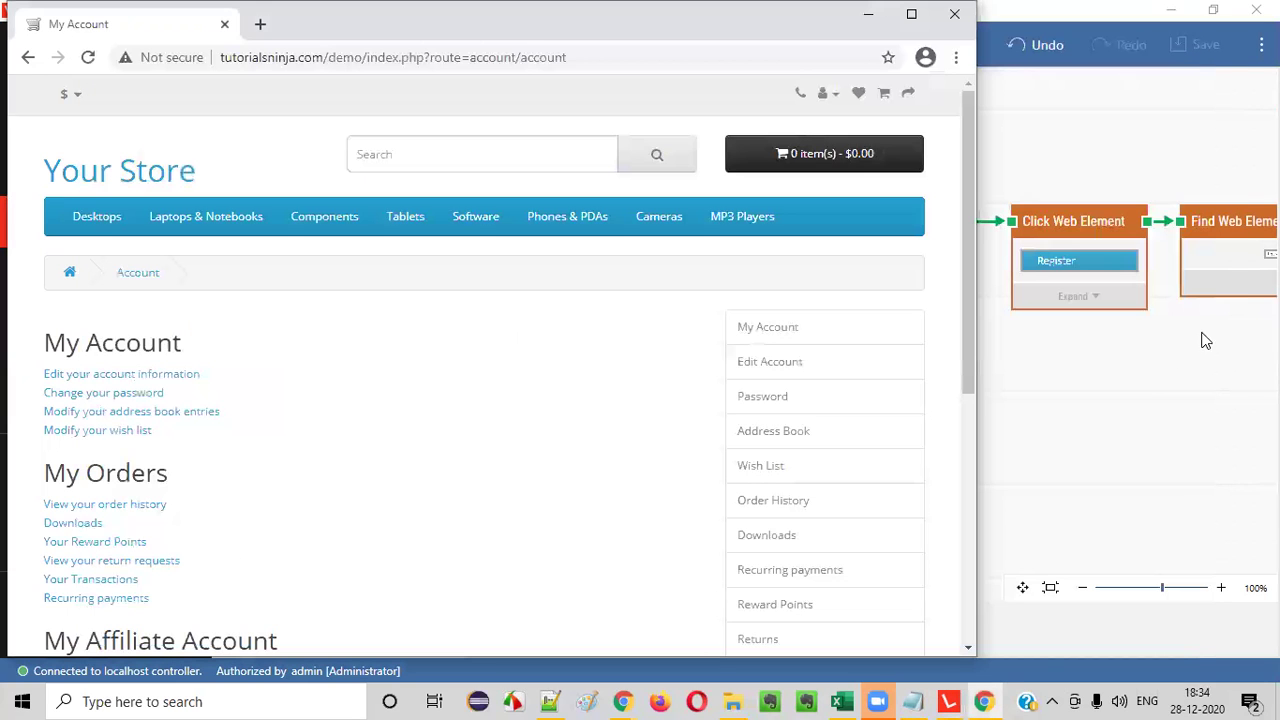
{"action": "left_click", "coordinate": [1065, 451]}
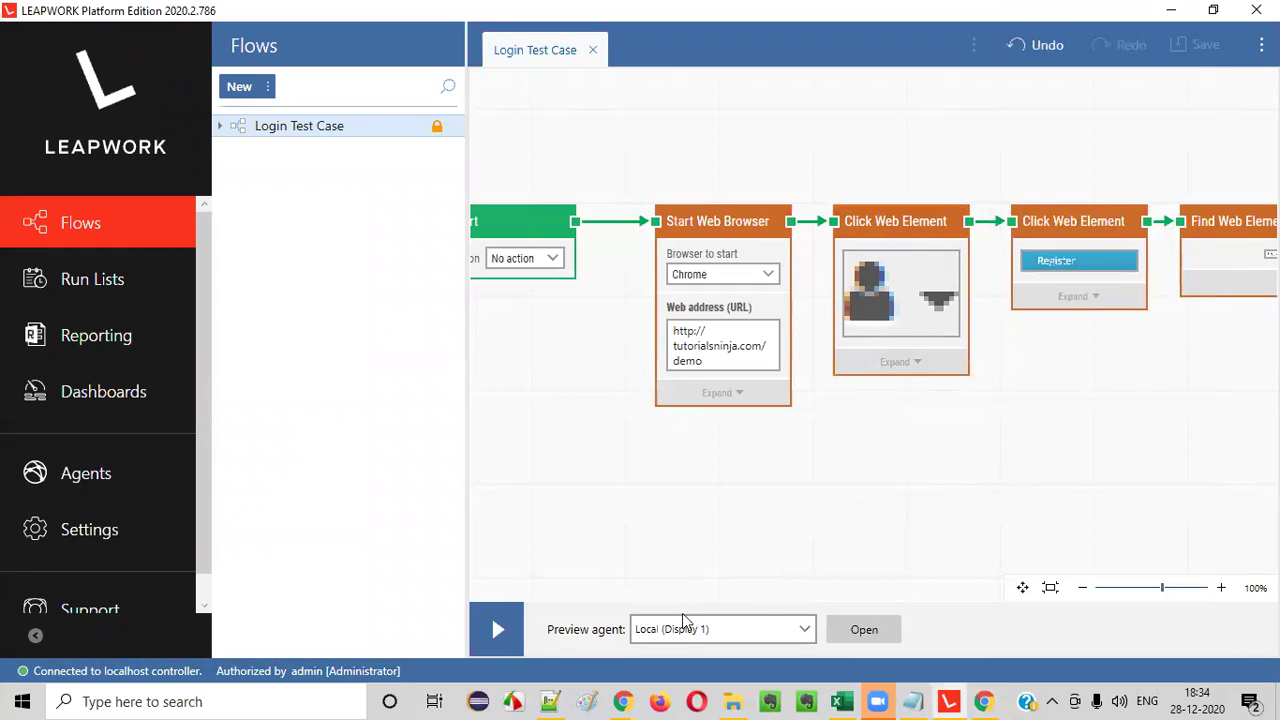
{"action": "left_click", "coordinate": [890, 295]}
{"action": "left_click", "coordinate": [892, 296]}
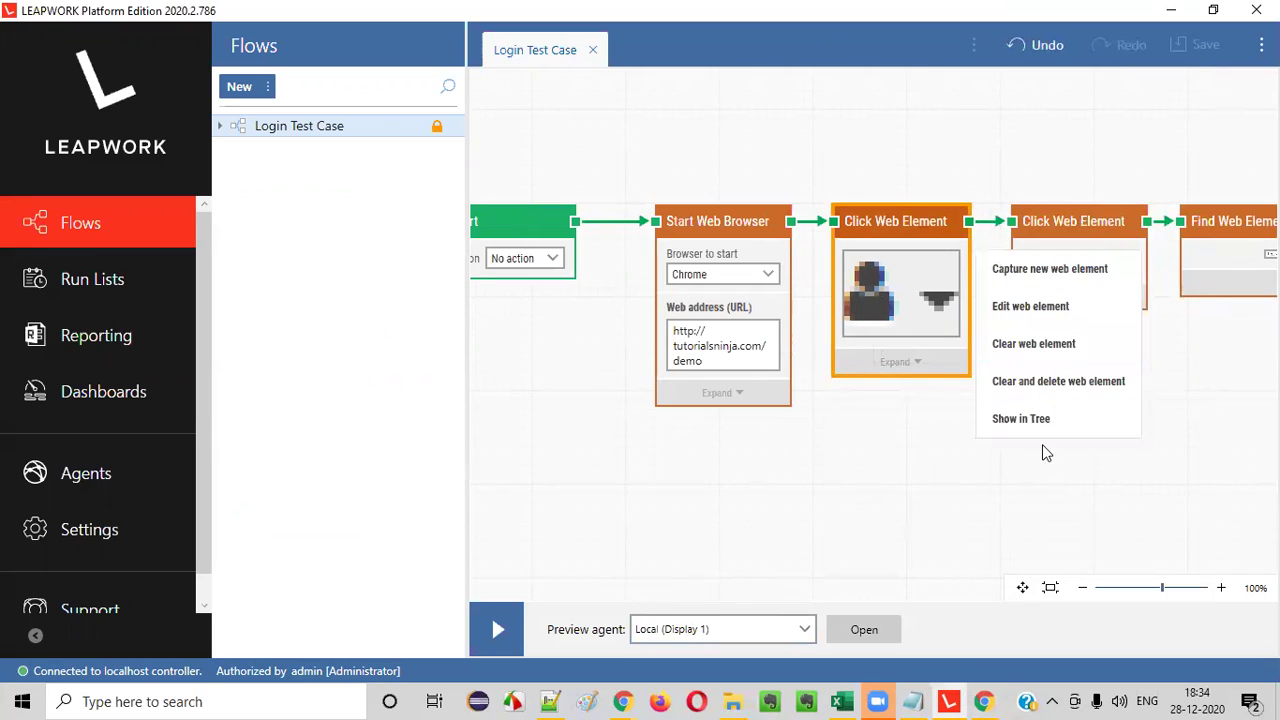
{"action": "left_click", "coordinate": [817, 480]}
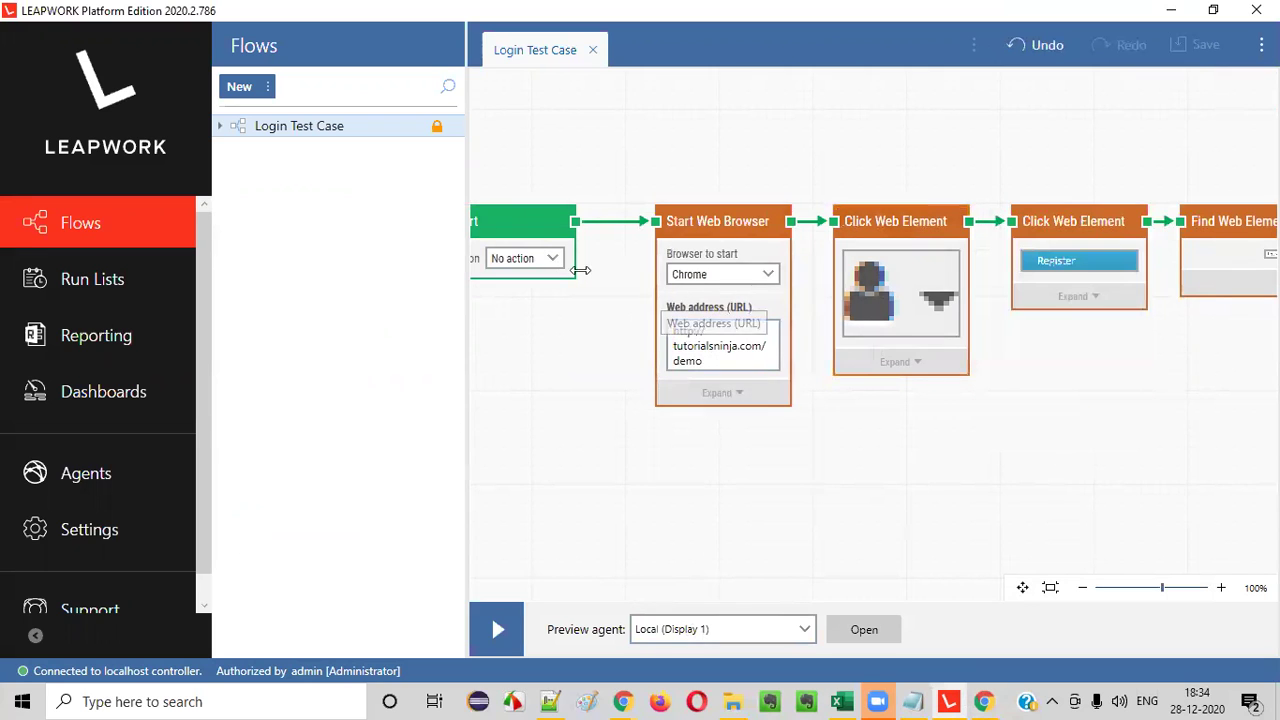
{"action": "right_click", "coordinate": [937, 445]}
{"action": "left_click", "coordinate": [742, 402]}
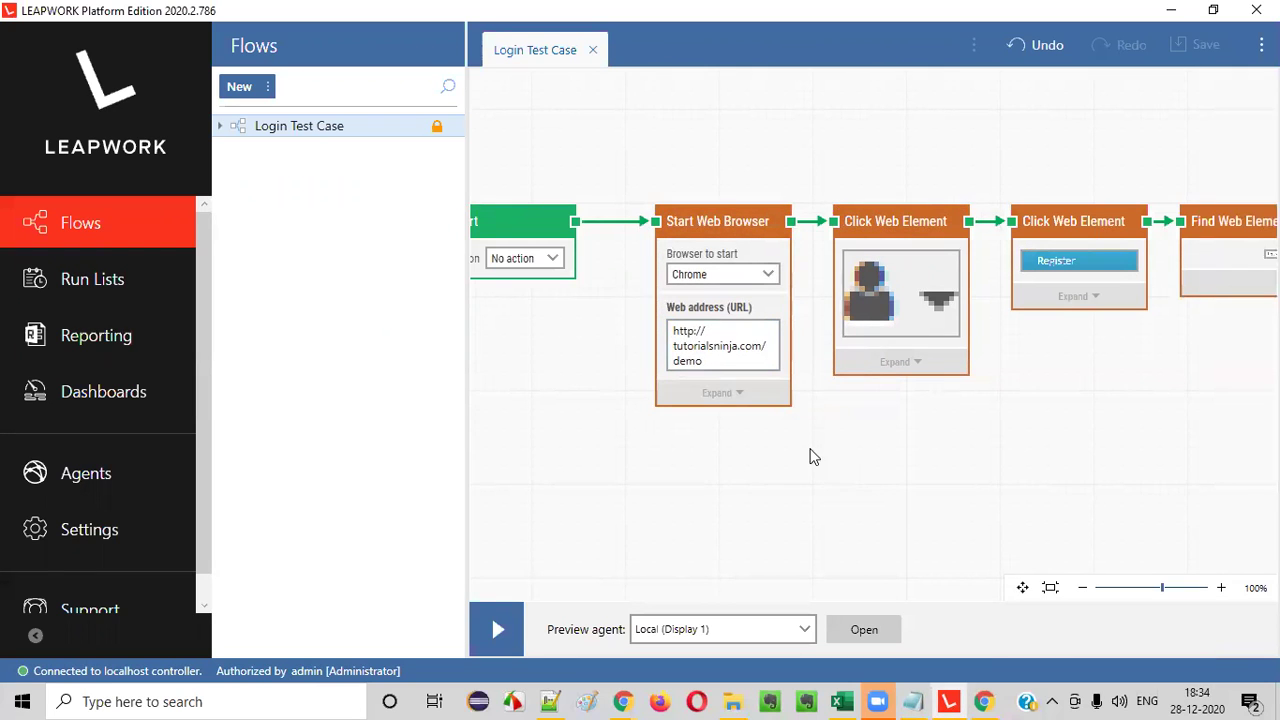
- Expand the Start Web Browser step's settings and pan them into view
{"action": "left_click", "coordinate": [738, 400]}
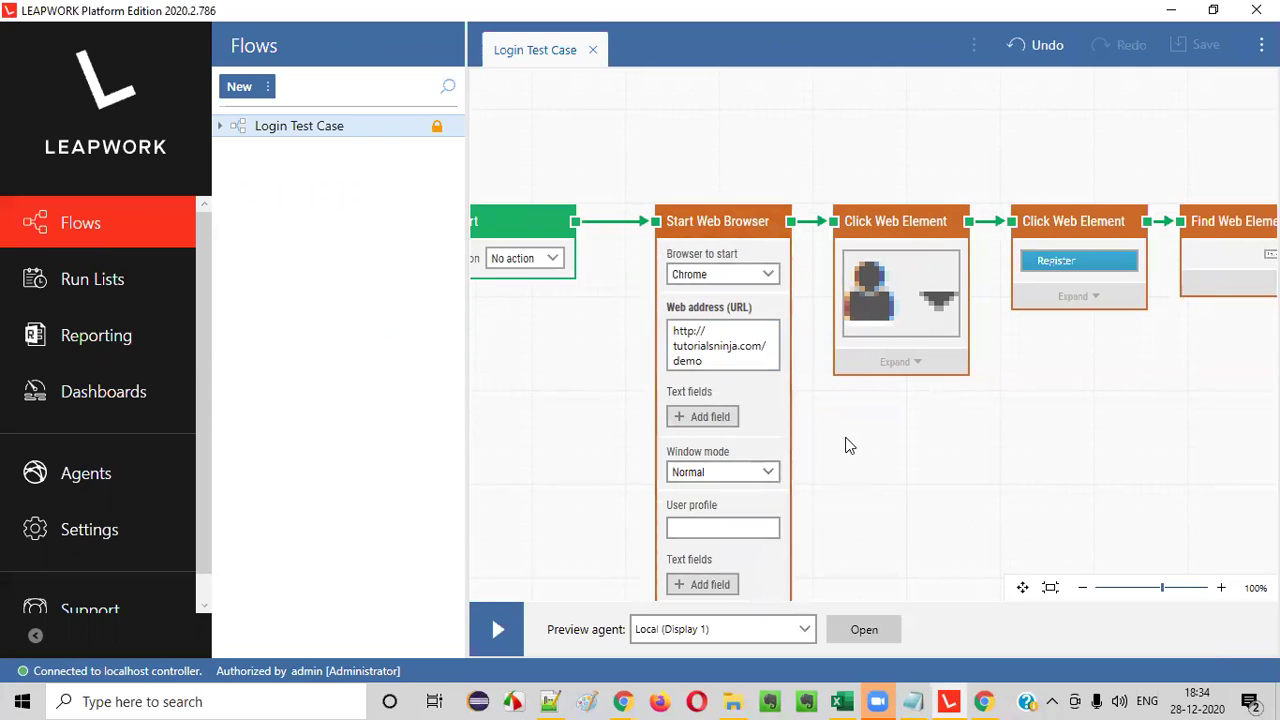
{"action": "left_click", "coordinate": [1022, 587]}
{"action": "left_click_drag", "start_coordinate": [948, 514], "coordinate": [954, 389]}
{"action": "left_click", "coordinate": [775, 190]}
- Set the Start Web Browser step's browser to Chrome
{"action": "left_click", "coordinate": [747, 151]}
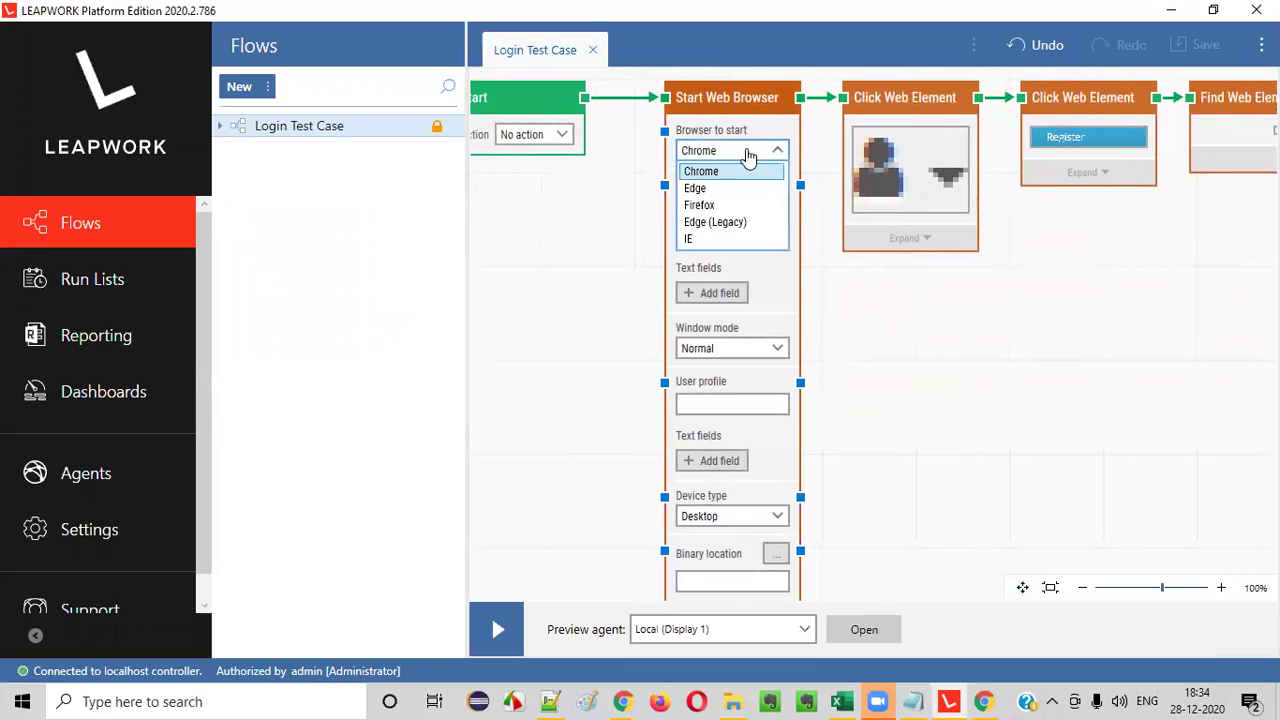
{"action": "left_click", "coordinate": [748, 152]}
{"action": "left_click", "coordinate": [752, 155]}
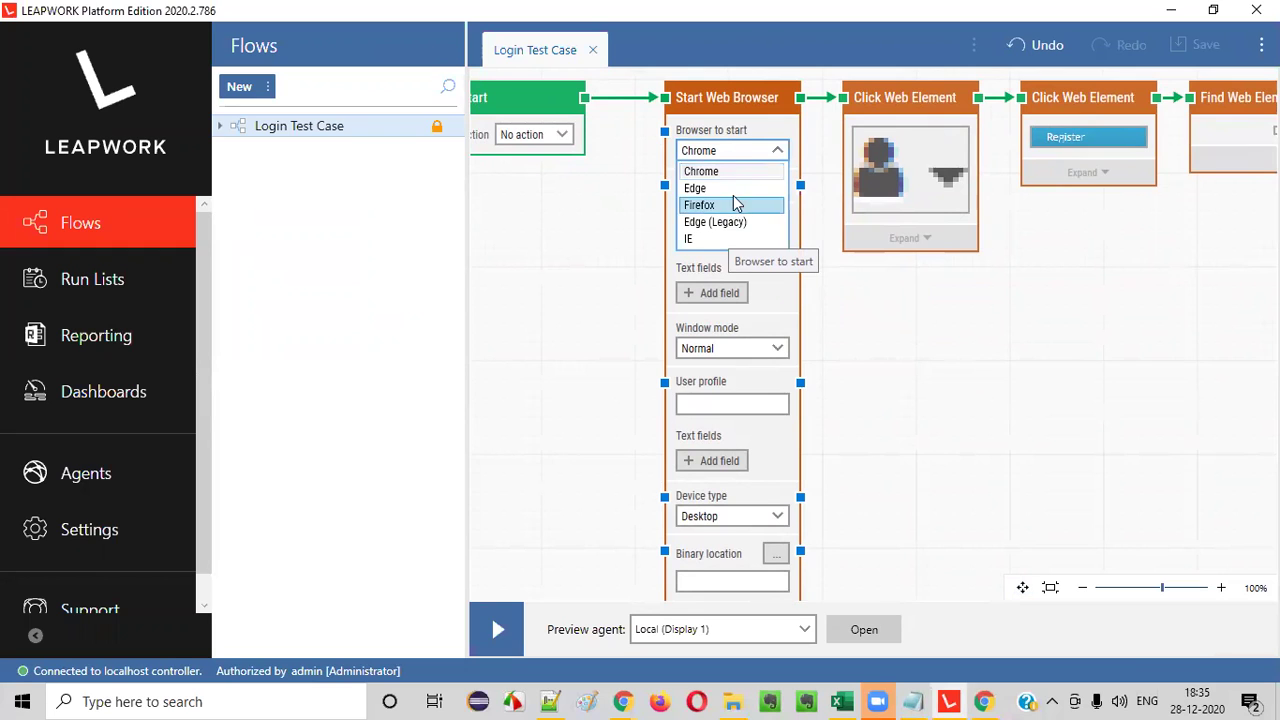
{"action": "left_click", "coordinate": [729, 204]}
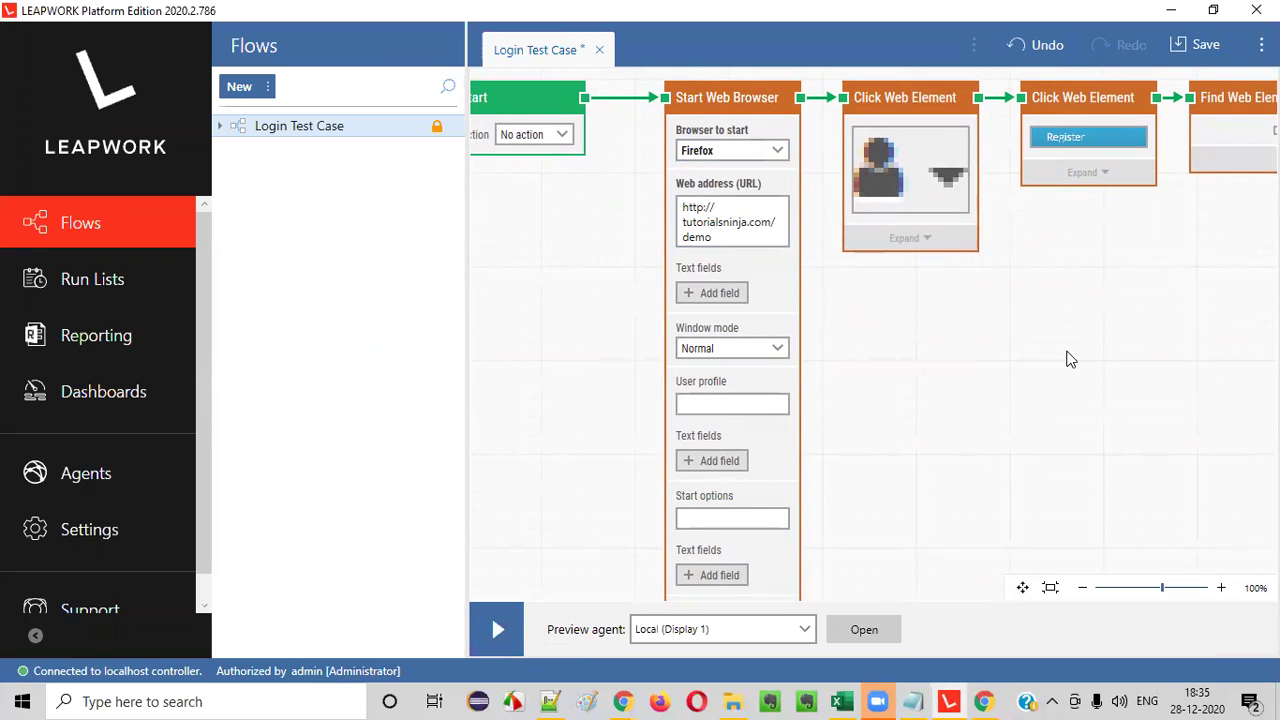
{"action": "left_click", "coordinate": [729, 190]}
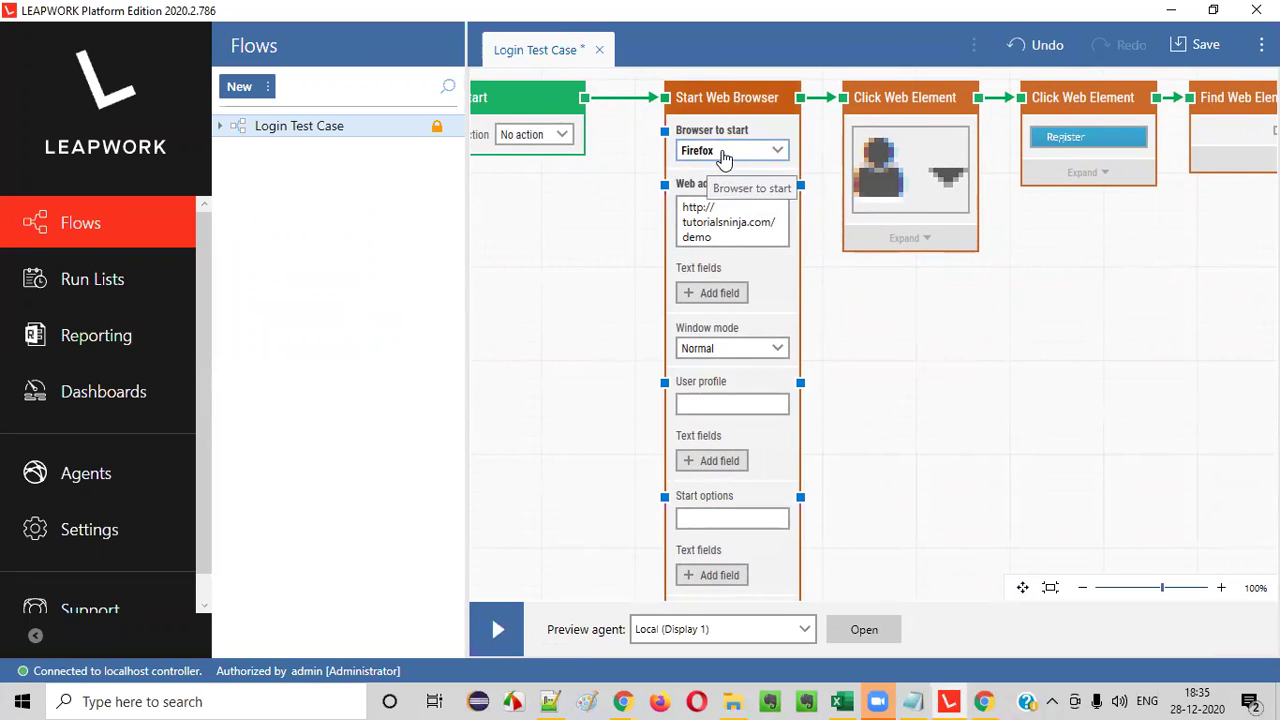
{"action": "left_click", "coordinate": [724, 155]}
{"action": "left_click", "coordinate": [727, 168]}
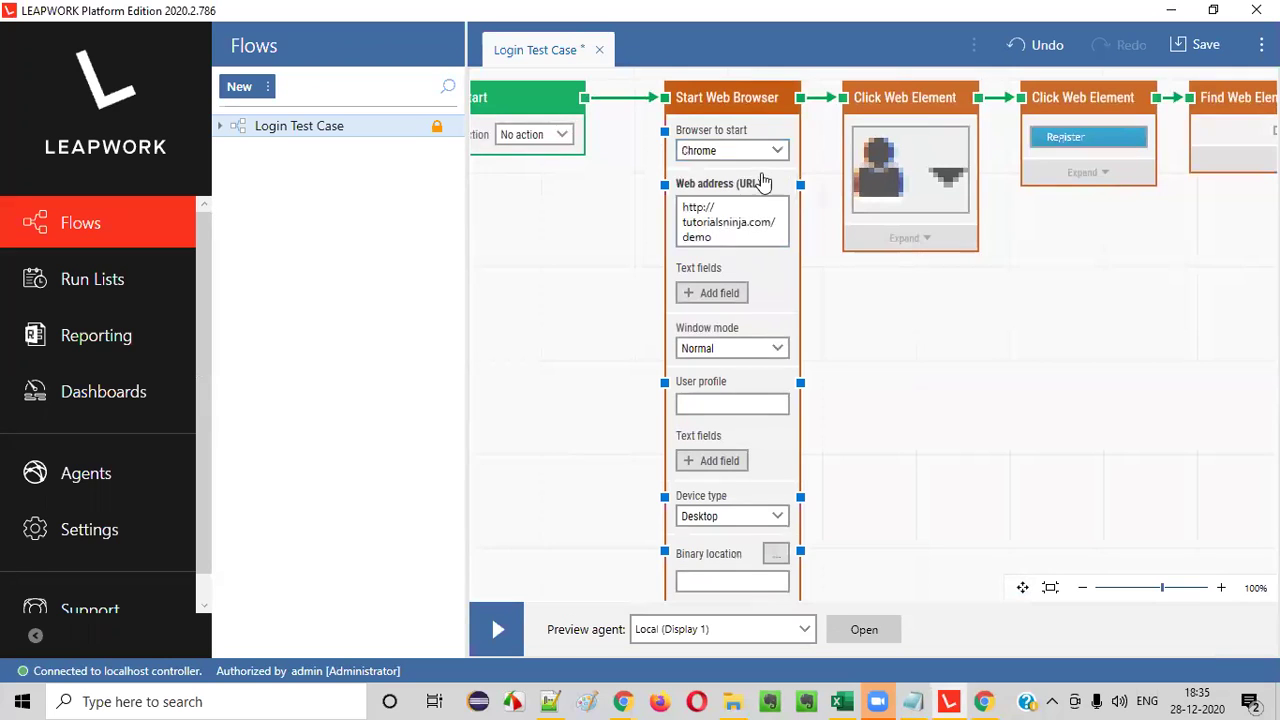
{"action": "left_click", "coordinate": [775, 156]}
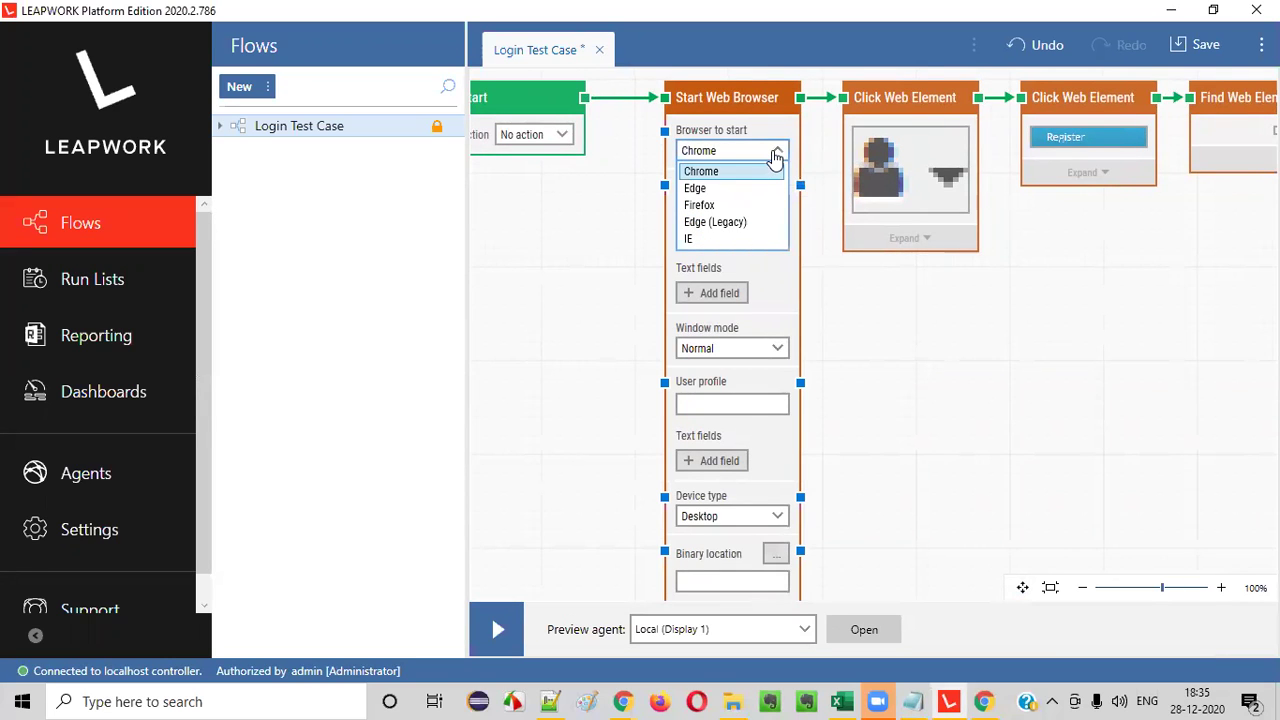
{"action": "left_click", "coordinate": [715, 171]}
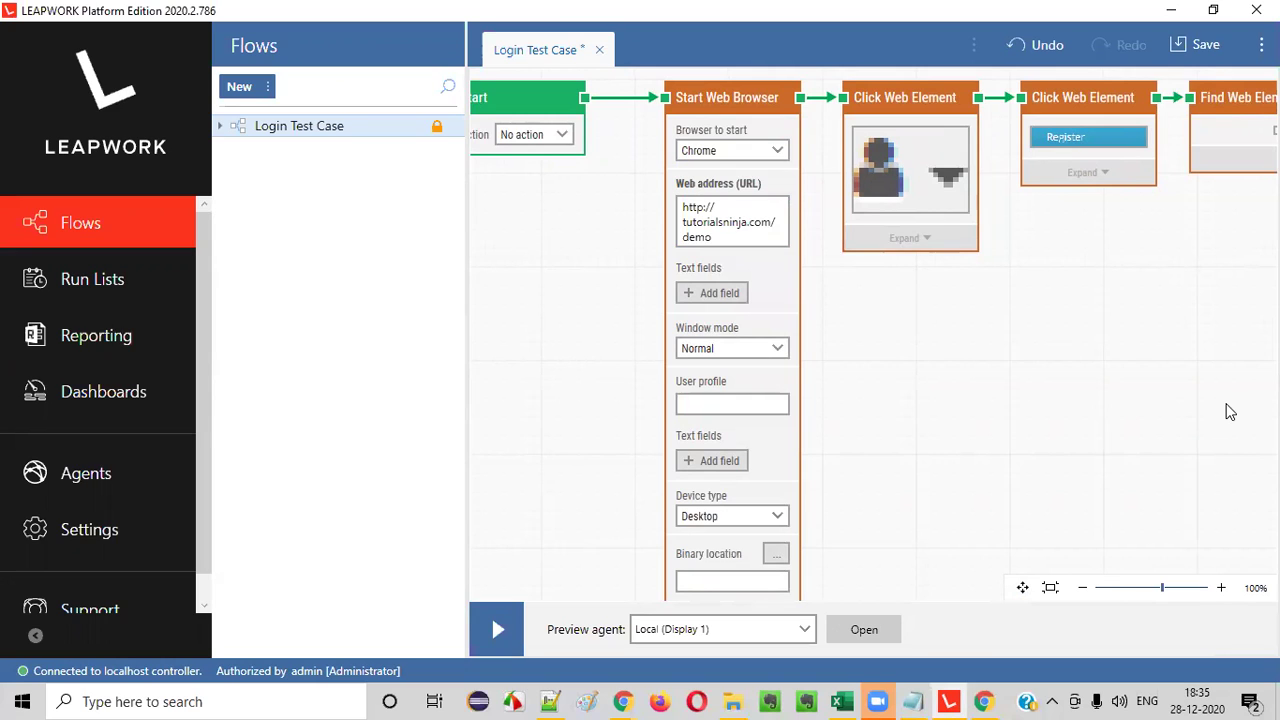
- Set Window mode to Maximized and run Login Test Case
{"action": "left_click", "coordinate": [740, 350]}
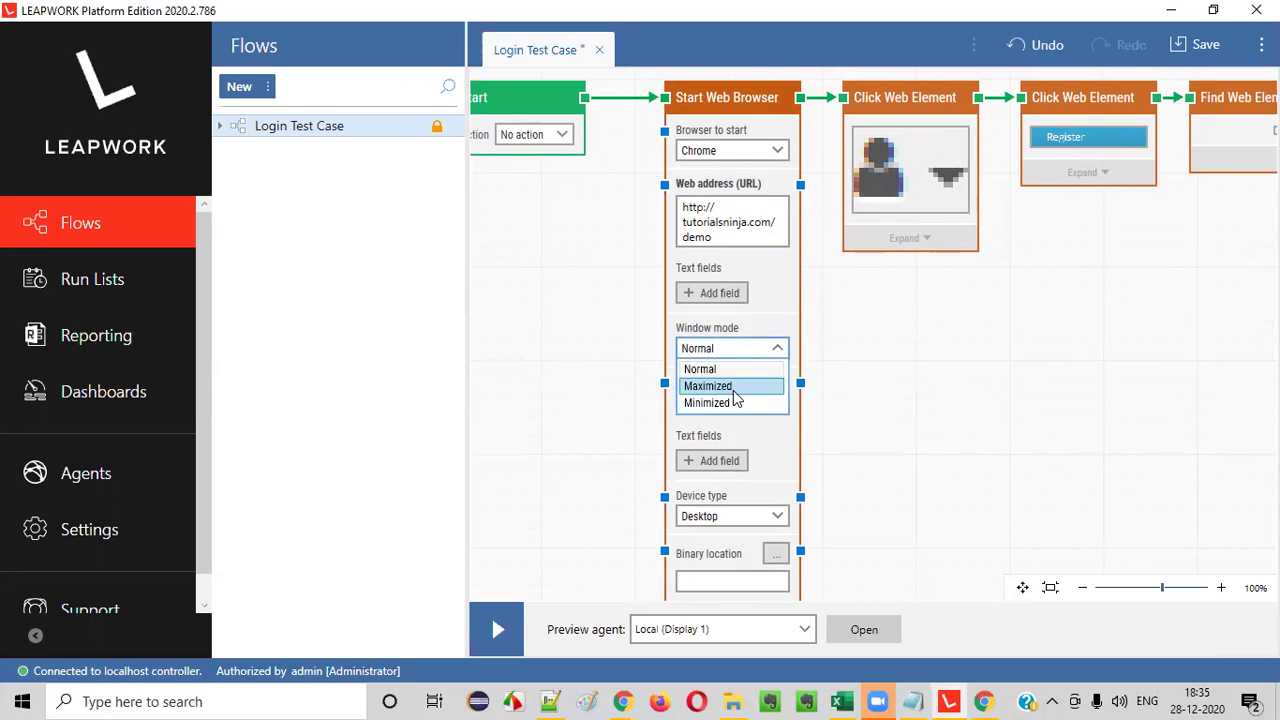
{"action": "left_click", "coordinate": [733, 388]}
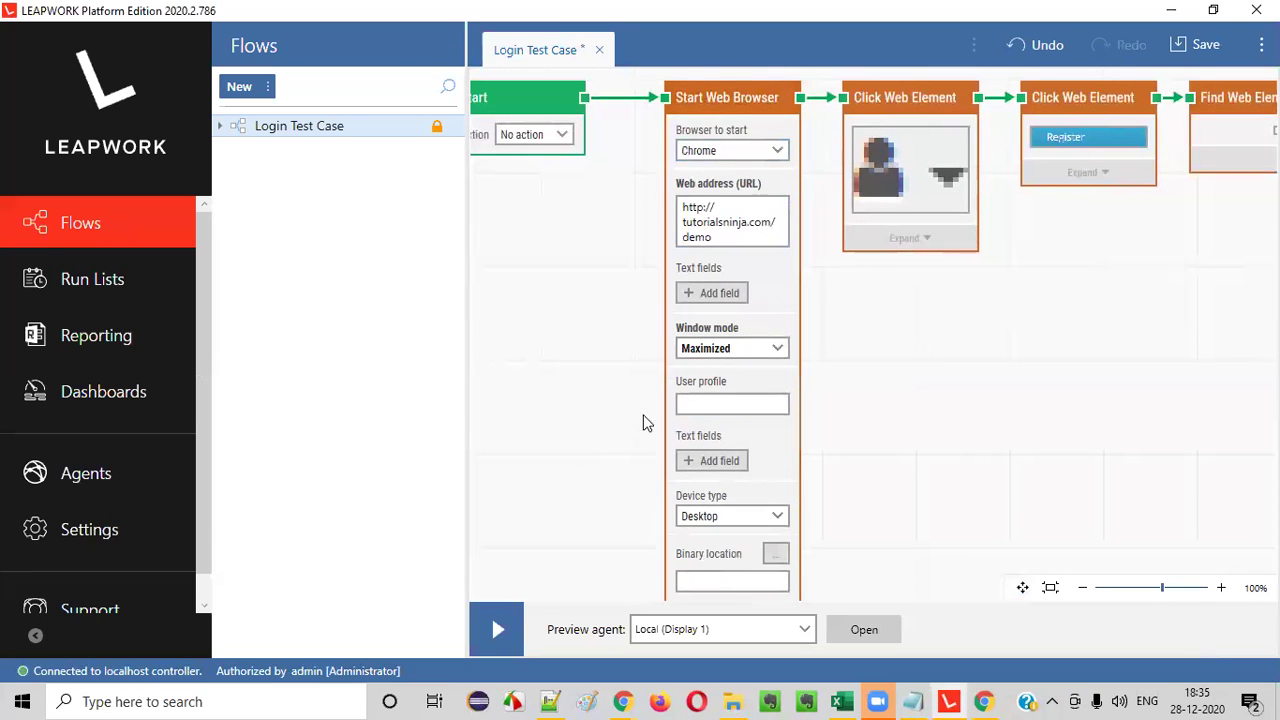
{"action": "left_click", "coordinate": [500, 632]}
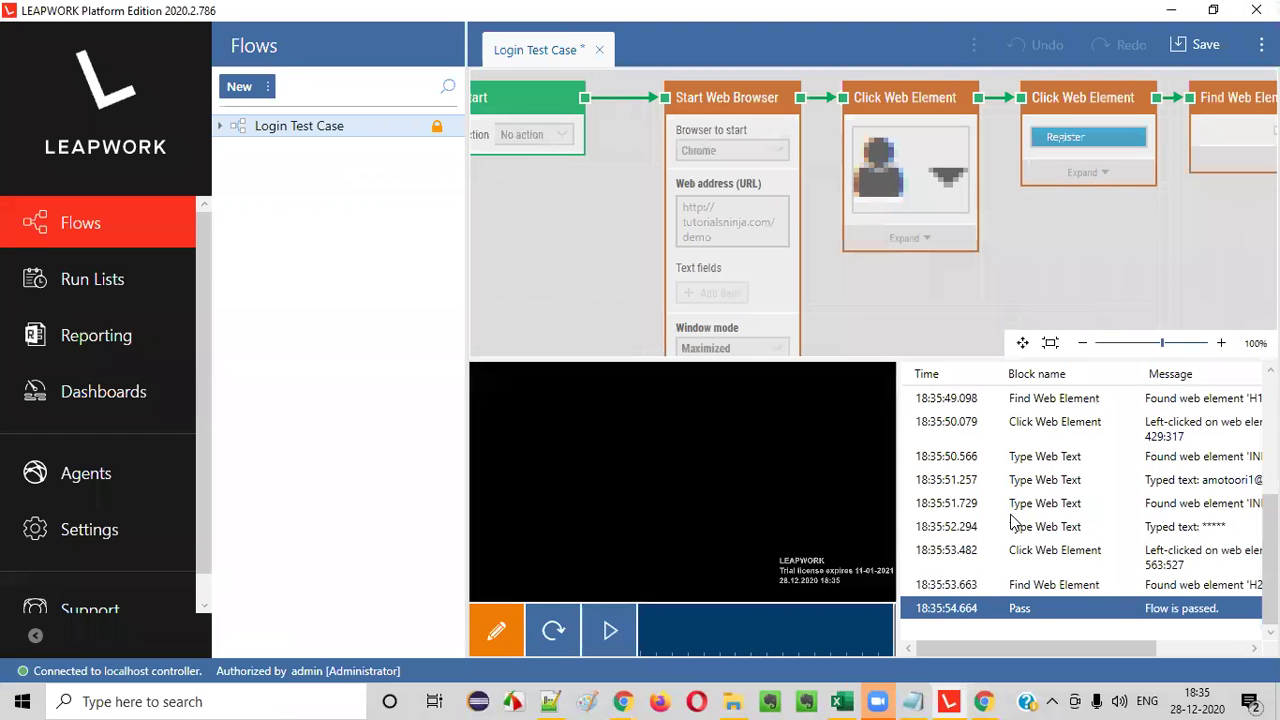
- Leave the run results and return Login Test Case to editing mode
{"action": "left_click", "coordinate": [508, 649]}
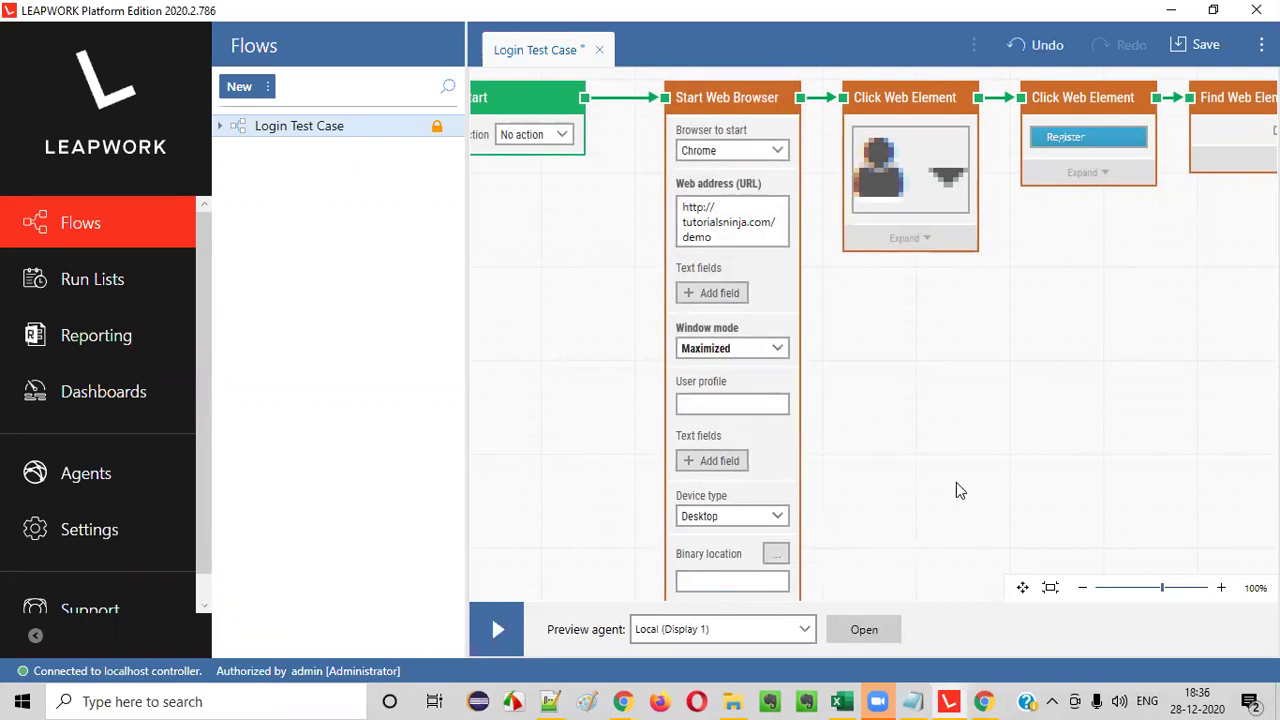
- Reach the Start Web Browser timeout settings and untick Default timeout
{"action": "left_click_drag", "start_coordinate": [1020, 586], "coordinate": [924, 454]}
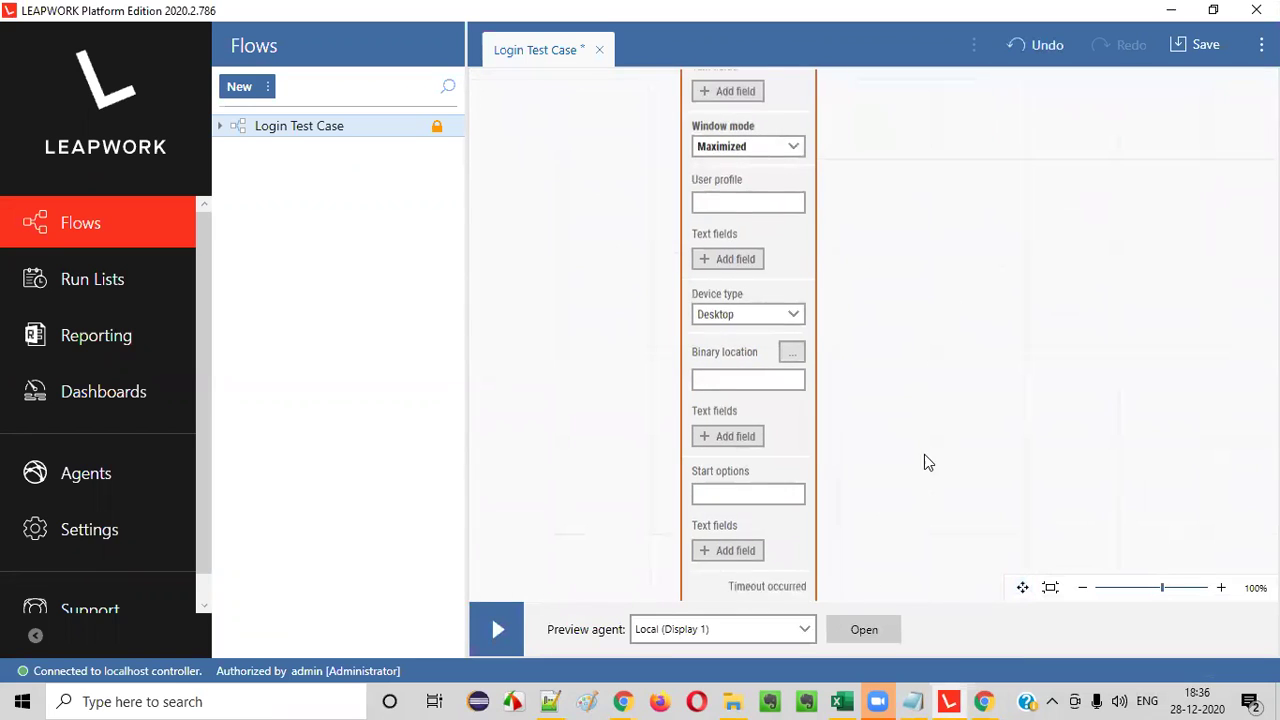
{"action": "left_click_drag", "start_coordinate": [1020, 587], "coordinate": [911, 294]}
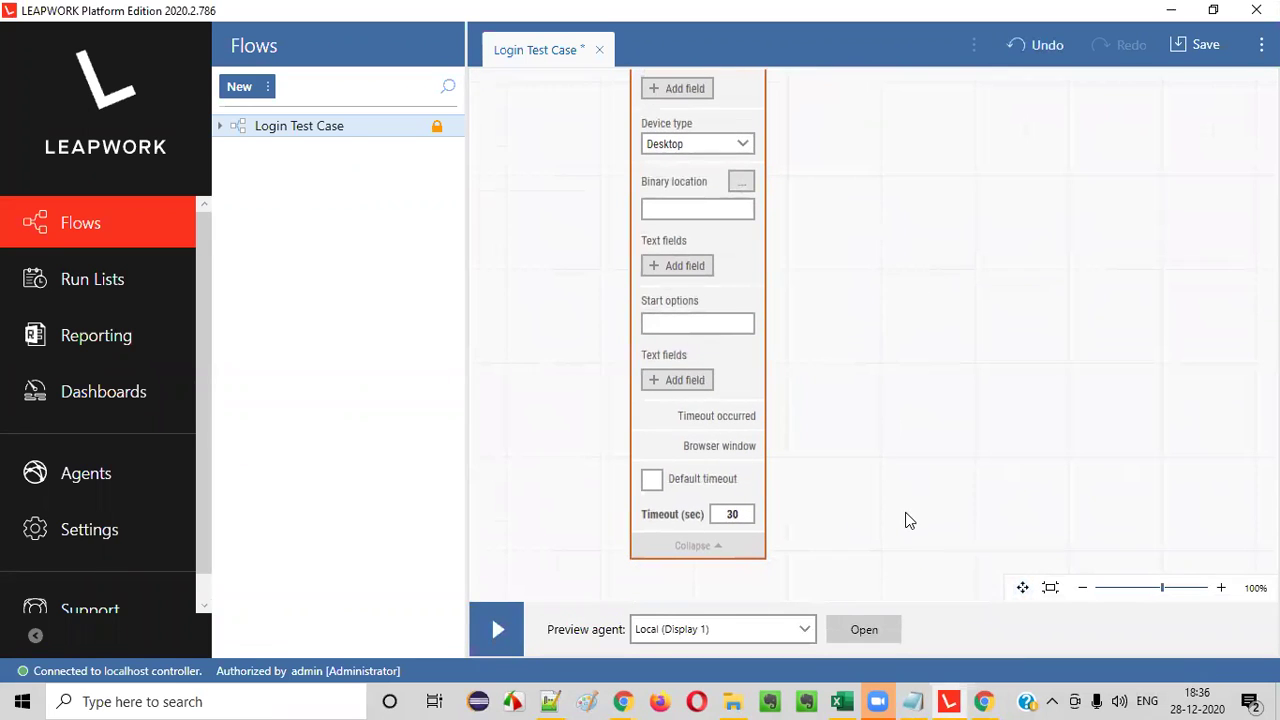
{"action": "left_click", "coordinate": [653, 480]}
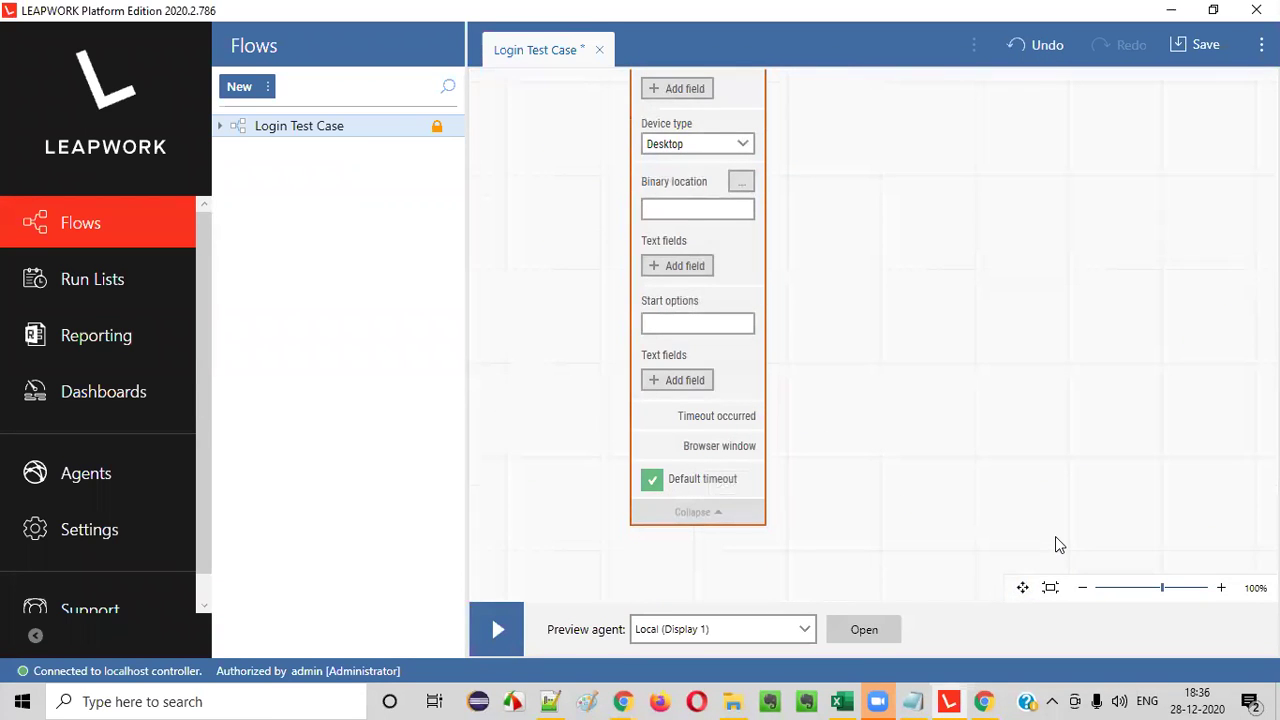
{"action": "left_click", "coordinate": [651, 479]}
{"action": "double_click", "coordinate": [728, 514]}
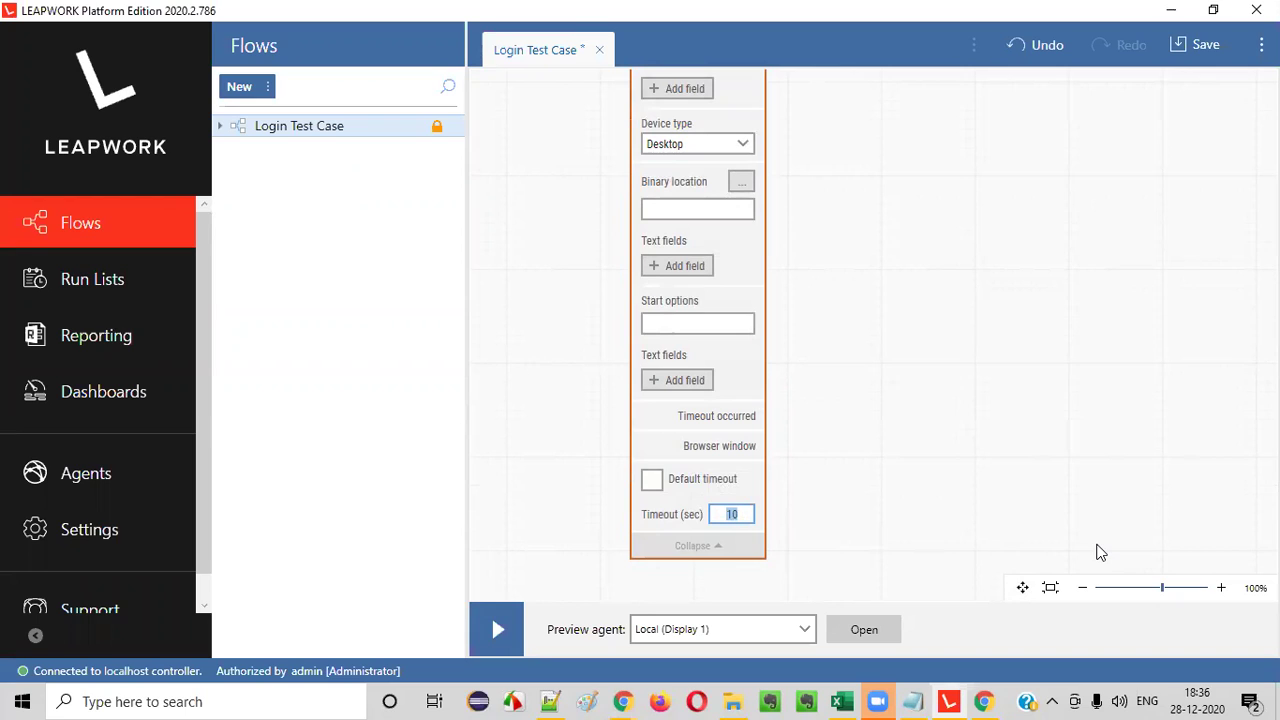
{"action": "left_click", "coordinate": [651, 479]}
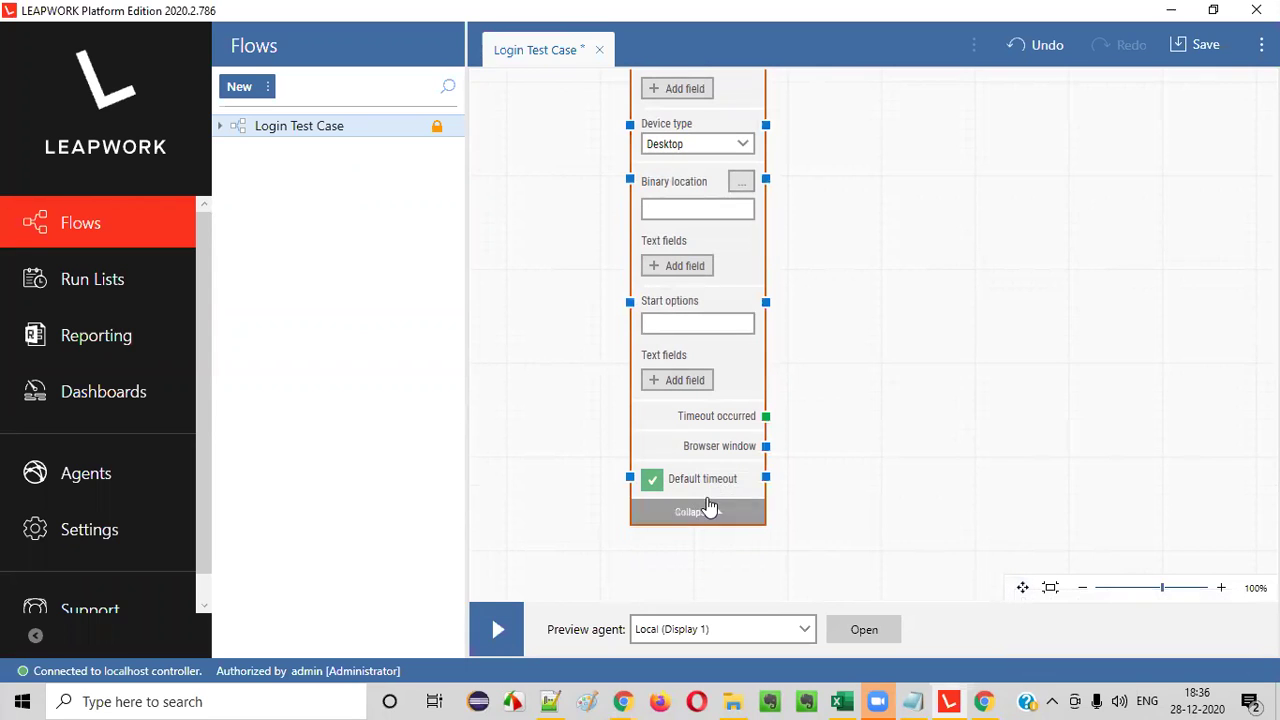
{"action": "left_click", "coordinate": [655, 484]}
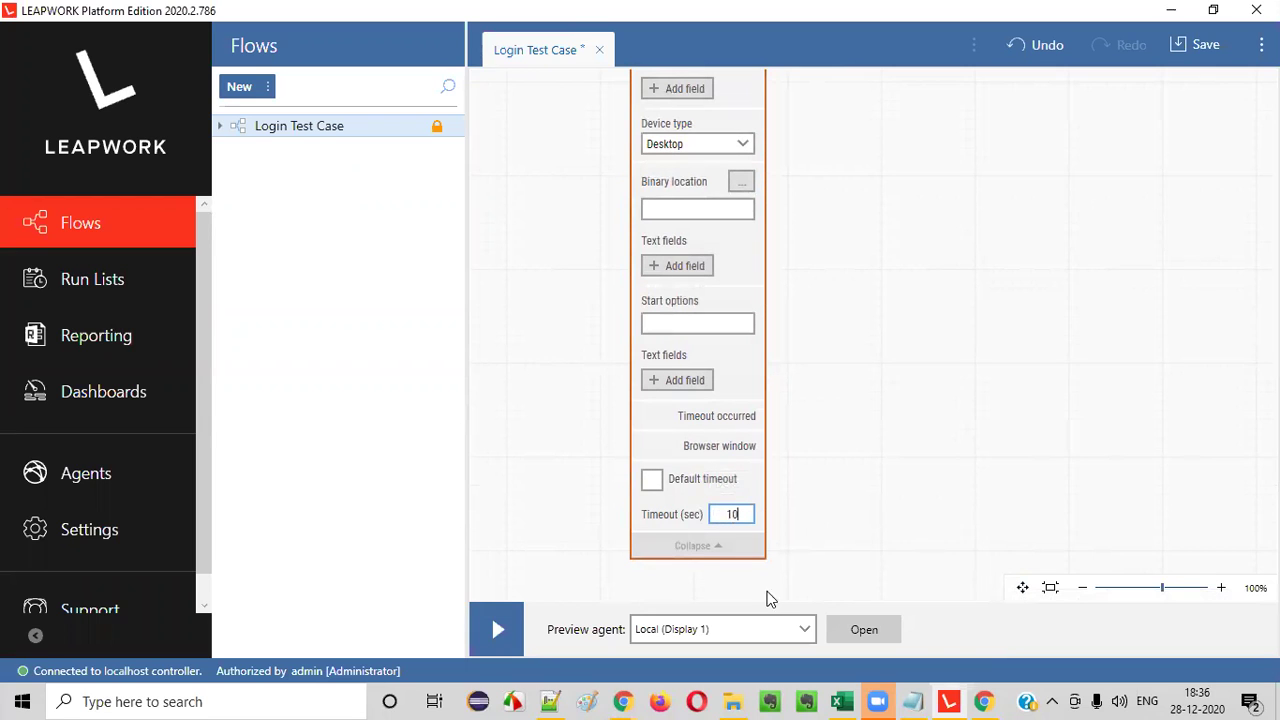
{"action": "left_click", "coordinate": [652, 481]}
{"action": "left_click", "coordinate": [652, 480]}
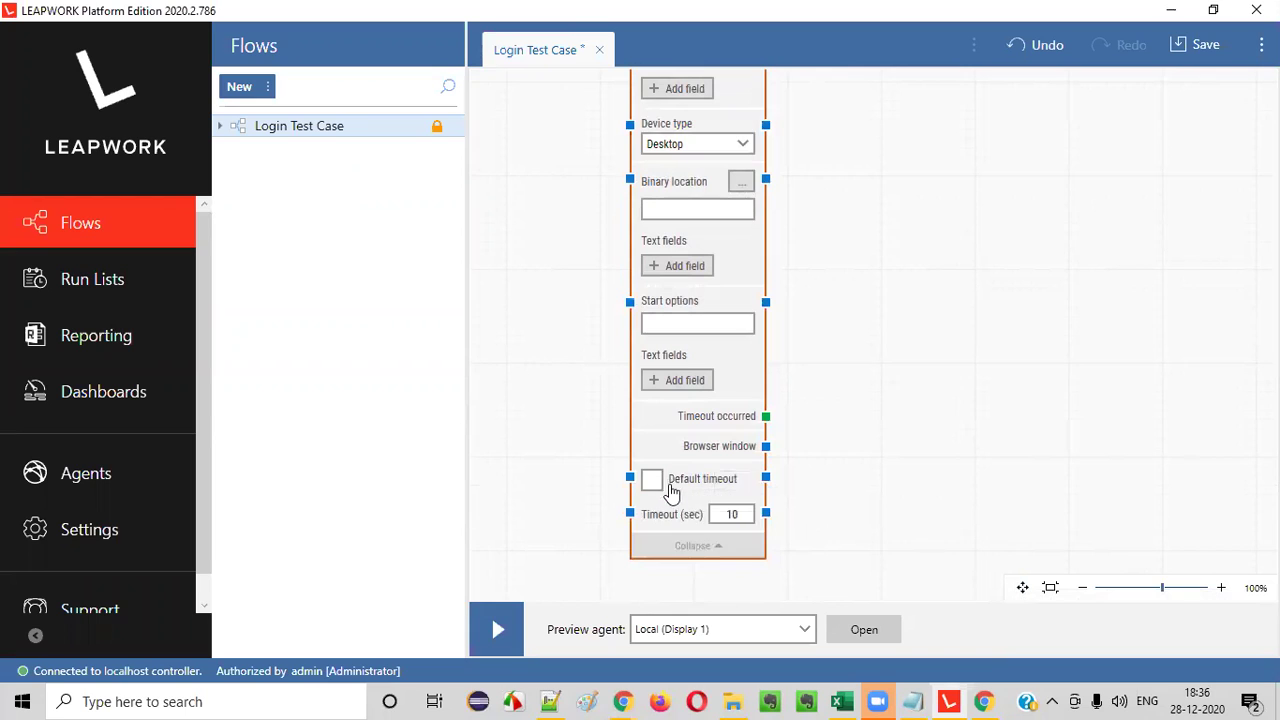
- Set Timeout (sec) to 30 and collapse the Start Web Browser block
{"action": "double_click", "coordinate": [731, 514]}
{"action": "type", "text": "3"}
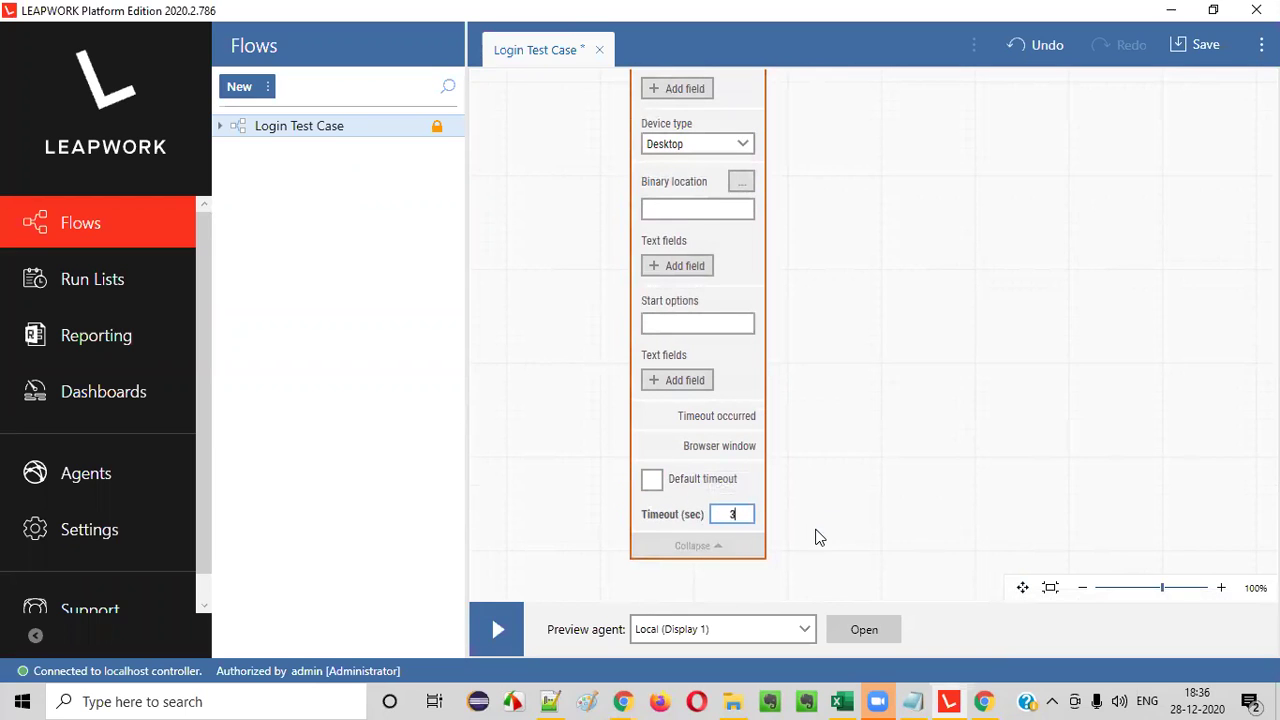
{"action": "type", "text": "0"}
{"action": "left_click", "coordinate": [700, 546]}
{"action": "left_click_drag", "start_coordinate": [1016, 588], "coordinate": [774, 480]}
{"action": "left_click", "coordinate": [1022, 588]}
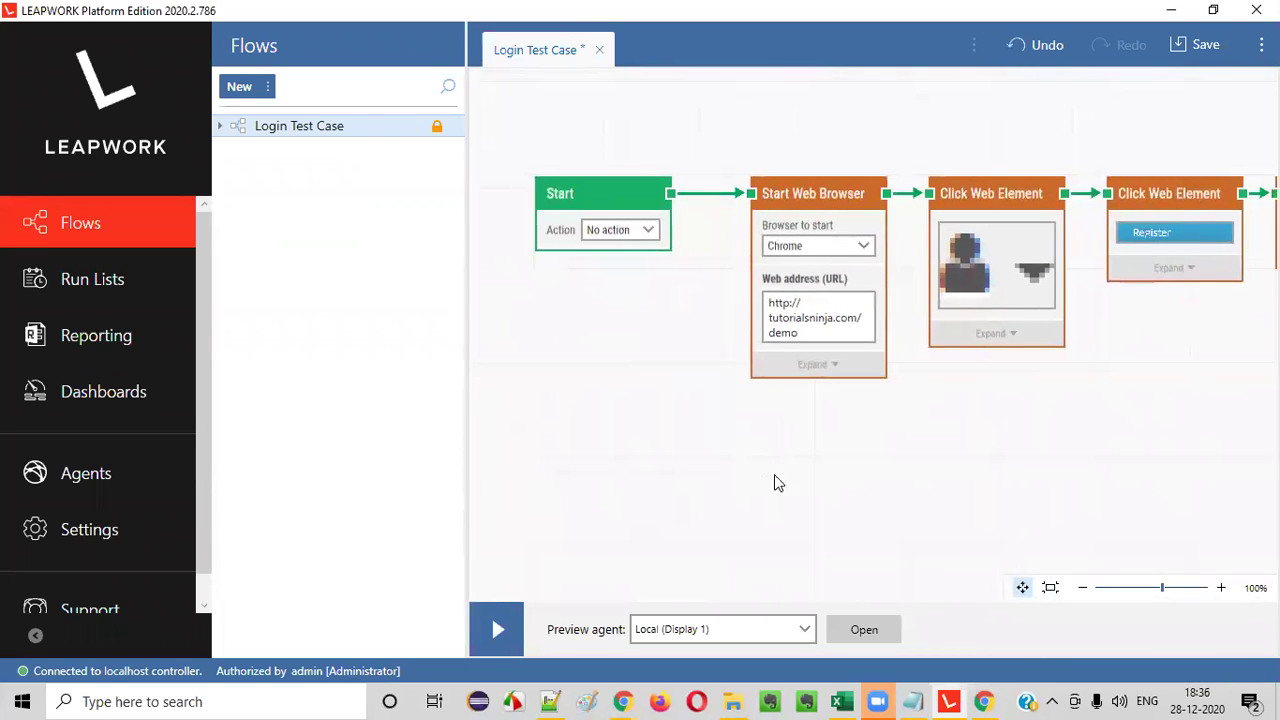
{"action": "left_click", "coordinate": [627, 232]}
{"action": "left_click", "coordinate": [627, 234]}
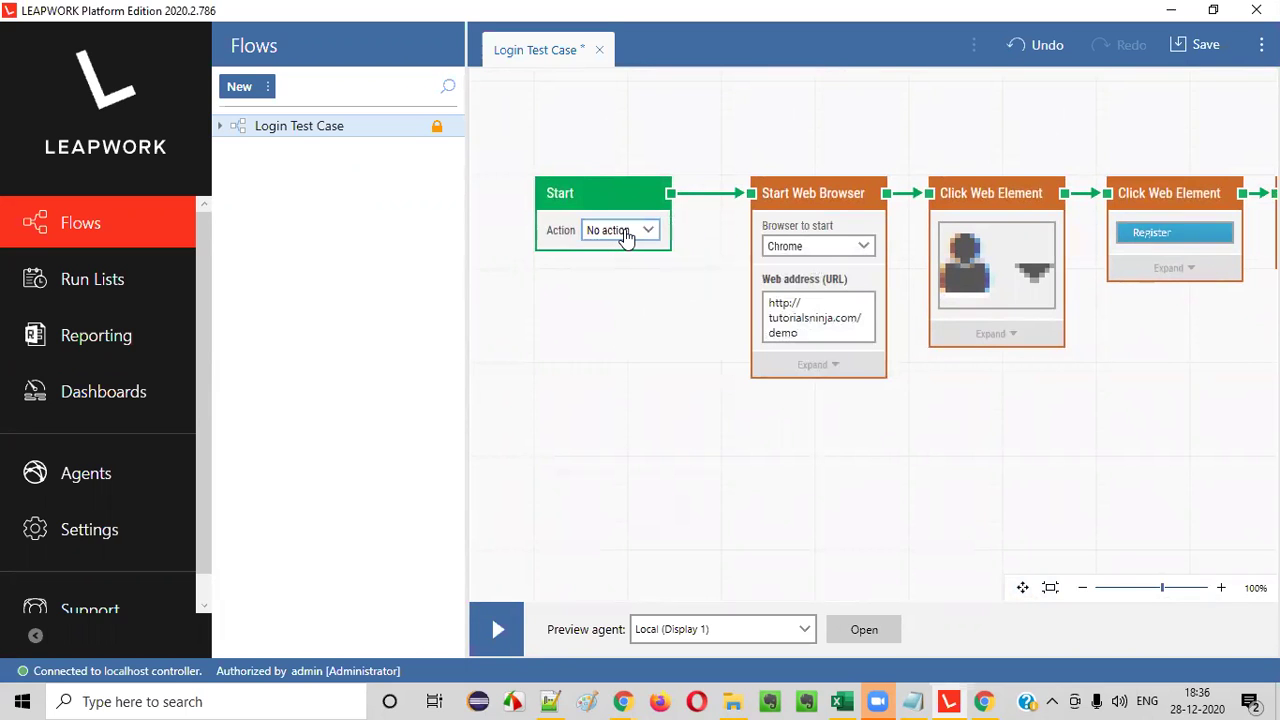
{"action": "left_click", "coordinate": [1022, 587]}
{"action": "left_click_drag", "start_coordinate": [1011, 439], "coordinate": [811, 440]}
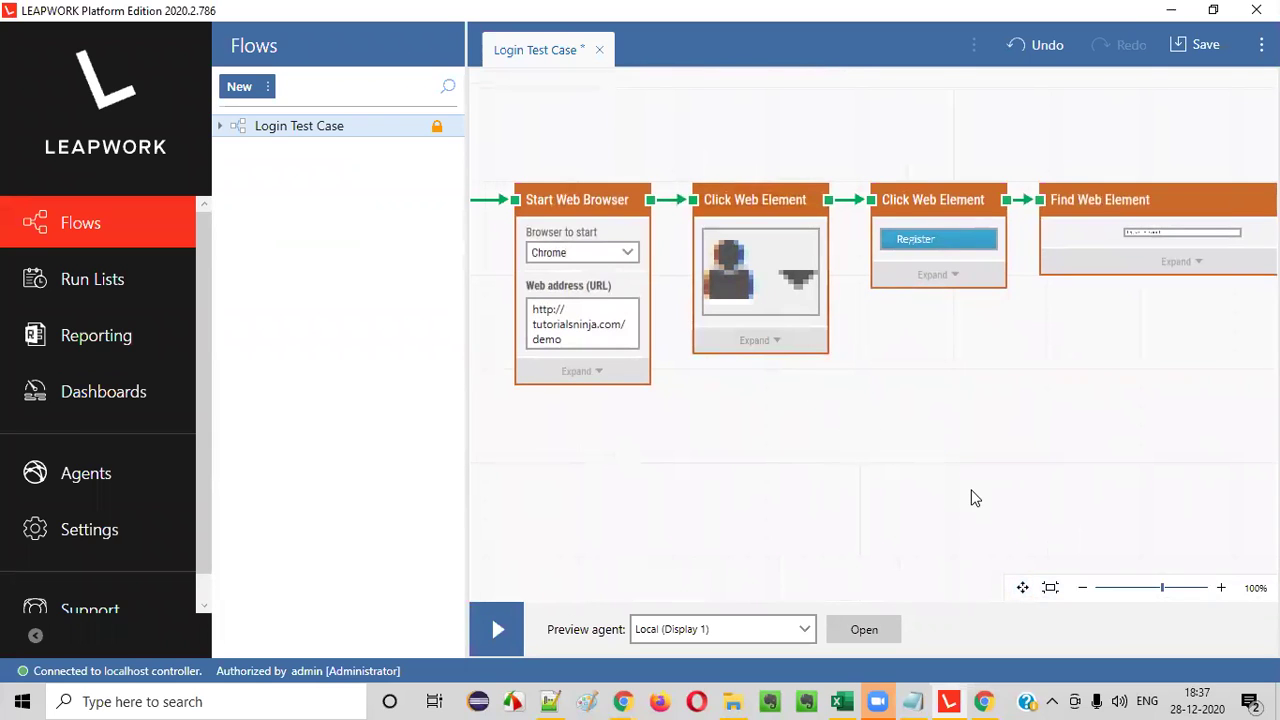
{"action": "left_click", "coordinate": [1022, 587]}
{"action": "left_click_drag", "start_coordinate": [791, 446], "coordinate": [833, 374]}
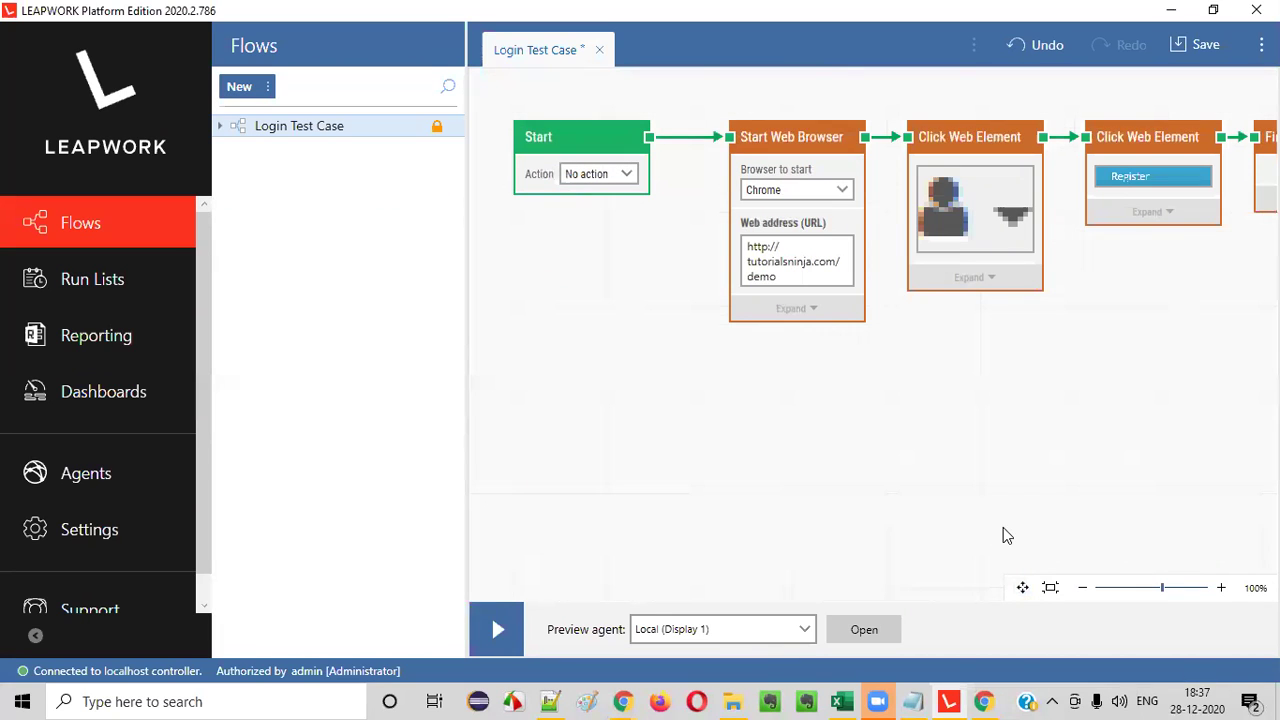
- Expand the first Click Web Element block to review its properties, then collapse it
{"action": "left_click", "coordinate": [988, 280]}
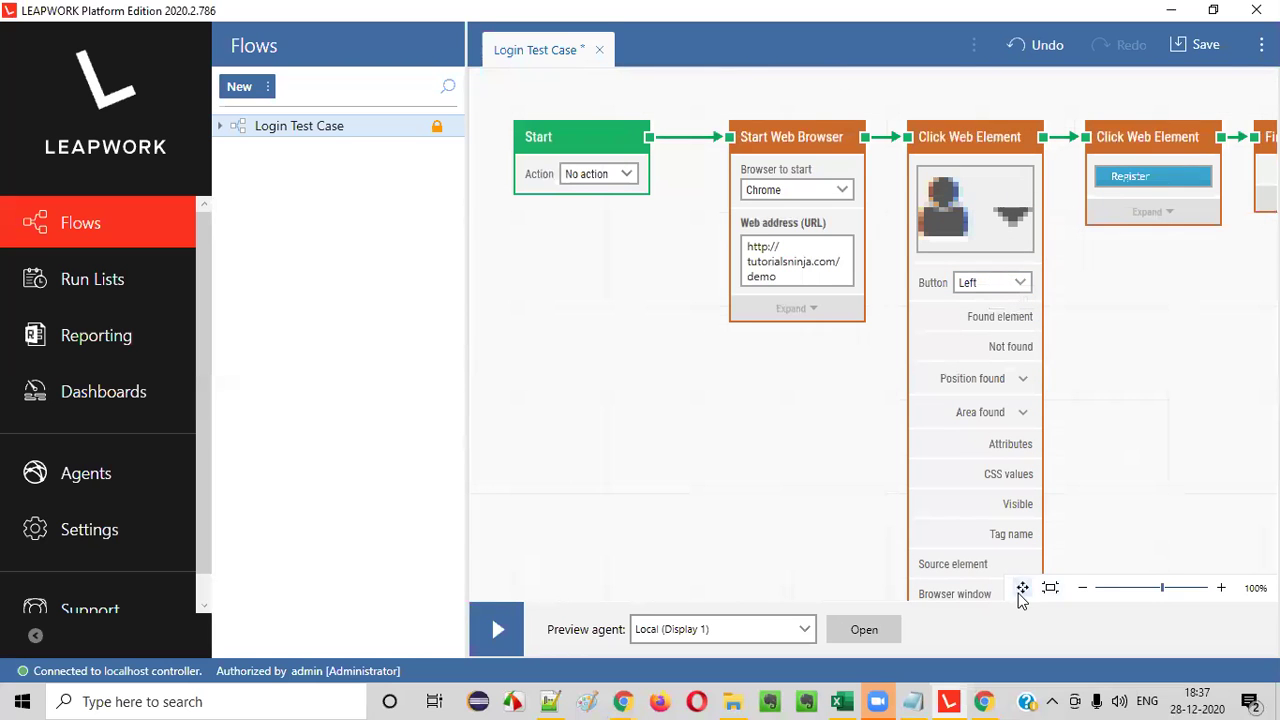
{"action": "left_click_drag", "start_coordinate": [1123, 457], "coordinate": [866, 320]}
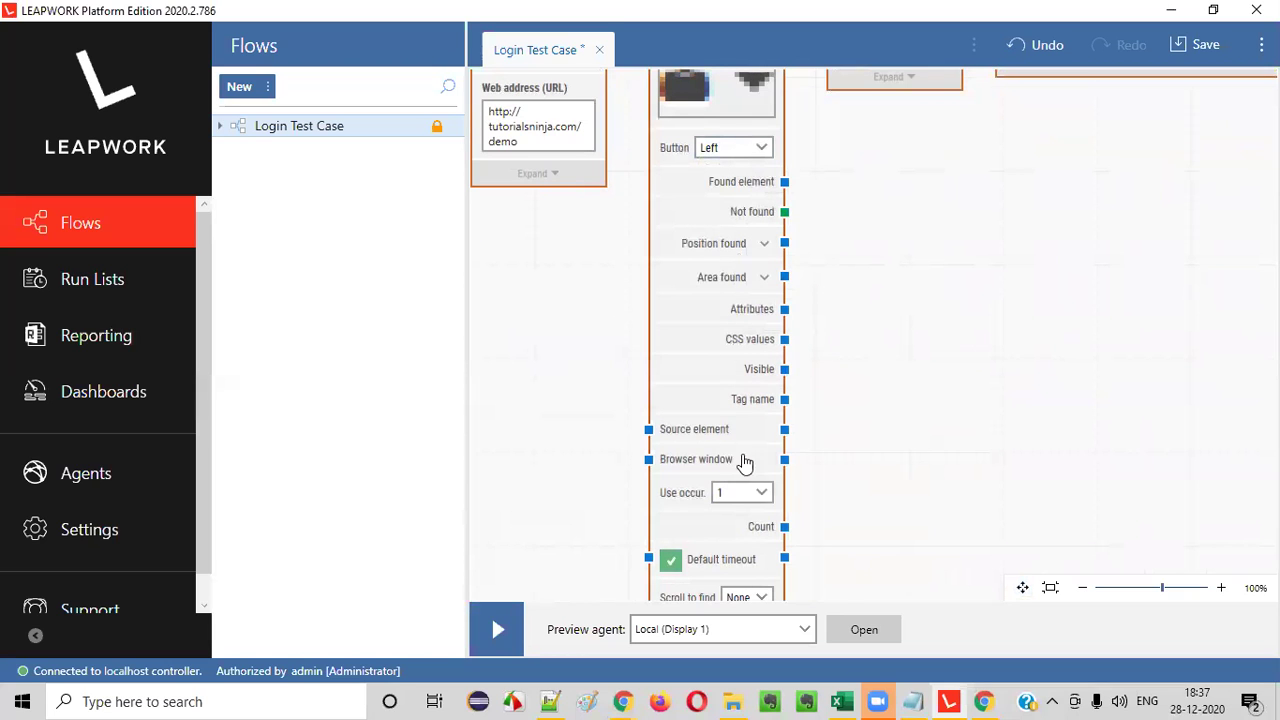
{"action": "left_click_drag", "start_coordinate": [914, 455], "coordinate": [920, 296]}
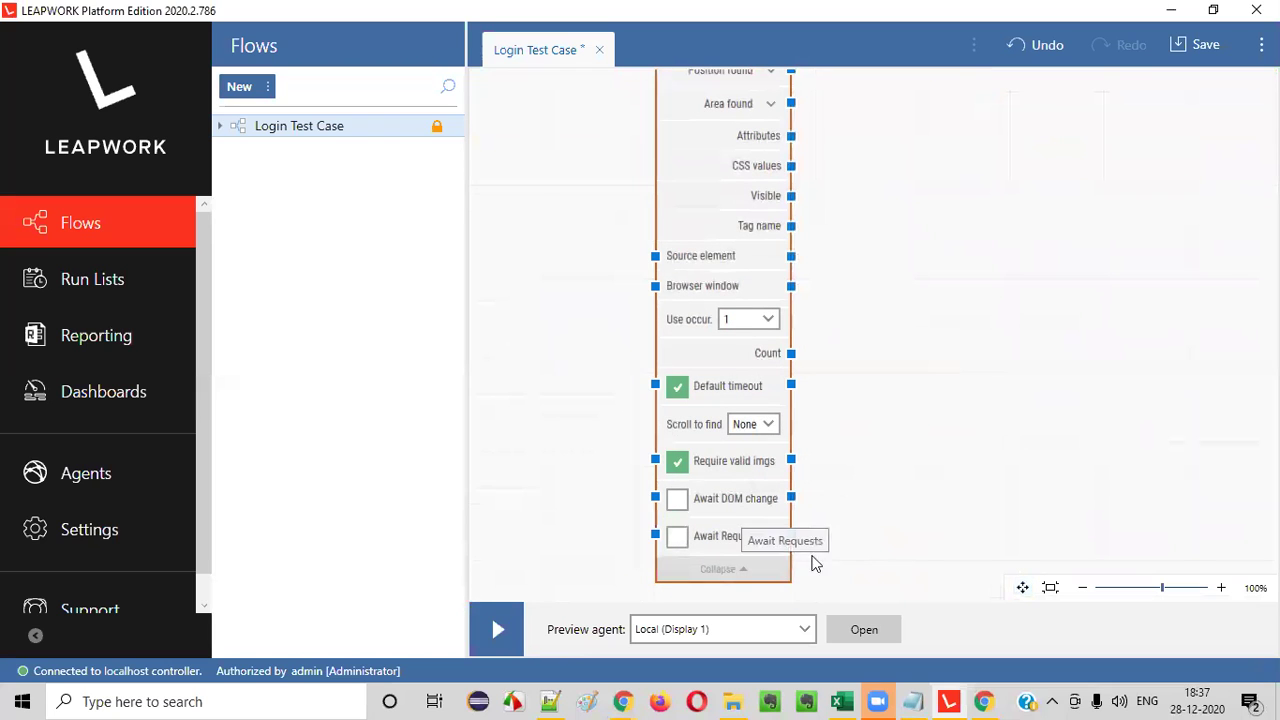
{"action": "left_click", "coordinate": [1022, 587]}
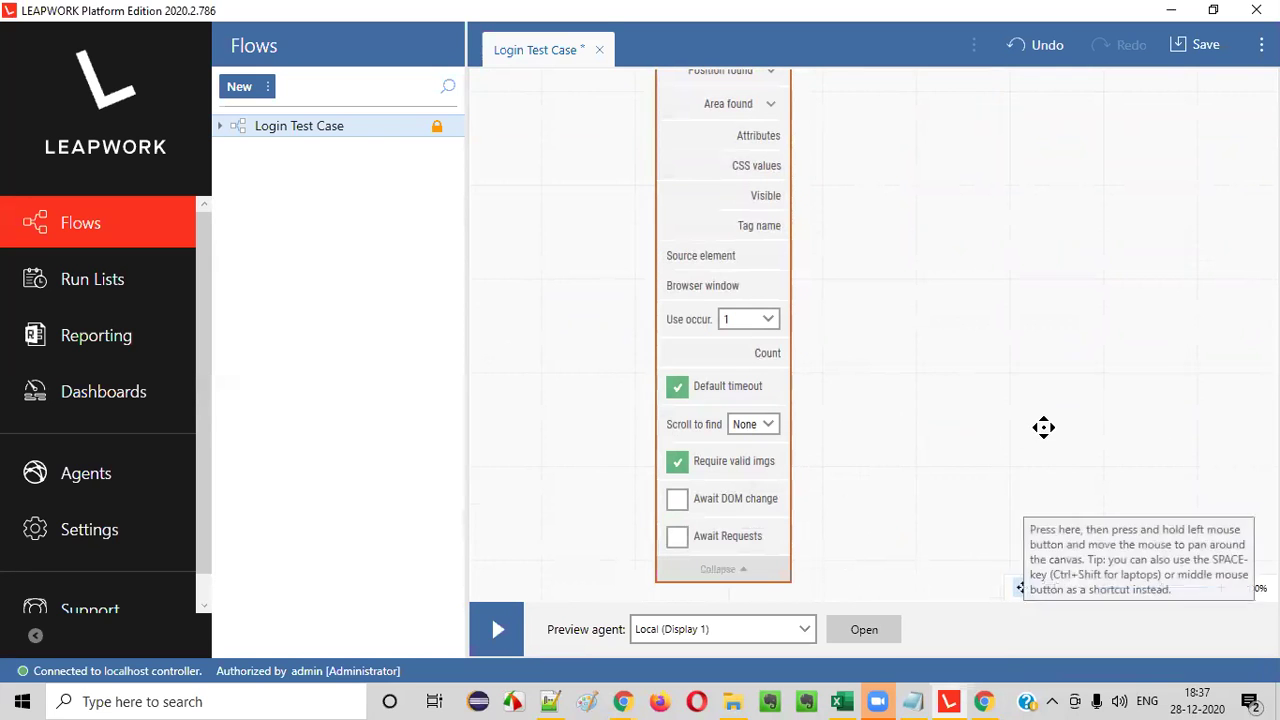
{"action": "left_click", "coordinate": [727, 570]}
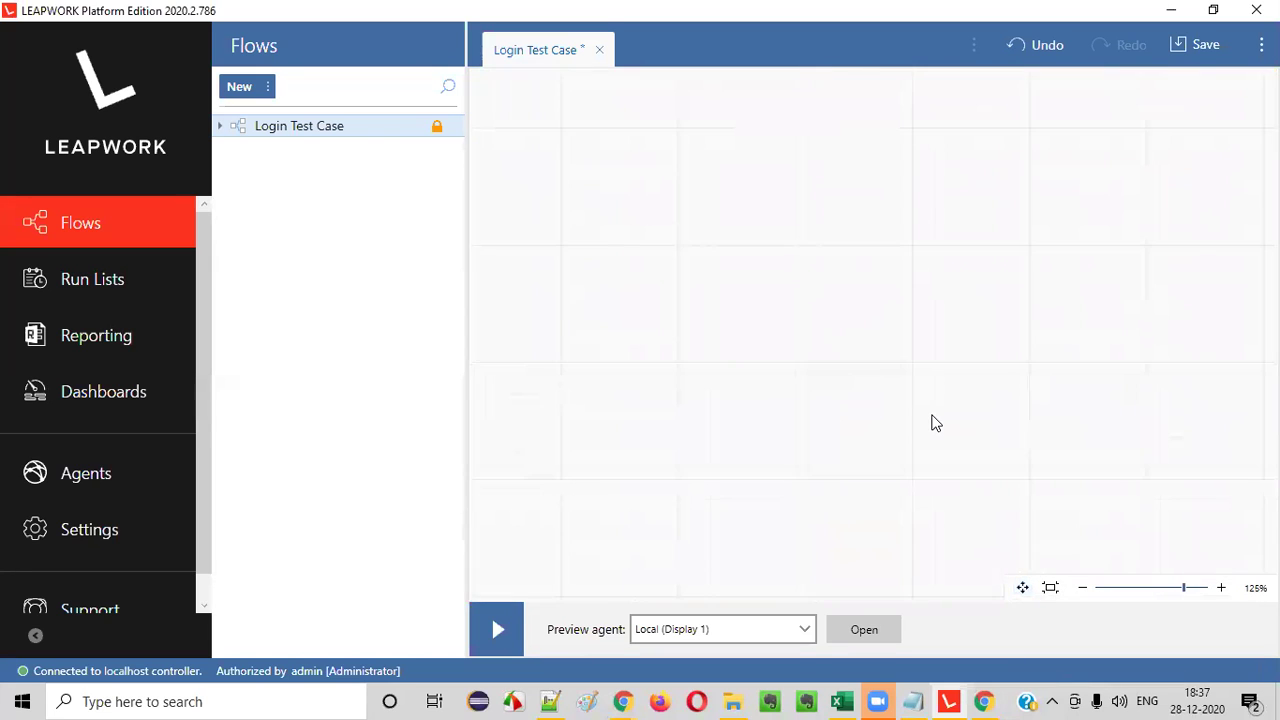
{"action": "scroll", "coordinate": [931, 420], "scroll_direction": "down", "scroll_amount": 4}
{"action": "left_click", "coordinate": [1022, 587]}
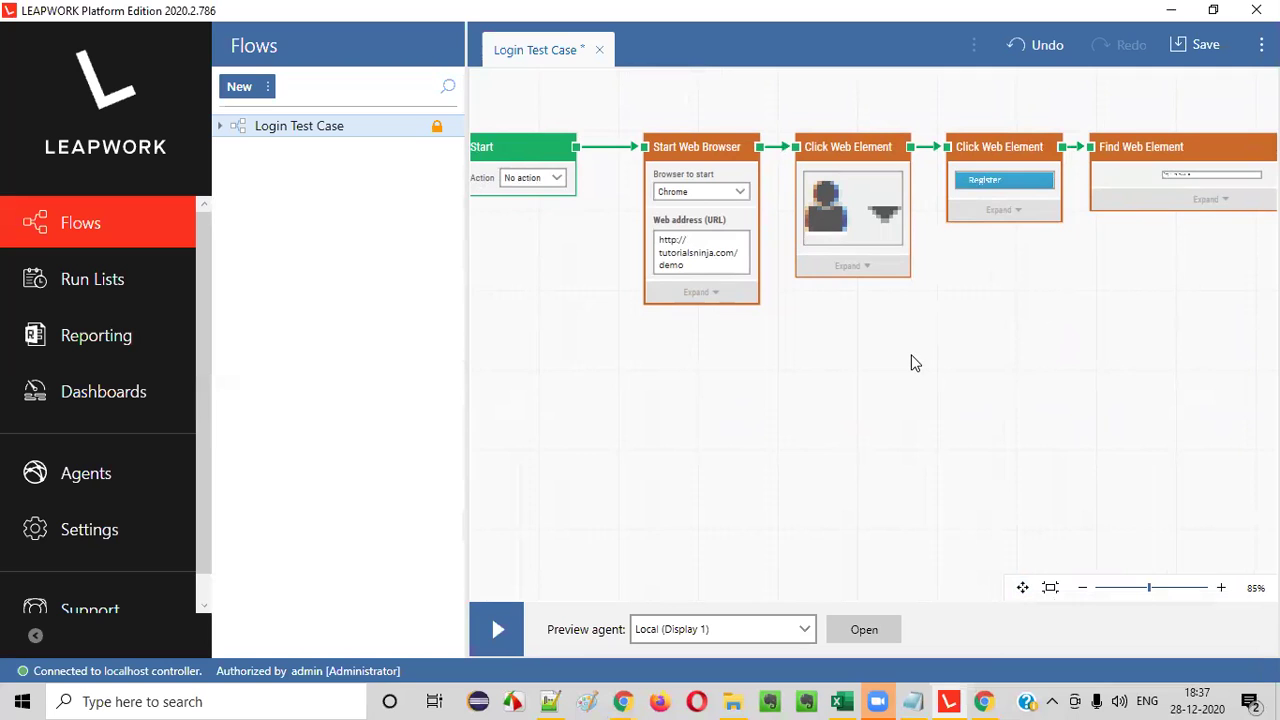
- Save the flow with comment 'Modified it to maximize the browser while running'
{"action": "left_click", "coordinate": [1186, 42]}
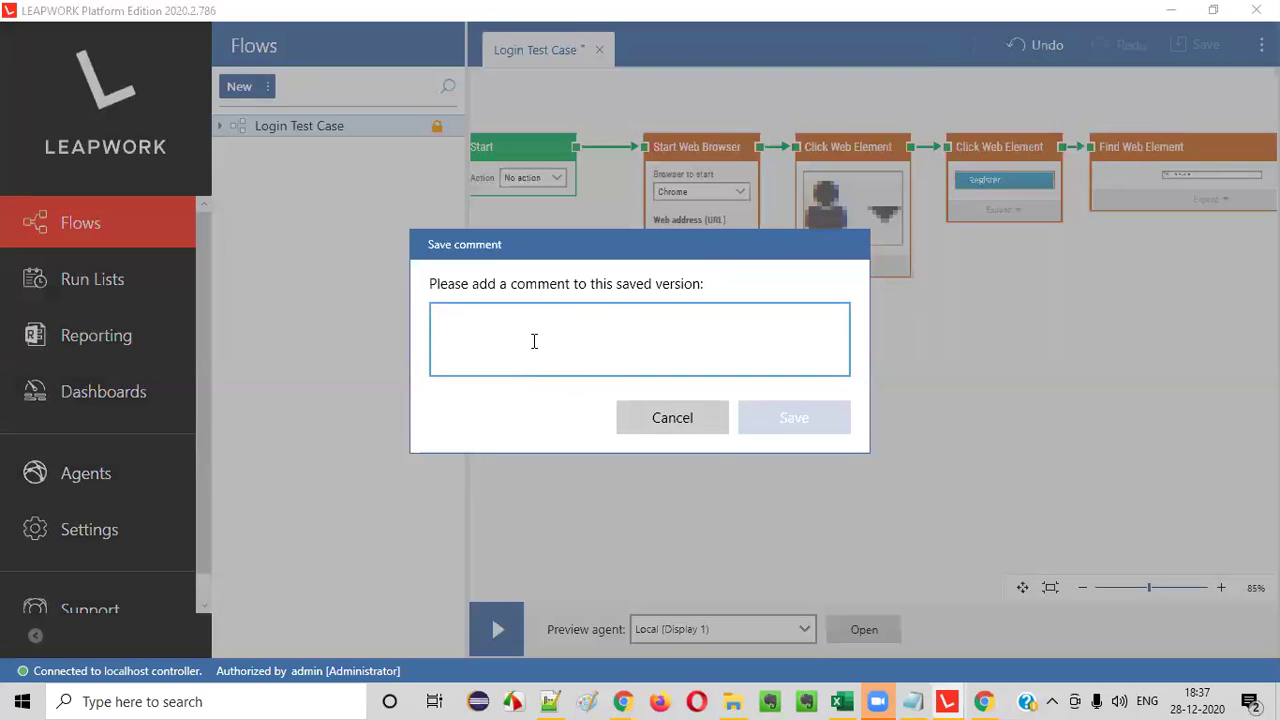
{"action": "type", "text": "Modified it to maximi"}
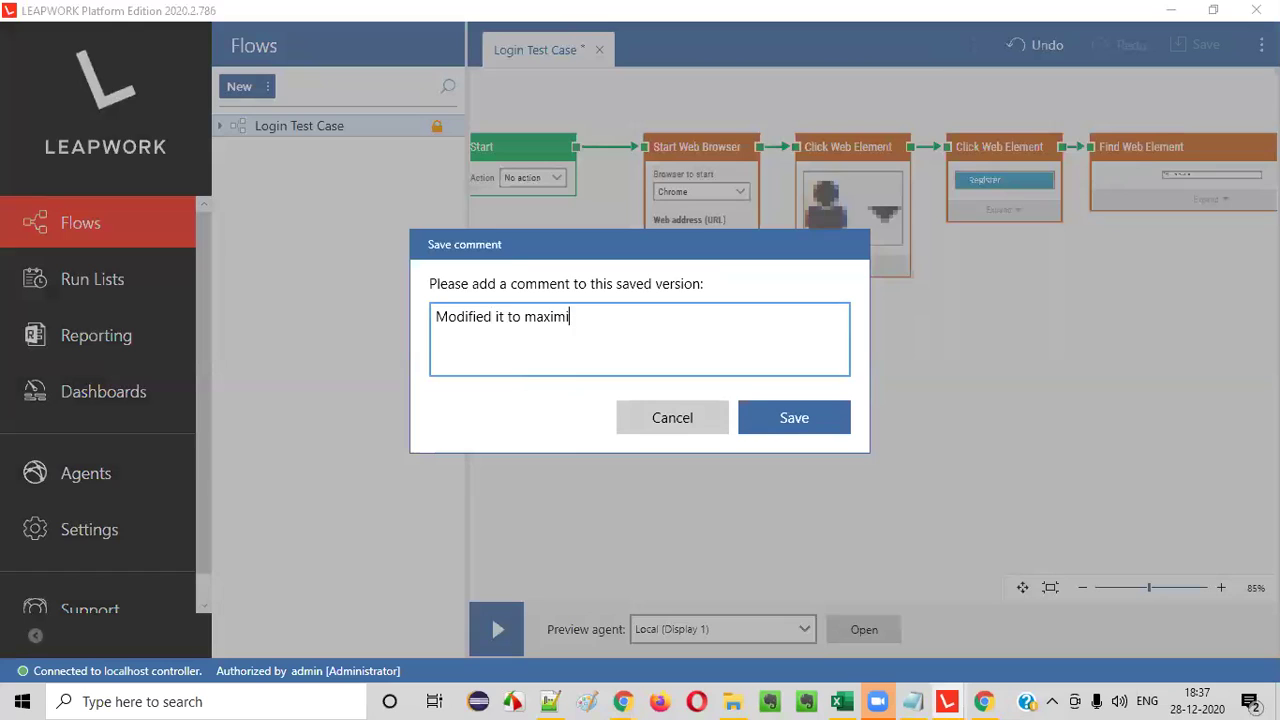
{"action": "type", "text": "ze the browser while running"}
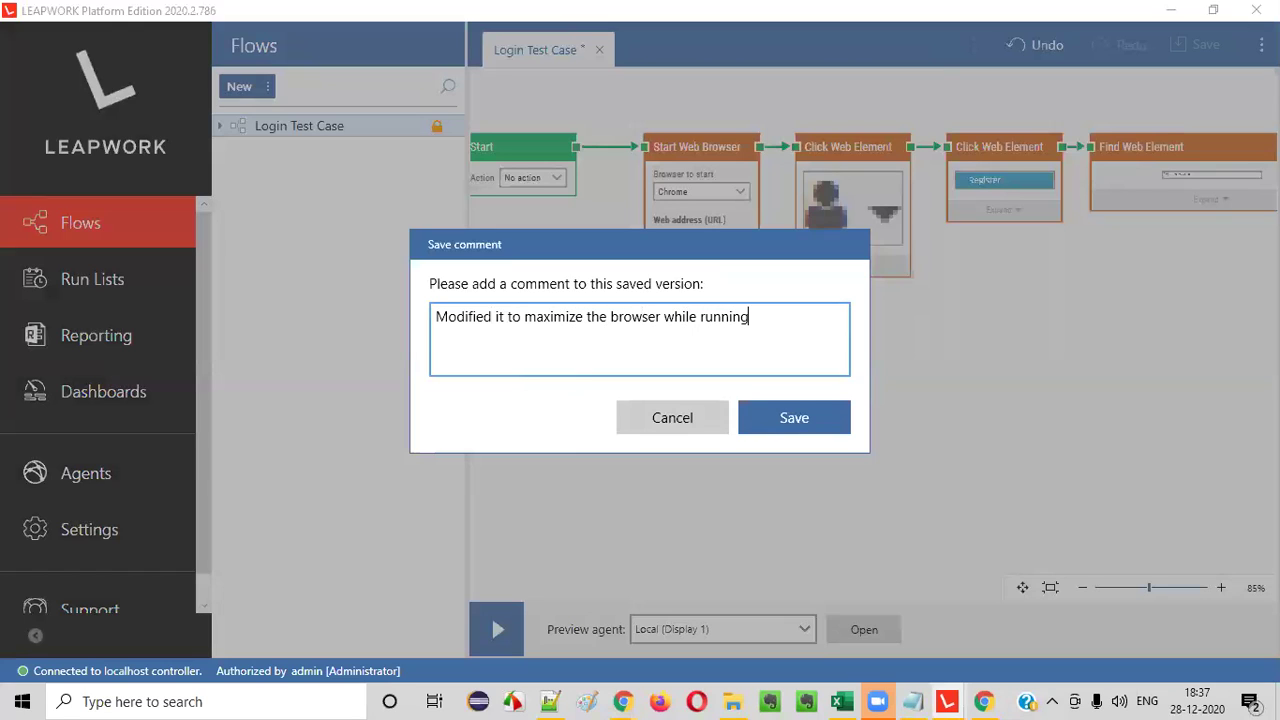
{"action": "left_click", "coordinate": [808, 418]}
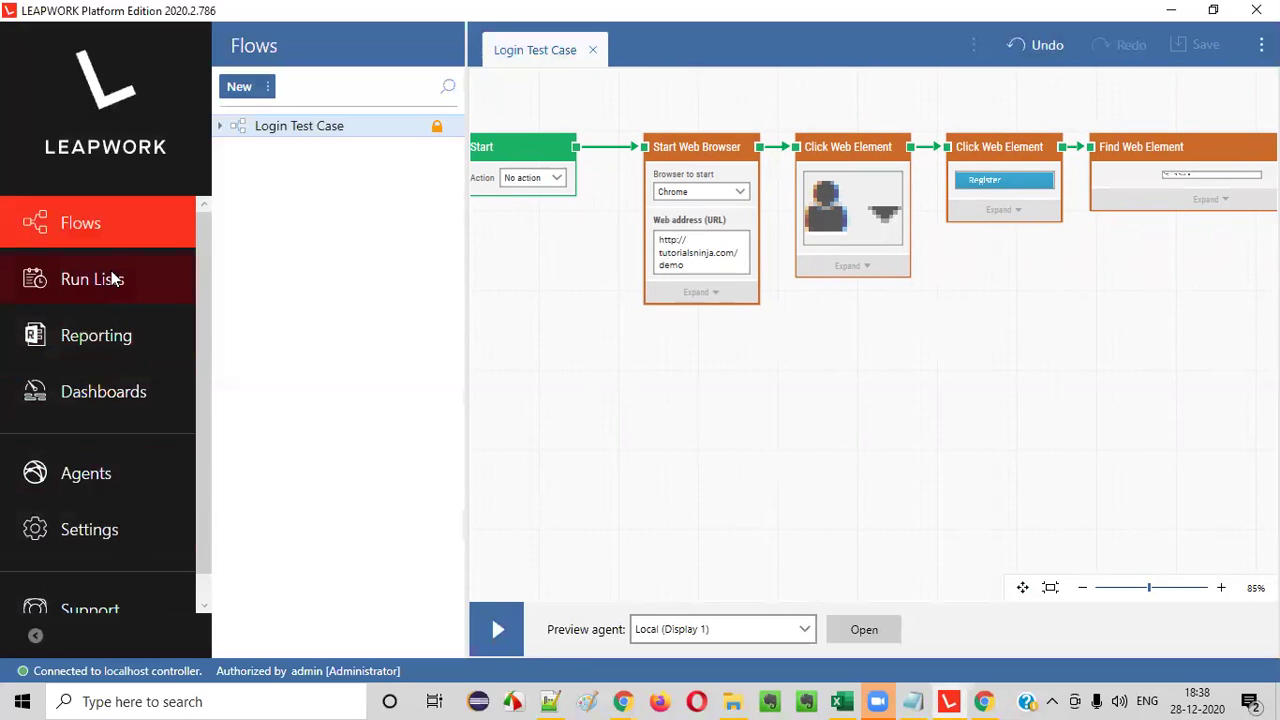
{"action": "left_click_drag", "start_coordinate": [206, 328], "coordinate": [208, 405]}
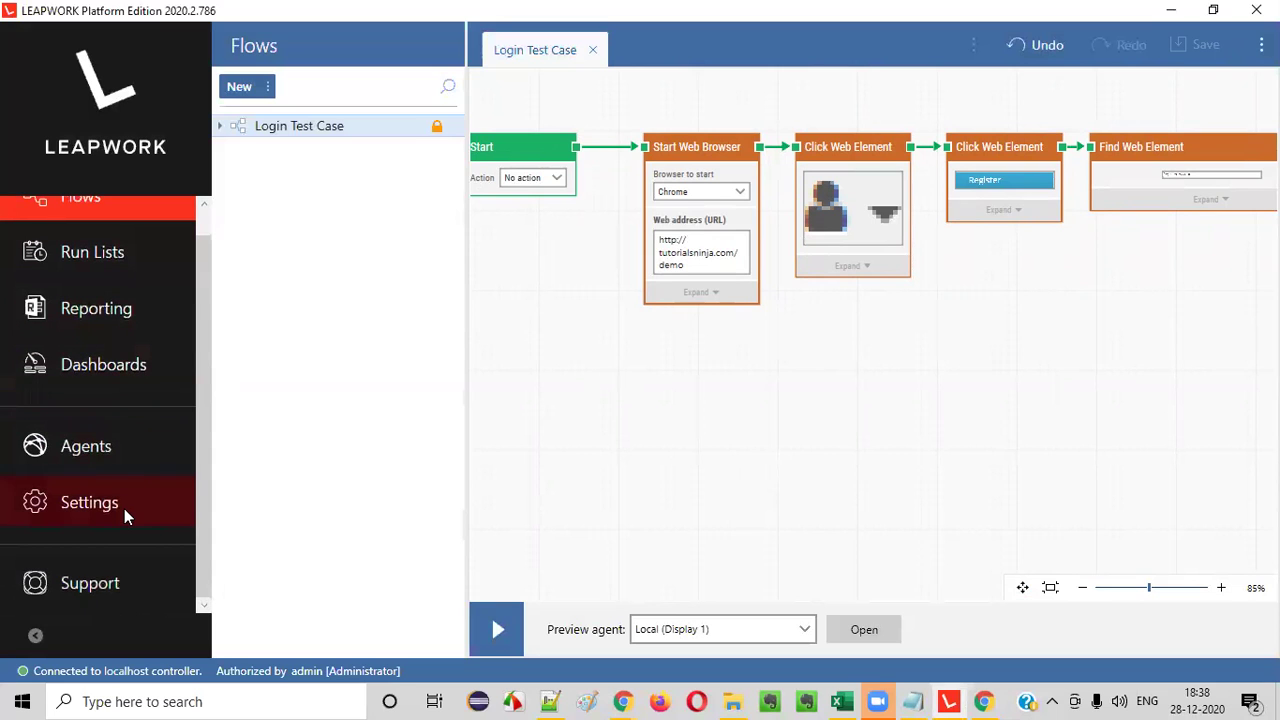
{"action": "left_click_drag", "start_coordinate": [205, 398], "coordinate": [206, 311]}
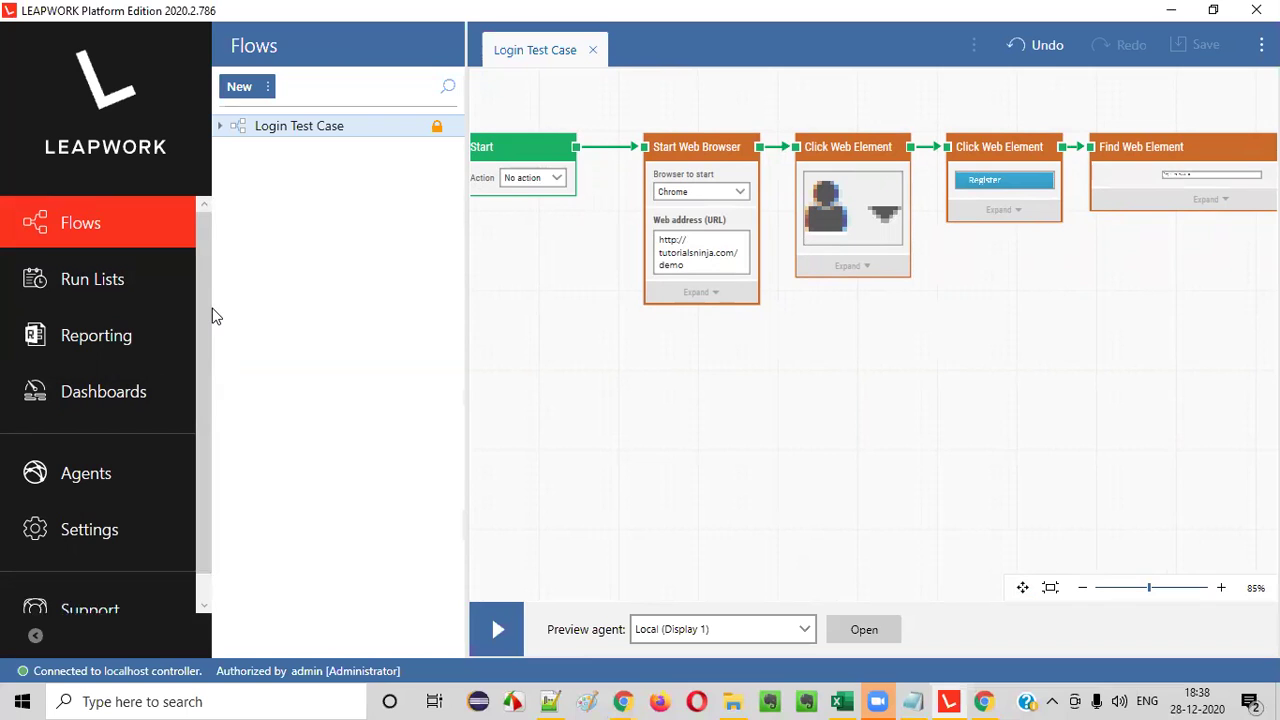
{"action": "left_click_drag", "start_coordinate": [206, 306], "coordinate": [231, 291]}
- Copy Login Test Case and paste it as a duplicate including its locators
{"action": "right_click", "coordinate": [322, 130]}
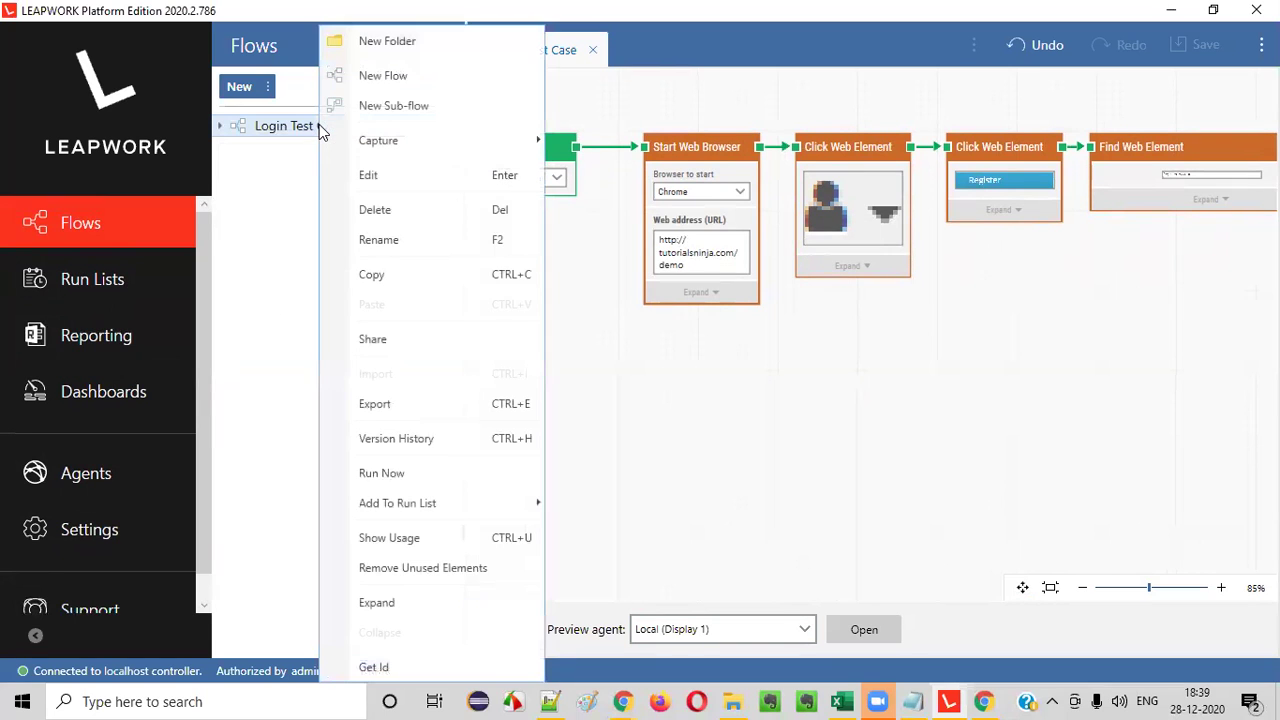
{"action": "left_click", "coordinate": [376, 285]}
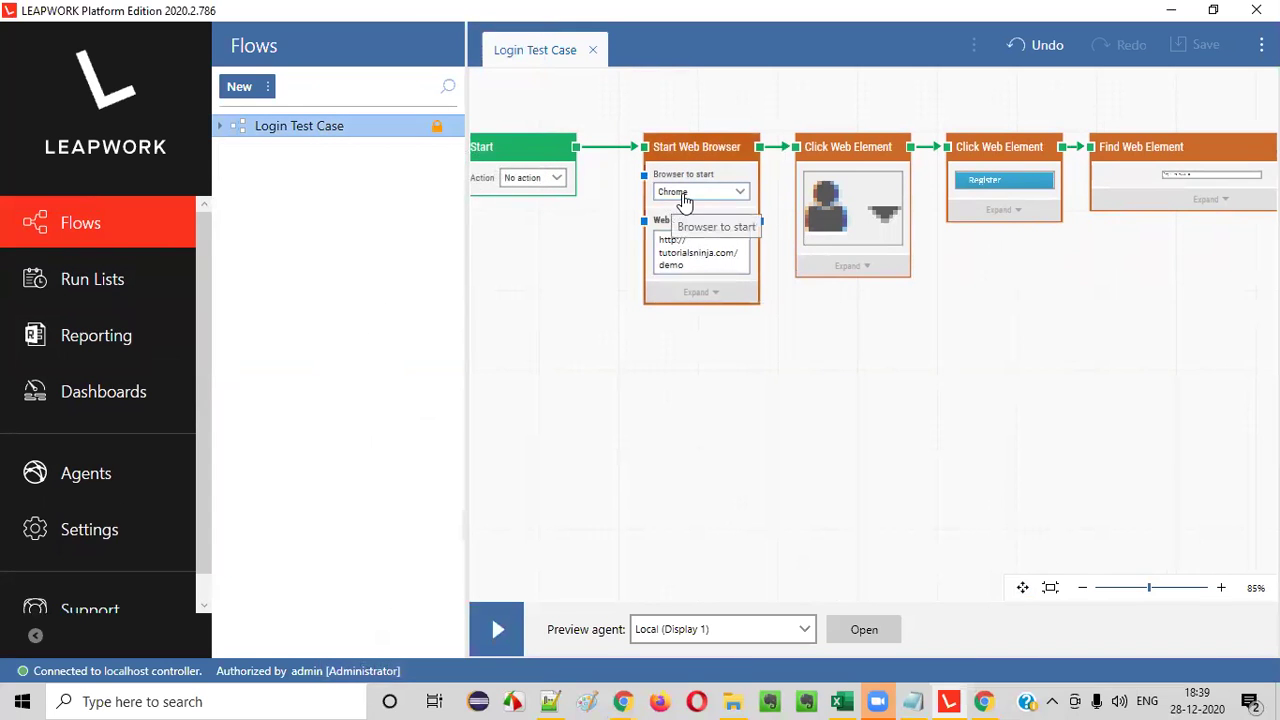
{"action": "right_click", "coordinate": [306, 198]}
{"action": "left_click", "coordinate": [371, 350]}
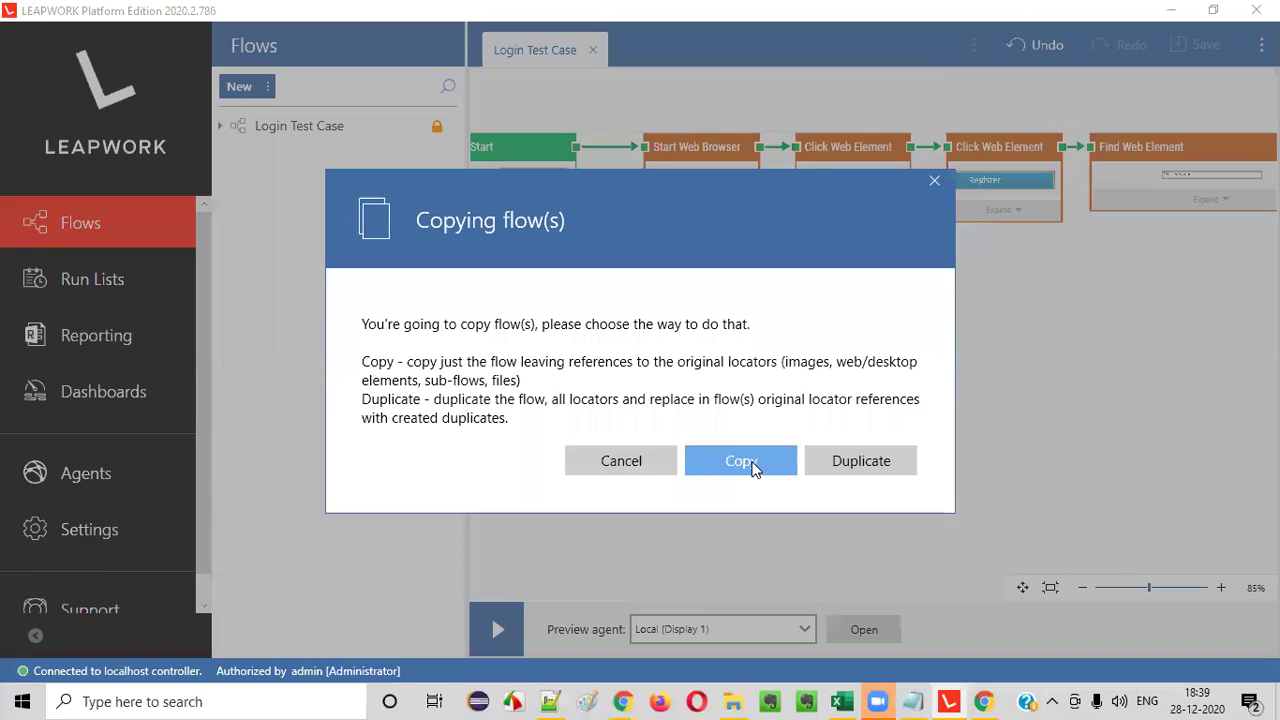
{"action": "left_click", "coordinate": [857, 462]}
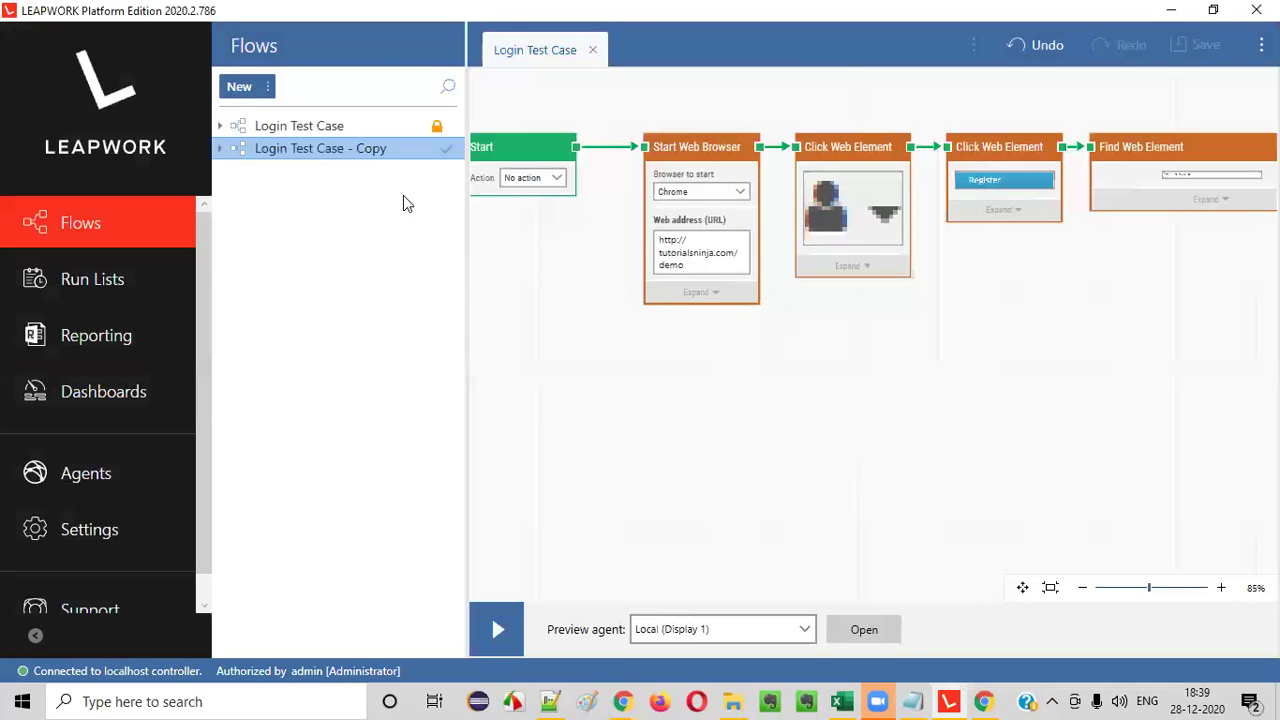
- Rename the copied flow to 'Login Test Case - Firefox'
{"action": "right_click", "coordinate": [362, 151]}
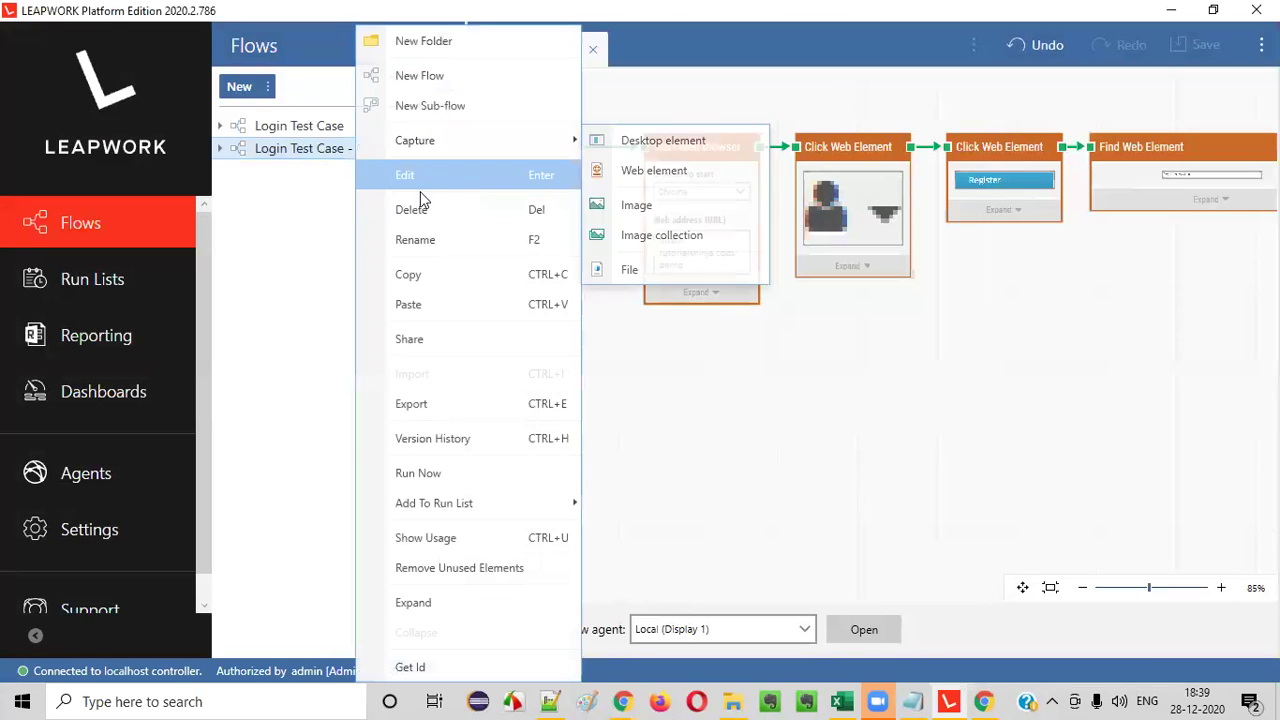
{"action": "left_click", "coordinate": [420, 246]}
{"action": "left_click", "coordinate": [360, 149]}
{"action": "double_click", "coordinate": [370, 148]}
{"action": "type", "text": "Firefox"}
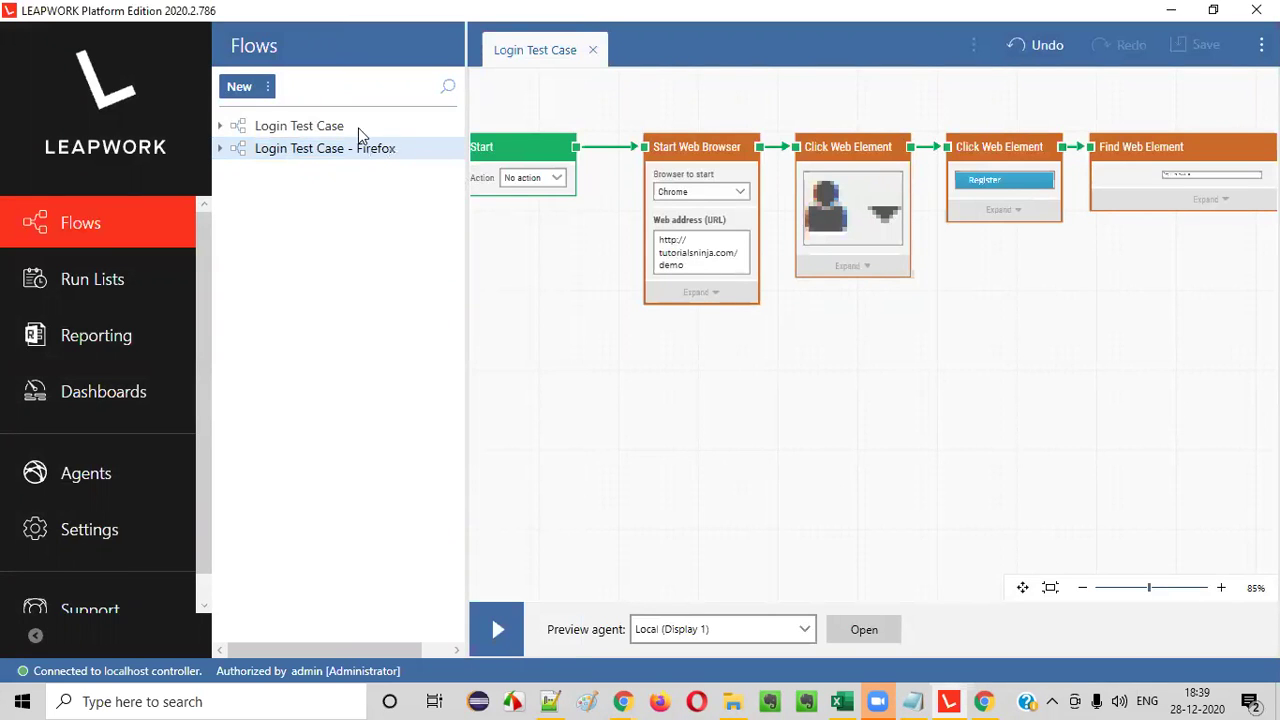
{"action": "left_click", "coordinate": [350, 130]}
- Rename the original flow to 'Login Test Case - Chrome'
{"action": "right_click", "coordinate": [350, 133]}
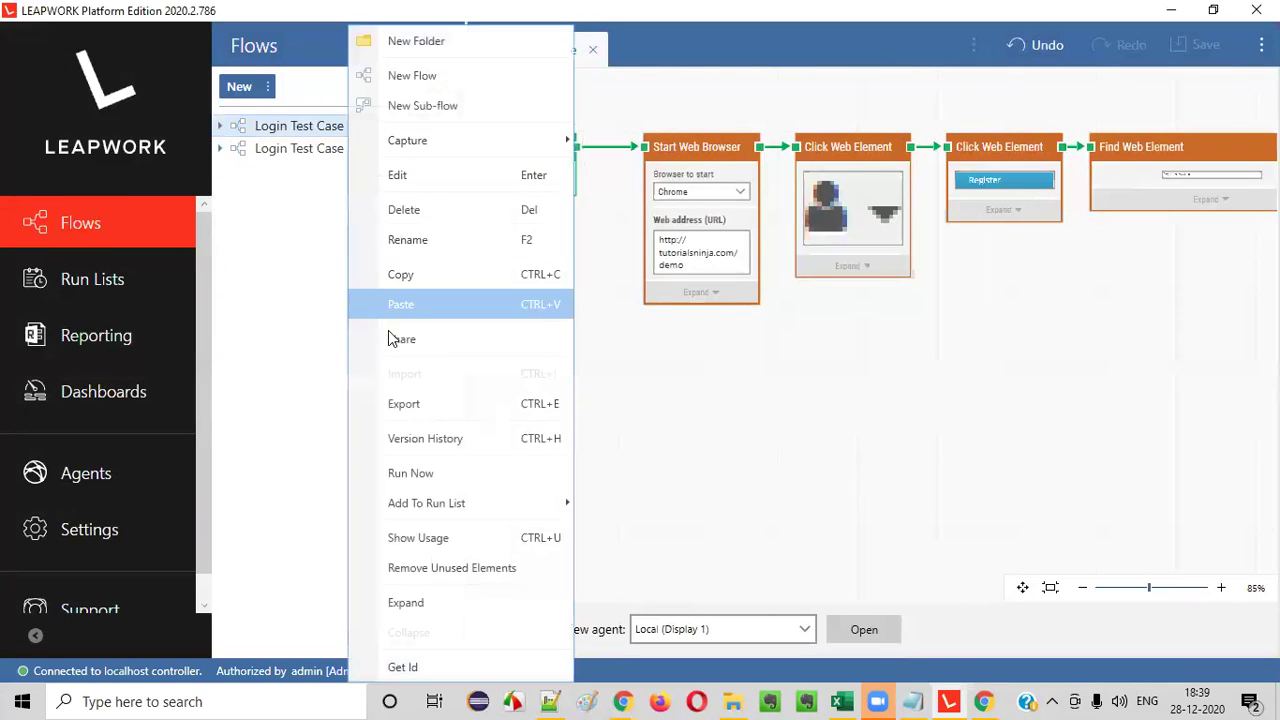
{"action": "left_click", "coordinate": [422, 246]}
{"action": "left_click", "coordinate": [351, 126]}
{"action": "type", "text": "- Chrome"}
{"action": "key", "text": "Return"}
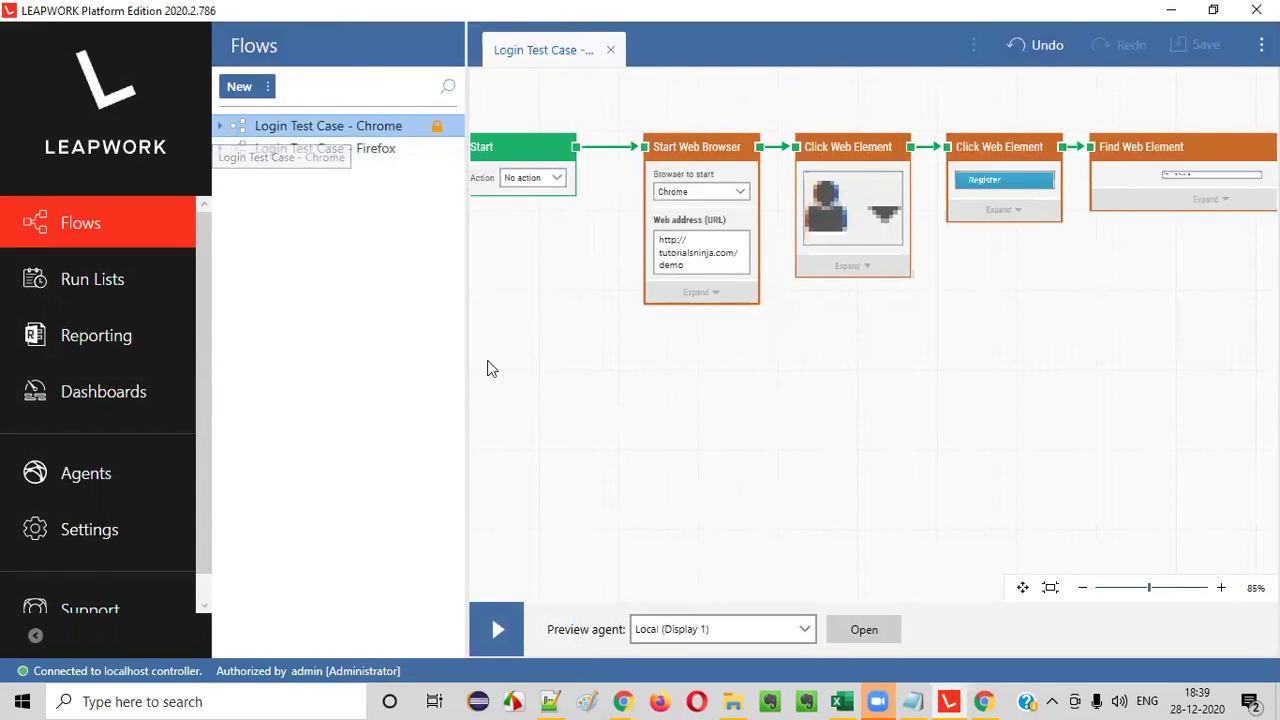
- In Login Test Case - Firefox, set Start Web Browser's browser to Firefox
{"action": "left_click", "coordinate": [378, 158]}
{"action": "left_click", "coordinate": [720, 192]}
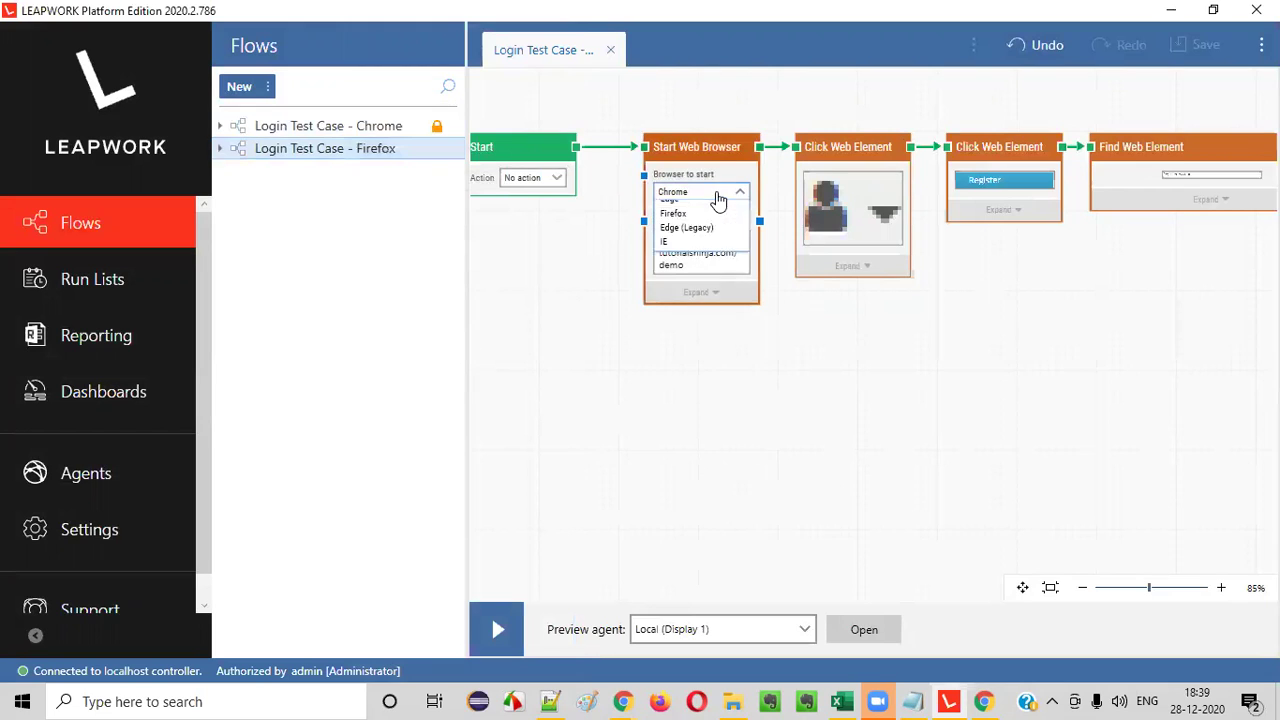
{"action": "left_click", "coordinate": [700, 239]}
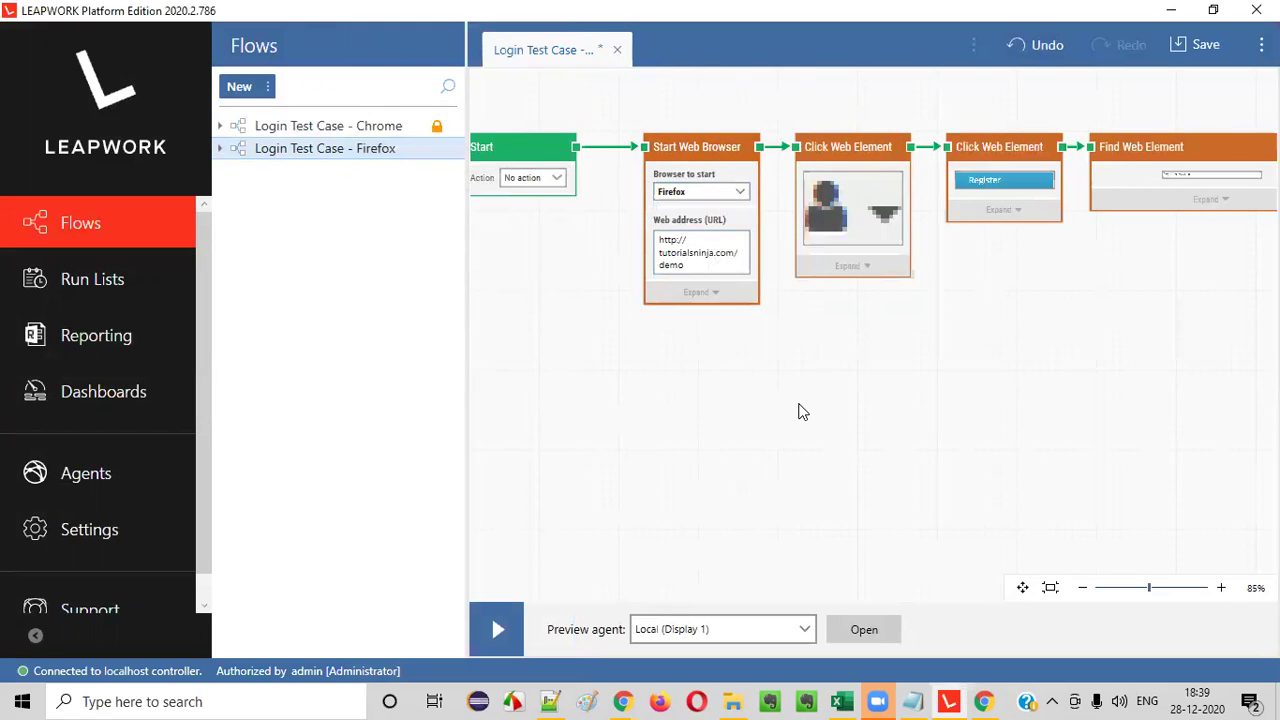
- Save the flow with comment 'Created Login Test Case for Firefox'
{"action": "left_click", "coordinate": [1196, 44]}
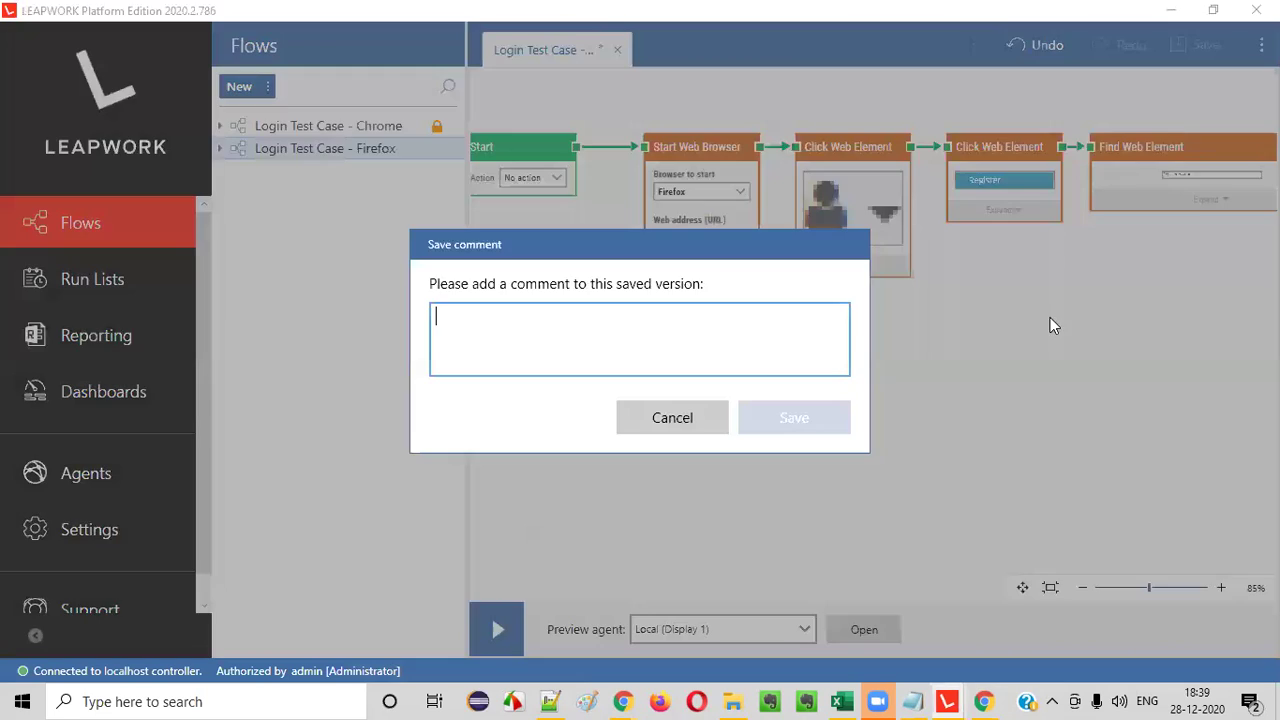
{"action": "type", "text": "C"}
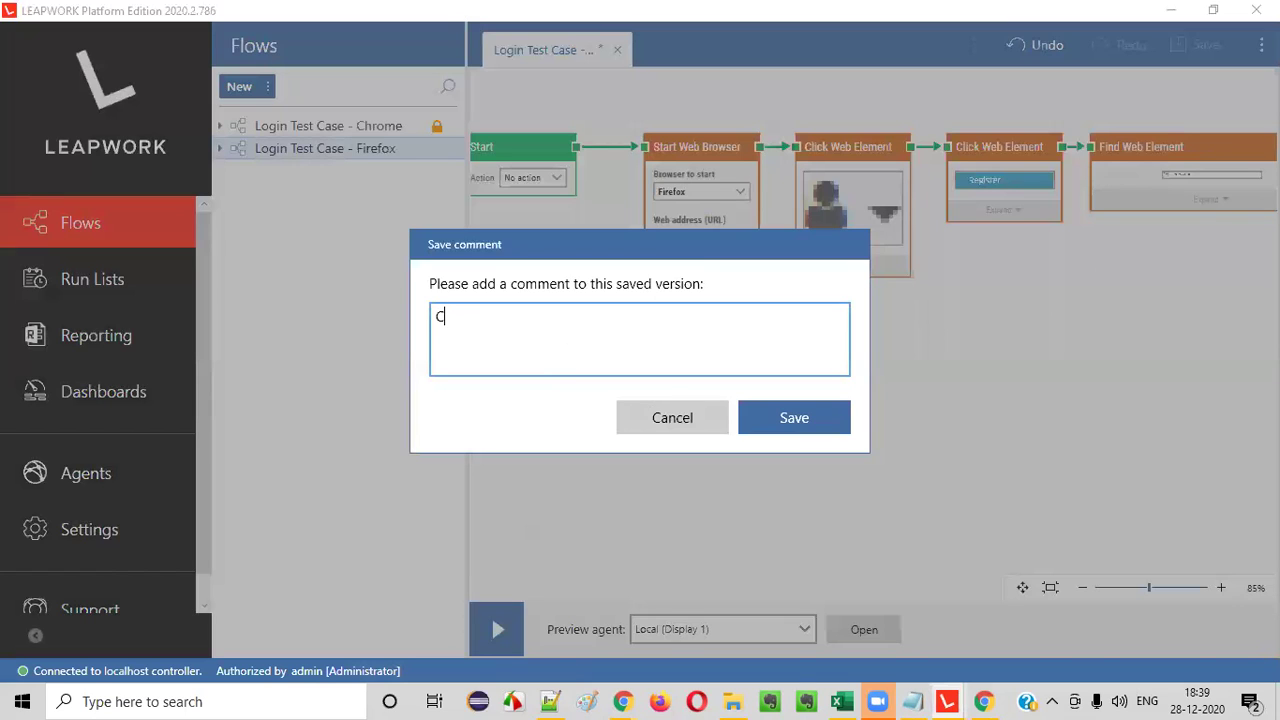
{"action": "type", "text": "reated "}
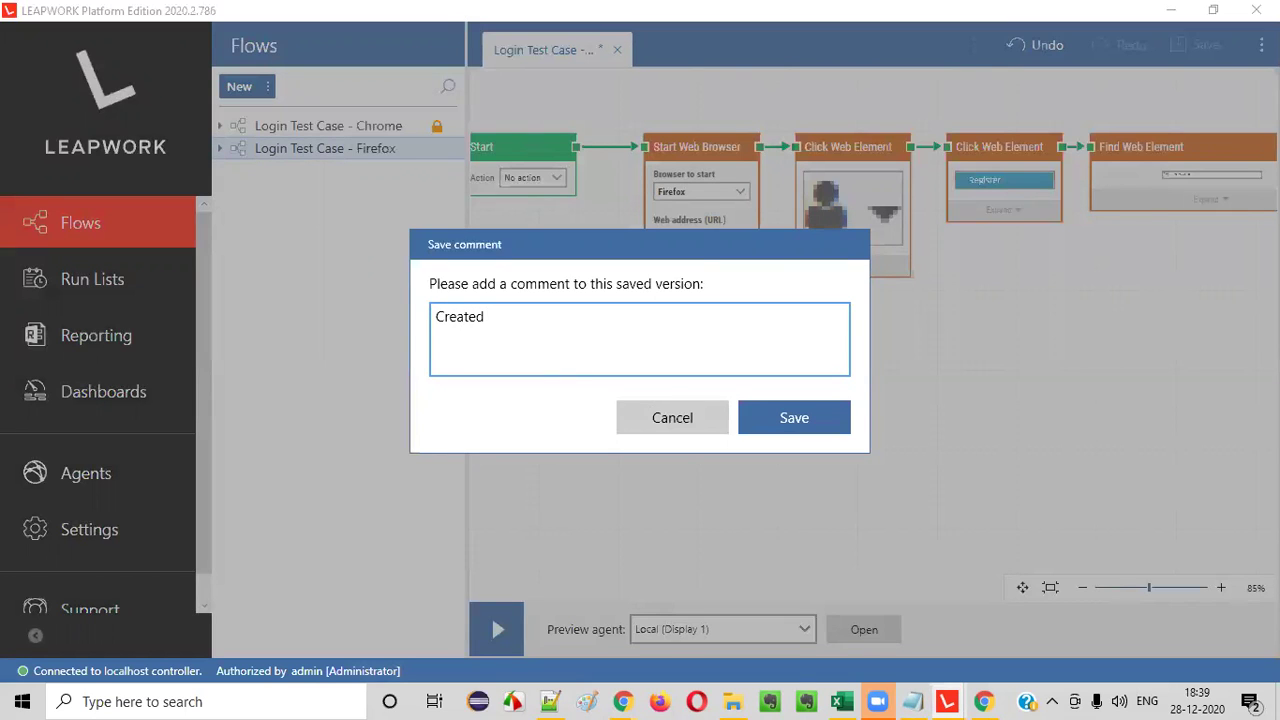
{"action": "type", "text": "Login Test Case FO"}
{"action": "key", "text": "BackSpace"}
{"action": "key", "text": "BackSpace"}
{"action": "type", "text": "for"}
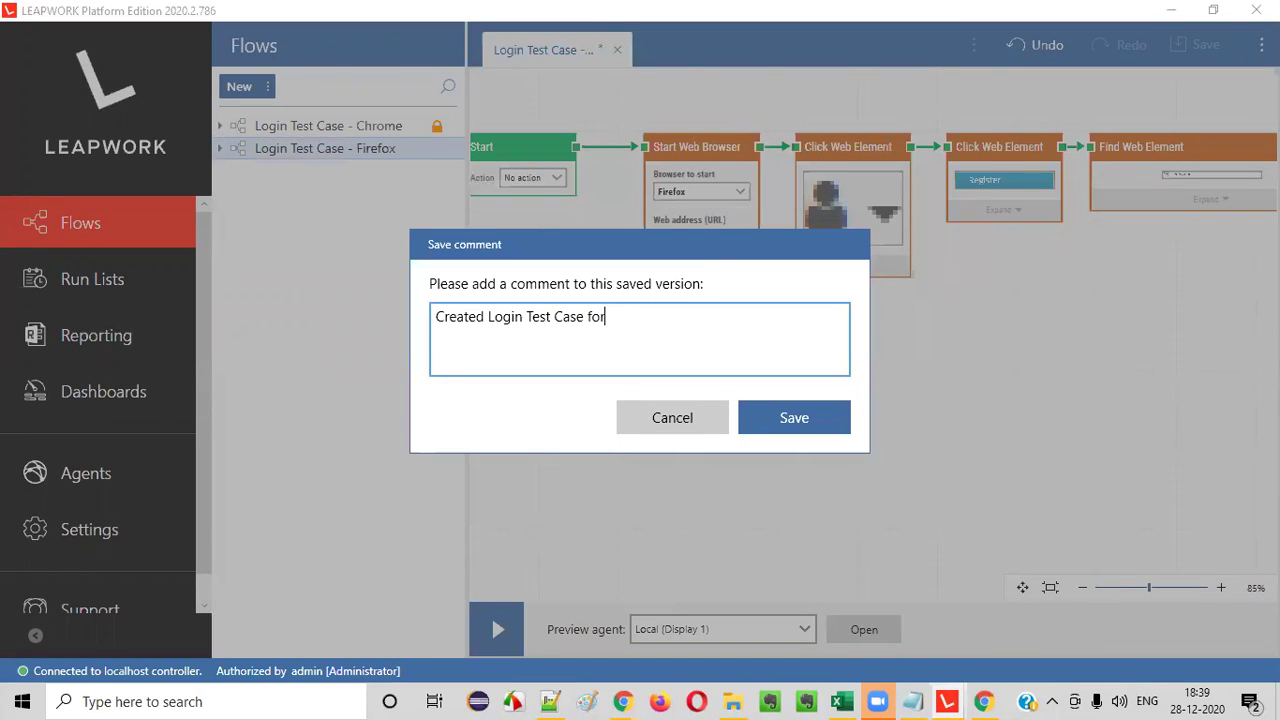
{"action": "type", "text": " Firefox"}
{"action": "left_click", "coordinate": [750, 417]}
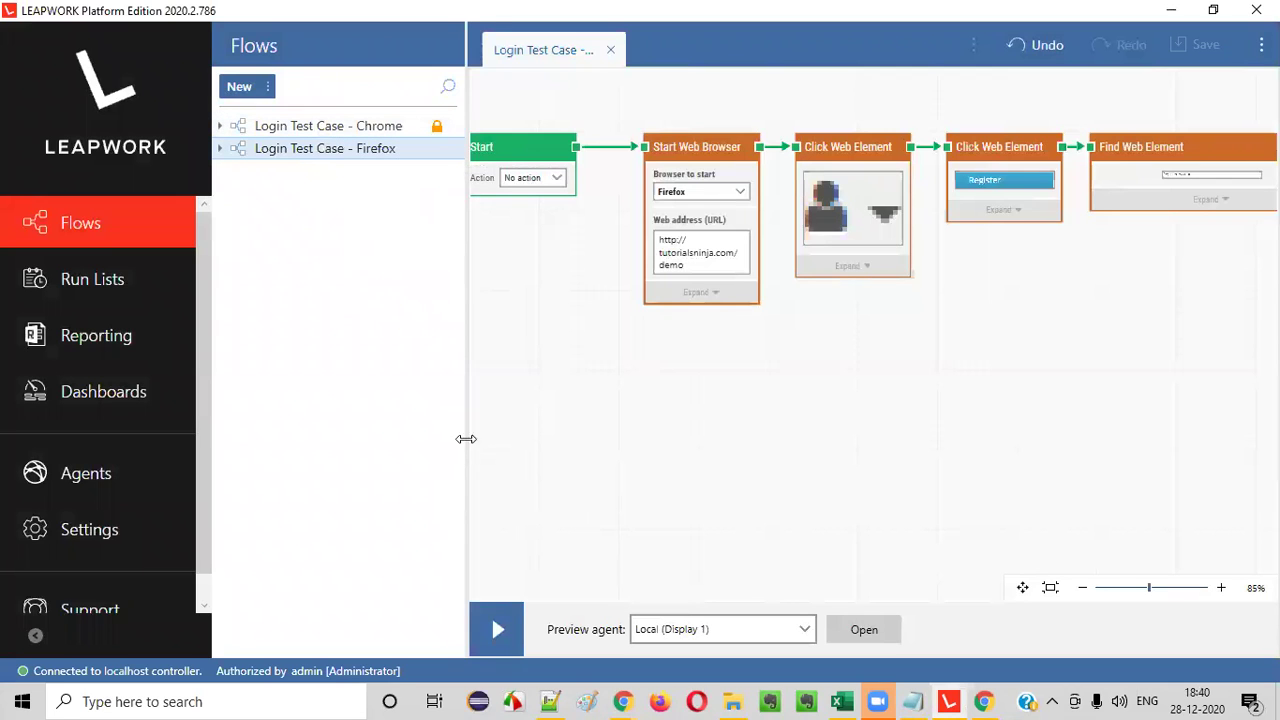
- Open and dismiss the Chrome flow's action menu, then switch to the Run Lists area
{"action": "left_click_drag", "start_coordinate": [460, 434], "coordinate": [494, 426]}
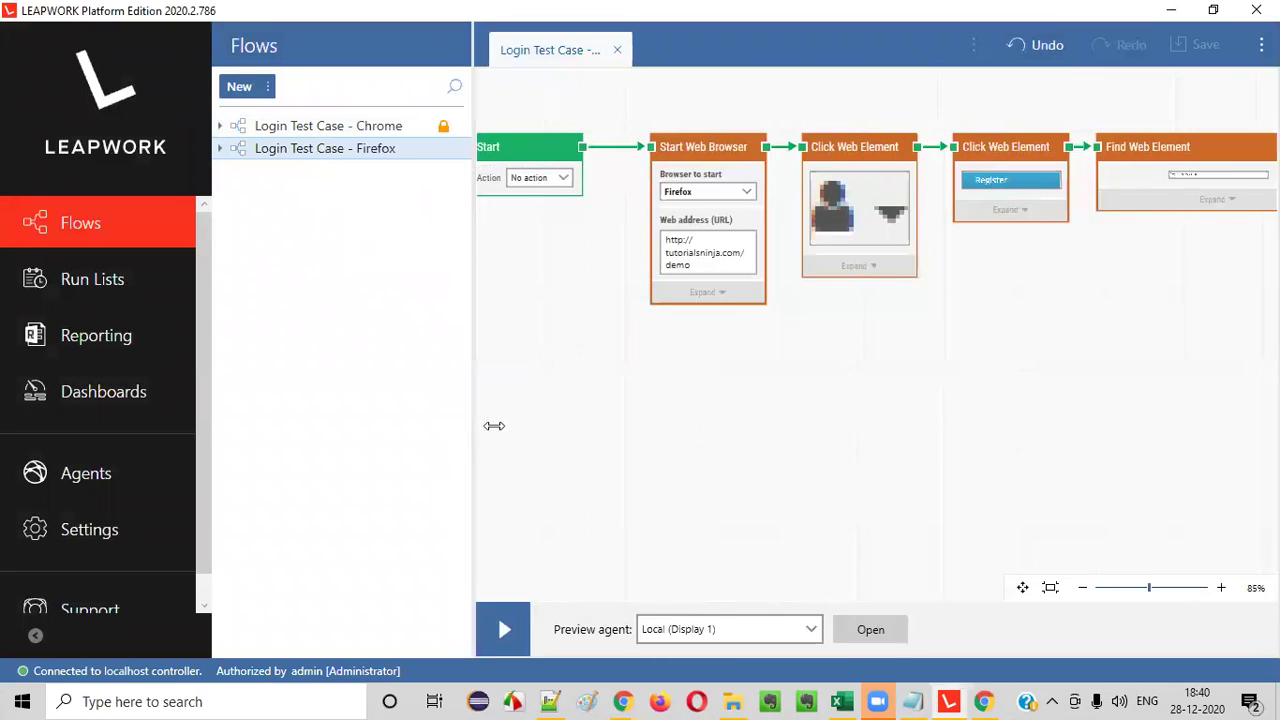
{"action": "right_click", "coordinate": [381, 130]}
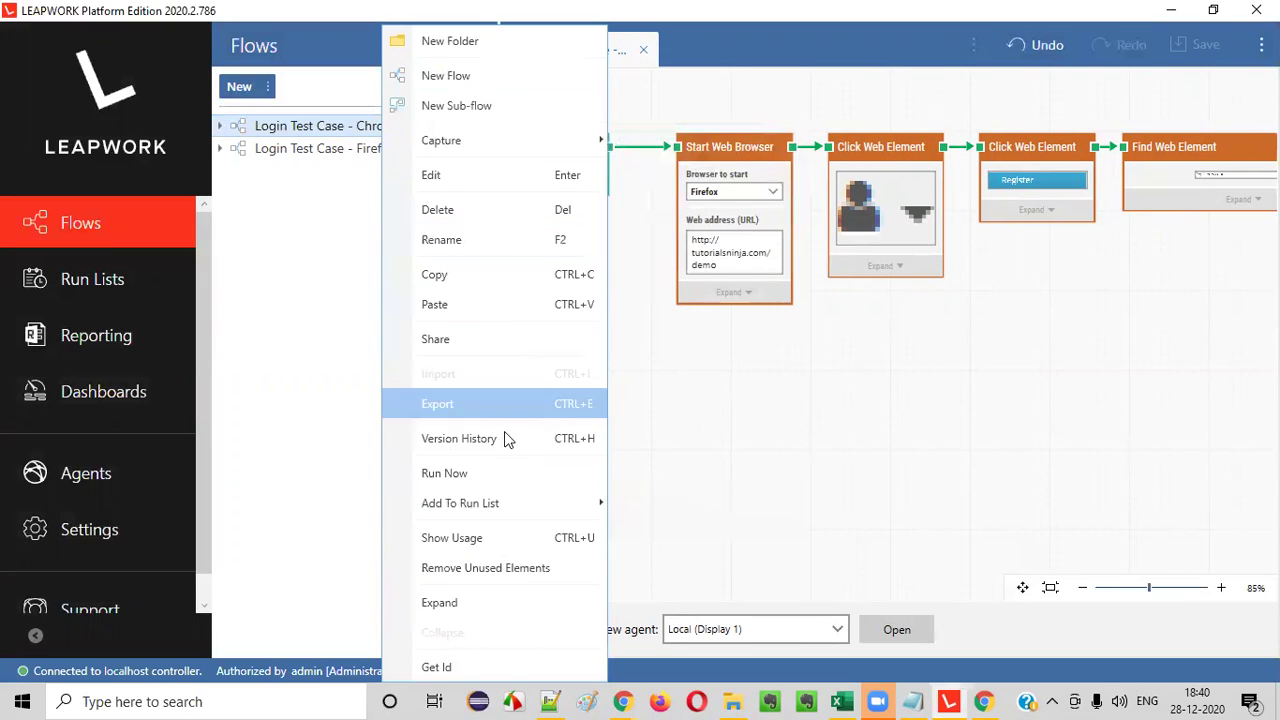
{"action": "mouse_move", "coordinate": [543, 512]}
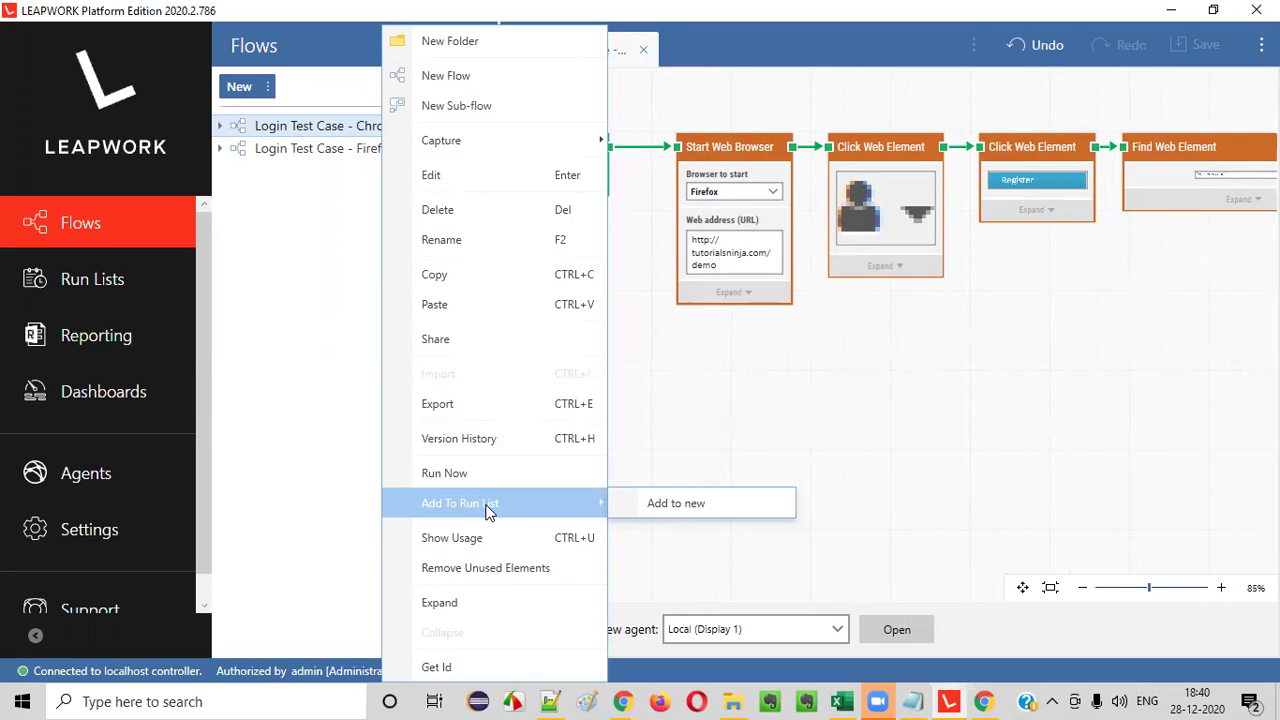
{"action": "left_click", "coordinate": [294, 483]}
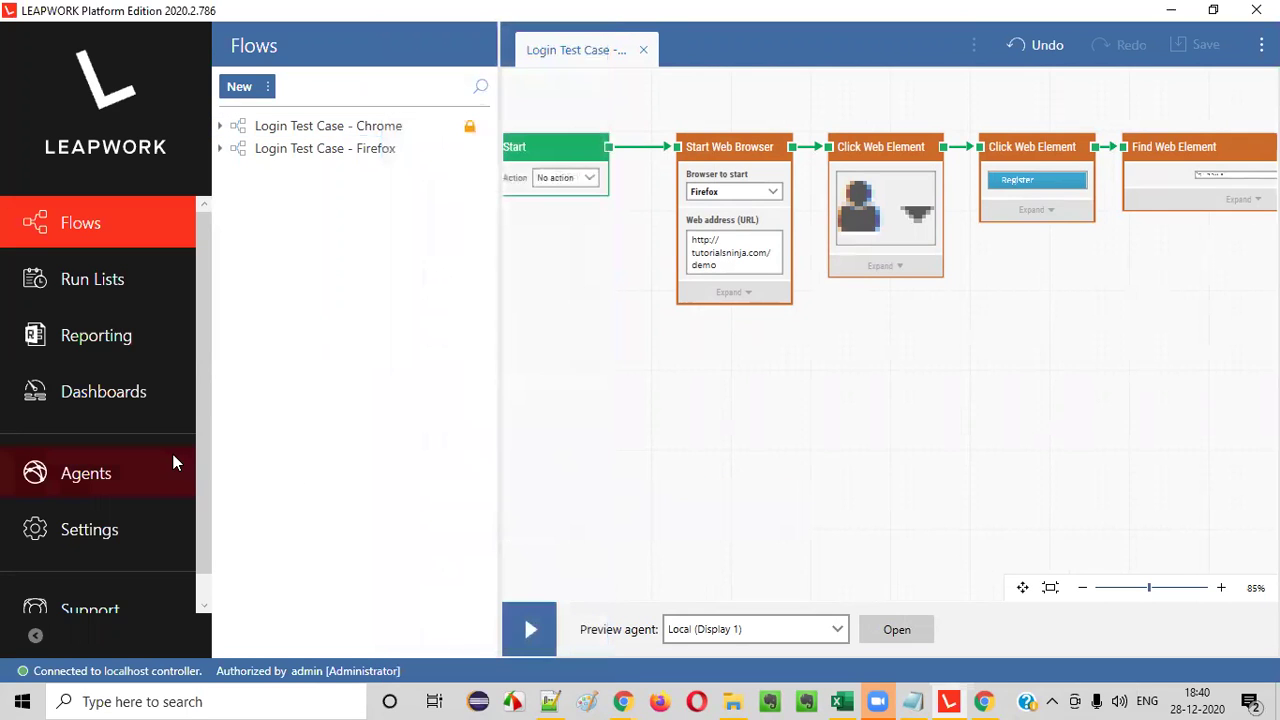
{"action": "left_click_drag", "start_coordinate": [197, 474], "coordinate": [204, 532]}
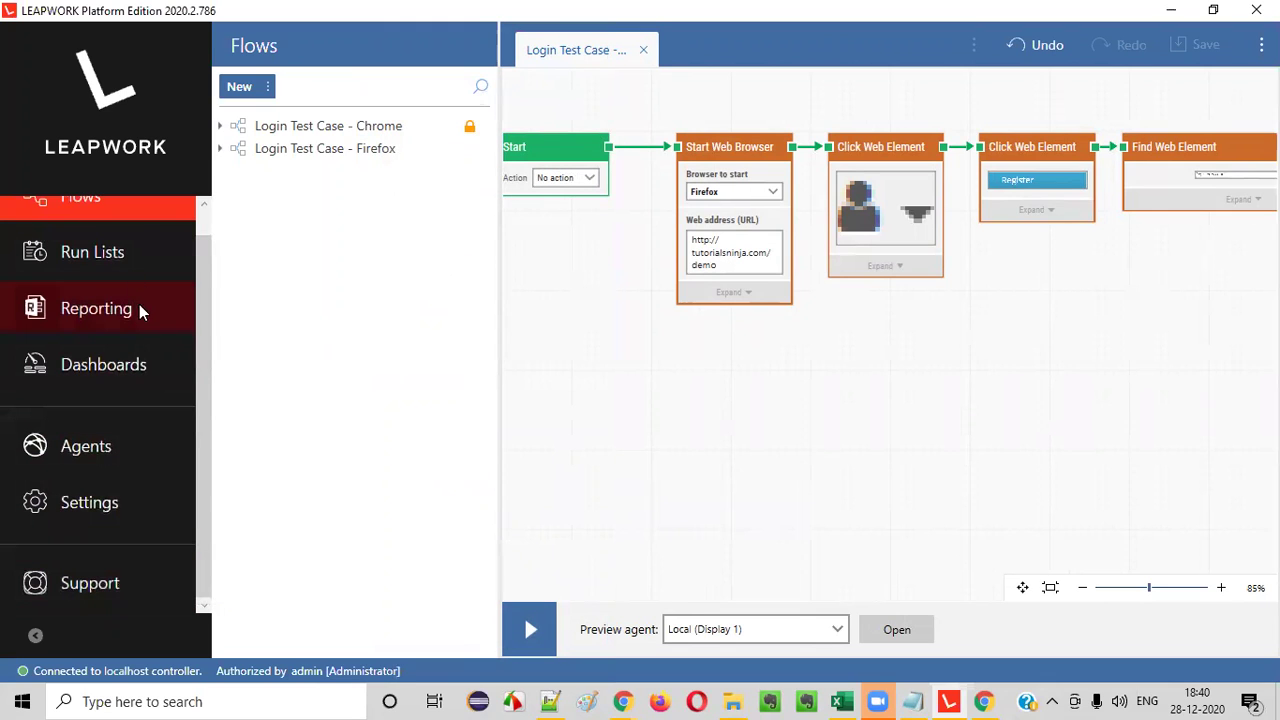
{"action": "scroll", "coordinate": [111, 259], "scroll_direction": "up", "scroll_amount": 1}
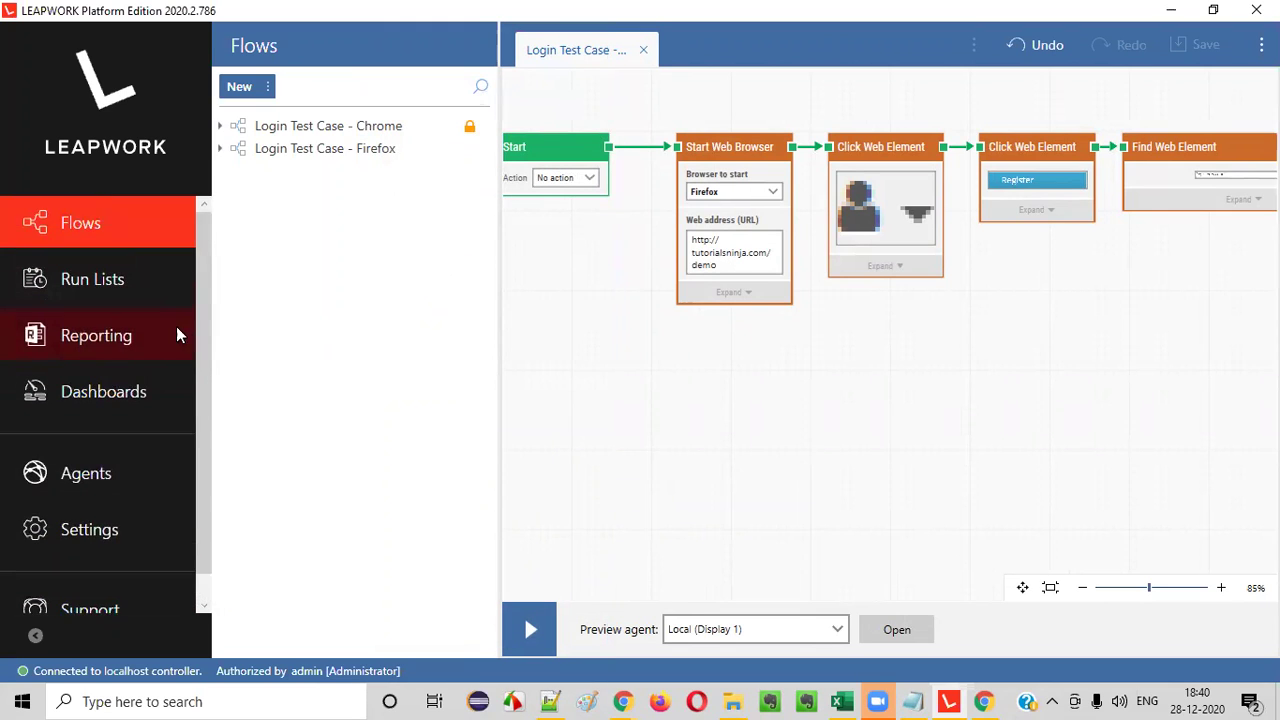
{"action": "left_click", "coordinate": [90, 285]}
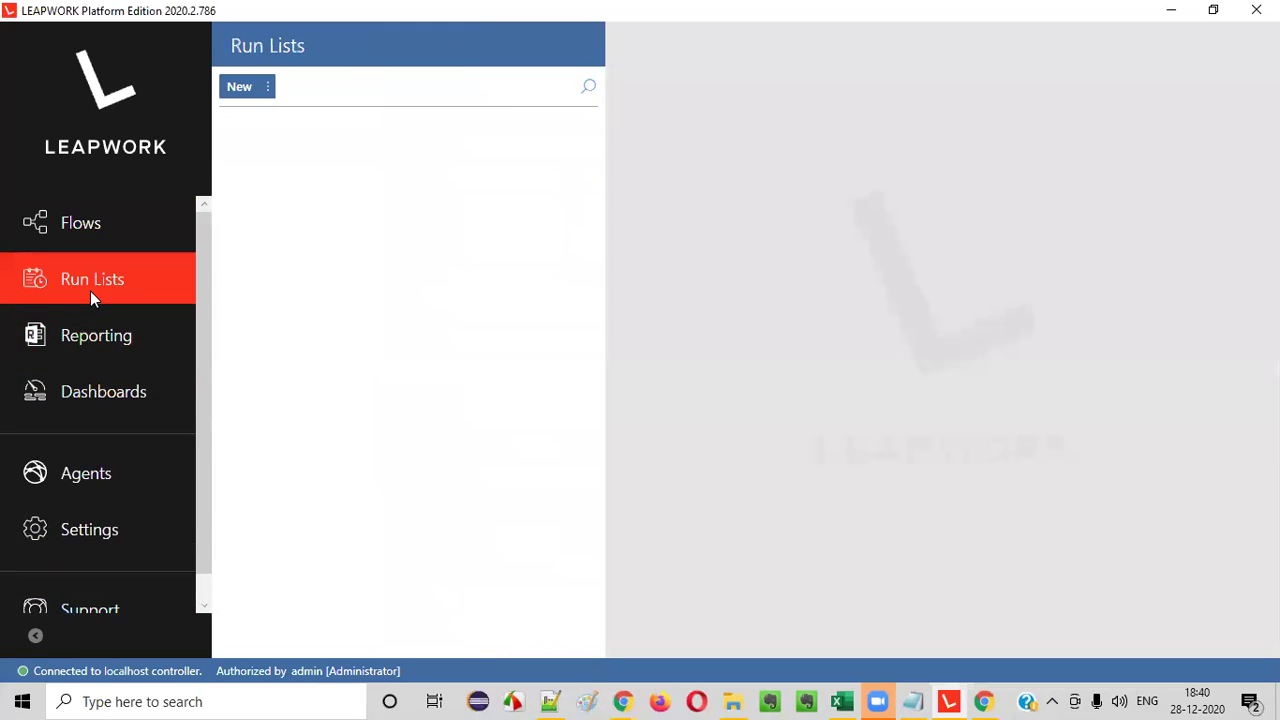
- Add a run list via New > Run List and name it 'Smoke Test Cases'
{"action": "left_click", "coordinate": [241, 88]}
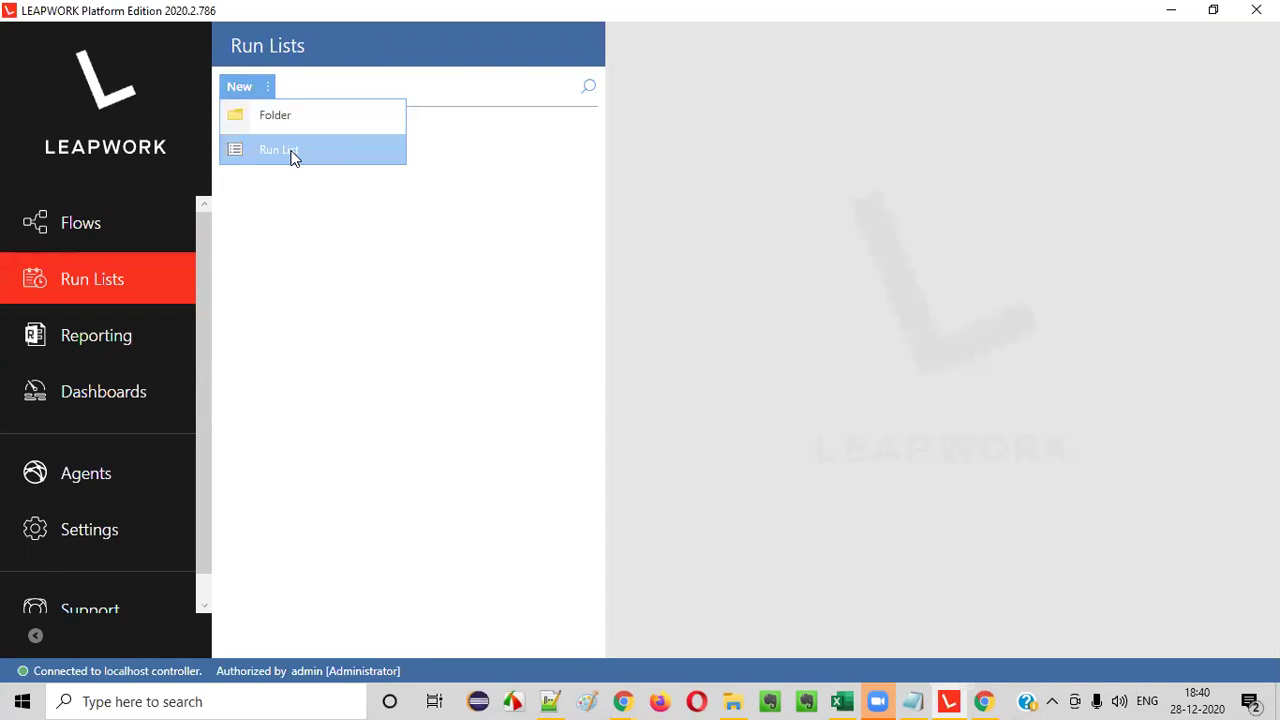
{"action": "left_click", "coordinate": [290, 150]}
{"action": "type", "text": "Smoke "}
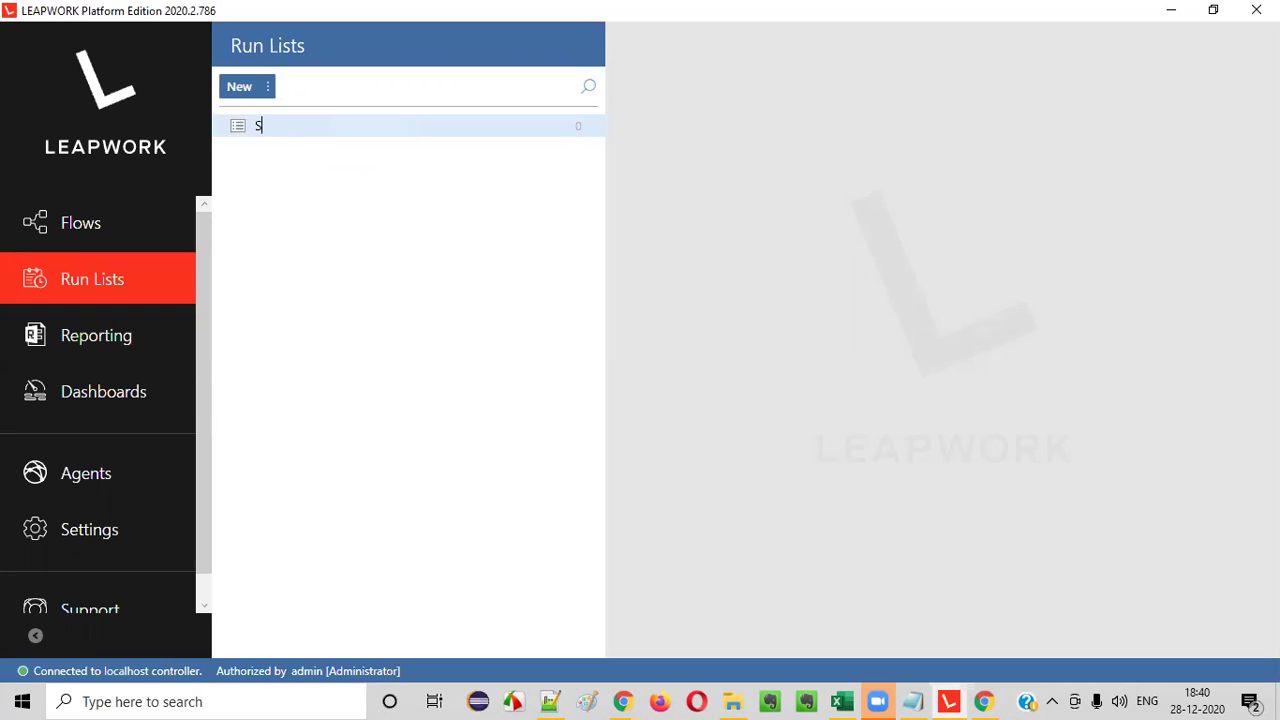
{"action": "type", "text": "Test Cases"}
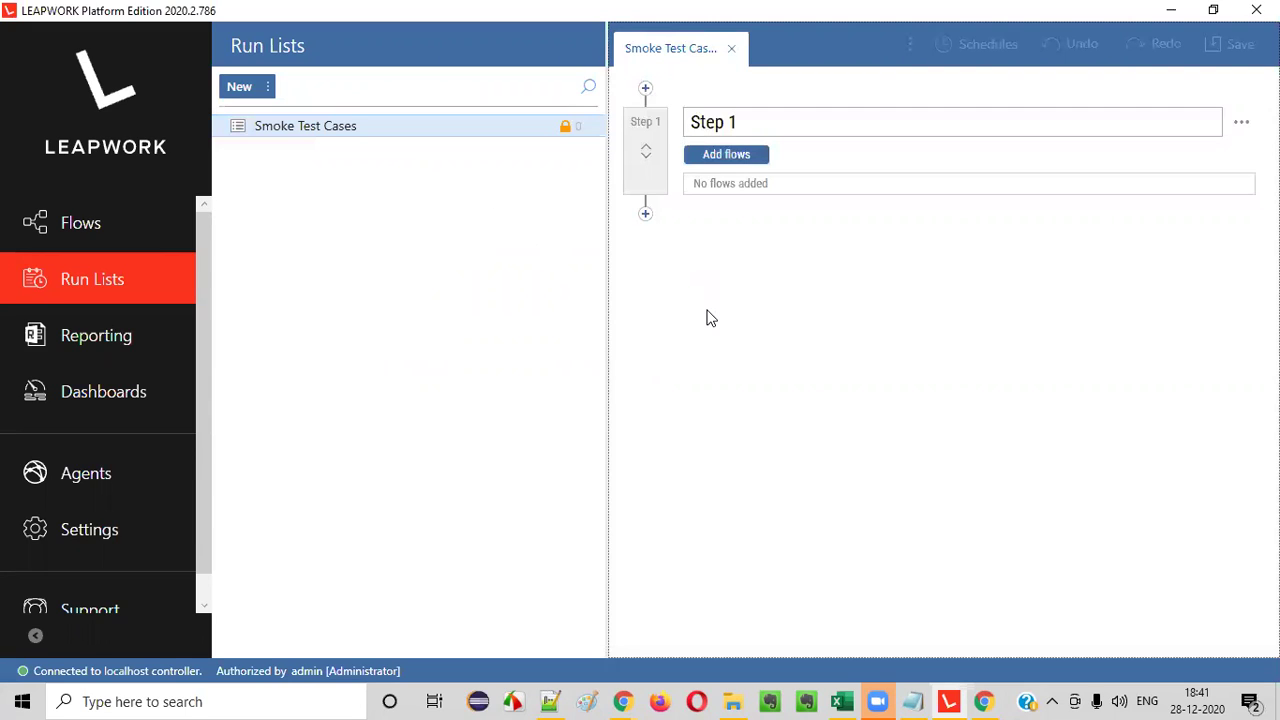
- Add the Login Test Case - Chrome and Login Test Case - Firefox flows to Step 1
{"action": "left_click", "coordinate": [724, 157]}
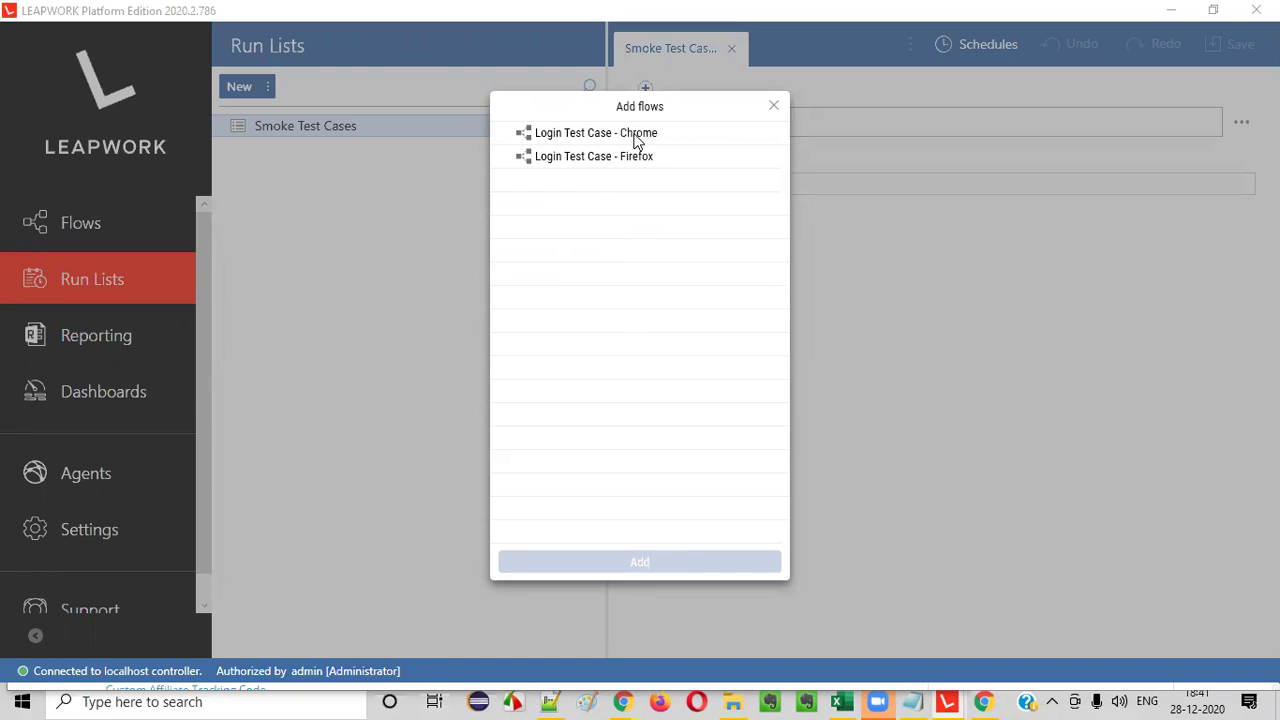
{"action": "left_click", "coordinate": [636, 140]}
{"action": "left_click", "coordinate": [636, 158]}
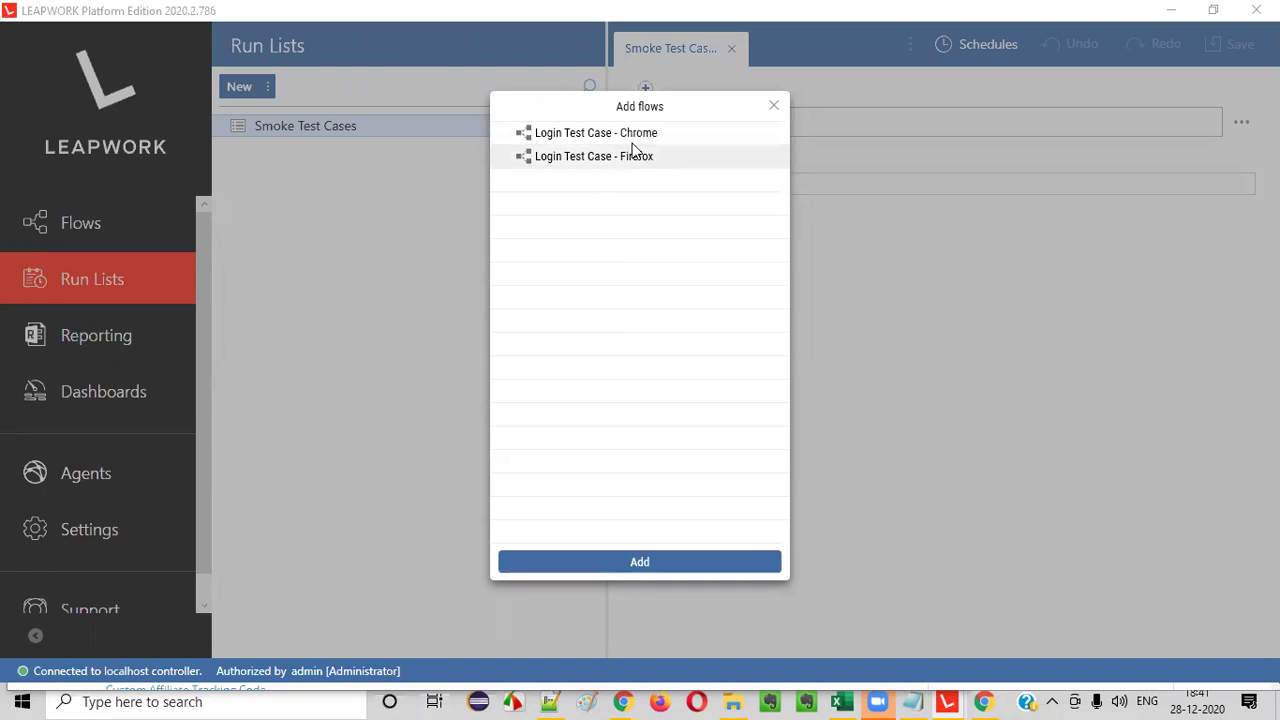
{"action": "left_click", "coordinate": [640, 138]}
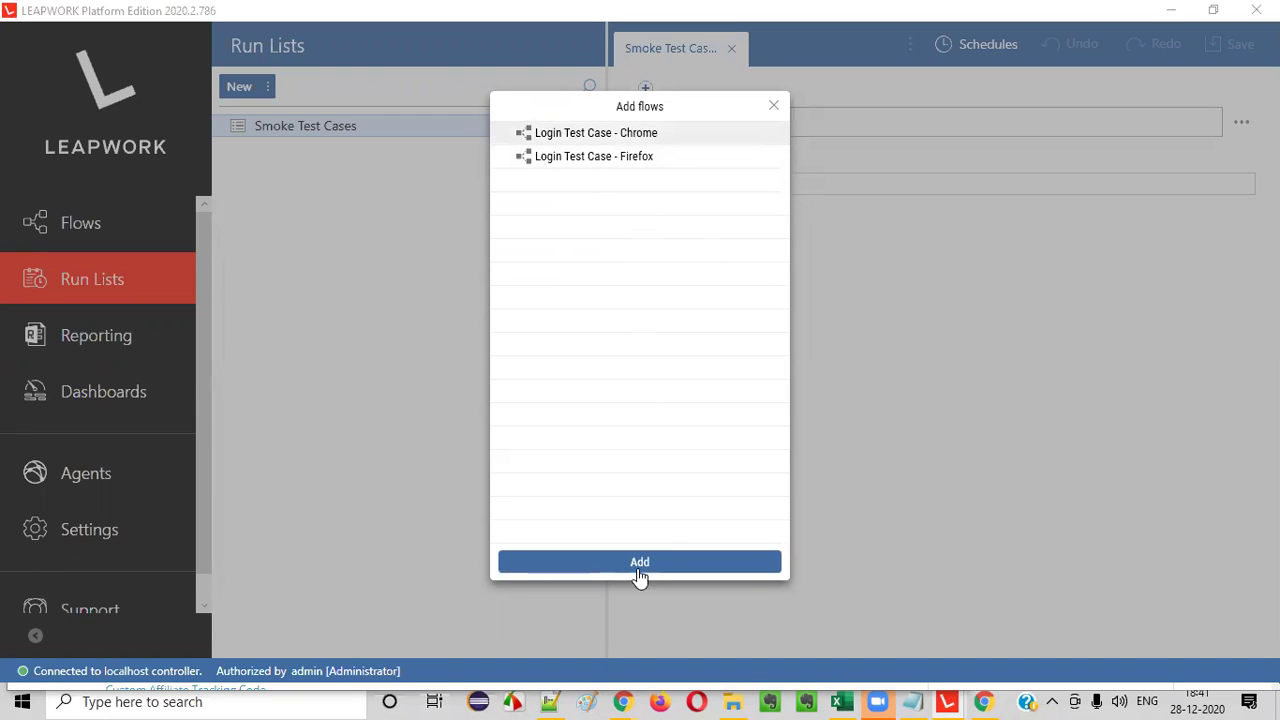
{"action": "left_click", "coordinate": [640, 578]}
{"action": "left_click", "coordinate": [726, 155]}
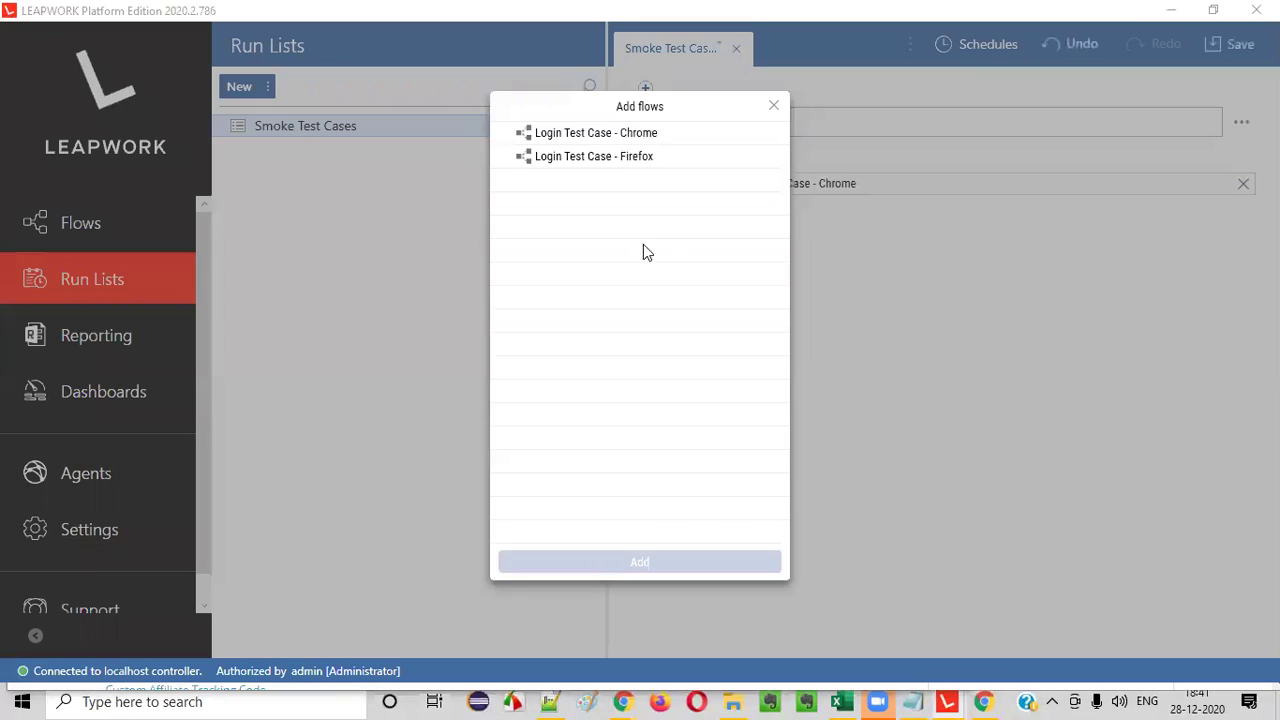
{"action": "left_click", "coordinate": [616, 160]}
{"action": "left_click", "coordinate": [640, 562]}
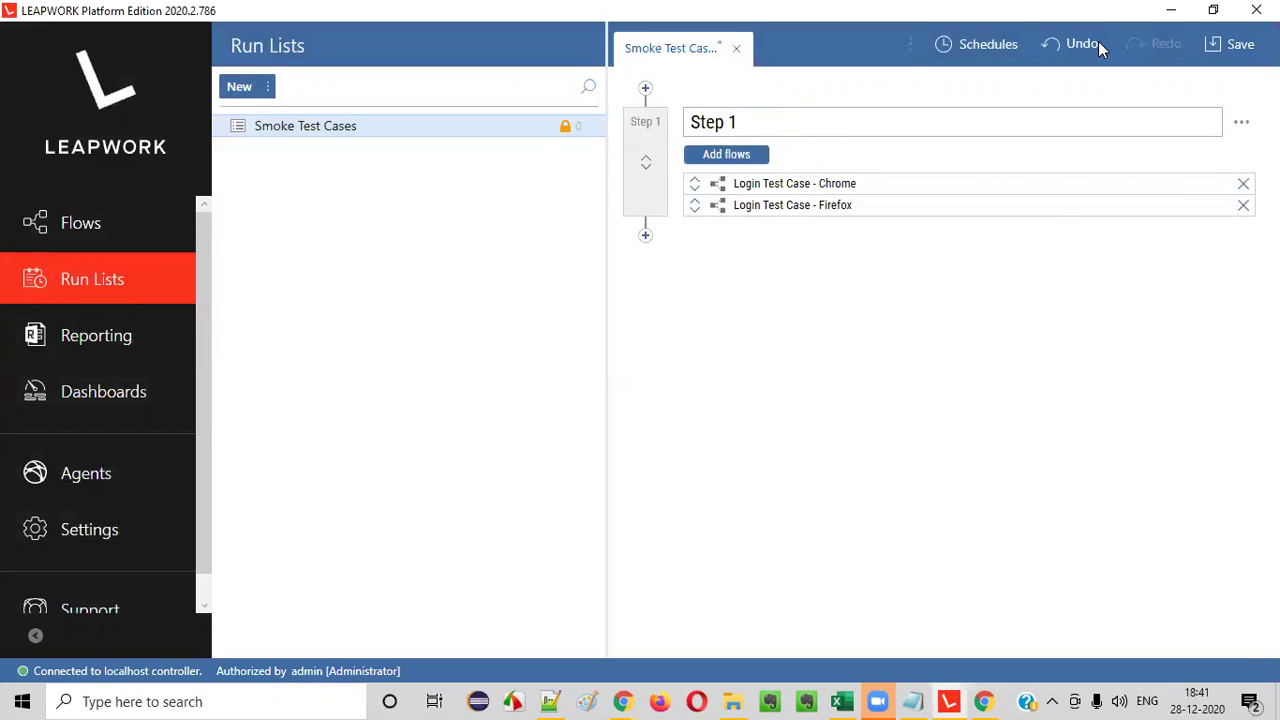
- Append ' - Login Test Cases in all browsers' to the Step 1 name
{"action": "left_click", "coordinate": [748, 124]}
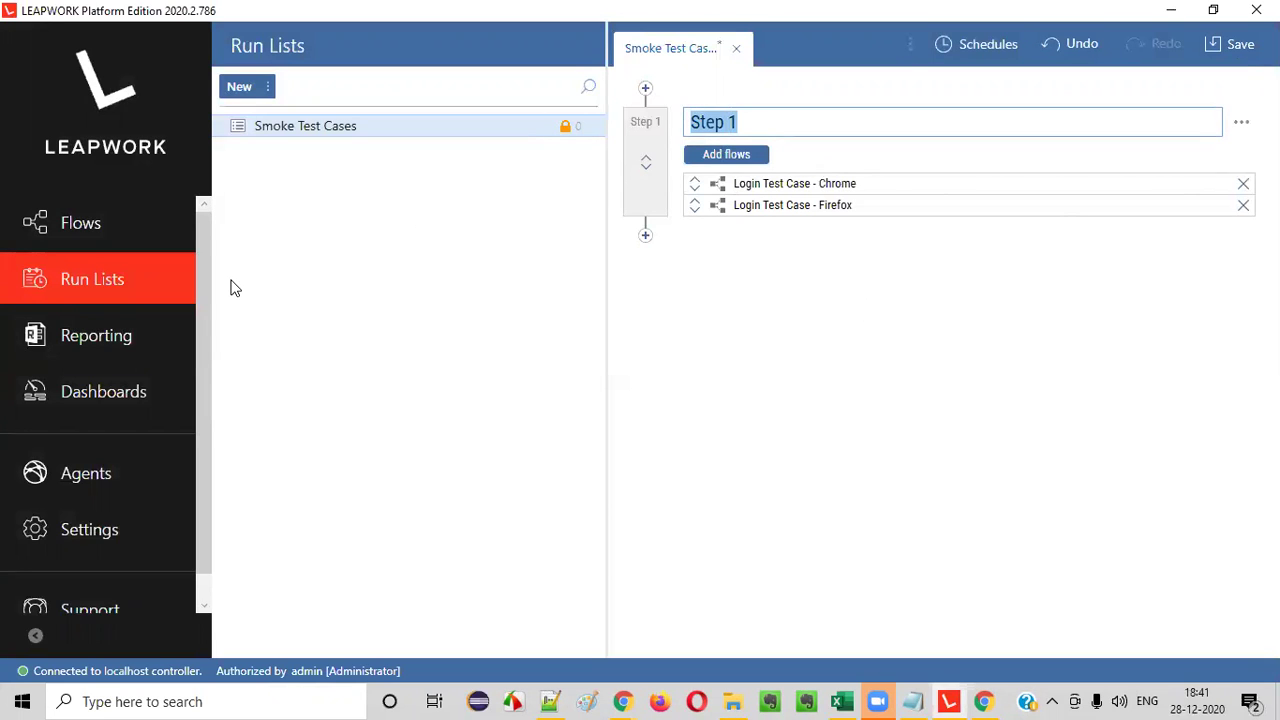
{"action": "left_click", "coordinate": [879, 268]}
{"action": "left_click", "coordinate": [771, 131]}
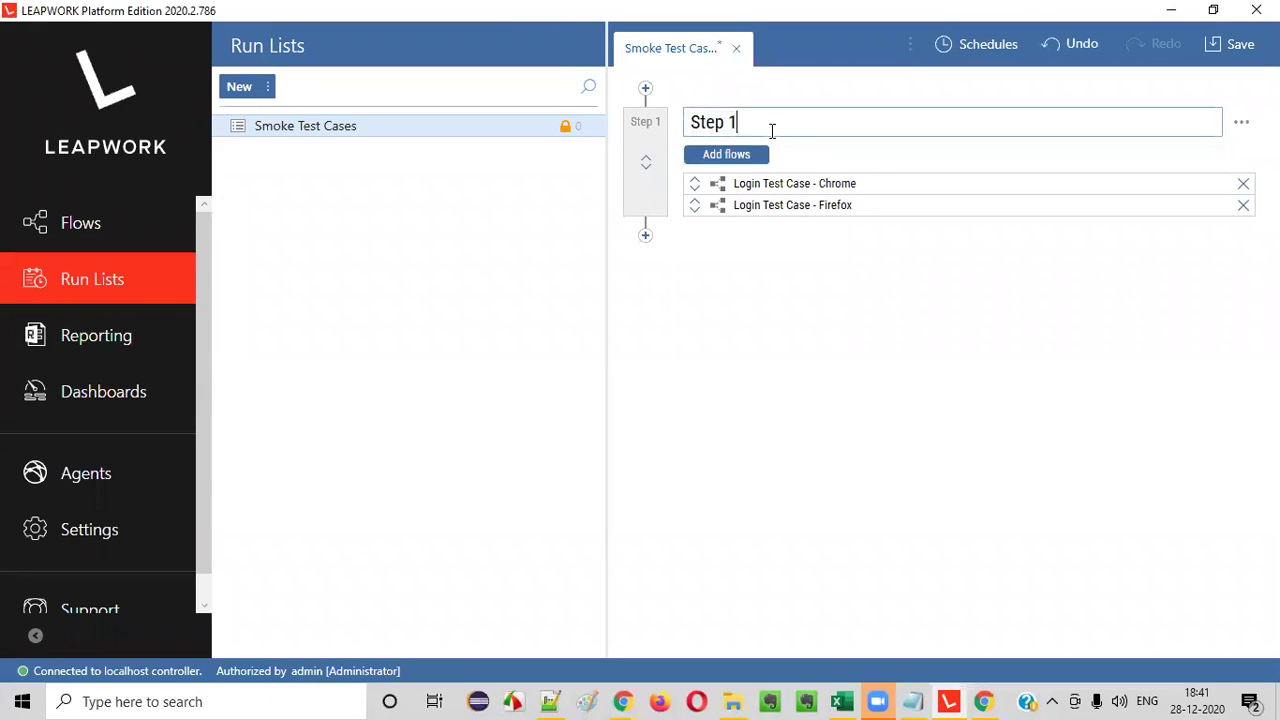
{"action": "type", "text": "- Login Test Cases "}
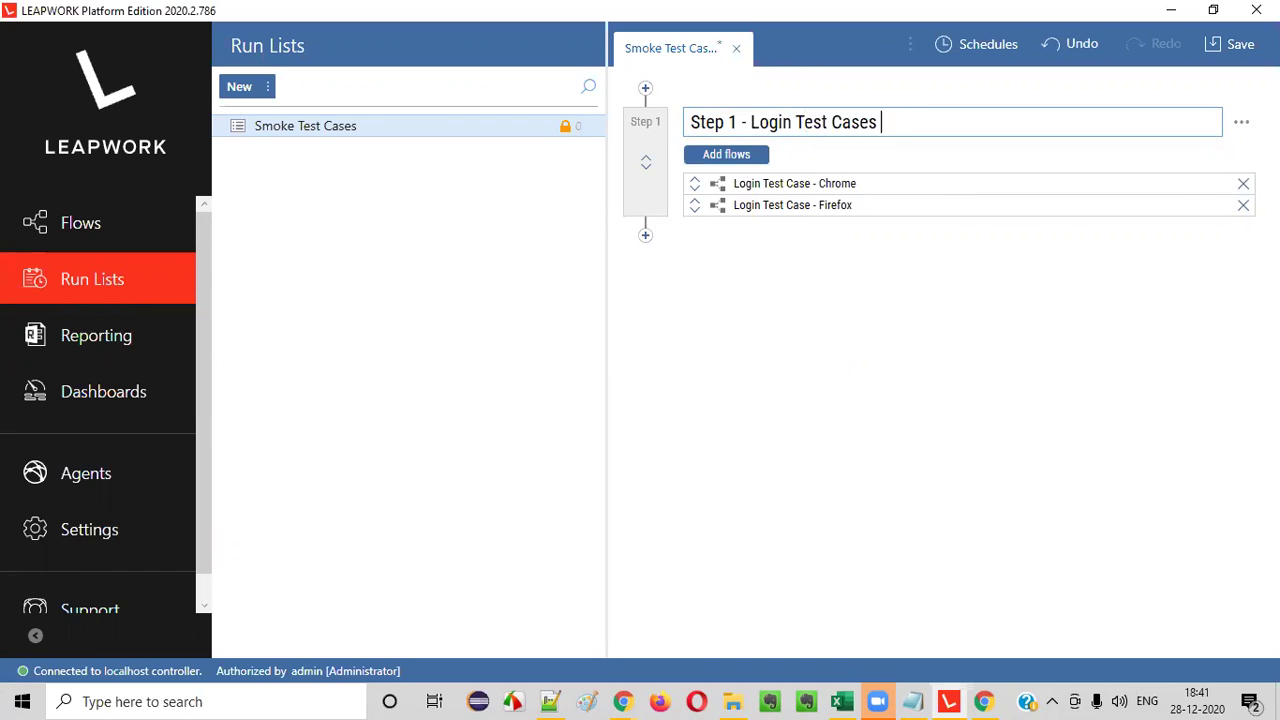
{"action": "type", "text": "in all browsers"}
- Save the Smoke Test Cases run list and glance at its options menu
{"action": "left_click", "coordinate": [1245, 46]}
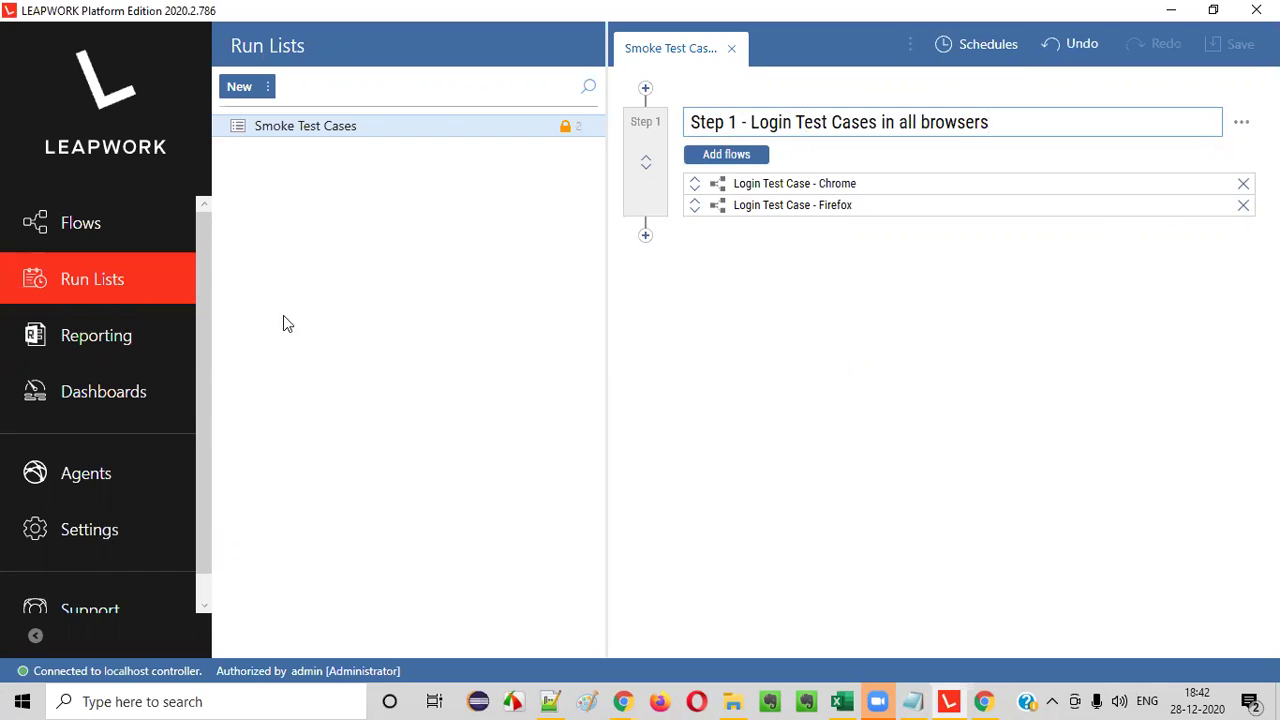
{"action": "right_click", "coordinate": [303, 131]}
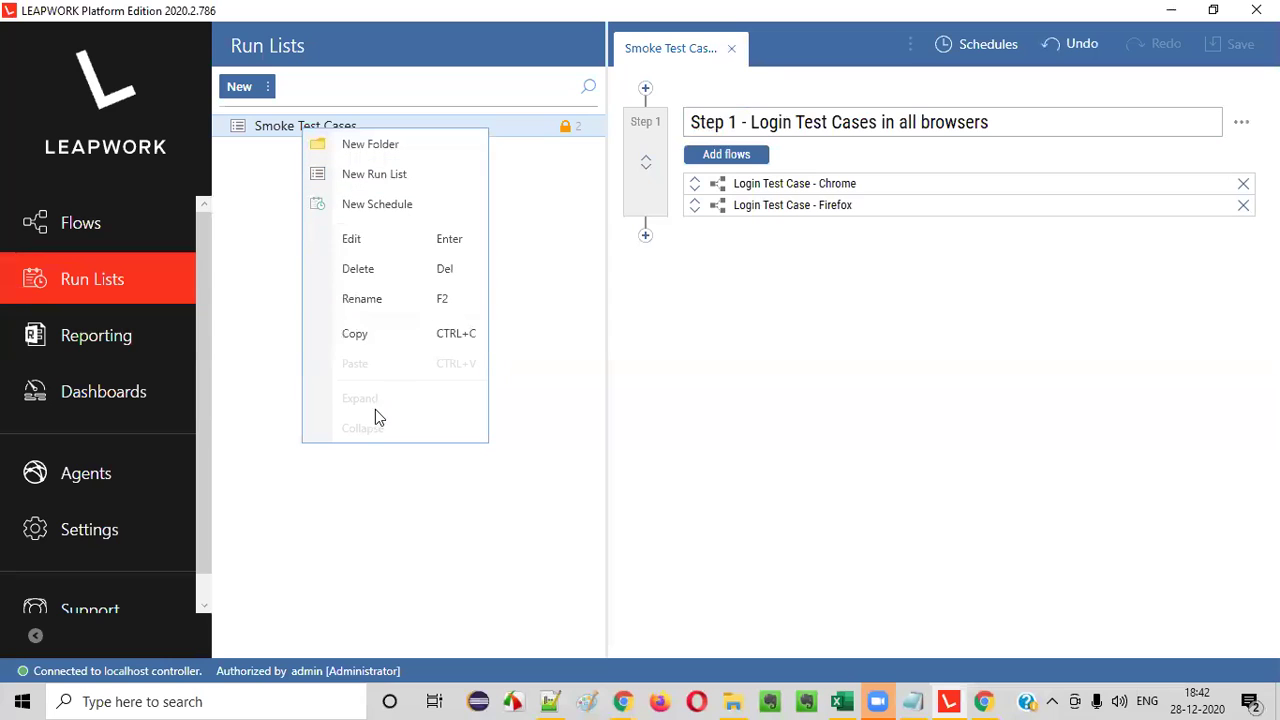
{"action": "left_click", "coordinate": [270, 391]}
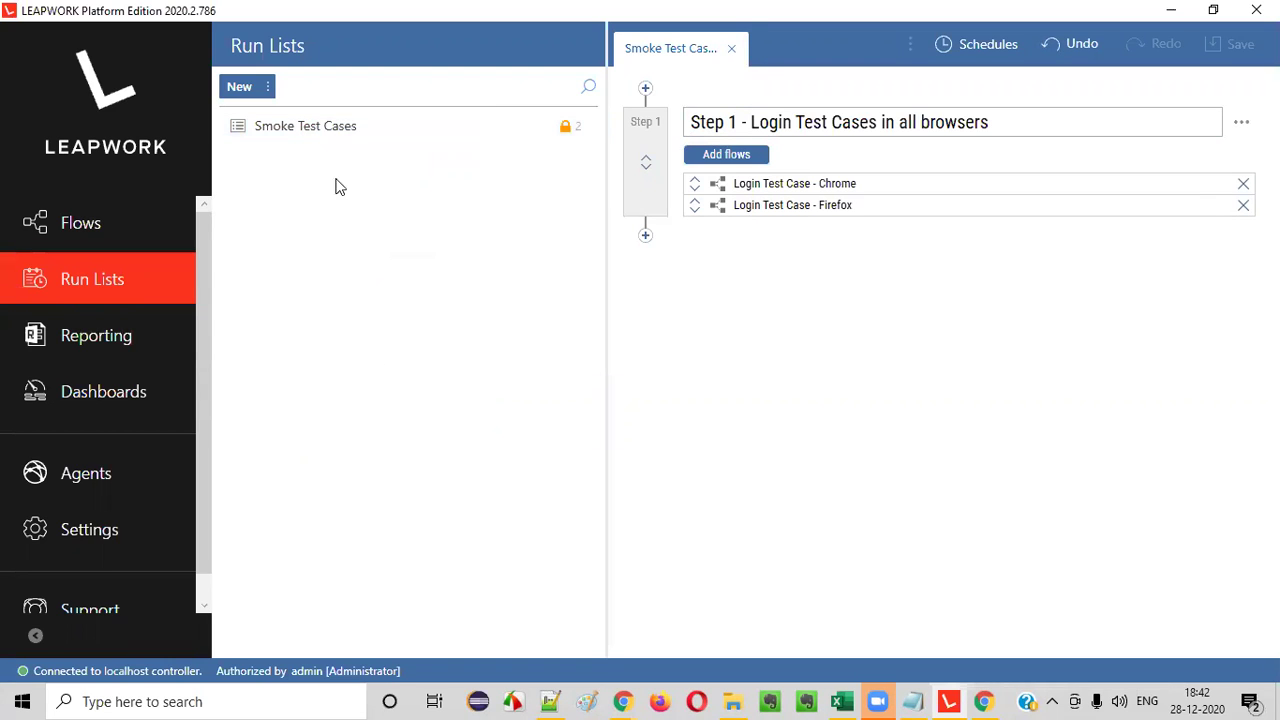
{"action": "right_click", "coordinate": [345, 128]}
{"action": "left_click", "coordinate": [255, 295]}
{"action": "left_click", "coordinate": [111, 231]}
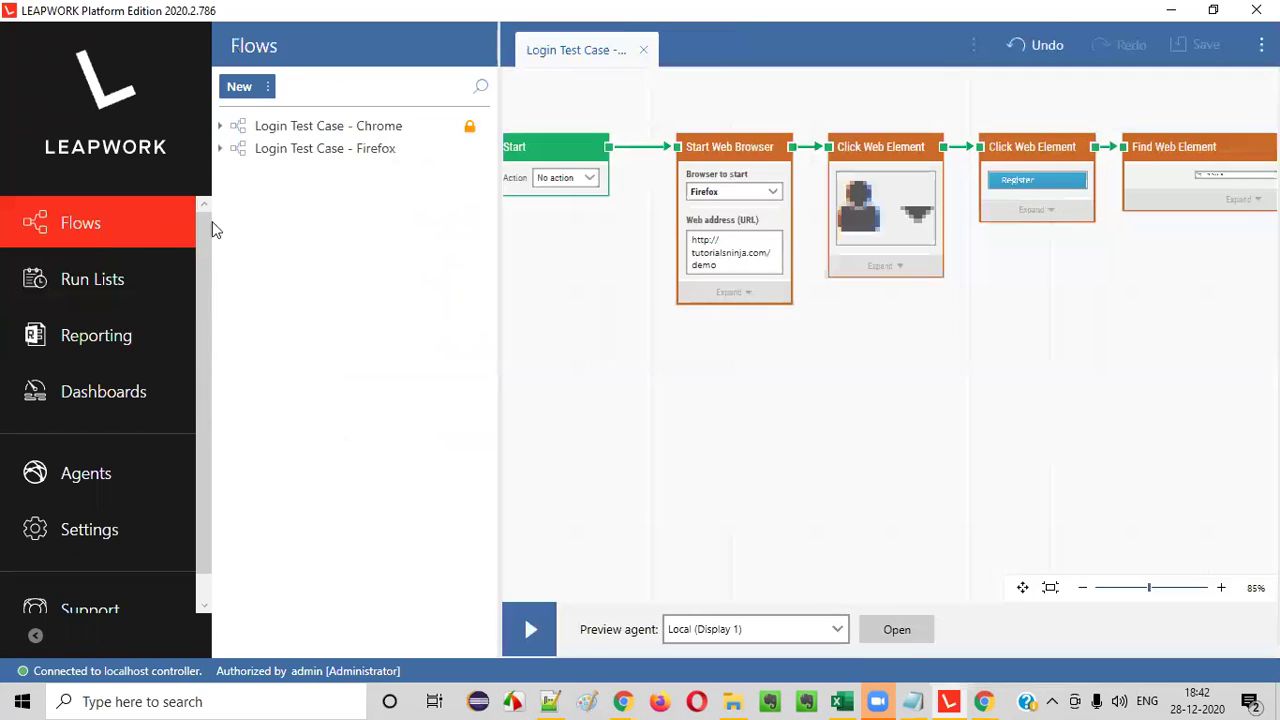
{"action": "right_click", "coordinate": [340, 128]}
{"action": "mouse_move", "coordinate": [425, 503]}
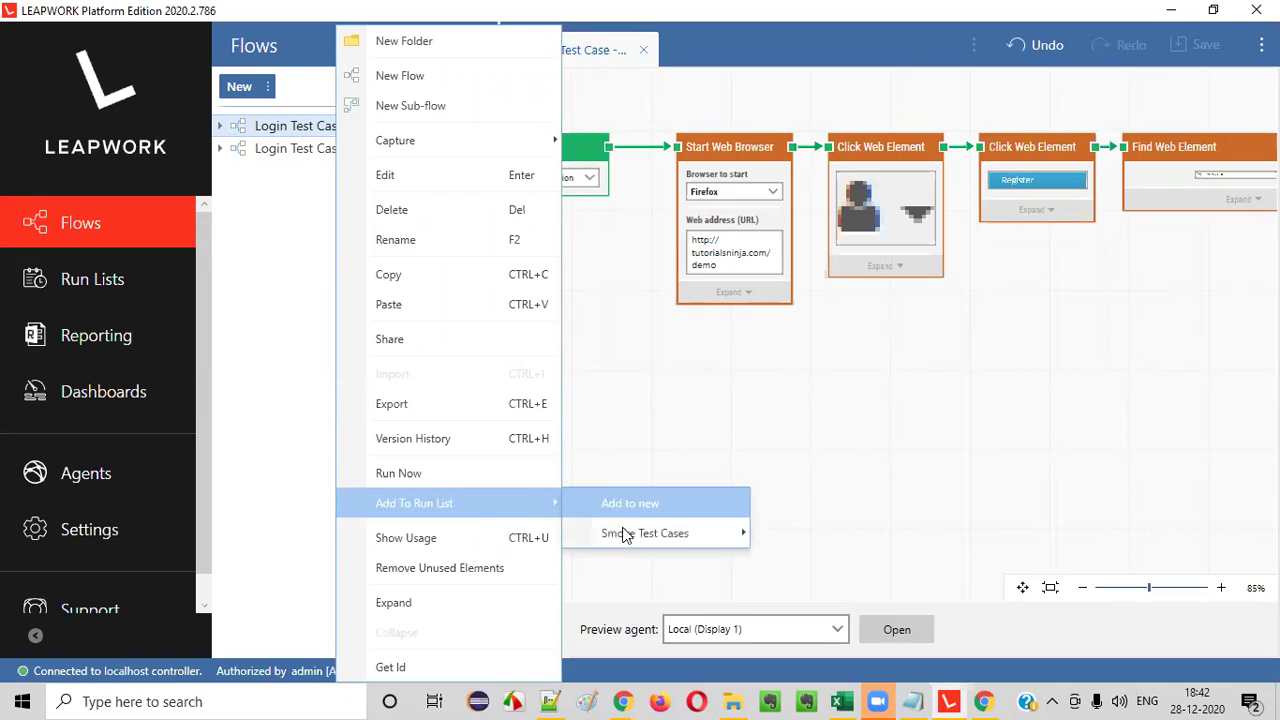
{"action": "mouse_move", "coordinate": [622, 533]}
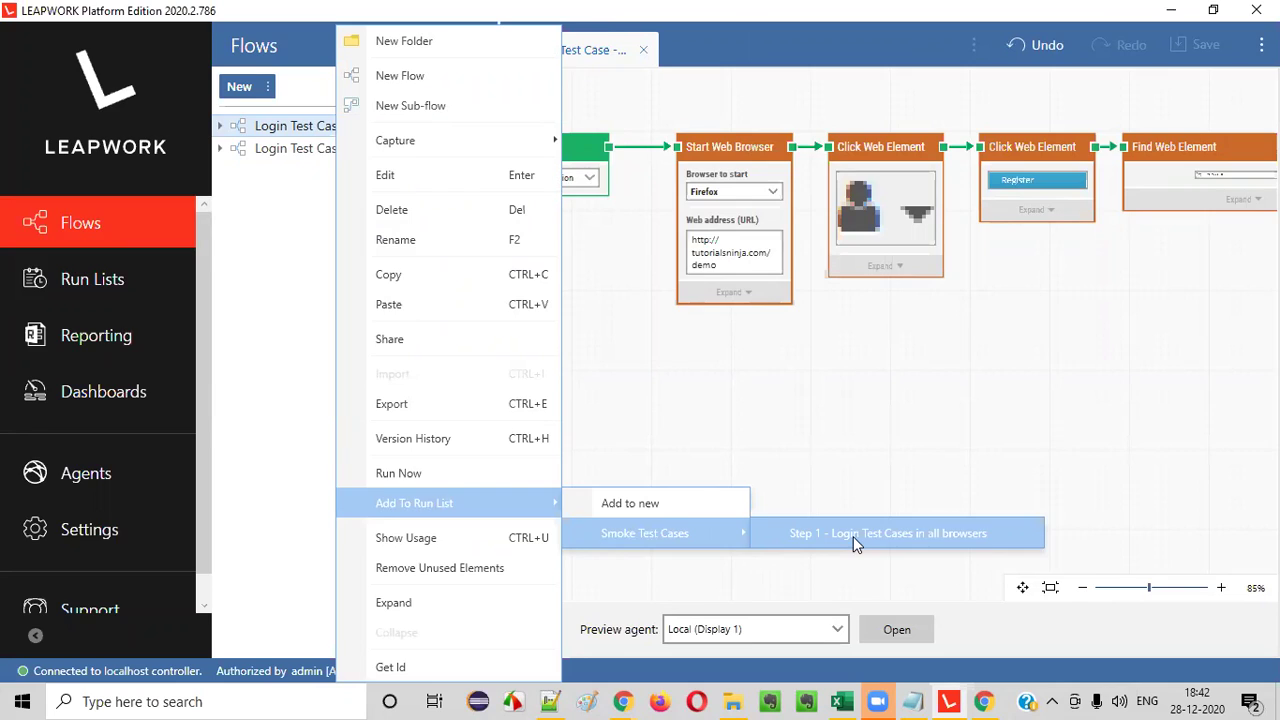
{"action": "left_click", "coordinate": [853, 536]}
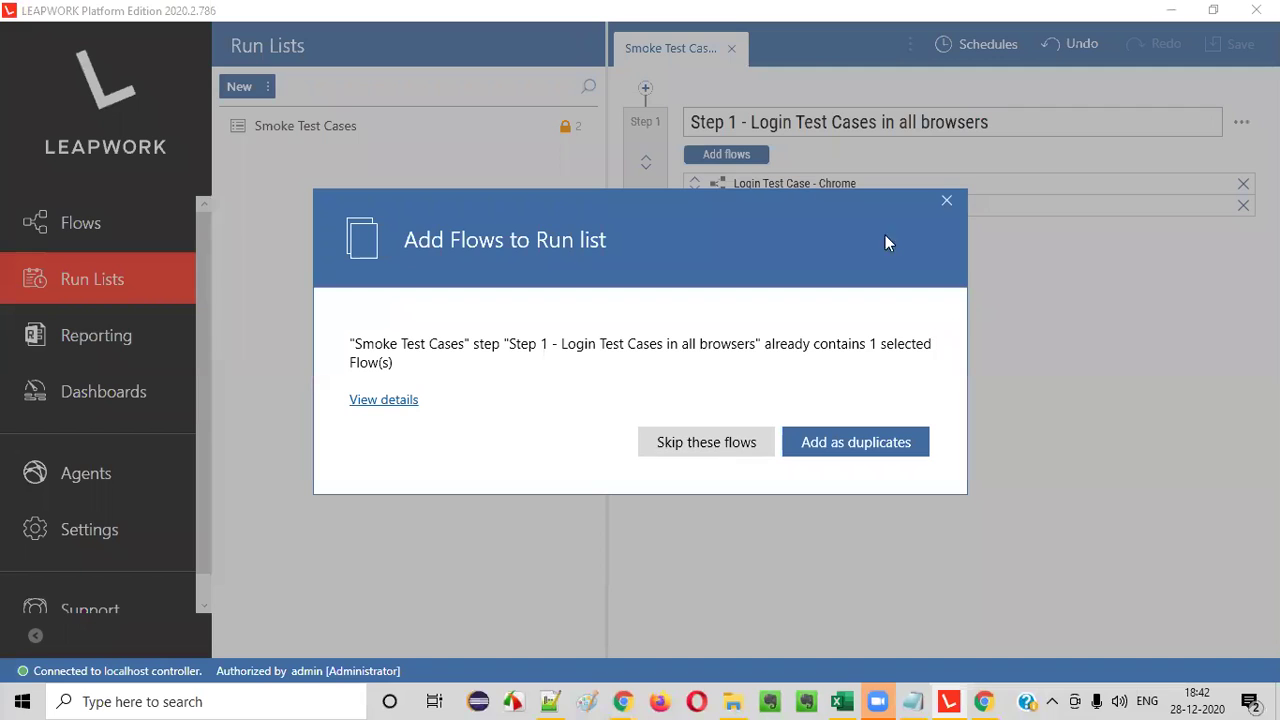
{"action": "left_click", "coordinate": [946, 201]}
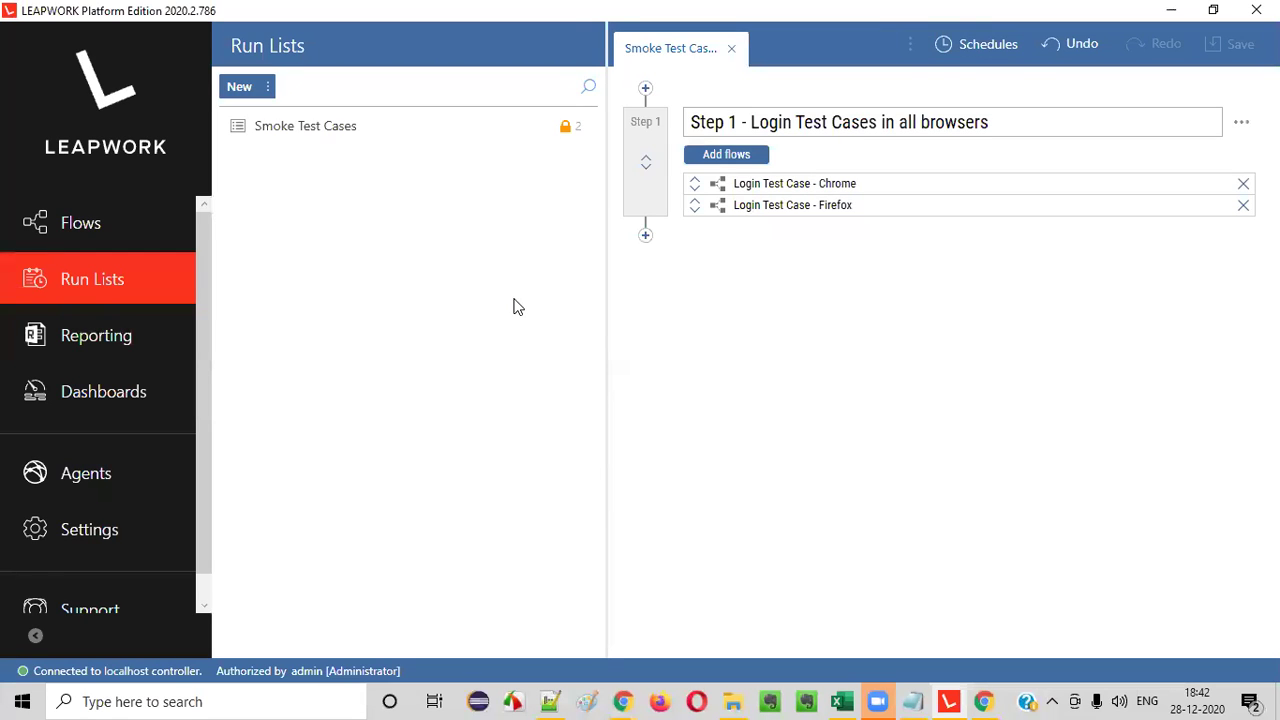
- Open and close the Smoke Test Cases run list's options, briefly visiting Flows and returning
{"action": "left_click", "coordinate": [332, 127]}
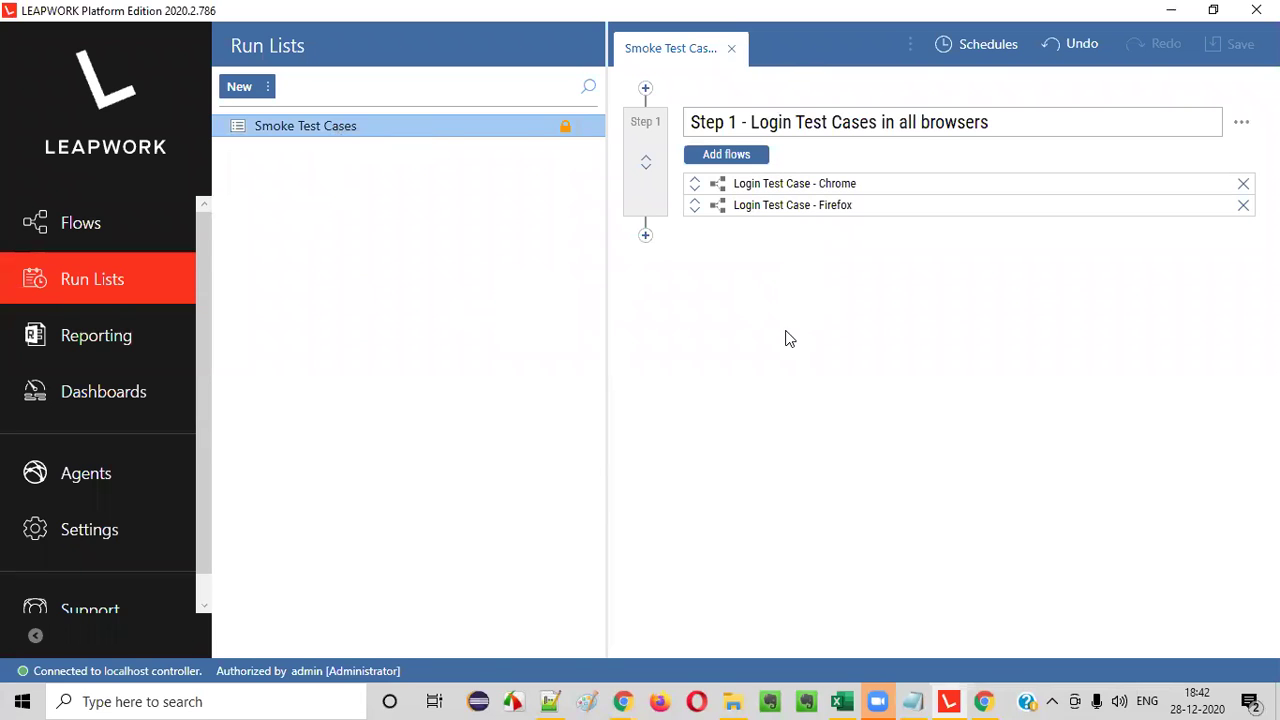
{"action": "right_click", "coordinate": [417, 126]}
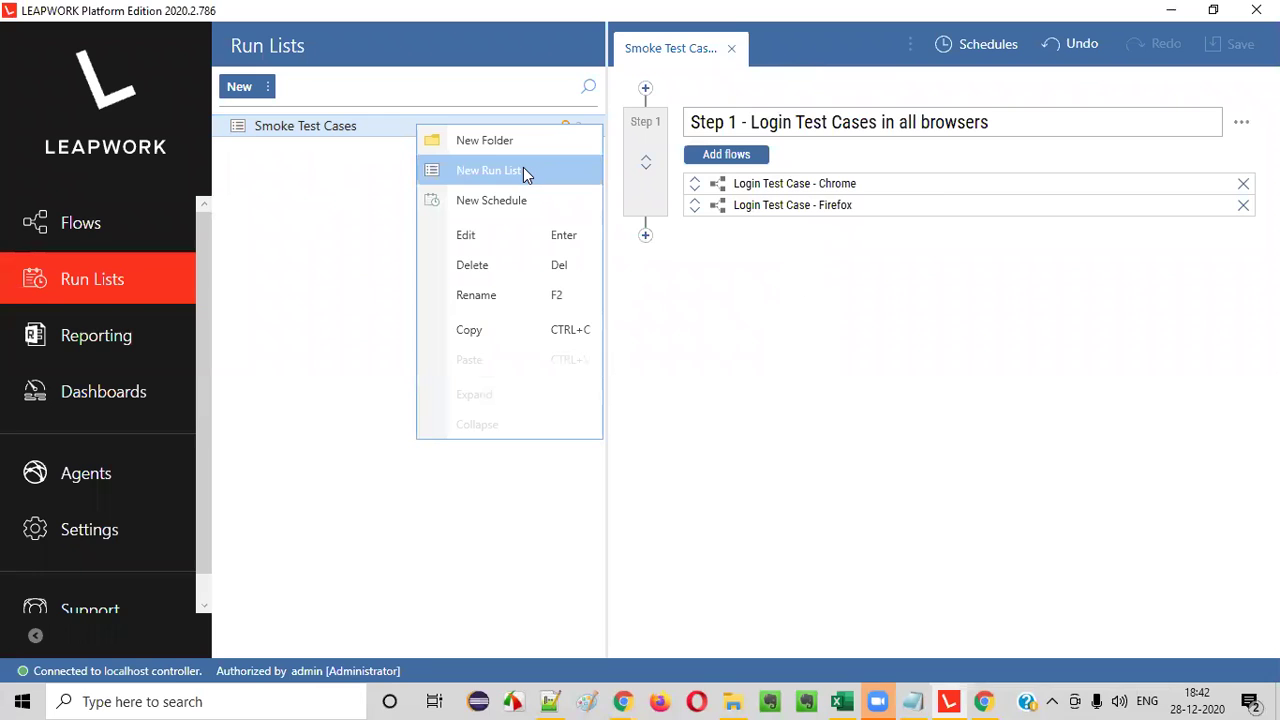
{"action": "left_click", "coordinate": [86, 281]}
{"action": "left_click", "coordinate": [118, 227]}
{"action": "left_click", "coordinate": [122, 264]}
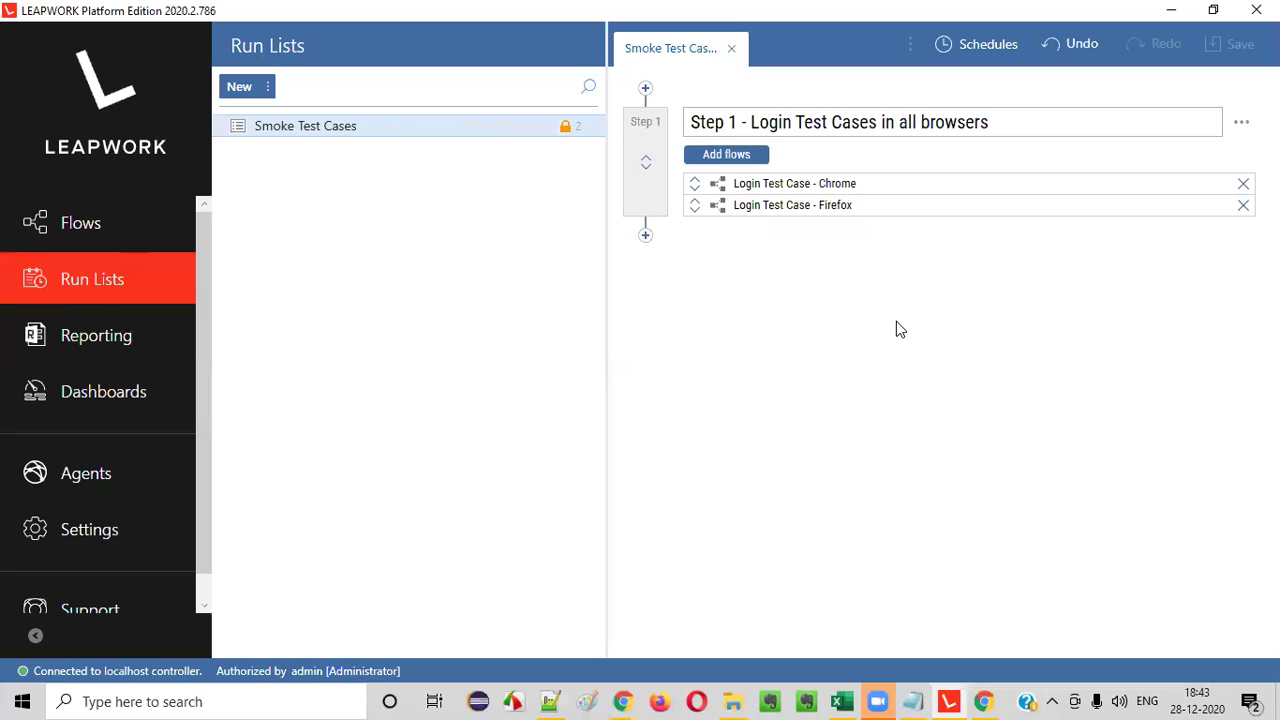
- Inspect the Step 1 options, step area menu, run list menu and New menu
{"action": "left_click", "coordinate": [1241, 122]}
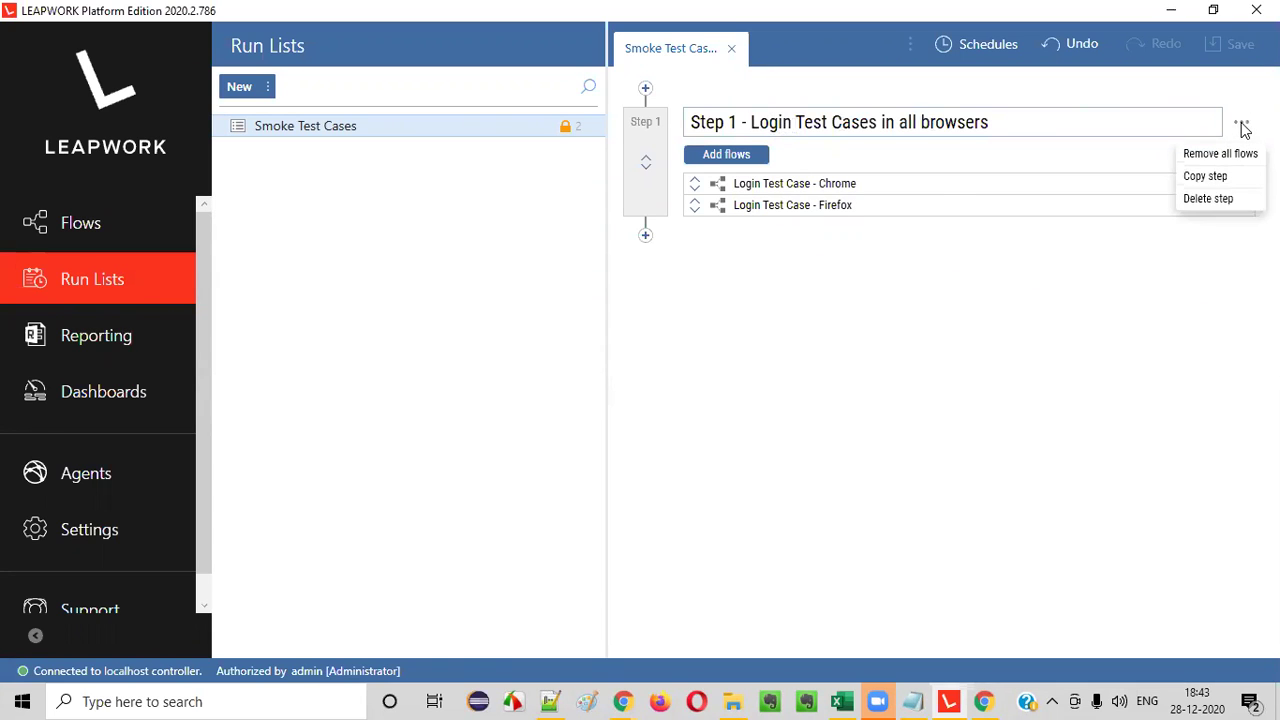
{"action": "left_click", "coordinate": [810, 343]}
{"action": "right_click", "coordinate": [811, 335]}
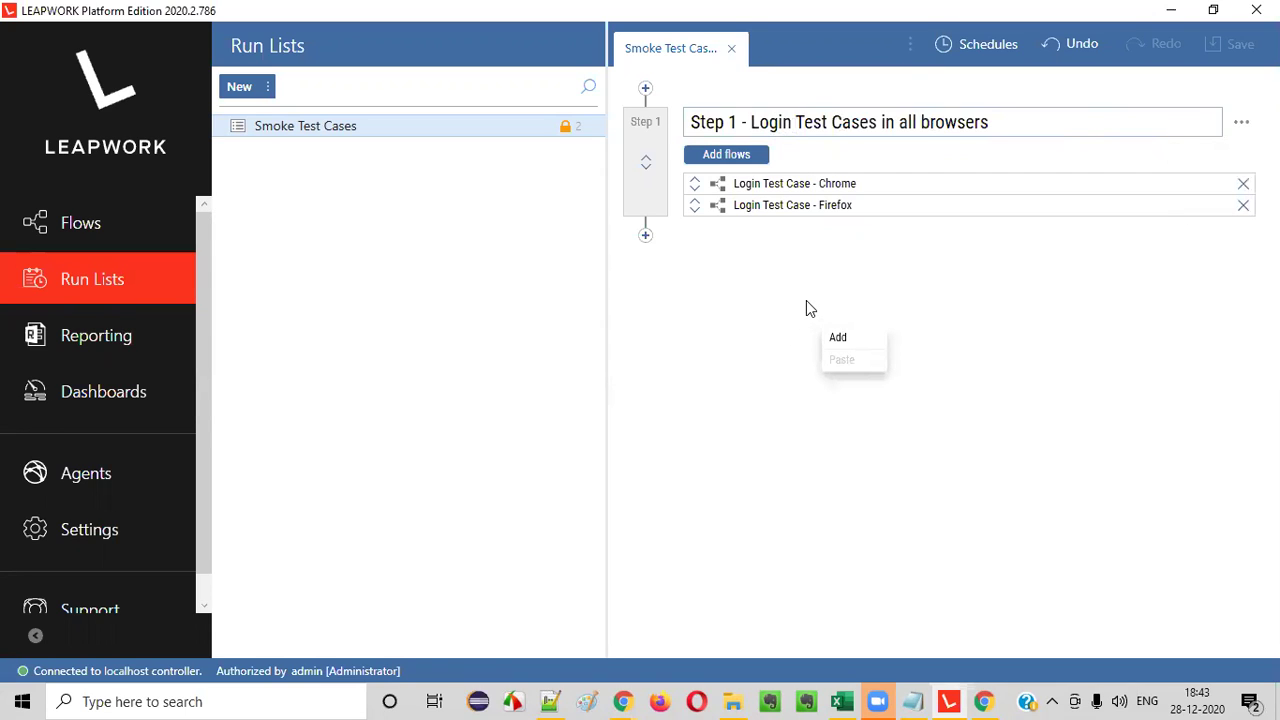
{"action": "left_click", "coordinate": [810, 308]}
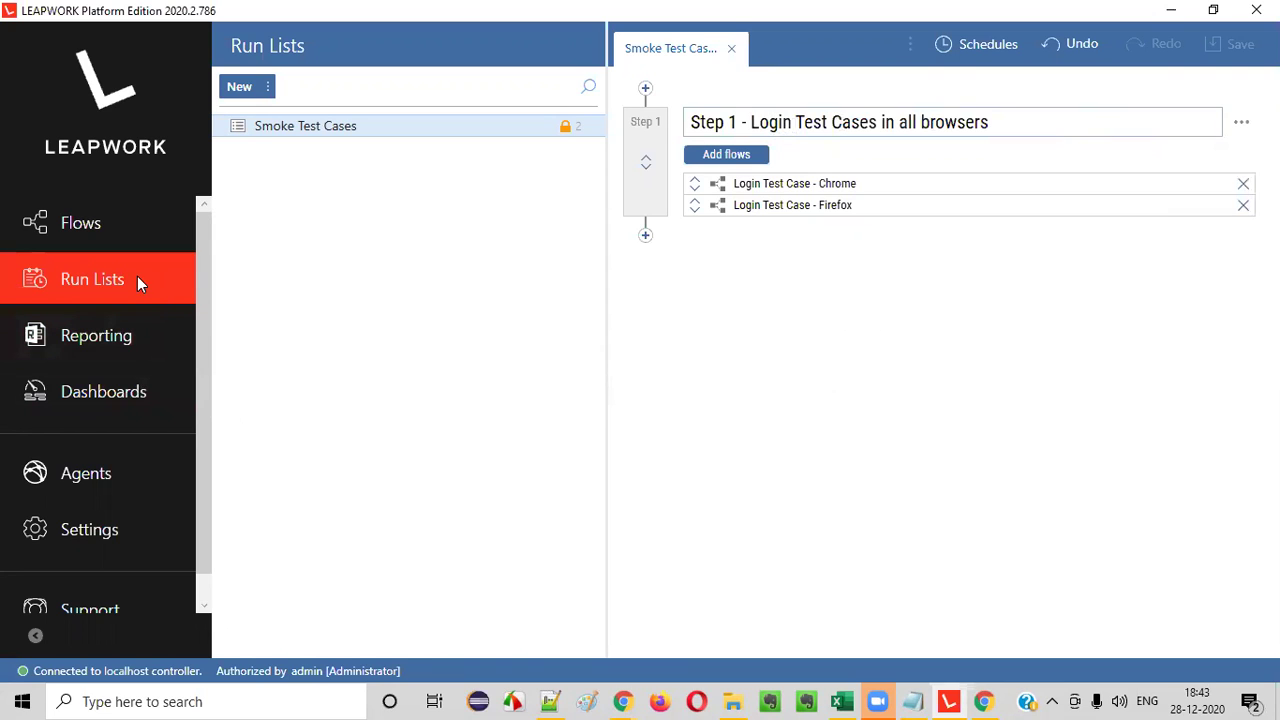
{"action": "right_click", "coordinate": [388, 131]}
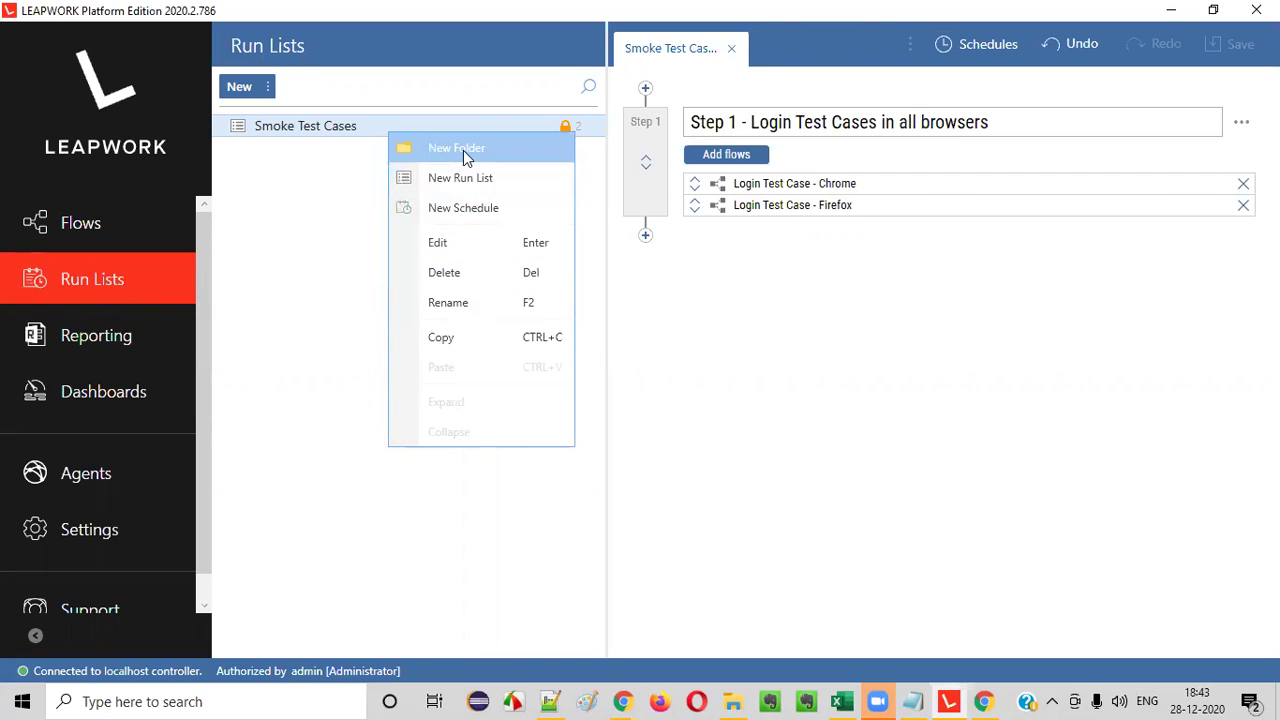
{"action": "left_click", "coordinate": [268, 85]}
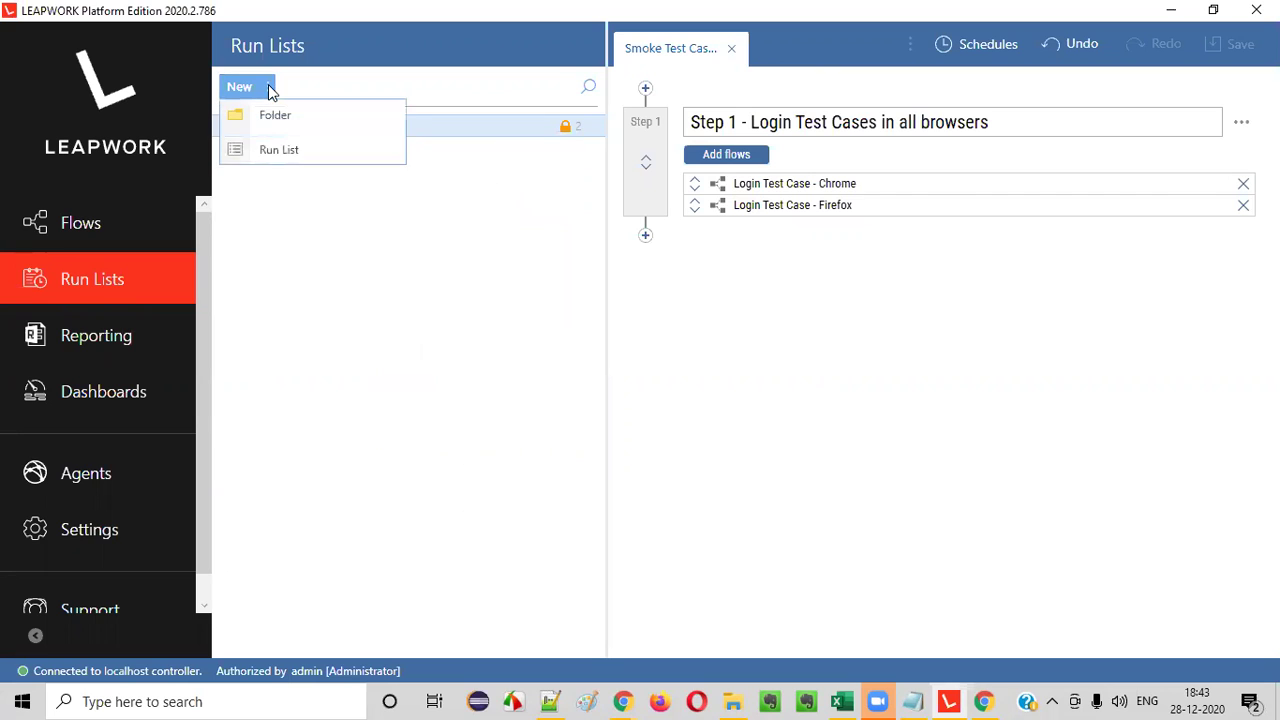
- Switch to the Flows page and browse its New menu and preview agent list
{"action": "left_click", "coordinate": [96, 226]}
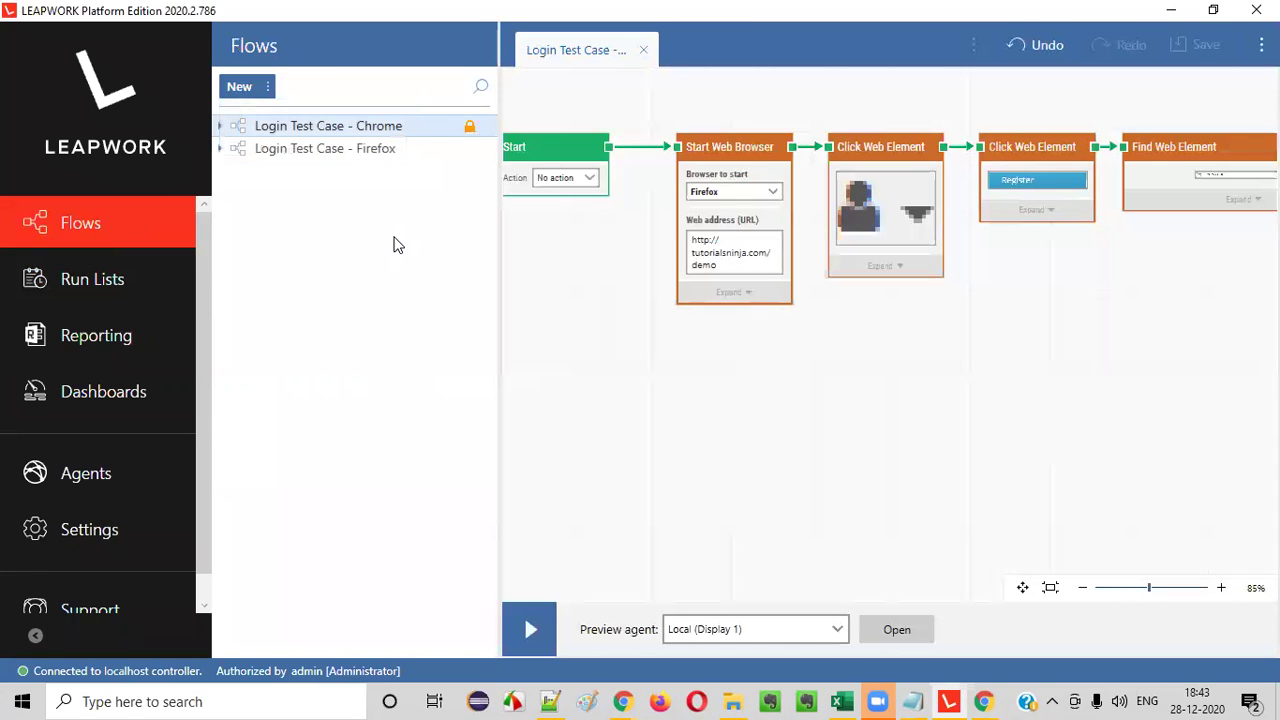
{"action": "left_click", "coordinate": [268, 88]}
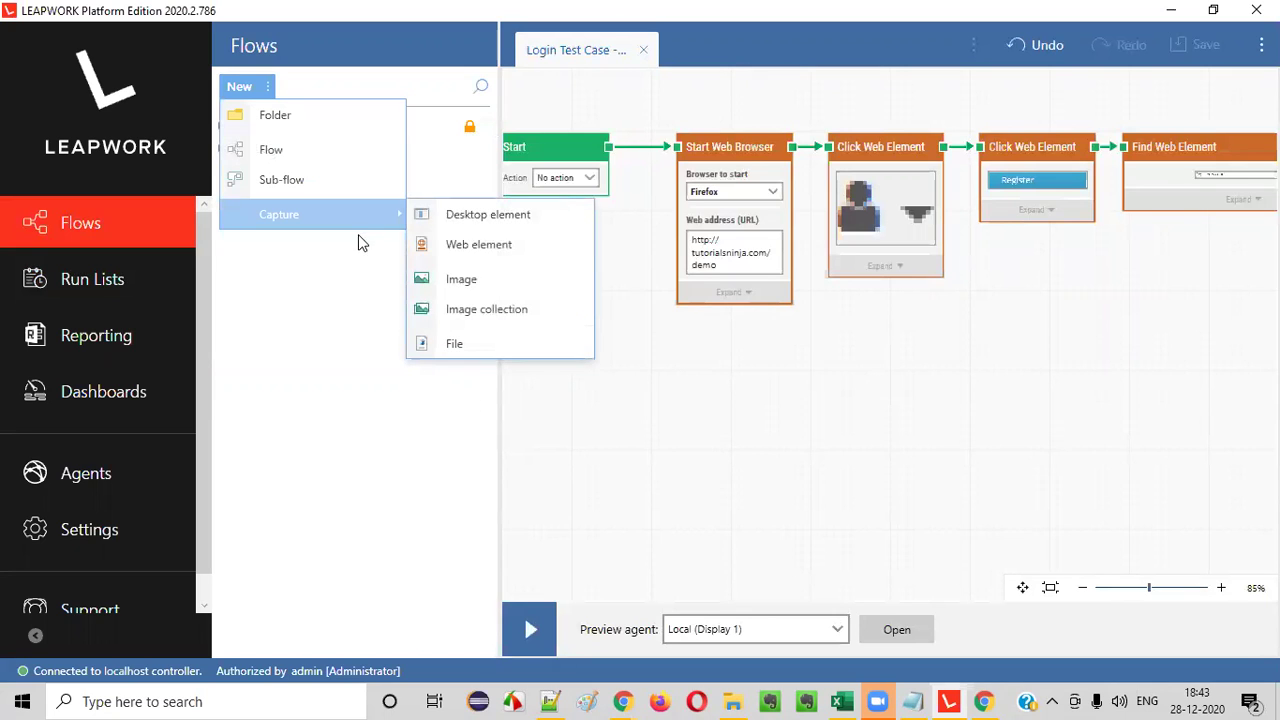
{"action": "left_click", "coordinate": [748, 628]}
{"action": "left_click", "coordinate": [748, 628]}
{"action": "left_click", "coordinate": [748, 628]}
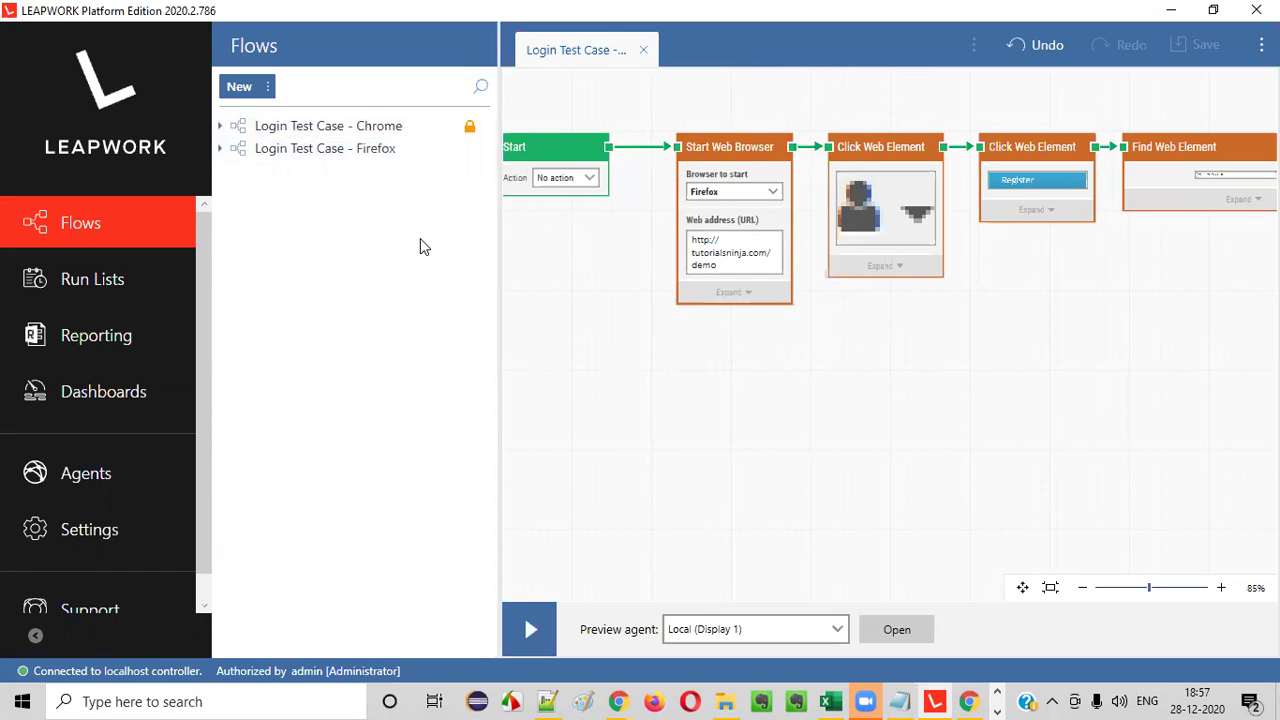
- Start a new schedule for the Smoke Test Cases run list titled 'ScheduleOne'
{"action": "left_click", "coordinate": [98, 279]}
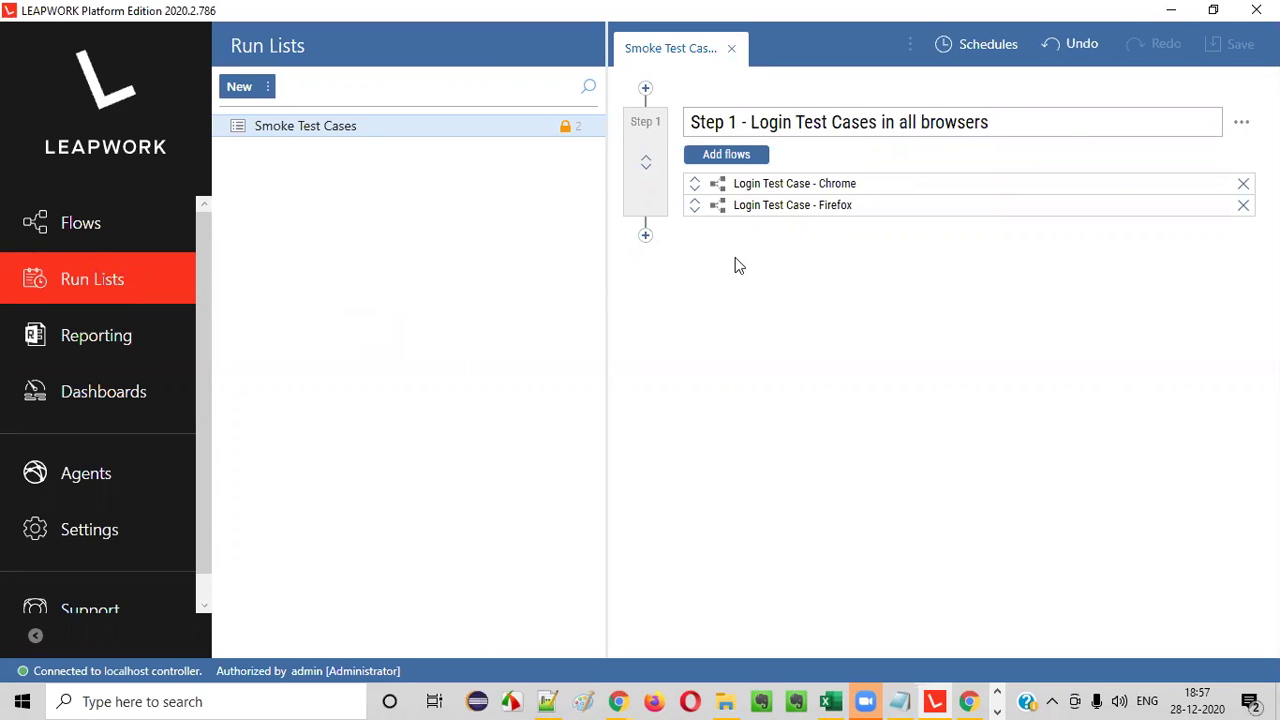
{"action": "left_click", "coordinate": [988, 44]}
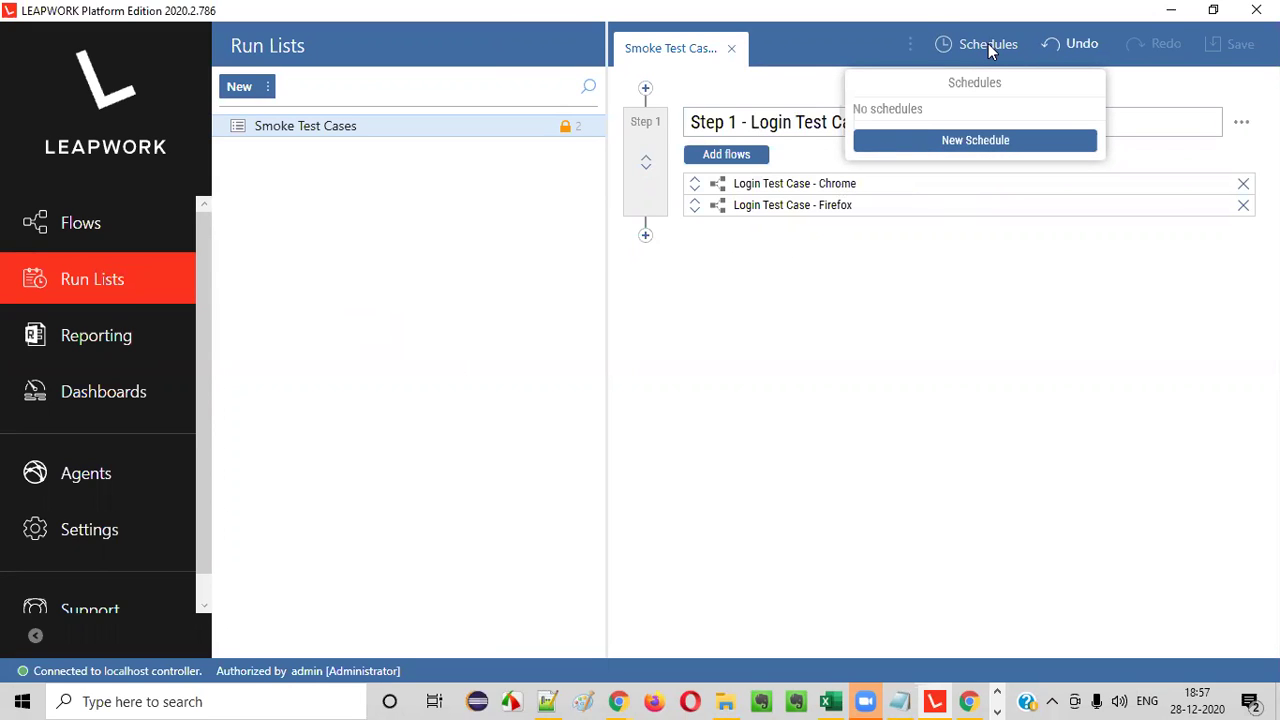
{"action": "left_click", "coordinate": [980, 146]}
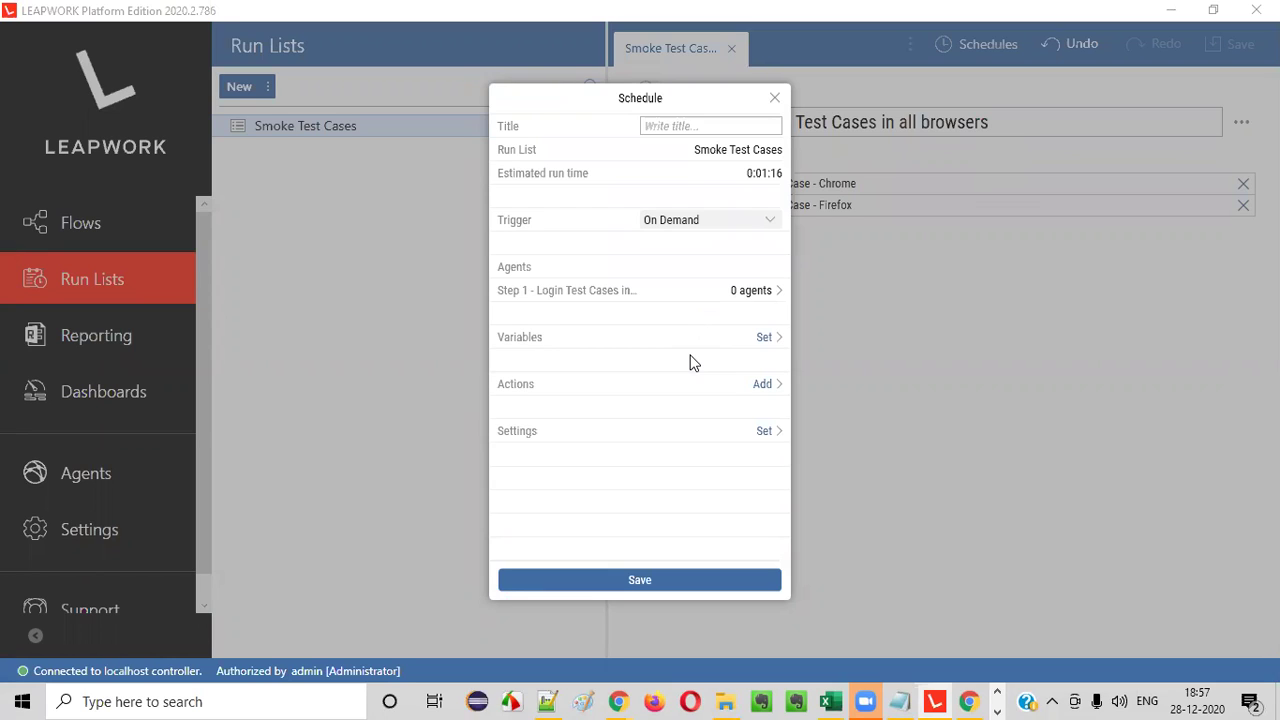
{"action": "left_click", "coordinate": [673, 126]}
{"action": "type", "text": "ScheduleOne"}
- Set the schedule's trigger to Schedule with an 18:59 start time
{"action": "left_click", "coordinate": [697, 224]}
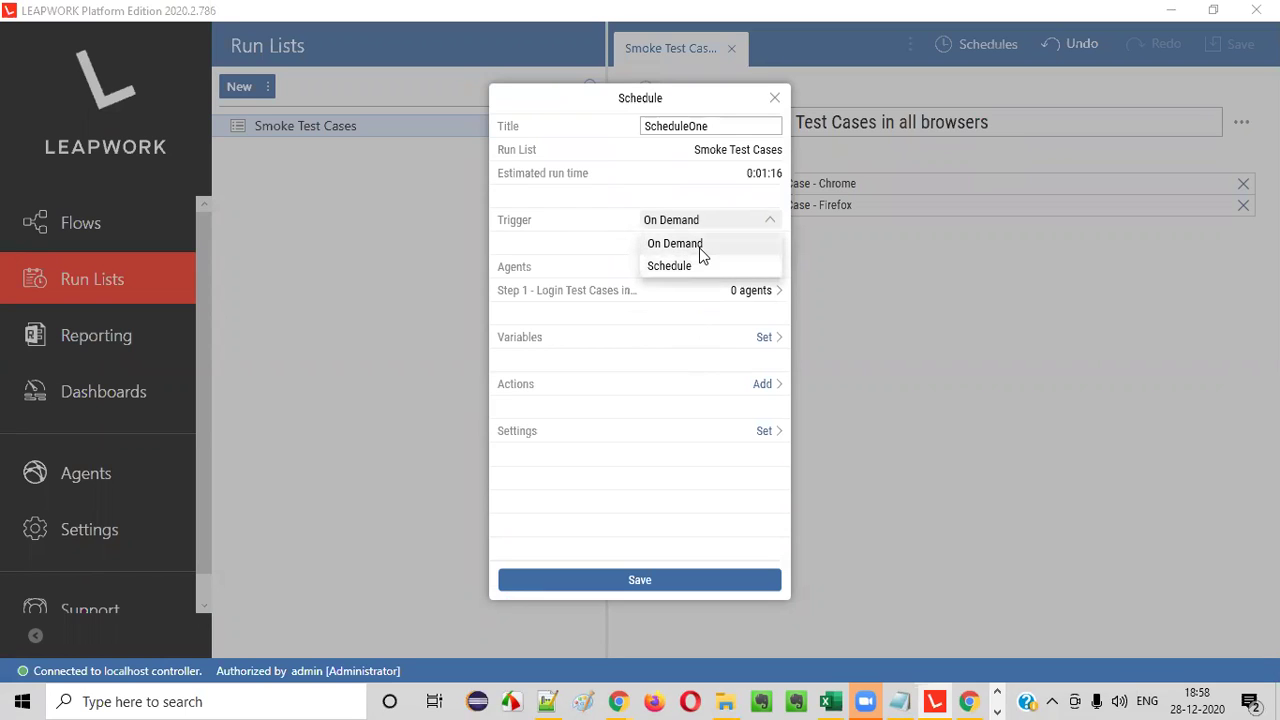
{"action": "left_click", "coordinate": [712, 244]}
{"action": "left_click", "coordinate": [719, 226]}
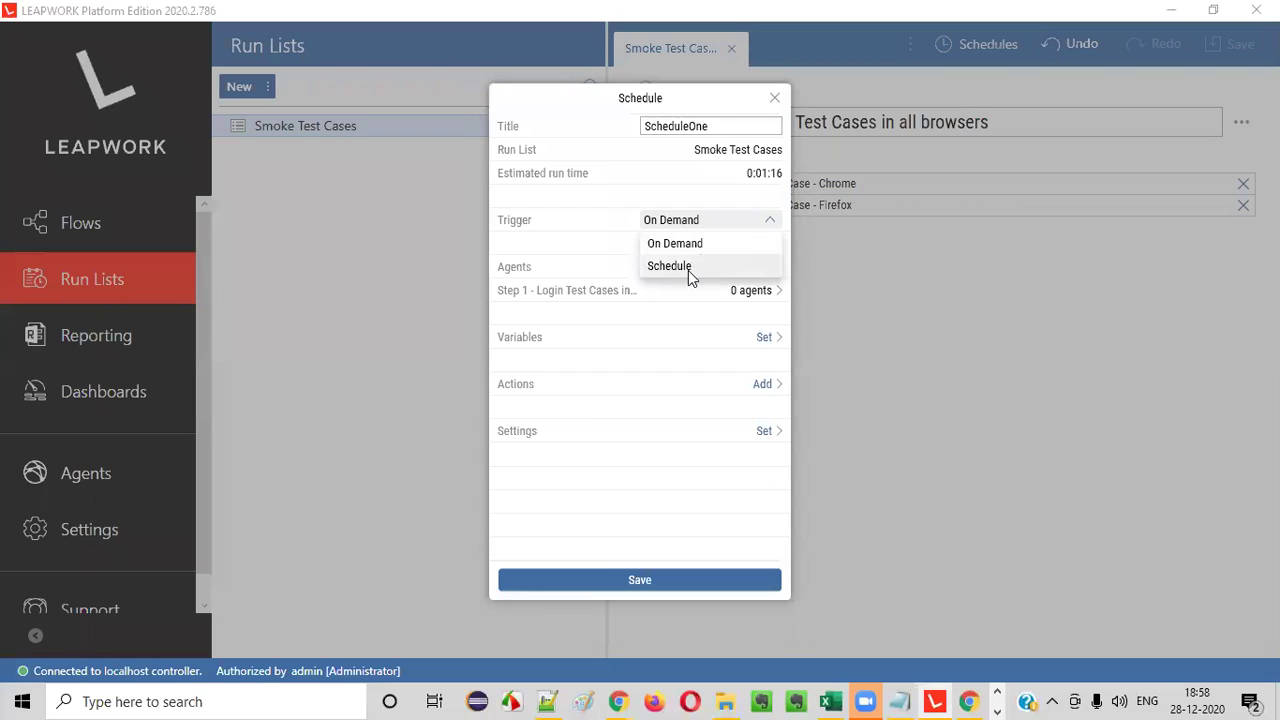
{"action": "left_click", "coordinate": [688, 267]}
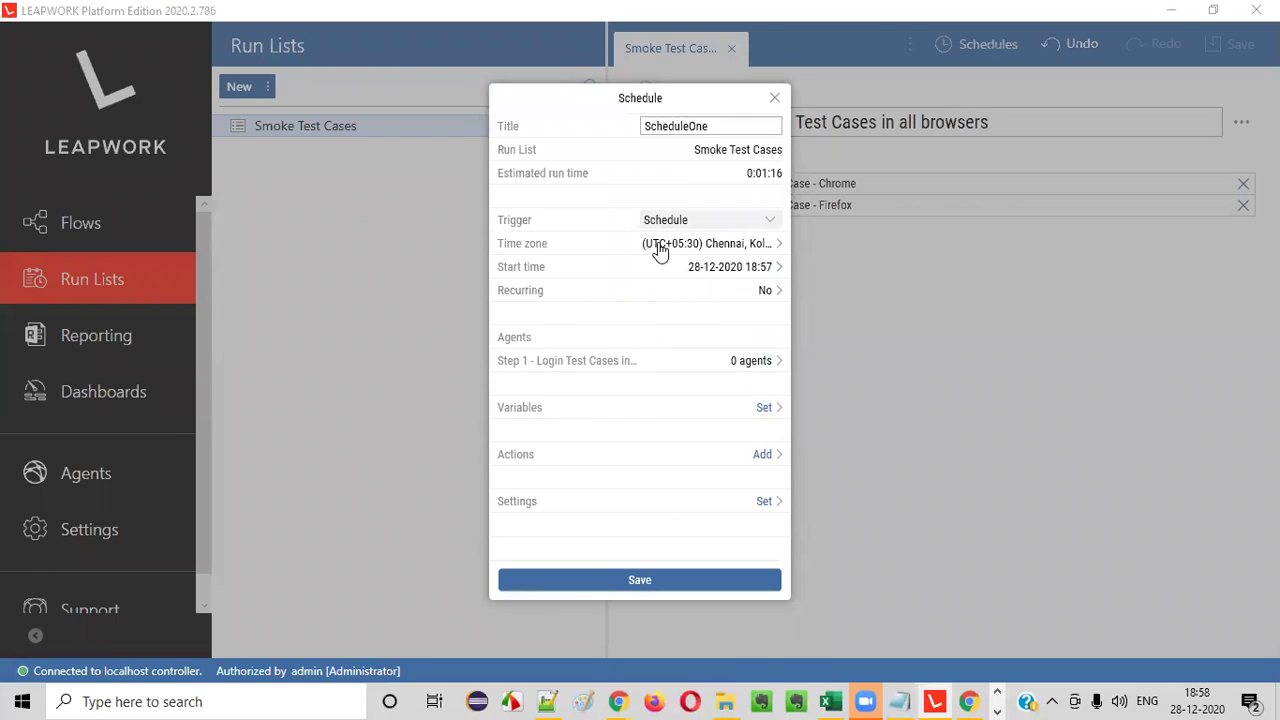
{"action": "left_click", "coordinate": [728, 270]}
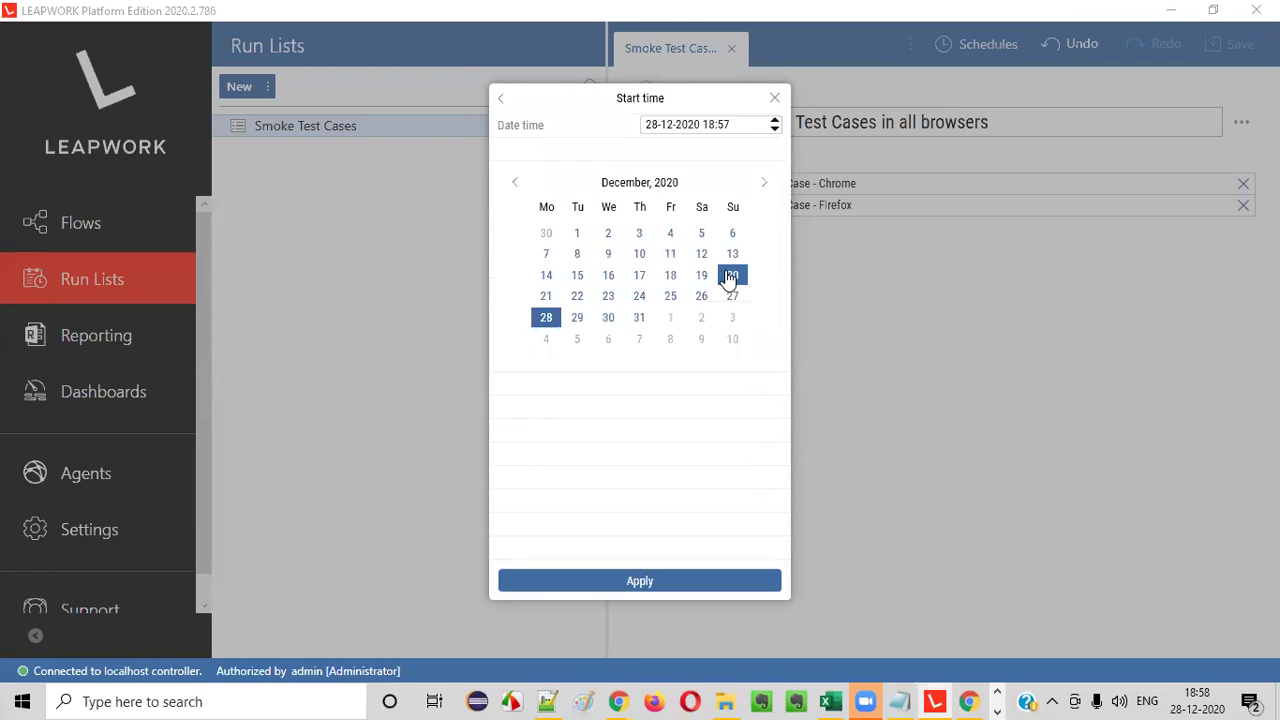
{"action": "double_click", "coordinate": [726, 125]}
{"action": "key", "text": "Up"}
{"action": "key", "text": "Up"}
{"action": "left_click", "coordinate": [655, 586]}
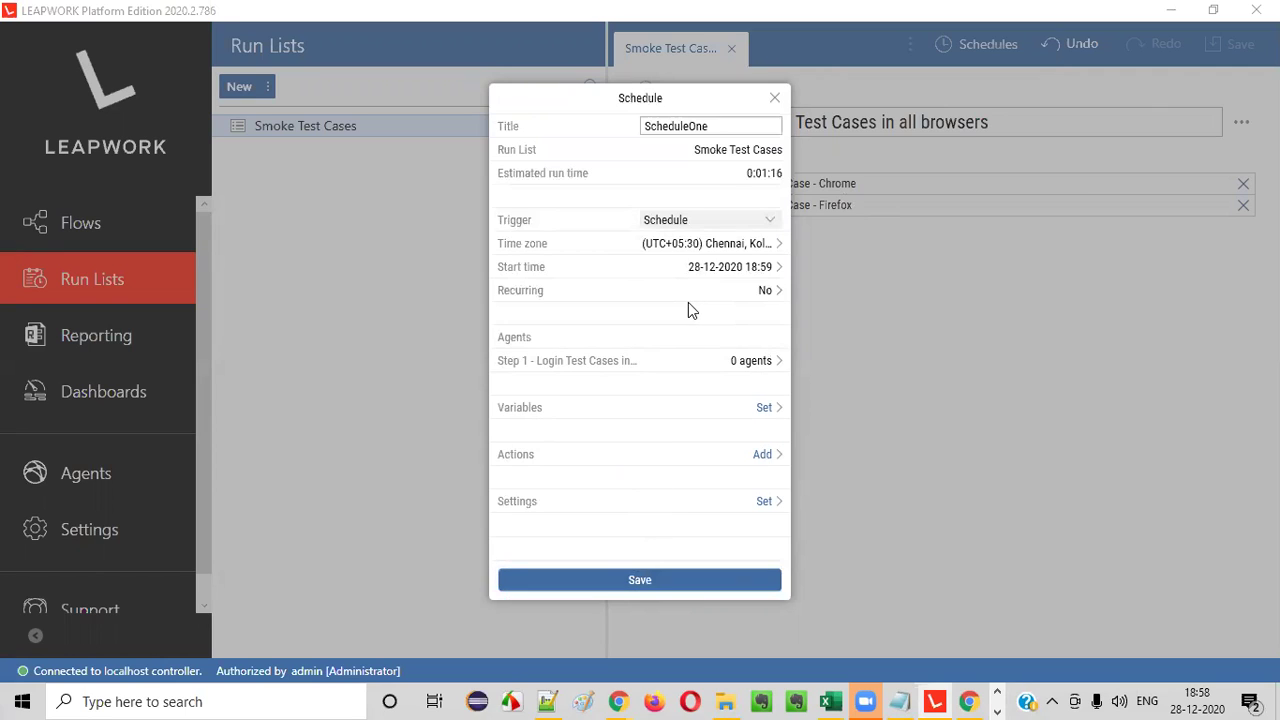
- Attempt to save, then close Step 1's agent selection without choosing an agent
{"action": "left_click", "coordinate": [626, 588]}
{"action": "mouse_move", "coordinate": [733, 372]}
{"action": "left_click", "coordinate": [733, 372]}
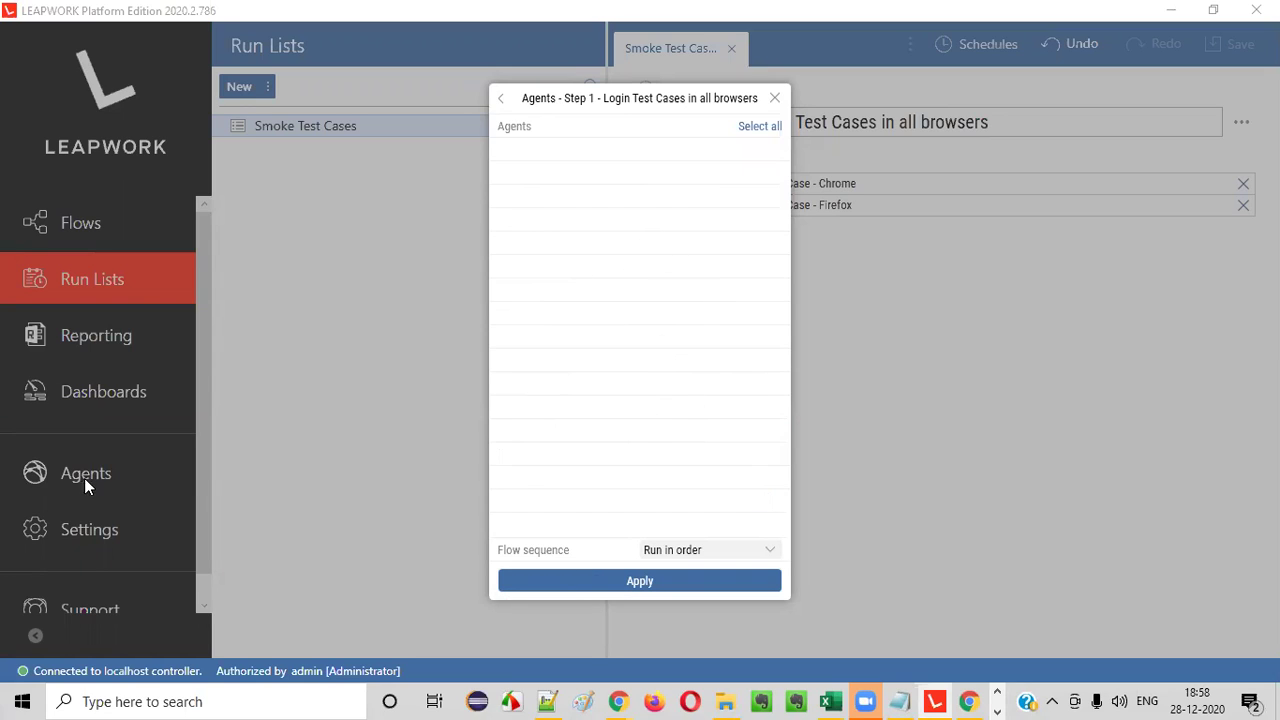
{"action": "left_click", "coordinate": [776, 99]}
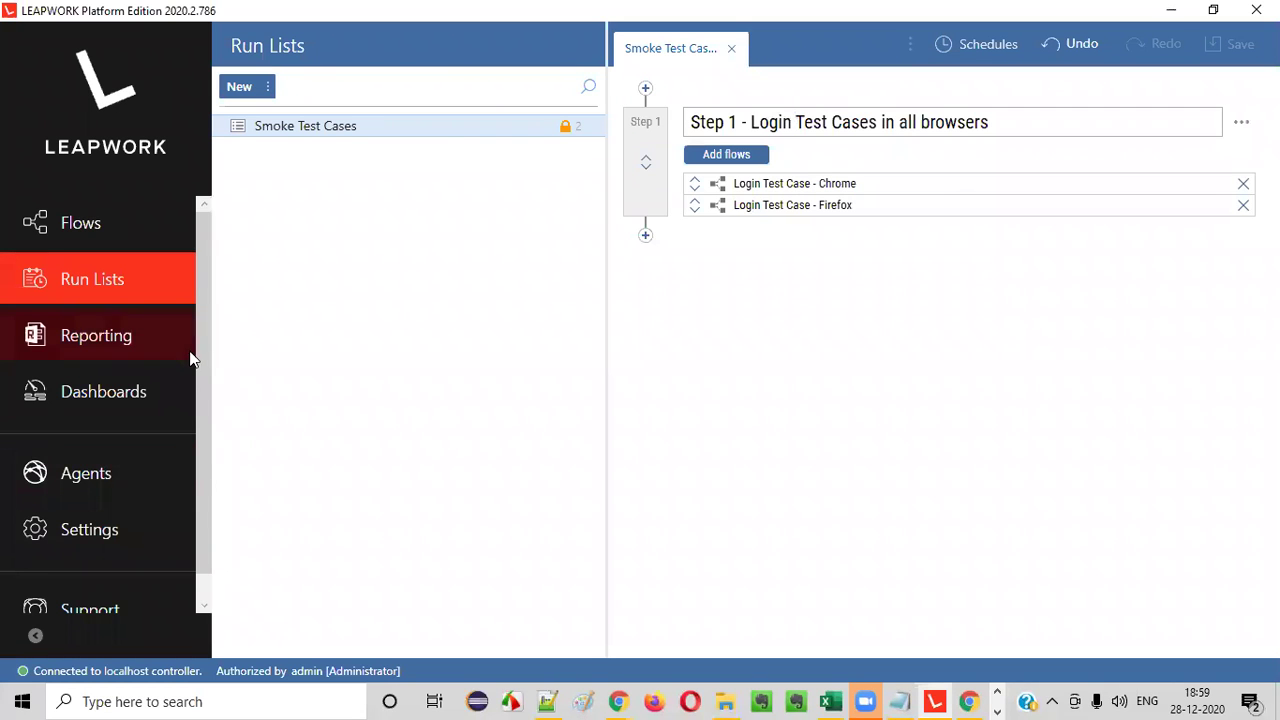
- On the Agents page, add a new BrowserStack agent, keeping BrowserStack as its type
{"action": "scroll", "coordinate": [204, 388], "scroll_direction": "down", "scroll_amount": 1}
{"action": "left_click", "coordinate": [102, 450]}
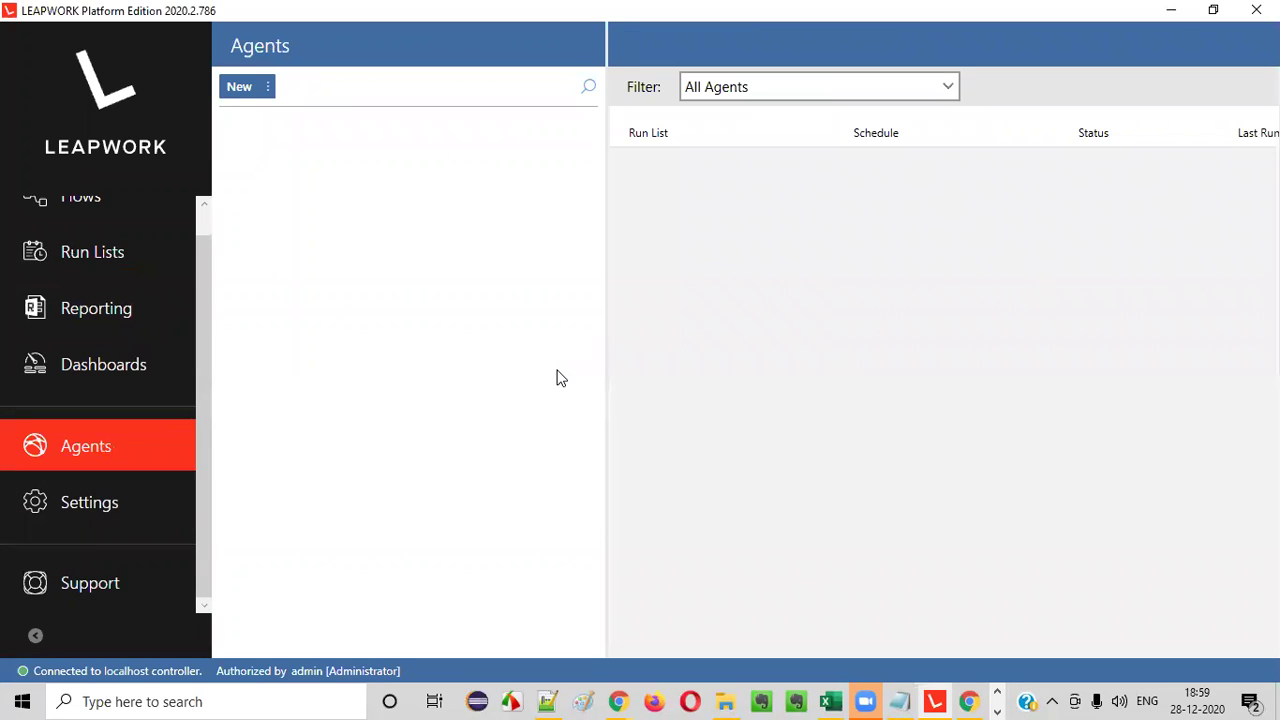
{"action": "left_click", "coordinate": [269, 88]}
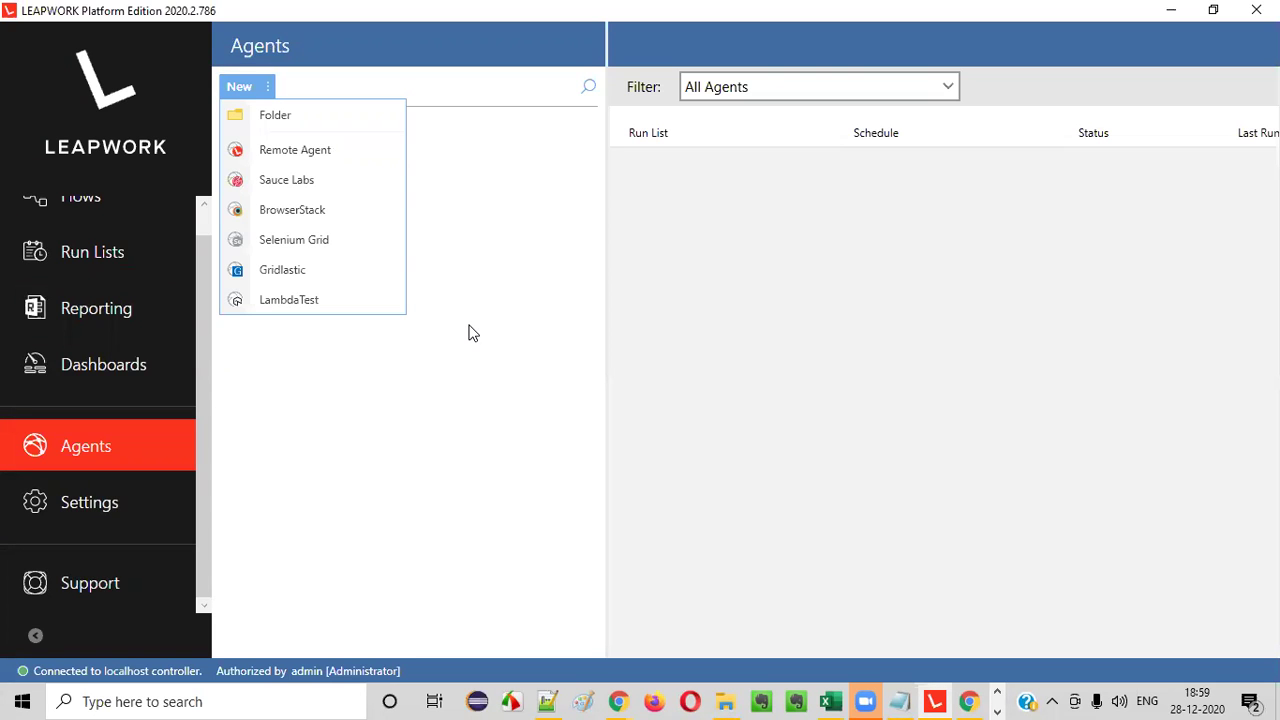
{"action": "left_click", "coordinate": [345, 212]}
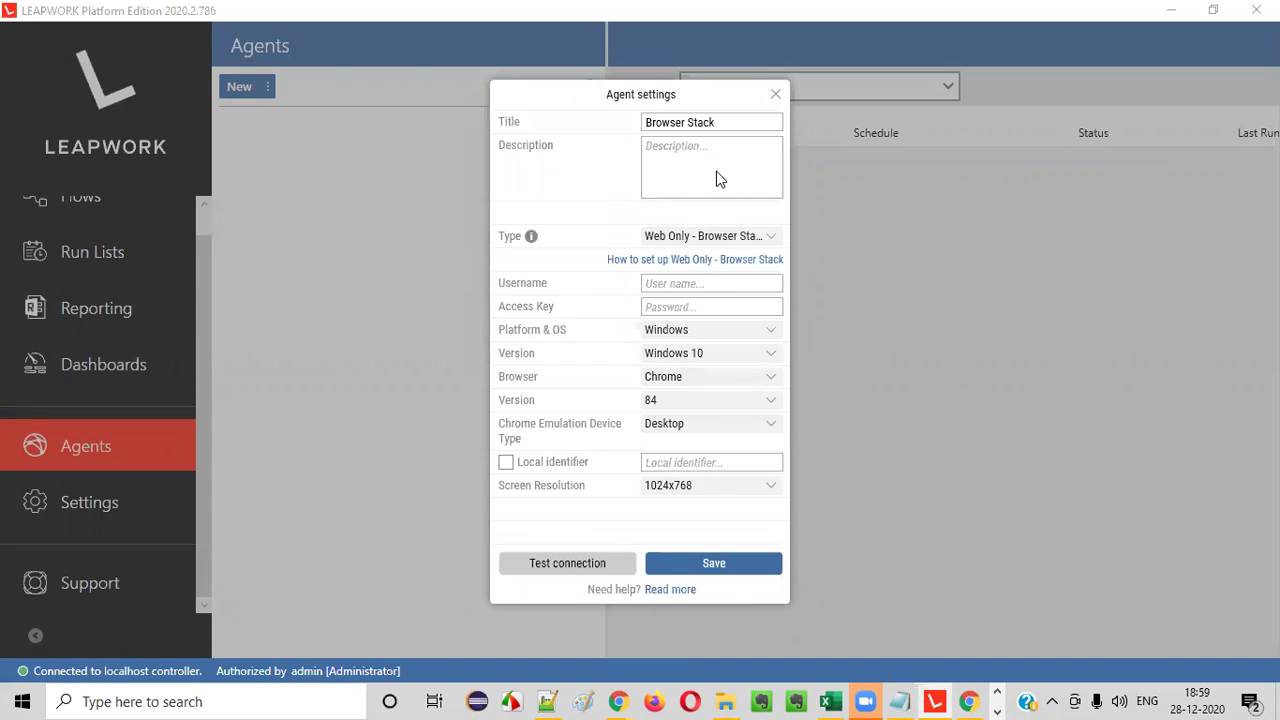
{"action": "left_click", "coordinate": [696, 240]}
{"action": "left_click", "coordinate": [699, 242]}
{"action": "left_click", "coordinate": [709, 240]}
{"action": "left_click", "coordinate": [709, 240]}
{"action": "left_click", "coordinate": [779, 95]}
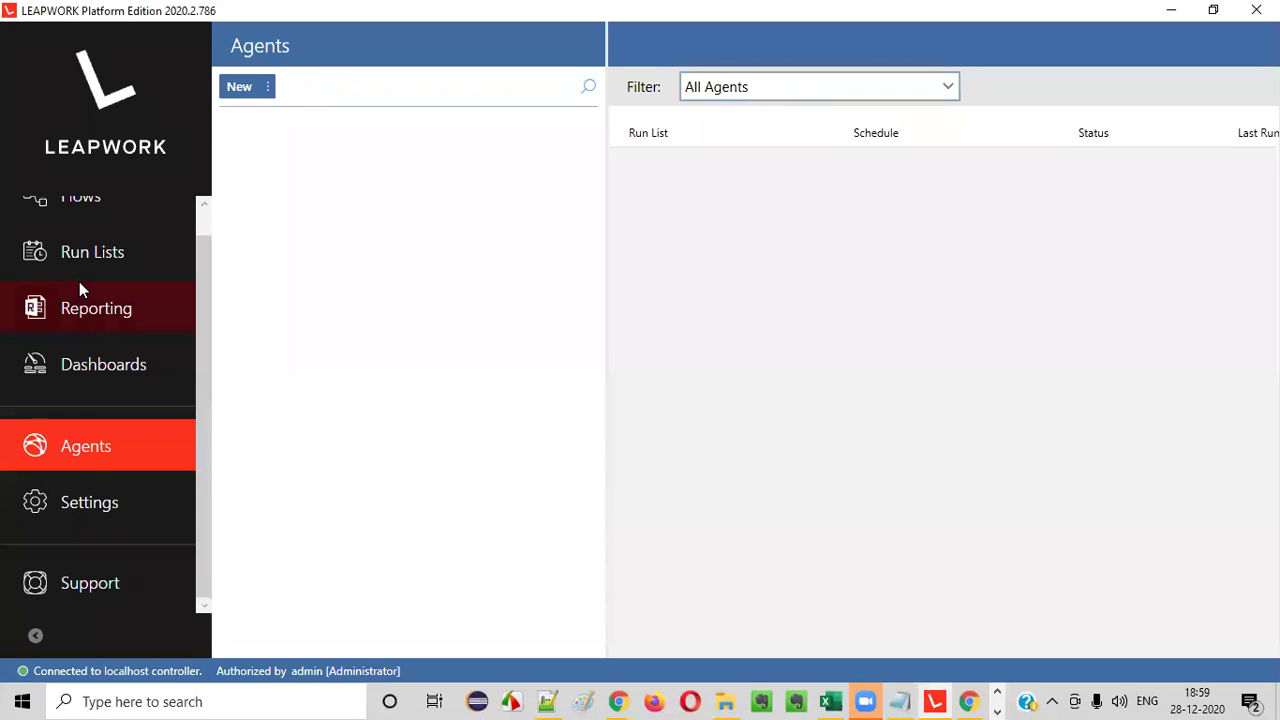
{"action": "scroll", "coordinate": [79, 281], "scroll_direction": "up", "scroll_amount": 1}
{"action": "left_click", "coordinate": [101, 237]}
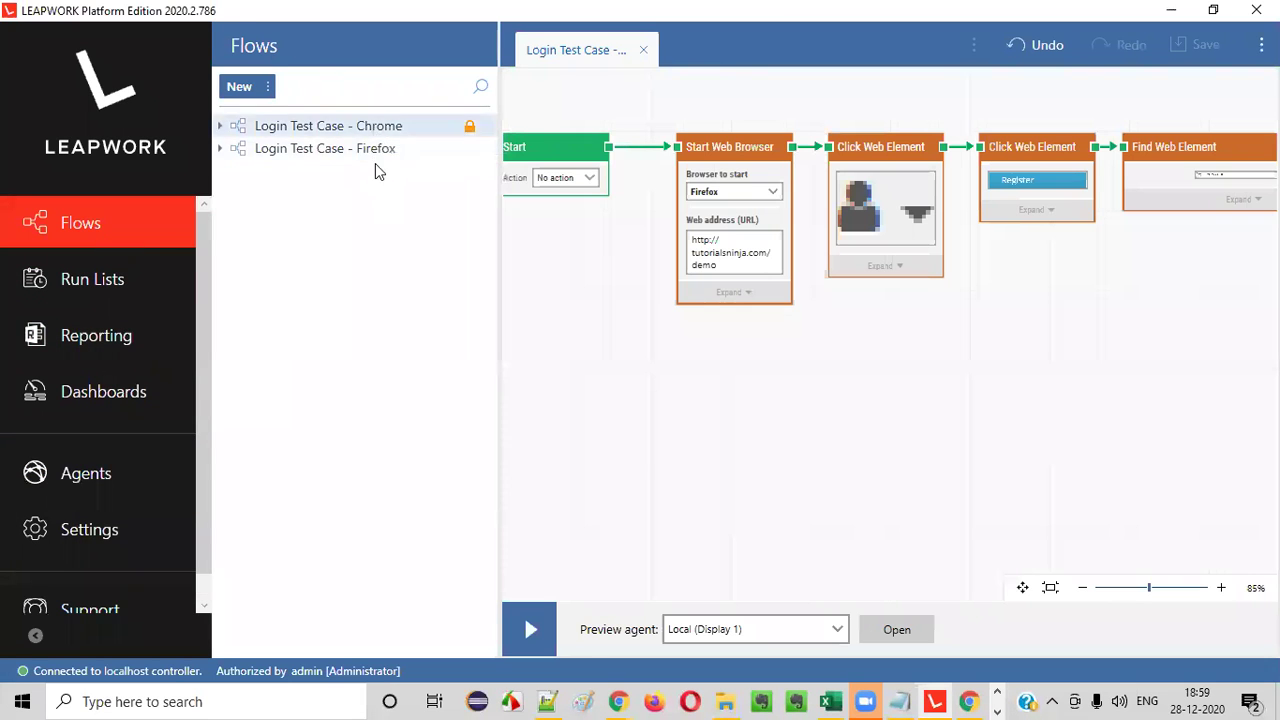
{"action": "left_click", "coordinate": [129, 288]}
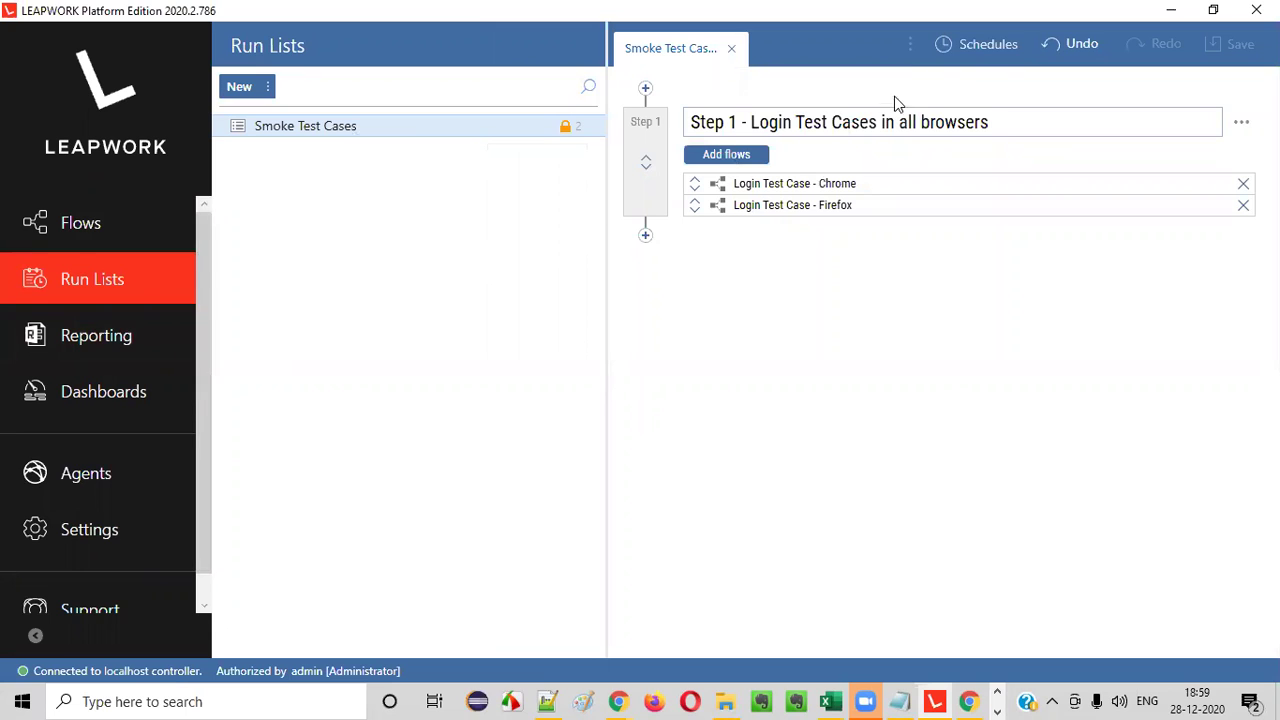
{"action": "left_click", "coordinate": [111, 471]}
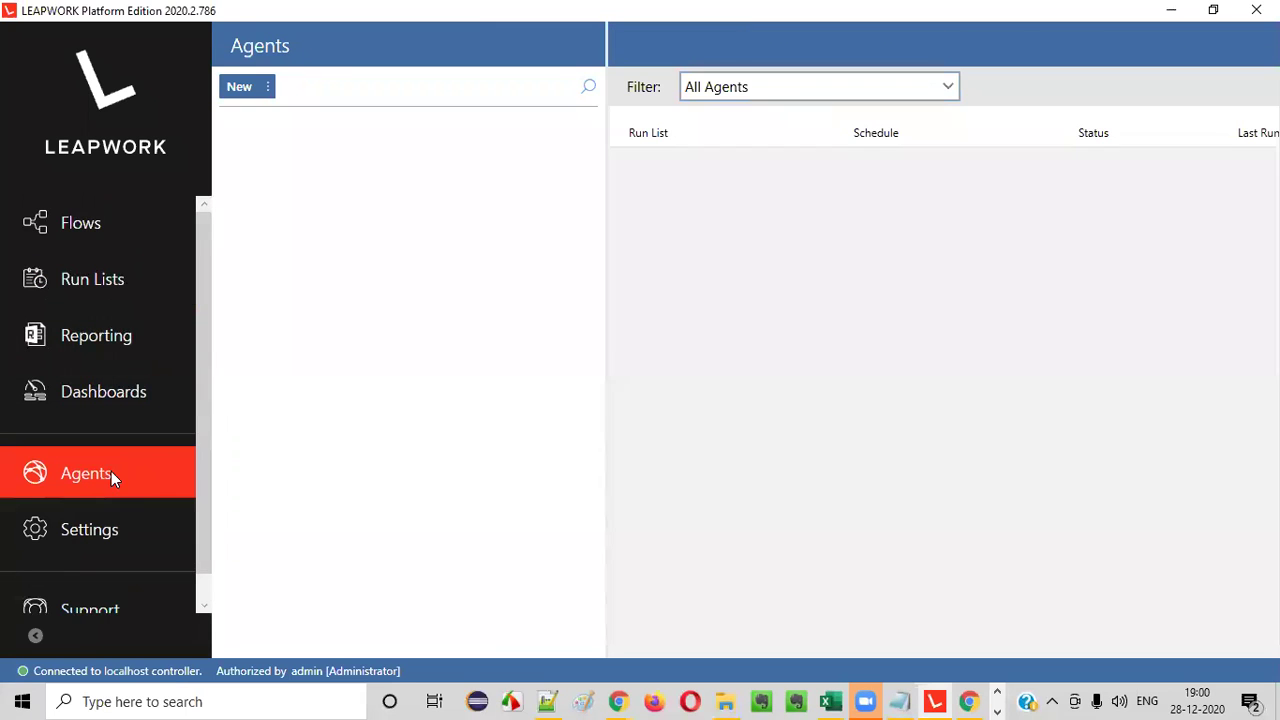
{"action": "left_click", "coordinate": [267, 90]}
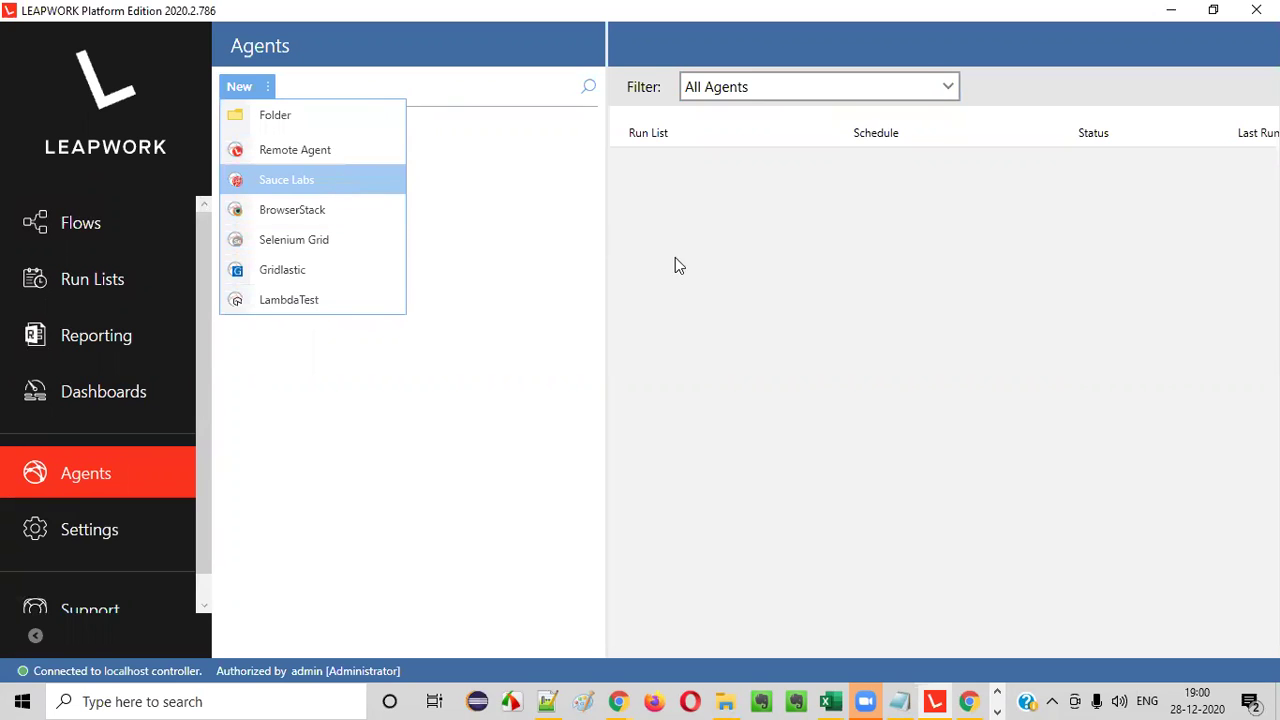
{"action": "left_click", "coordinate": [843, 328]}
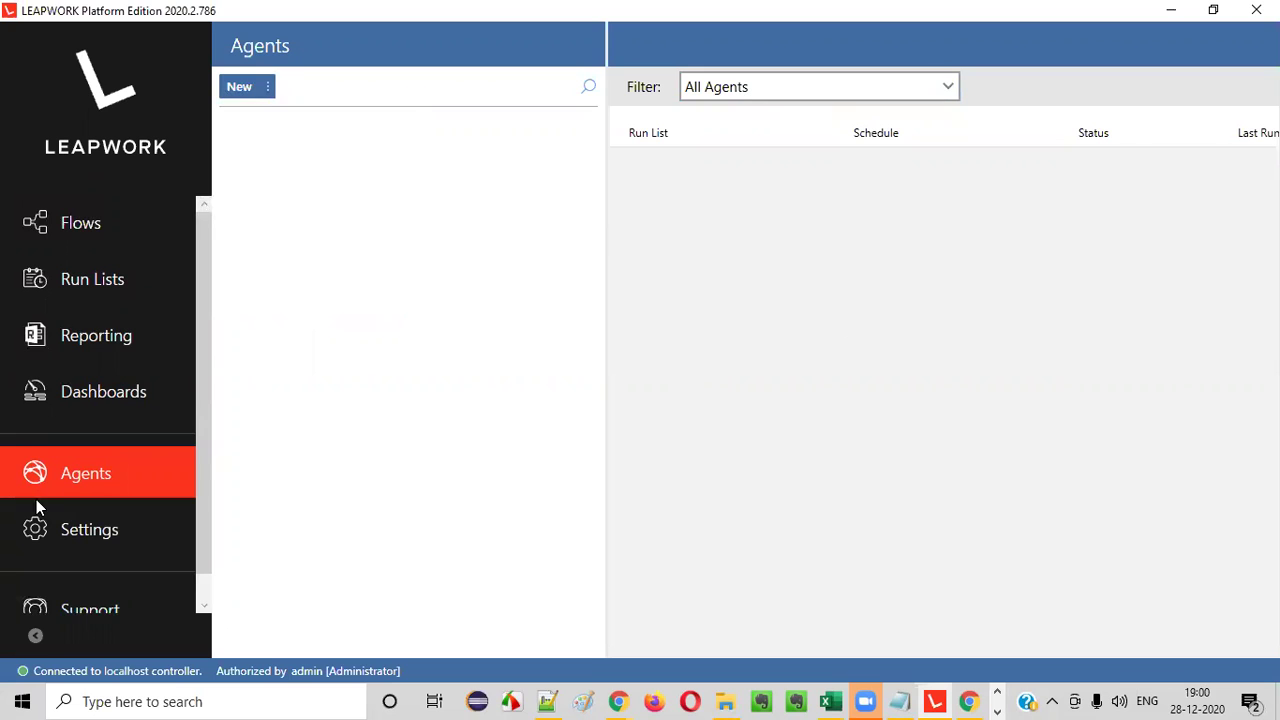
{"action": "left_click_drag", "start_coordinate": [197, 549], "coordinate": [212, 576]}
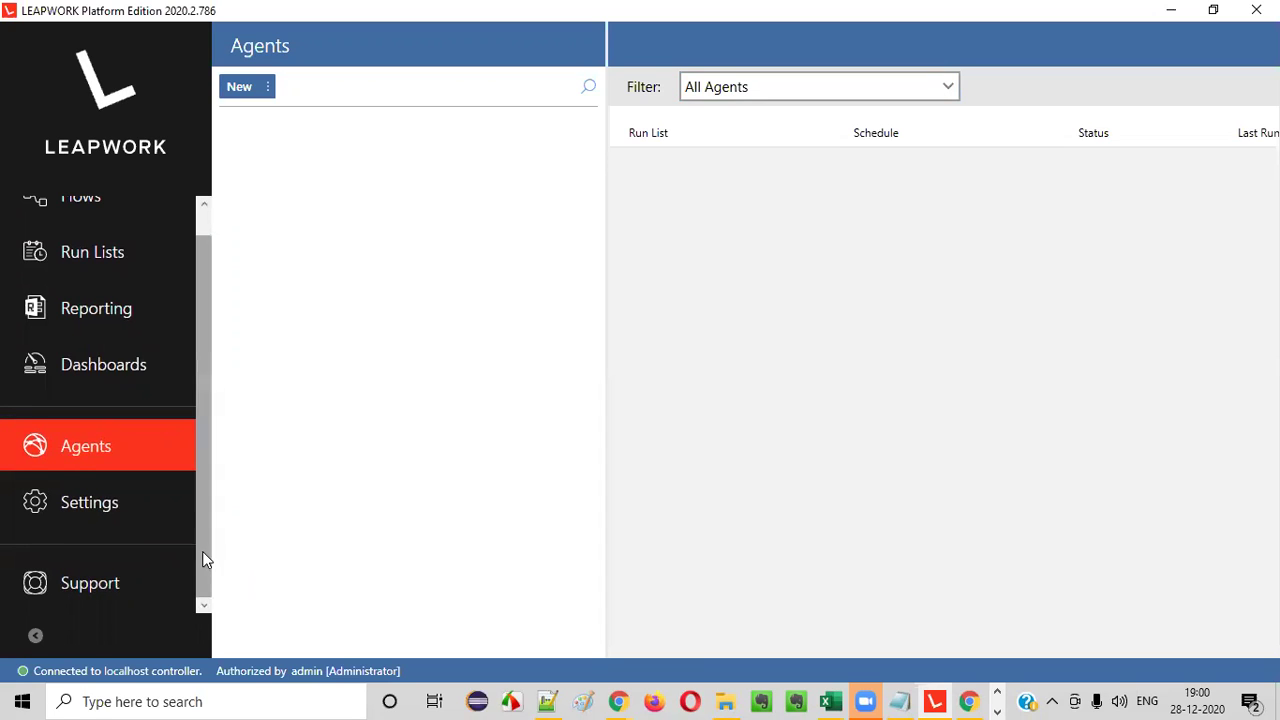
{"action": "left_click_drag", "start_coordinate": [202, 552], "coordinate": [212, 438]}
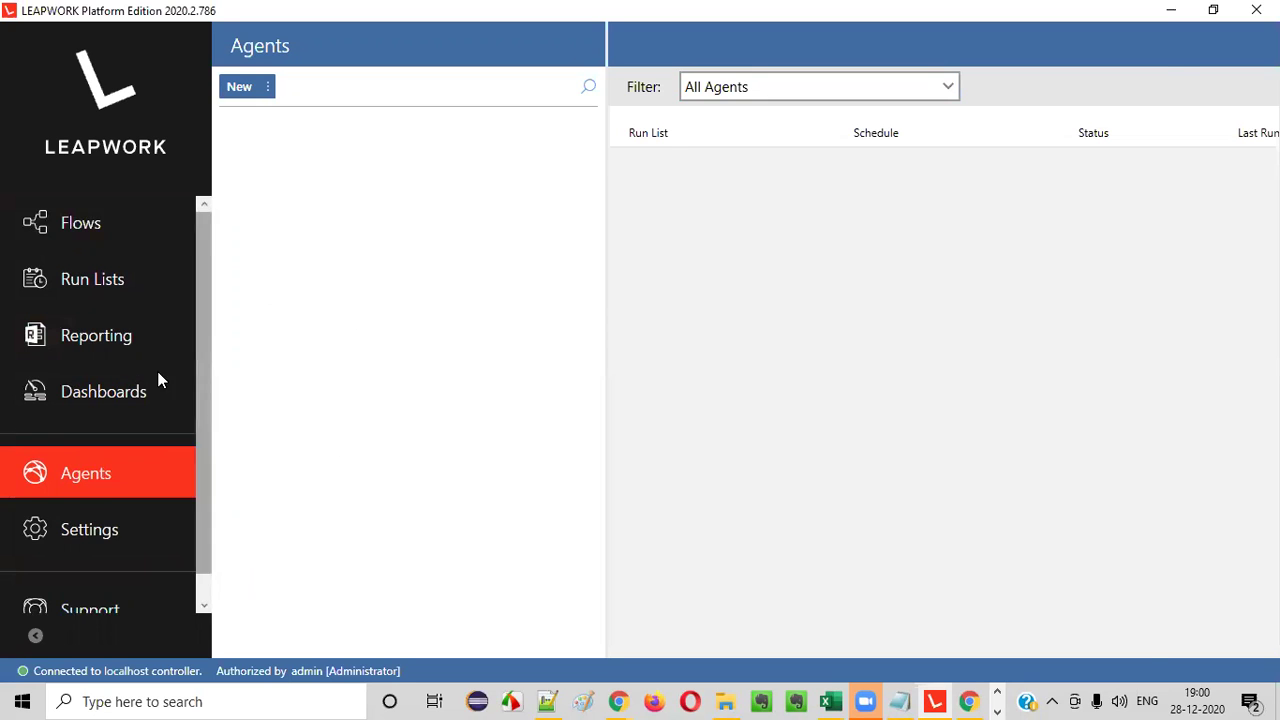
{"action": "left_click", "coordinate": [137, 343]}
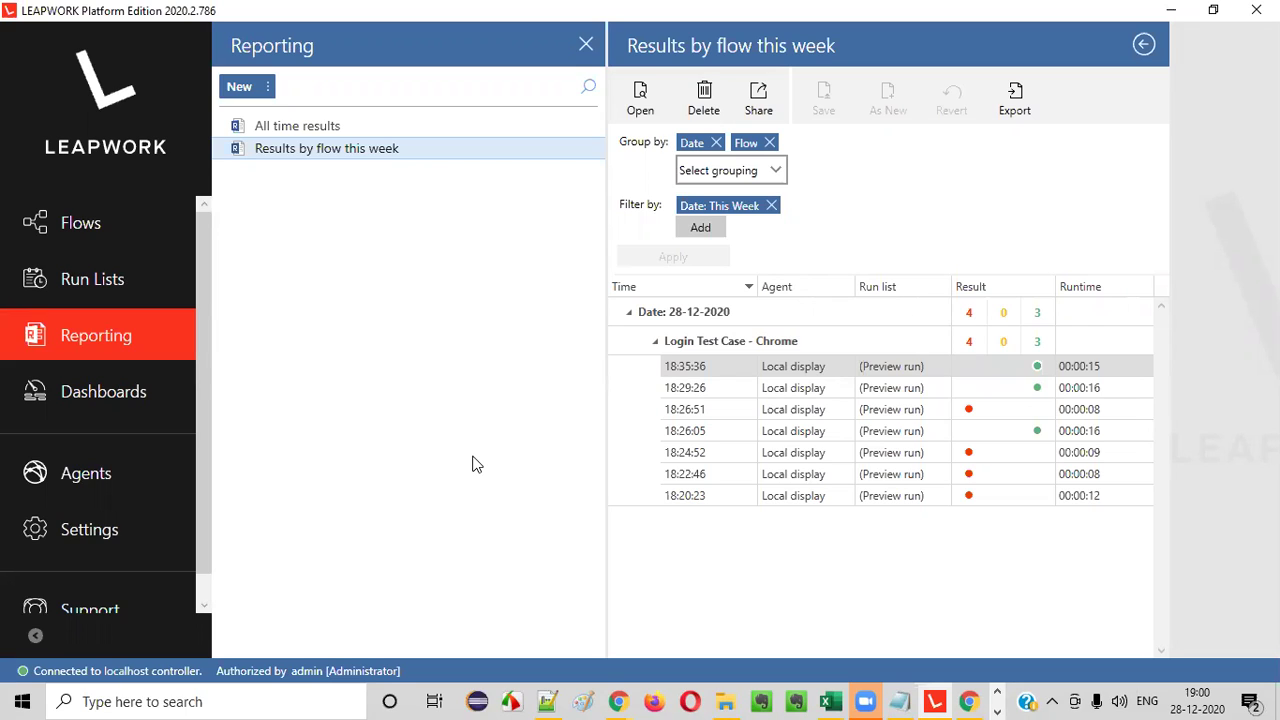
- Open the All time results report listing seven Login Test Case preview runs
{"action": "left_click", "coordinate": [377, 128]}
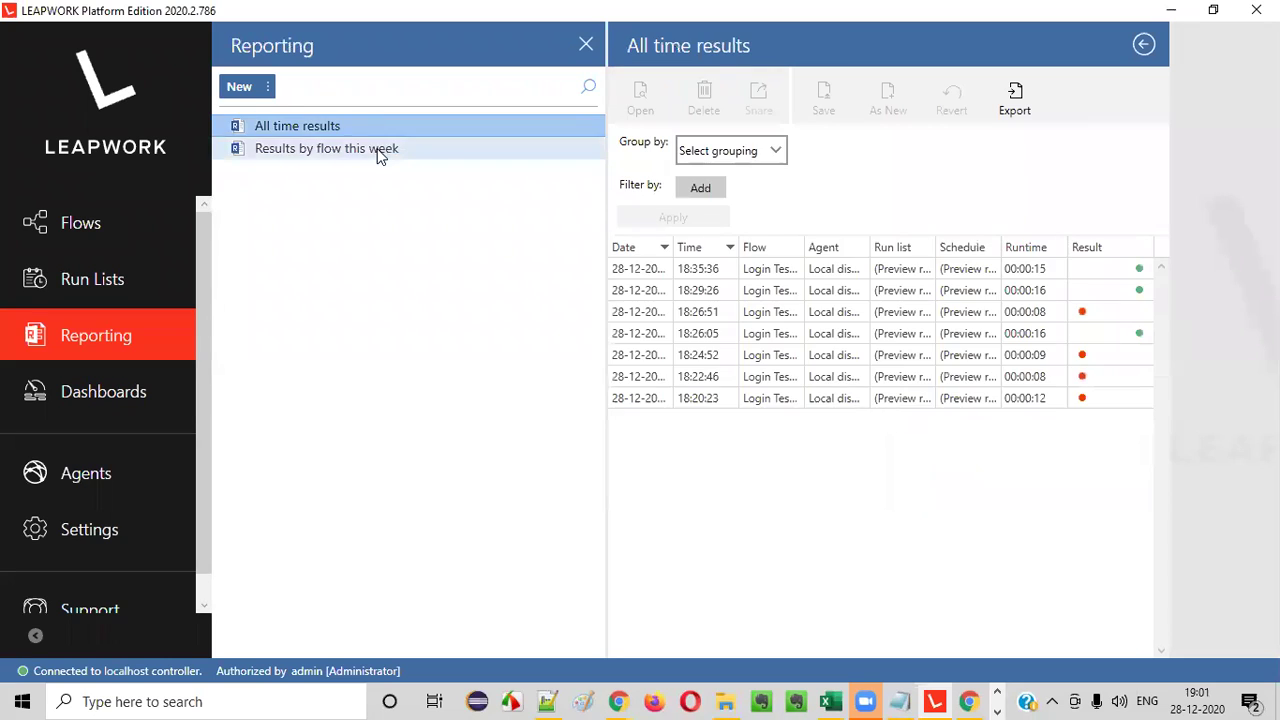
{"action": "left_click", "coordinate": [380, 152]}
- Open Results by flow this week, expand 28-12-2020 > Login Test Case - Chrome, and select the 18:26:51 run
{"action": "left_click", "coordinate": [382, 128]}
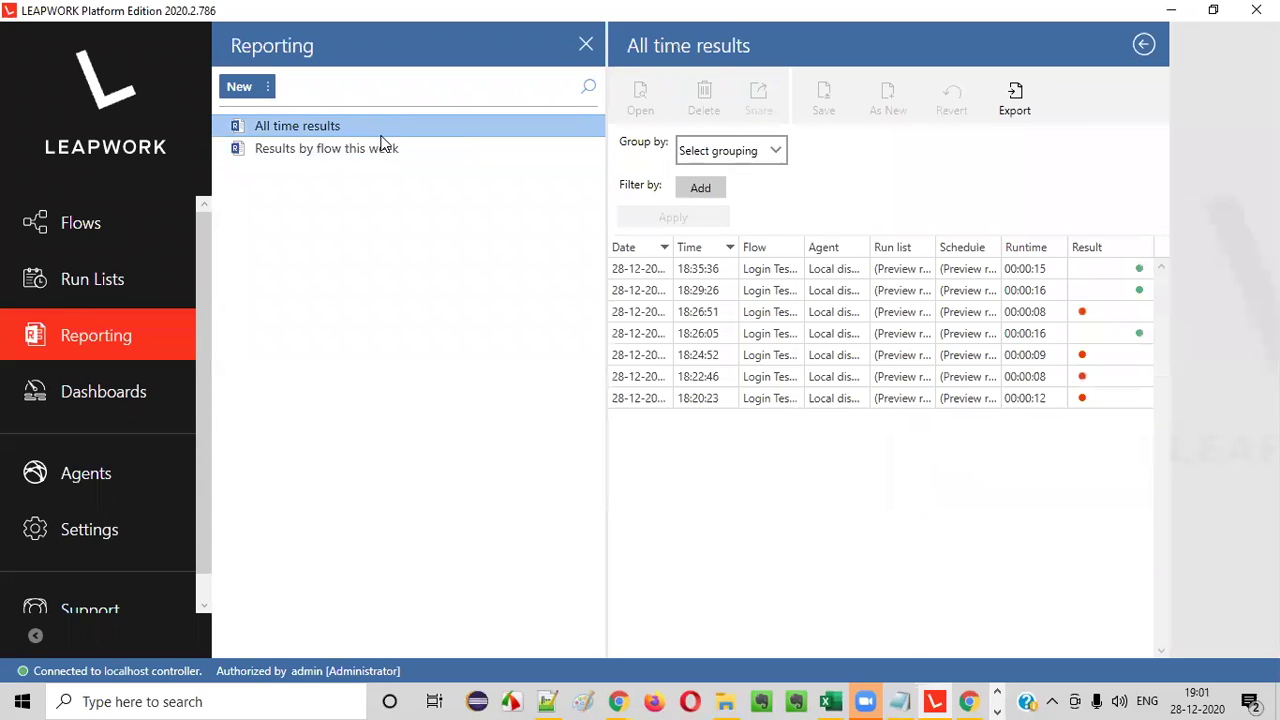
{"action": "left_click", "coordinate": [383, 149]}
{"action": "left_click", "coordinate": [390, 129]}
{"action": "left_click", "coordinate": [389, 149]}
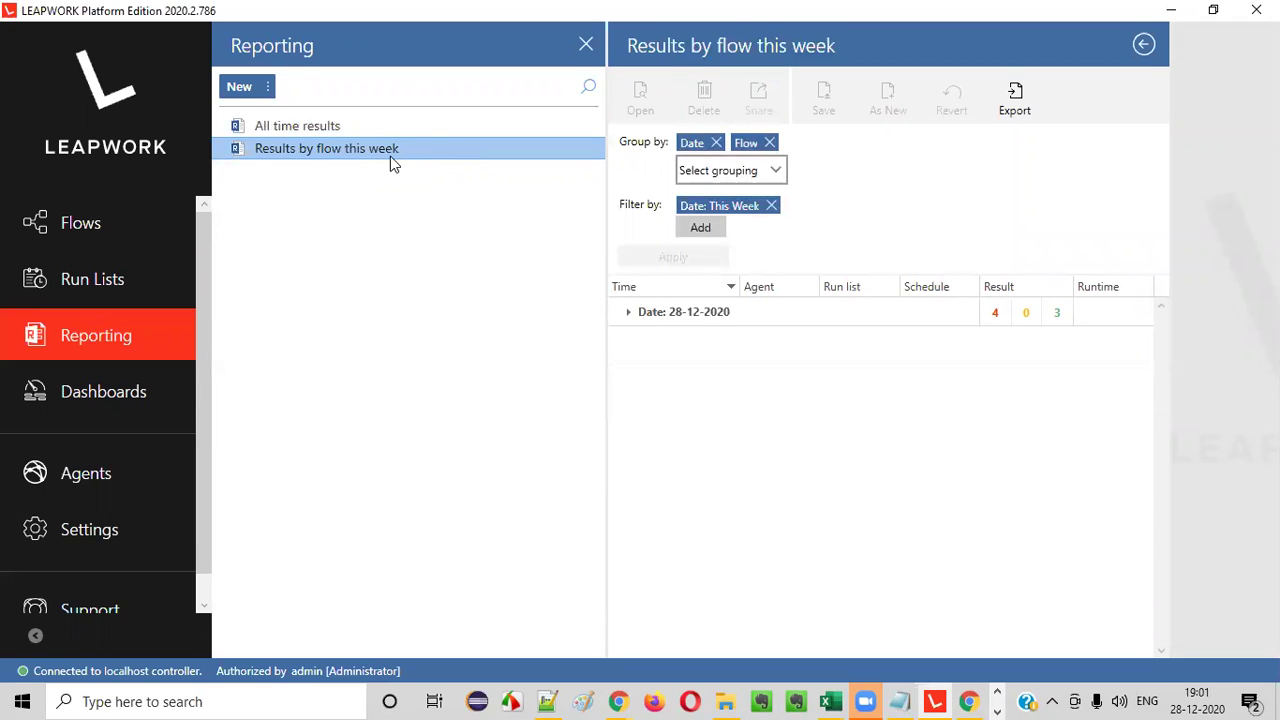
{"action": "left_click", "coordinate": [629, 312]}
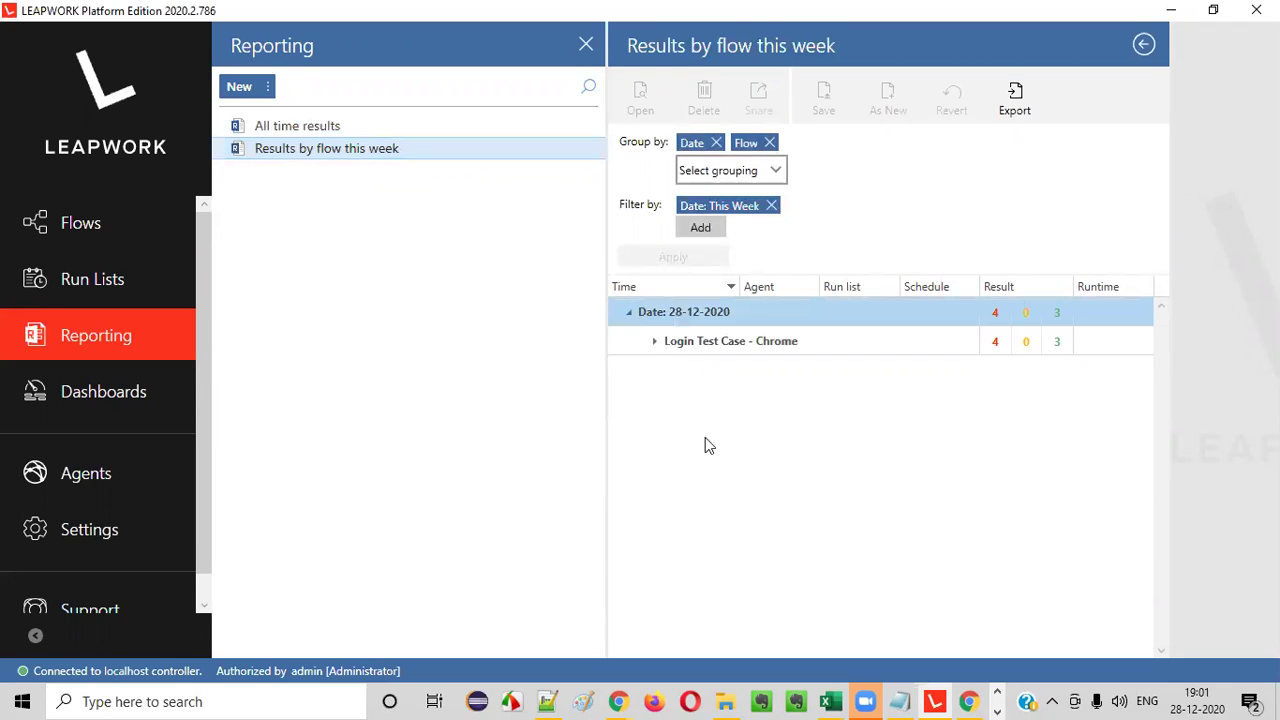
{"action": "left_click", "coordinate": [655, 342]}
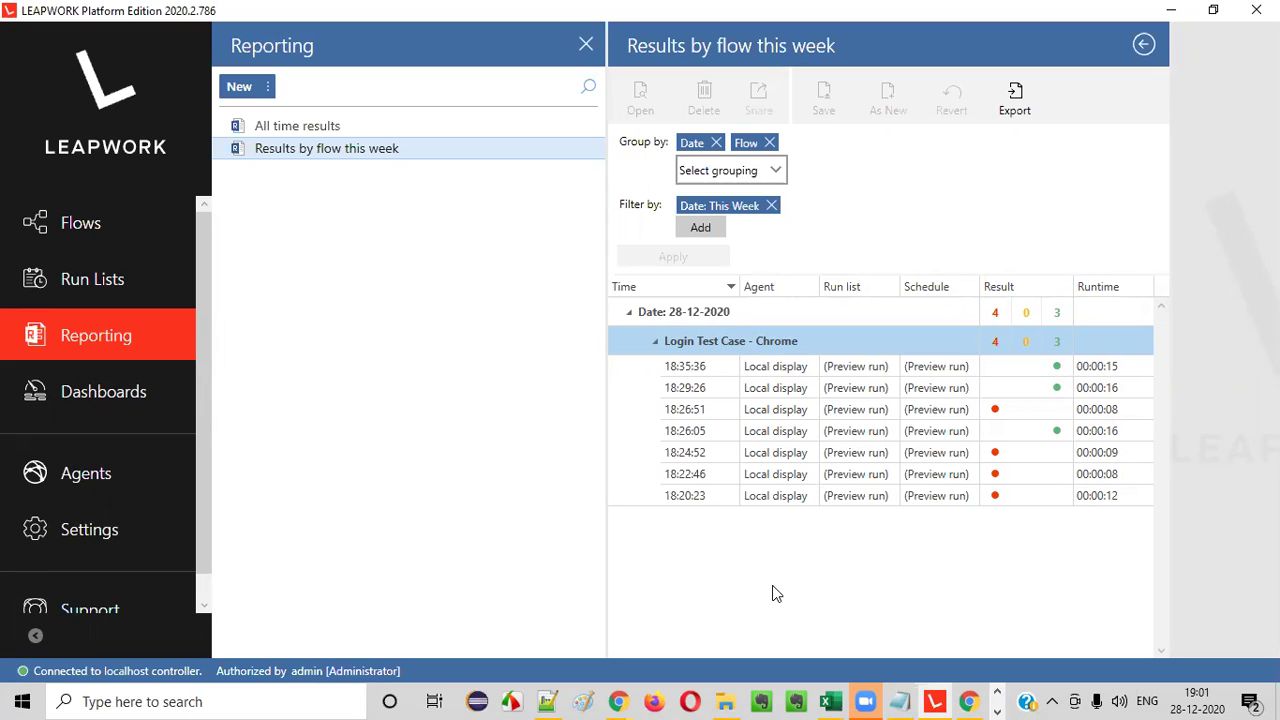
{"action": "left_click", "coordinate": [847, 416]}
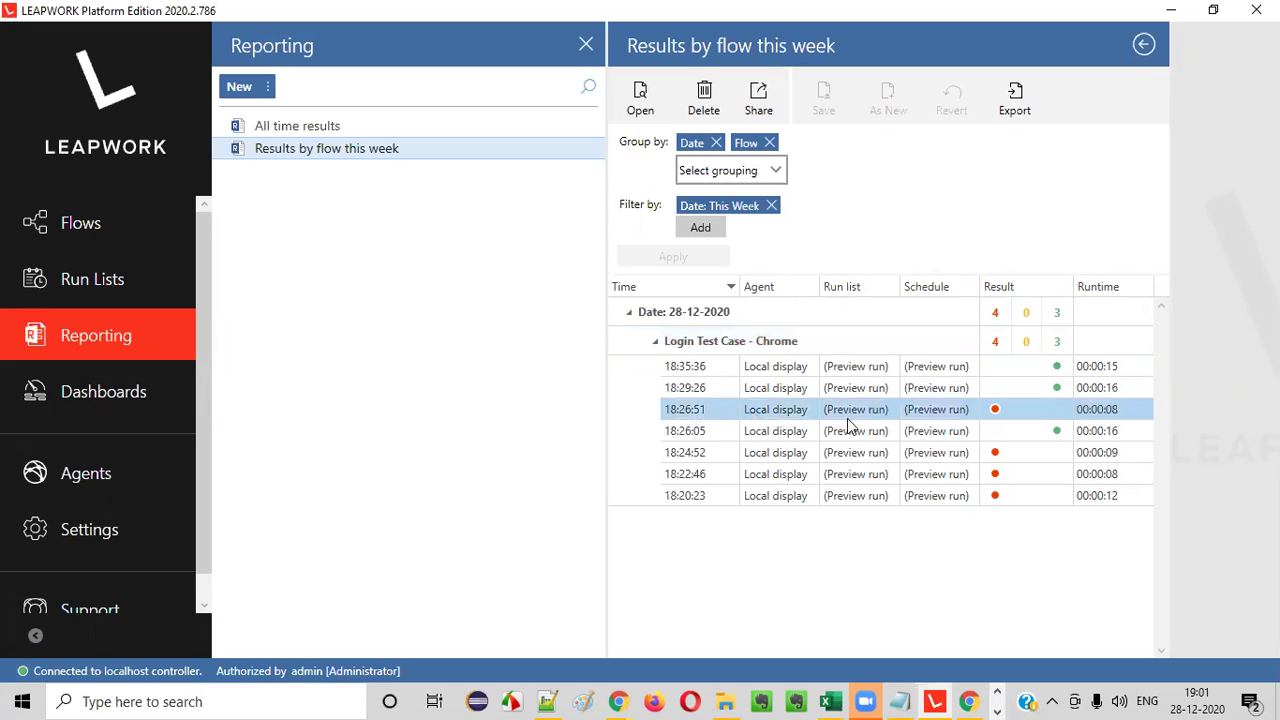
- Open the failed 18:26:51 run, widen its flow pane, play the recording, then widen the results list again
{"action": "double_click", "coordinate": [860, 418]}
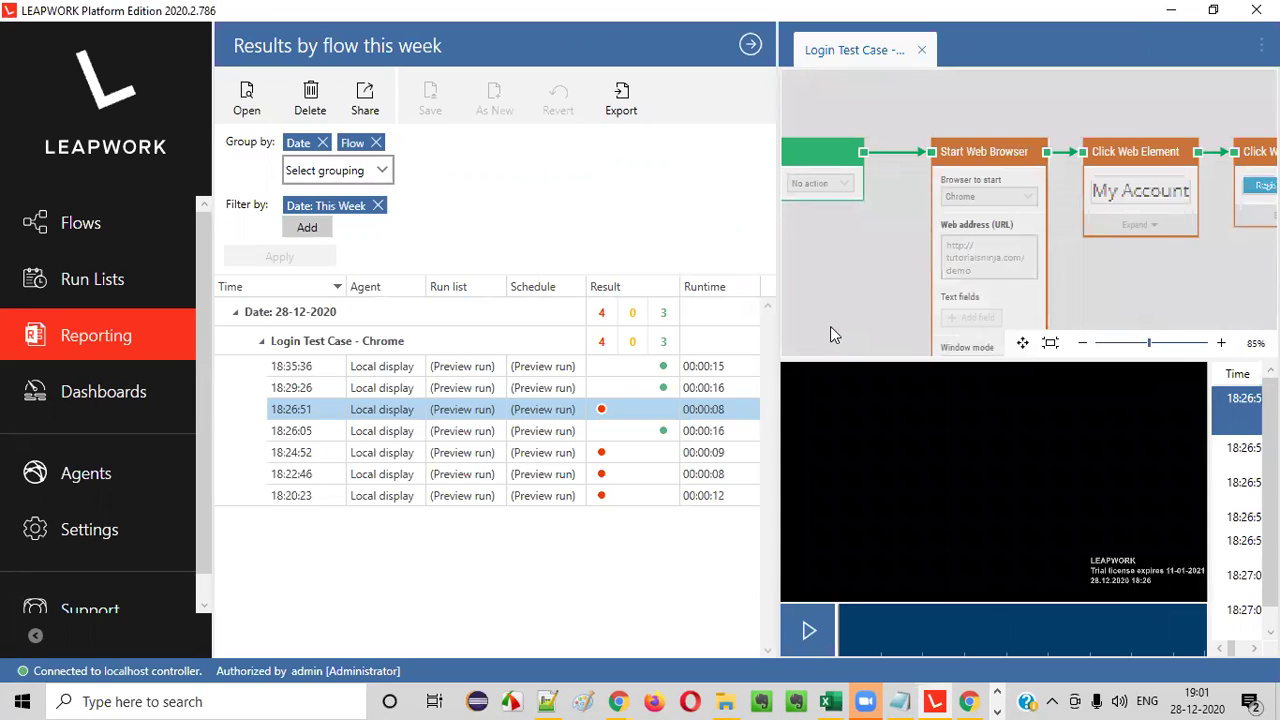
{"action": "left_click_drag", "start_coordinate": [775, 341], "coordinate": [463, 357]}
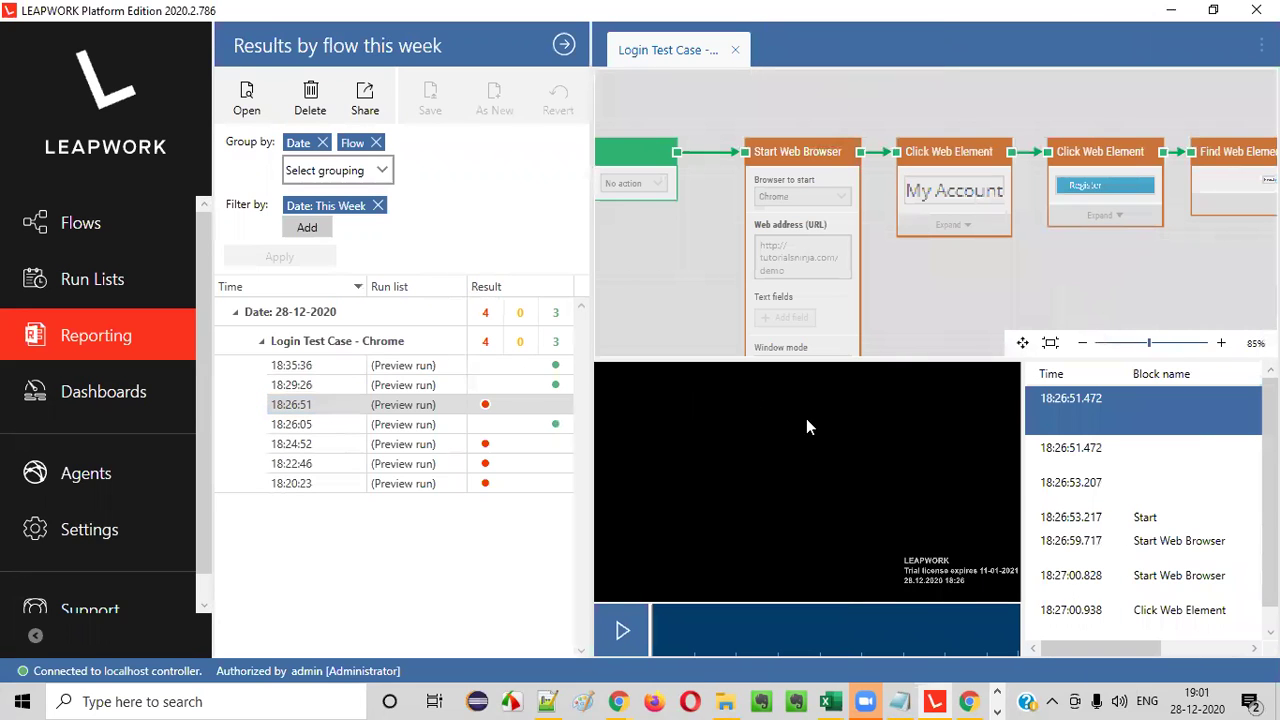
{"action": "left_click", "coordinate": [617, 636]}
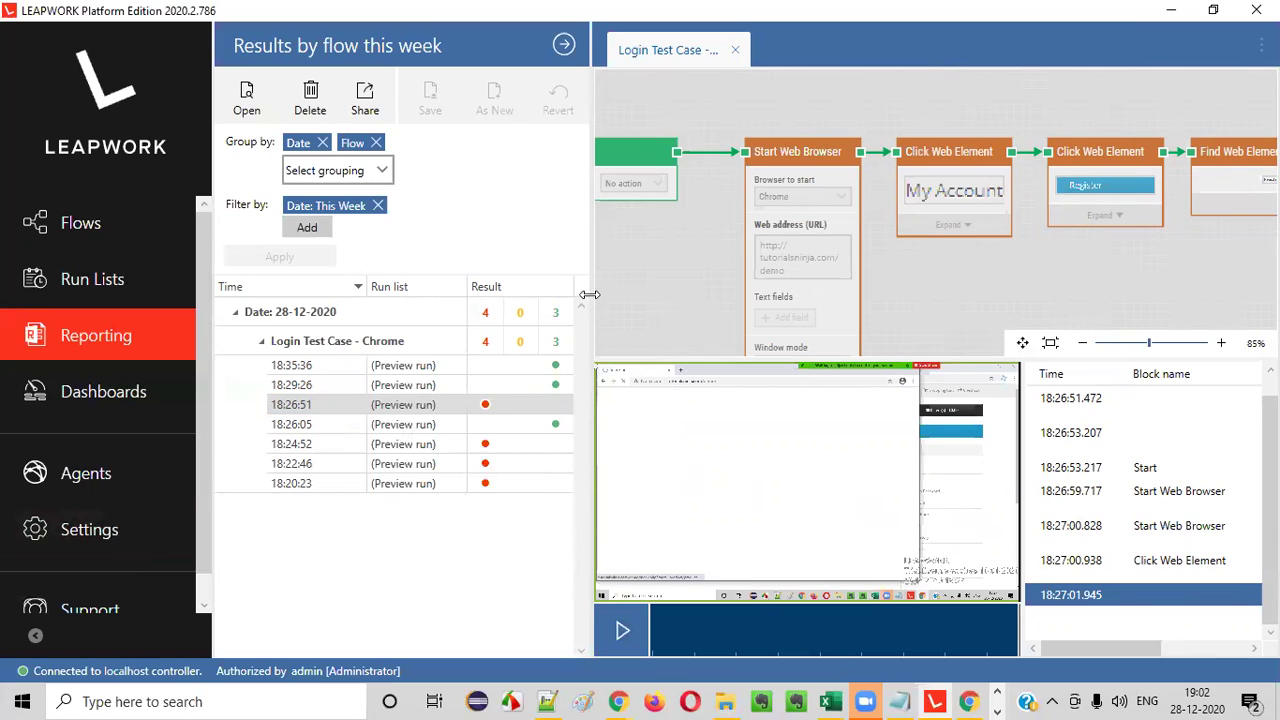
{"action": "left_click_drag", "start_coordinate": [591, 293], "coordinate": [891, 312]}
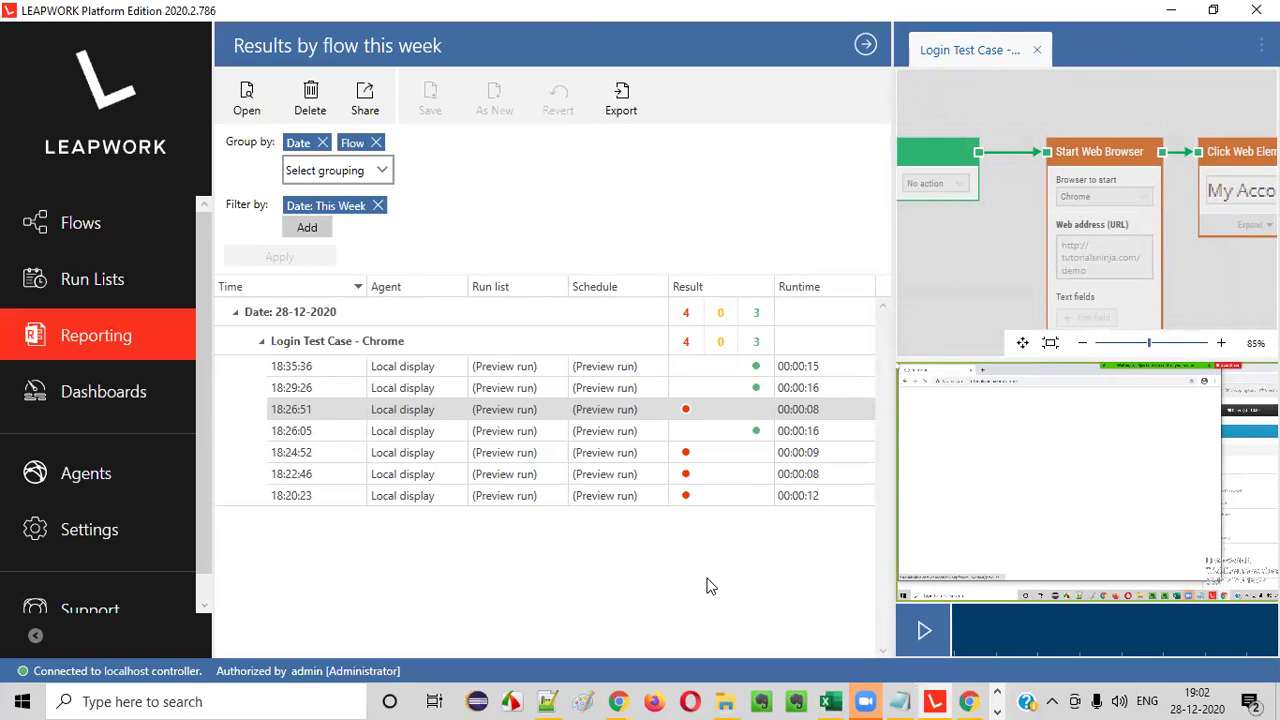
{"action": "left_click", "coordinate": [620, 112]}
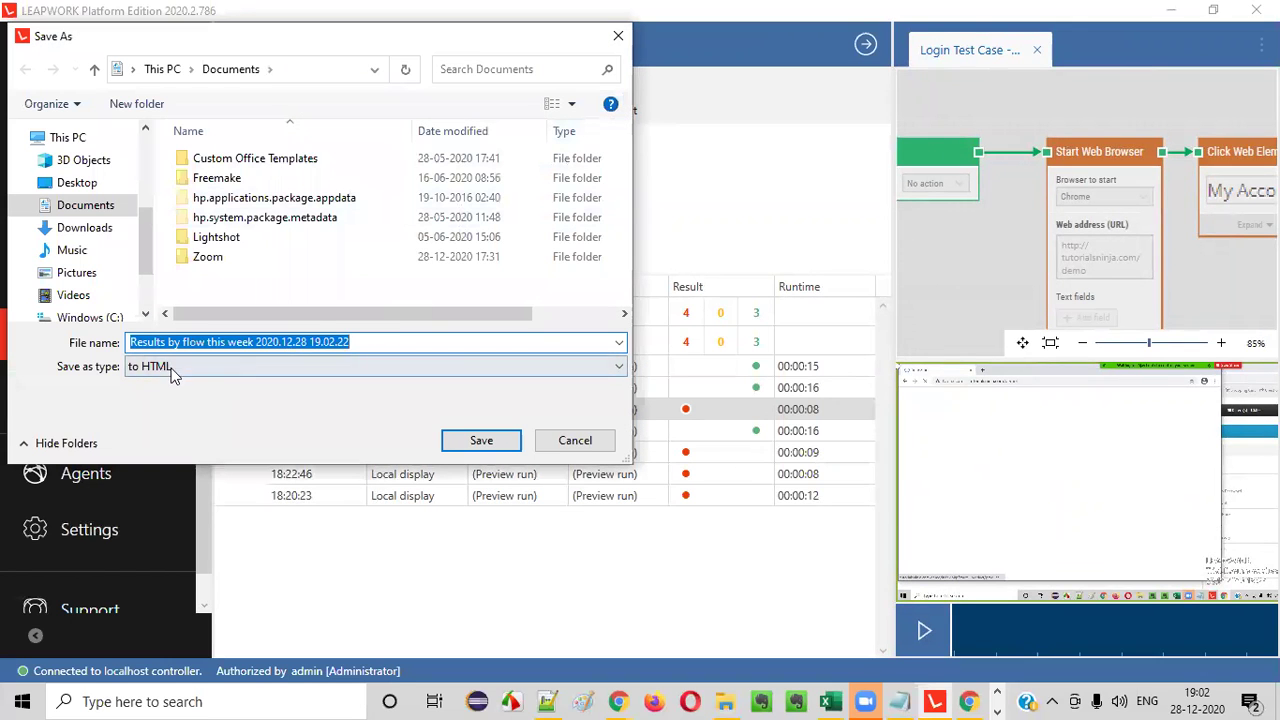
{"action": "left_click_drag", "start_coordinate": [921, 267], "coordinate": [1049, 277]}
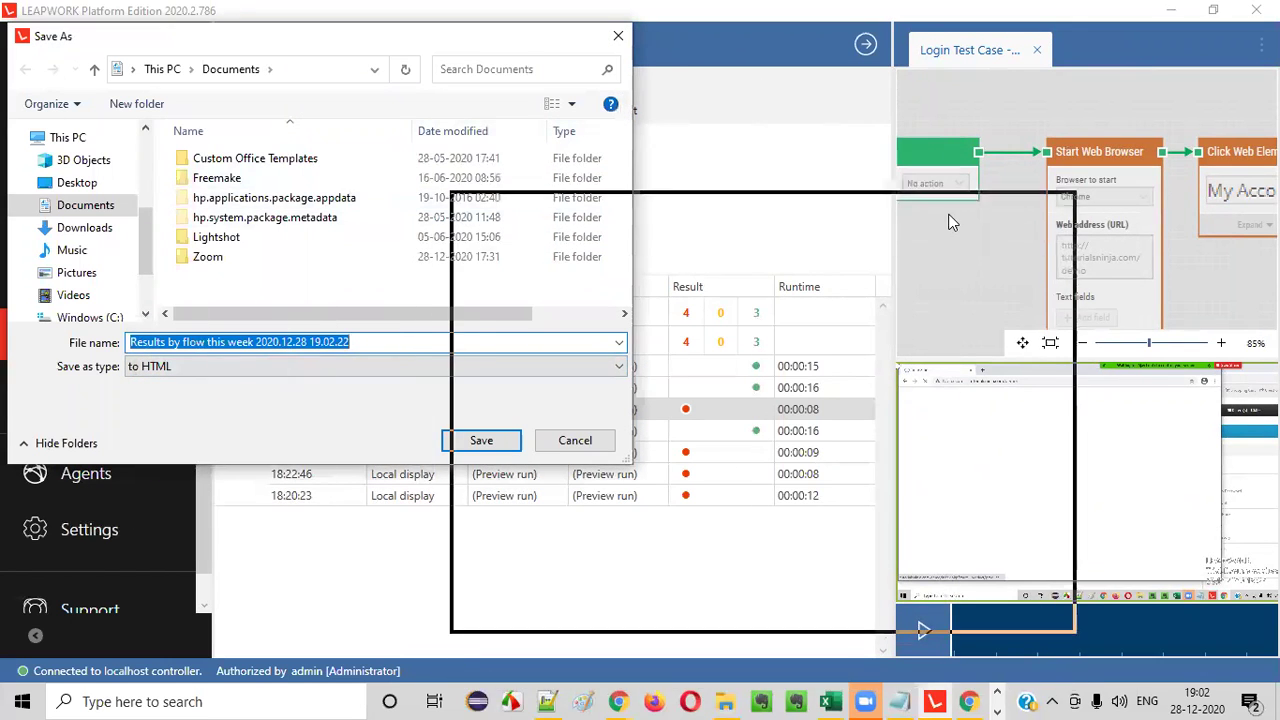
{"action": "left_click_drag", "start_coordinate": [826, 206], "coordinate": [943, 151]}
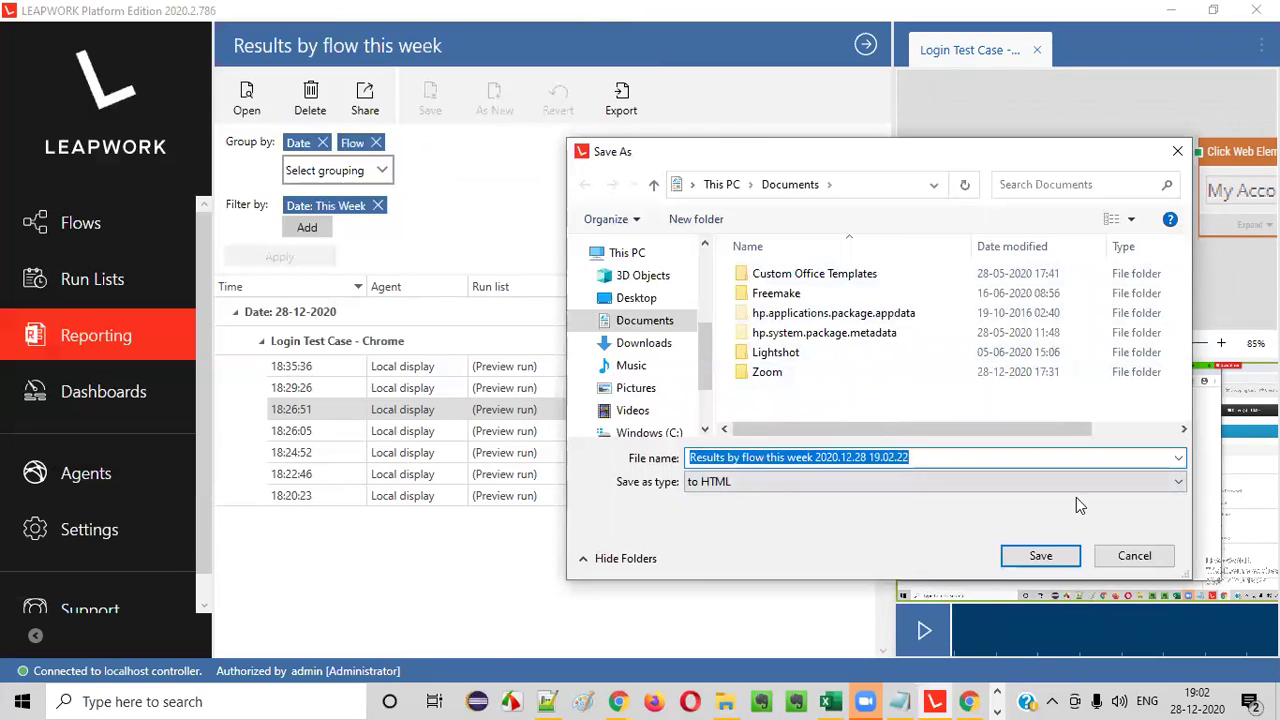
{"action": "left_click", "coordinate": [1130, 556]}
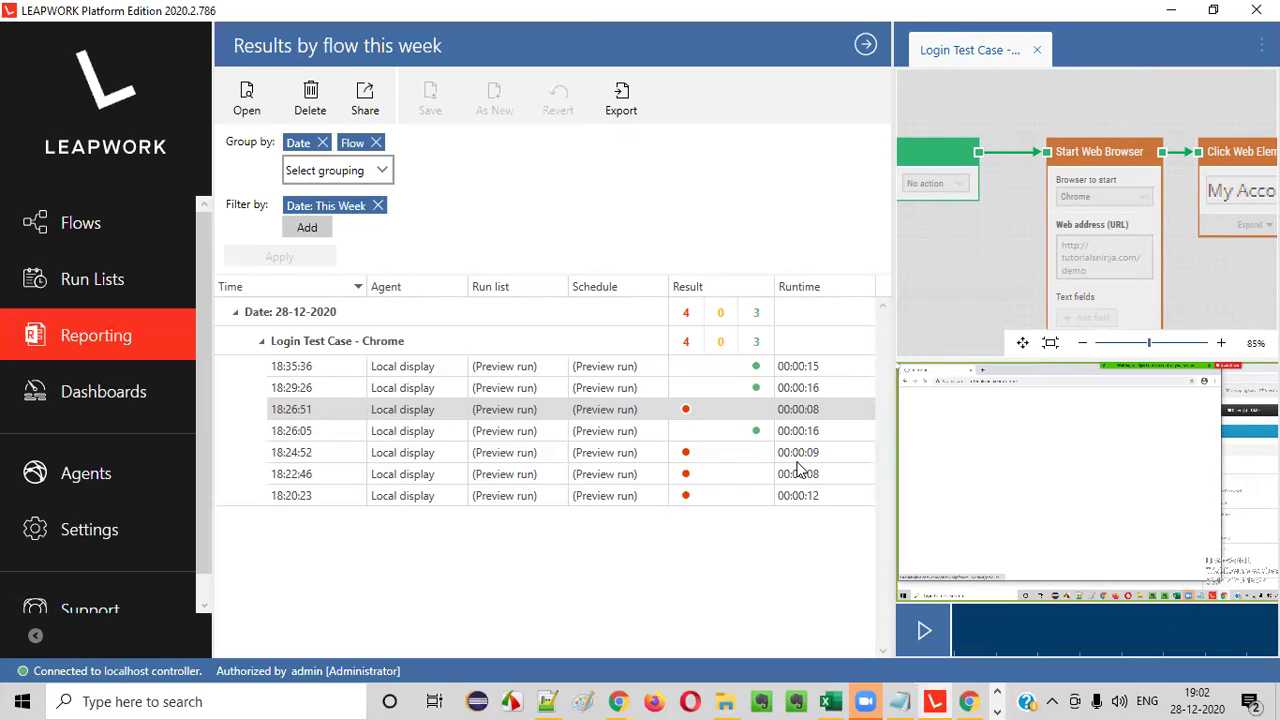
{"action": "scroll", "coordinate": [81, 473], "scroll_direction": "down", "scroll_amount": 1}
{"action": "scroll", "coordinate": [140, 455], "scroll_direction": "up", "scroll_amount": 1}
{"action": "scroll", "coordinate": [143, 460], "scroll_direction": "down", "scroll_amount": 1}
{"action": "scroll", "coordinate": [143, 460], "scroll_direction": "up", "scroll_amount": 1}
- Open My first dashboard in the Dashboards section
{"action": "left_click", "coordinate": [81, 401]}
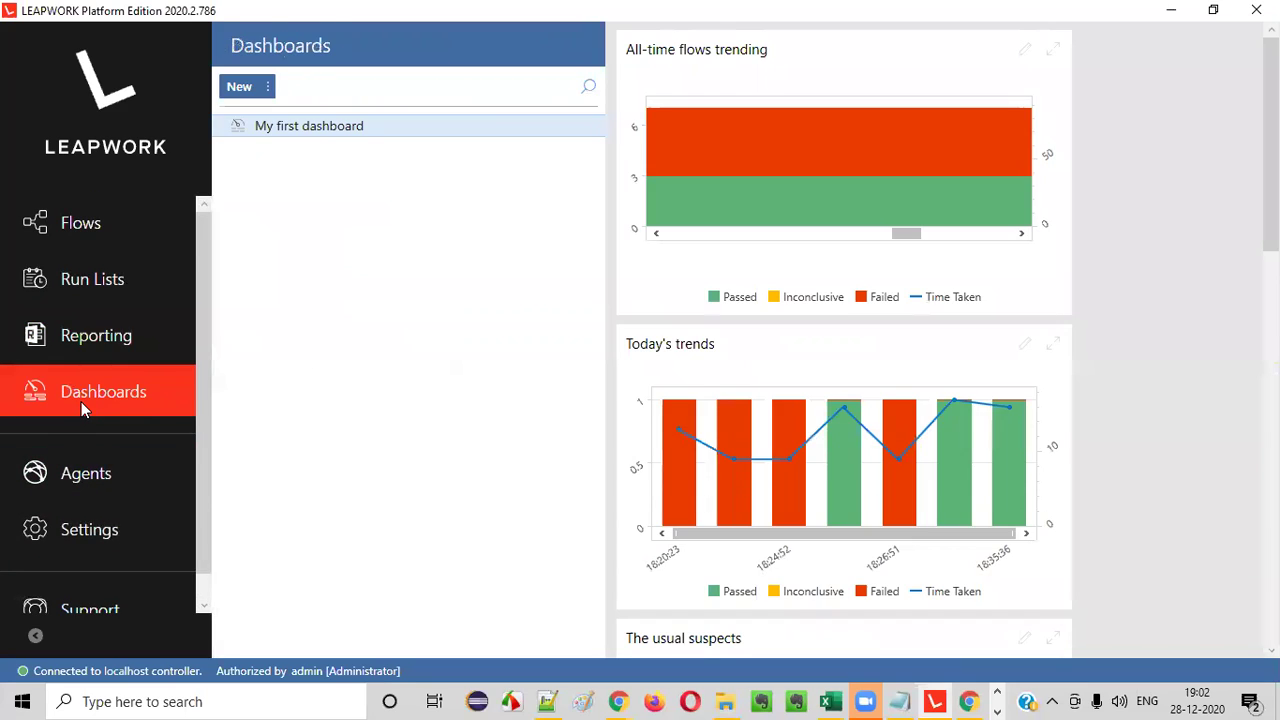
{"action": "left_click", "coordinate": [416, 128]}
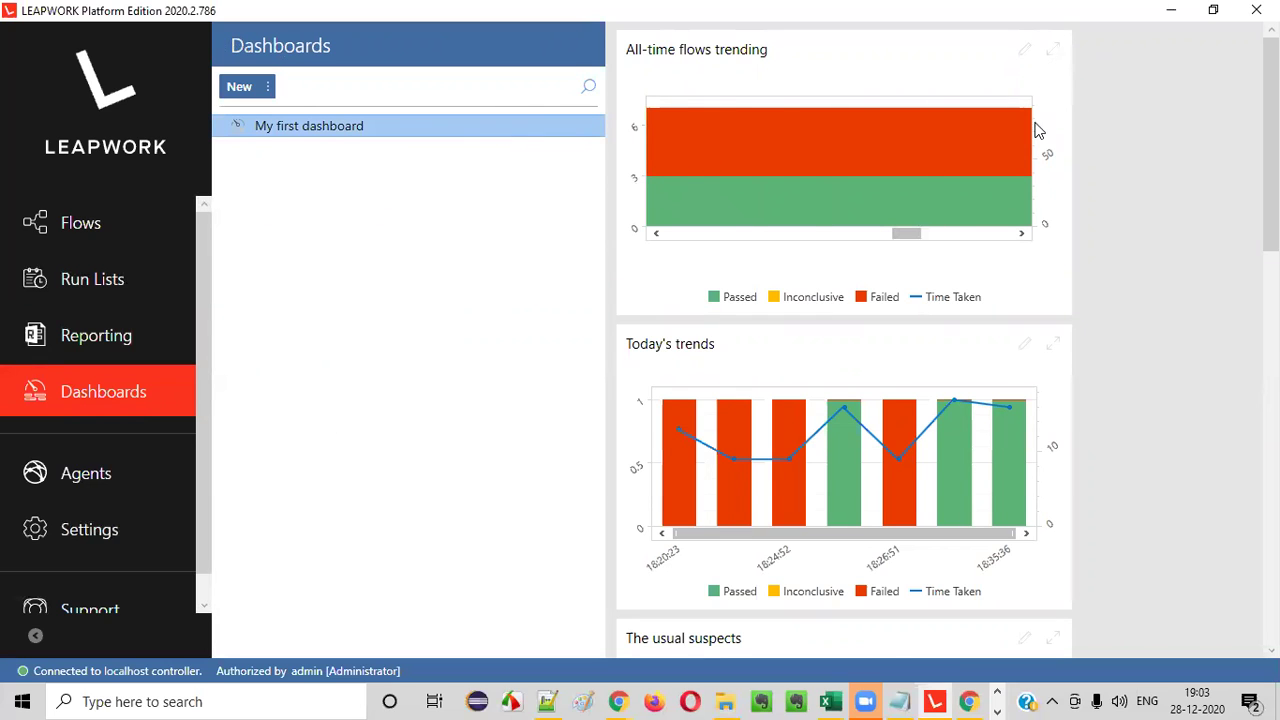
{"action": "left_click", "coordinate": [270, 90]}
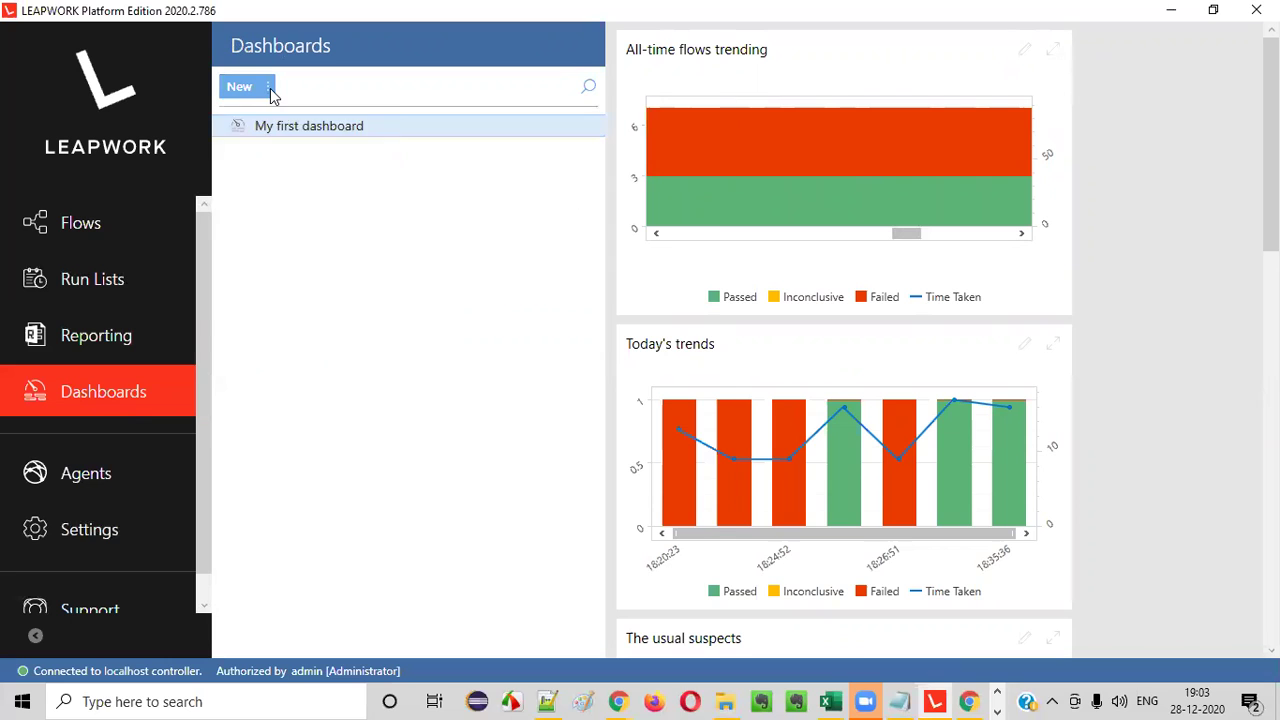
{"action": "left_click", "coordinate": [497, 277]}
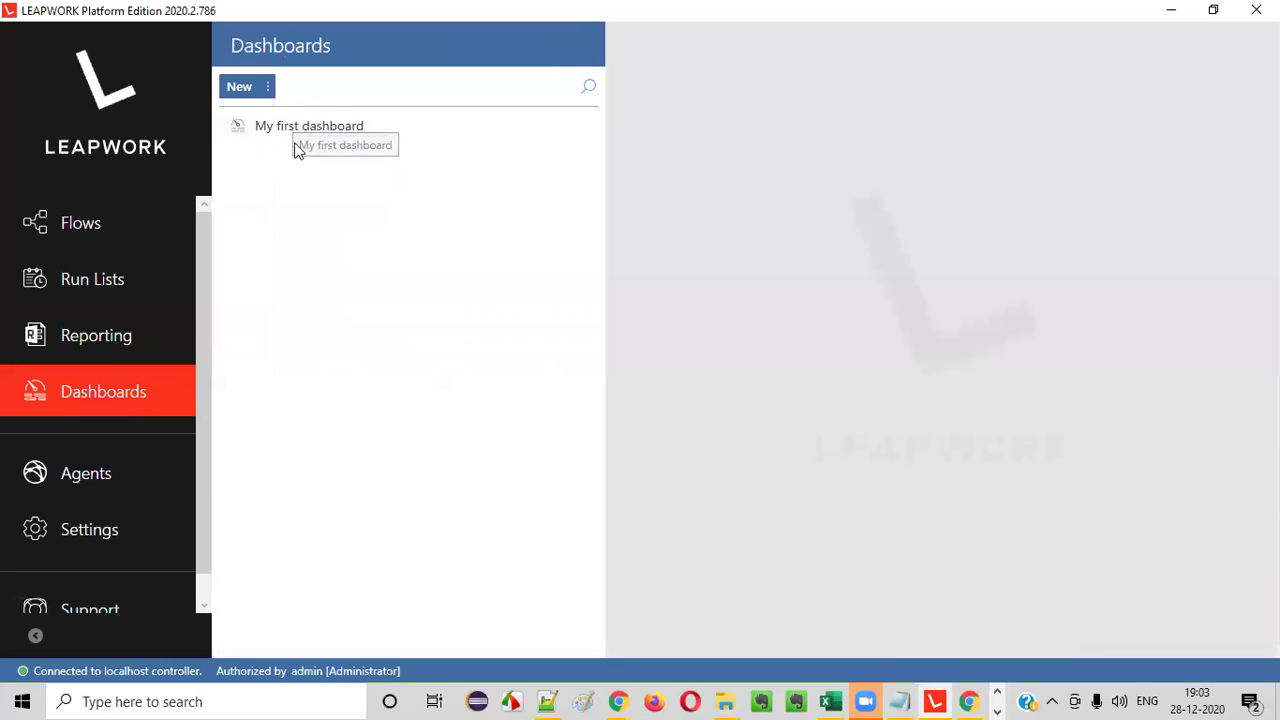
{"action": "left_click", "coordinate": [308, 130]}
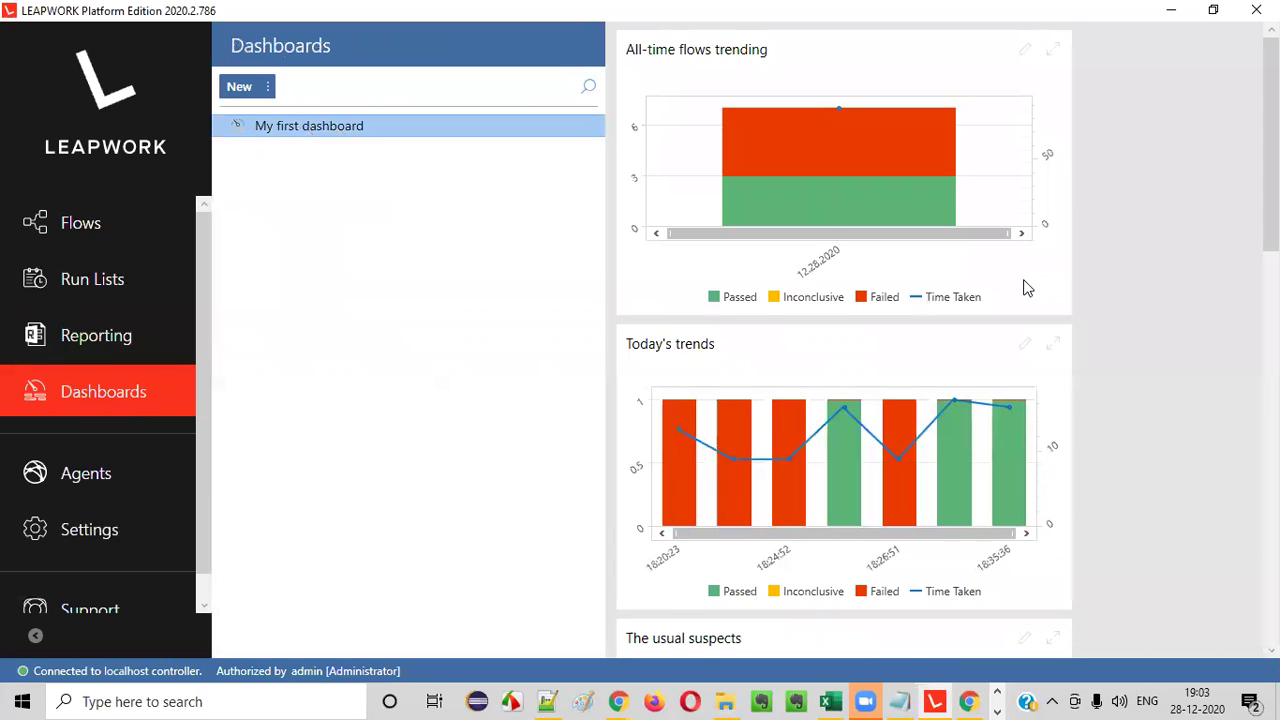
- Browse the dashboard charts, checking values and zooming Today's trends around 18:26:05
{"action": "scroll", "coordinate": [1024, 288], "scroll_direction": "down", "scroll_amount": 3}
{"action": "scroll", "coordinate": [1020, 289], "scroll_direction": "down", "scroll_amount": 6}
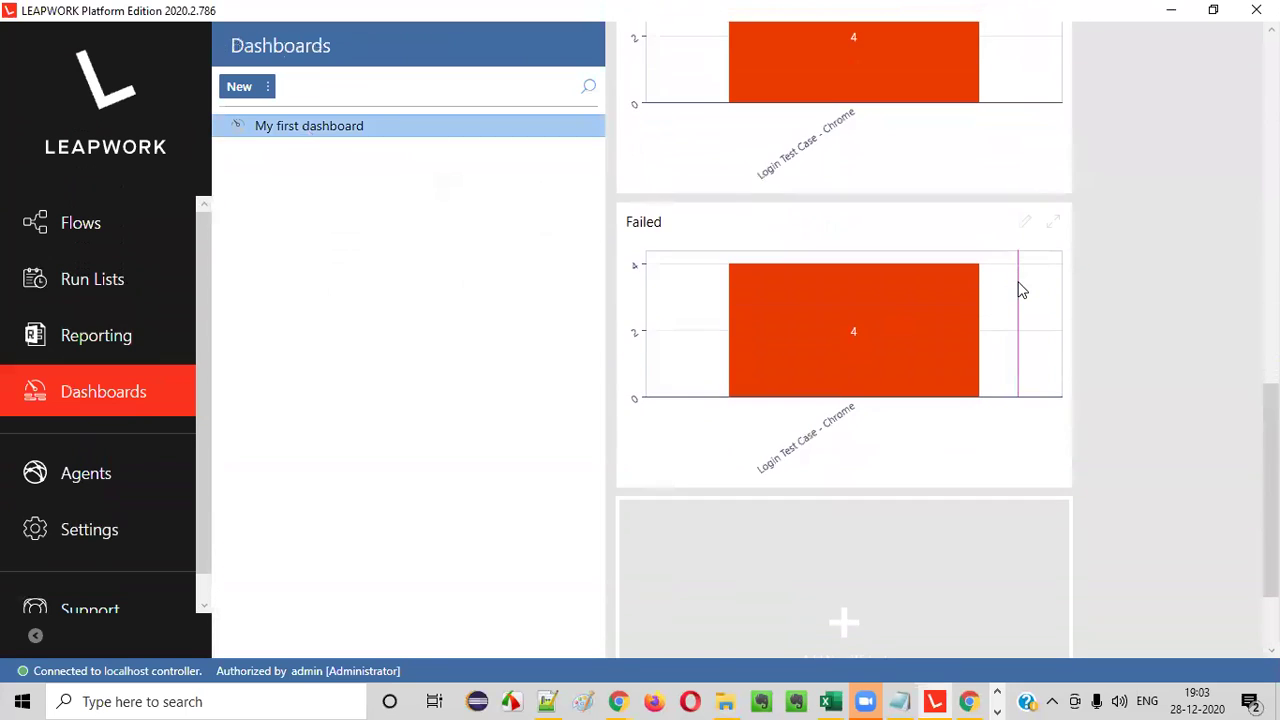
{"action": "scroll", "coordinate": [1016, 288], "scroll_direction": "up", "scroll_amount": 6}
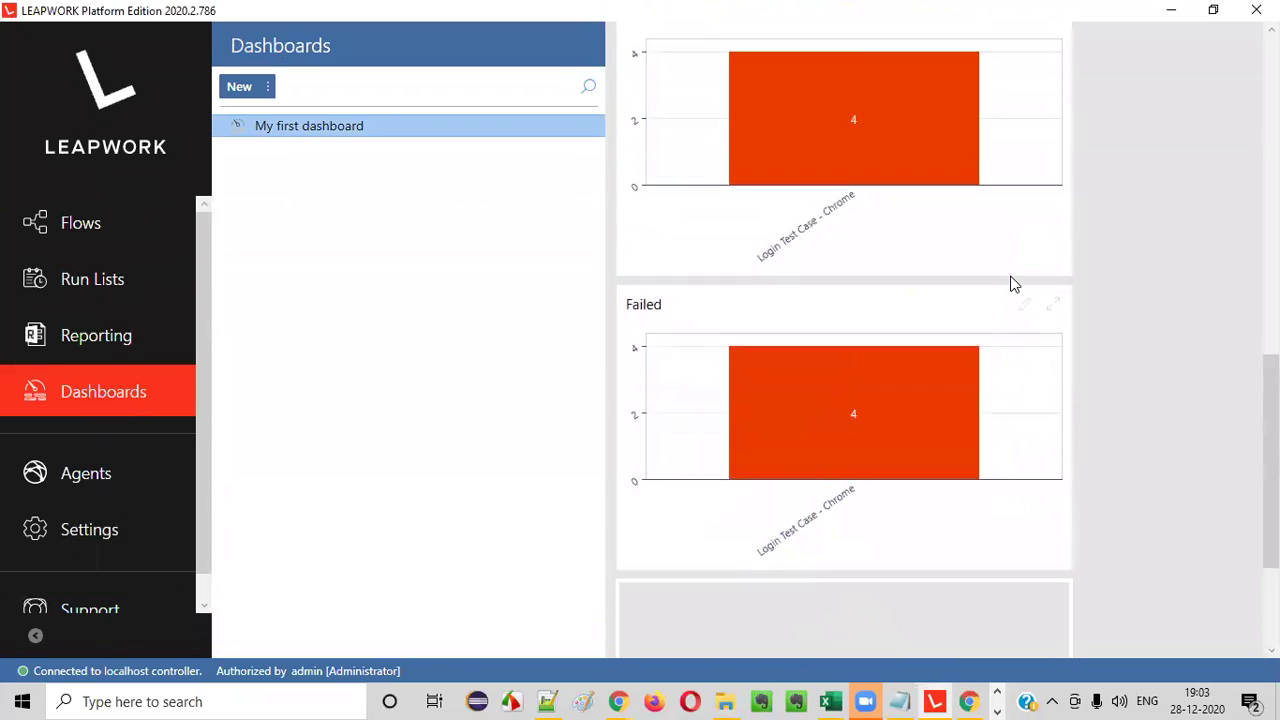
{"action": "scroll", "coordinate": [1012, 290], "scroll_direction": "up", "scroll_amount": 2}
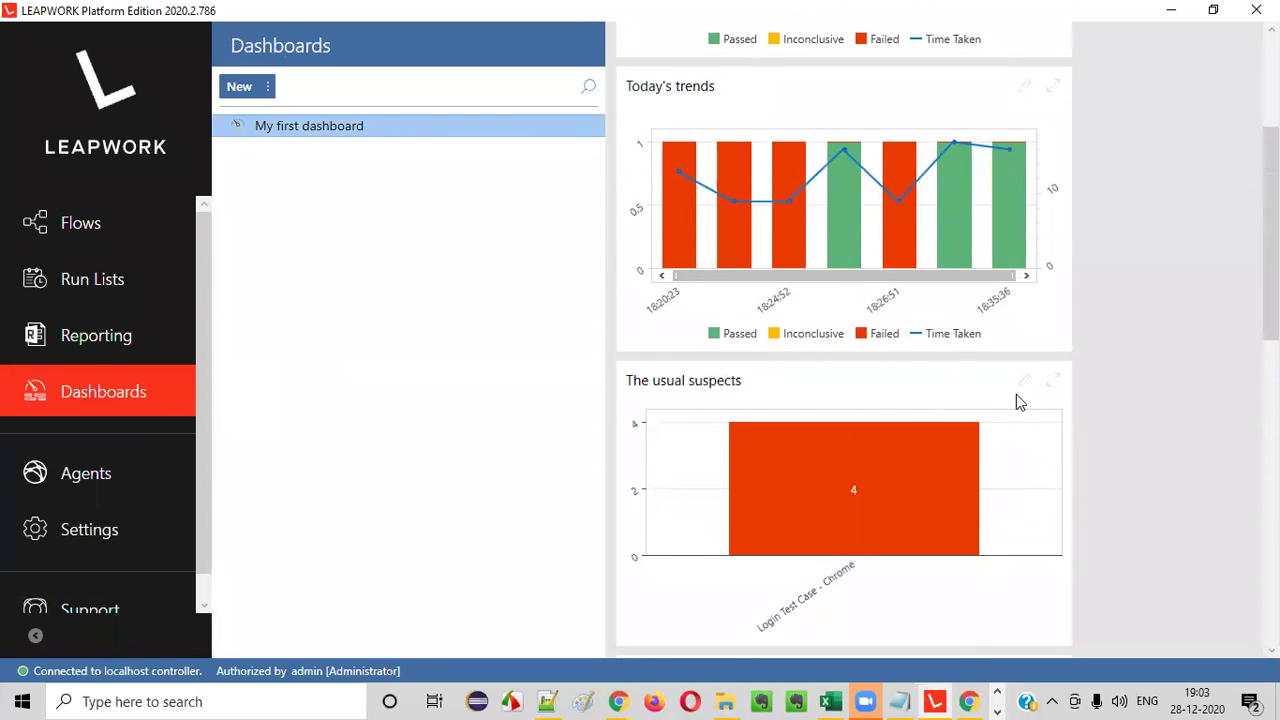
{"action": "scroll", "coordinate": [1016, 394], "scroll_direction": "up", "scroll_amount": 2}
{"action": "scroll", "coordinate": [1019, 366], "scroll_direction": "up", "scroll_amount": 3}
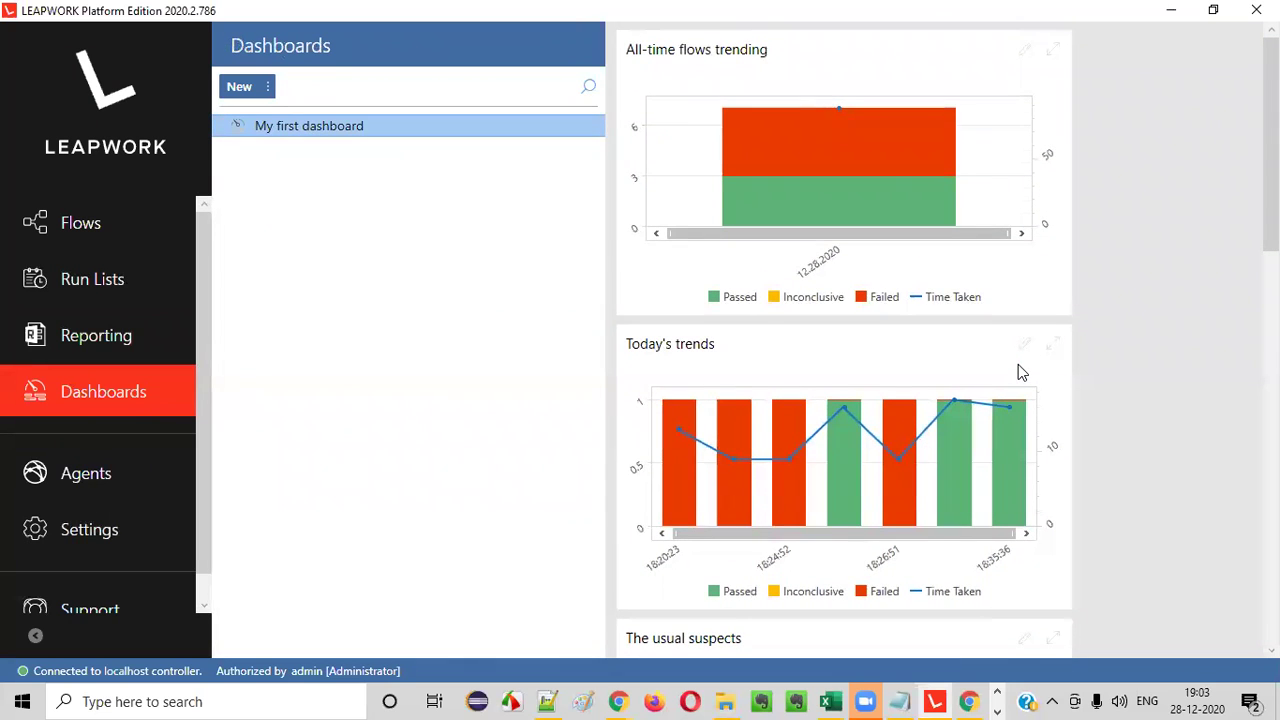
{"action": "scroll", "coordinate": [1018, 364], "scroll_direction": "down", "scroll_amount": 9}
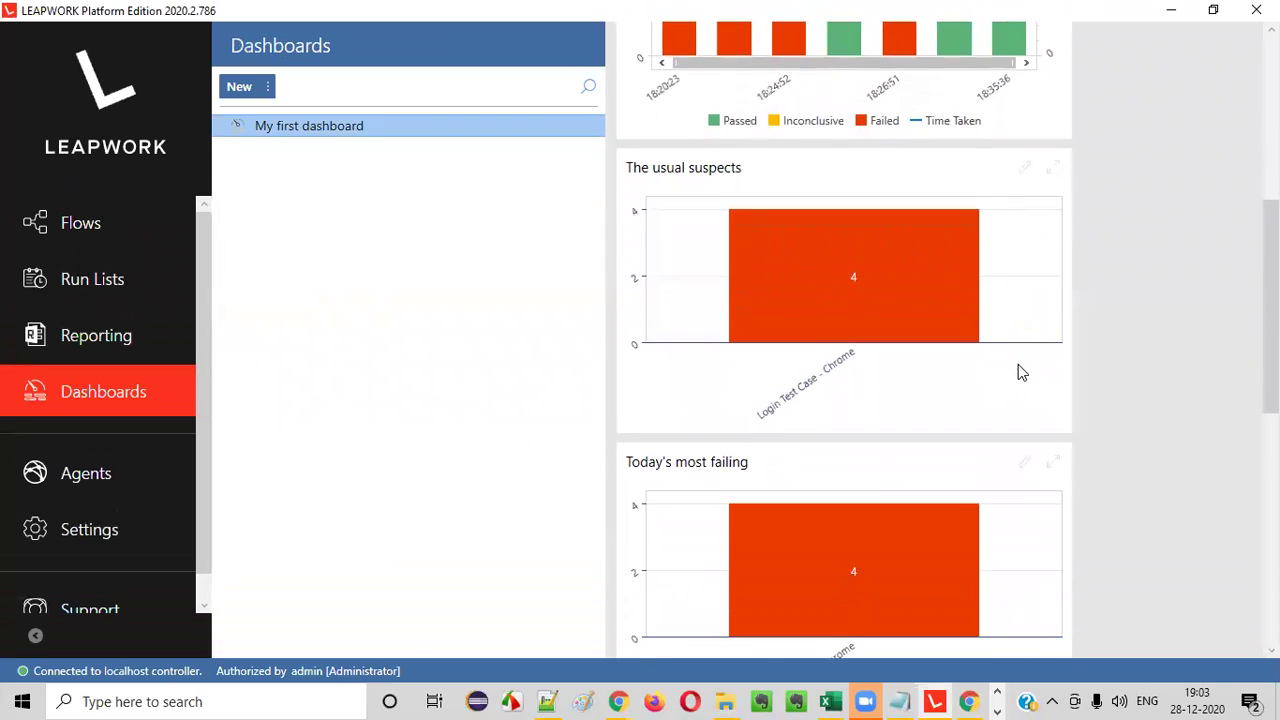
{"action": "scroll", "coordinate": [1020, 372], "scroll_direction": "down", "scroll_amount": 5}
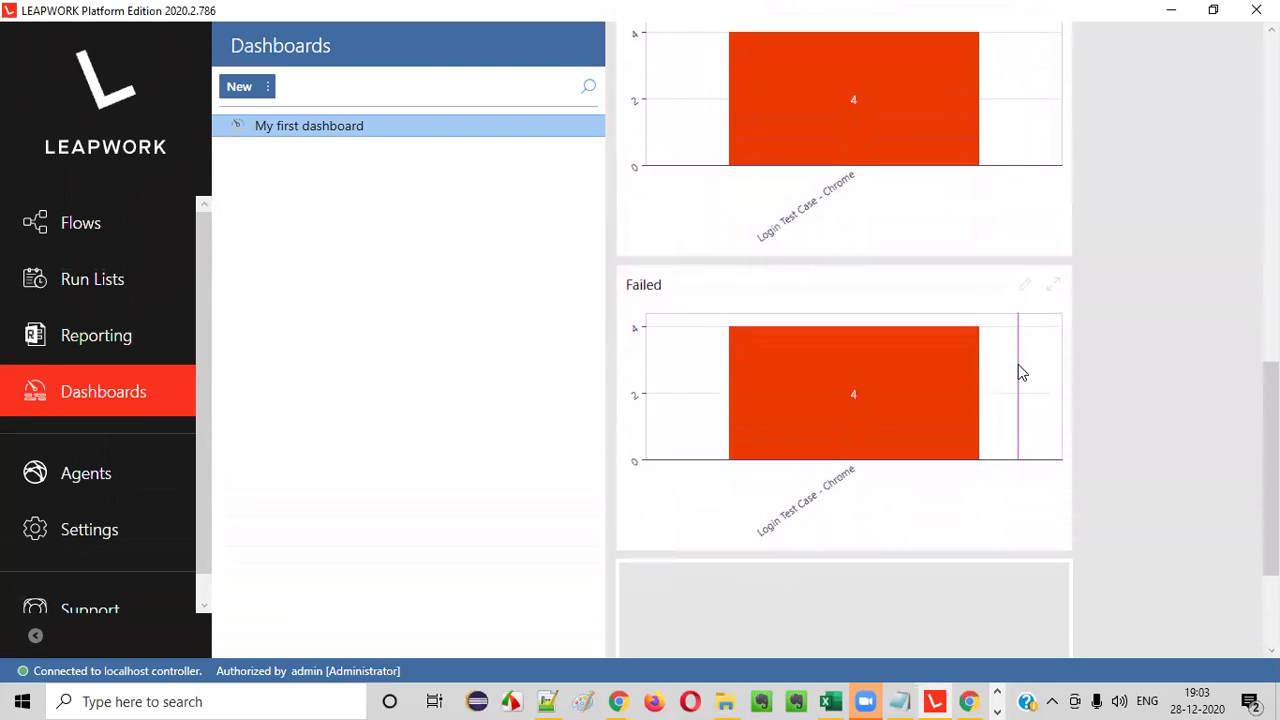
{"action": "mouse_move", "coordinate": [855, 405]}
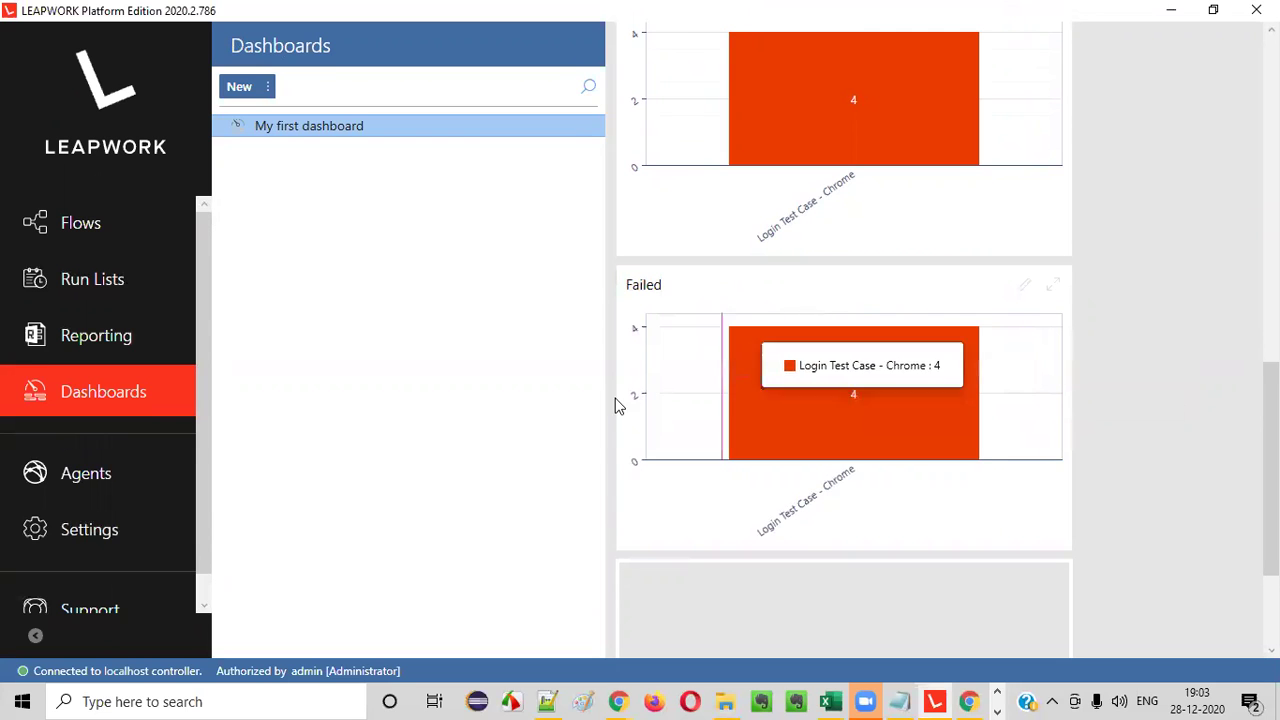
{"action": "scroll", "coordinate": [1102, 376], "scroll_direction": "up", "scroll_amount": 9}
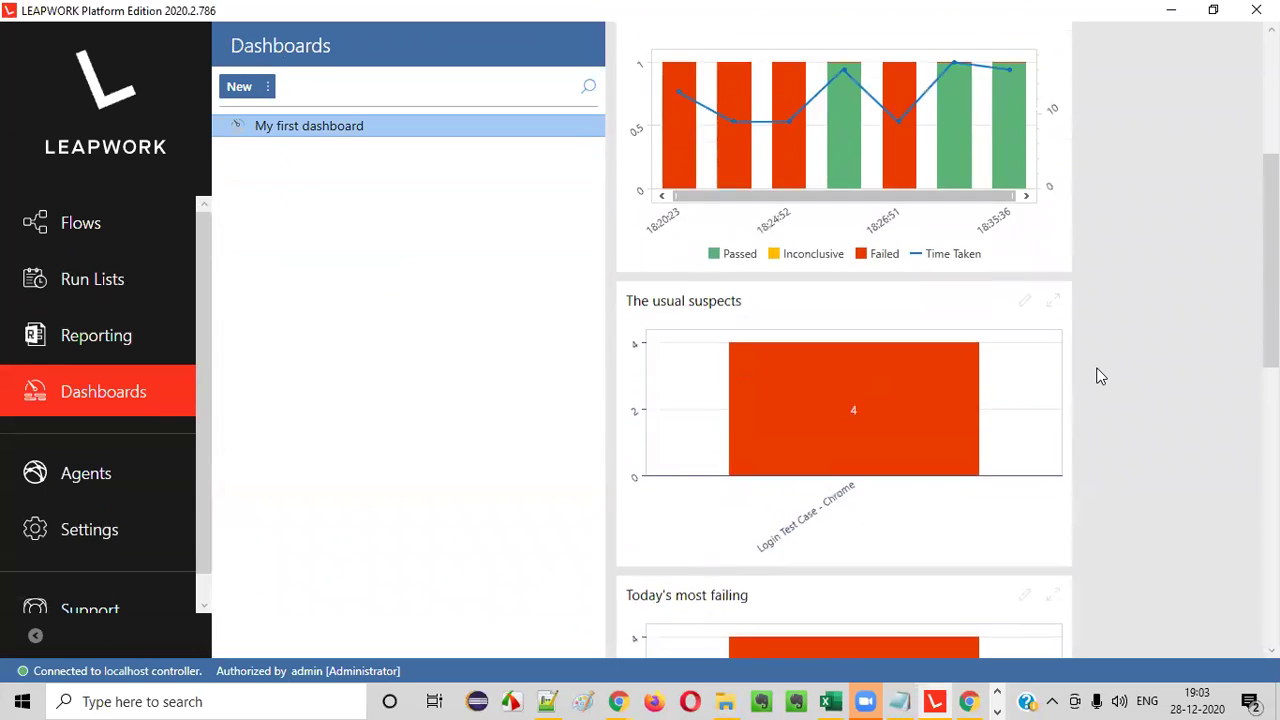
{"action": "scroll", "coordinate": [1100, 376], "scroll_direction": "up", "scroll_amount": 5}
{"action": "mouse_move", "coordinate": [958, 436]}
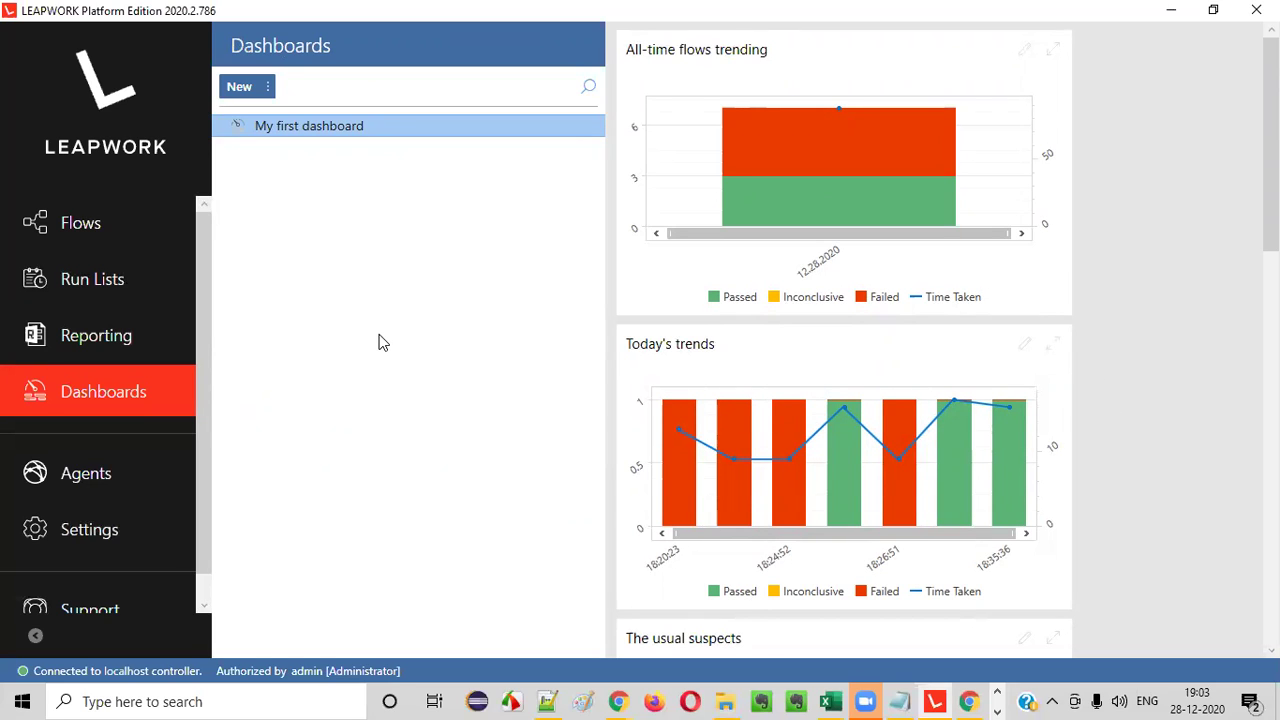
{"action": "scroll", "coordinate": [172, 403], "scroll_direction": "down", "scroll_amount": 1}
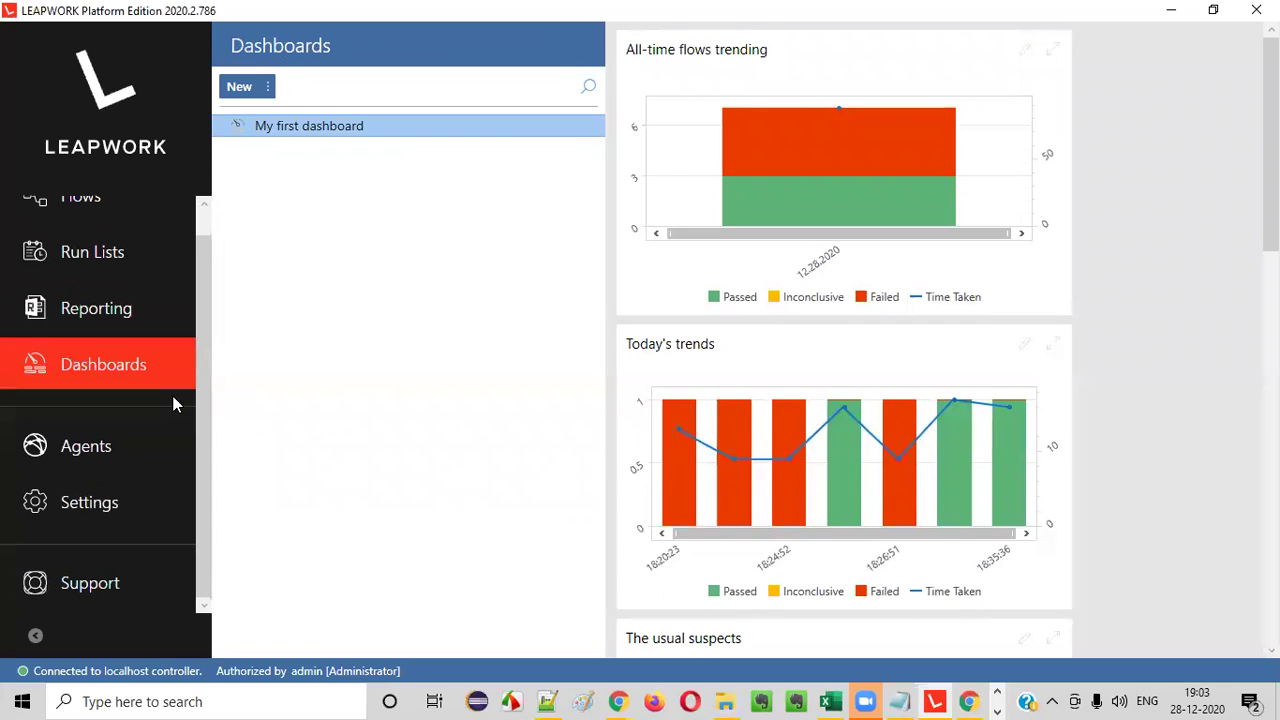
{"action": "scroll", "coordinate": [172, 403], "scroll_direction": "up", "scroll_amount": 1}
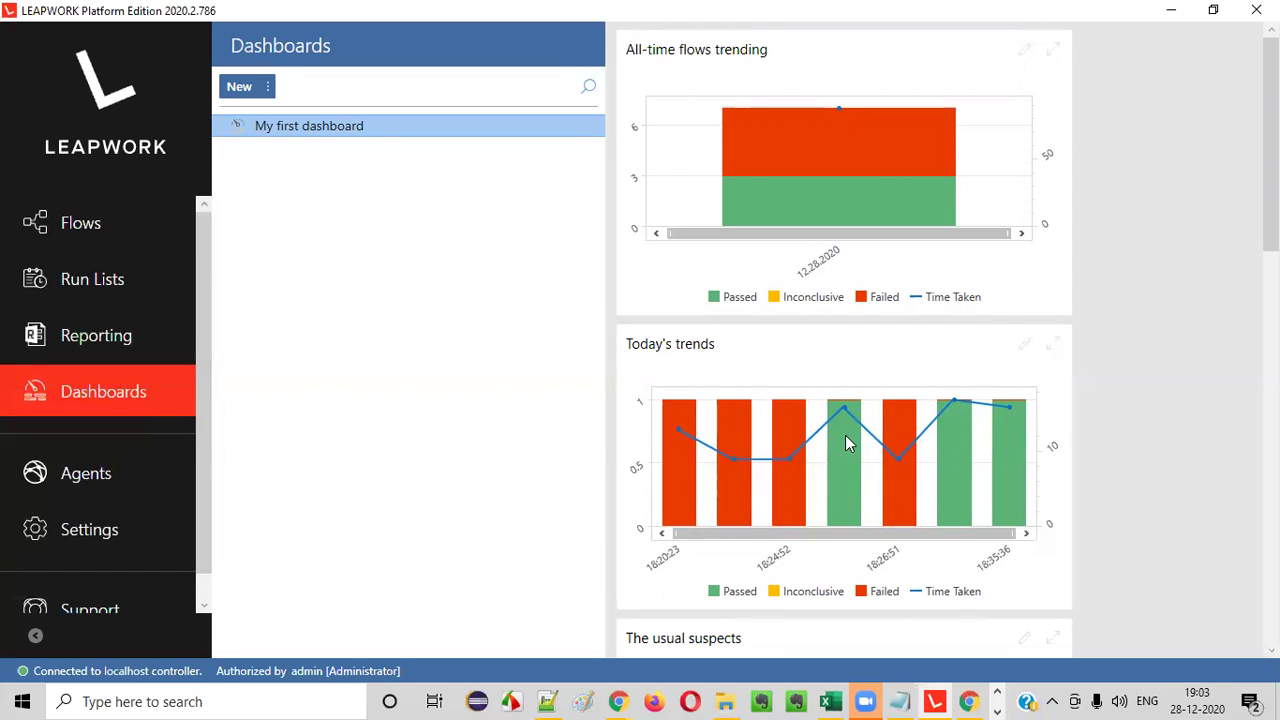
{"action": "scroll", "coordinate": [848, 443], "scroll_direction": "up", "scroll_amount": 2}
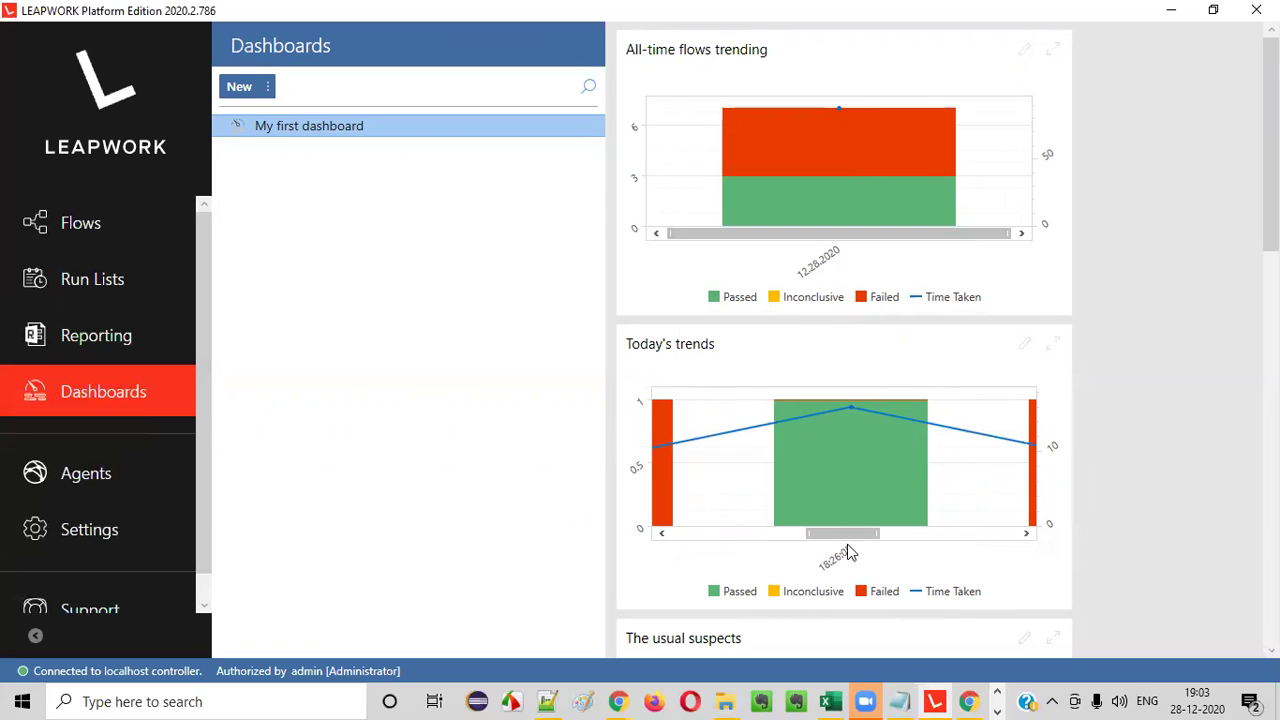
{"action": "mouse_move", "coordinate": [860, 494]}
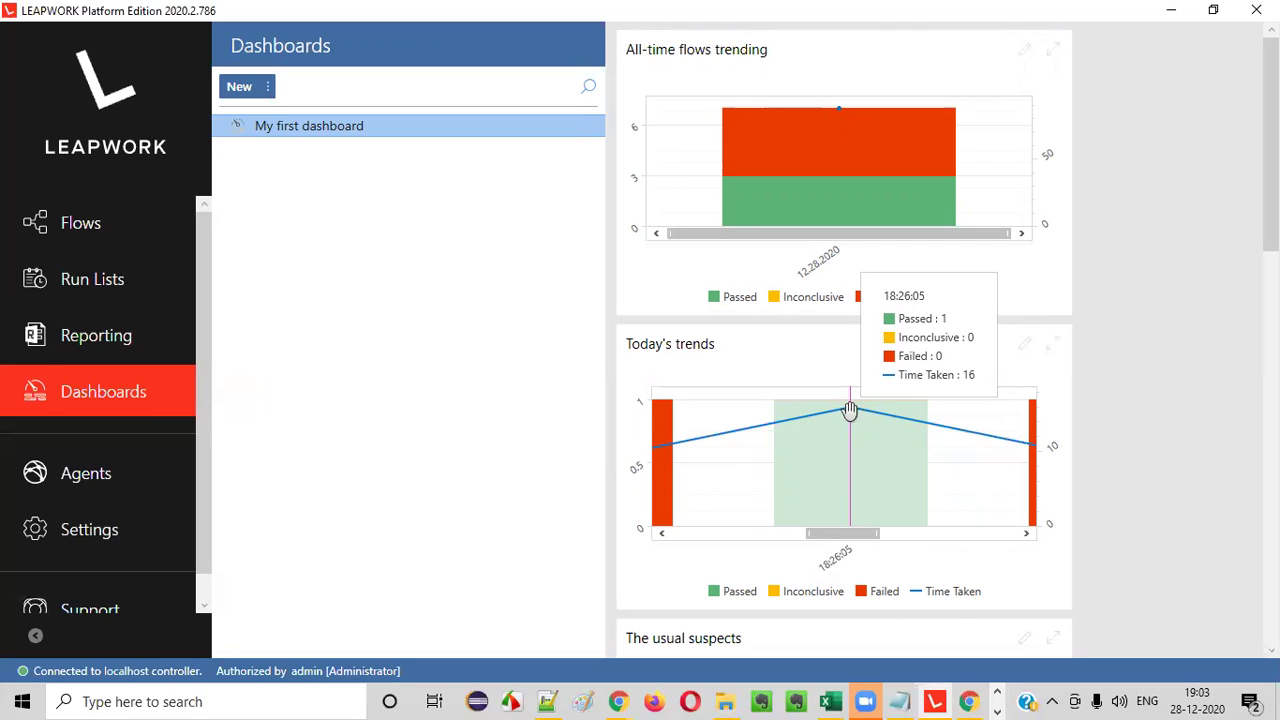
{"action": "mouse_move", "coordinate": [860, 135]}
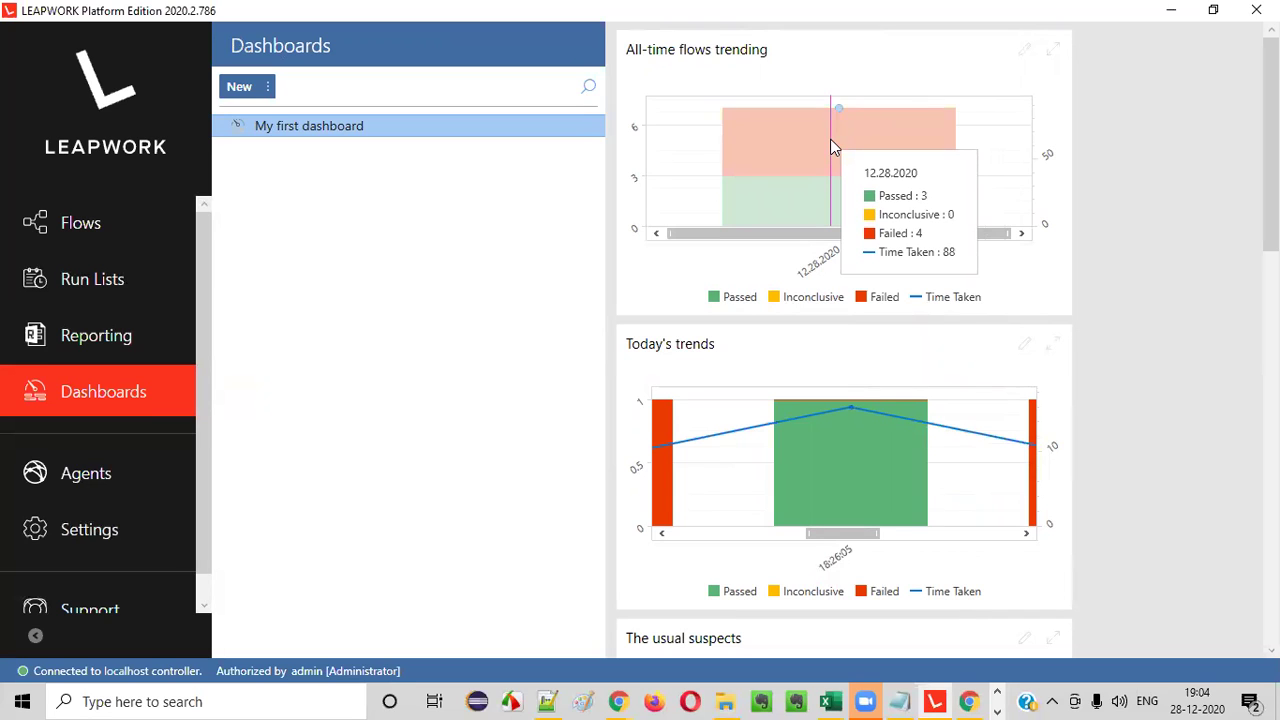
{"action": "mouse_move", "coordinate": [853, 186]}
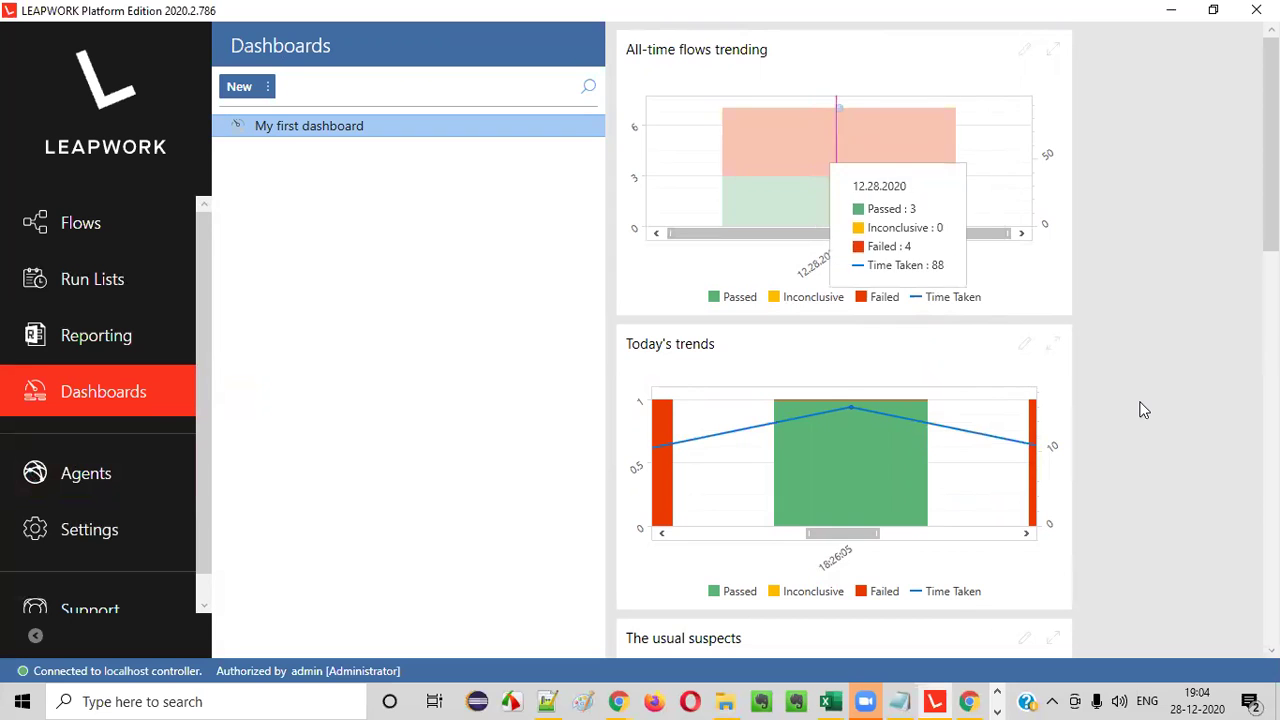
{"action": "scroll", "coordinate": [1144, 410], "scroll_direction": "down", "scroll_amount": 10}
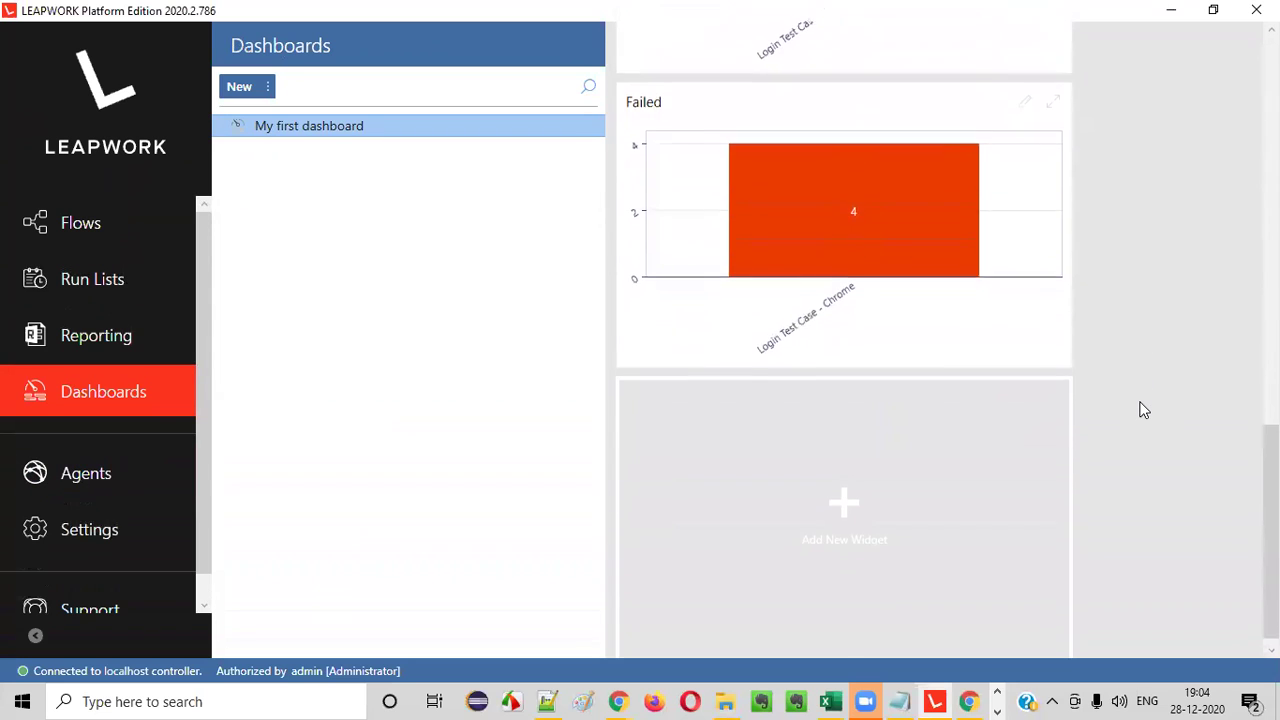
{"action": "scroll", "coordinate": [1219, 430], "scroll_direction": "up", "scroll_amount": 3}
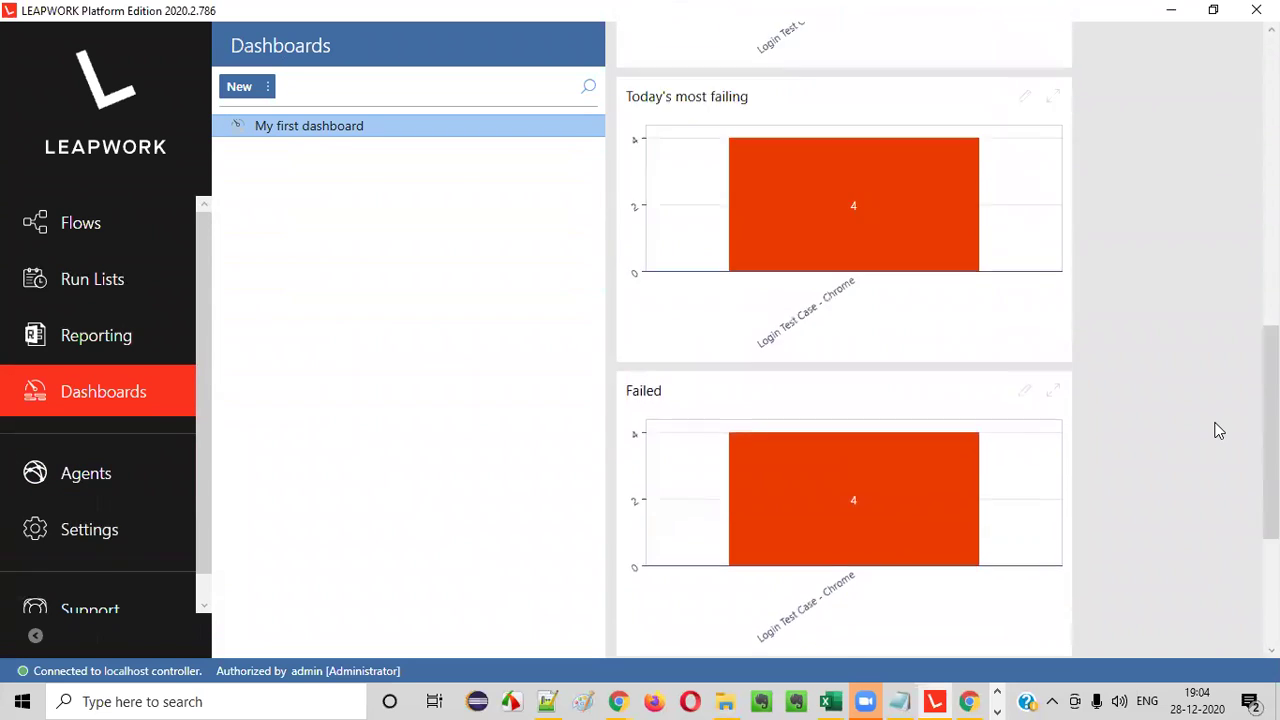
{"action": "scroll", "coordinate": [1219, 430], "scroll_direction": "up", "scroll_amount": 6}
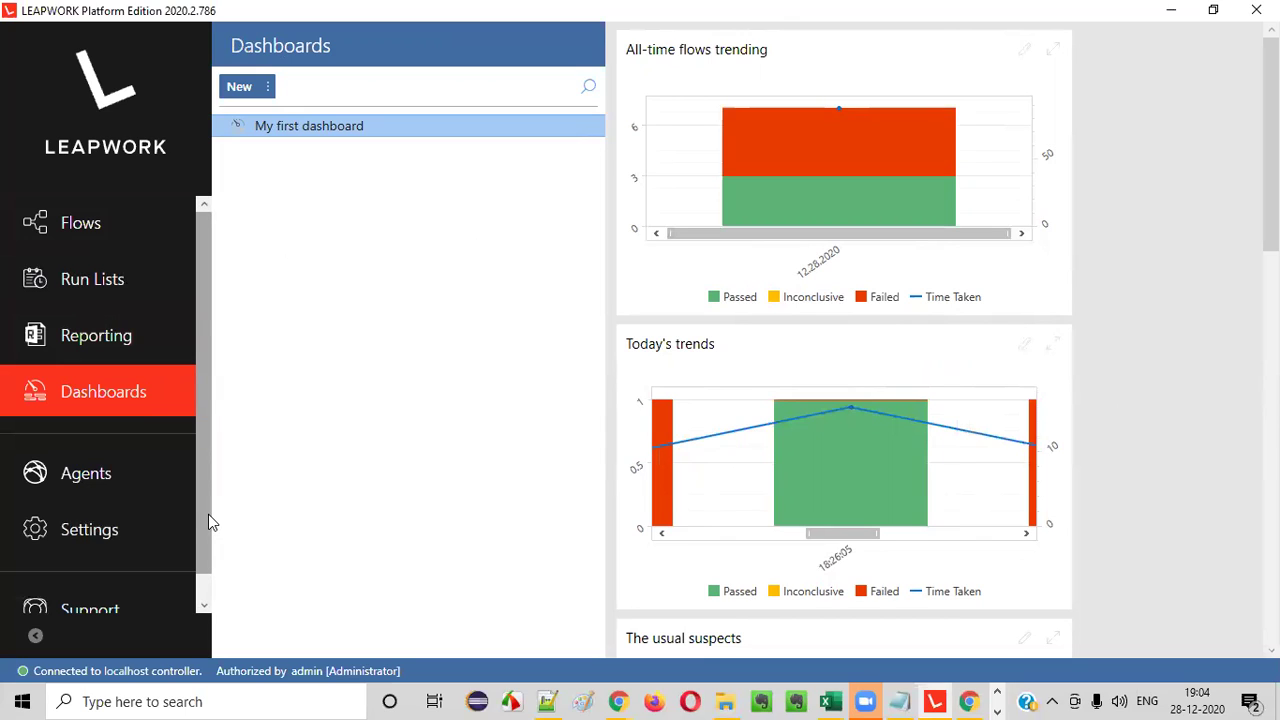
- Scroll the navigation panel down to Support and open the LEAPWORK Knowledge Base
{"action": "left_click_drag", "start_coordinate": [201, 512], "coordinate": [206, 549]}
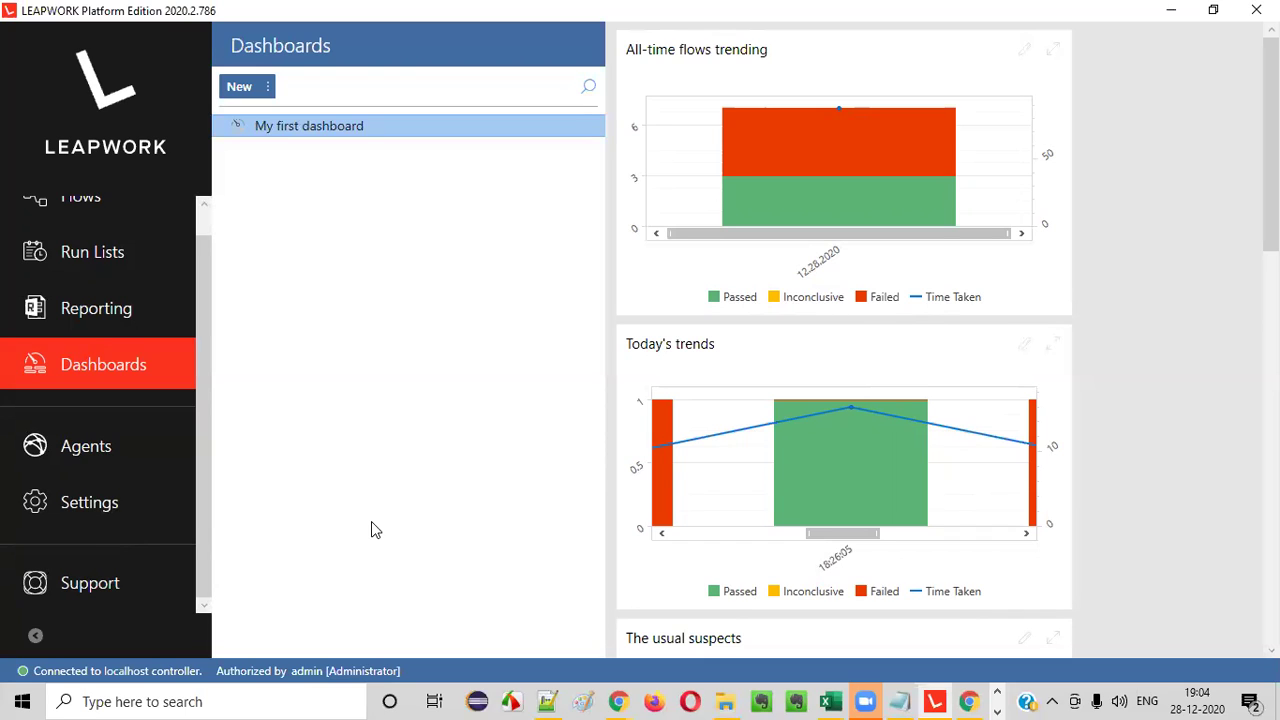
{"action": "left_click_drag", "start_coordinate": [204, 538], "coordinate": [202, 373]}
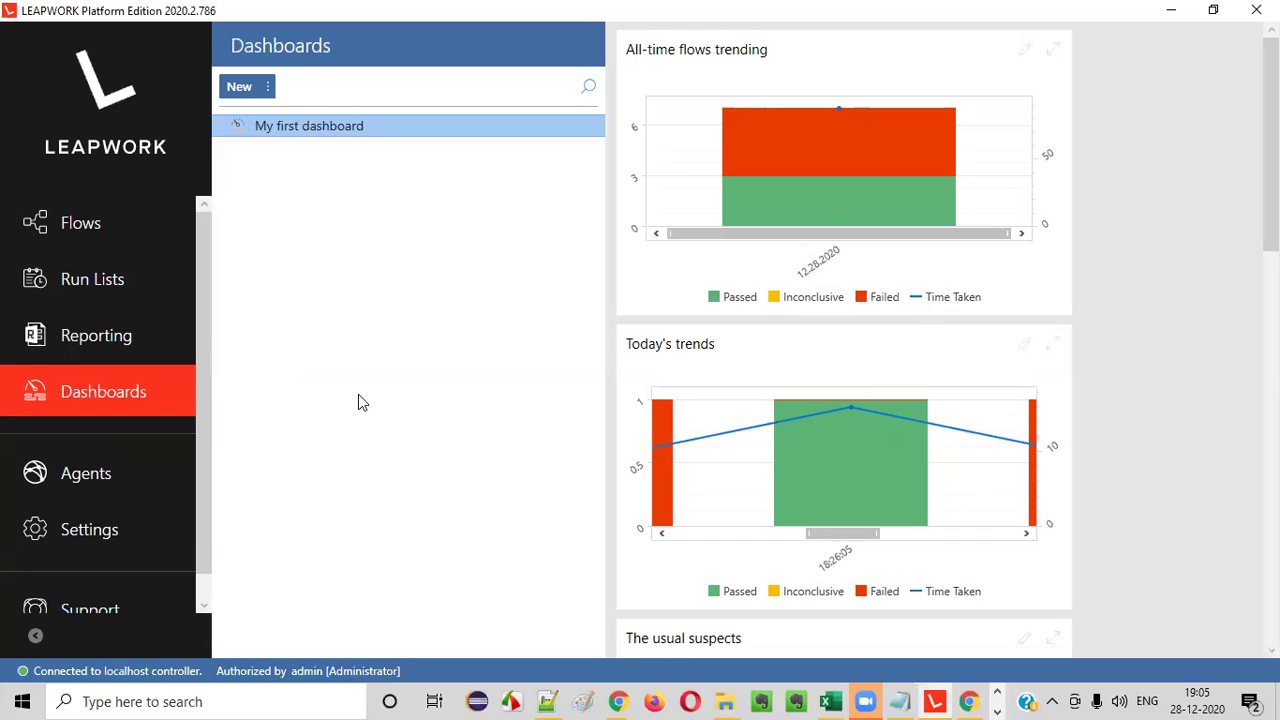
{"action": "scroll", "coordinate": [204, 457], "scroll_direction": "down", "scroll_amount": 1}
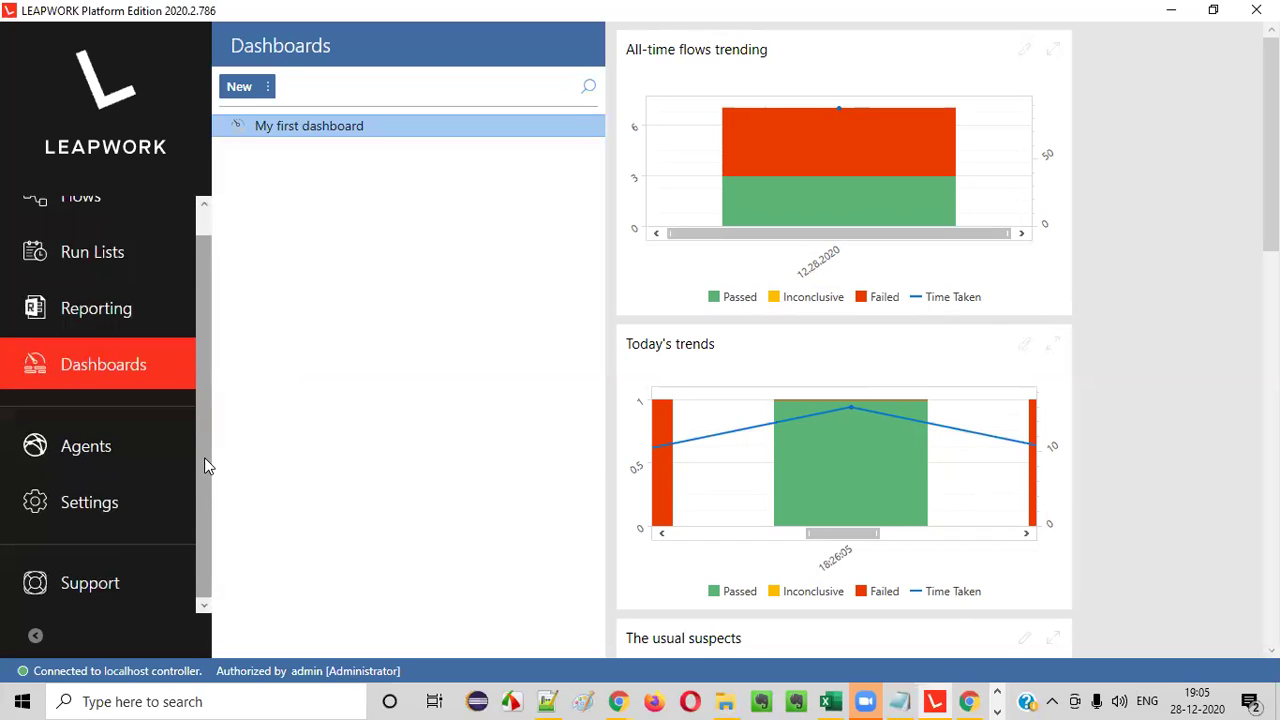
{"action": "scroll", "coordinate": [202, 458], "scroll_direction": "up", "scroll_amount": 1}
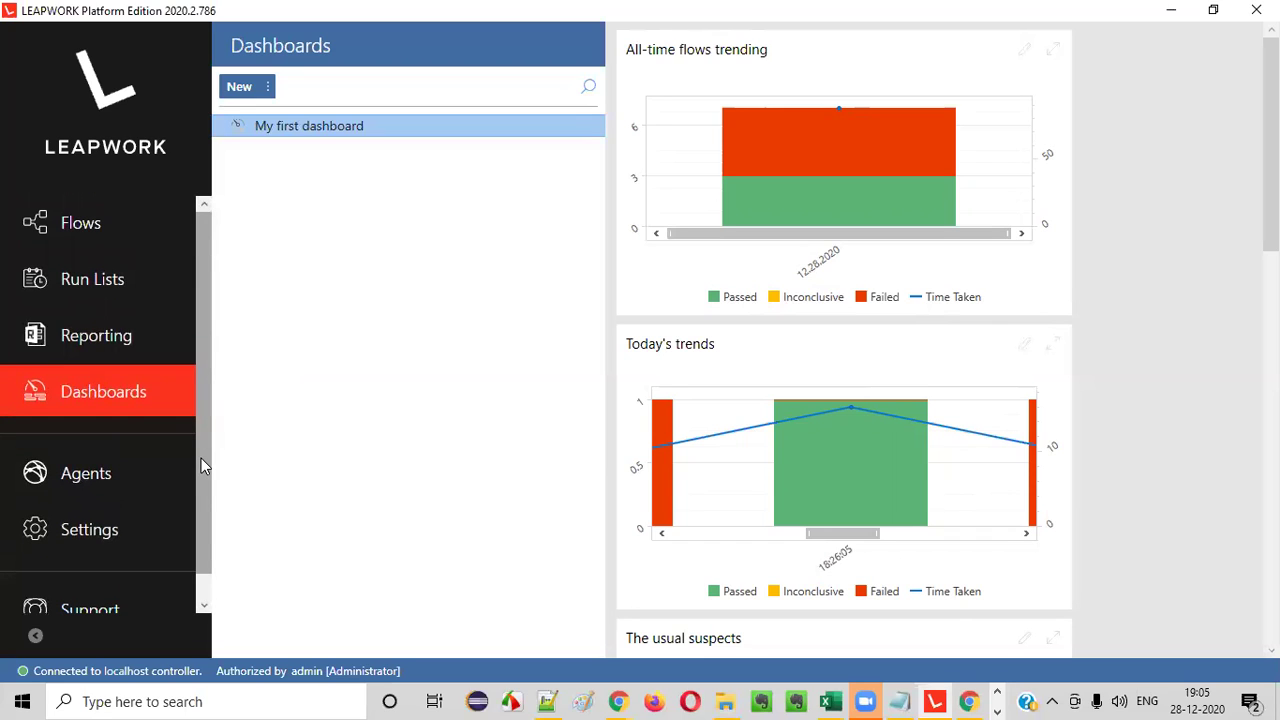
{"action": "scroll", "coordinate": [201, 458], "scroll_direction": "down", "scroll_amount": 1}
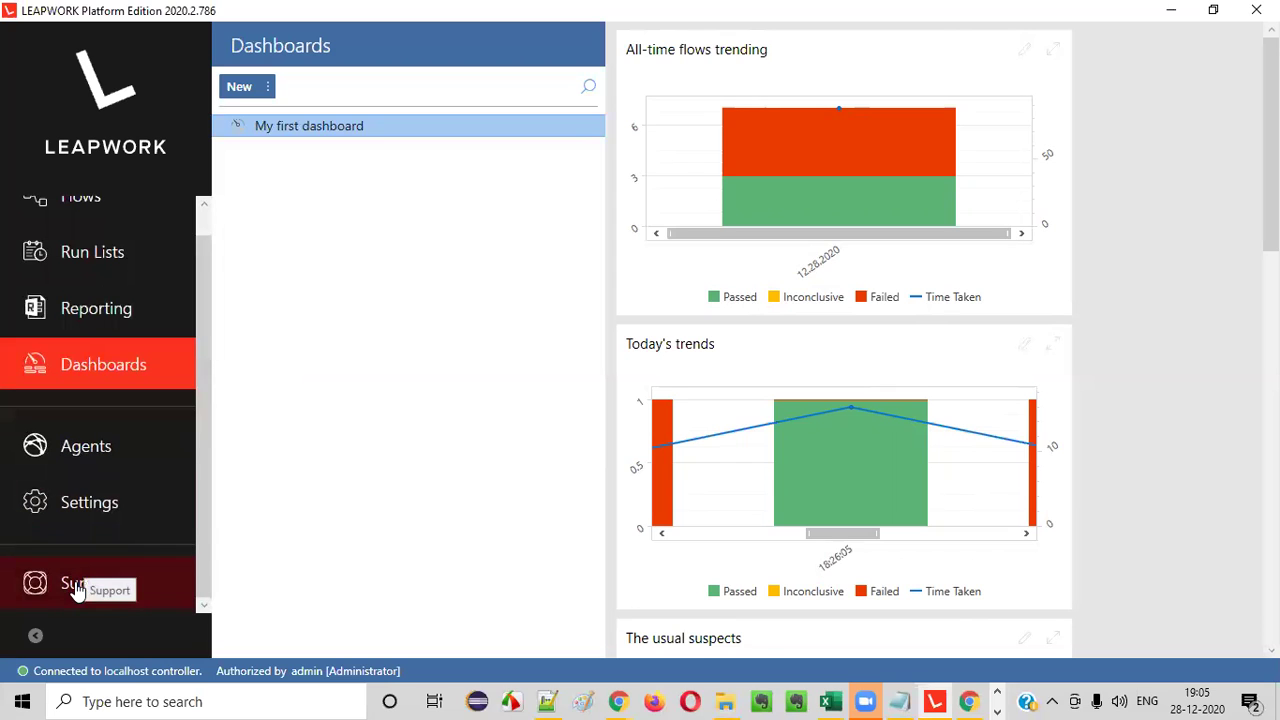
{"action": "left_click", "coordinate": [150, 597]}
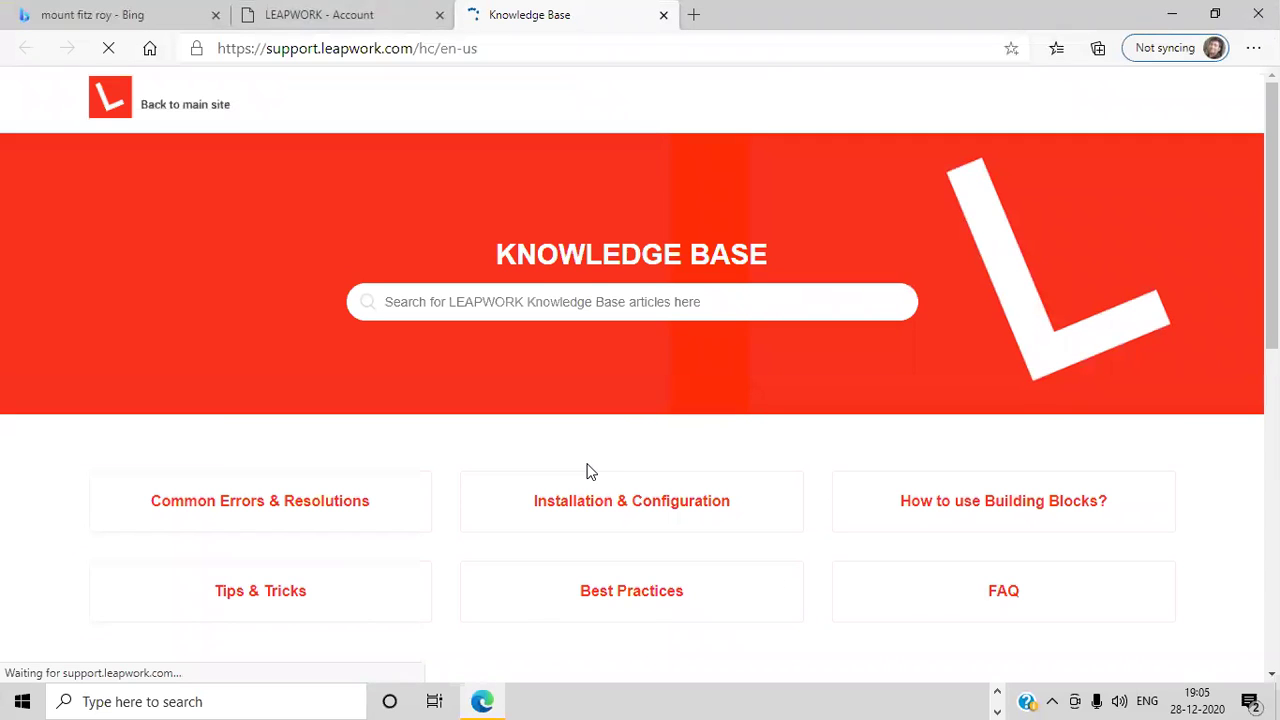
{"action": "scroll", "coordinate": [665, 424], "scroll_direction": "down", "scroll_amount": 2}
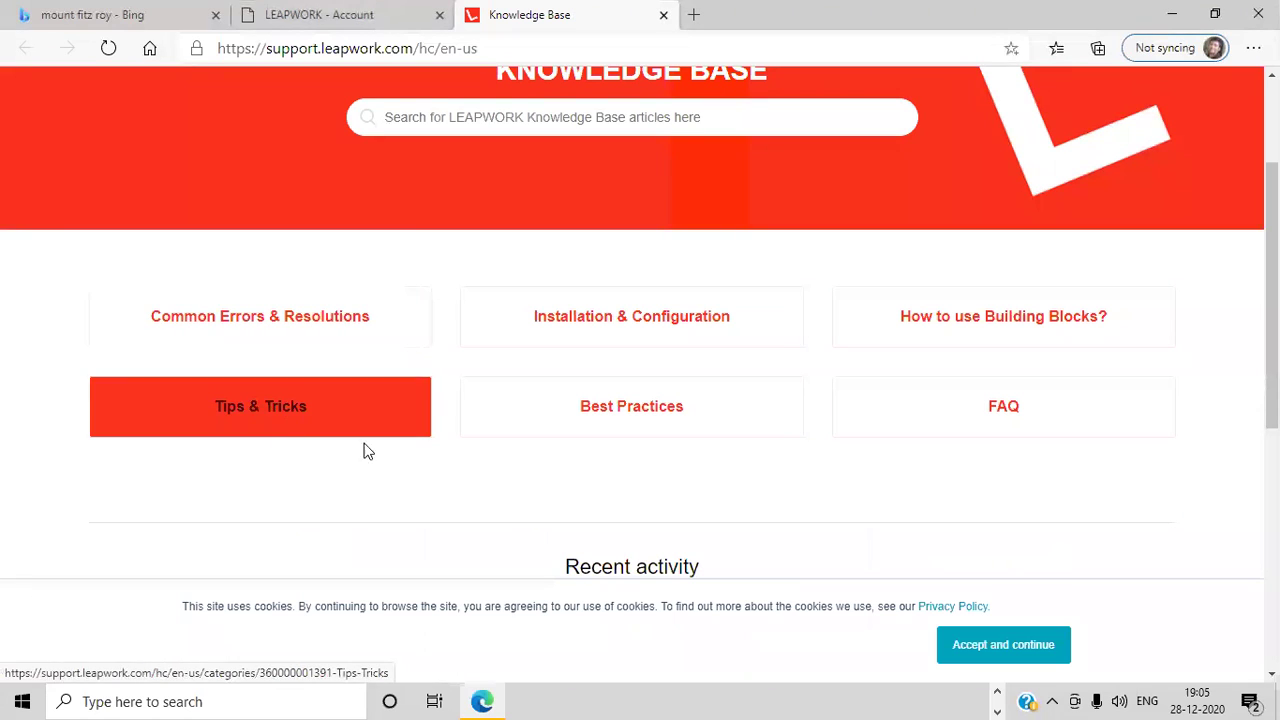
{"action": "scroll", "coordinate": [575, 450], "scroll_direction": "down", "scroll_amount": 1}
{"action": "scroll", "coordinate": [585, 440], "scroll_direction": "up", "scroll_amount": 1}
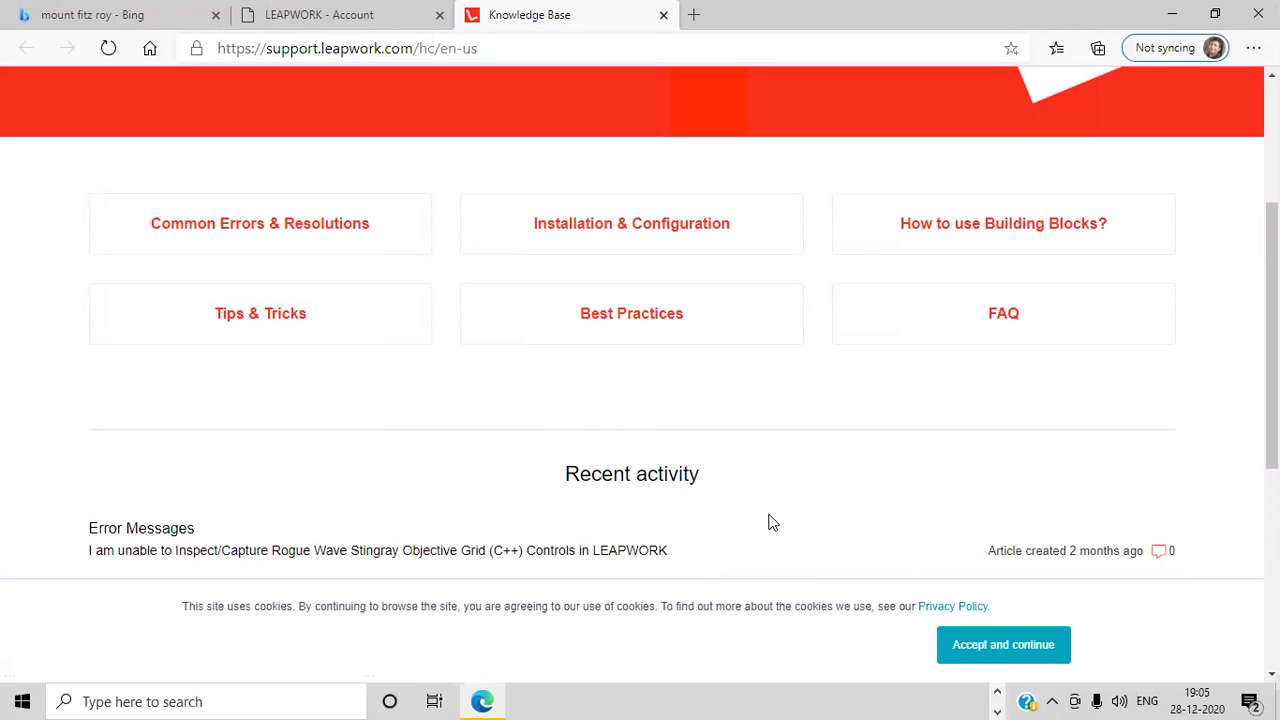
- Search Google for 'leapwork' in a new Chrome tab and open the official website
{"action": "left_click", "coordinate": [968, 700]}
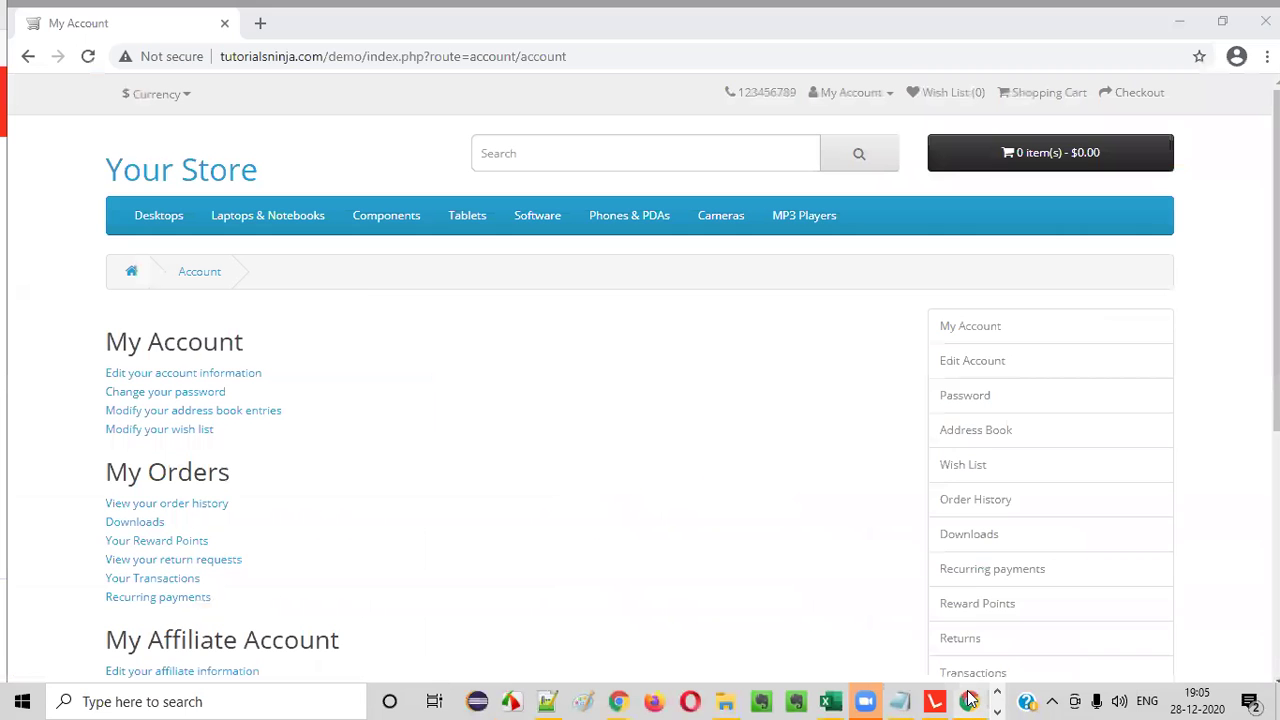
{"action": "left_click", "coordinate": [260, 23]}
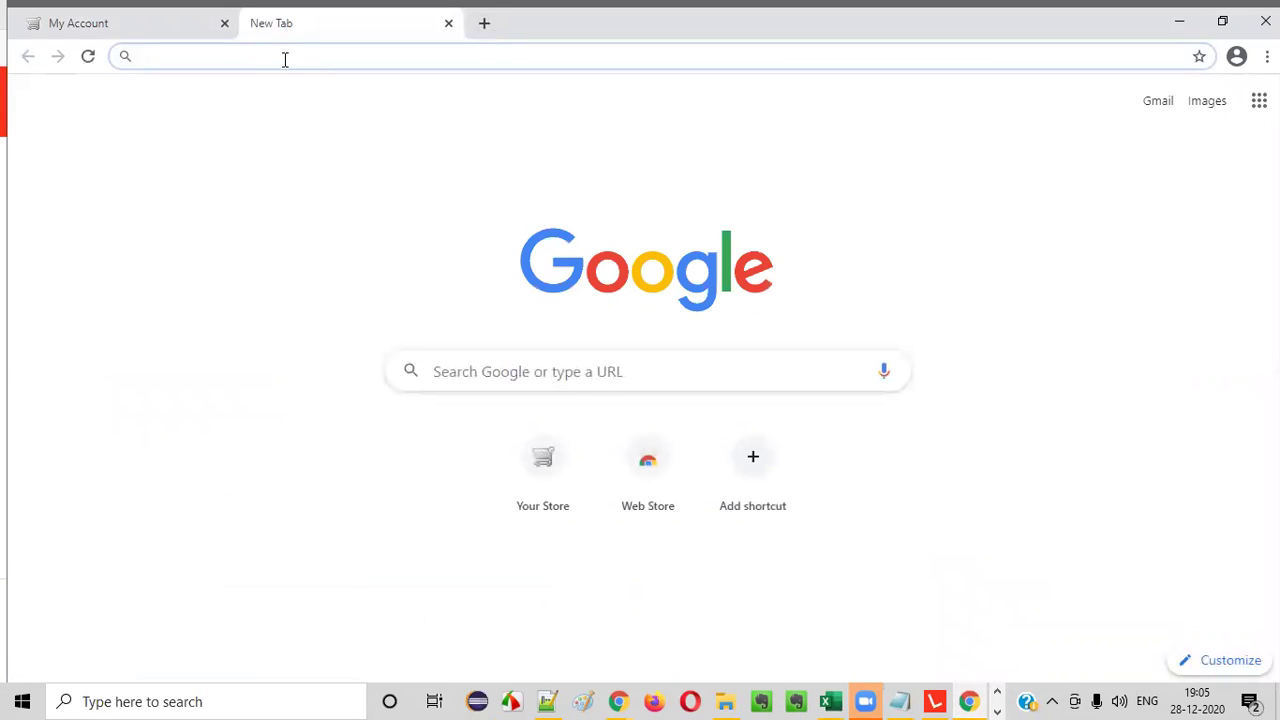
{"action": "type", "text": "leapwork"}
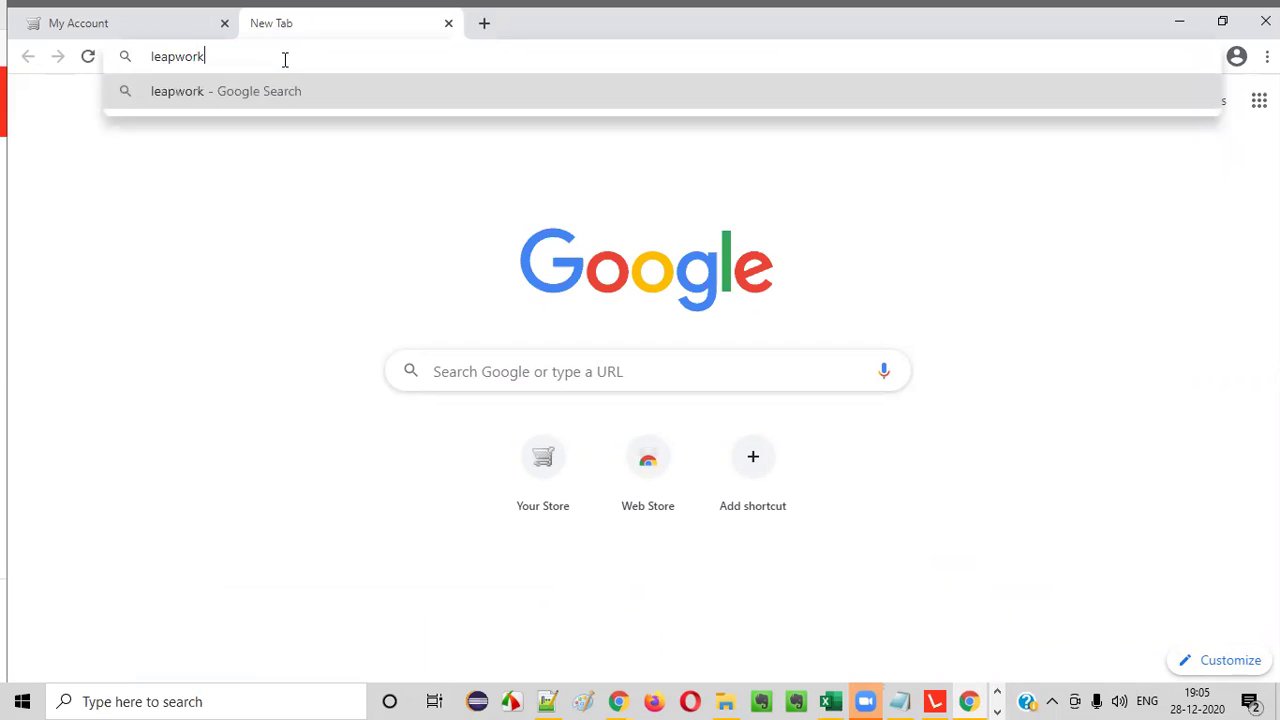
{"action": "key", "text": "Return"}
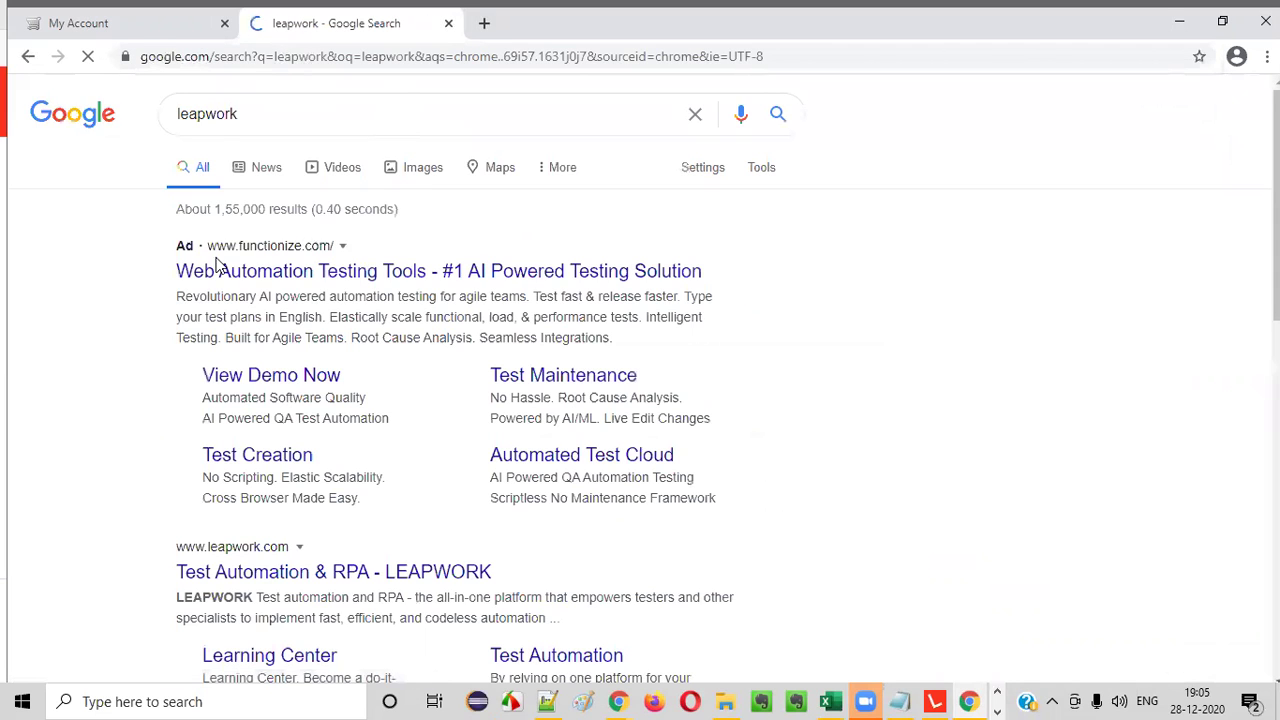
{"action": "scroll", "coordinate": [255, 410], "scroll_direction": "down", "scroll_amount": 1}
{"action": "left_click", "coordinate": [266, 389]}
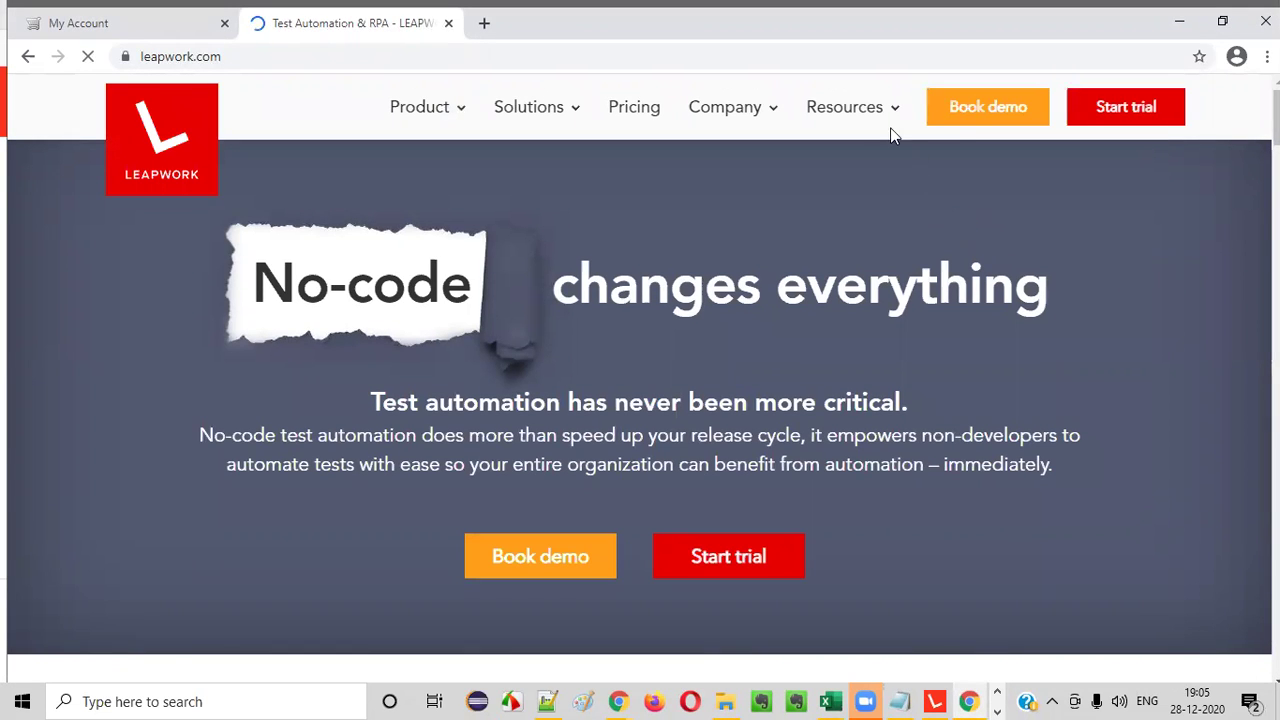
- Open Resources > Learning Center and browse the Product Training course cards
{"action": "mouse_move", "coordinate": [868, 116]}
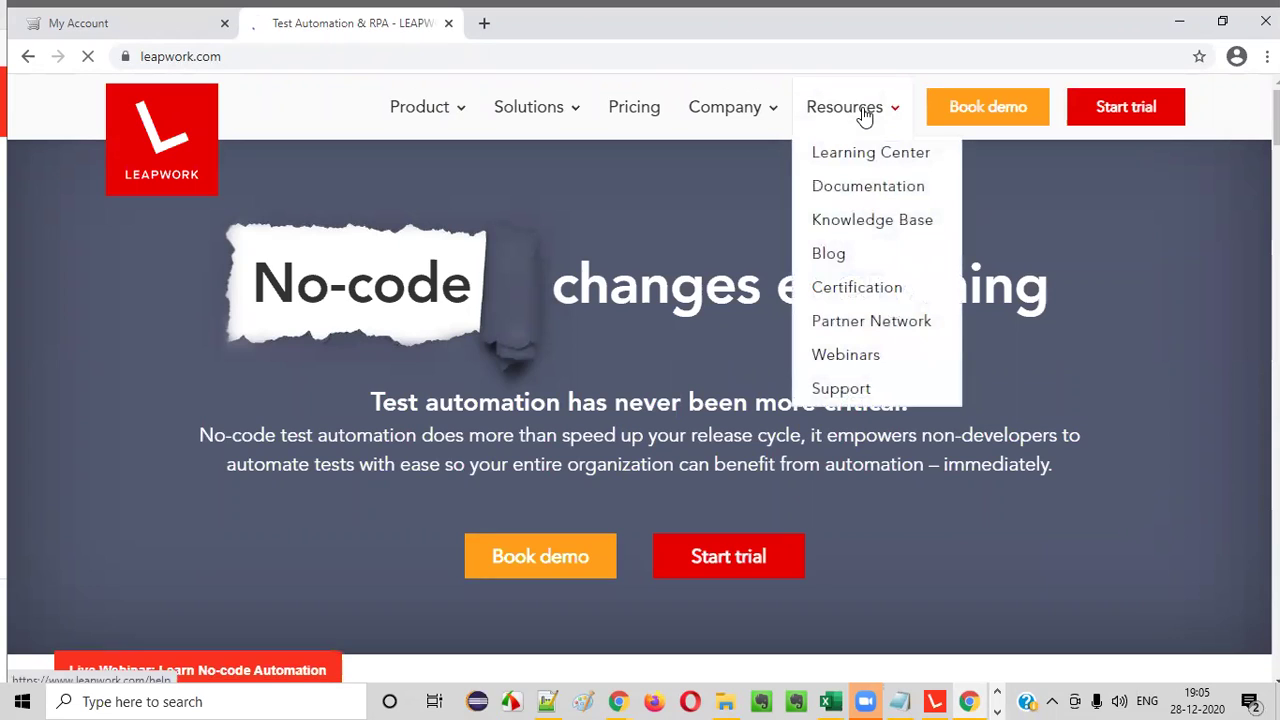
{"action": "left_click", "coordinate": [858, 162]}
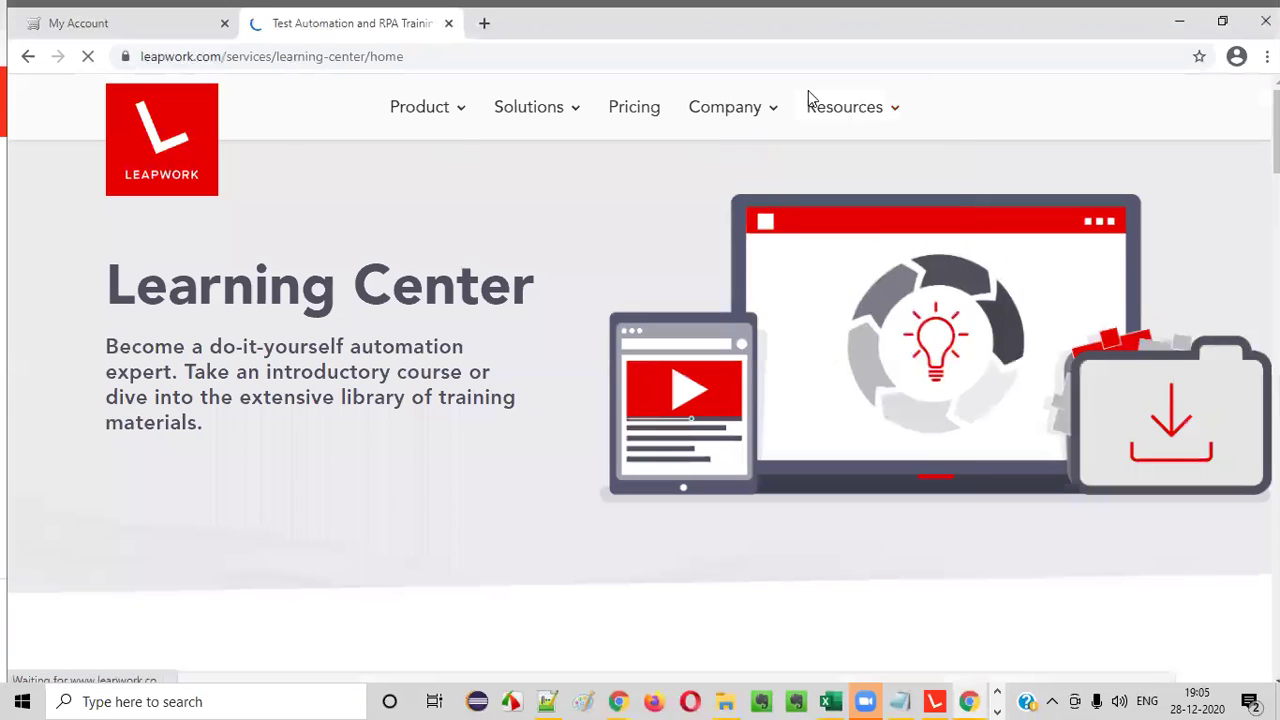
{"action": "mouse_move", "coordinate": [812, 104]}
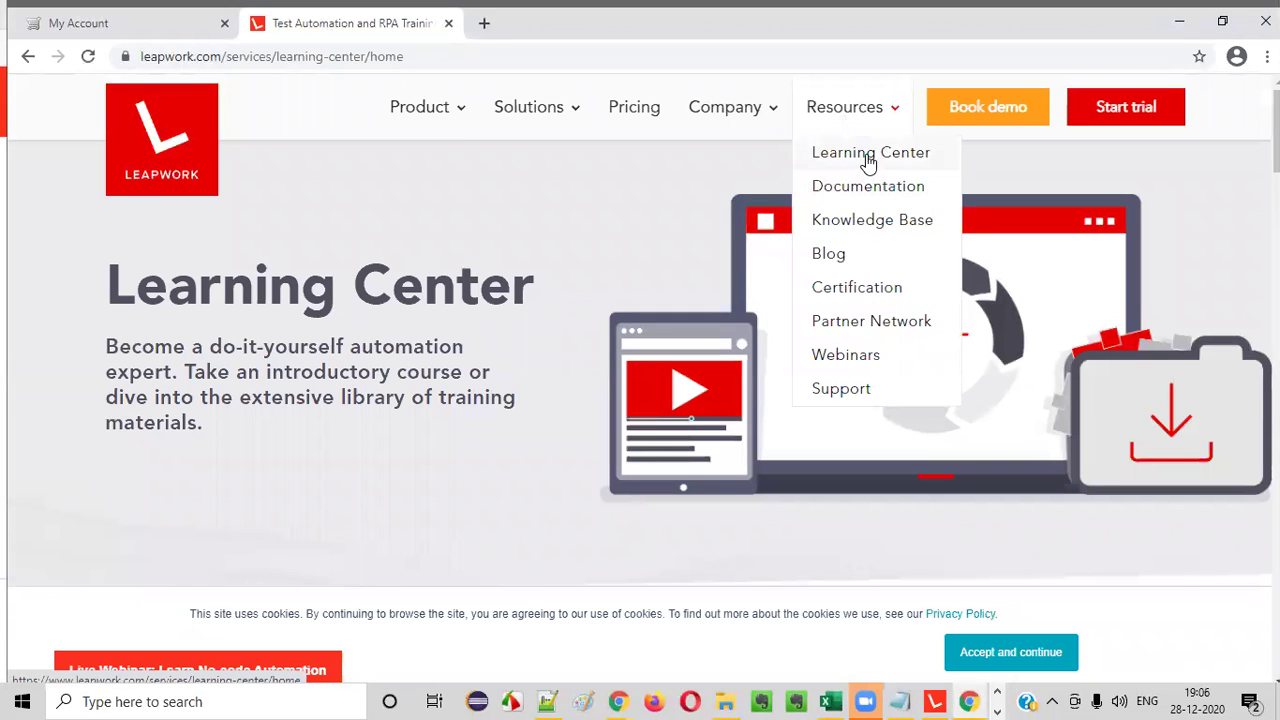
{"action": "scroll", "coordinate": [420, 300], "scroll_direction": "down", "scroll_amount": 5}
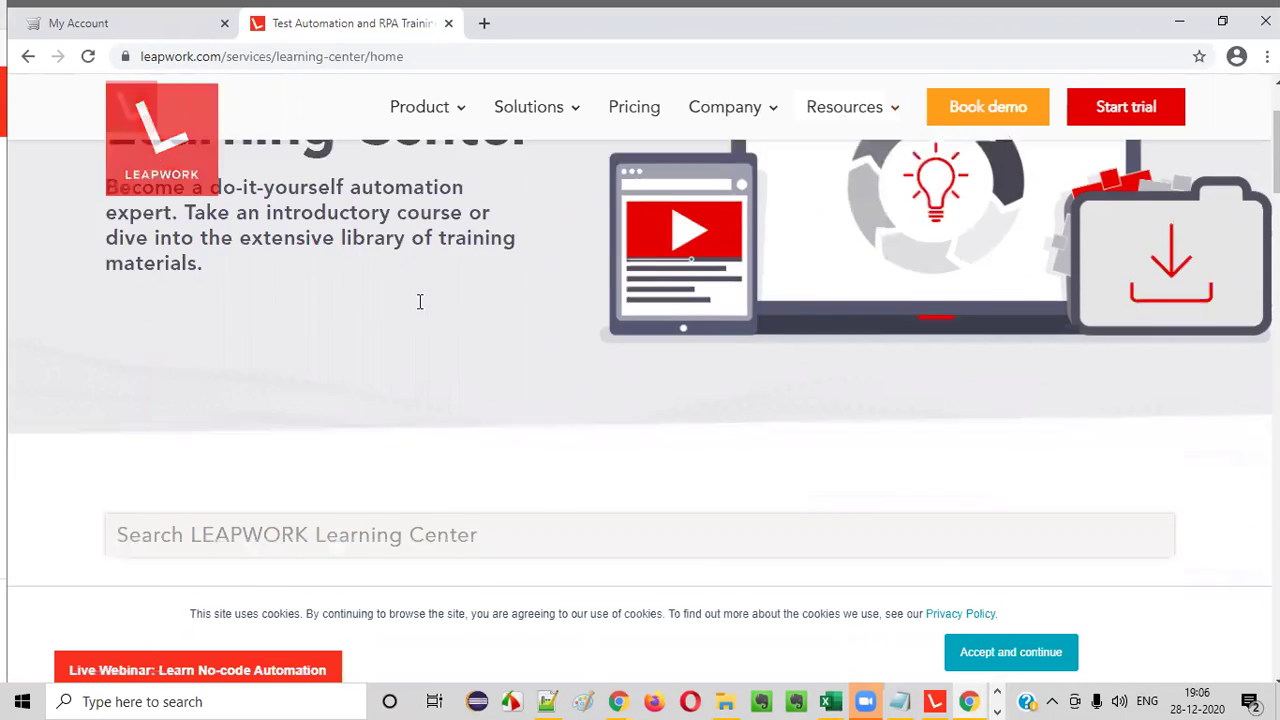
{"action": "scroll", "coordinate": [443, 289], "scroll_direction": "down", "scroll_amount": 3}
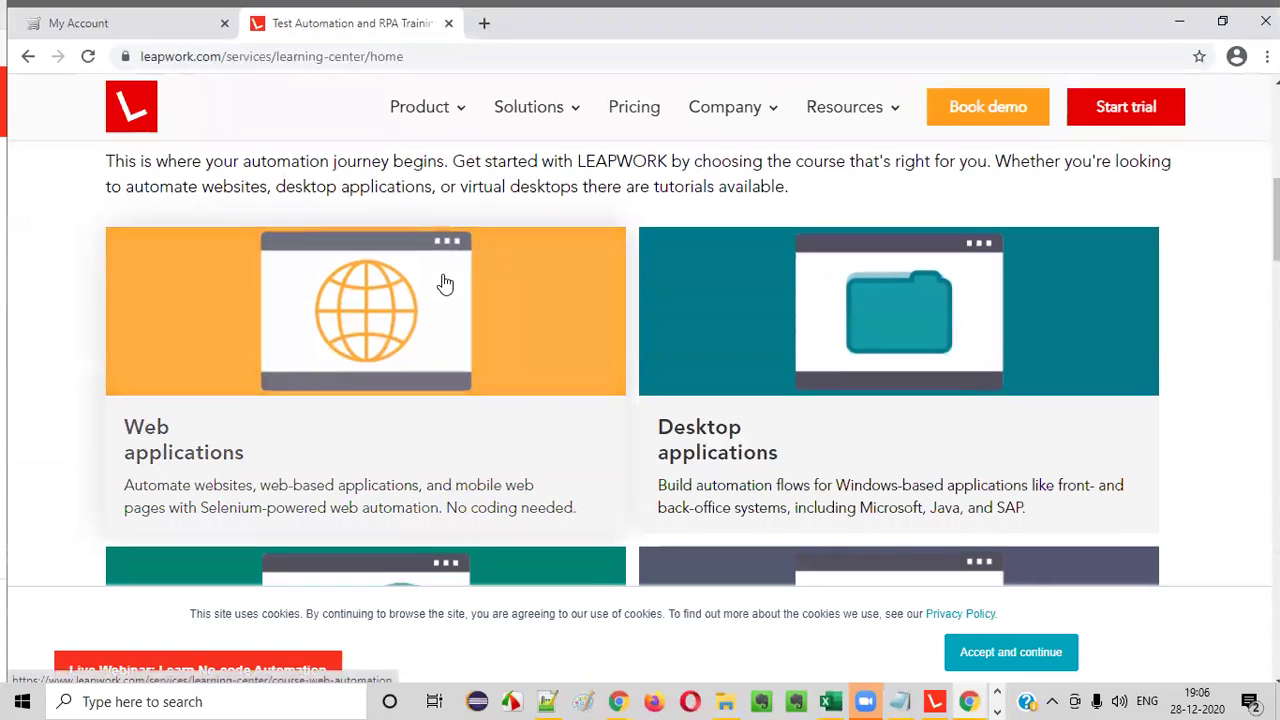
{"action": "scroll", "coordinate": [450, 285], "scroll_direction": "down", "scroll_amount": 3}
{"action": "scroll", "coordinate": [452, 280], "scroll_direction": "down", "scroll_amount": 2}
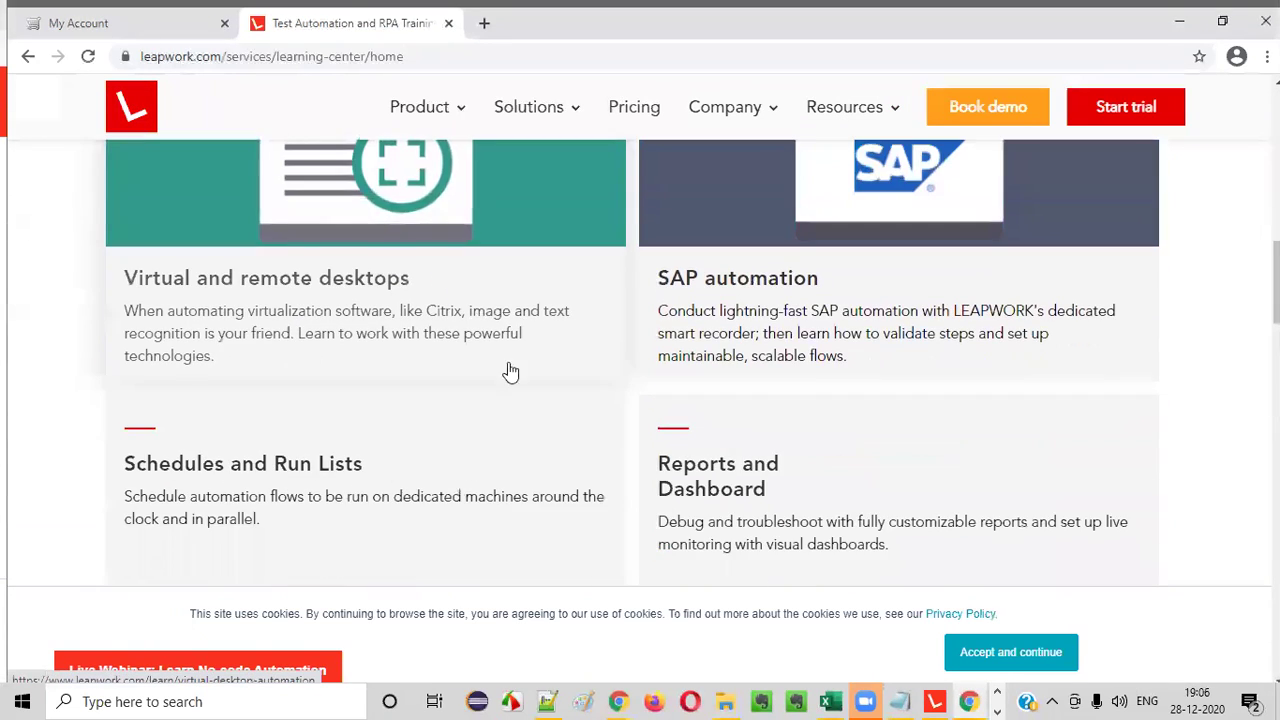
{"action": "scroll", "coordinate": [775, 355], "scroll_direction": "down", "scroll_amount": 4}
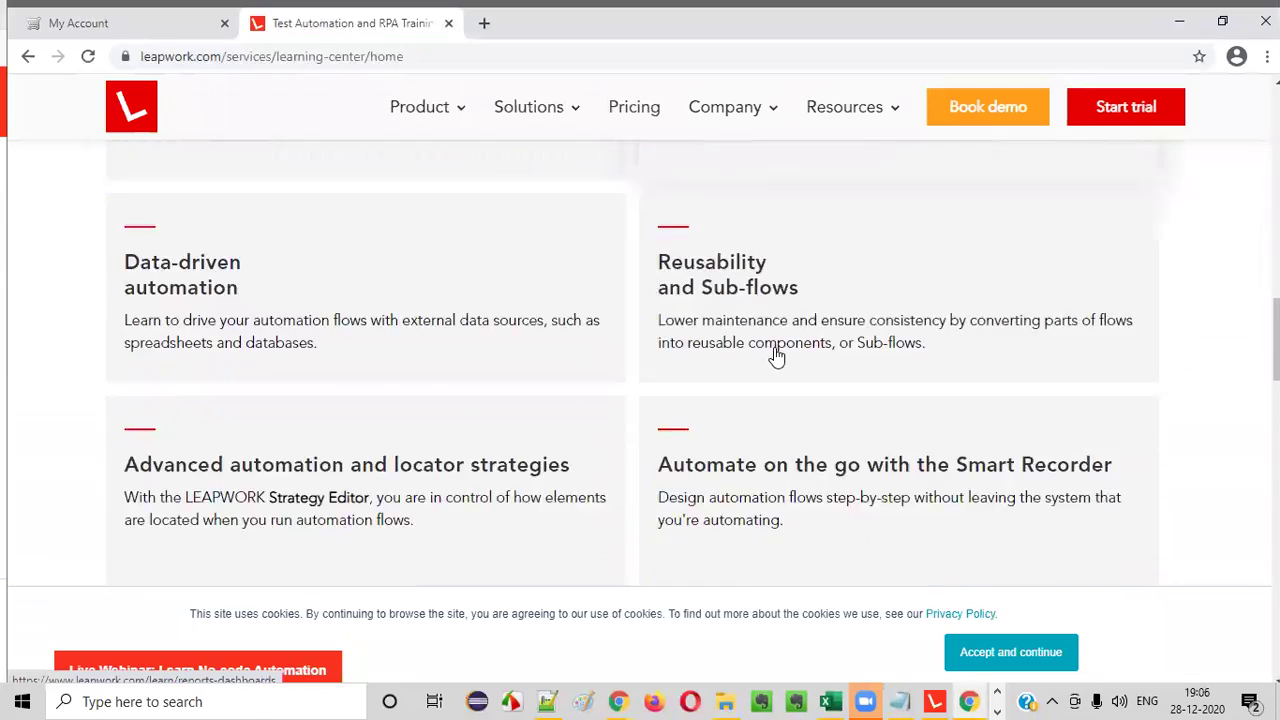
{"action": "scroll", "coordinate": [768, 335], "scroll_direction": "up", "scroll_amount": 7}
{"action": "scroll", "coordinate": [766, 331], "scroll_direction": "down", "scroll_amount": 2}
{"action": "scroll", "coordinate": [437, 271], "scroll_direction": "up", "scroll_amount": 3}
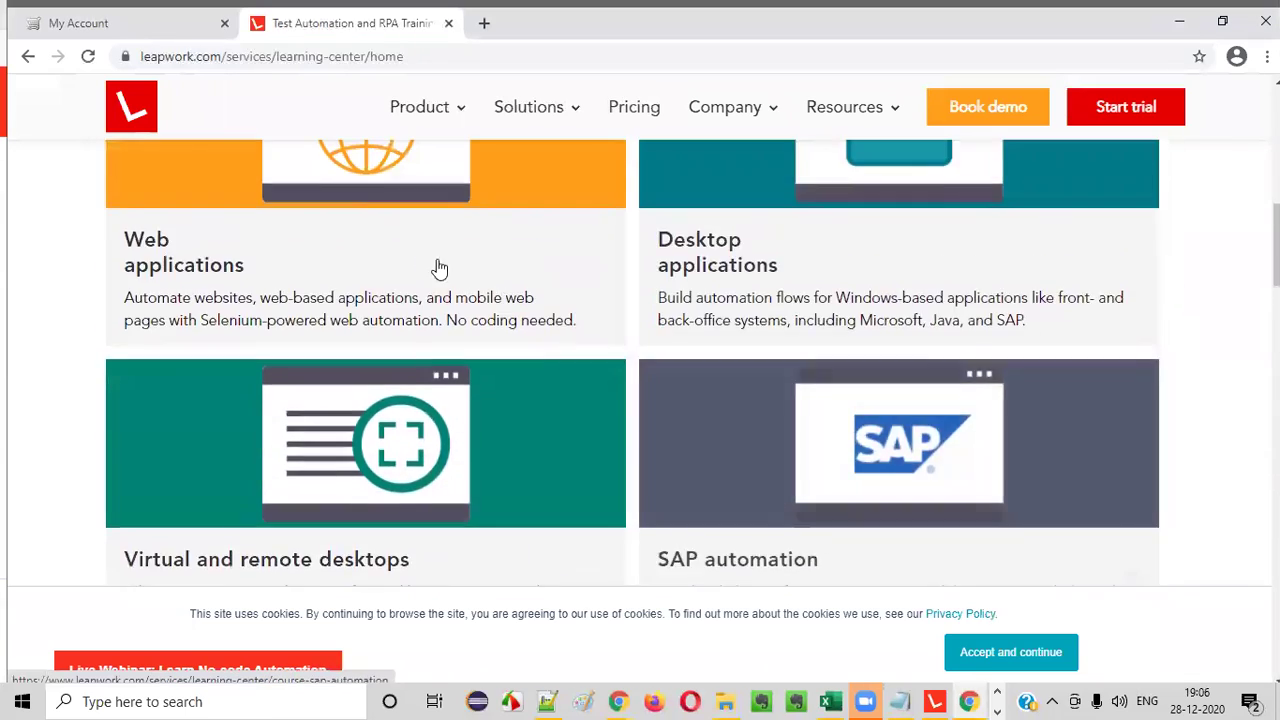
- Open the Web applications training course and scroll through its Introductory lessons
{"action": "left_click", "coordinate": [365, 432]}
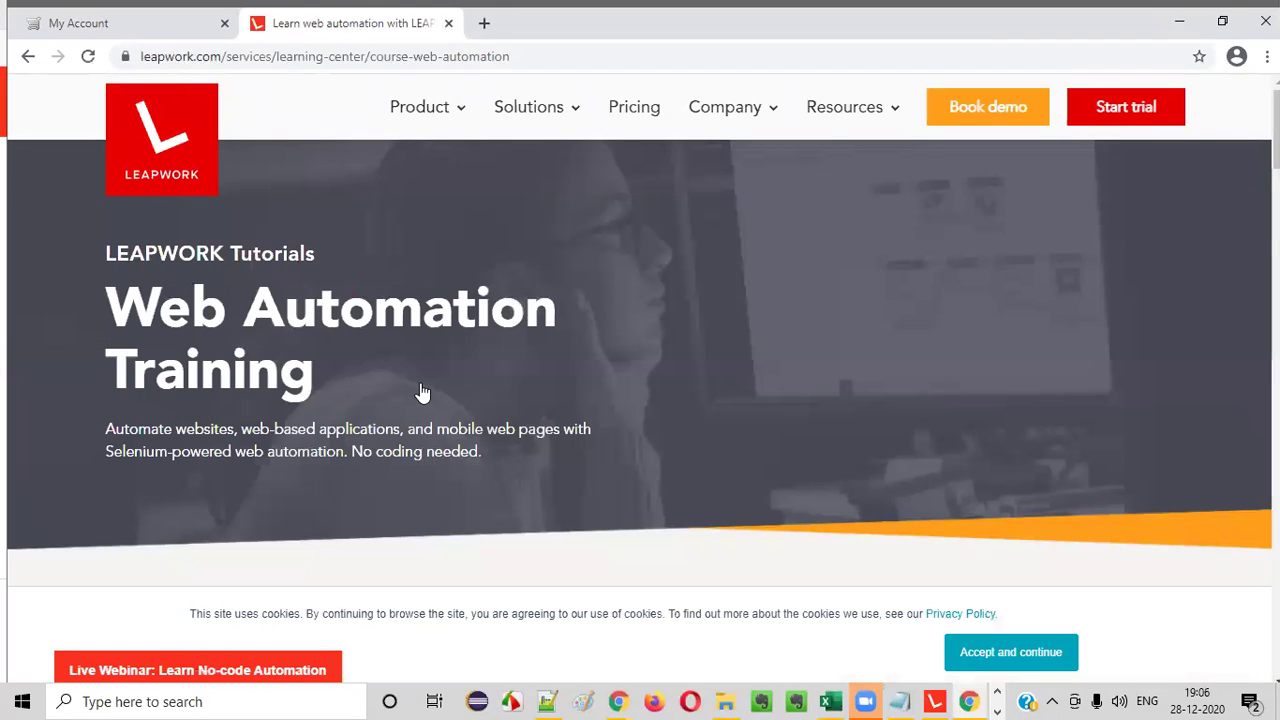
{"action": "scroll", "coordinate": [577, 392], "scroll_direction": "down", "scroll_amount": 2}
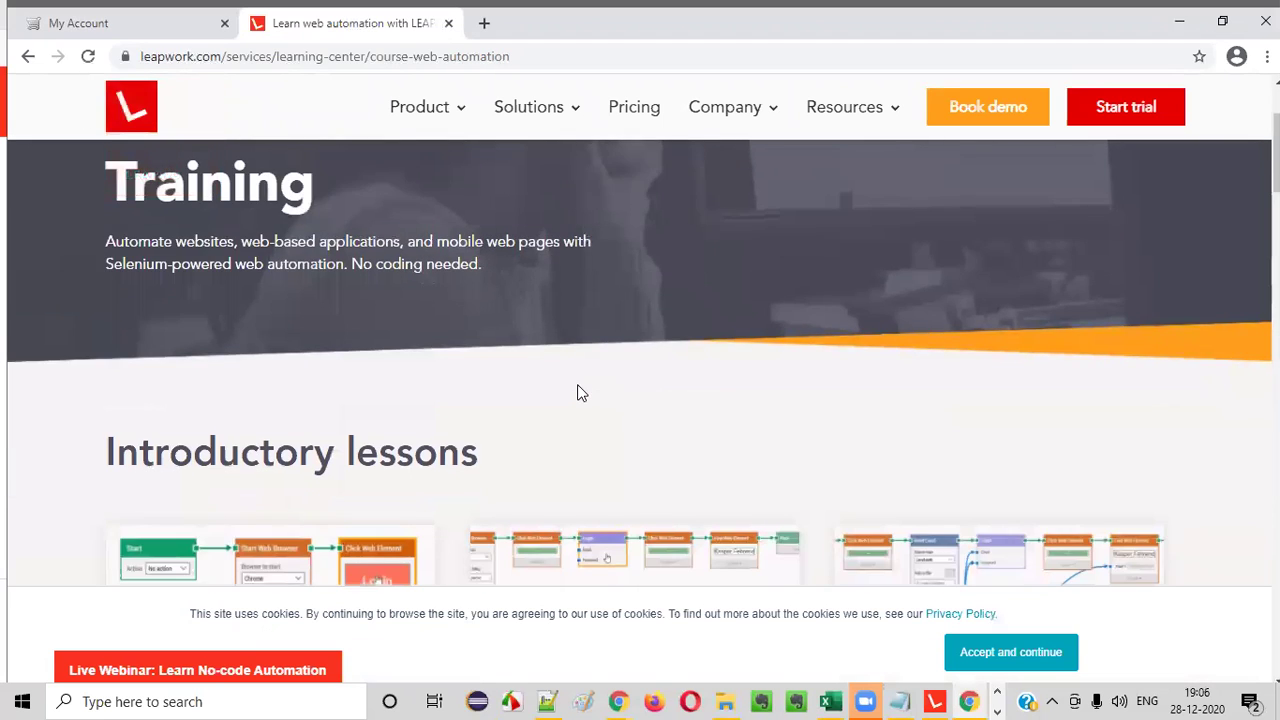
{"action": "scroll", "coordinate": [429, 397], "scroll_direction": "down", "scroll_amount": 3}
{"action": "scroll", "coordinate": [760, 395], "scroll_direction": "down", "scroll_amount": 2}
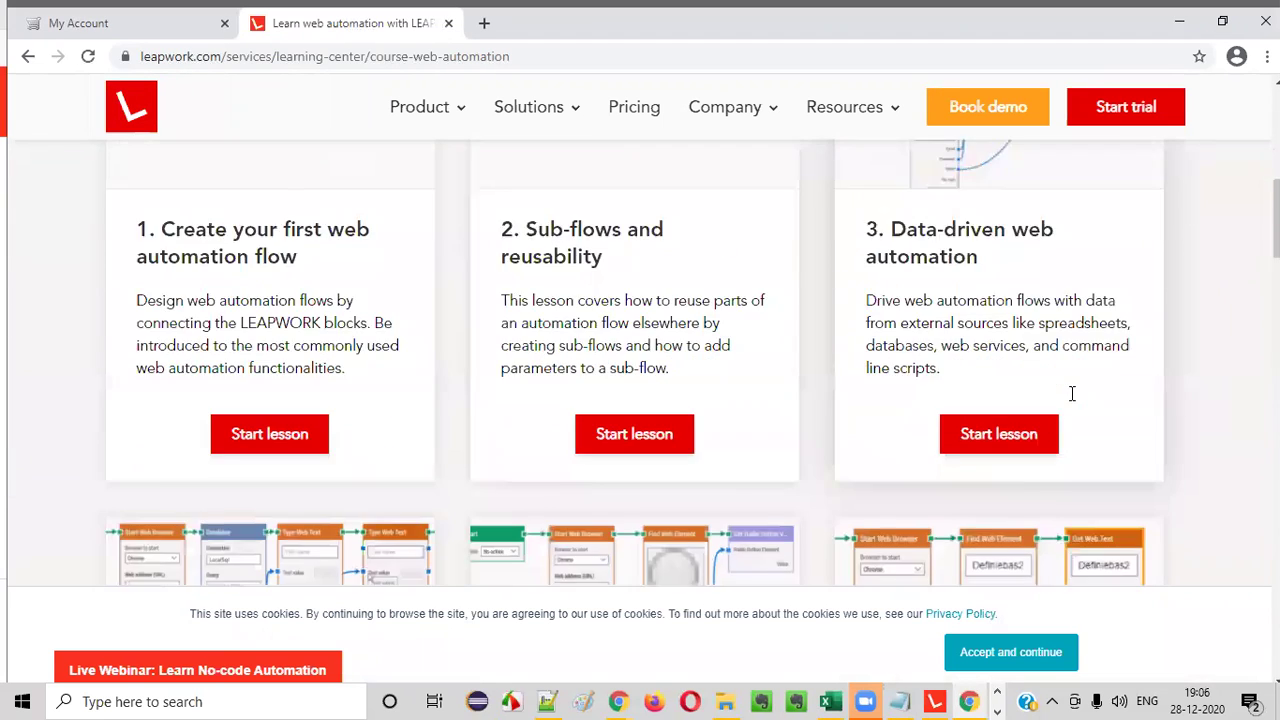
{"action": "scroll", "coordinate": [1068, 400], "scroll_direction": "down", "scroll_amount": 4}
{"action": "scroll", "coordinate": [858, 408], "scroll_direction": "down", "scroll_amount": 6}
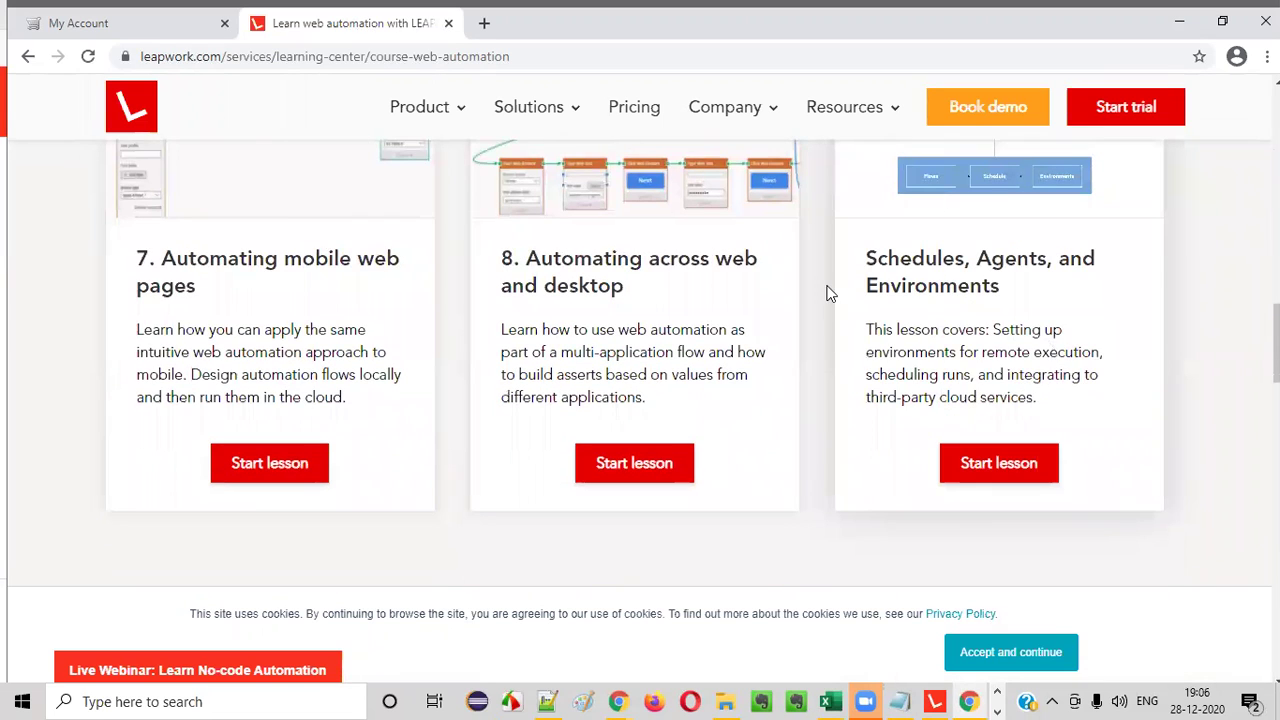
{"action": "scroll", "coordinate": [828, 290], "scroll_direction": "up", "scroll_amount": 10}
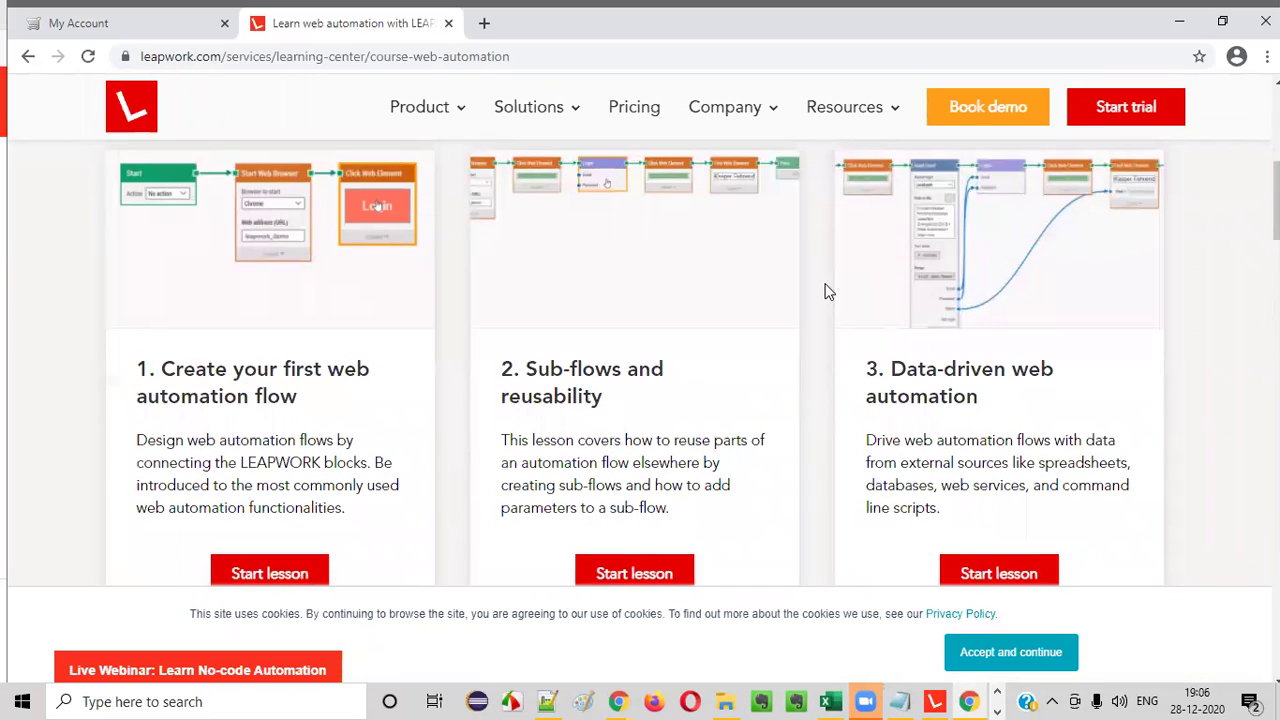
{"action": "scroll", "coordinate": [280, 443], "scroll_direction": "down", "scroll_amount": 1}
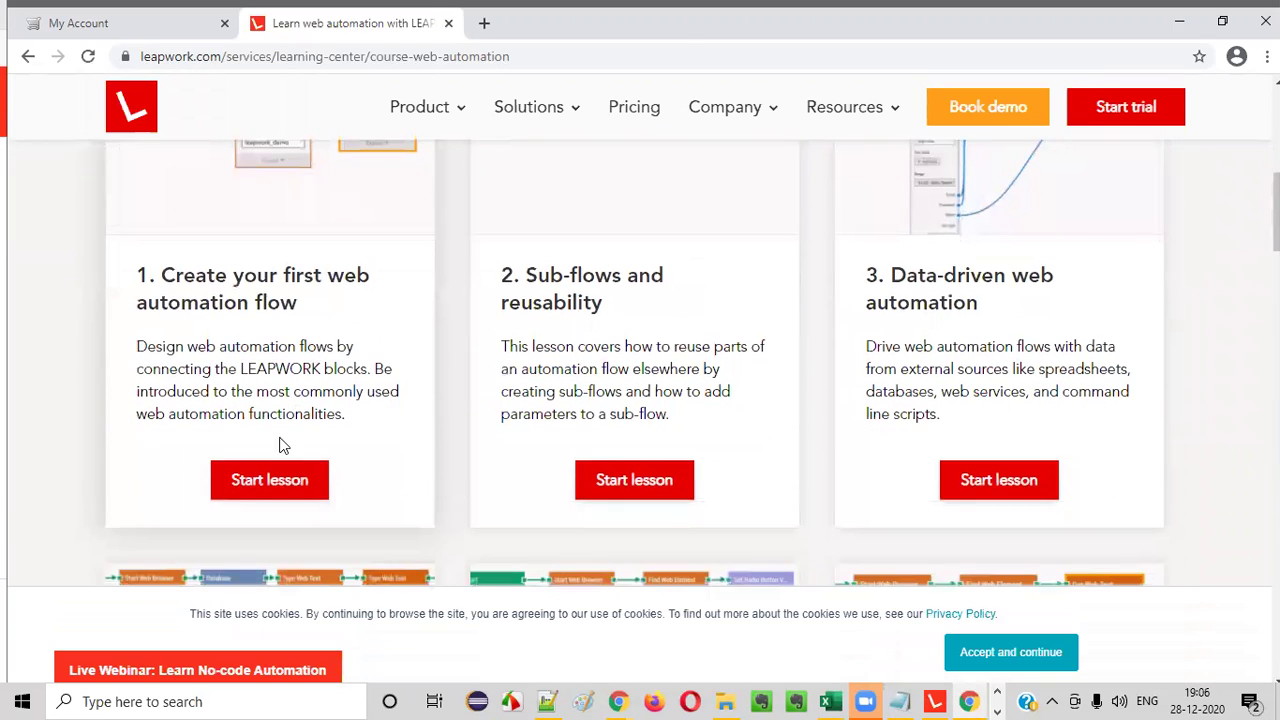
- Start Lesson 1, Create your first web automation flow, and read through its learning points
{"action": "left_click", "coordinate": [270, 480]}
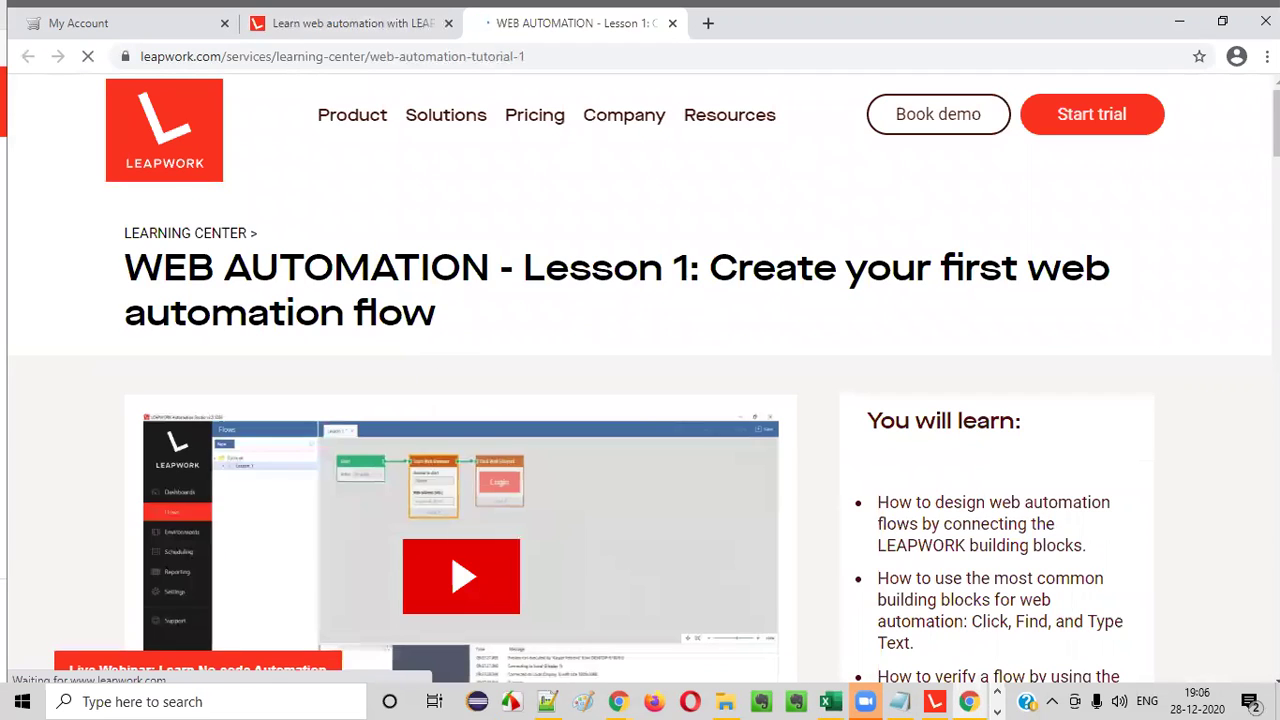
{"action": "scroll", "coordinate": [547, 452], "scroll_direction": "down", "scroll_amount": 4}
{"action": "scroll", "coordinate": [547, 452], "scroll_direction": "up", "scroll_amount": 2}
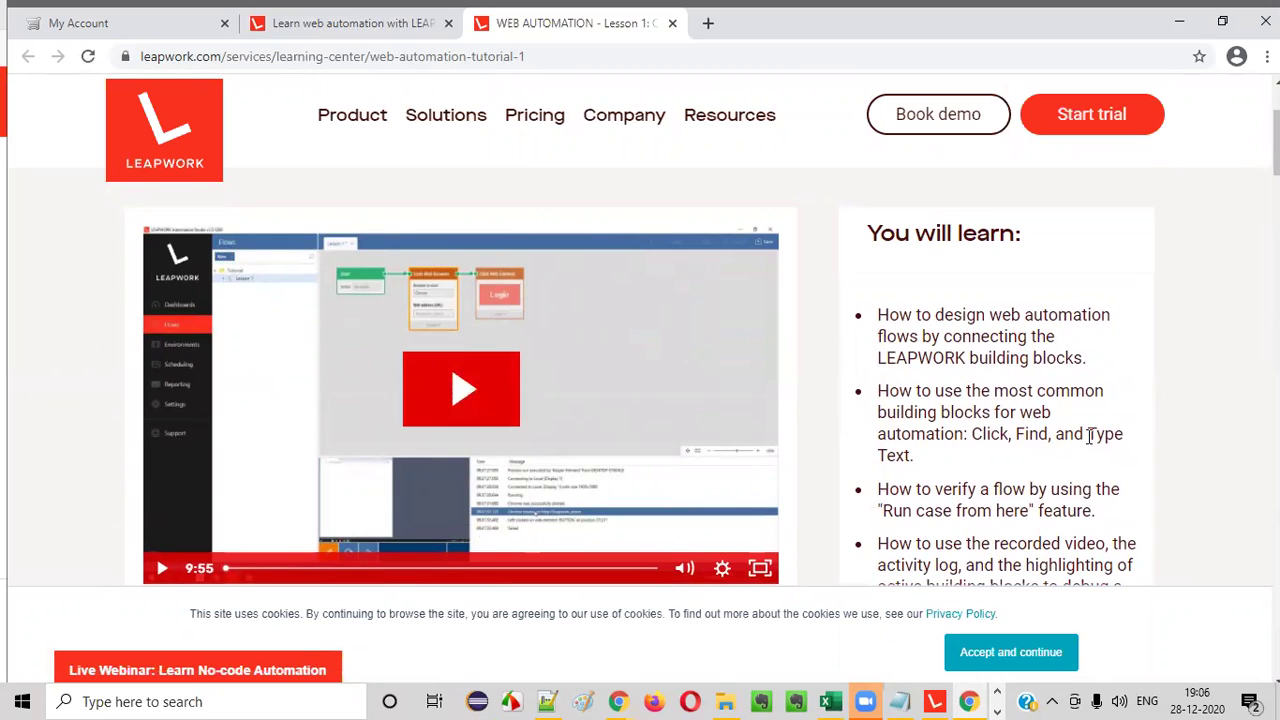
{"action": "scroll", "coordinate": [1090, 377], "scroll_direction": "down", "scroll_amount": 1}
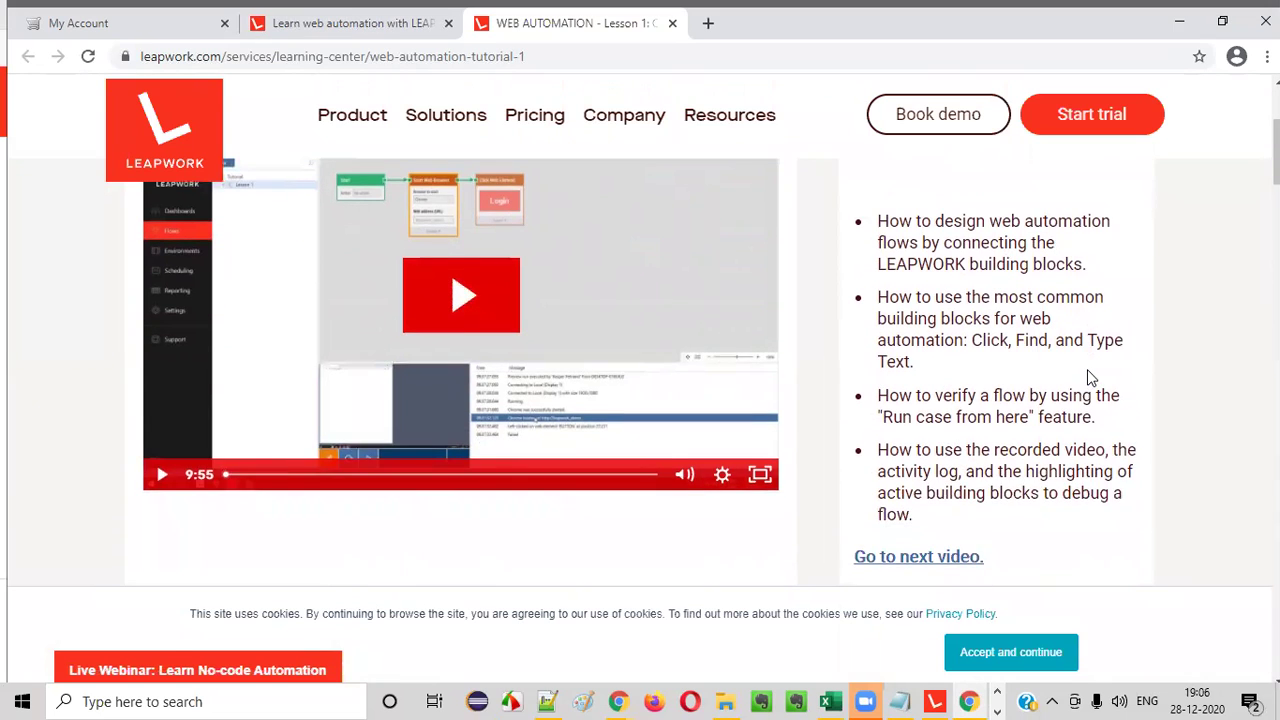
{"action": "scroll", "coordinate": [1090, 377], "scroll_direction": "up", "scroll_amount": 1}
{"action": "left_click_drag", "start_coordinate": [918, 315], "coordinate": [1091, 357]}
{"action": "left_click", "coordinate": [1083, 354]}
{"action": "scroll", "coordinate": [1083, 354], "scroll_direction": "down", "scroll_amount": 2}
{"action": "left_click_drag", "start_coordinate": [930, 225], "coordinate": [1062, 300]}
{"action": "left_click", "coordinate": [1062, 300]}
{"action": "scroll", "coordinate": [963, 434], "scroll_direction": "up", "scroll_amount": 2}
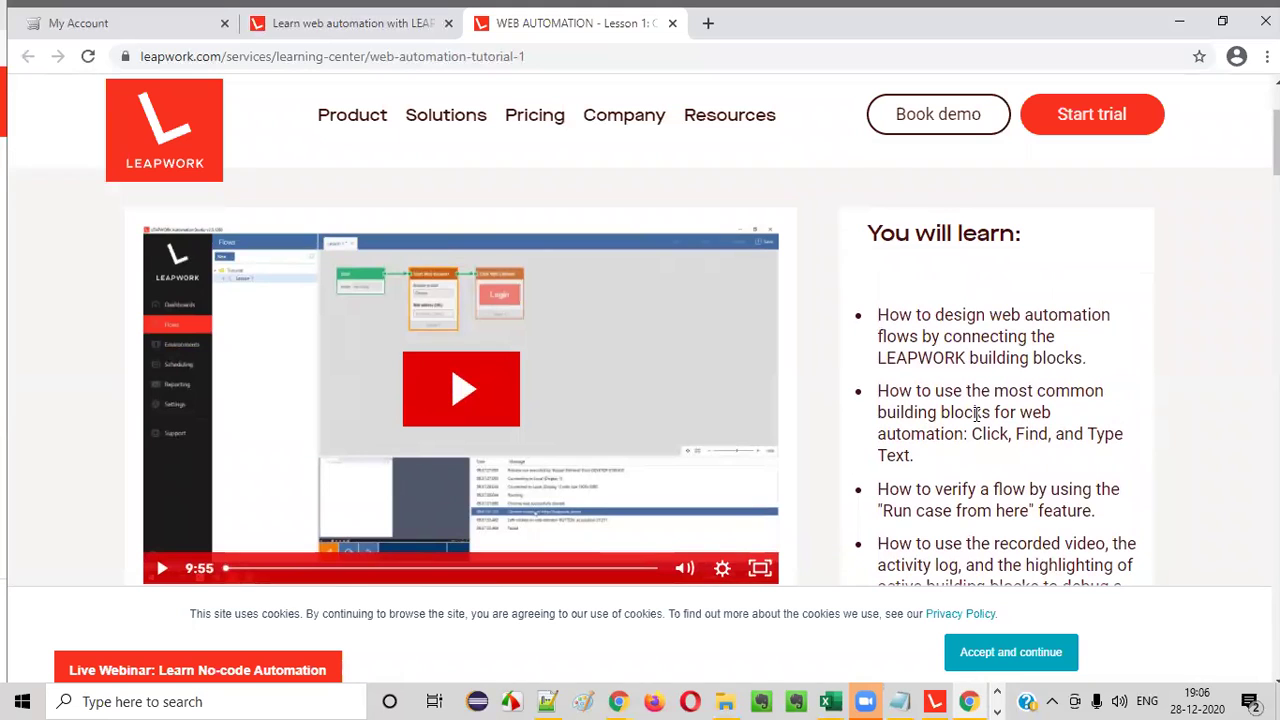
{"action": "scroll", "coordinate": [975, 414], "scroll_direction": "down", "scroll_amount": 6}
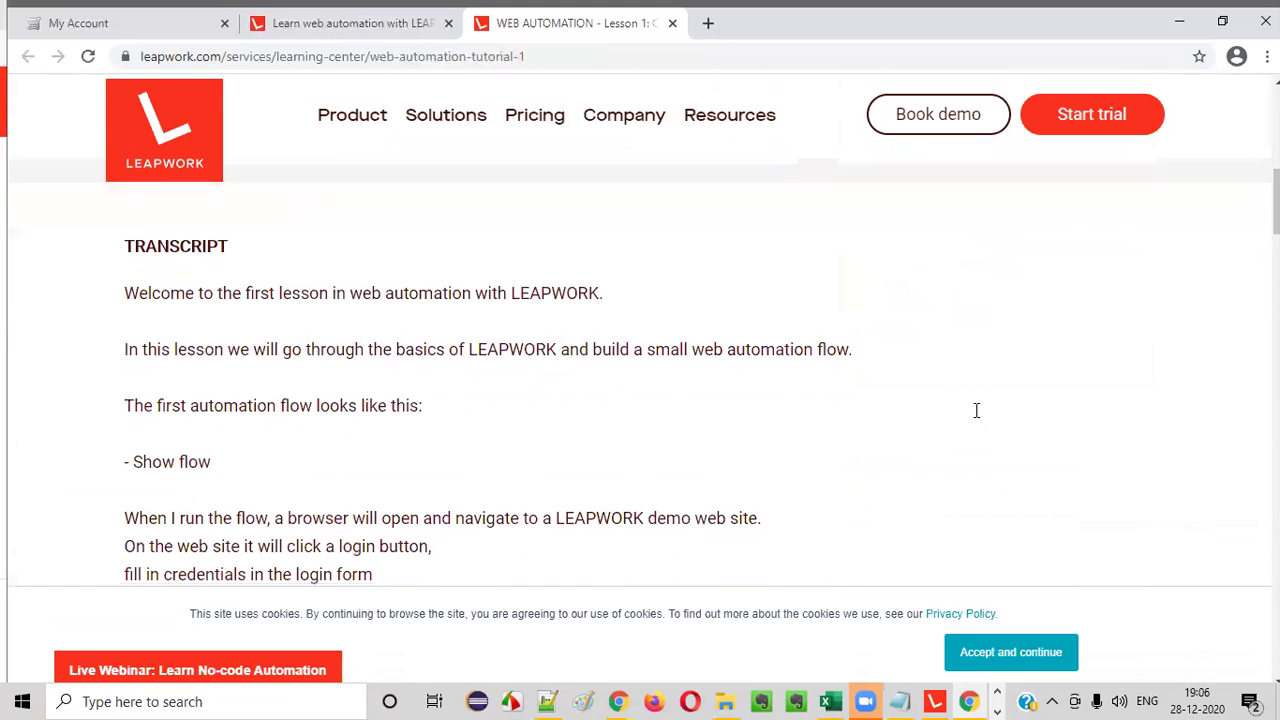
{"action": "scroll", "coordinate": [978, 417], "scroll_direction": "down", "scroll_amount": 5}
{"action": "scroll", "coordinate": [977, 417], "scroll_direction": "up", "scroll_amount": 10}
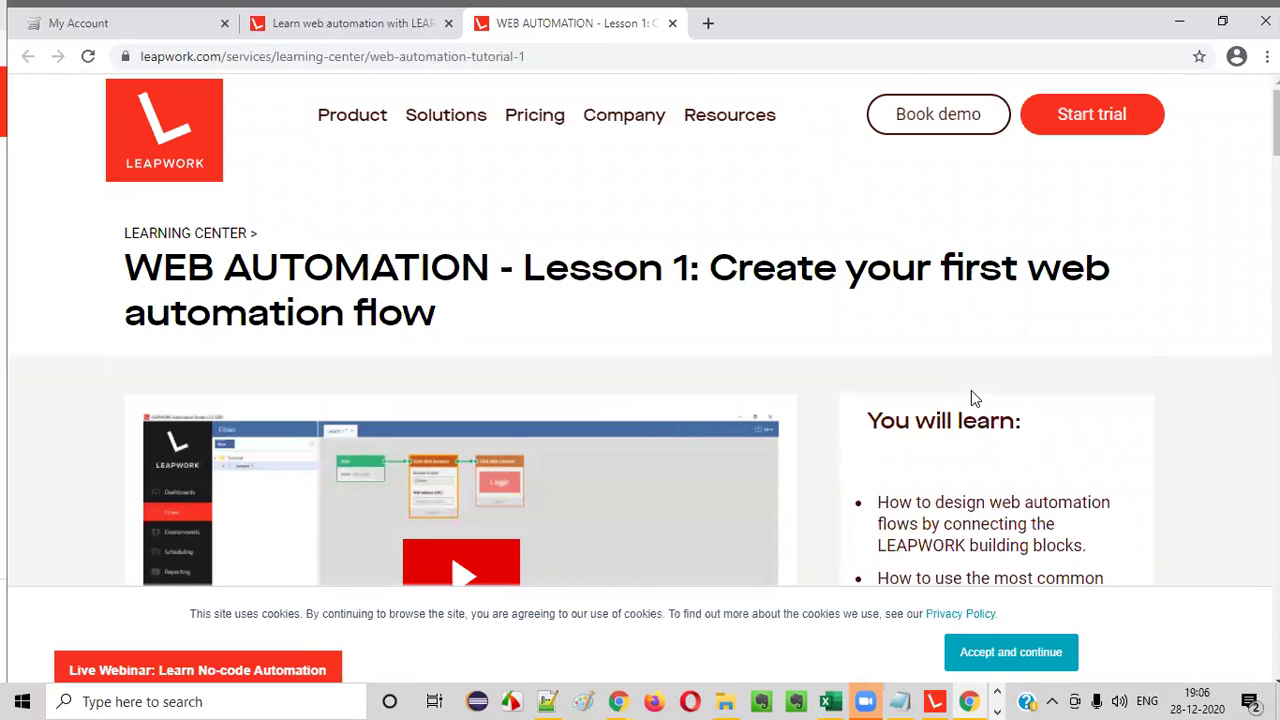
- Revisit the course tab and Learning Center home, then return to the Lesson 1 tab
{"action": "left_click", "coordinate": [352, 22]}
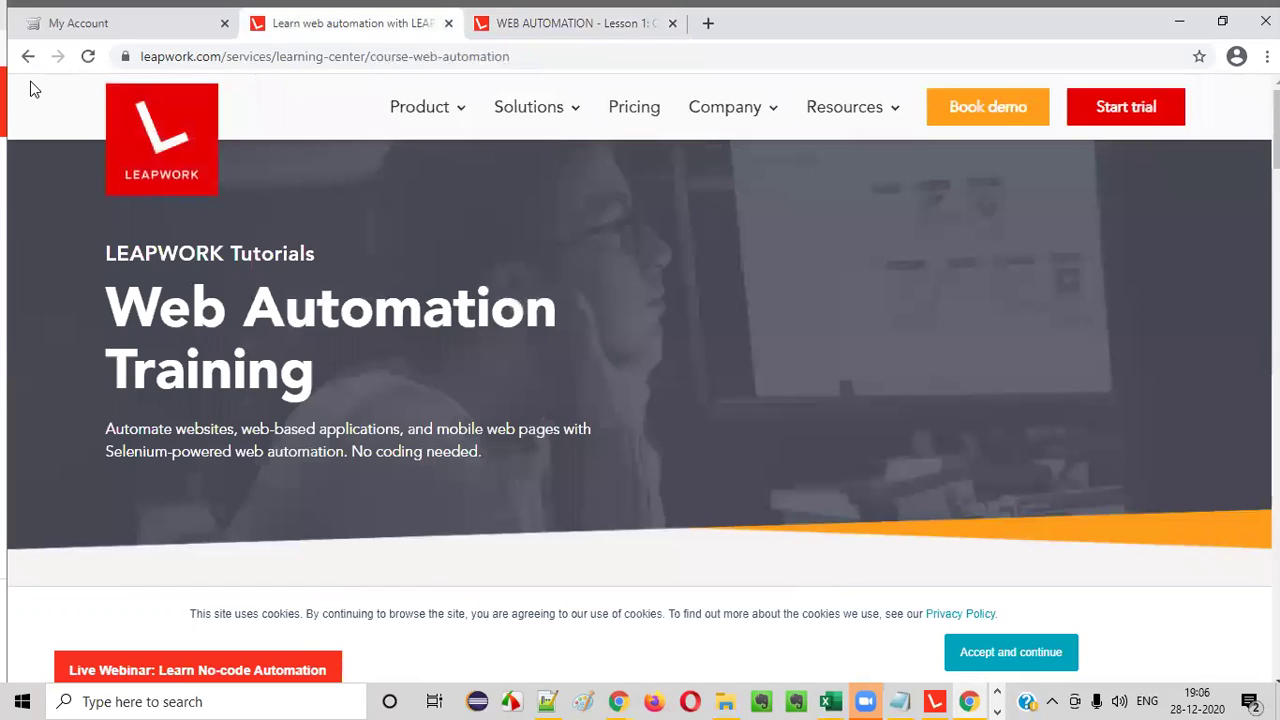
{"action": "left_click", "coordinate": [28, 56]}
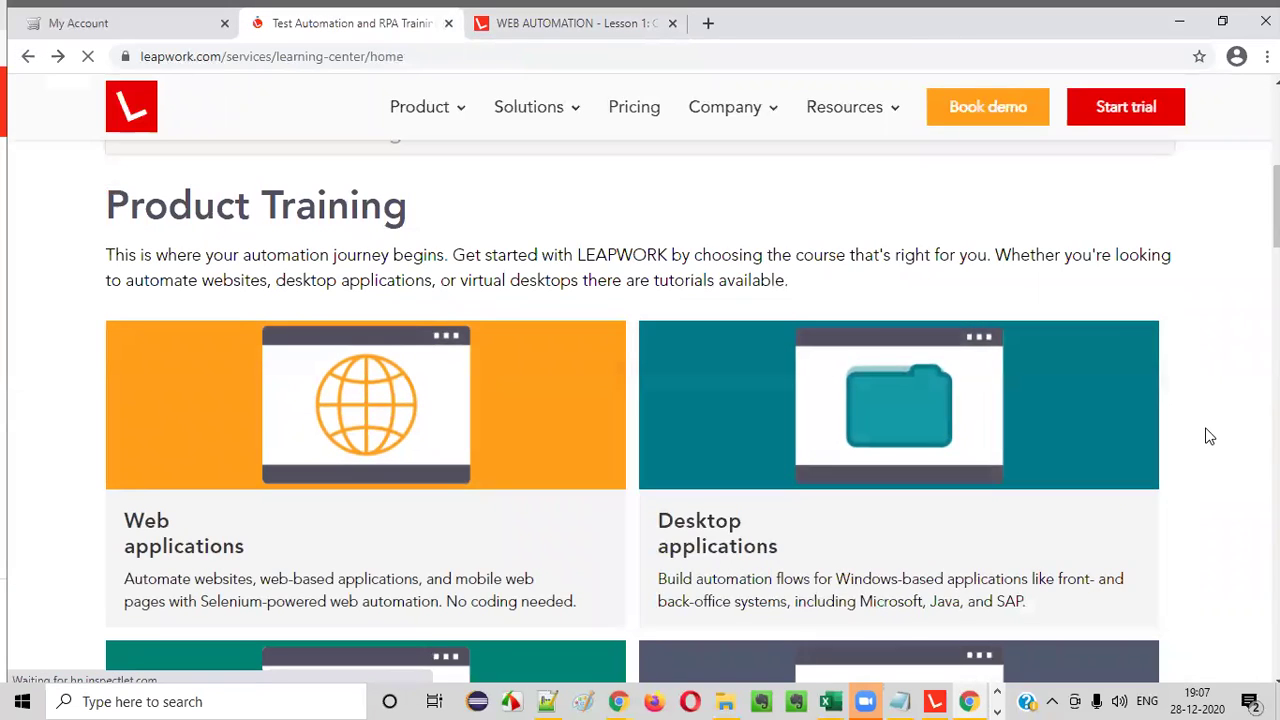
{"action": "scroll", "coordinate": [1208, 436], "scroll_direction": "down", "scroll_amount": 3}
{"action": "scroll", "coordinate": [549, 403], "scroll_direction": "up", "scroll_amount": 6}
{"action": "scroll", "coordinate": [263, 423], "scroll_direction": "down", "scroll_amount": 3}
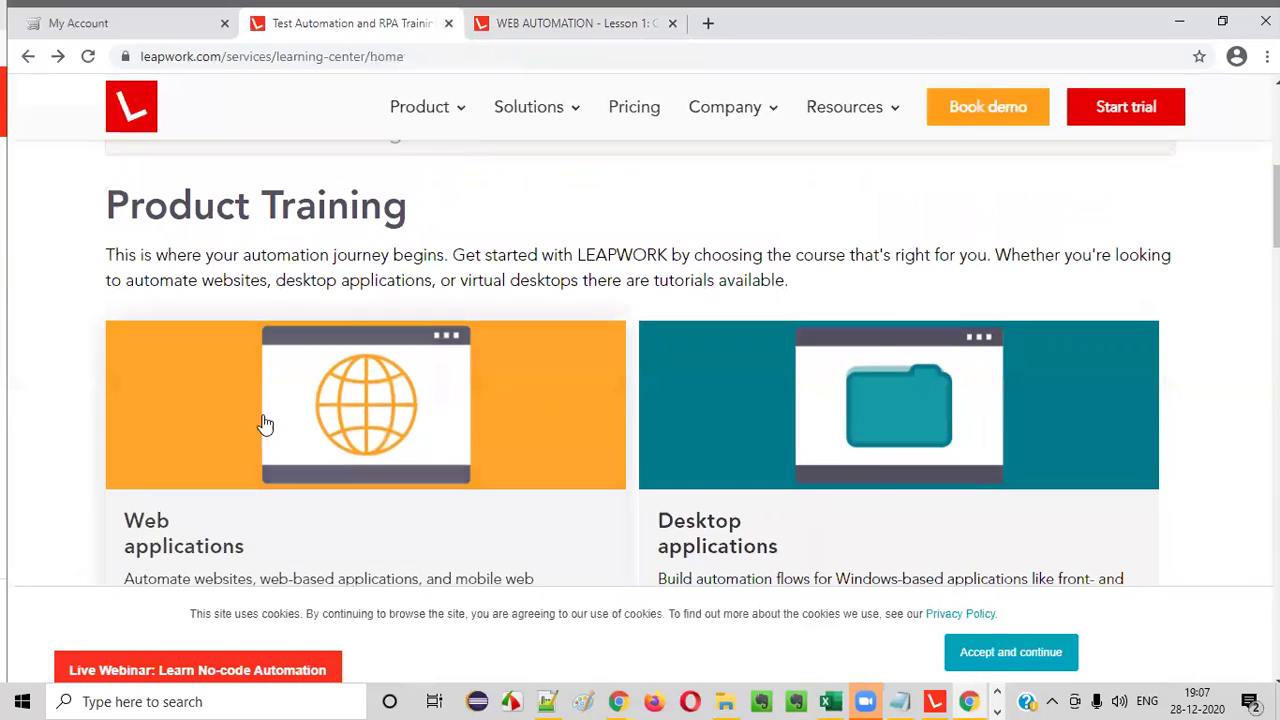
{"action": "left_click", "coordinate": [560, 30]}
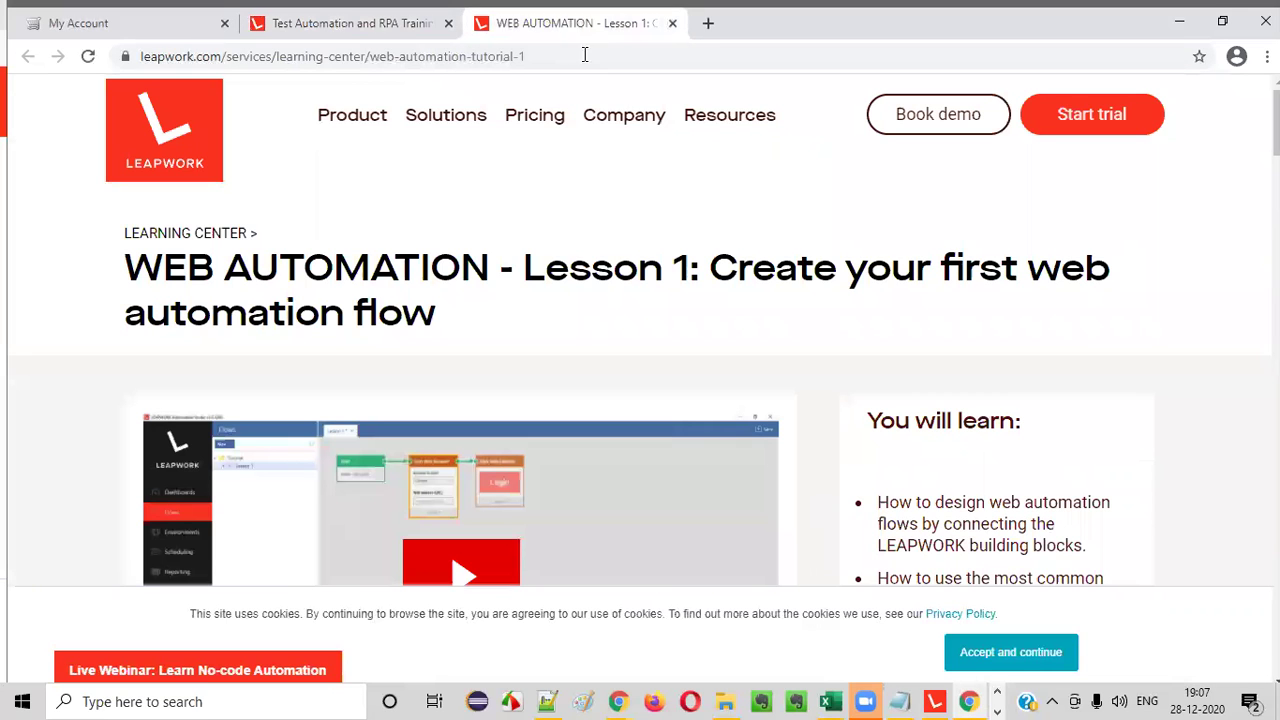
{"action": "scroll", "coordinate": [1243, 371], "scroll_direction": "down", "scroll_amount": 3}
{"action": "scroll", "coordinate": [1238, 364], "scroll_direction": "up", "scroll_amount": 3}
{"action": "scroll", "coordinate": [886, 316], "scroll_direction": "down", "scroll_amount": 3}
{"action": "scroll", "coordinate": [759, 326], "scroll_direction": "down", "scroll_amount": 3}
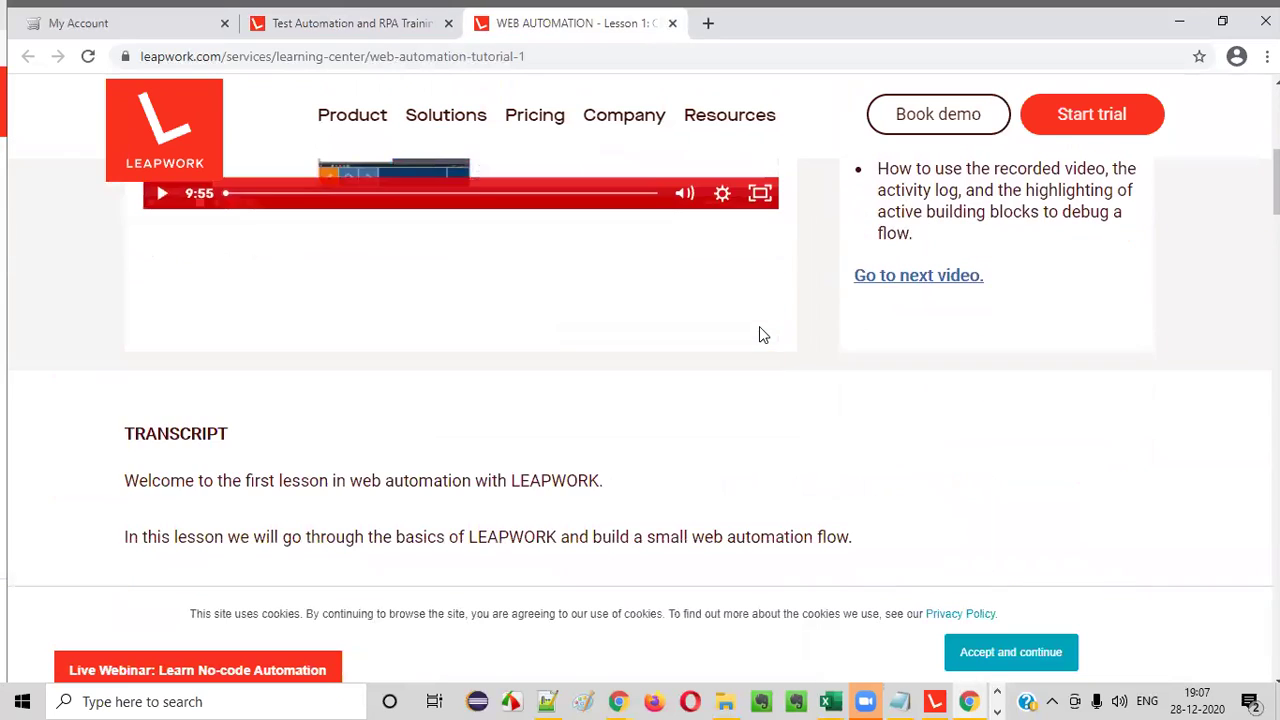
{"action": "scroll", "coordinate": [759, 326], "scroll_direction": "up", "scroll_amount": 6}
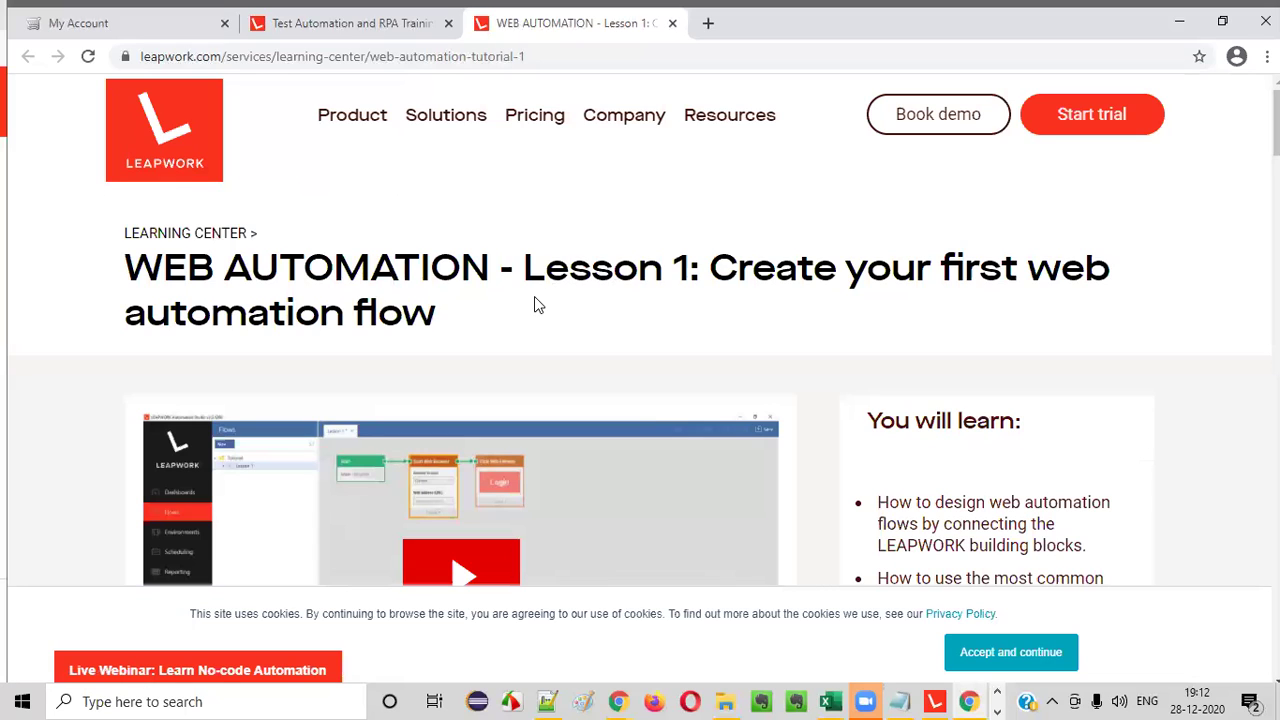
{"action": "left_click_drag", "start_coordinate": [128, 264], "coordinate": [491, 317]}
{"action": "left_click", "coordinate": [493, 316]}
{"action": "scroll", "coordinate": [838, 315], "scroll_direction": "down", "scroll_amount": 3}
{"action": "scroll", "coordinate": [829, 294], "scroll_direction": "up", "scroll_amount": 3}
{"action": "left_click_drag", "start_coordinate": [127, 266], "coordinate": [463, 324]}
{"action": "left_click", "coordinate": [462, 327]}
{"action": "left_click_drag", "start_coordinate": [117, 263], "coordinate": [458, 321]}
{"action": "left_click", "coordinate": [461, 322]}
{"action": "scroll", "coordinate": [680, 351], "scroll_direction": "down", "scroll_amount": 3}
{"action": "scroll", "coordinate": [714, 371], "scroll_direction": "up", "scroll_amount": 3}
{"action": "left_click_drag", "start_coordinate": [124, 258], "coordinate": [474, 298]}
{"action": "left_click", "coordinate": [478, 298]}
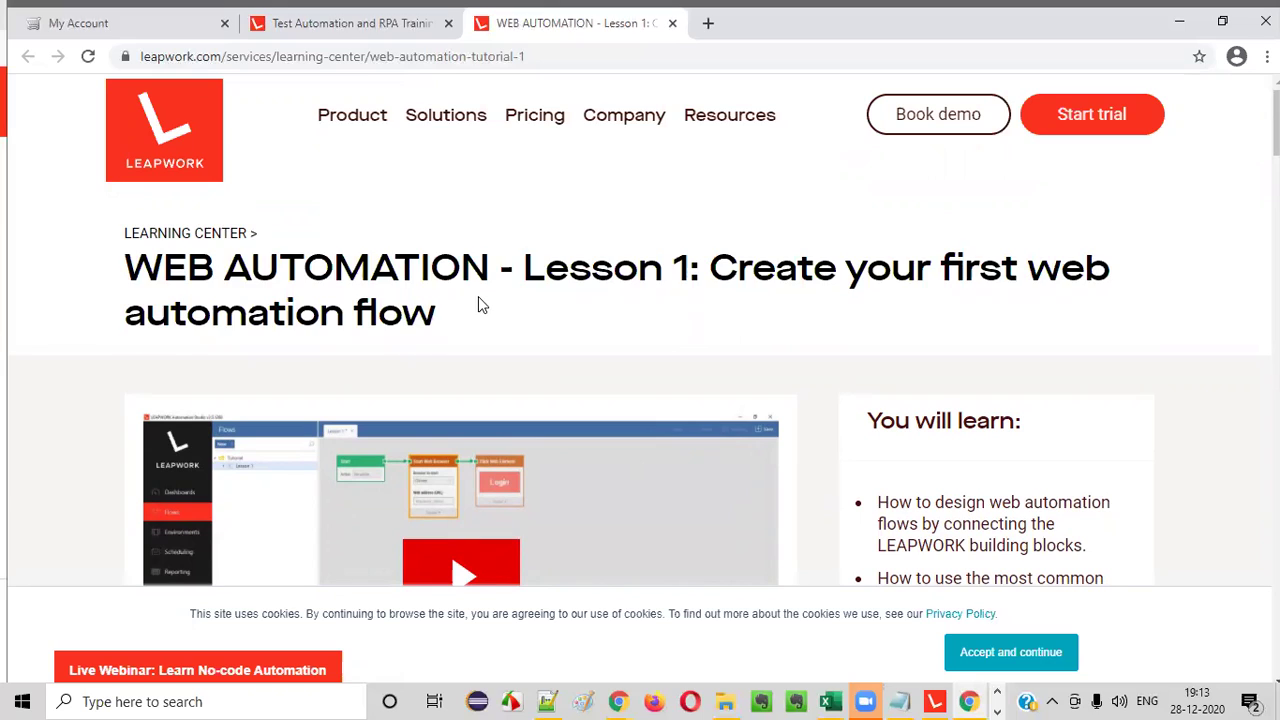